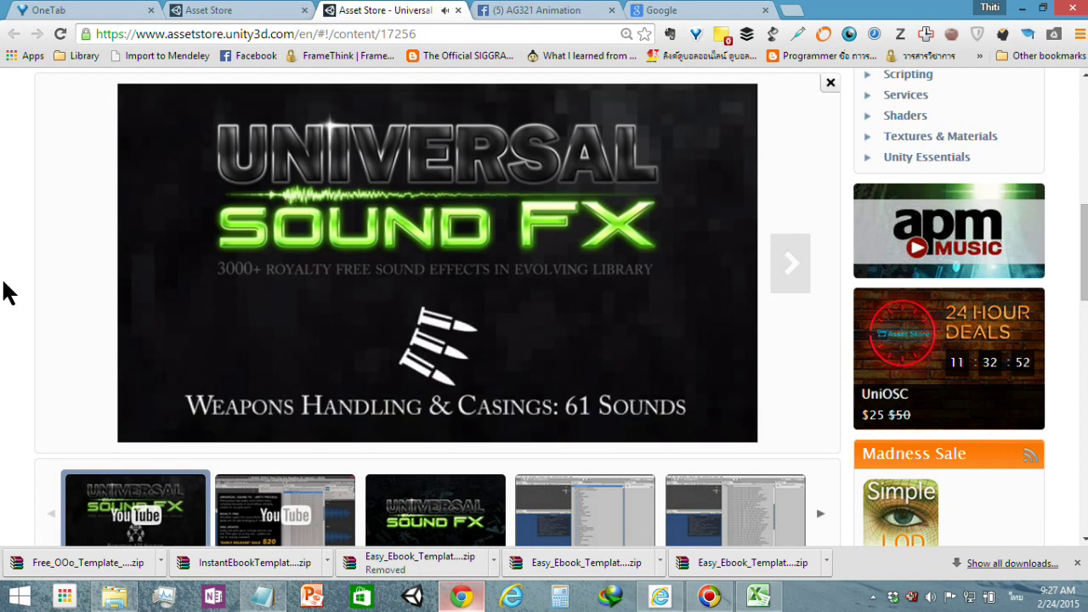
Scroll through the current package page and preview its Unity screenshot.
scroll(7, 289, up, 2)
scroll(7, 289, up, 2)
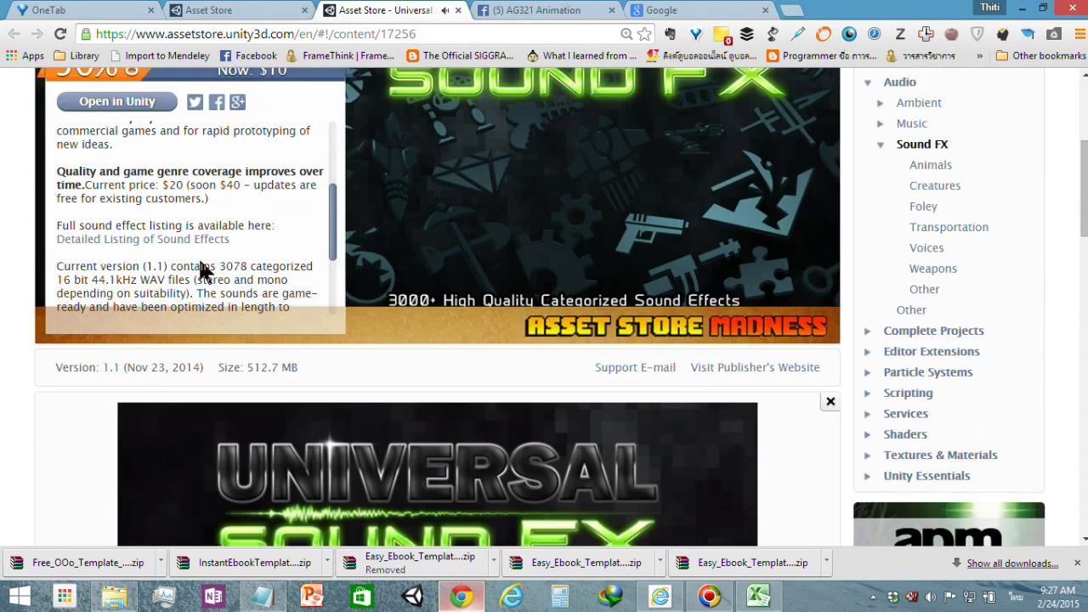
scroll(254, 230, down, 3)
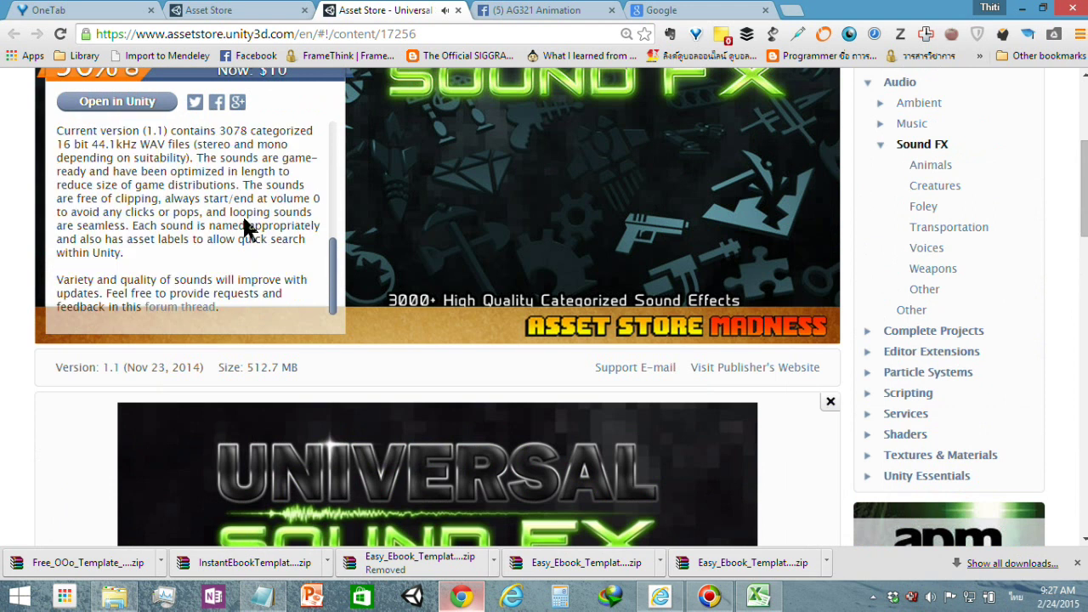
scroll(247, 228, down, 1)
scroll(72, 259, down, 2)
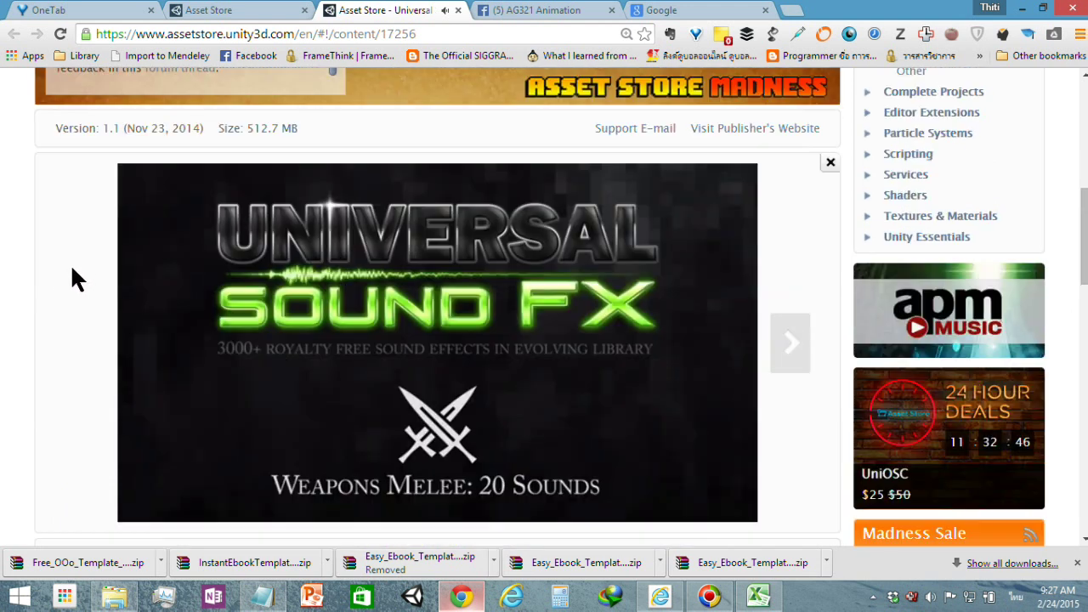
scroll(70, 263, up, 3)
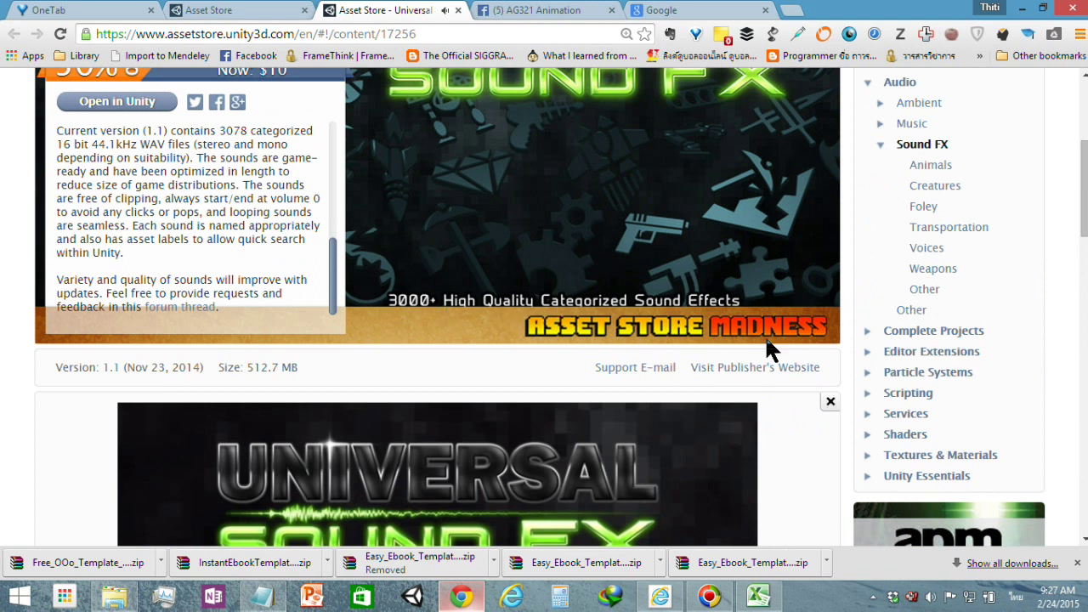
scroll(627, 307, up, 2)
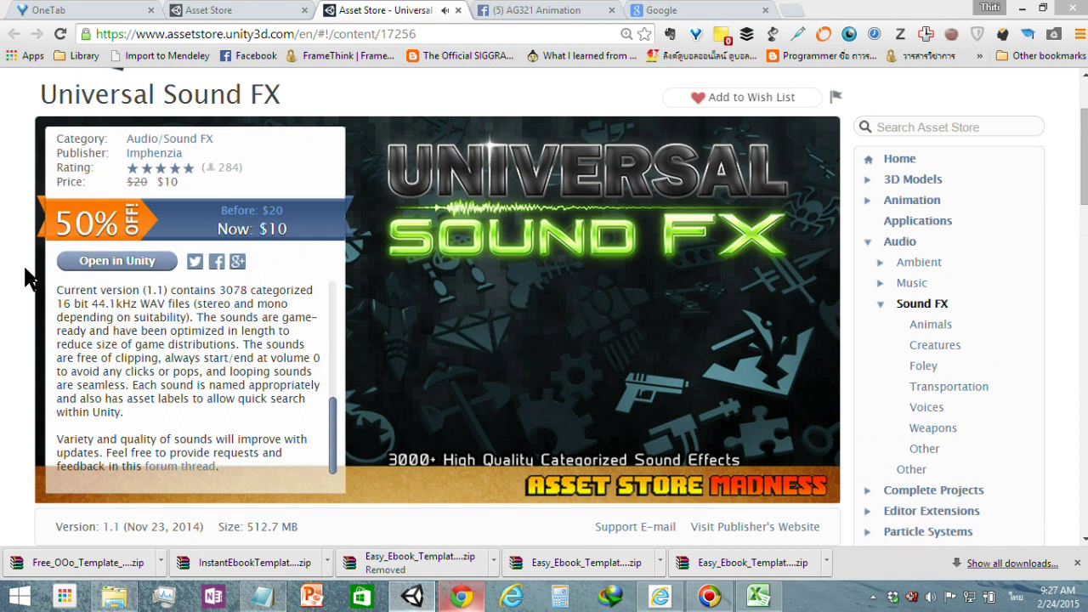
scroll(25, 272, down, 2)
scroll(23, 277, down, 3)
scroll(22, 281, down, 2)
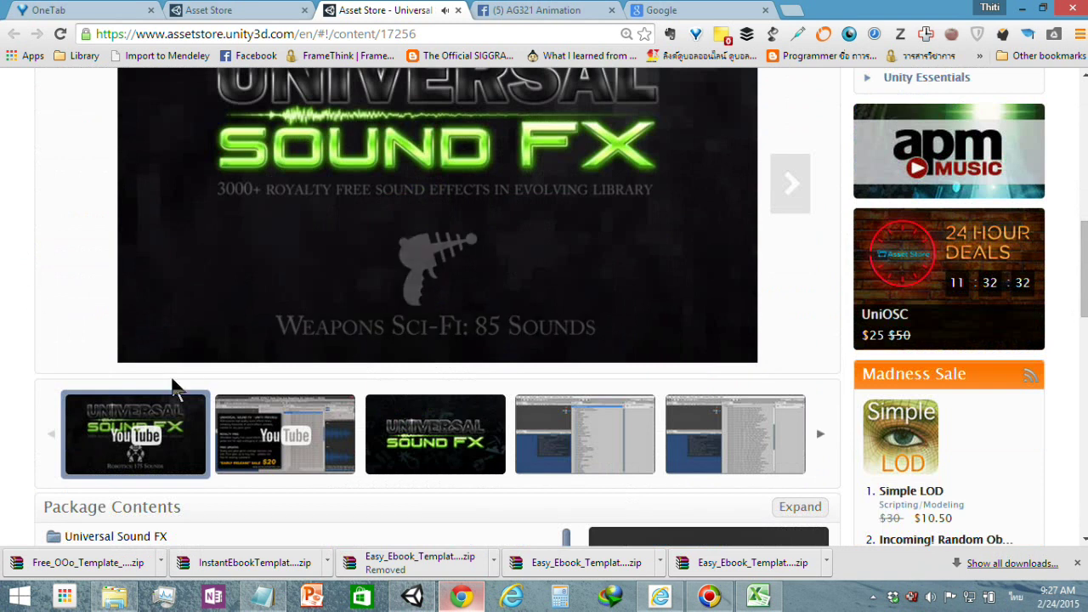
scroll(194, 359, up, 1)
scroll(333, 397, down, 1)
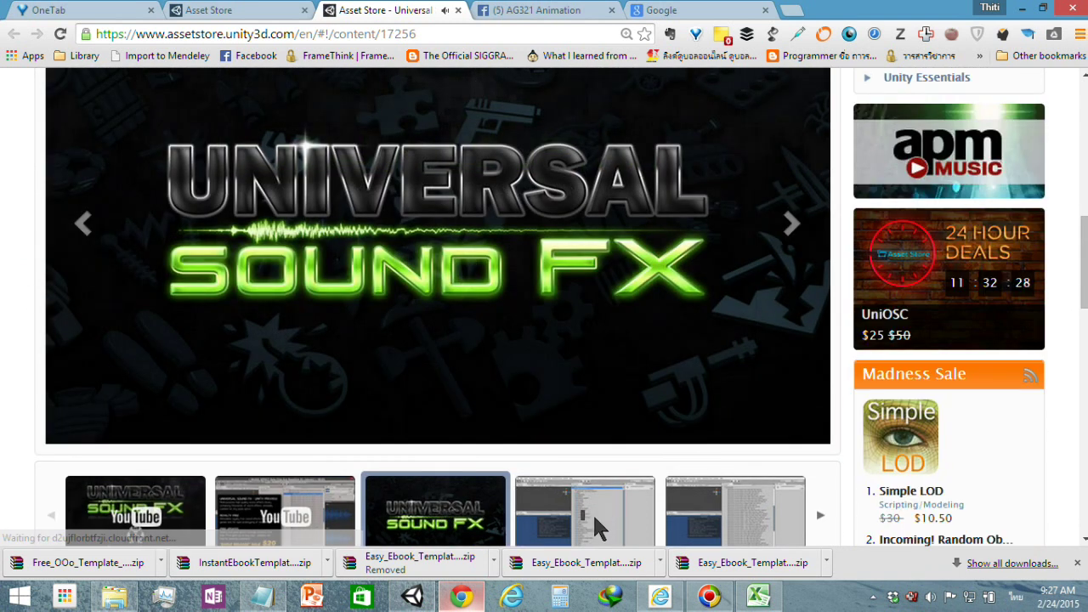
click(736, 520)
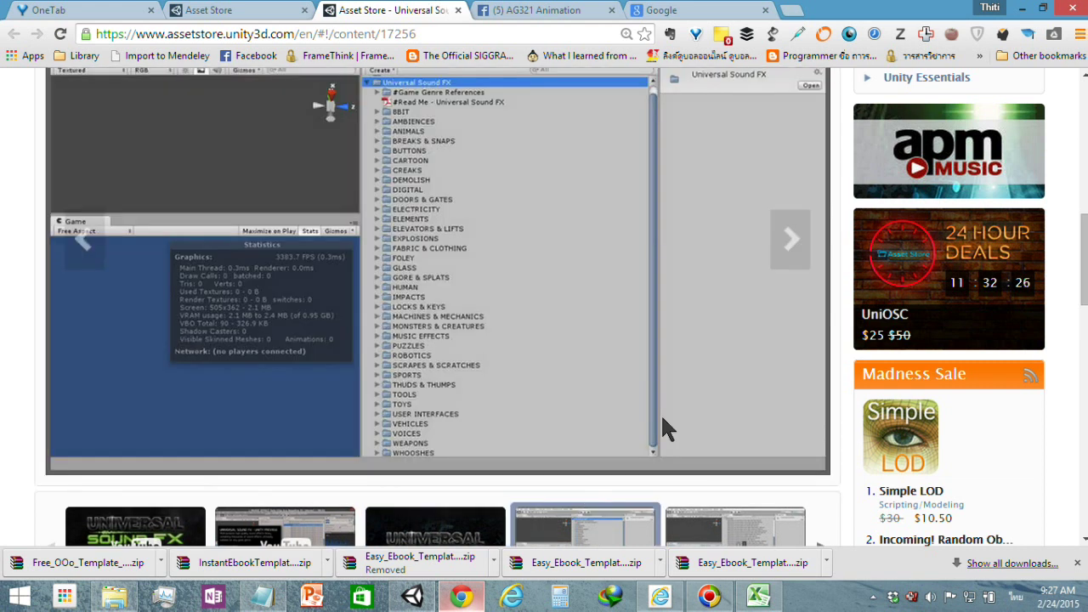
scroll(627, 396, up, 5)
scroll(627, 401, up, 3)
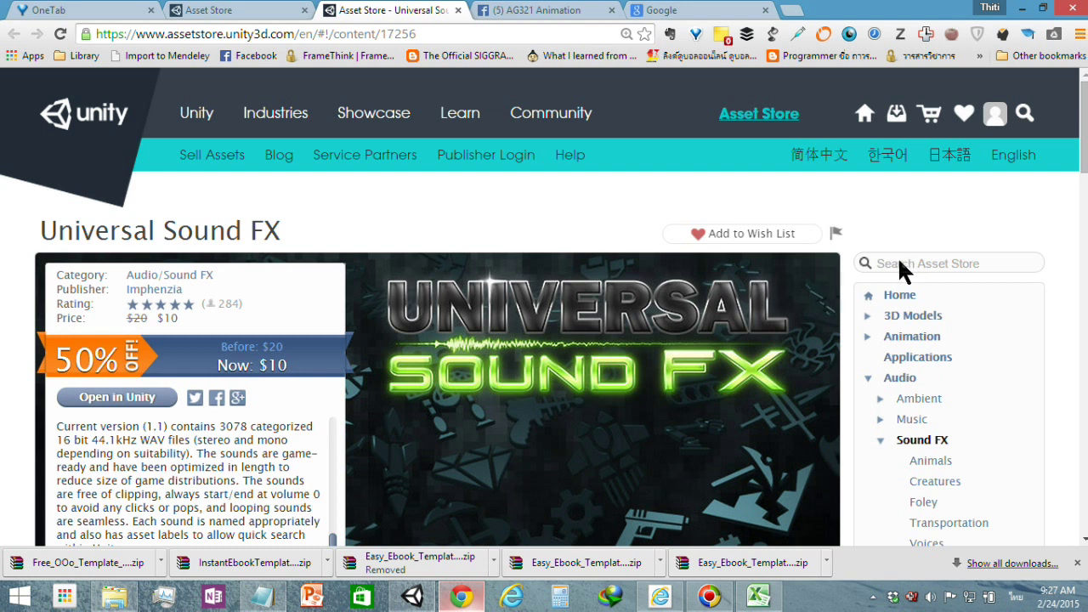
scroll(898, 260, down, 5)
scroll(760, 354, up, 5)
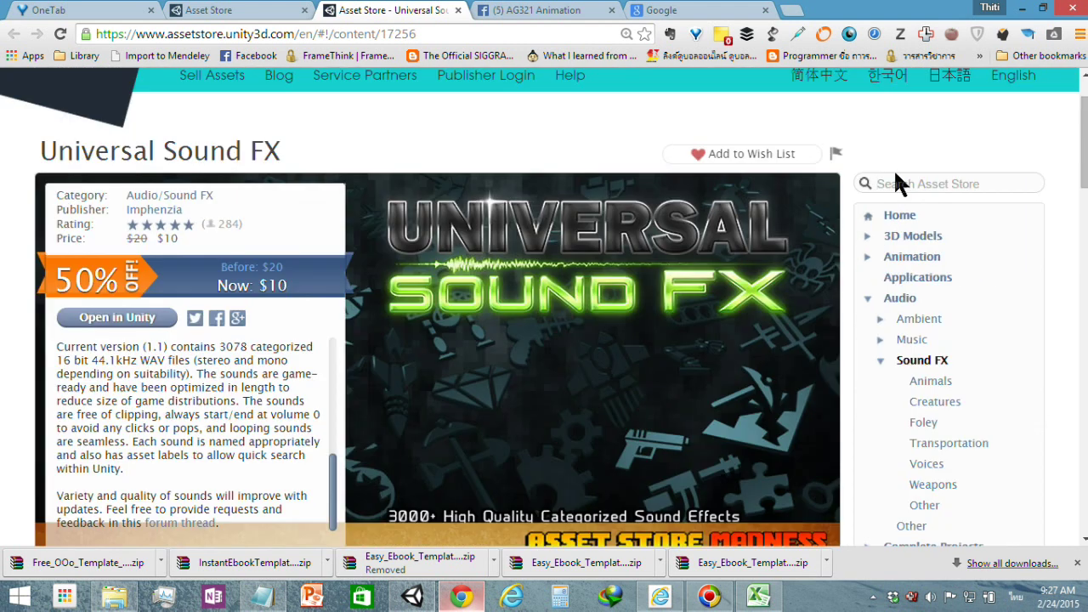
Search the Asset Store for 'sound manager' in English and scroll the results.
text(พ)
key(BackSpace)
key(BackSpace)
key(grave)
text(soun)
text(d man)
text(ager)
key(Return)
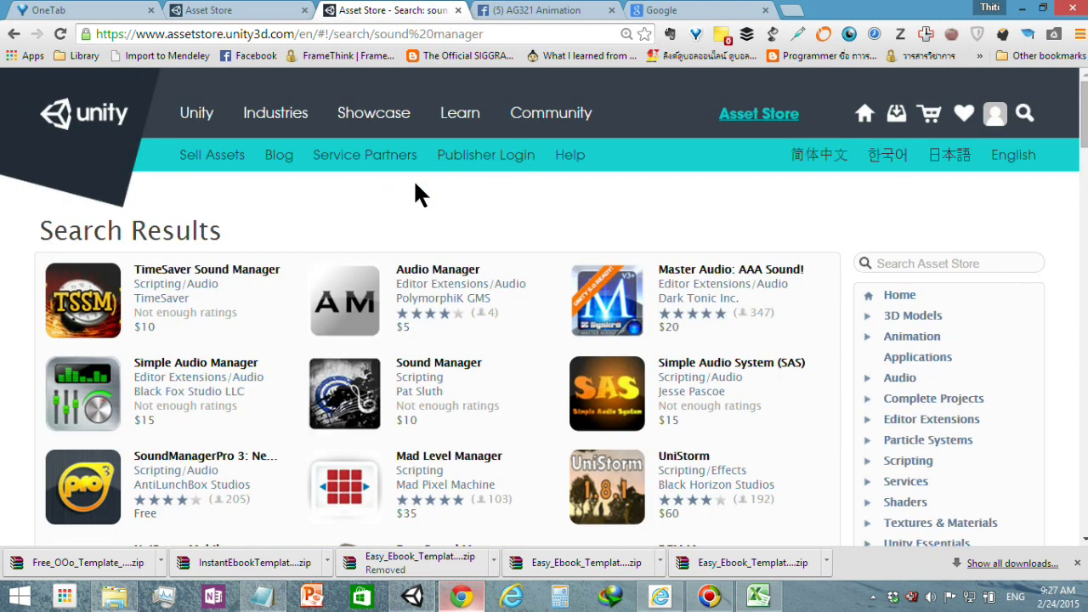
scroll(412, 189, down, 1)
scroll(413, 200, down, 2)
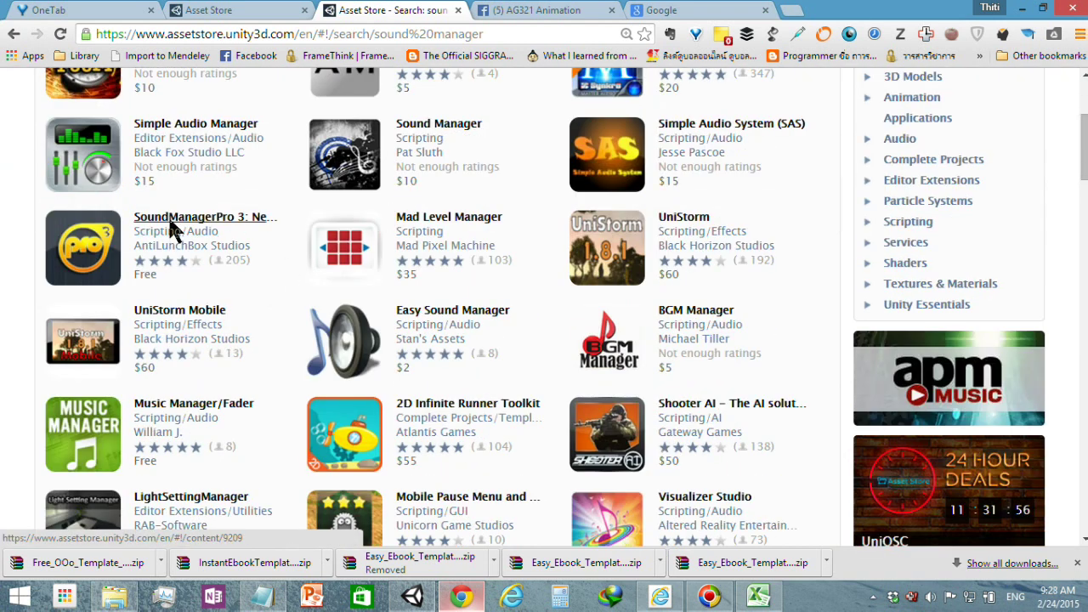
Open the SoundManagerPro 3 page and read through its description and screenshots.
click(170, 227)
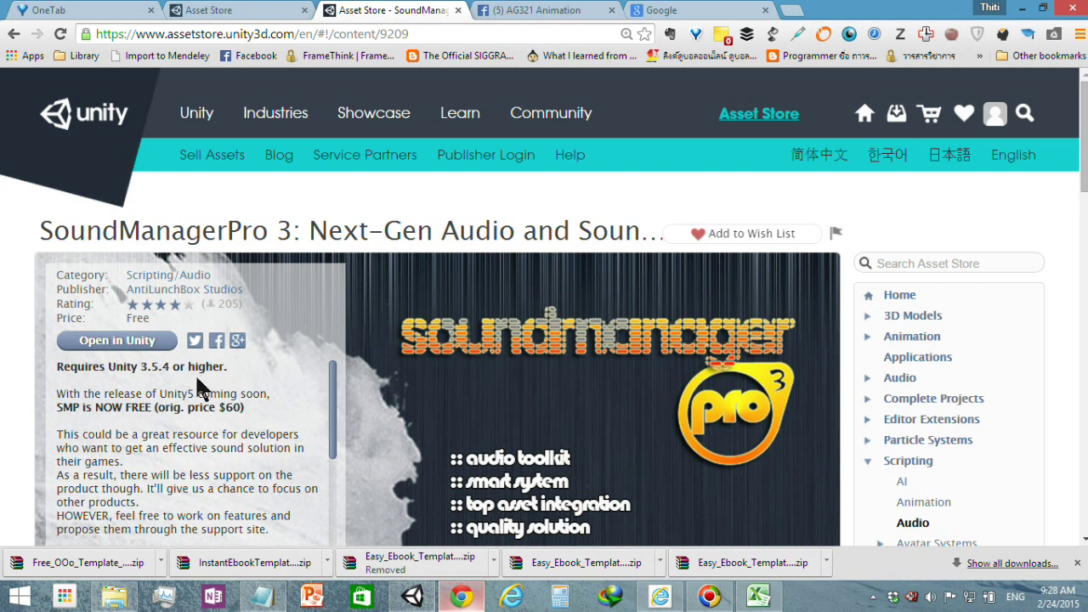
scroll(193, 377, down, 1)
scroll(206, 436, up, 1)
scroll(236, 444, down, 1)
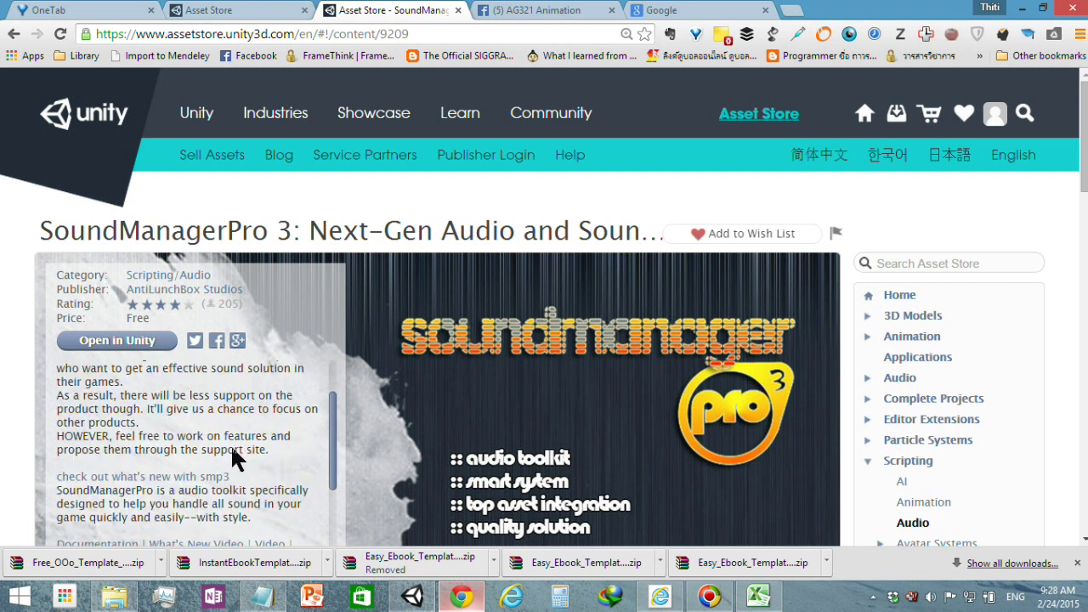
scroll(229, 435, down, 2)
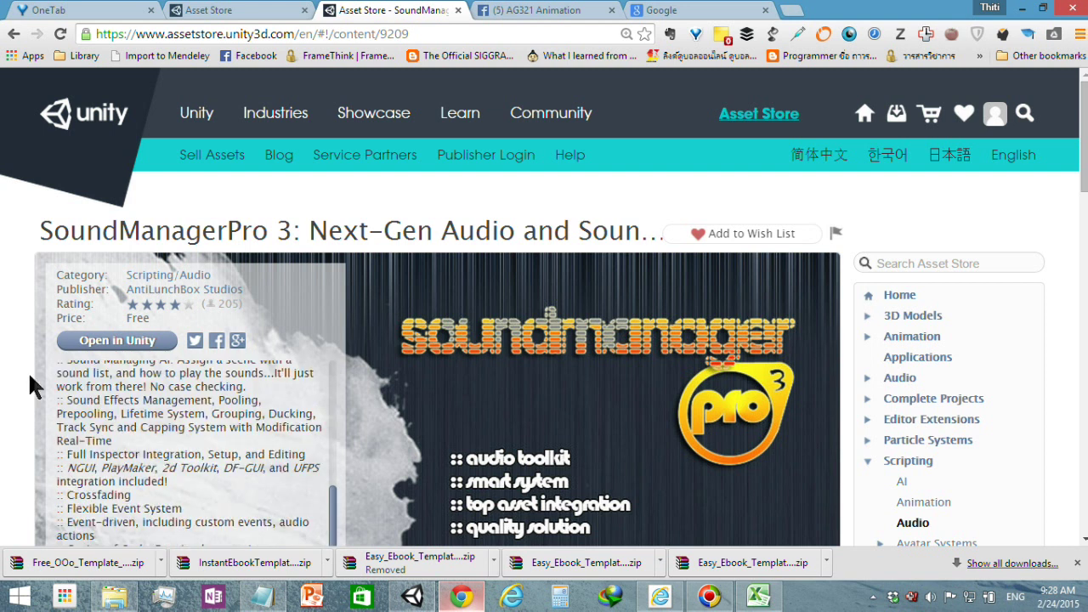
scroll(28, 374, down, 5)
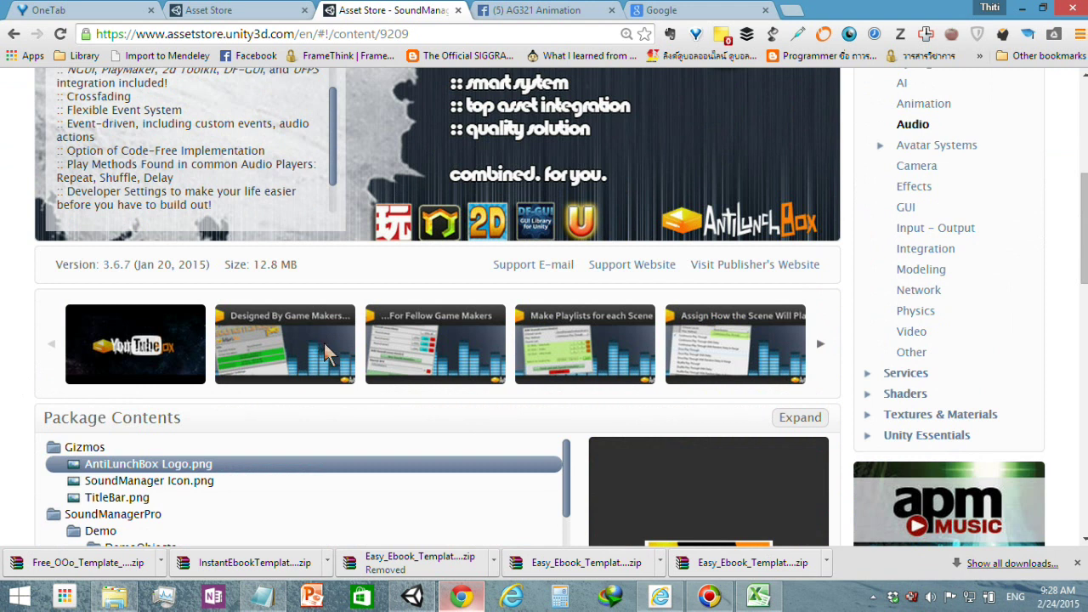
scroll(340, 336, up, 5)
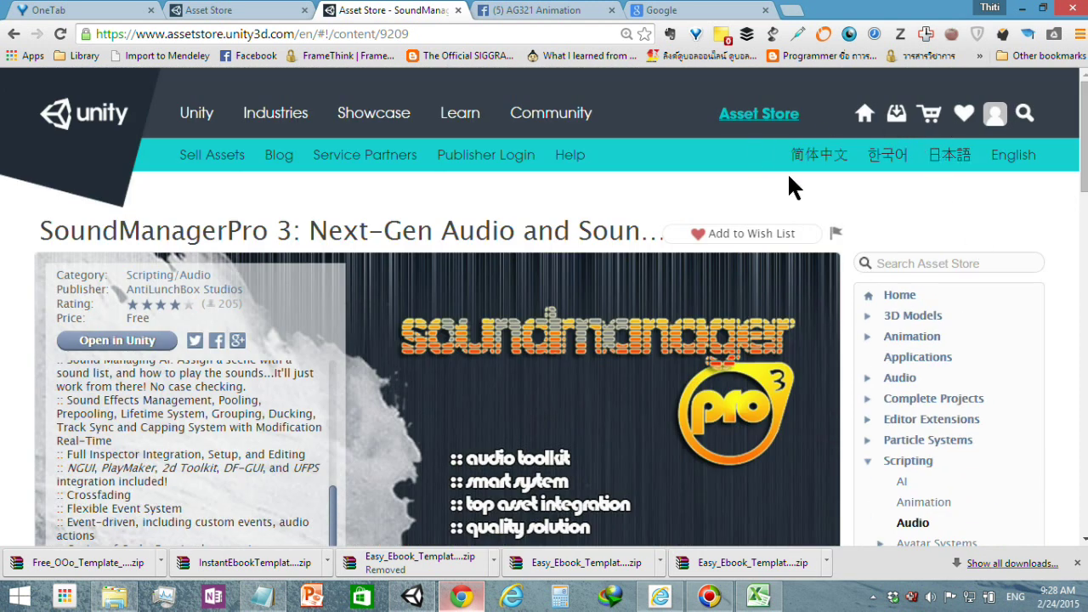
click(927, 260)
Open the wish list and scroll through the saved assets.
click(965, 115)
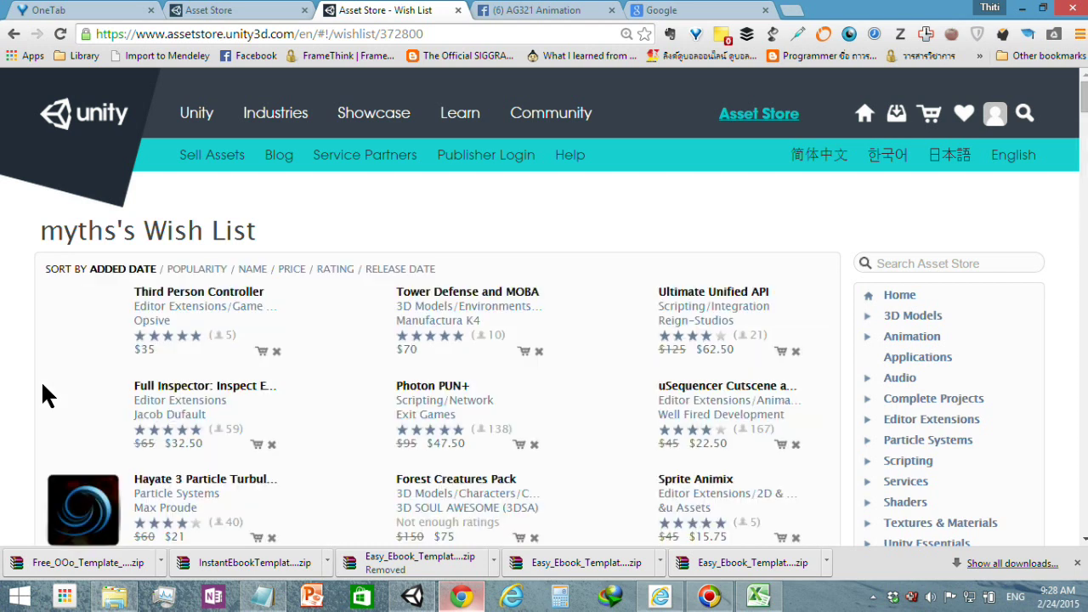
scroll(139, 343, down, 3)
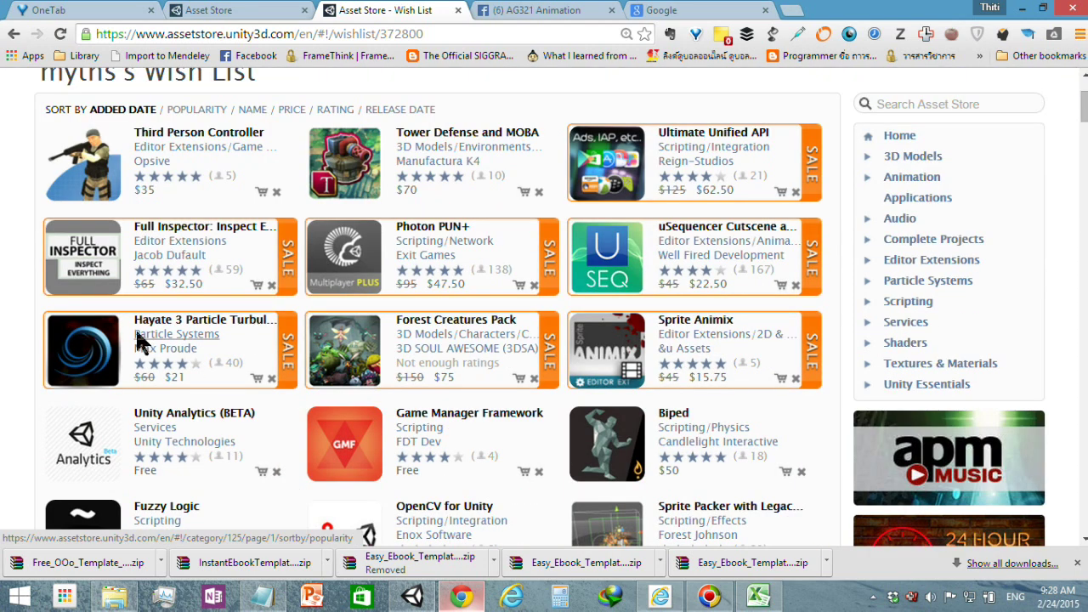
scroll(134, 340, down, 3)
scroll(37, 364, down, 1)
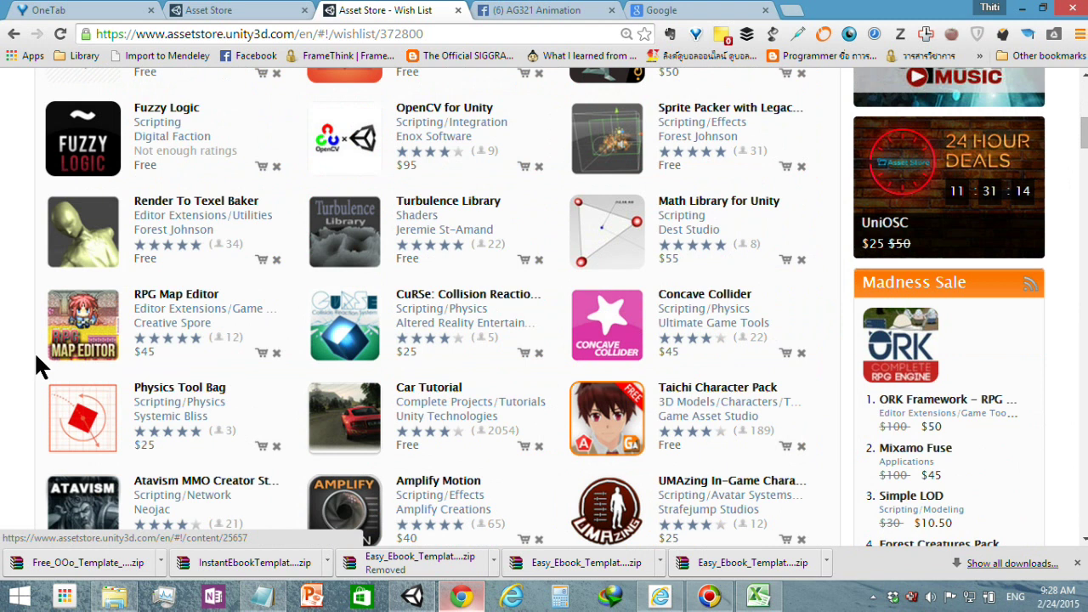
scroll(36, 365, down, 2)
scroll(38, 366, up, 5)
scroll(35, 353, up, 4)
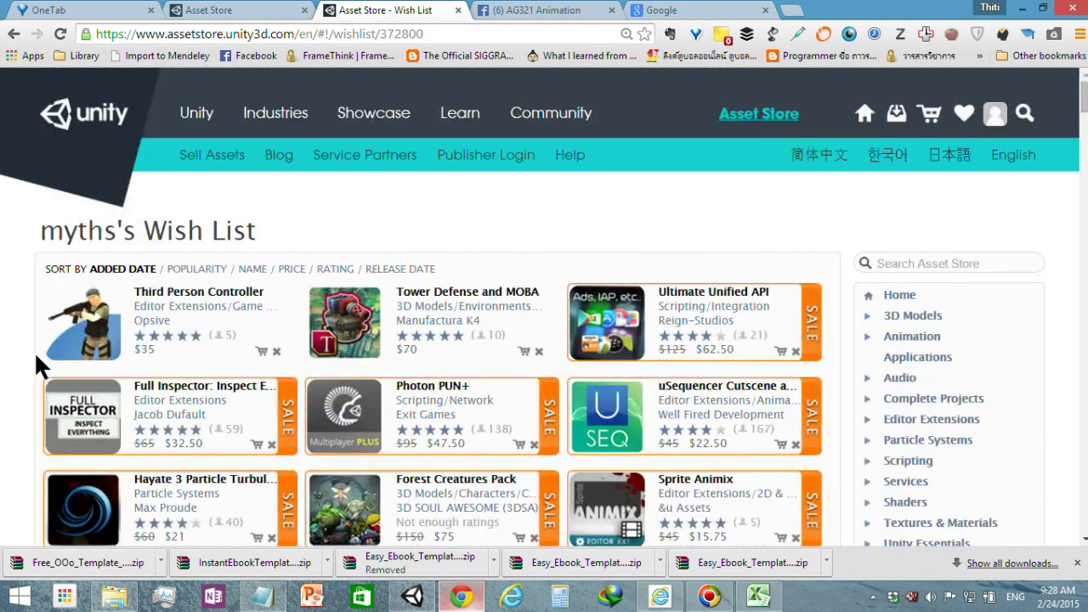
Search the Asset Store for 'master sound'.
click(944, 265)
text(ma)
text(ster s)
text(ound)
key(Return)
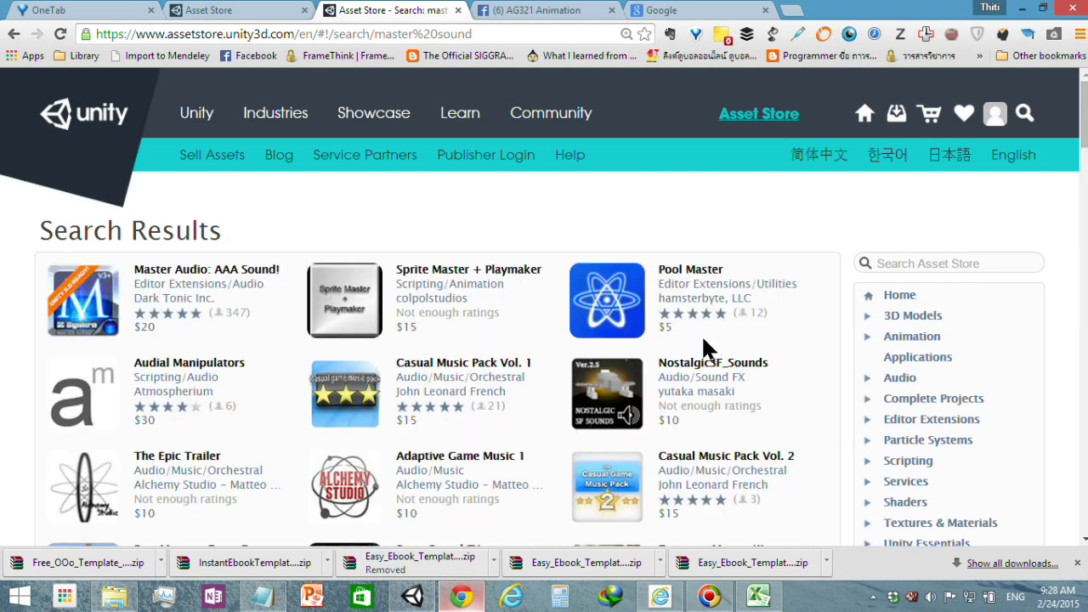
Open Master Audio: AAA Sound! and read its description, screenshots and Package Contents.
click(232, 270)
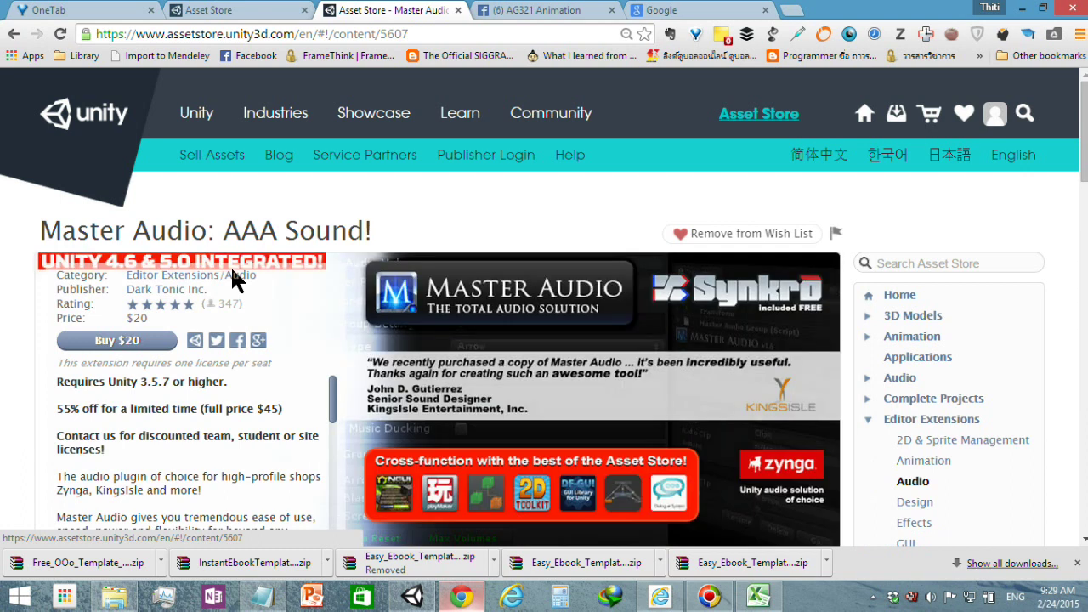
scroll(399, 348, down, 5)
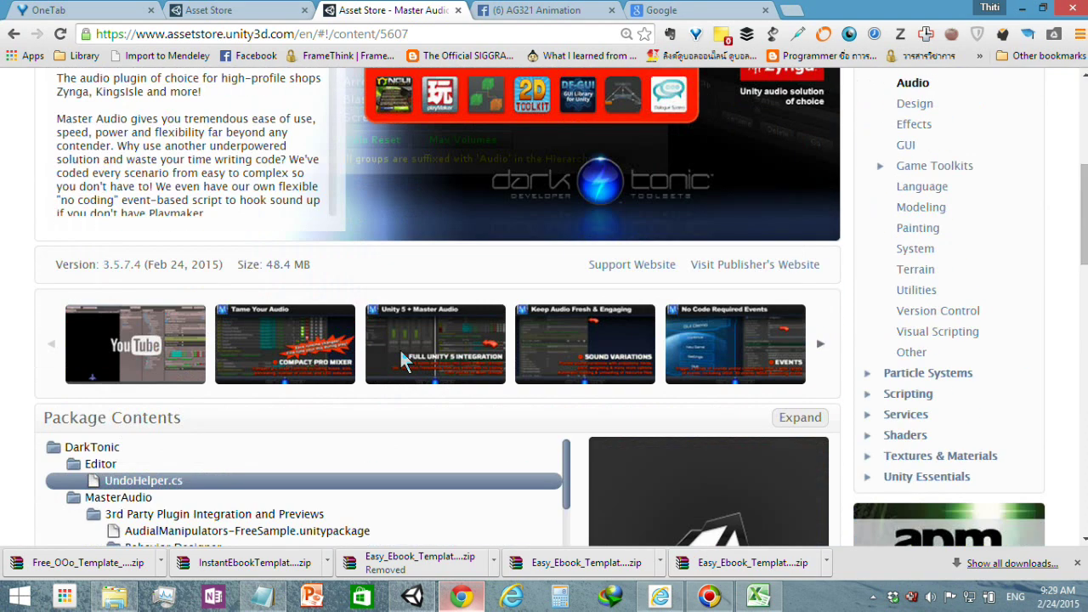
scroll(304, 349, up, 2)
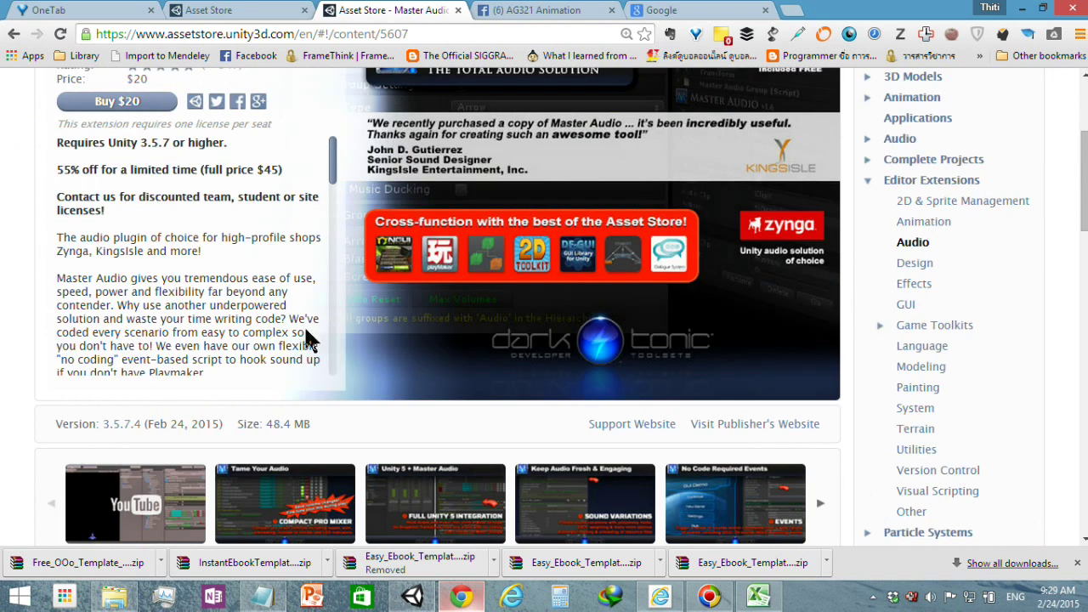
scroll(302, 345, up, 2)
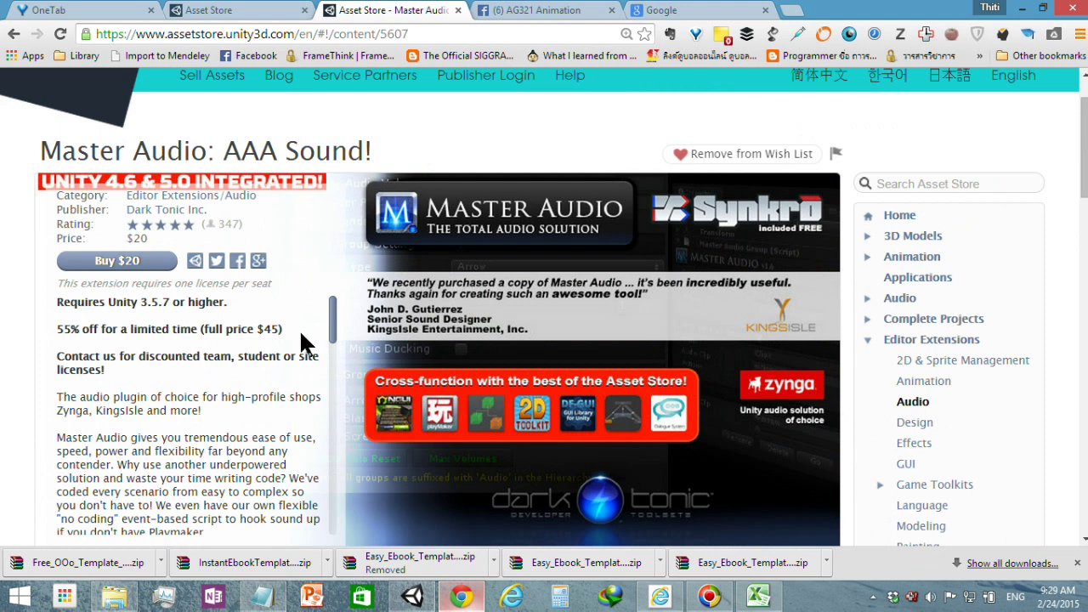
scroll(301, 340, down, 1)
scroll(304, 344, down, 1)
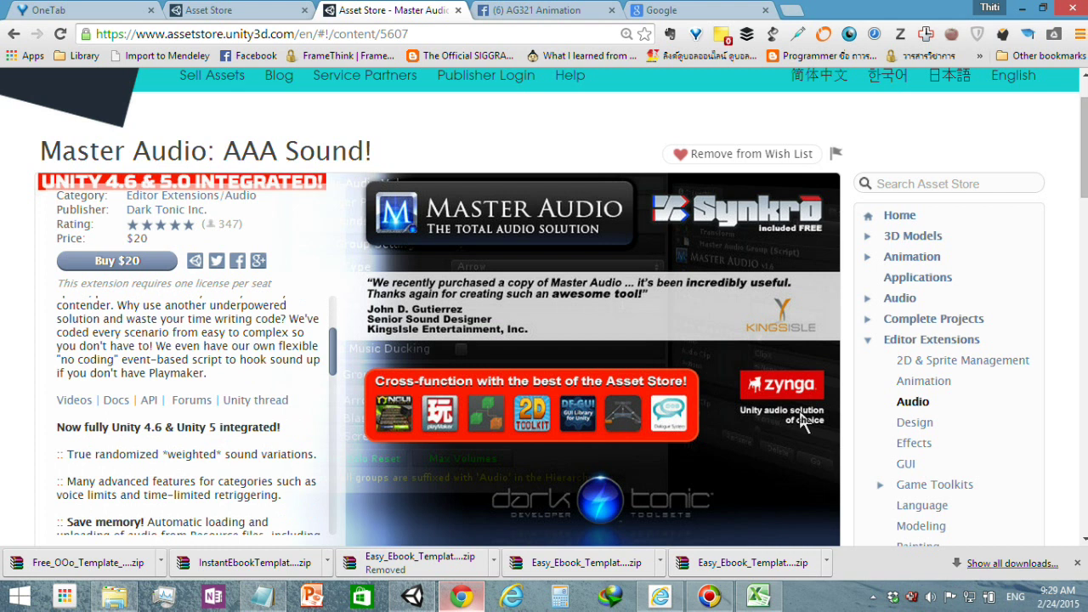
scroll(797, 418, down, 1)
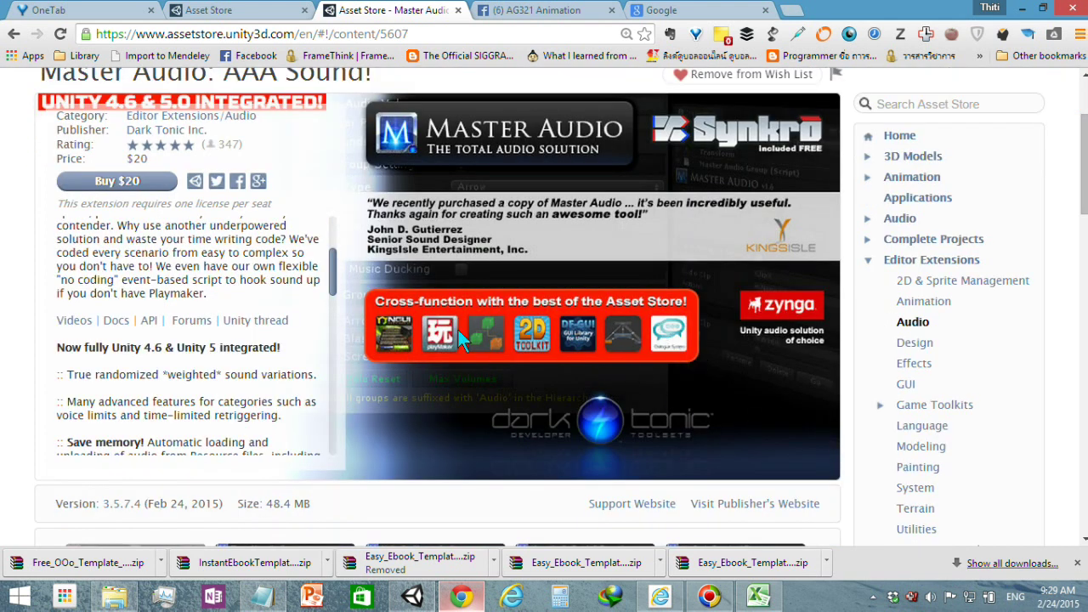
scroll(528, 376, down, 2)
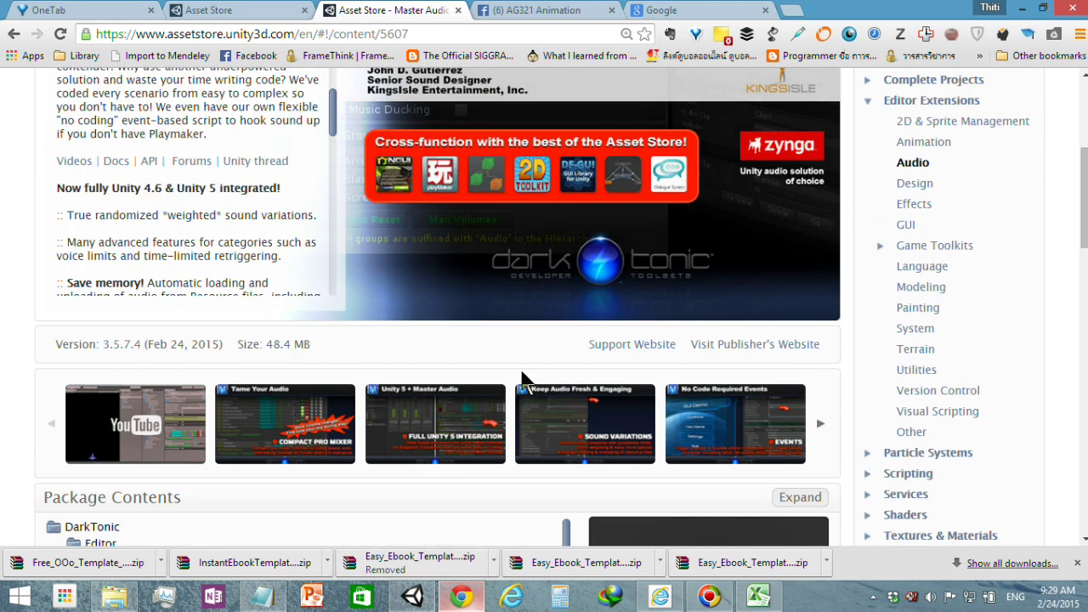
scroll(629, 339, up, 3)
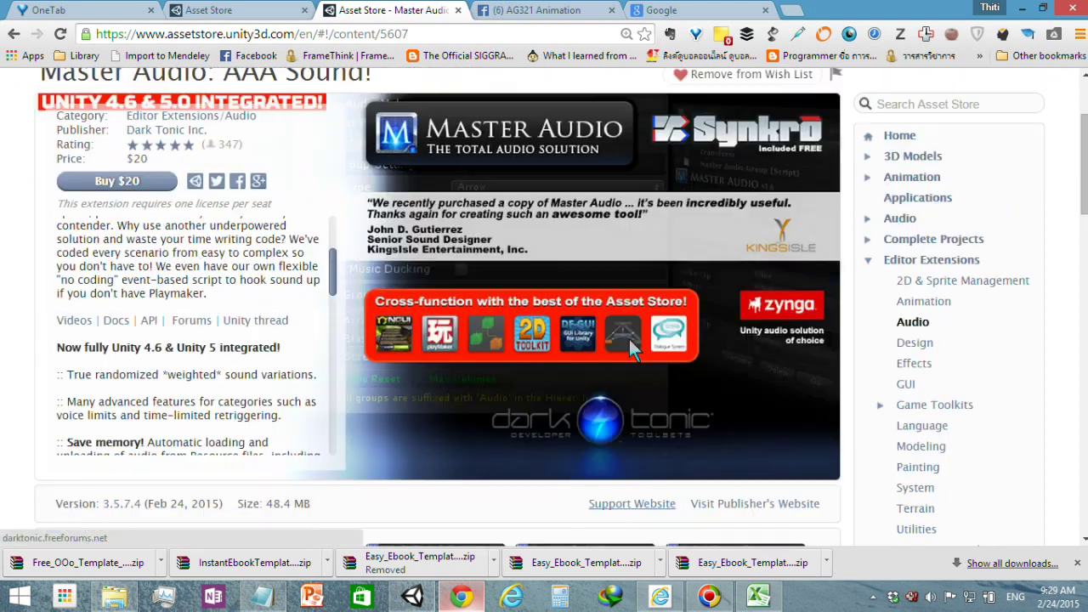
Return to the purchased packages list and scroll down to the February 22, 2015 group.
click(199, 9)
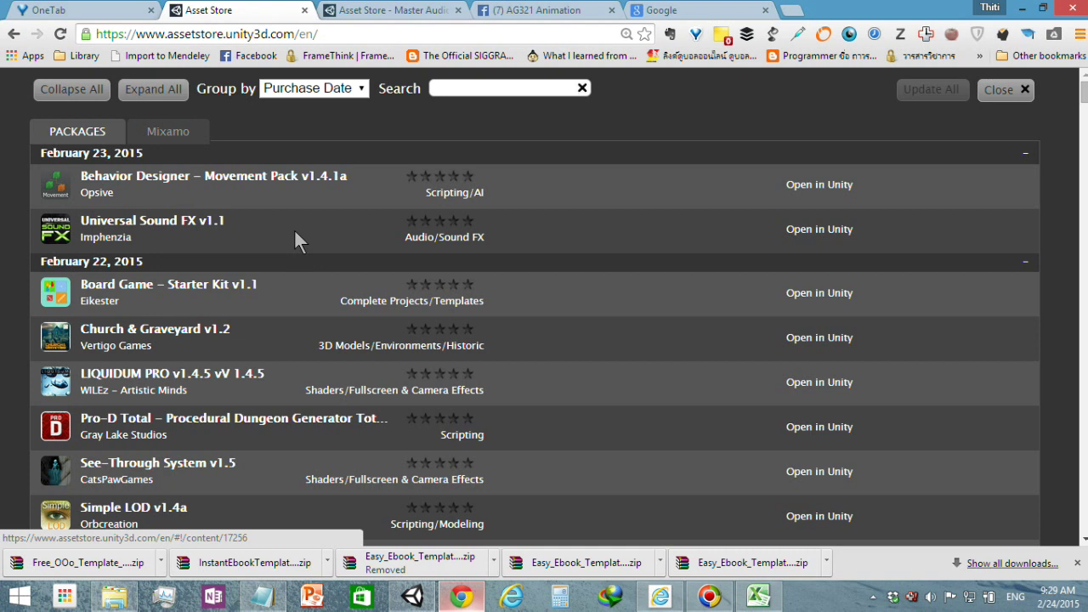
scroll(294, 229, down, 1)
scroll(294, 229, down, 1)
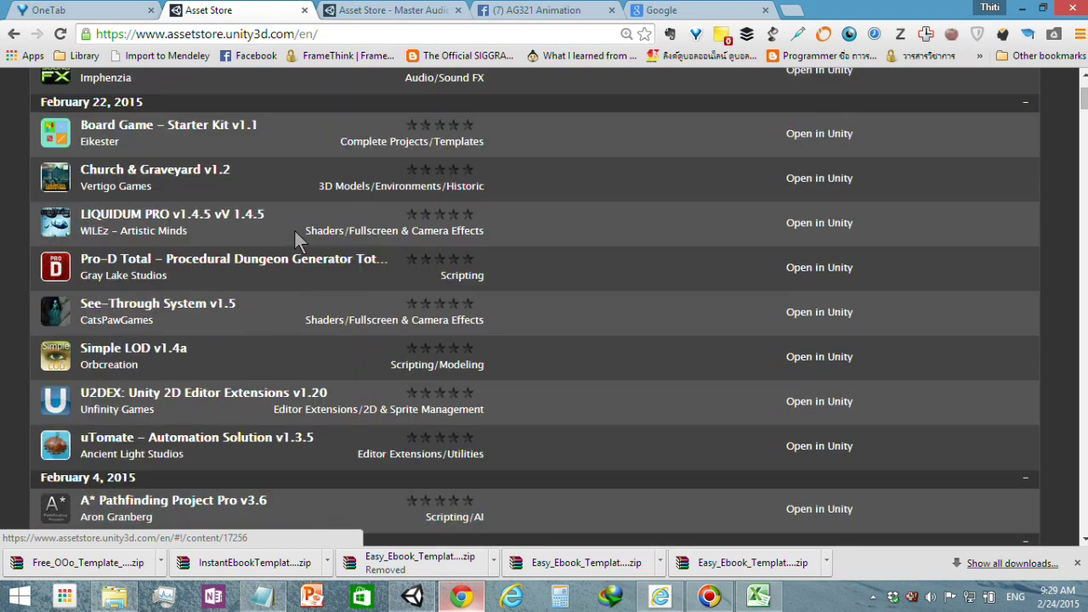
scroll(292, 229, up, 1)
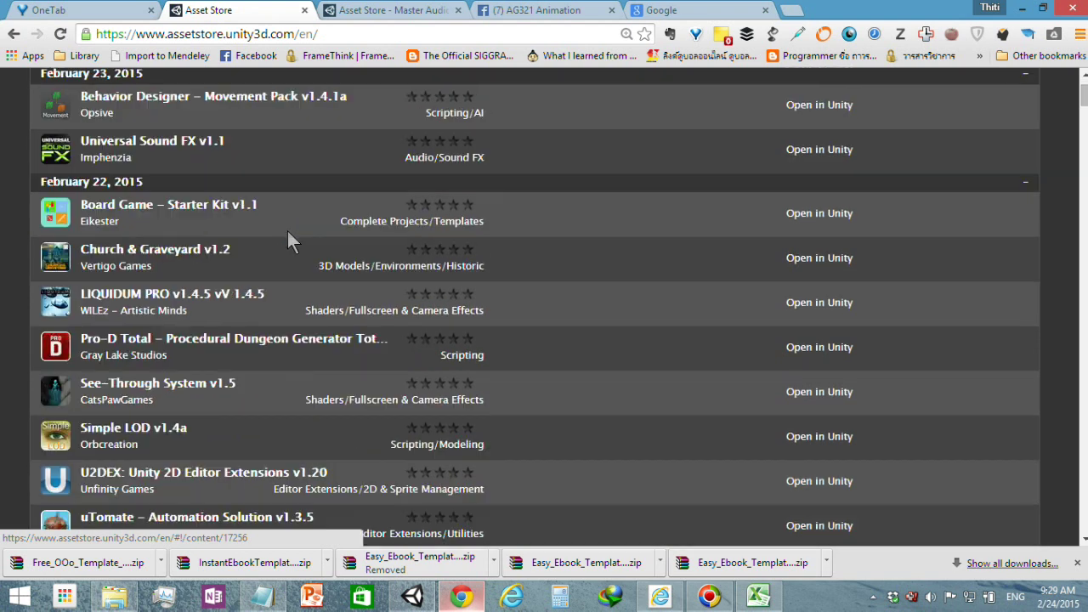
Open the Church & Graveyard page and view its chandelier screenshot.
click(160, 254)
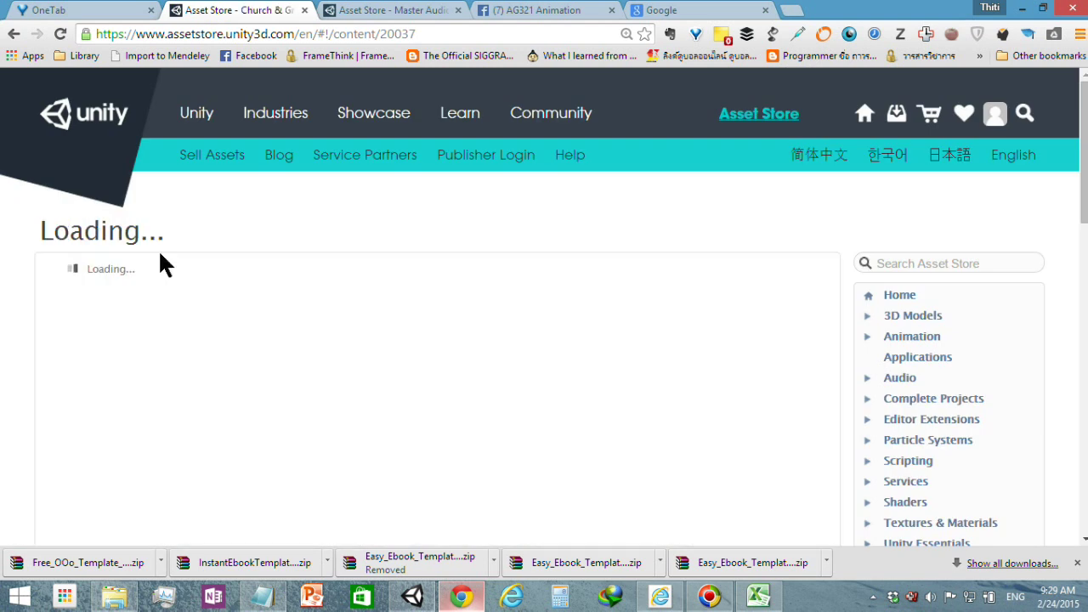
scroll(160, 255, down, 2)
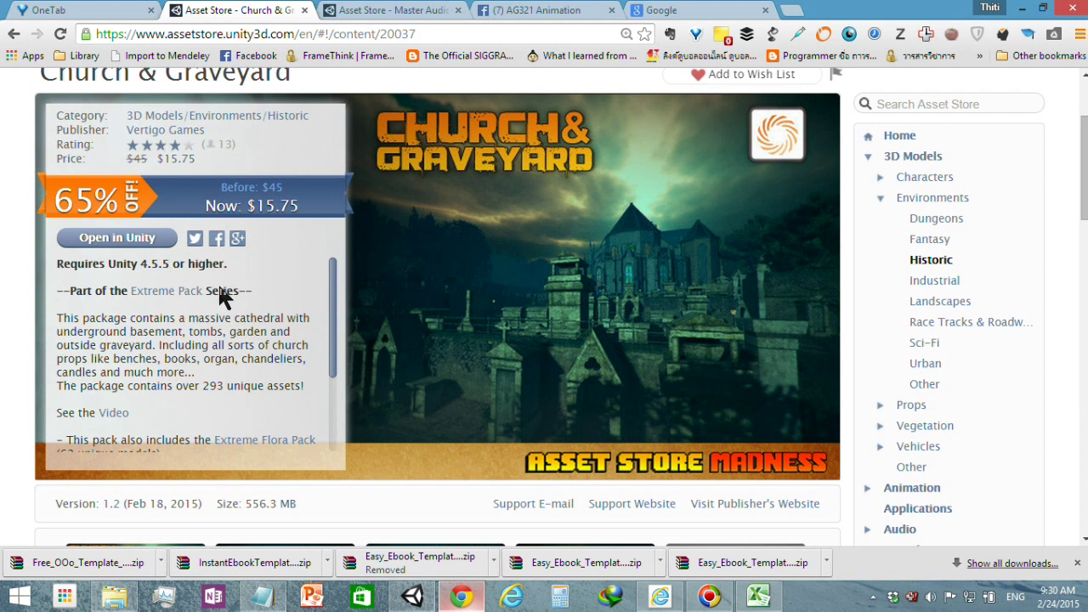
scroll(416, 351, down, 3)
click(301, 357)
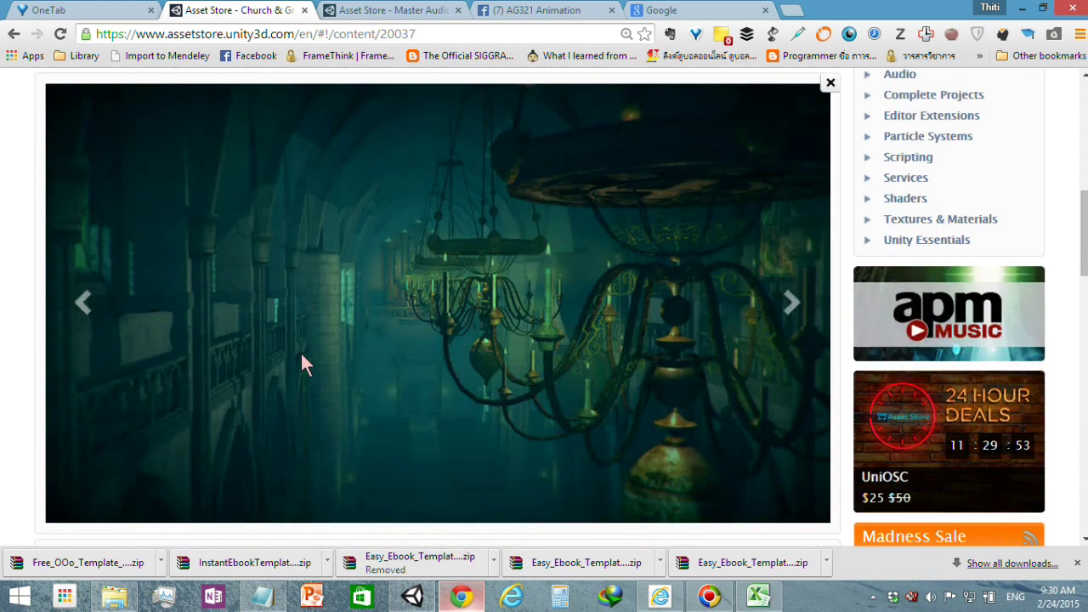
Play part of the Church & Graveyard preview video, then pause it.
click(125, 360)
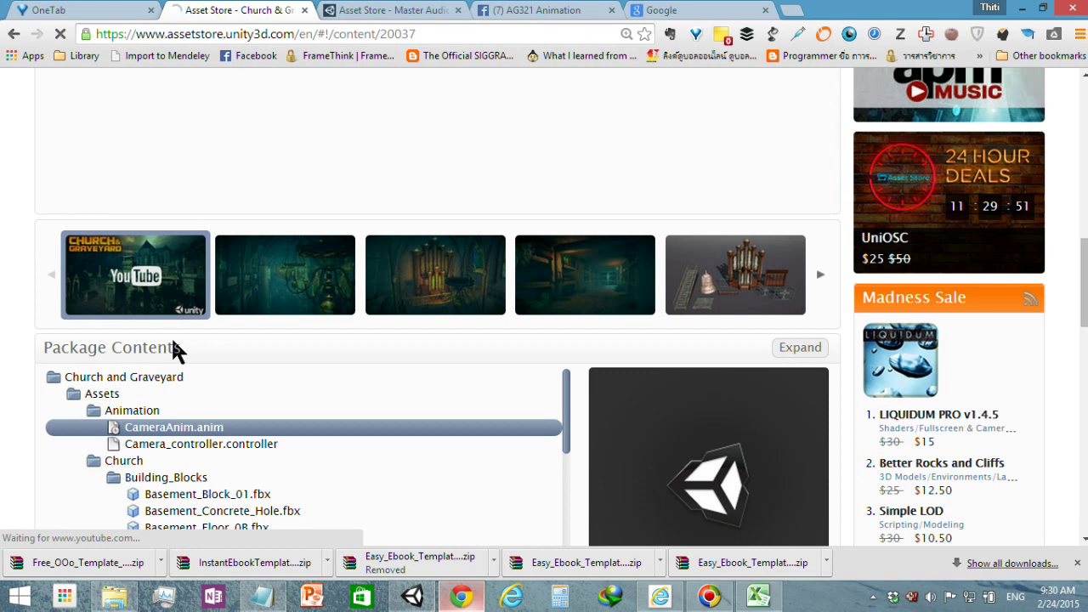
scroll(174, 340, up, 2)
scroll(187, 327, up, 1)
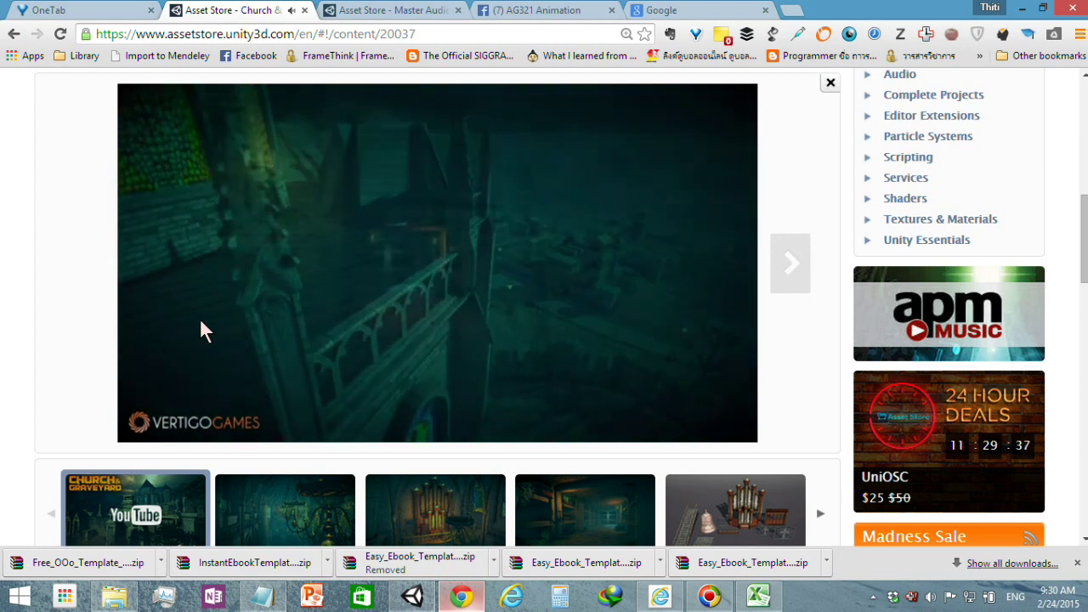
mouse_move(209, 281)
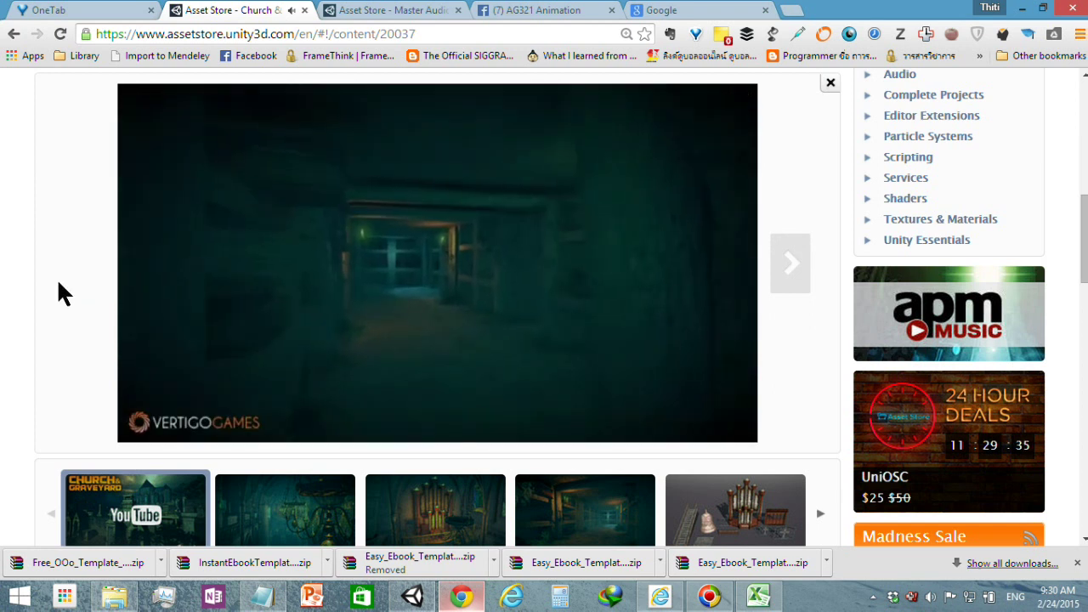
scroll(60, 289, down, 3)
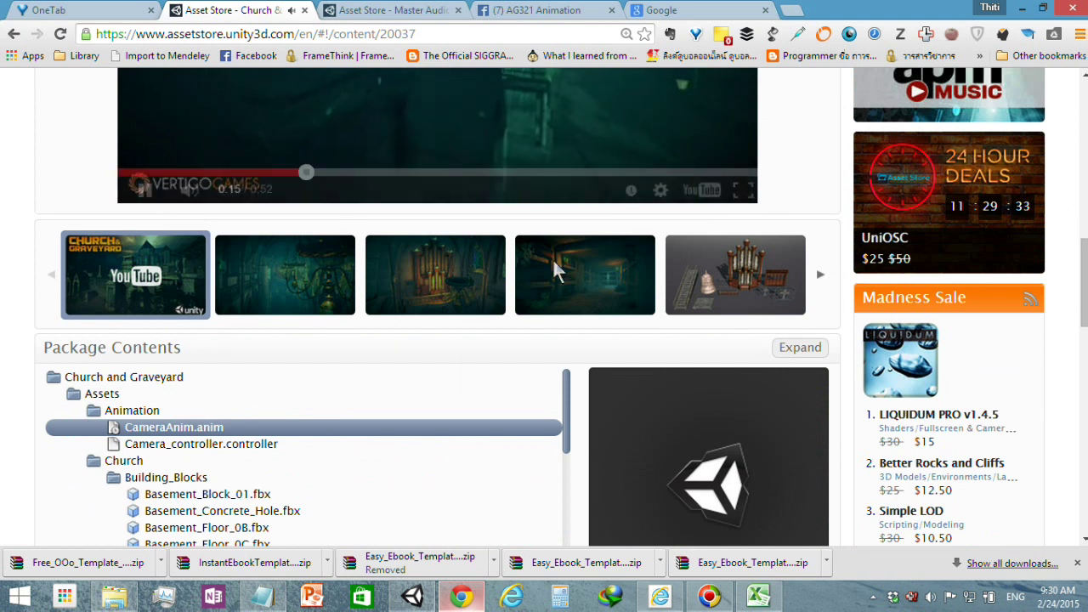
scroll(270, 238, up, 3)
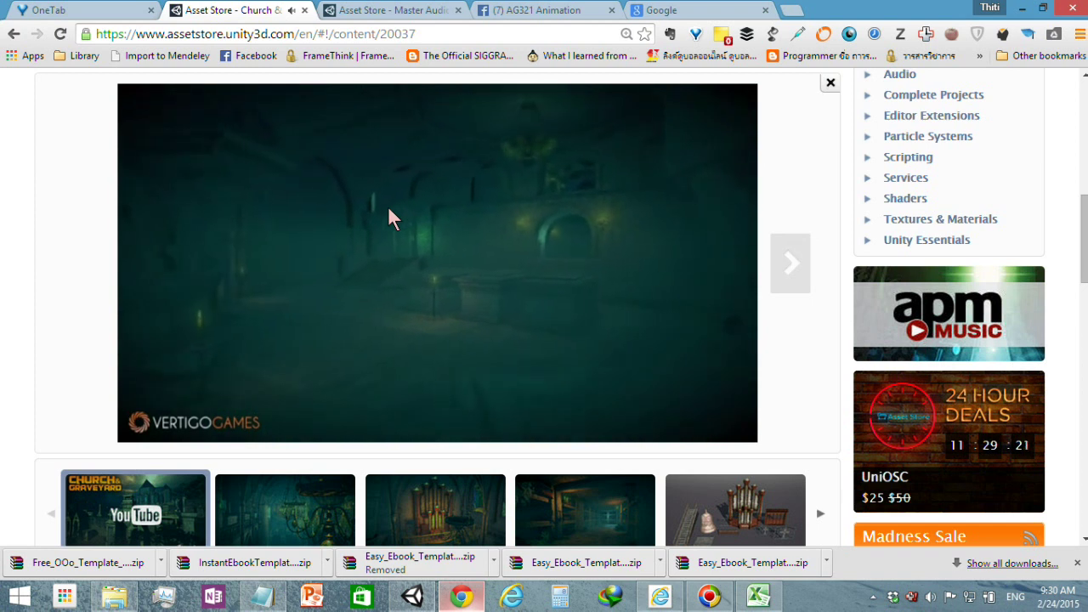
mouse_move(347, 203)
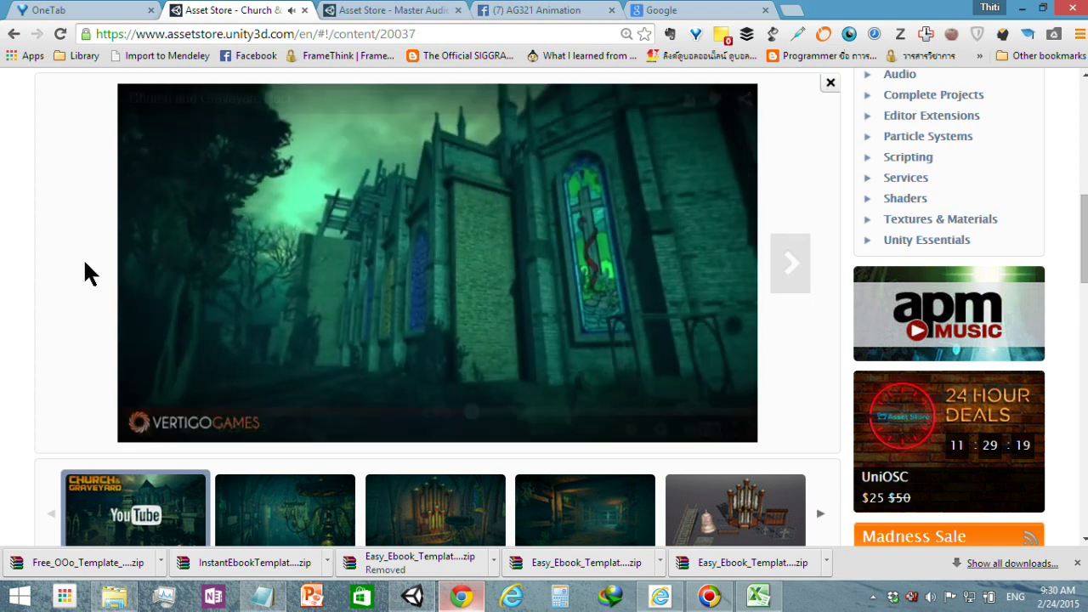
scroll(136, 344, down, 1)
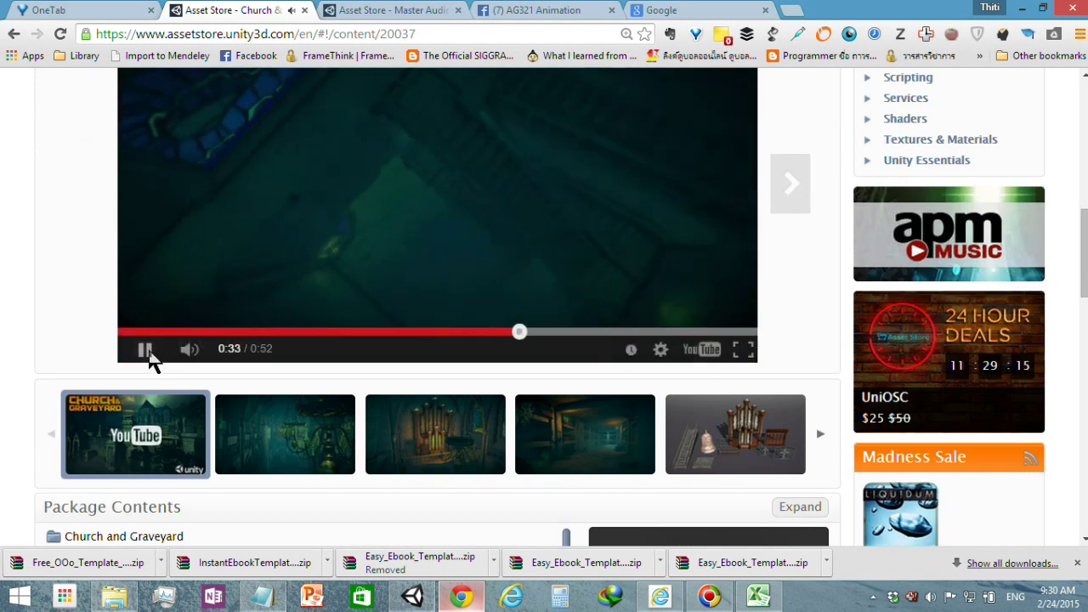
click(145, 350)
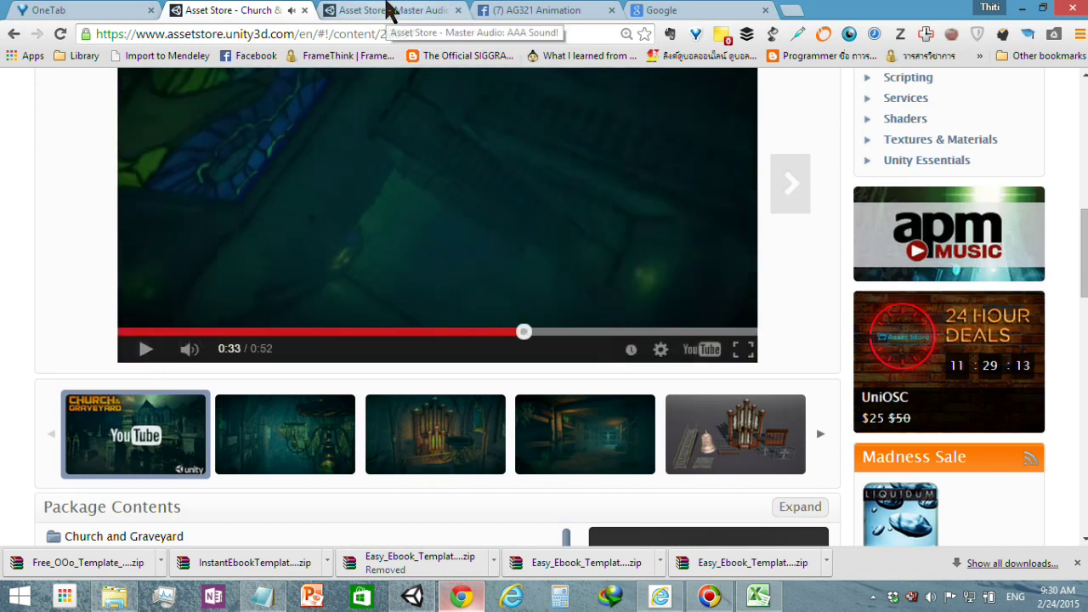
Back at the top of the page, enter 'camera' in the store search box.
scroll(755, 373, up, 5)
scroll(759, 369, up, 3)
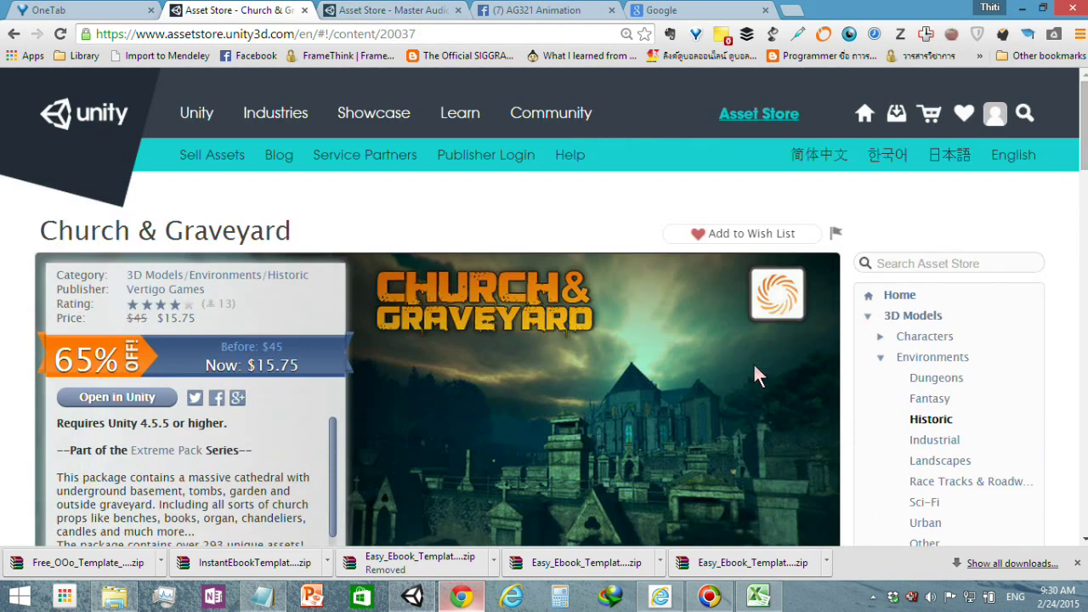
click(938, 264)
text(camera)
Filter the purchased packages by 'camera' and open Camera Filter Pack v1.8.
click(898, 112)
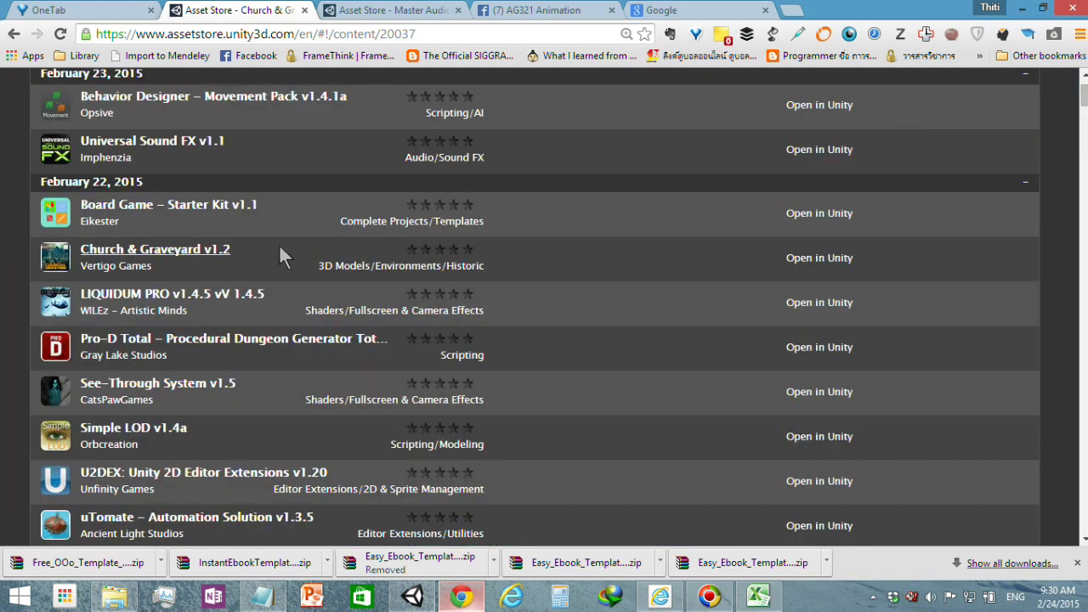
scroll(283, 243, up, 1)
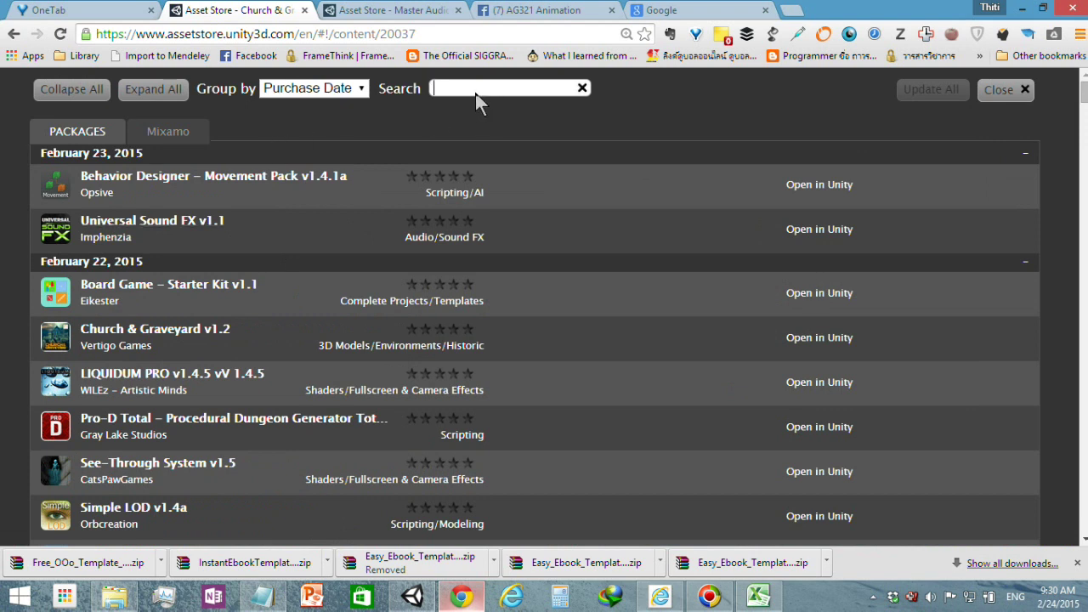
text(came)
text(ra)
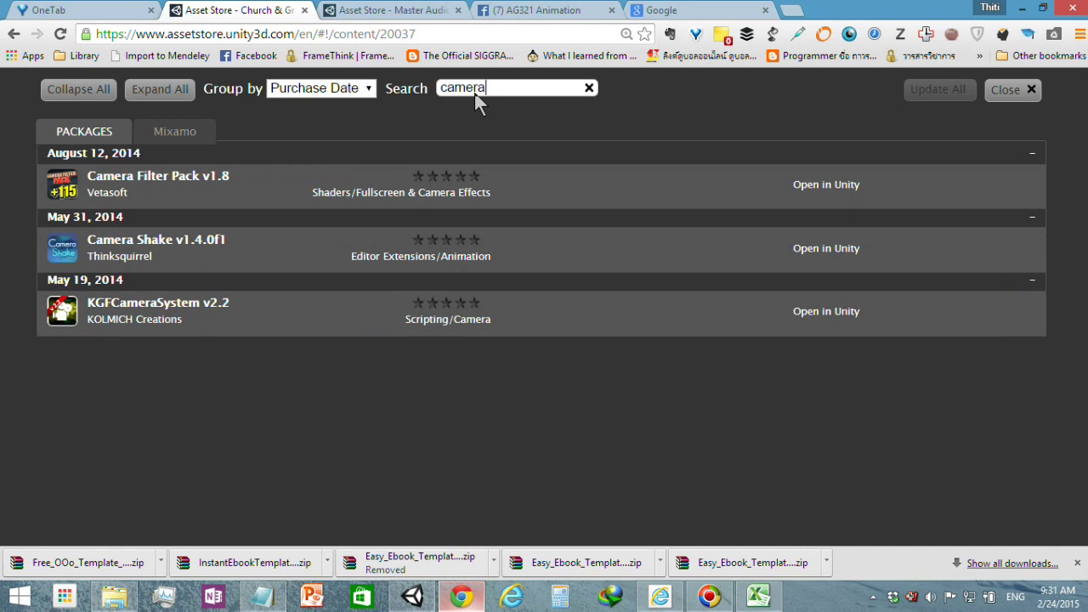
click(150, 182)
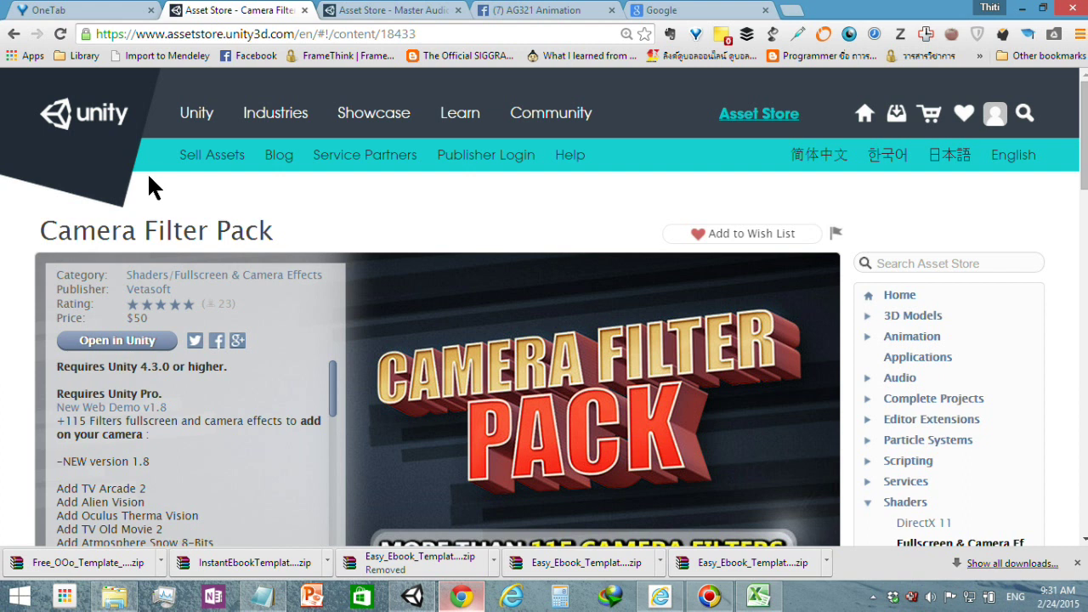
Enlarge the first set of Camera Filter Pack screenshots, then close the view.
scroll(38, 299, down, 1)
scroll(34, 297, down, 2)
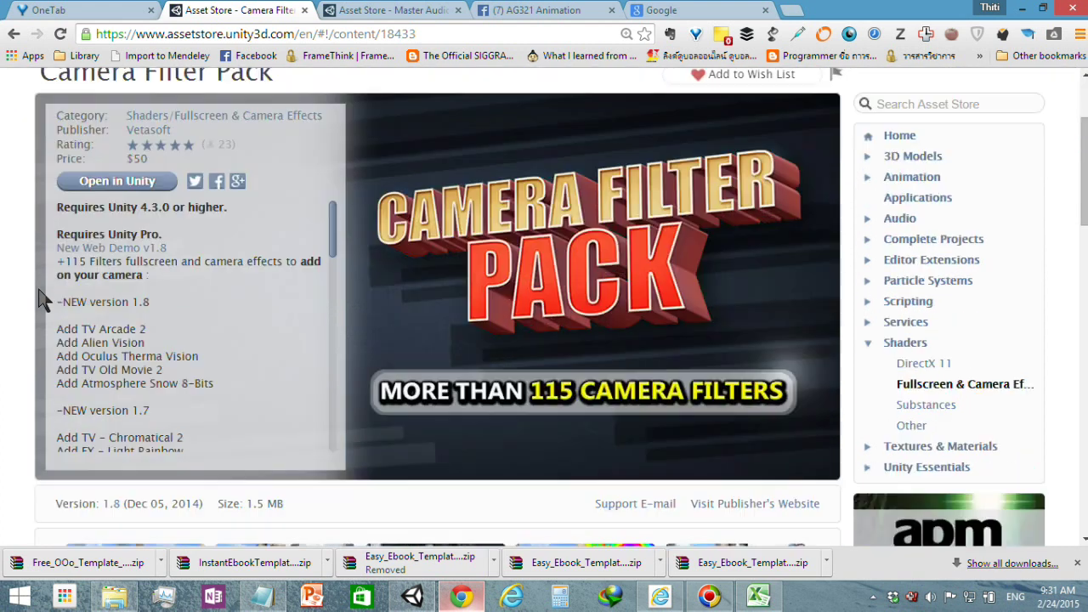
scroll(25, 293, down, 2)
scroll(25, 298, down, 1)
scroll(26, 298, down, 1)
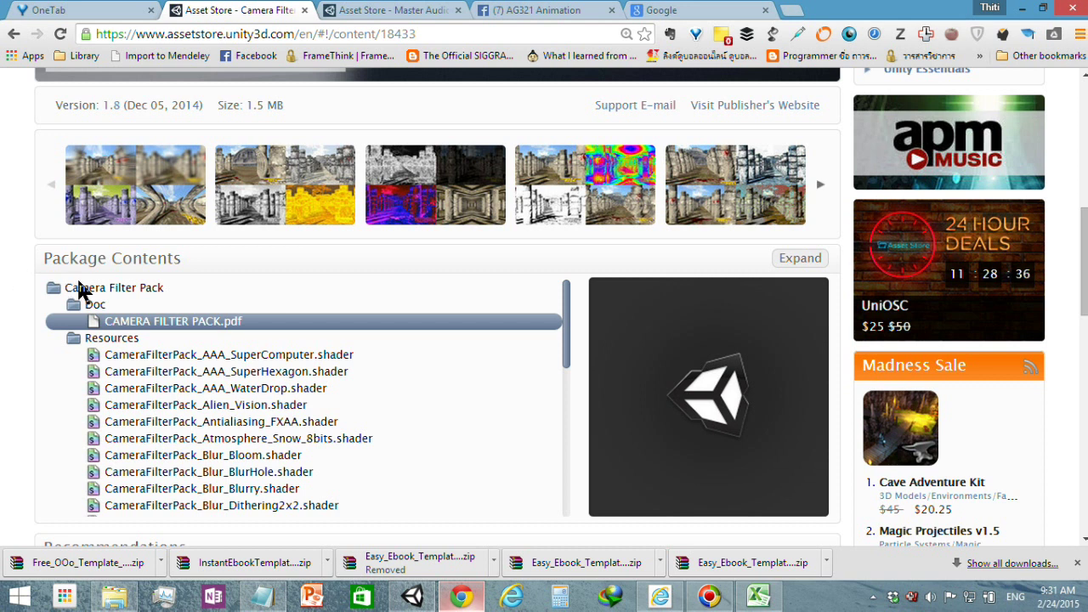
scroll(100, 250, up, 3)
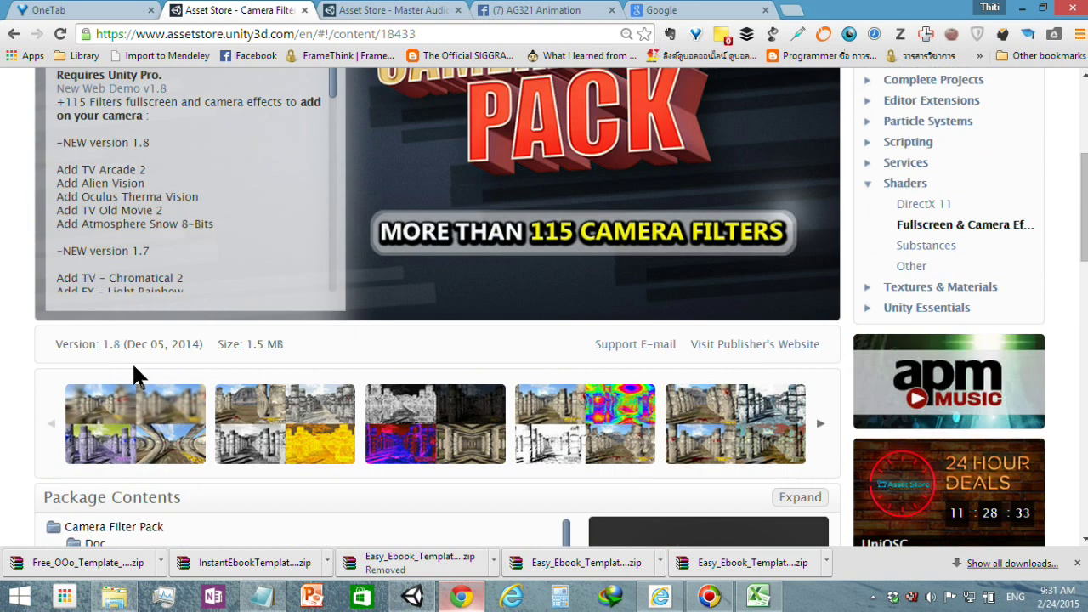
click(151, 407)
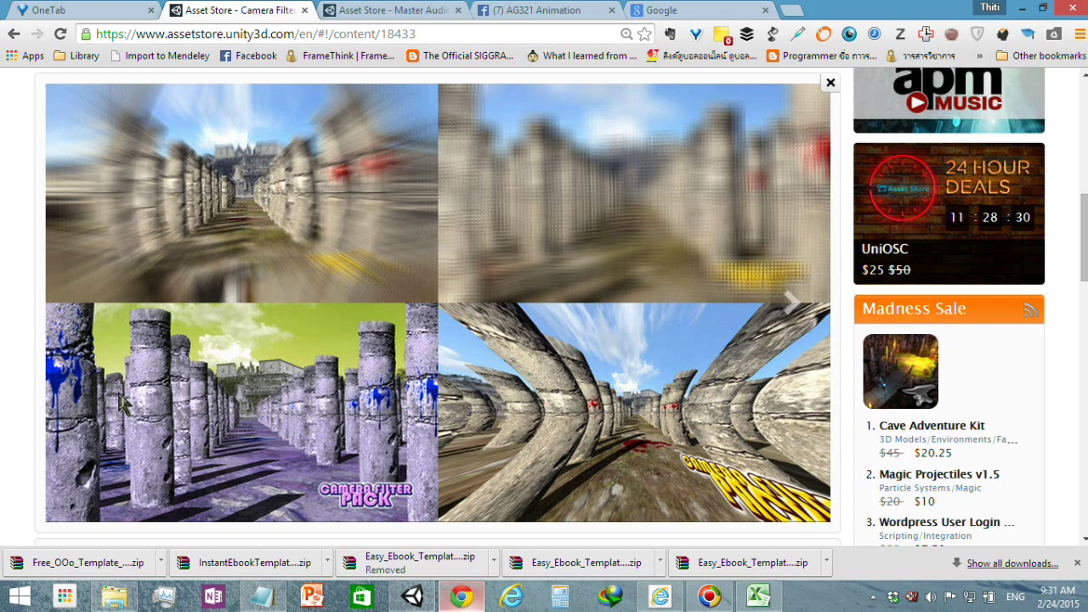
scroll(121, 404, down, 1)
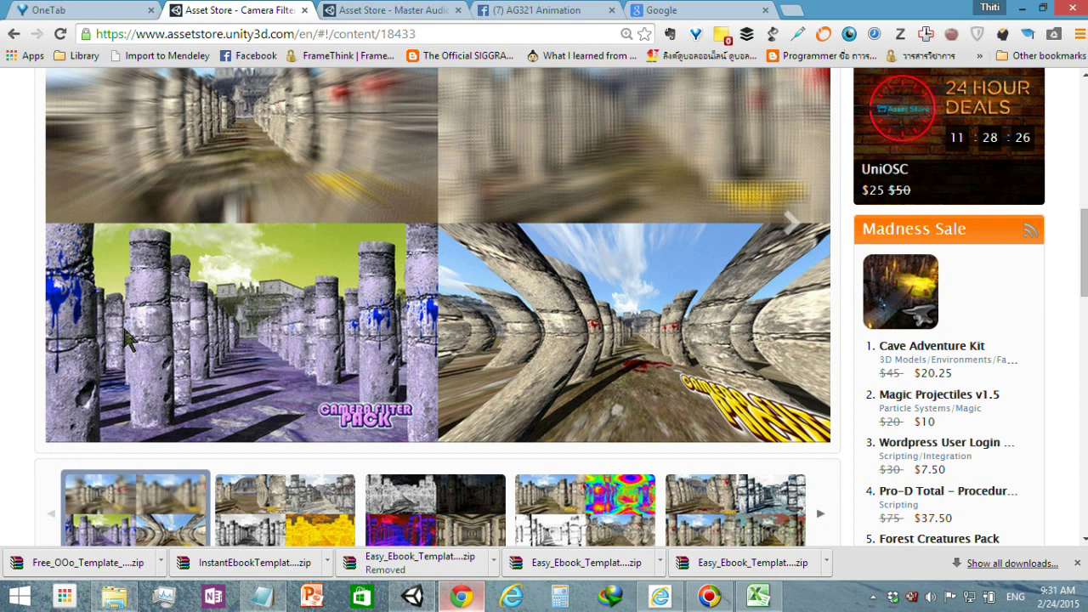
scroll(125, 338, up, 1)
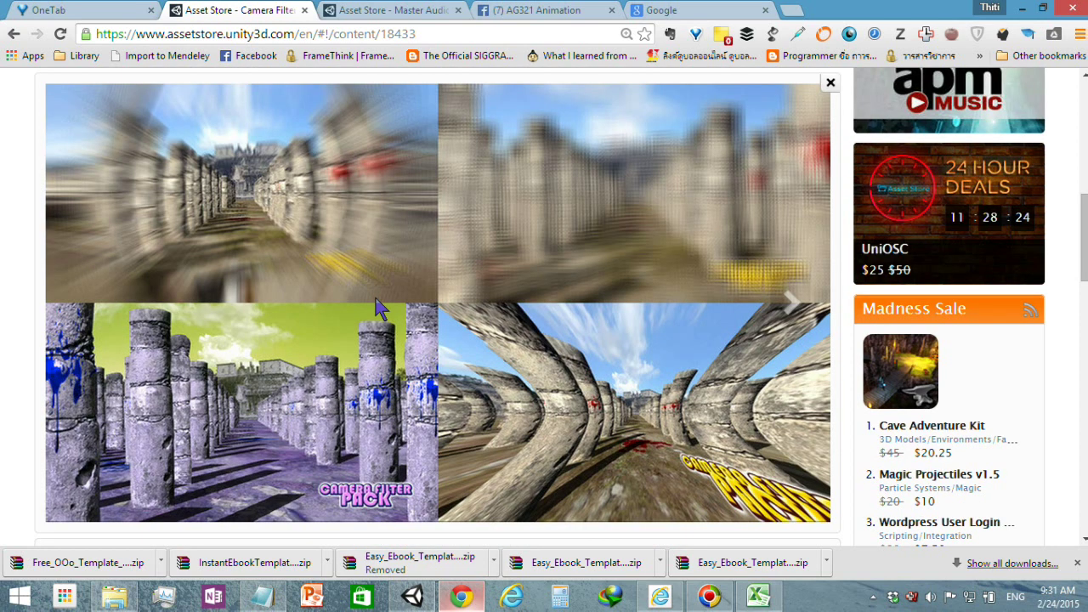
scroll(434, 255, down, 1)
click(429, 249)
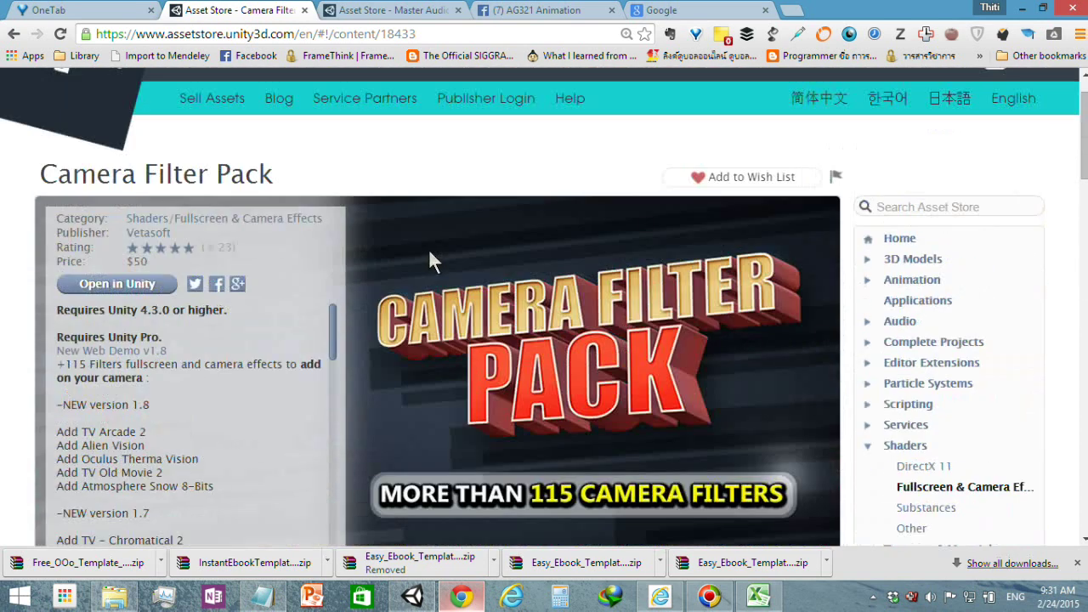
Switch to the second set of filter screenshots and enlarge it.
scroll(391, 289, down, 1)
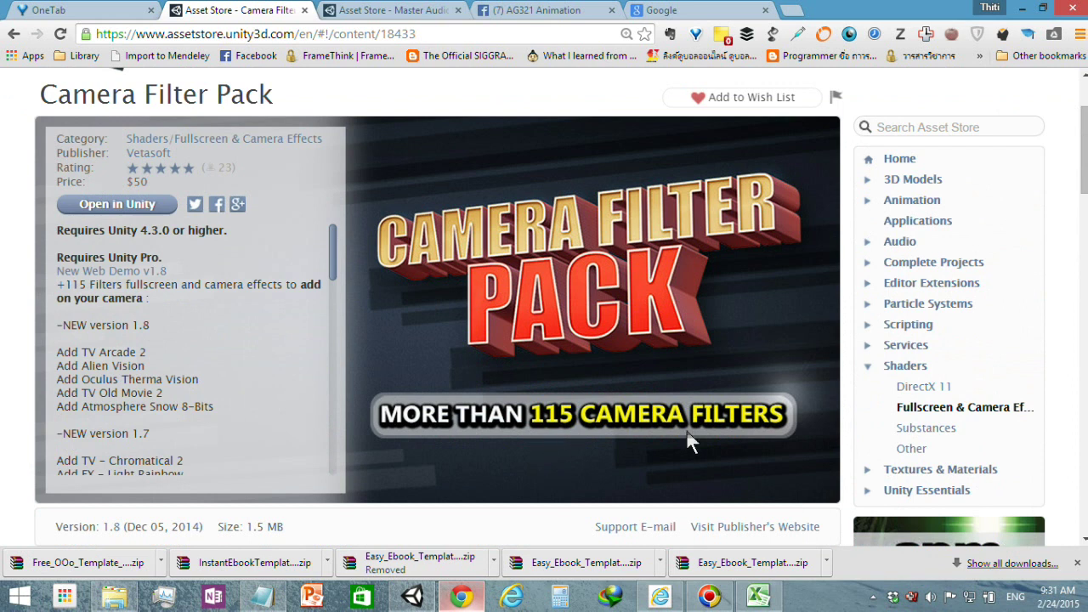
scroll(474, 306, down, 3)
scroll(474, 307, down, 3)
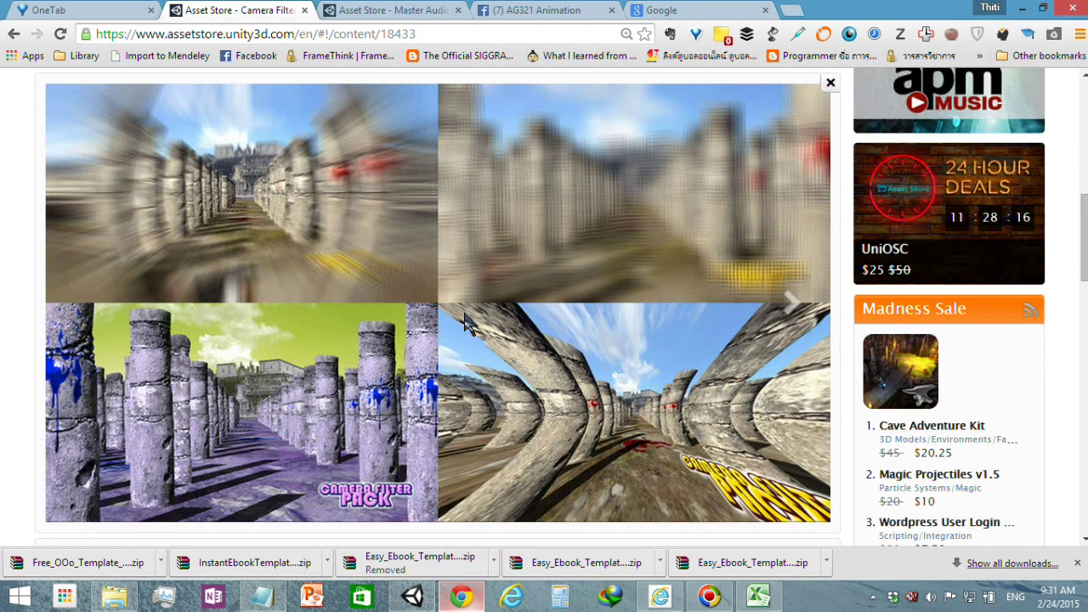
scroll(465, 316, down, 3)
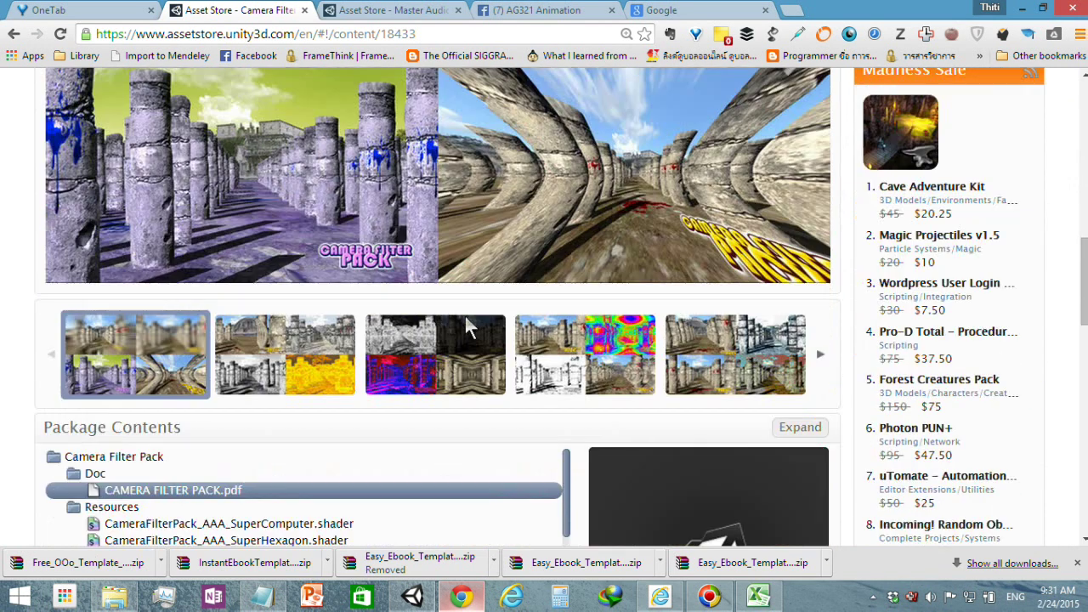
click(272, 340)
click(277, 340)
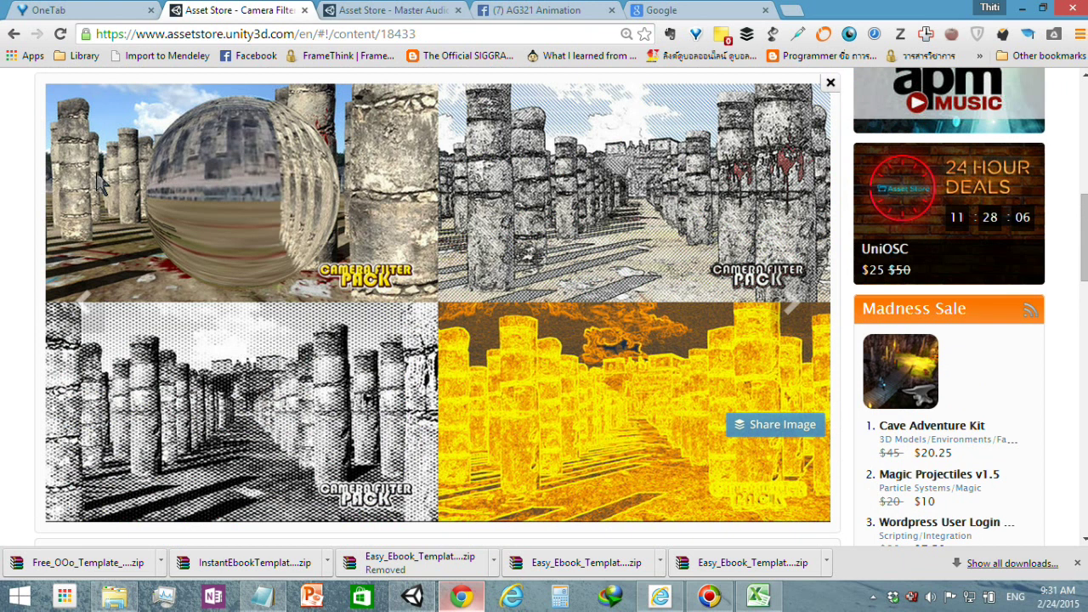
scroll(285, 213, up, 2)
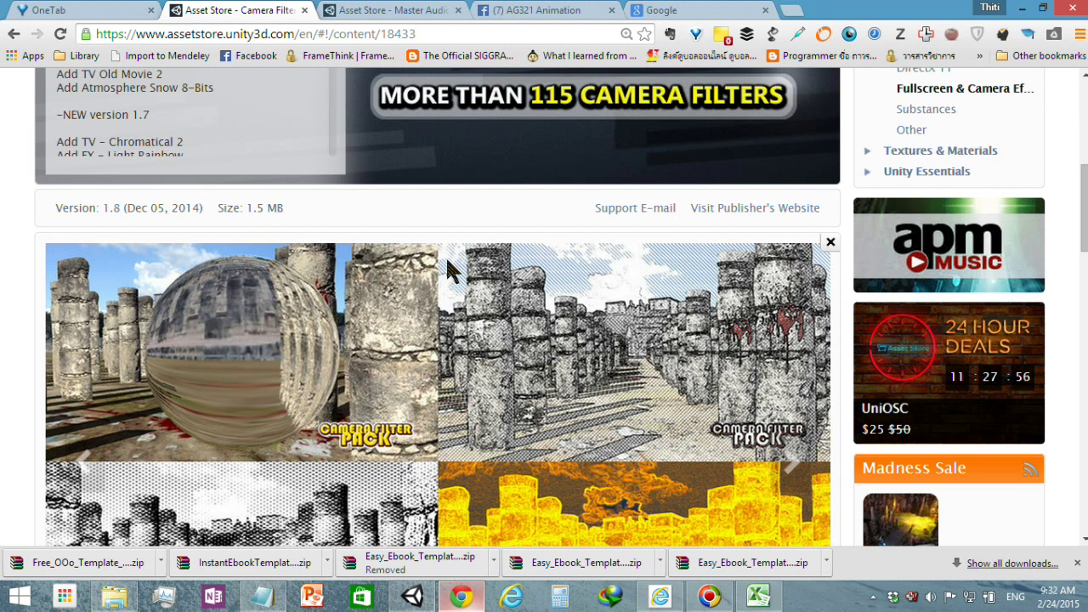
Enlarge the fourth Camera Filter Pack screenshot and switch to another image.
scroll(482, 251, down, 3)
scroll(482, 251, down, 1)
scroll(485, 255, down, 1)
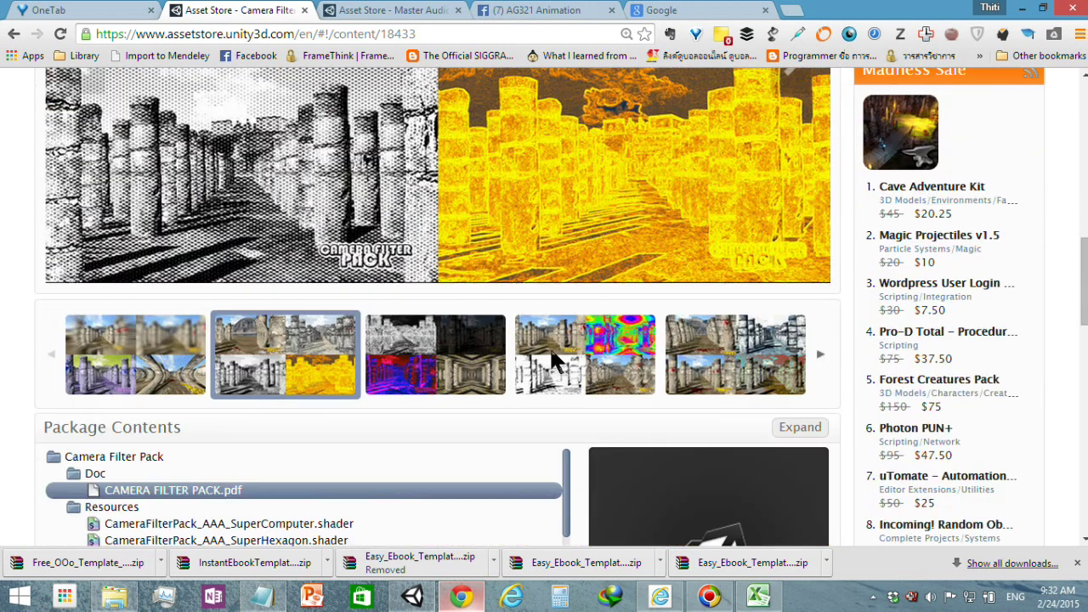
click(595, 354)
click(413, 301)
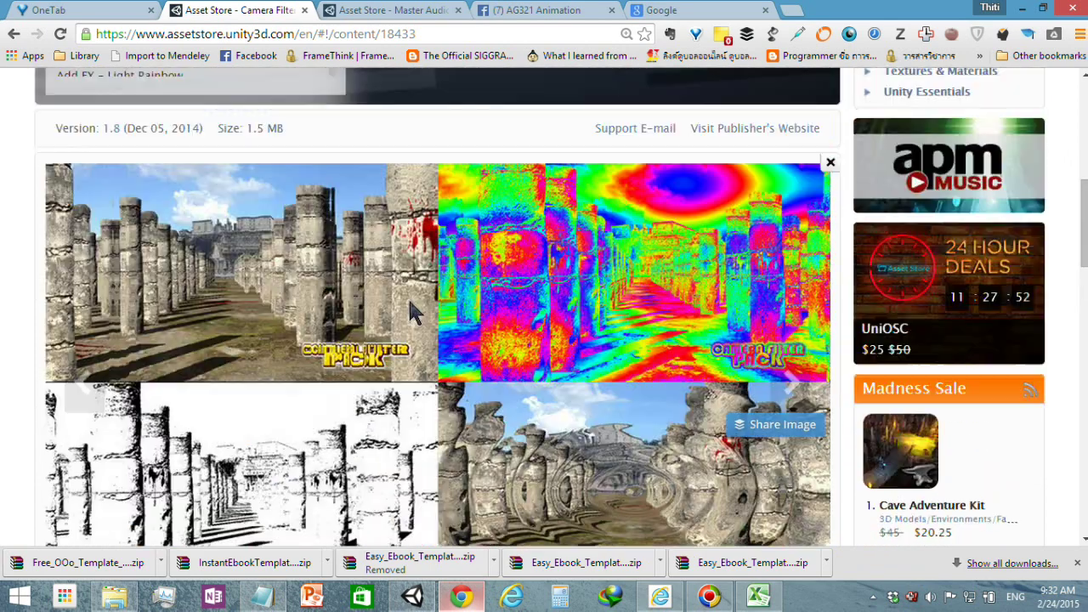
scroll(367, 302, down, 2)
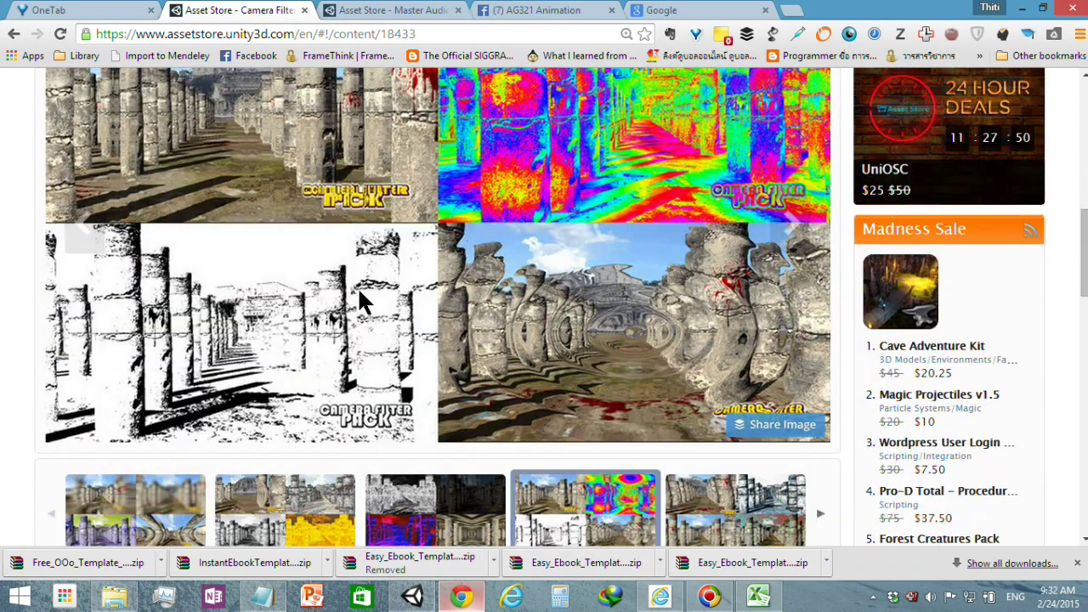
scroll(359, 289, down, 3)
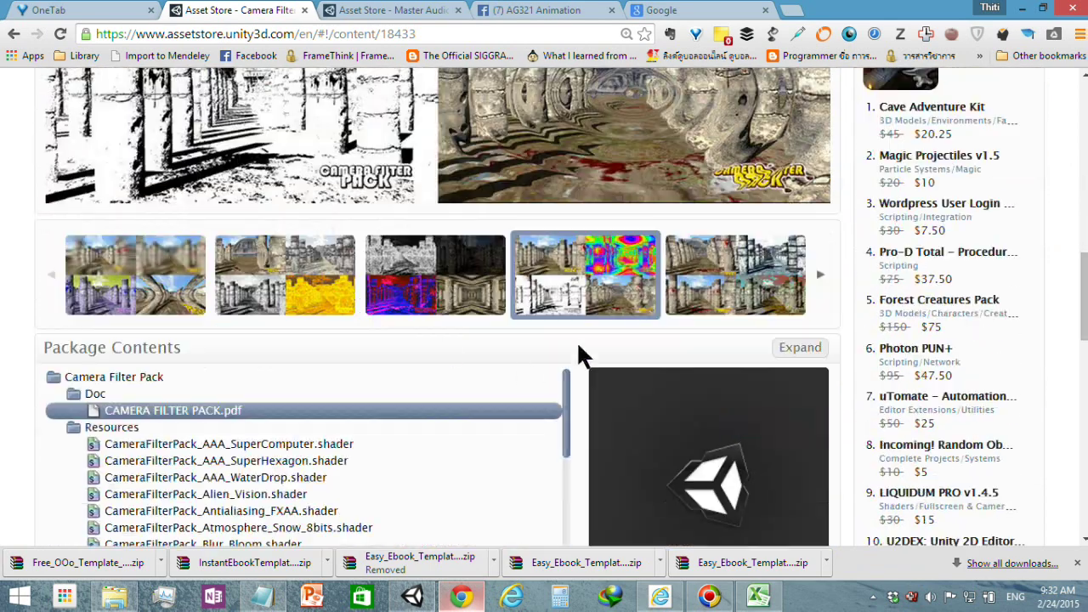
click(581, 280)
scroll(561, 282, up, 4)
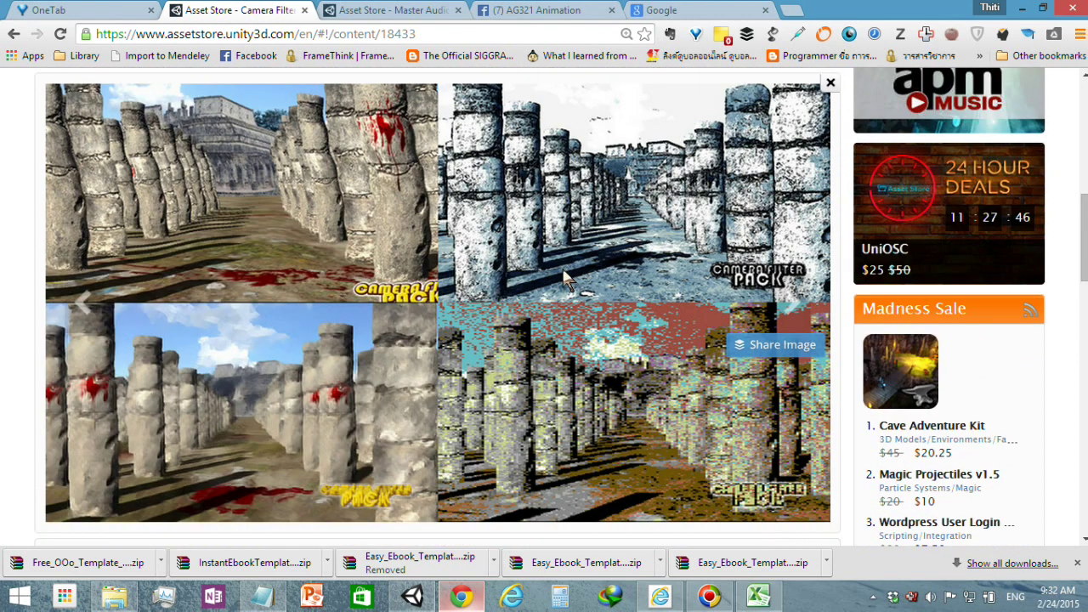
scroll(562, 283, down, 2)
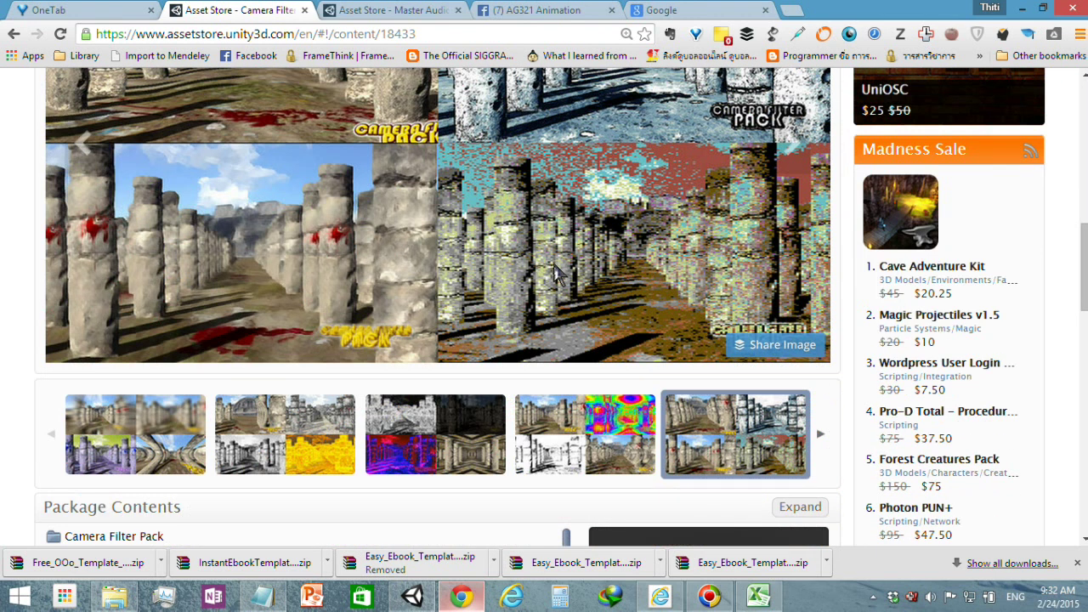
scroll(557, 272, down, 1)
Advance the screenshot carousel past the blue image and enlarge the red Enhanced Comics screenshot.
click(821, 353)
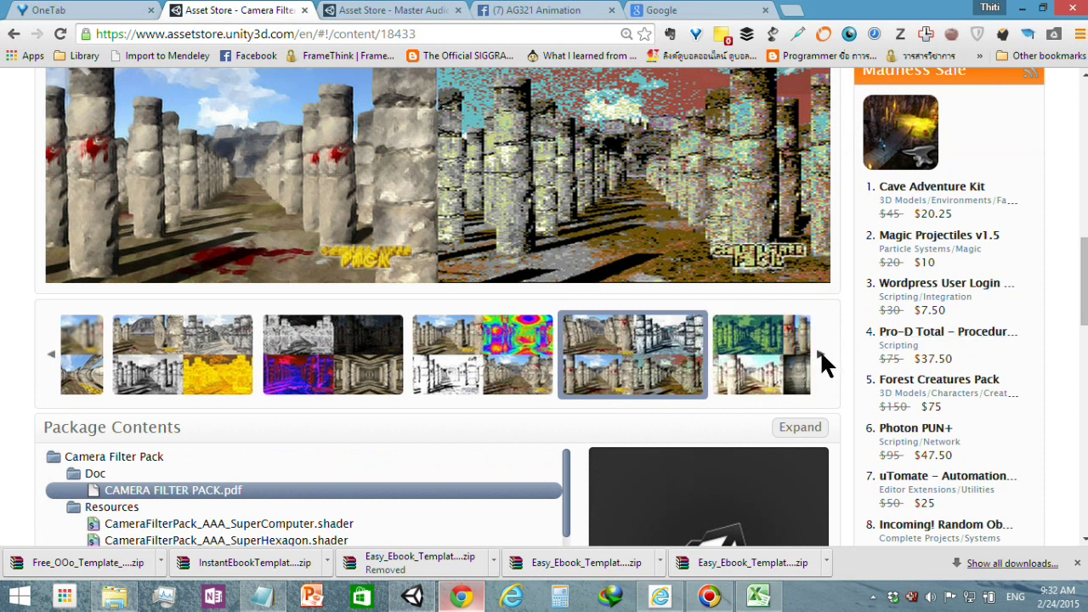
click(821, 353)
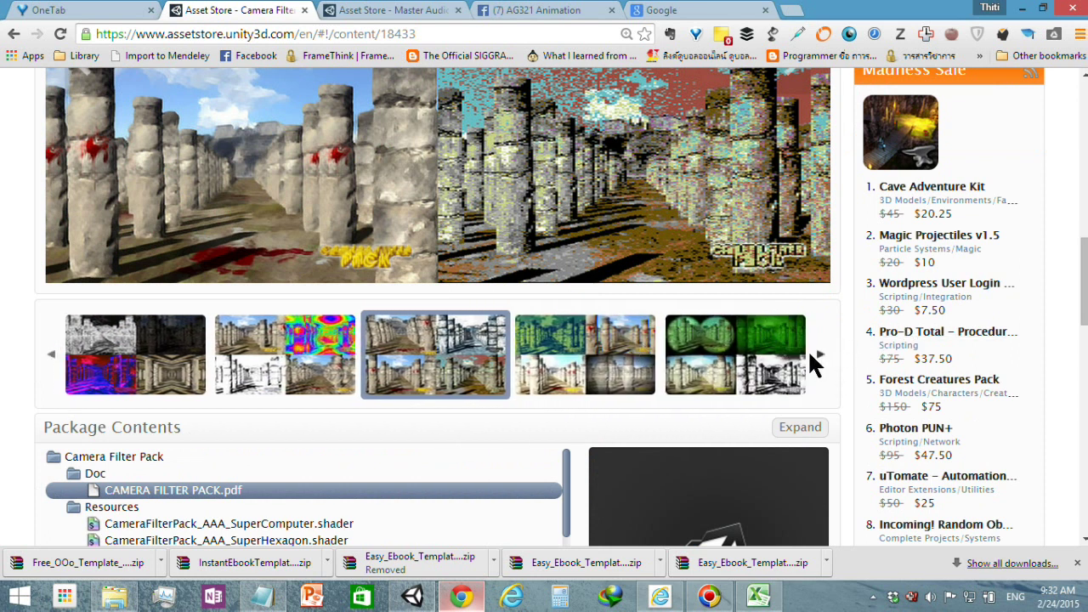
click(821, 350)
click(820, 351)
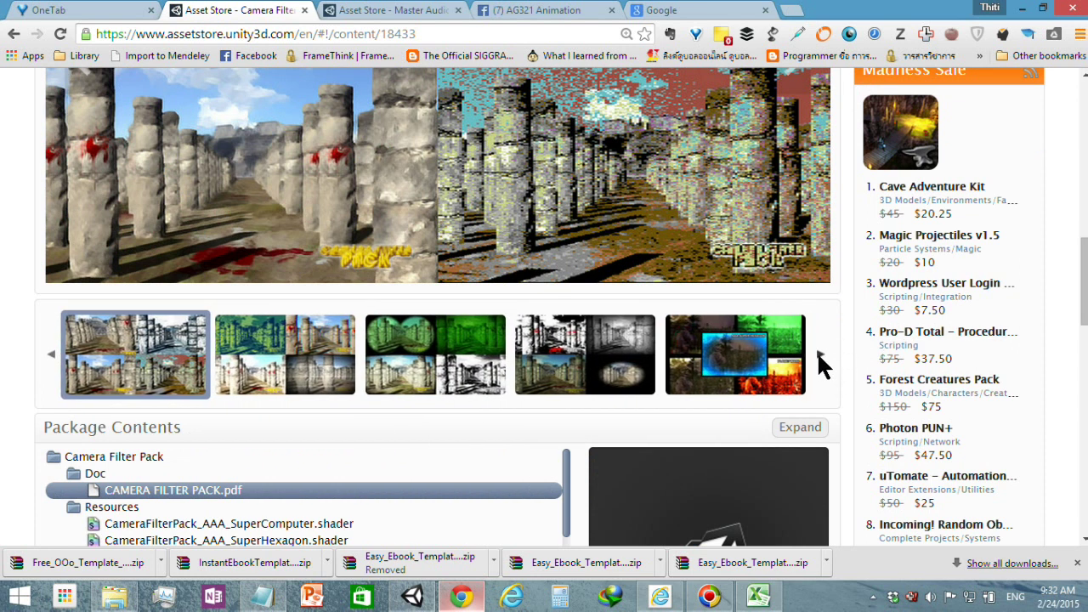
click(818, 351)
click(606, 352)
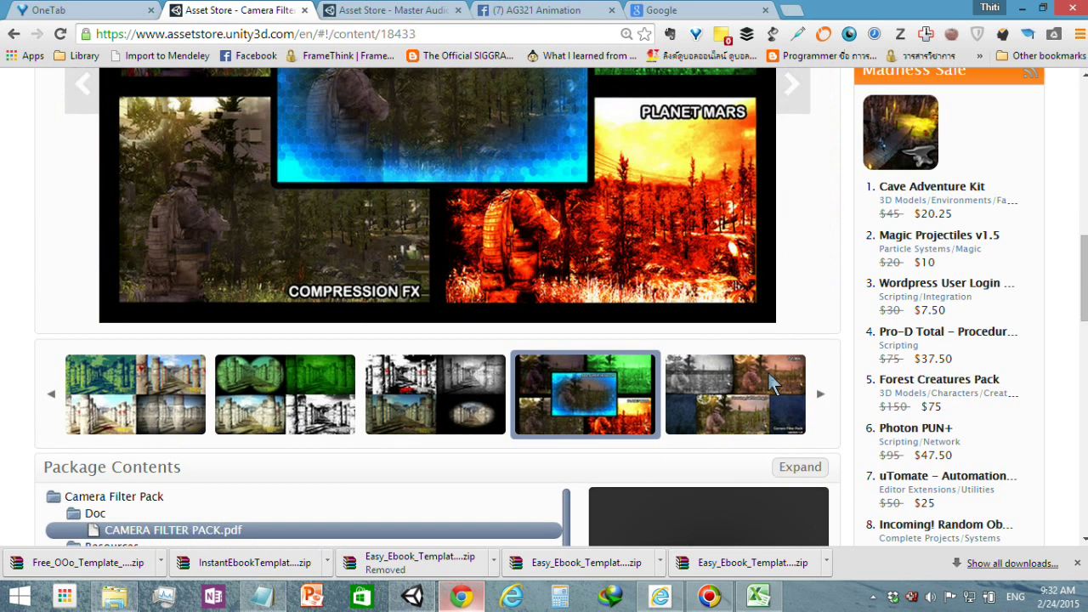
scroll(790, 368, up, 3)
scroll(795, 384, down, 2)
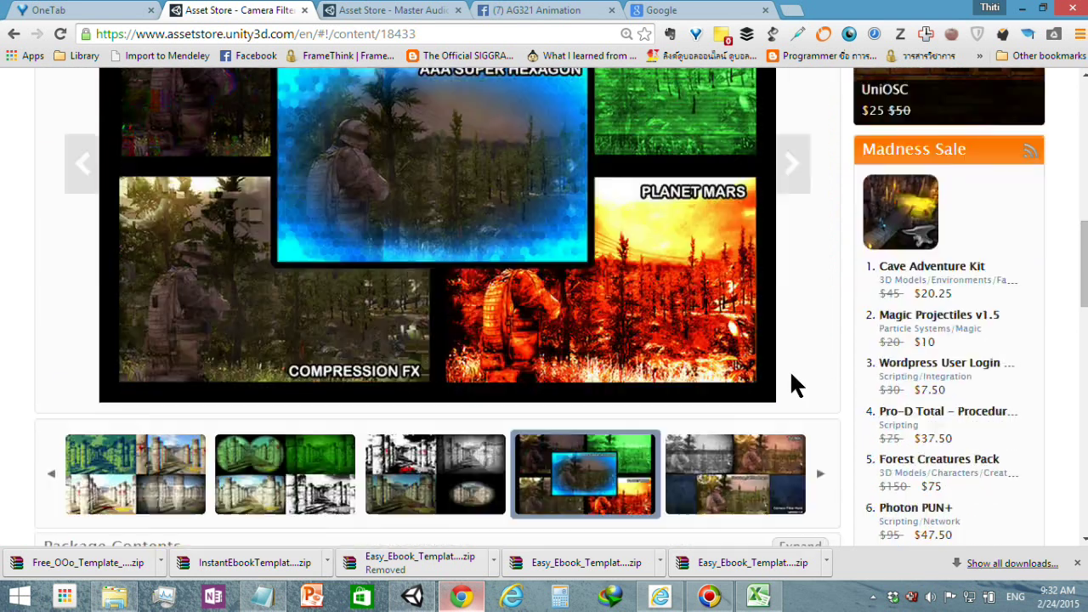
scroll(795, 384, down, 1)
click(821, 379)
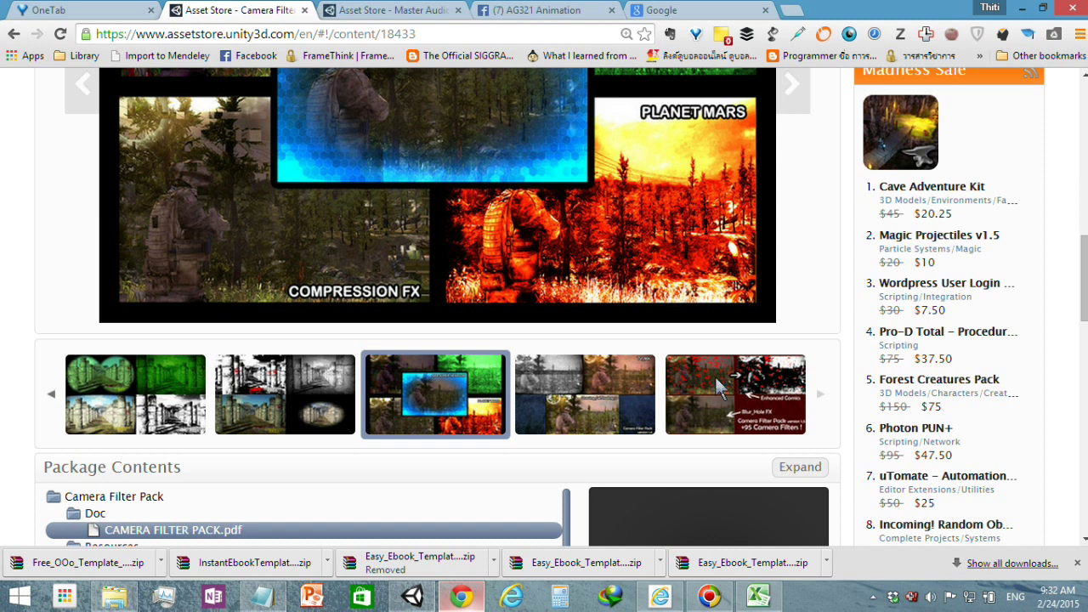
click(748, 384)
click(791, 396)
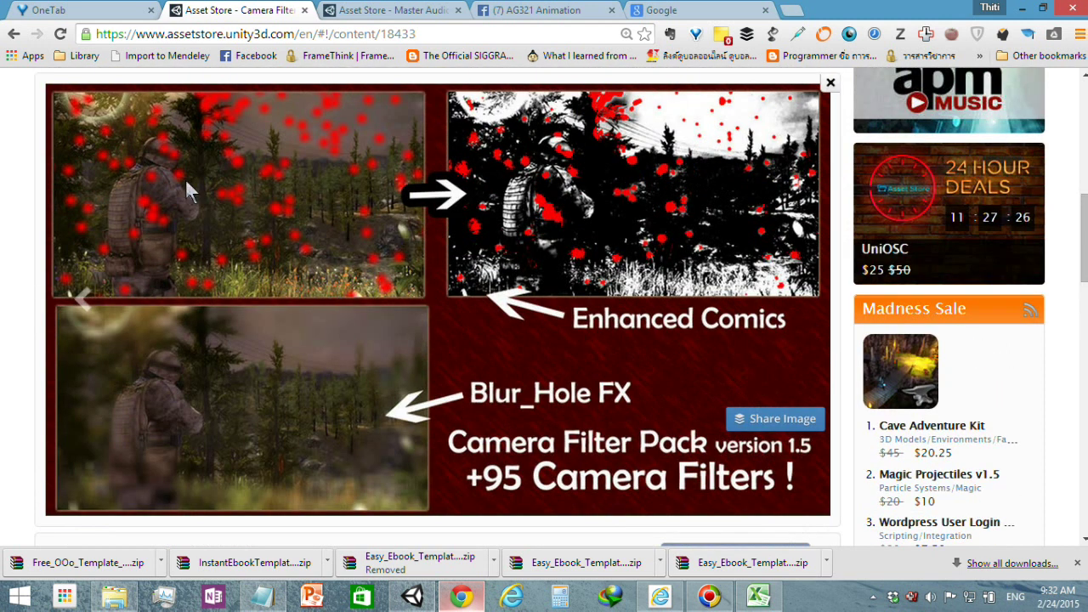
Close the lightbox, select the publisher name Vetasoft, and switch to the Unity editor.
click(45, 298)
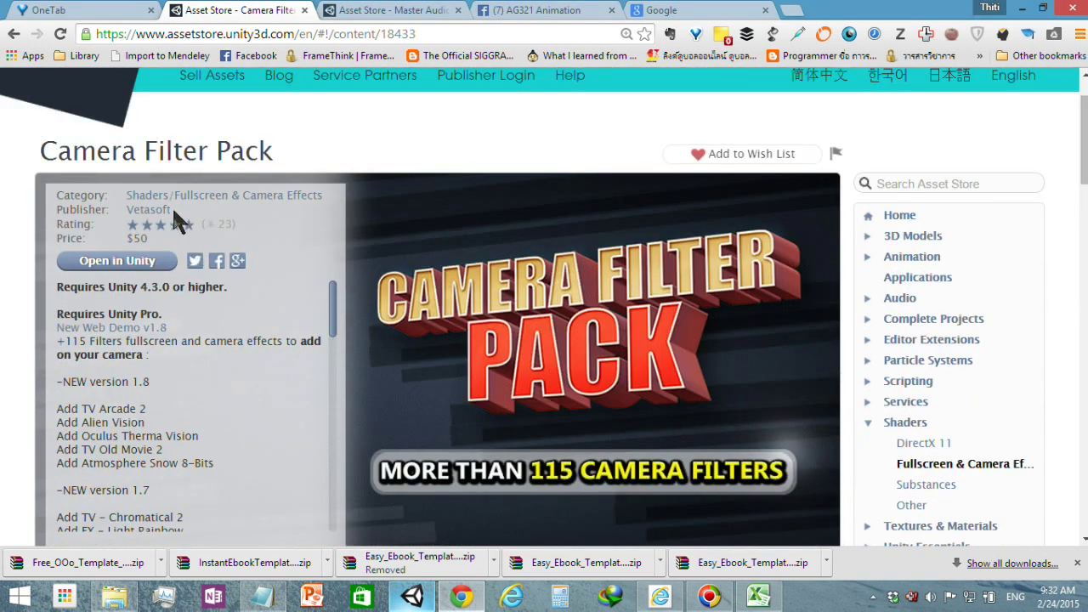
drag(172, 211, 110, 210)
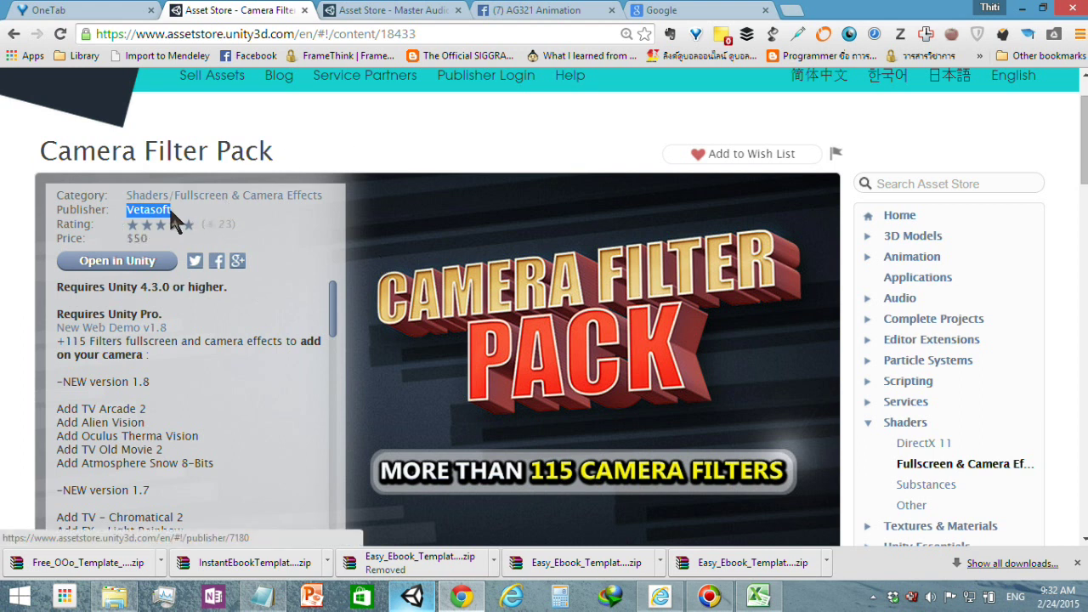
click(411, 599)
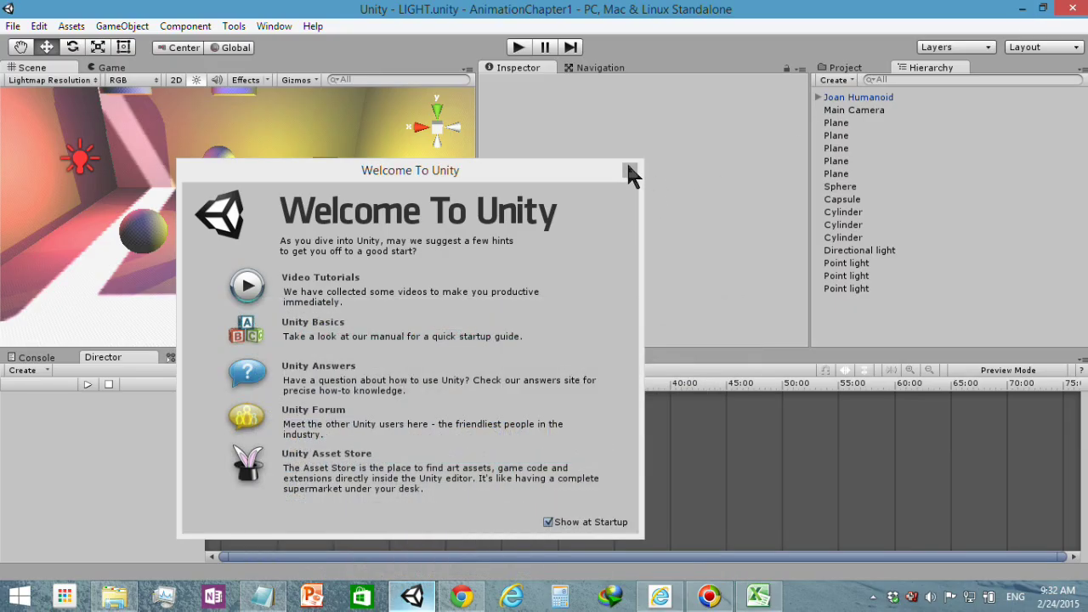
Close the Welcome To Unity window, preview the Game view, then orbit the Scene view.
click(630, 172)
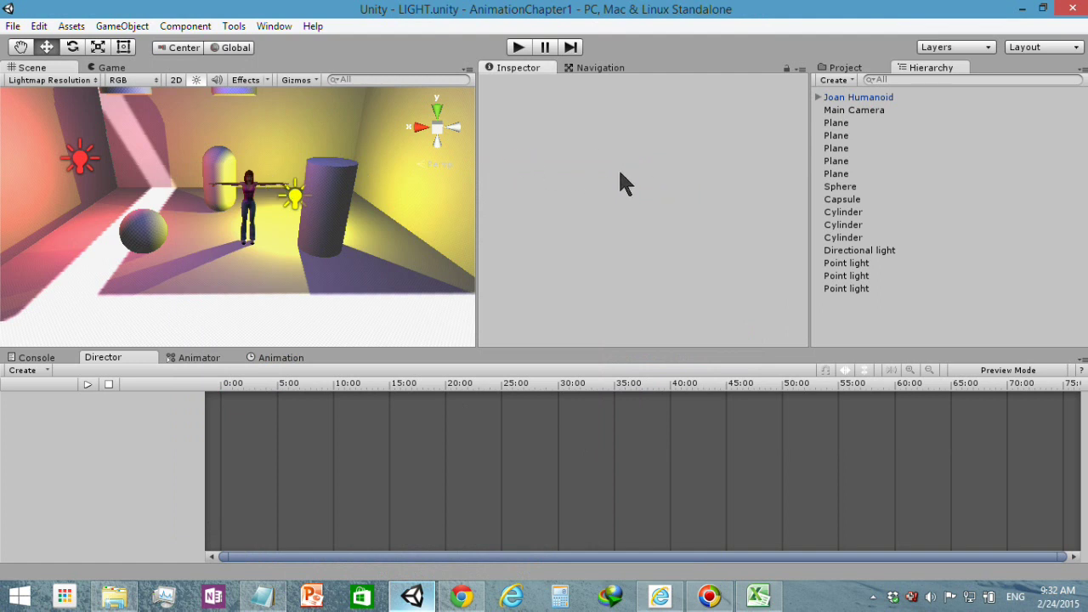
click(106, 70)
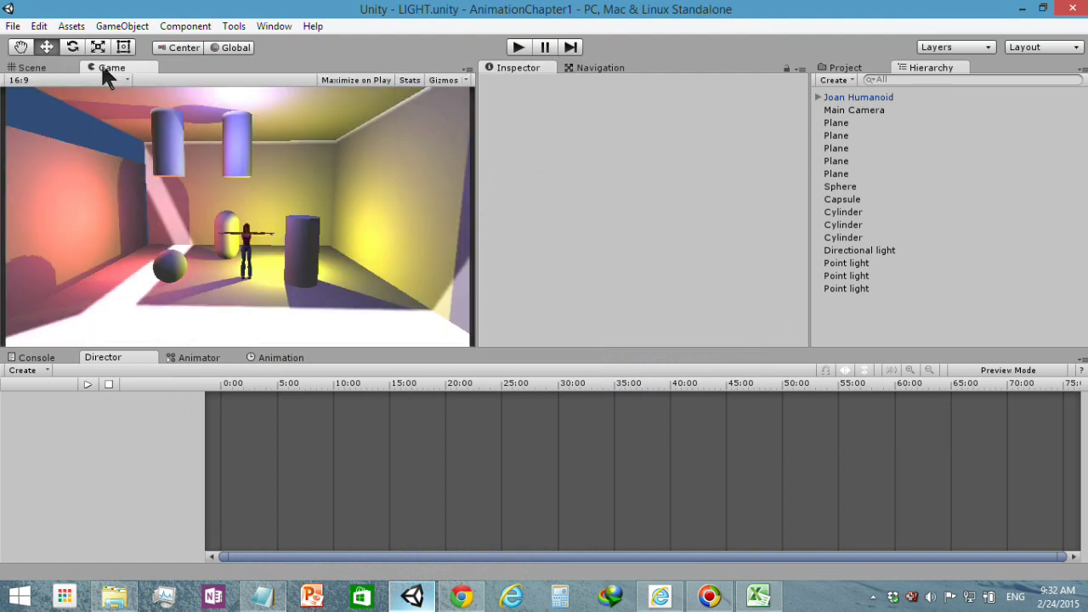
click(34, 68)
mouse_move(293, 197)
alt+mouse_down()
mouse_move(292, 207)
mouse_move(340, 196)
alt+mouse_up()
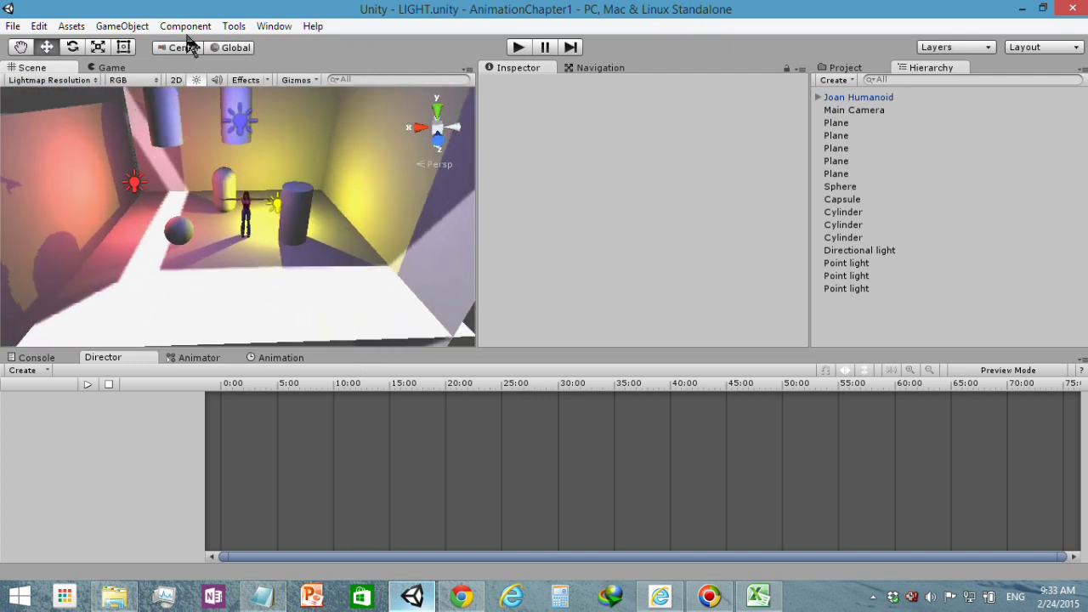
Open the Custom Package file browser from Assets > Import Package.
click(258, 25)
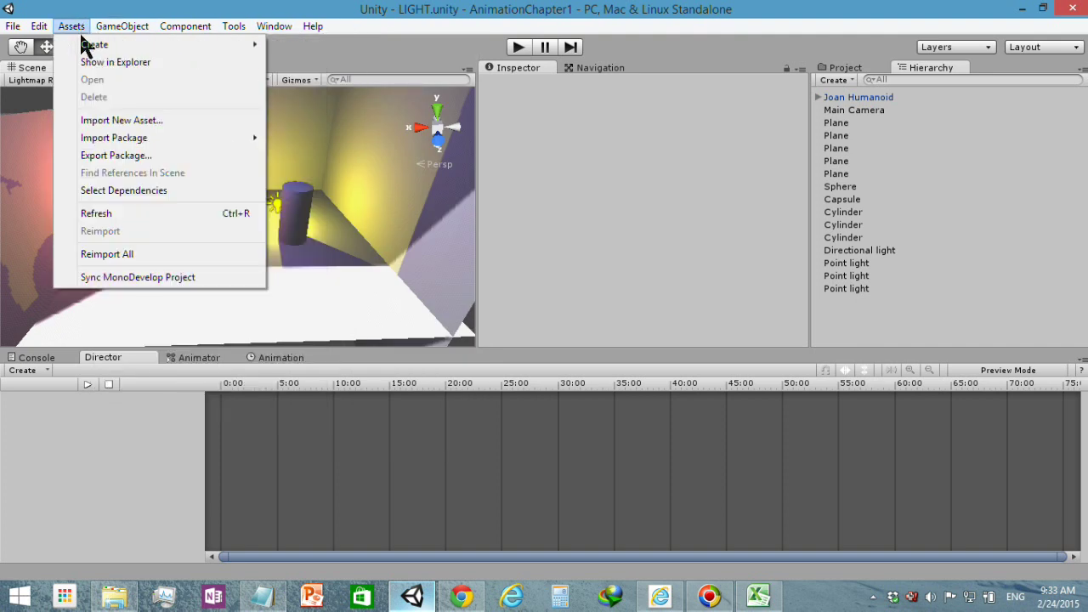
mouse_move(122, 27)
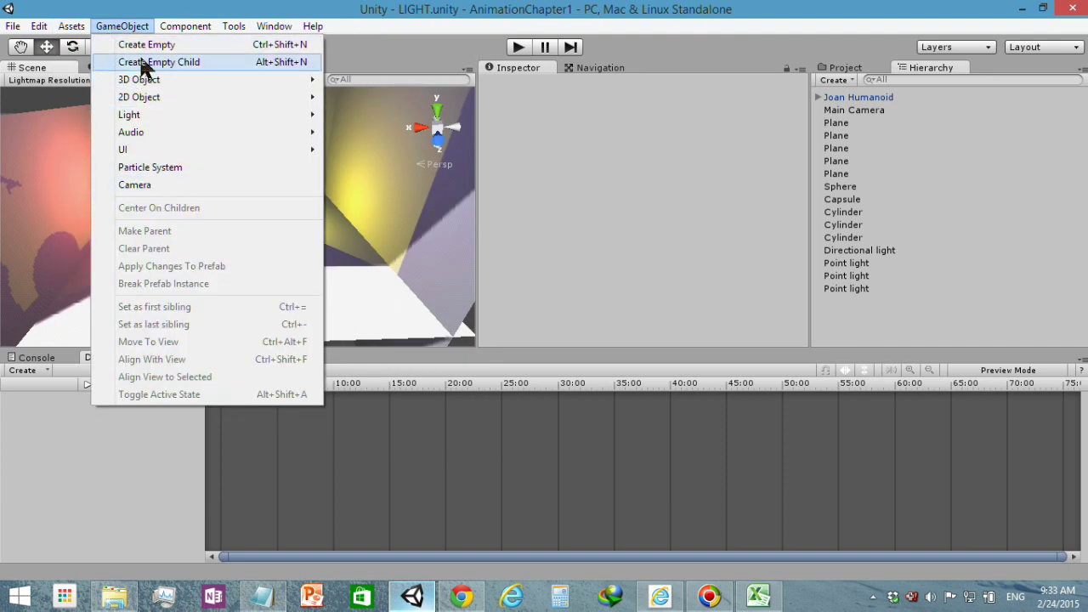
mouse_move(72, 26)
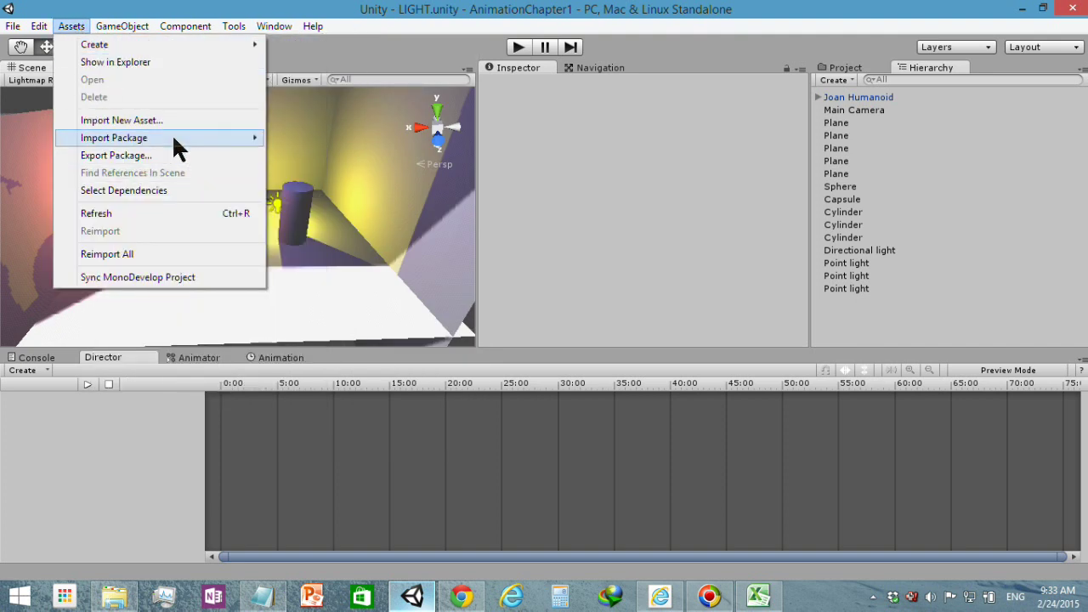
mouse_move(172, 134)
click(285, 138)
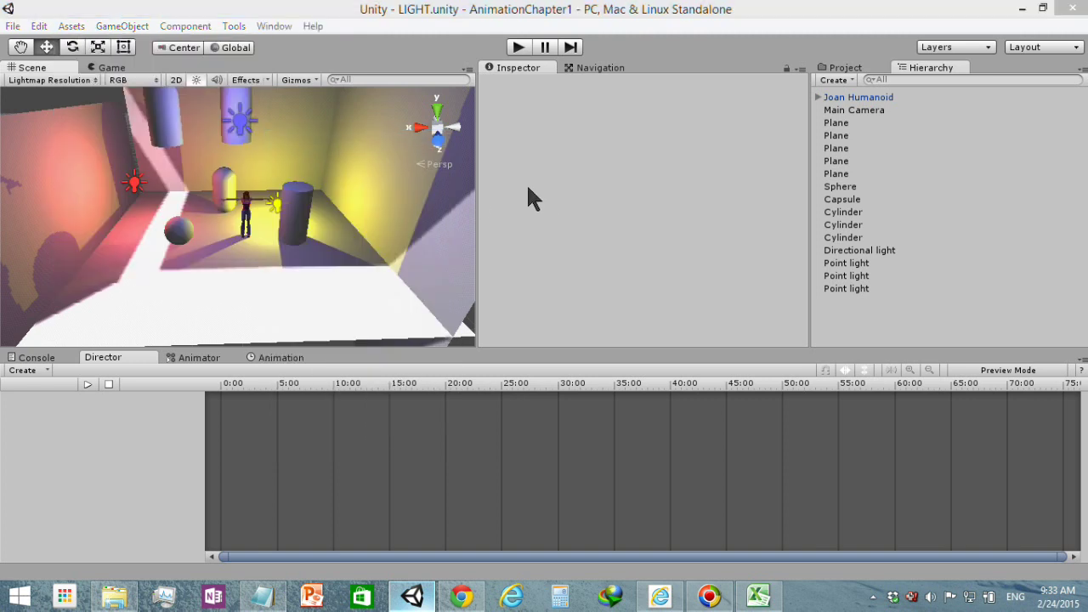
Reposition the import dialog and go to the downloaded Asset Store folders.
scroll(234, 182, down, 5)
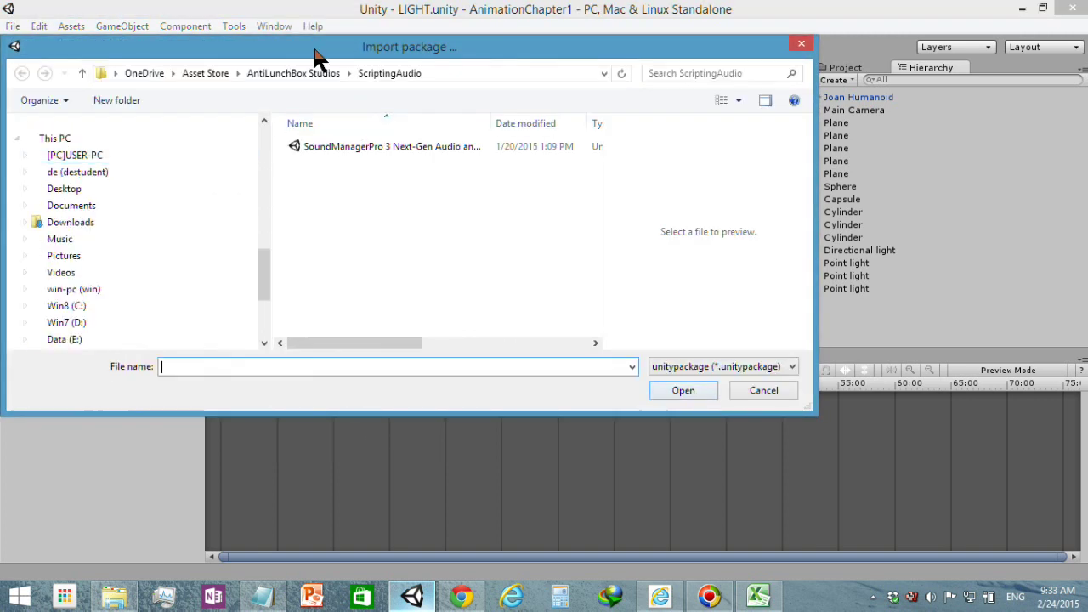
drag(337, 51, 421, 70)
mouse_move(355, 295)
mouse_down()
mouse_move(344, 166)
mouse_move(357, 158)
mouse_up()
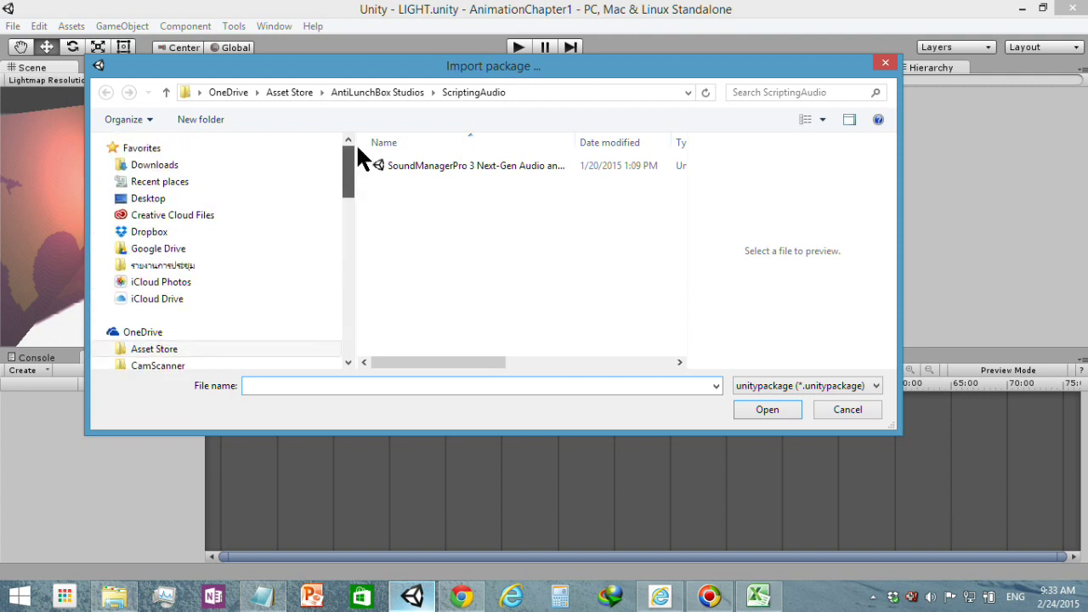
drag(357, 157, 348, 179)
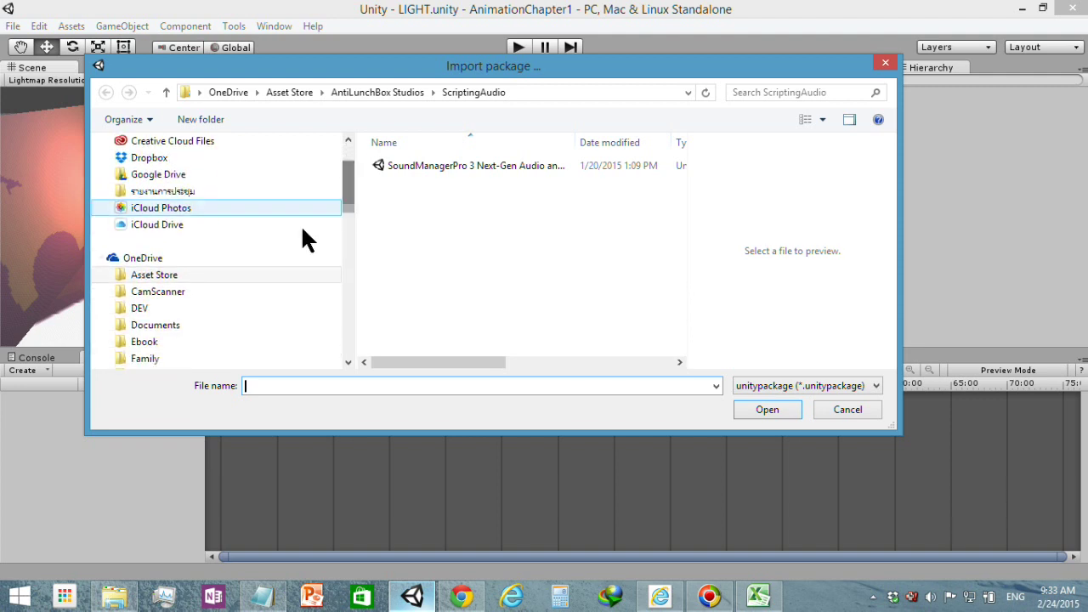
click(222, 278)
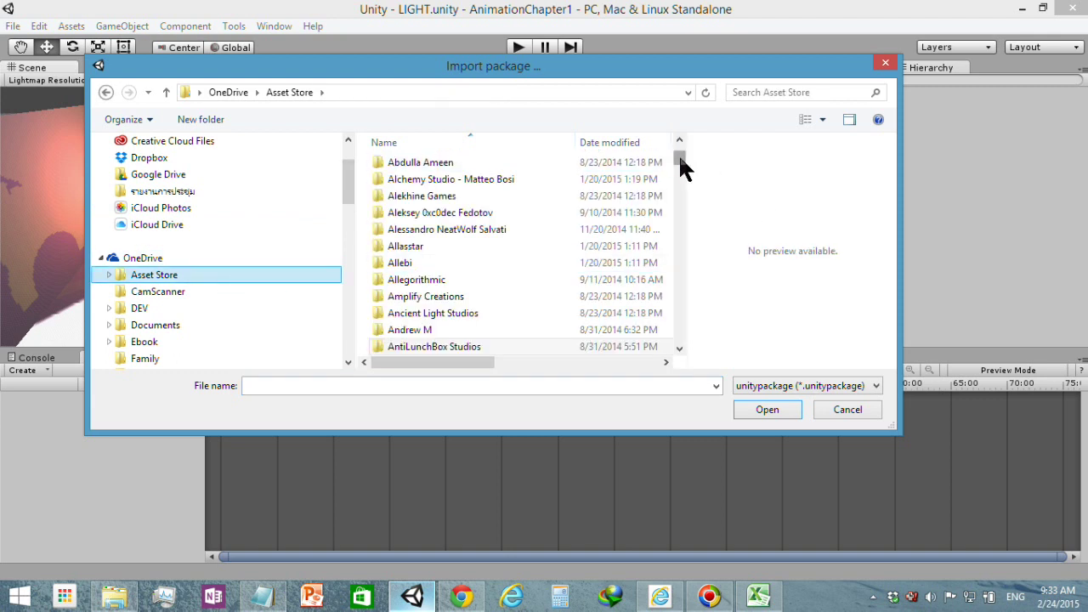
mouse_move(679, 155)
mouse_down()
mouse_move(676, 187)
mouse_move(675, 156)
mouse_up()
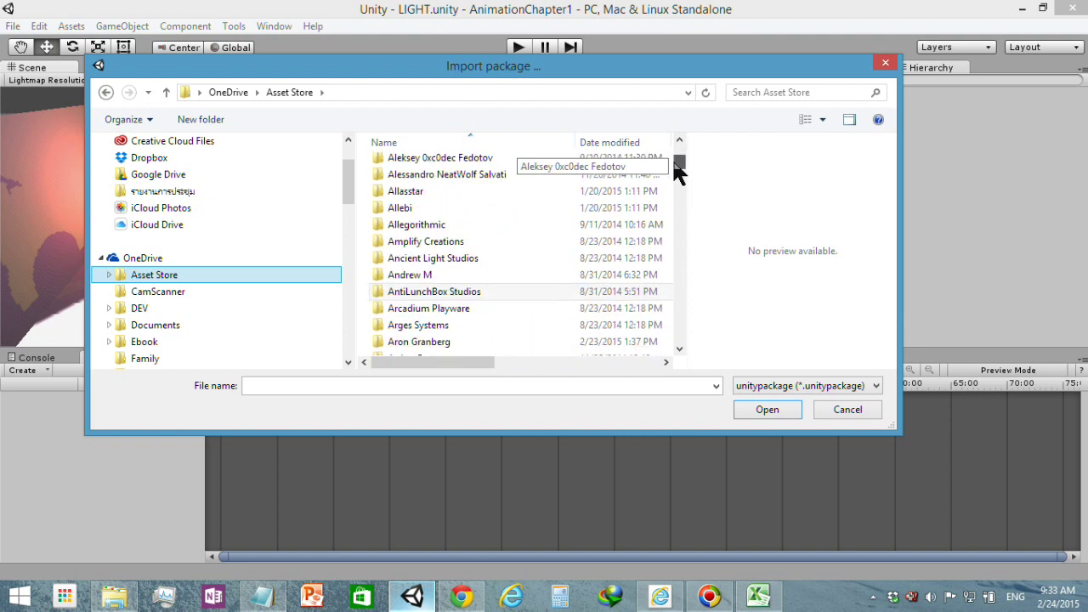
Open the Camera Filter Pack package from Vetasoft > Shaders Fullscreen Camera Effects.
click(432, 299)
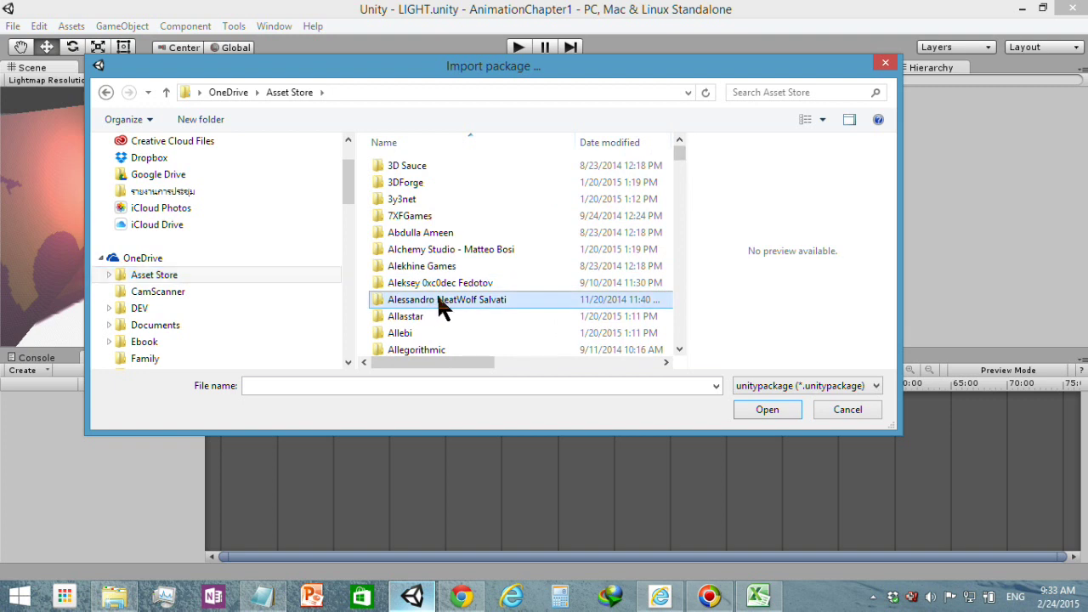
scroll(436, 302, down, 8)
scroll(439, 300, down, 8)
scroll(439, 299, down, 5)
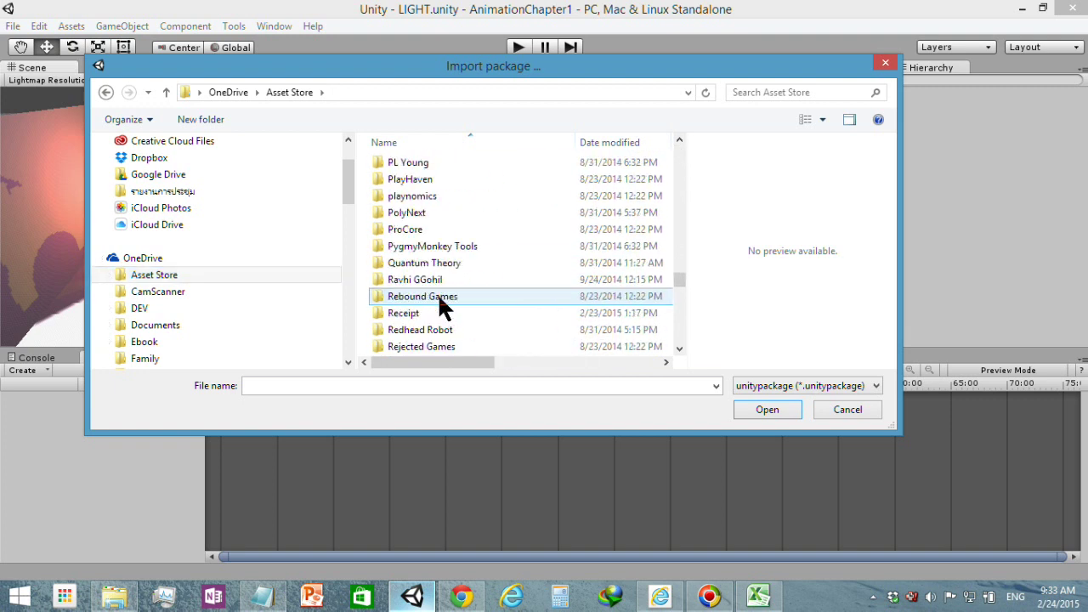
scroll(440, 299, down, 5)
scroll(440, 300, down, 5)
scroll(440, 299, down, 4)
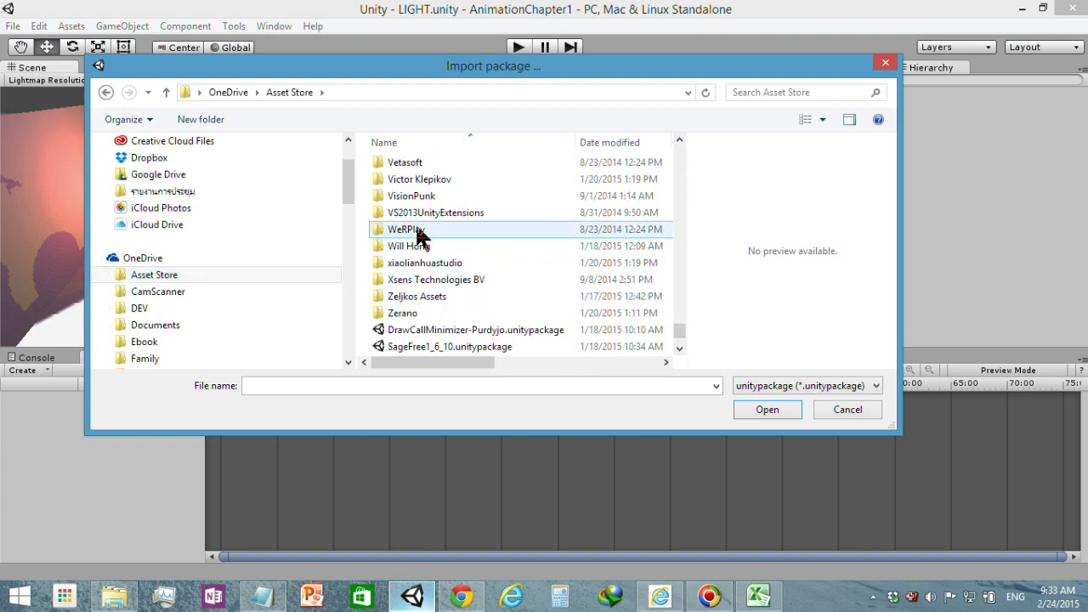
double_click(421, 162)
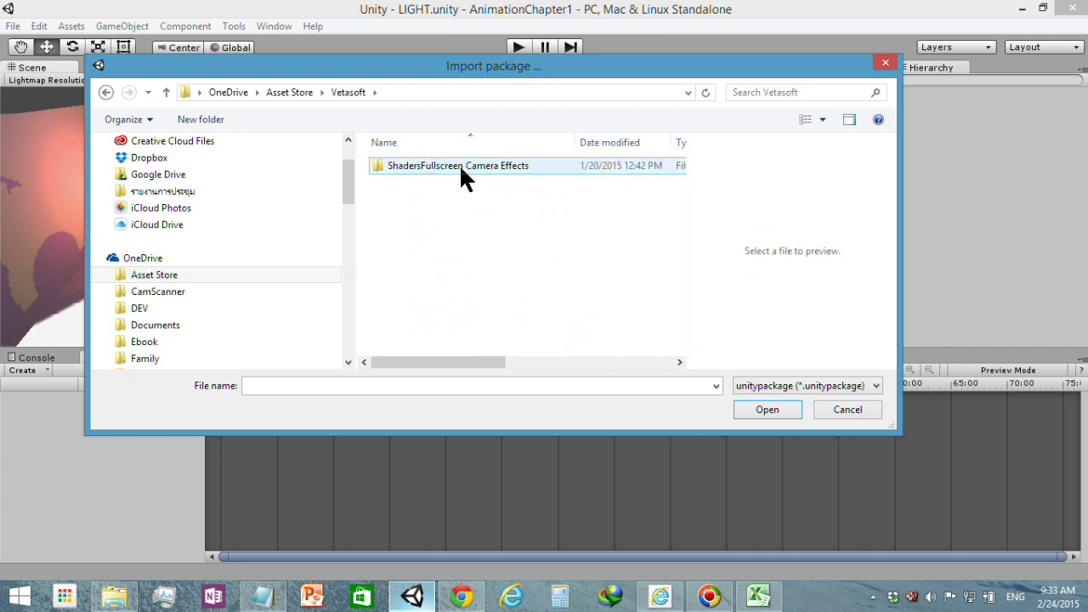
double_click(459, 163)
click(451, 172)
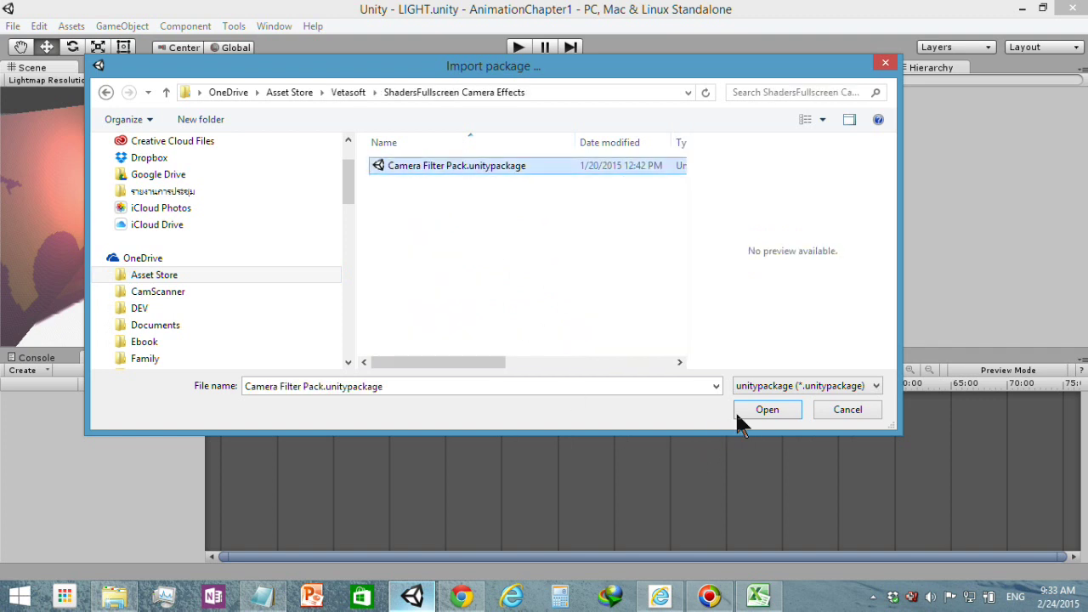
click(767, 407)
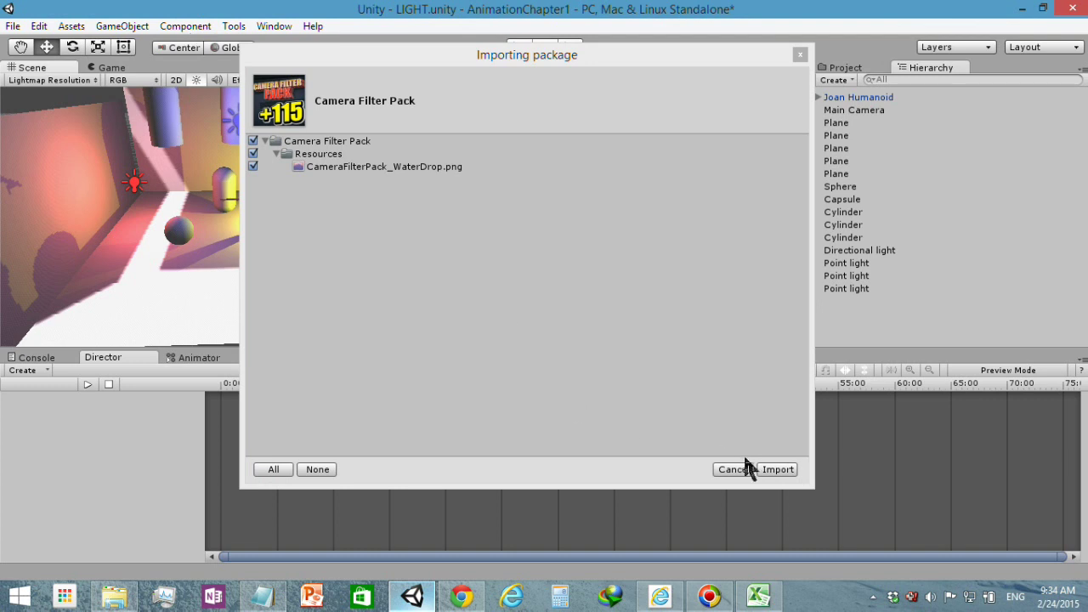
Confirm the Camera Filter Pack import and browse the Component > Image Effects menu.
click(777, 472)
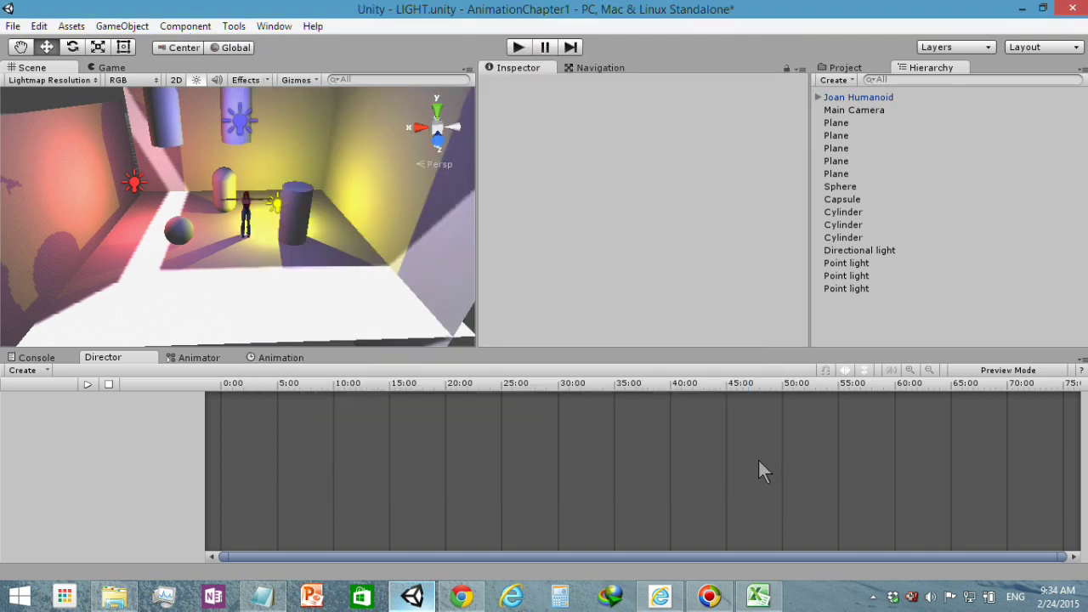
click(175, 27)
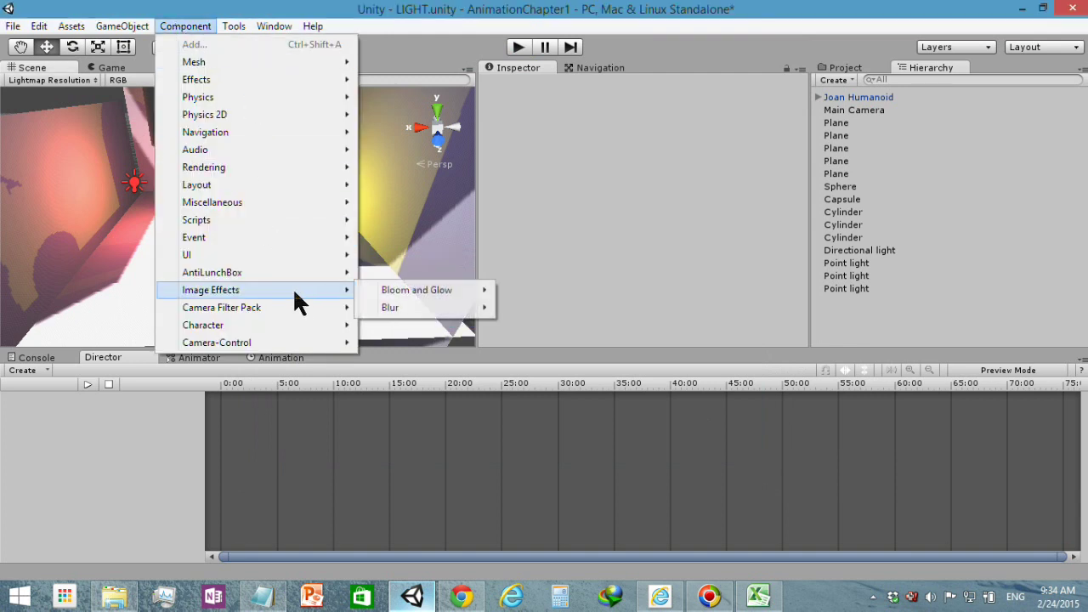
mouse_move(256, 289)
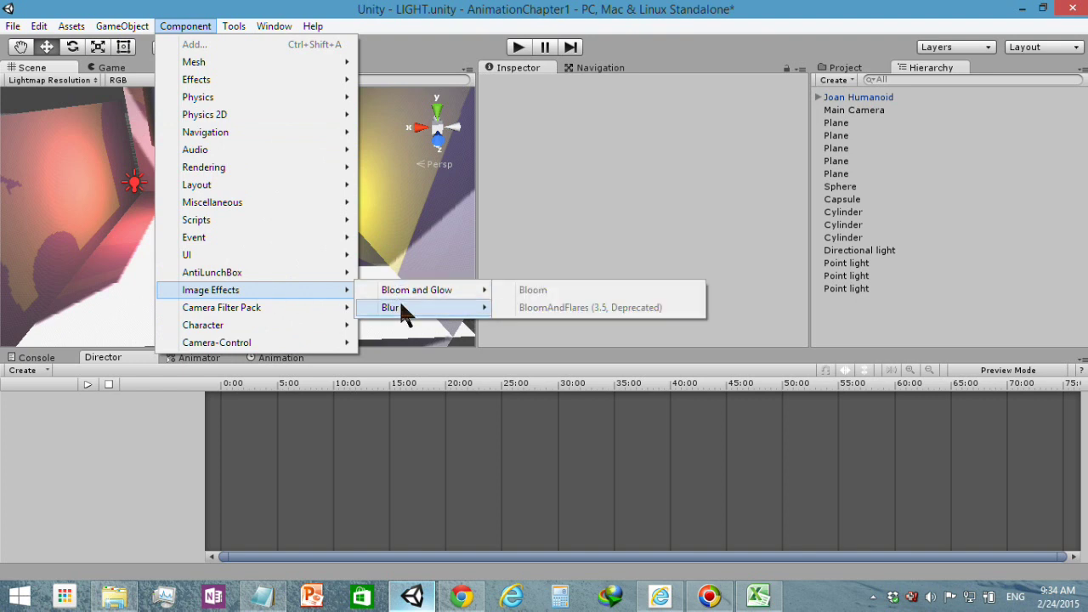
mouse_move(400, 308)
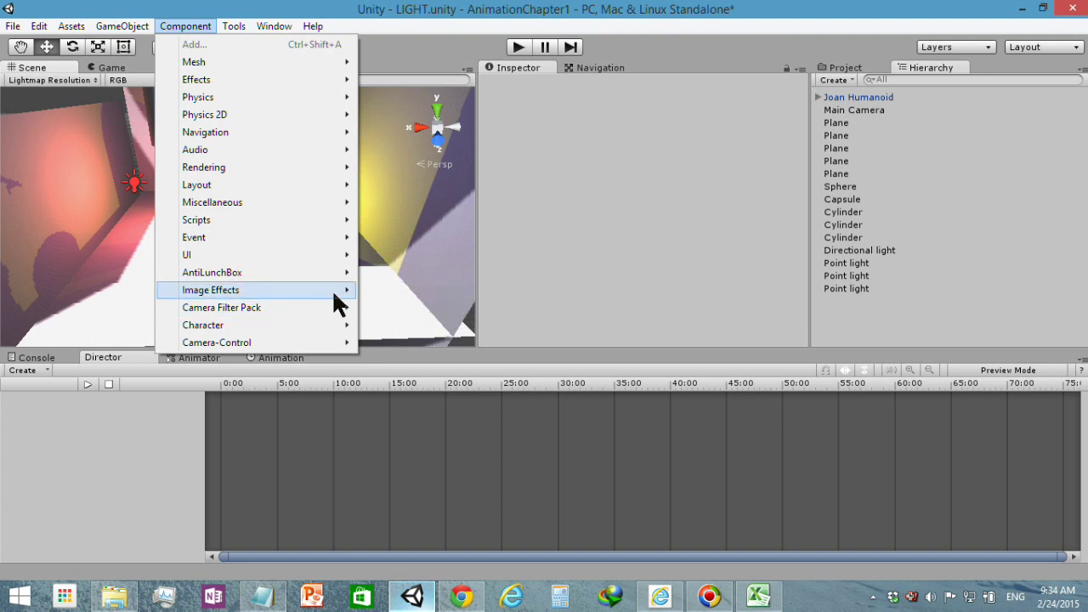
mouse_move(331, 289)
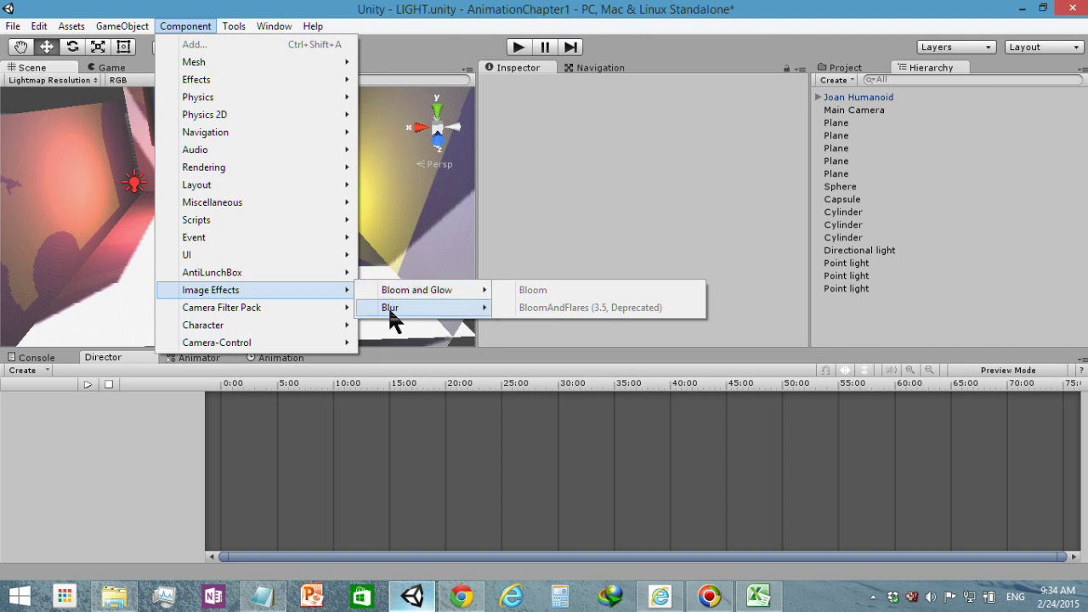
Show the Assets > Import Package list of built-in packages, including Image Effects (Pro Only).
mouse_move(111, 13)
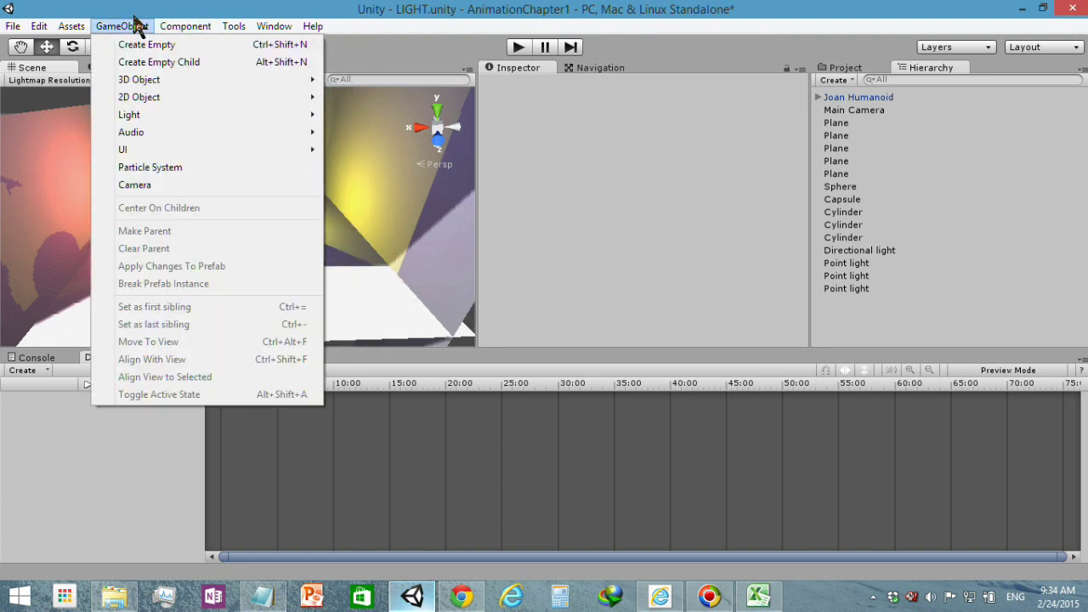
mouse_move(175, 27)
mouse_move(72, 26)
mouse_move(157, 137)
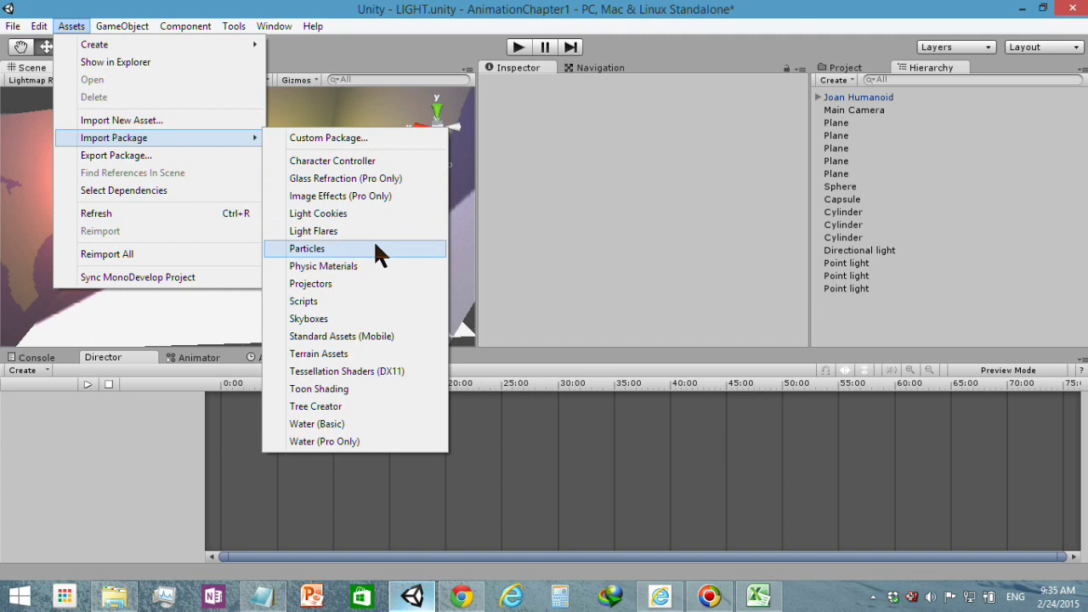
Import Image Effects (Pro Only), reviewing the full file list before confirming all files.
click(349, 197)
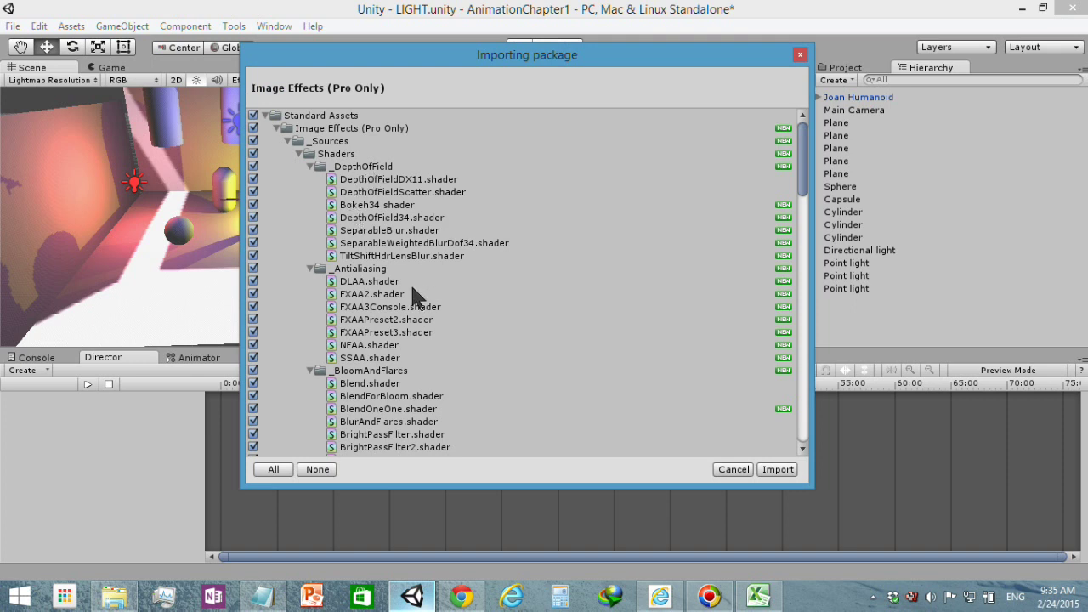
scroll(416, 289, down, 2)
scroll(417, 291, down, 3)
scroll(417, 294, down, 5)
scroll(416, 296, down, 2)
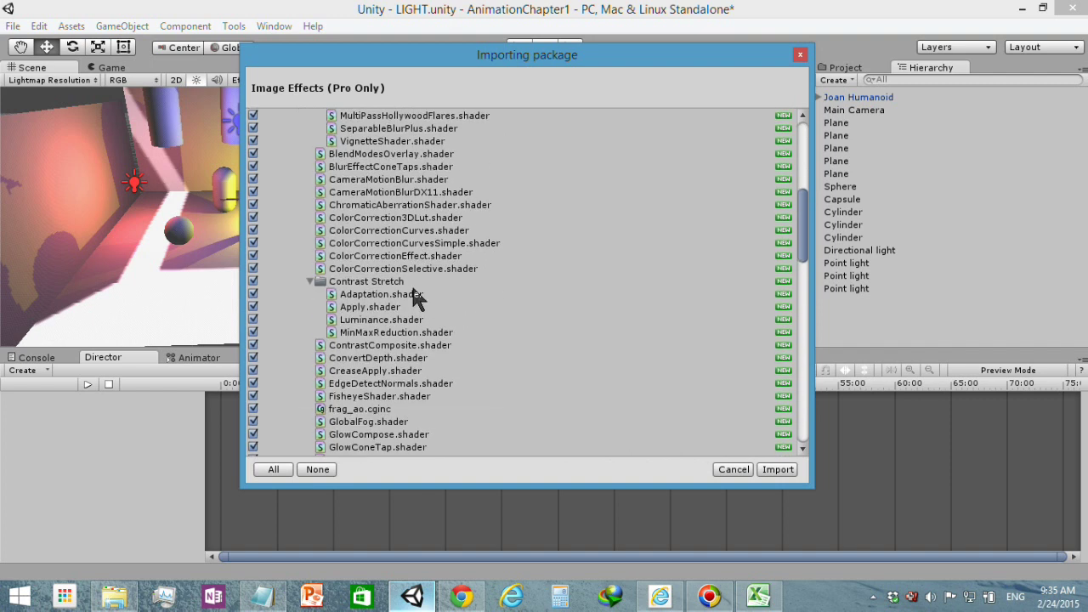
scroll(417, 295, down, 5)
scroll(417, 294, down, 7)
scroll(417, 294, down, 4)
scroll(420, 287, down, 7)
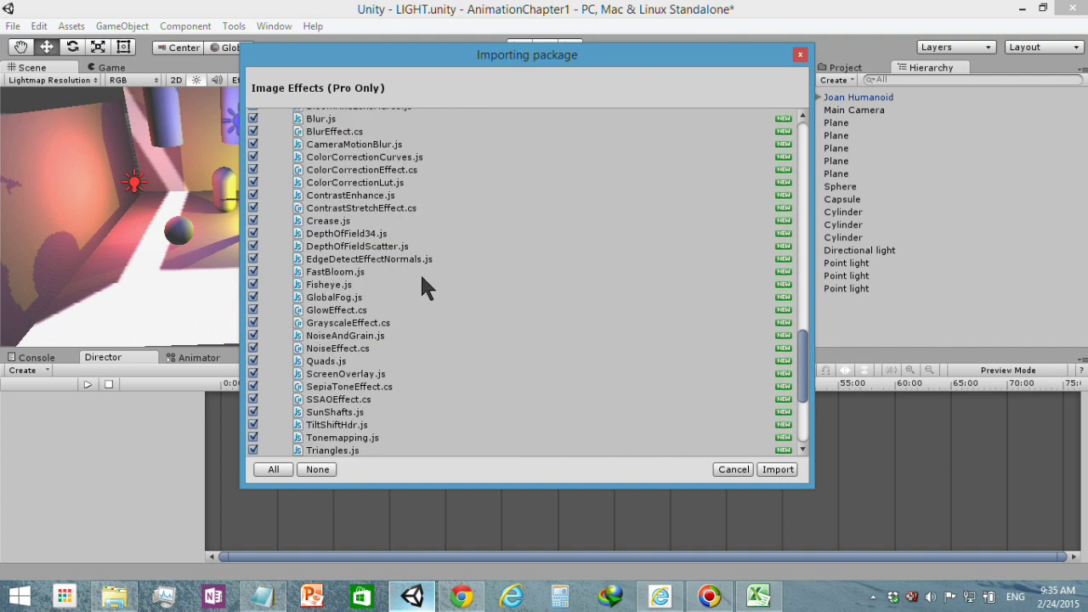
scroll(433, 289, down, 5)
scroll(438, 290, down, 1)
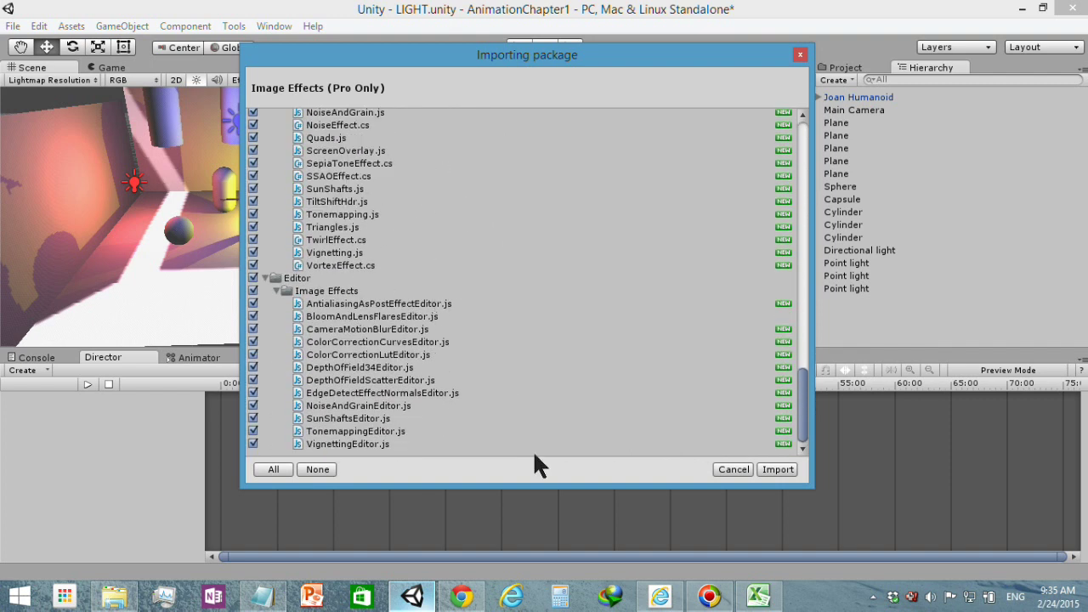
click(769, 471)
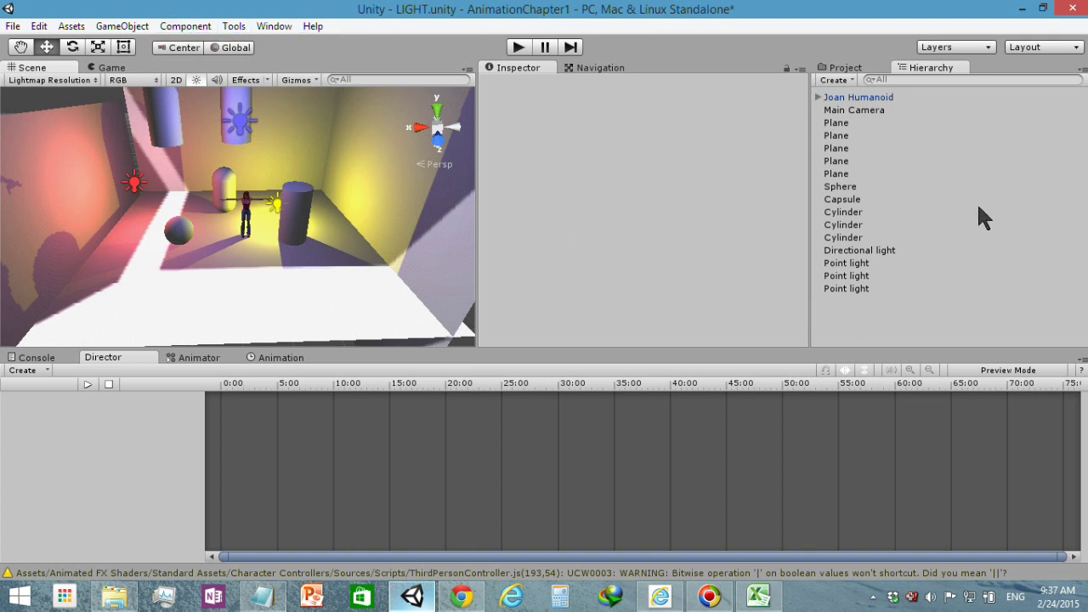
Select the Main Camera and browse the Component > Image Effects submenus.
click(851, 106)
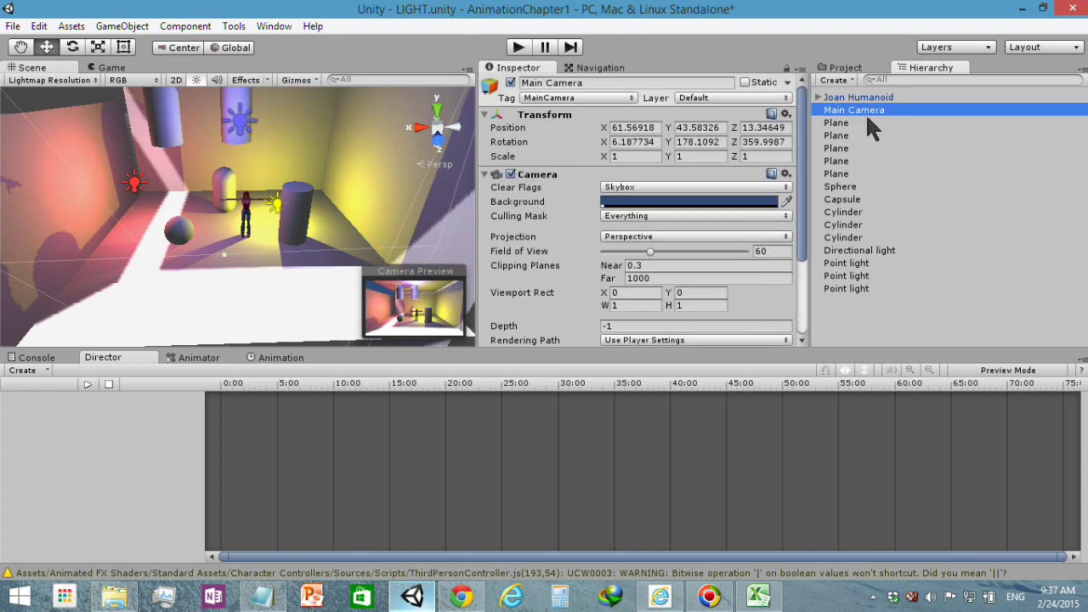
click(167, 26)
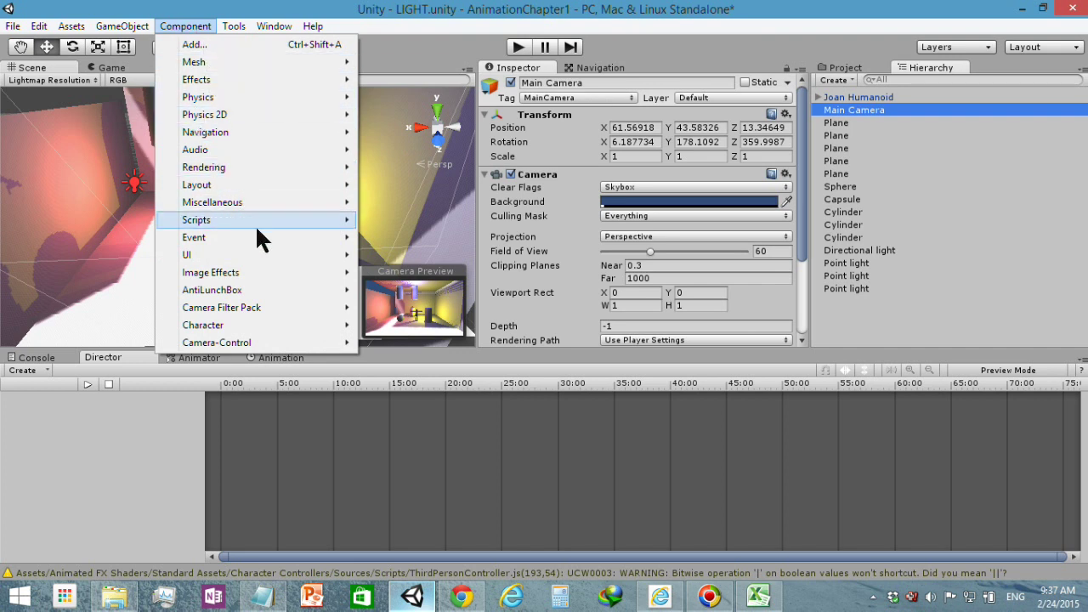
mouse_move(251, 240)
mouse_move(251, 271)
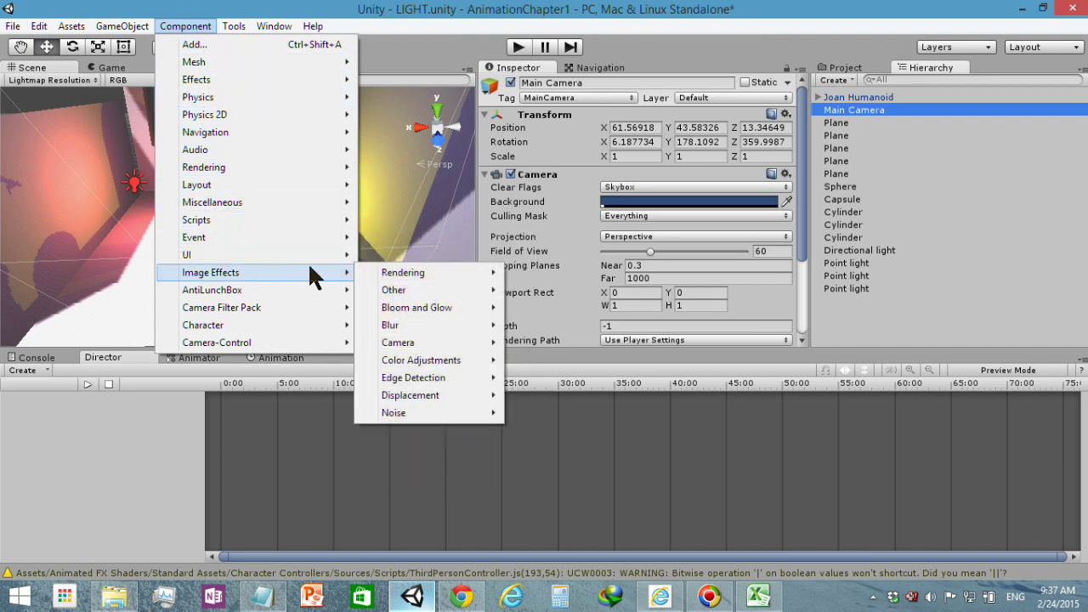
mouse_move(426, 273)
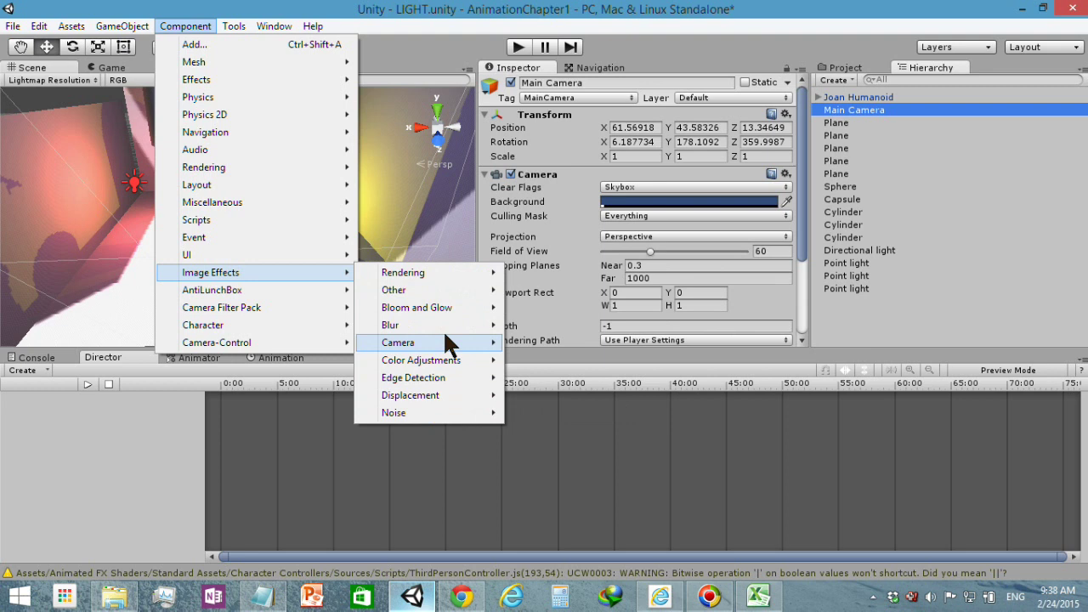
mouse_move(443, 333)
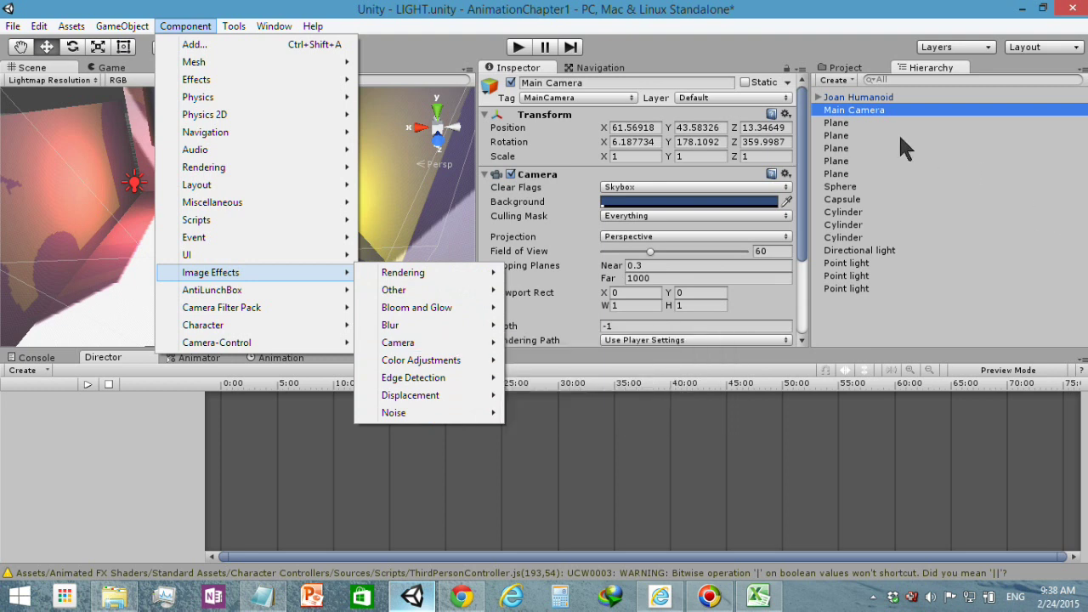
Reselect Main Camera and show Image Effects > Rendering, with Global Fog and Sun Shafts.
click(842, 122)
click(189, 26)
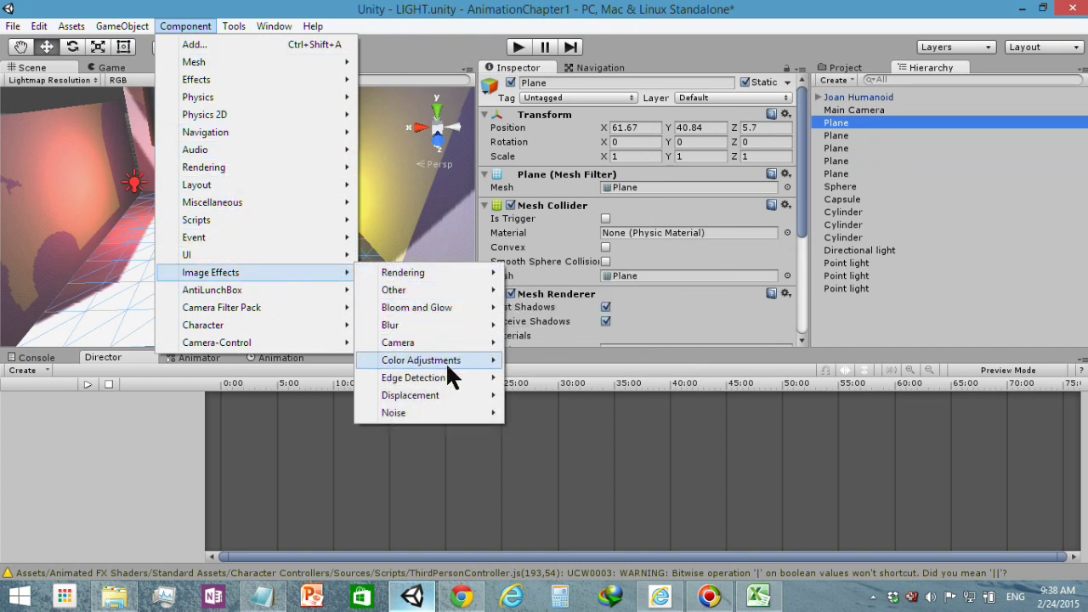
mouse_move(447, 395)
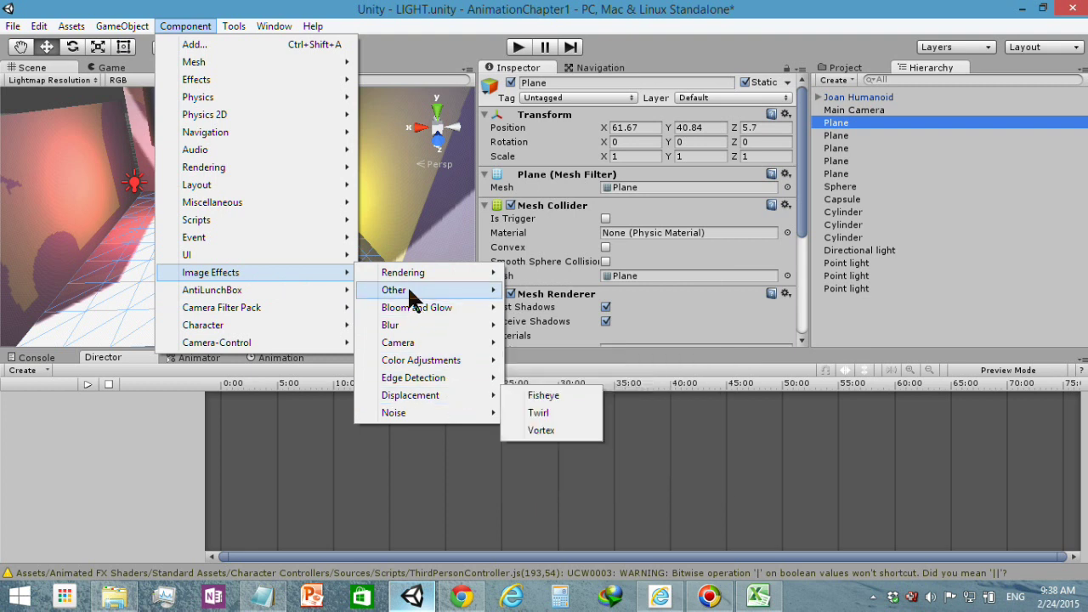
mouse_move(374, 273)
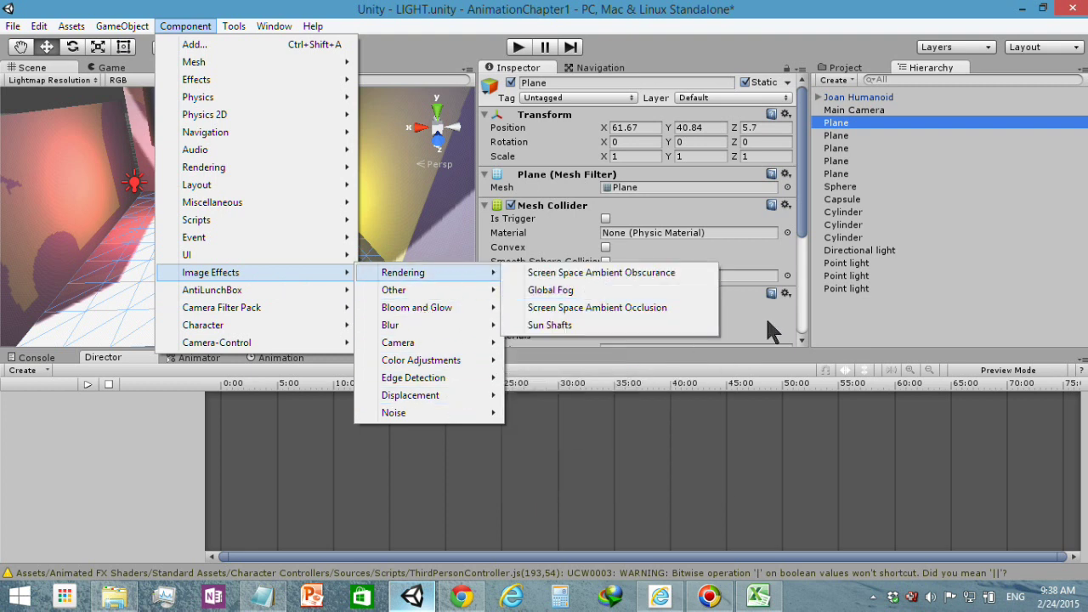
click(852, 111)
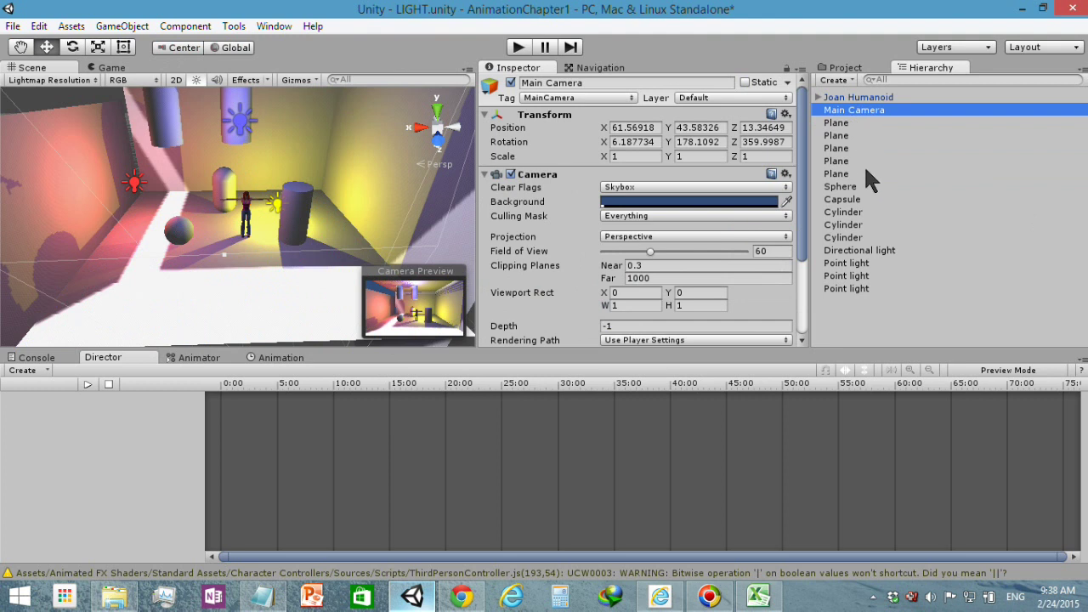
click(185, 26)
mouse_move(301, 274)
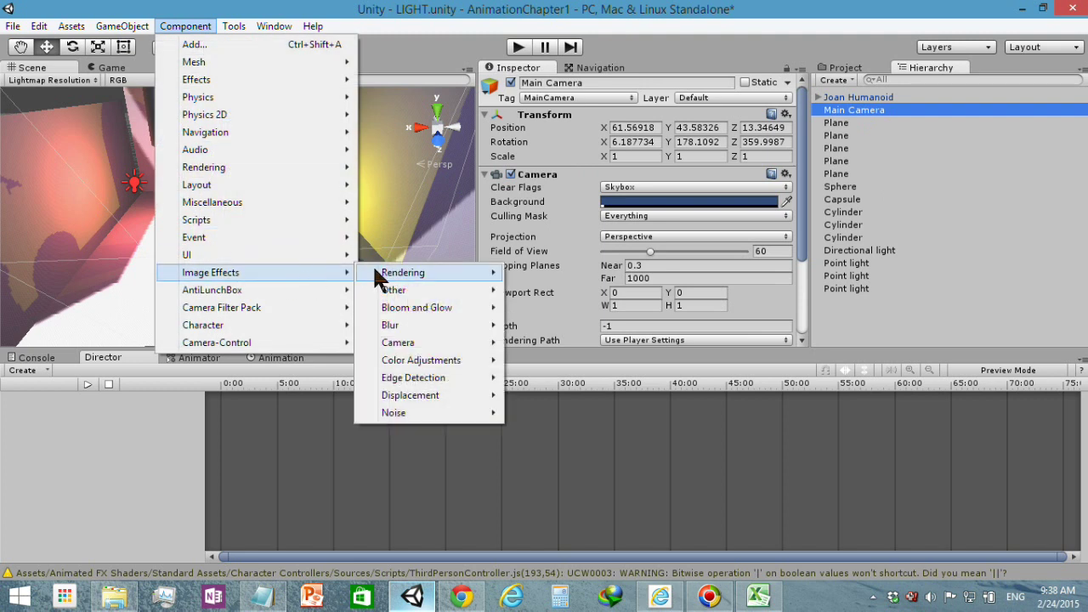
mouse_move(374, 269)
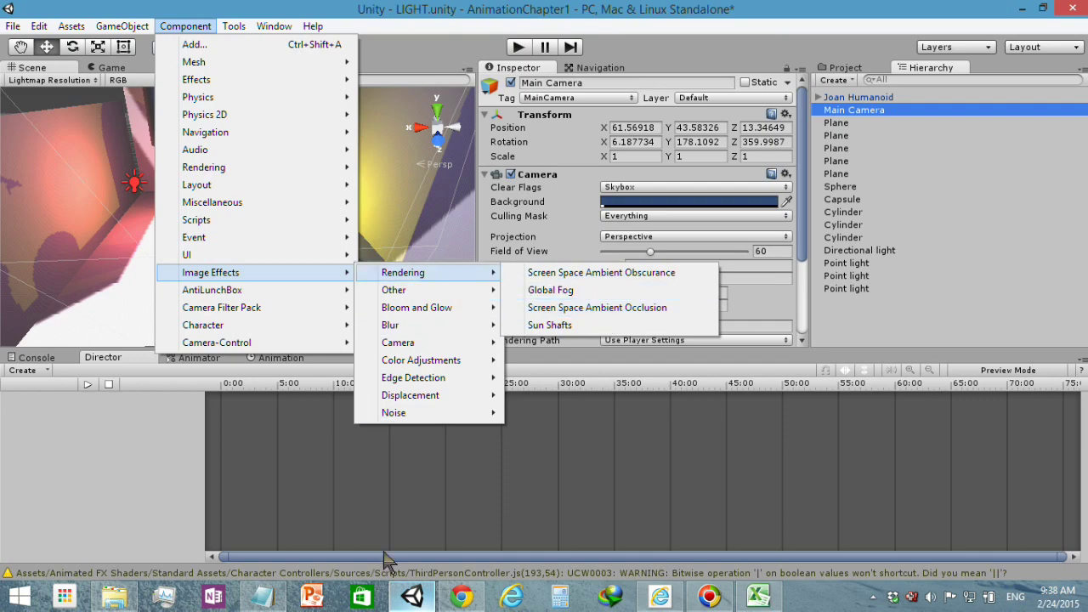
Switch to Chrome's Google tab and search for 'AO'.
click(460, 597)
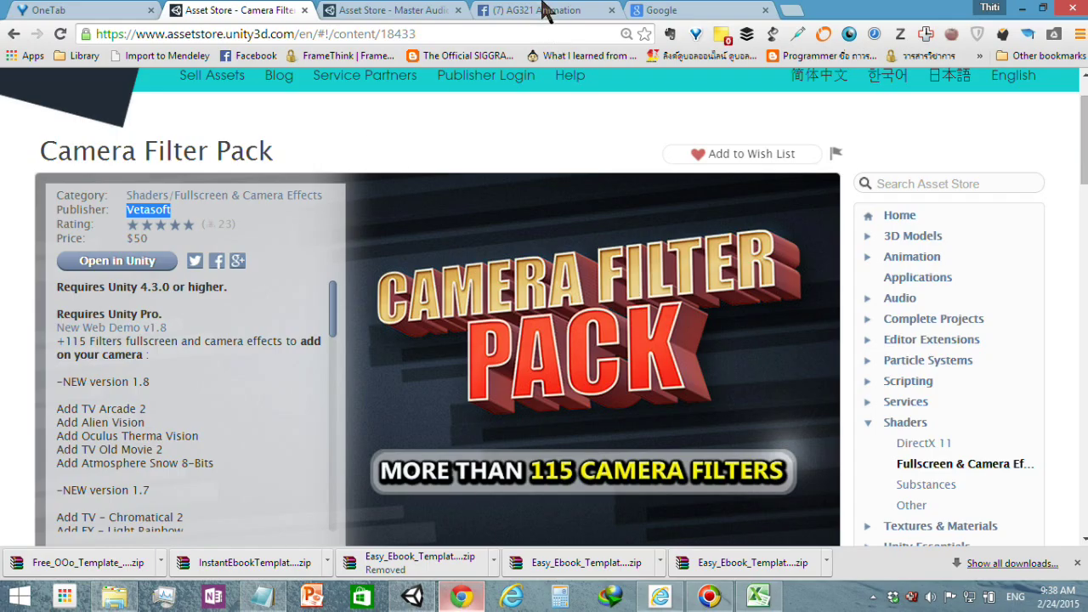
click(542, 11)
click(680, 10)
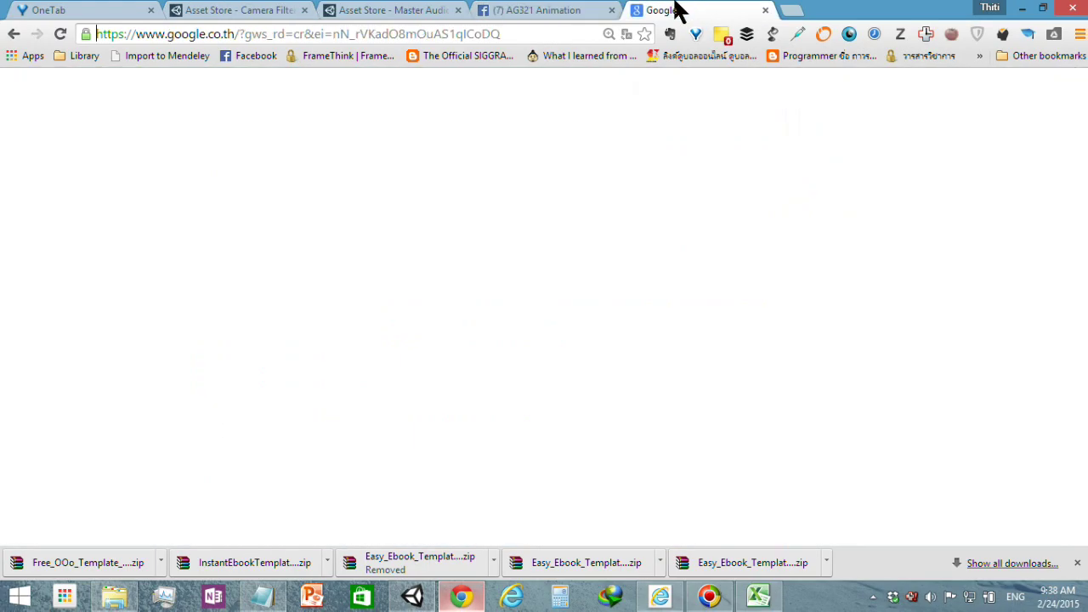
click(415, 382)
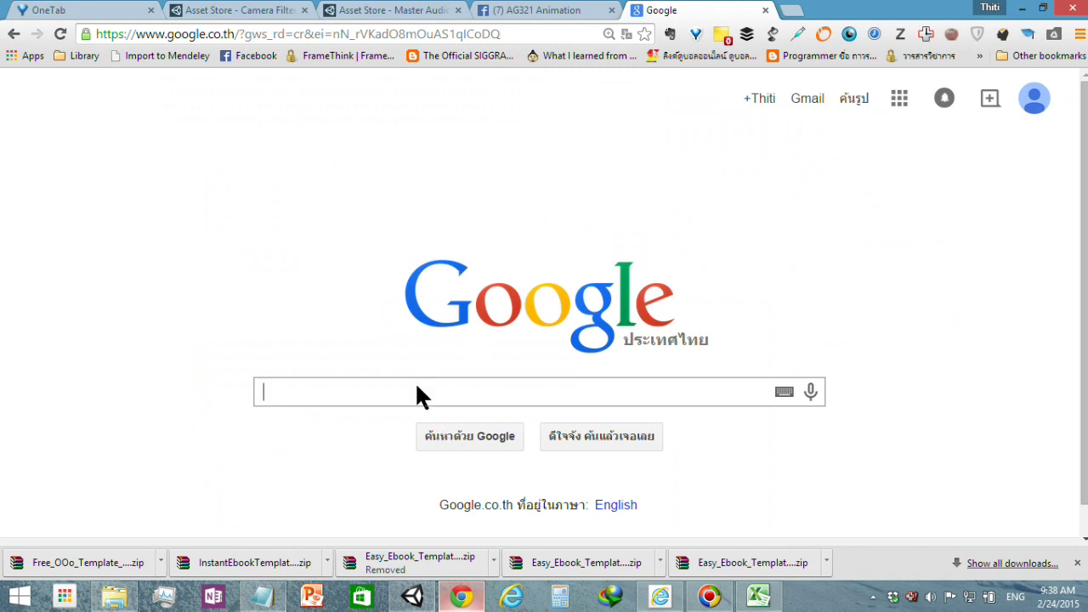
text(A)
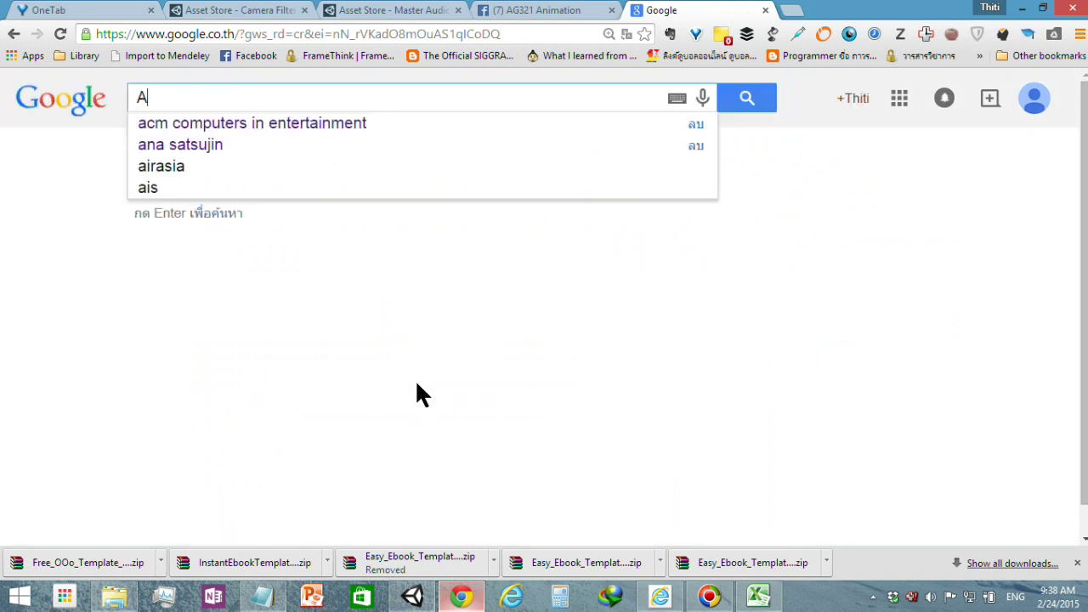
text(cc)
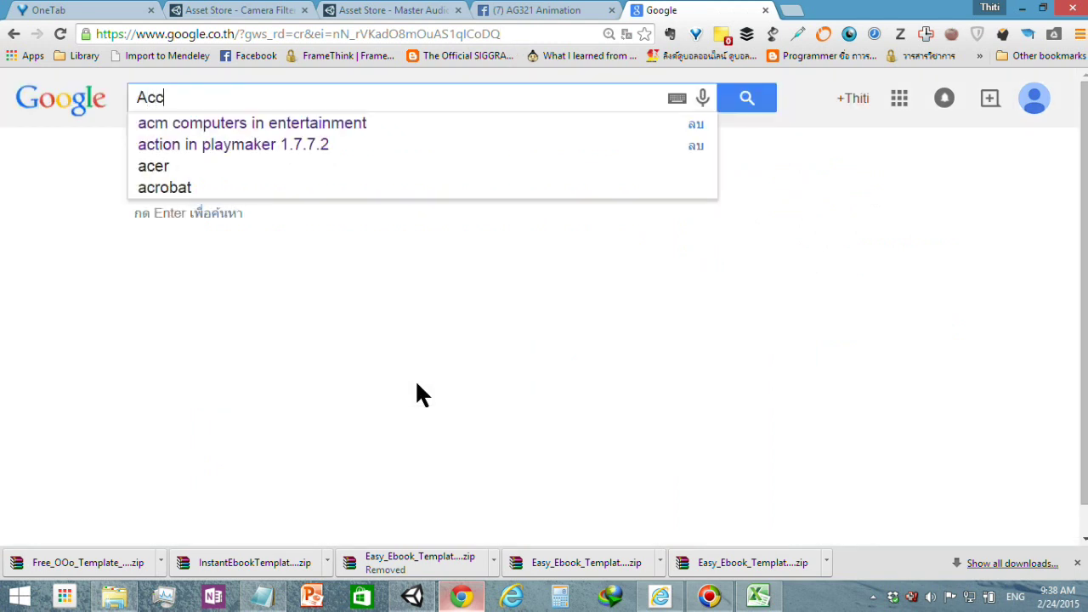
key(BackSpace)
key(BackSpace)
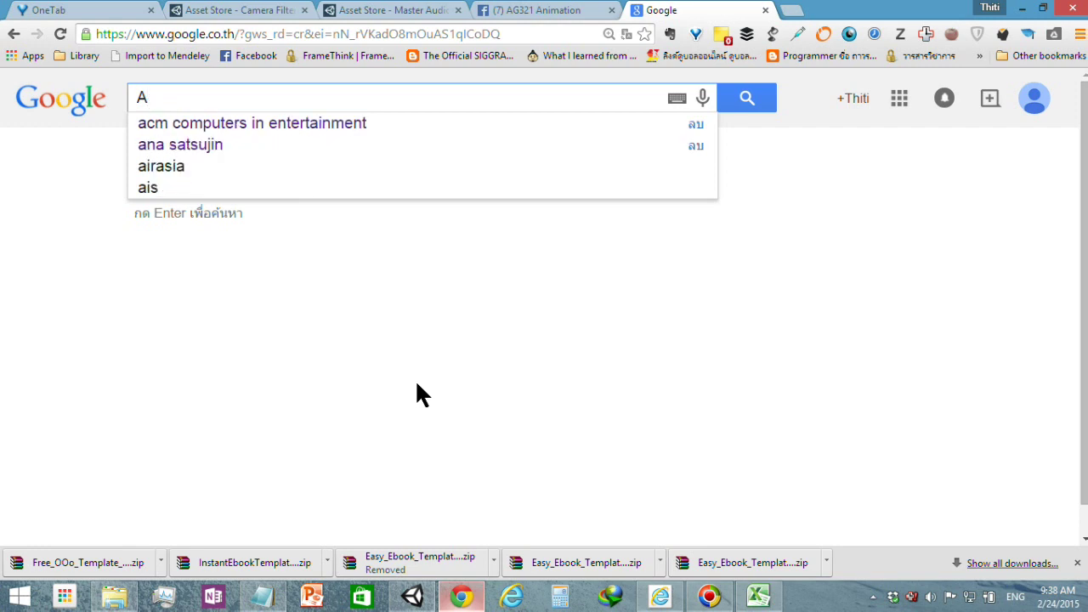
text(O)
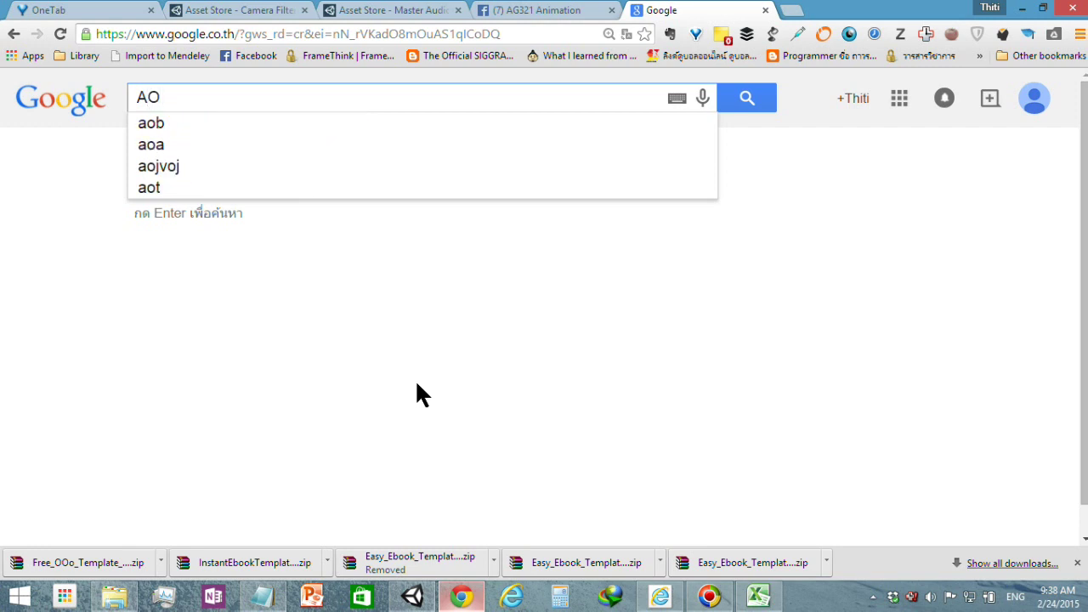
key(Return)
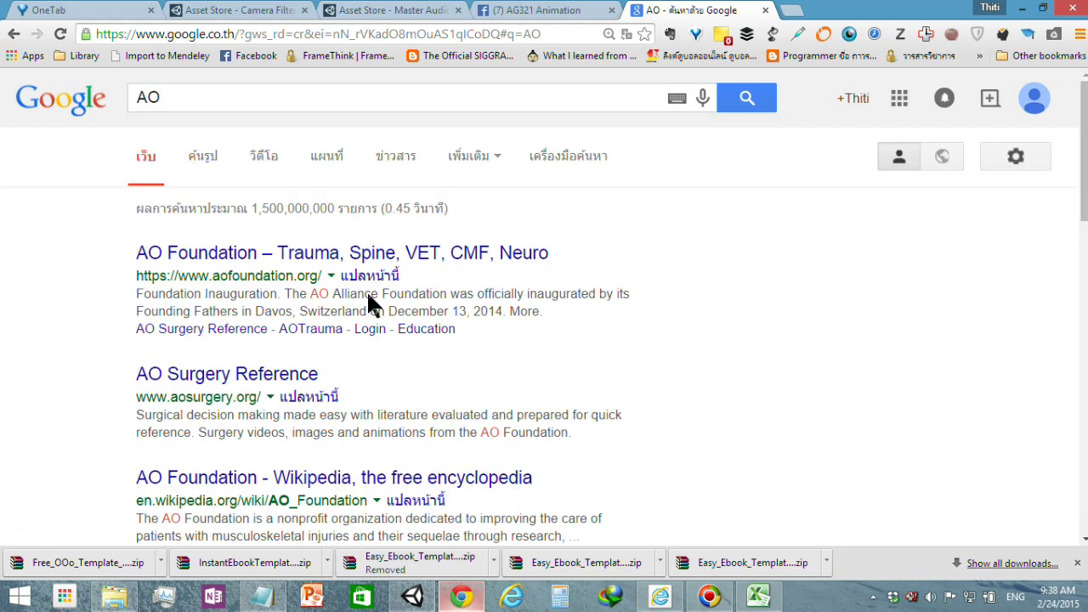
Search images for 'ambient occlusion' and enlarge the interior lobby render.
click(166, 97)
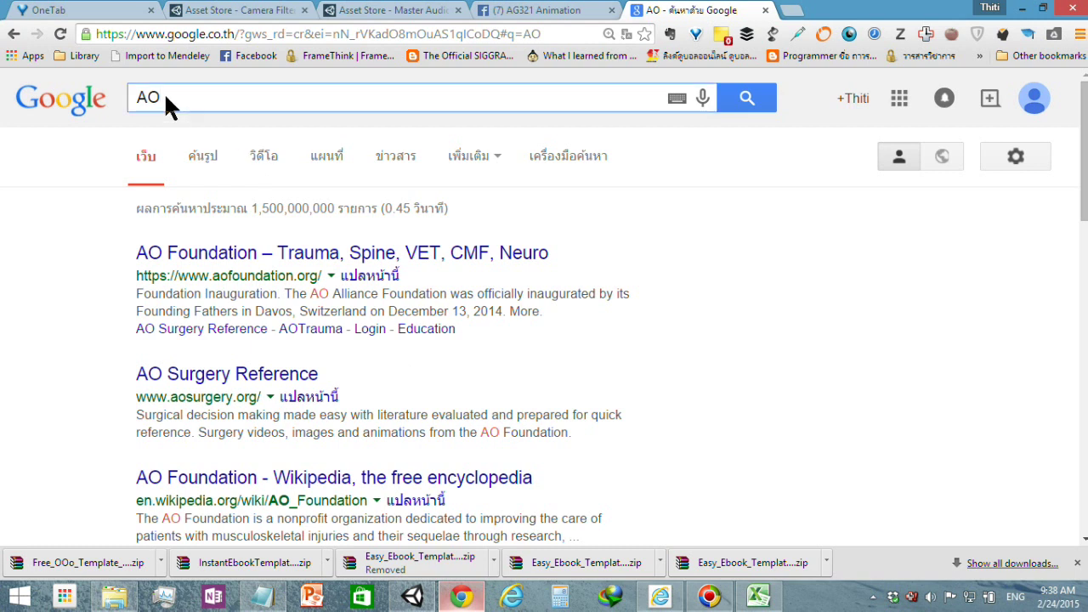
key(BackSpace)
text(mb)
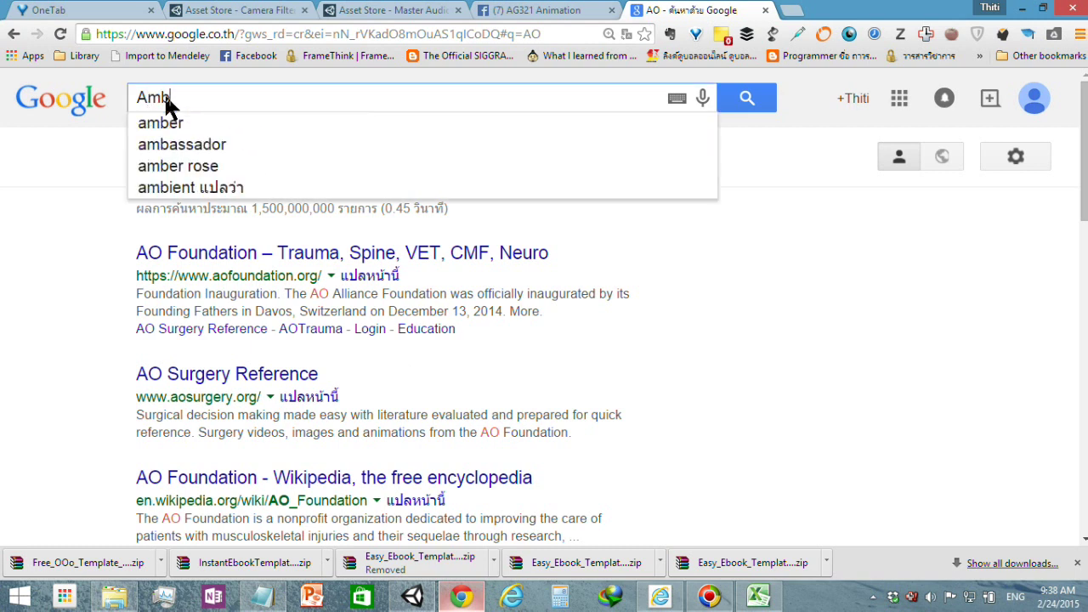
text(ient O)
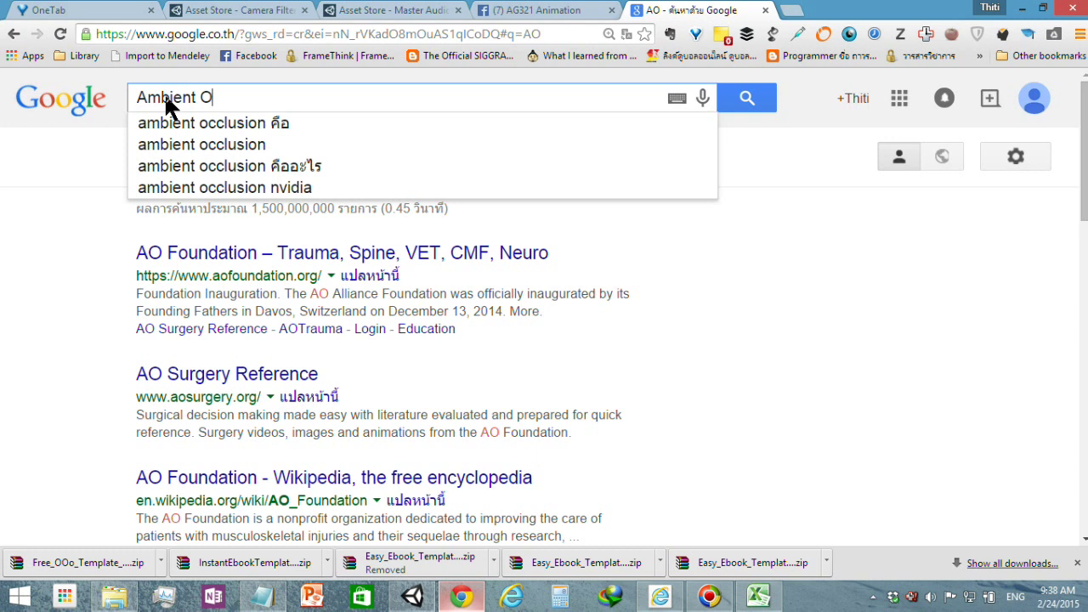
text(ccu)
key(Down)
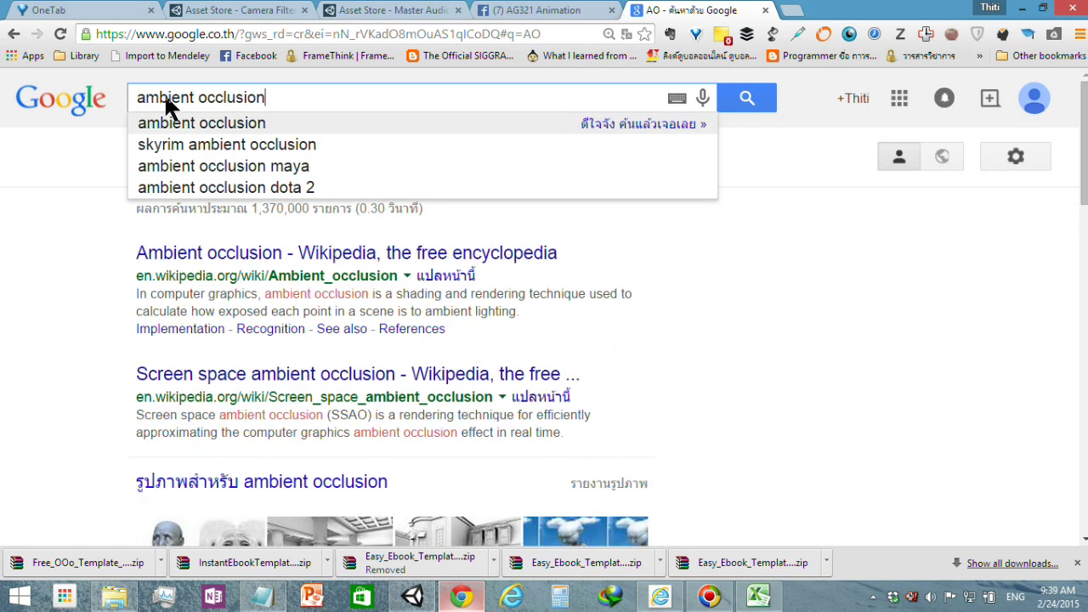
key(Return)
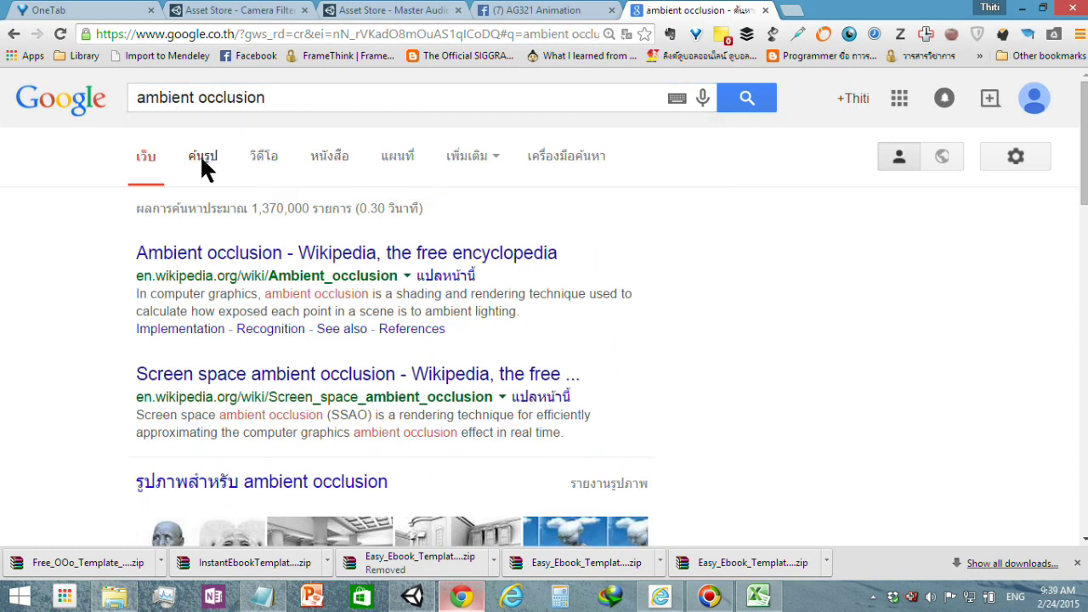
click(202, 160)
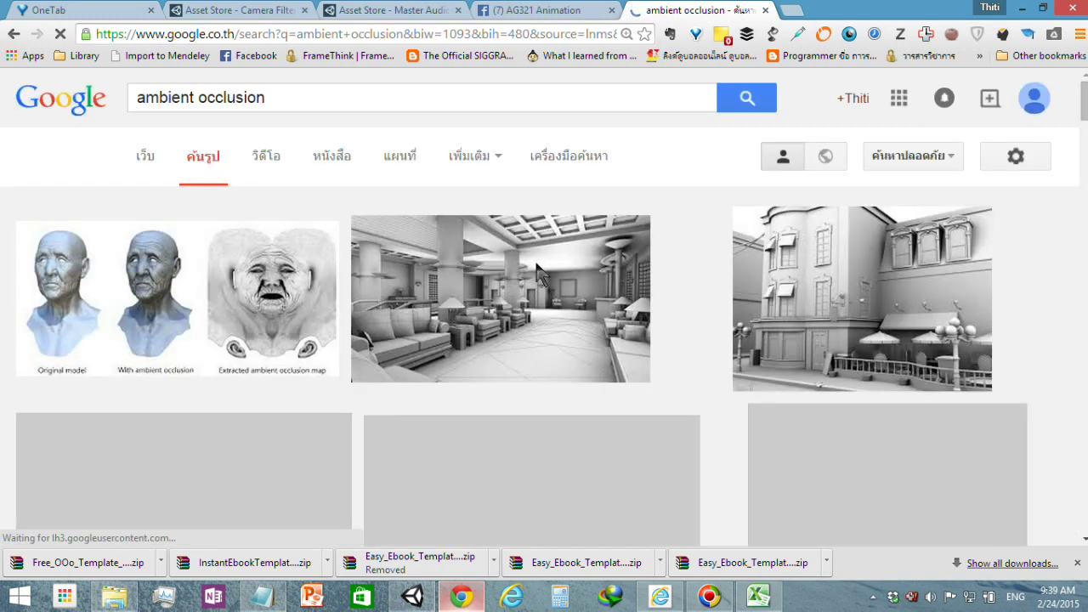
click(489, 264)
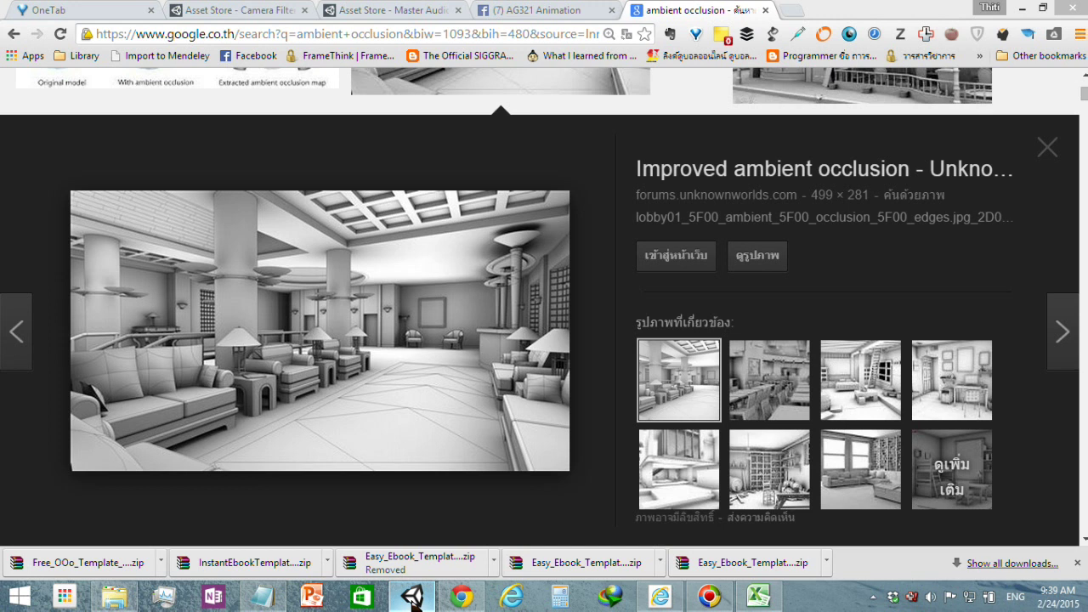
Minimize Chrome and show the scene's Edit > Render Settings in the Inspector.
click(1019, 9)
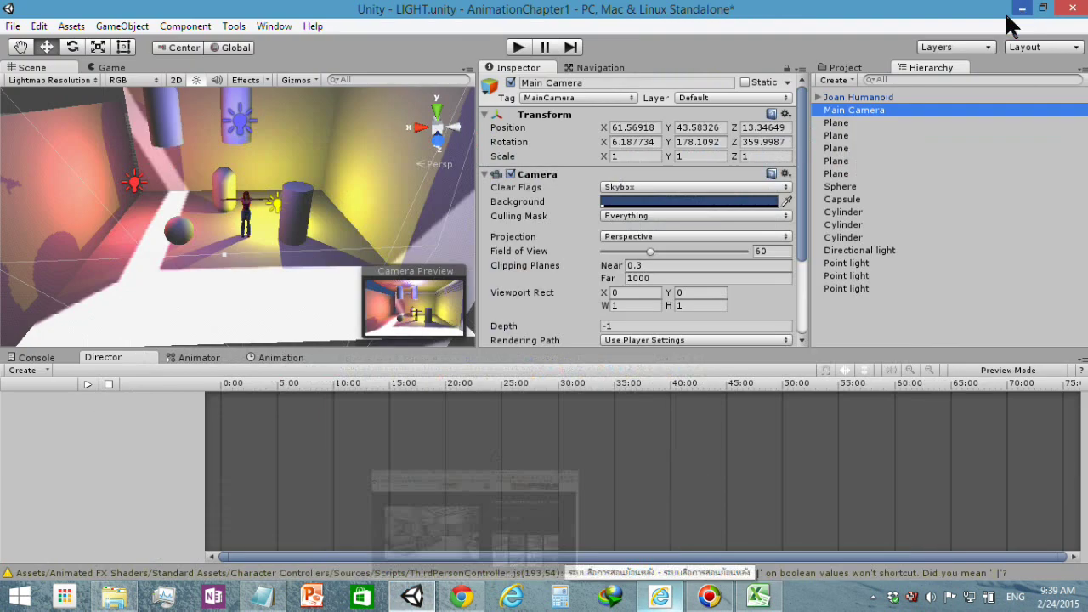
click(69, 26)
mouse_move(43, 28)
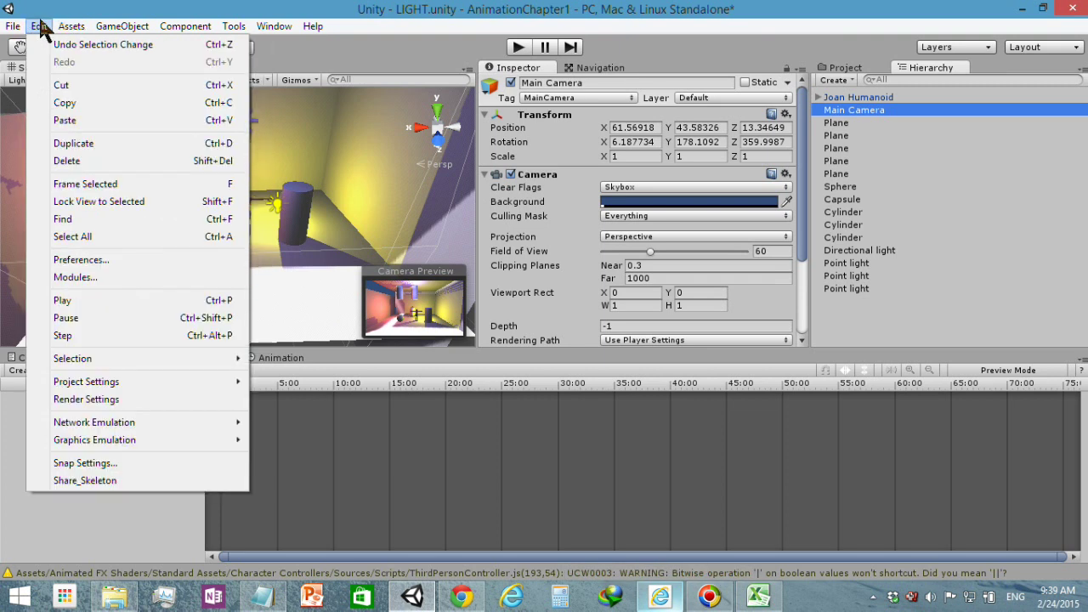
mouse_move(132, 382)
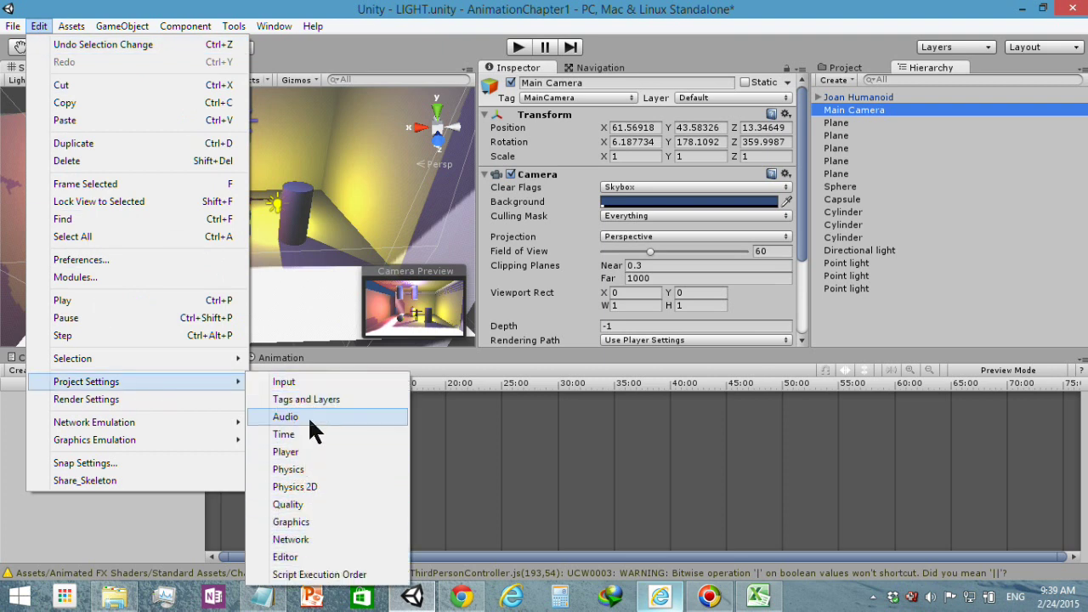
click(150, 399)
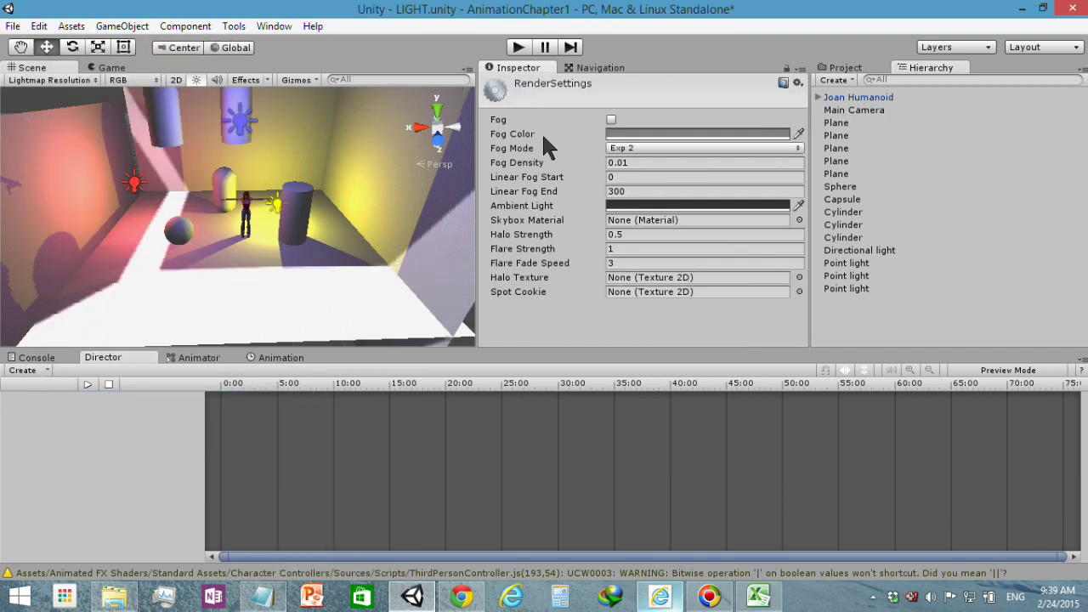
Set the Ambient Light colour to a red of about RGB 214, 64, 64.
click(774, 206)
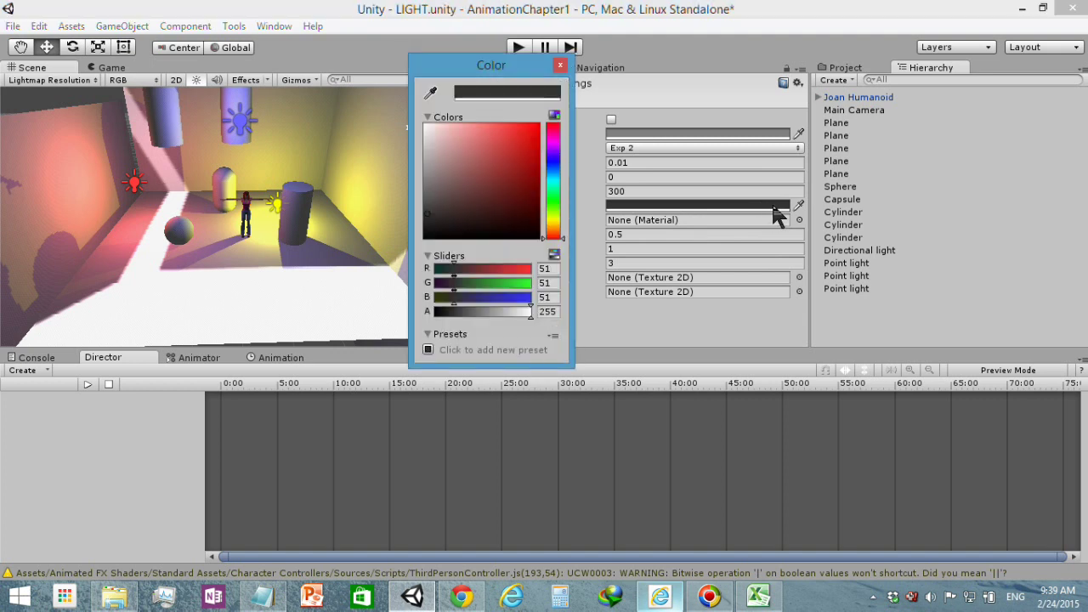
mouse_move(508, 149)
mouse_down()
mouse_move(509, 127)
mouse_move(480, 148)
mouse_move(460, 186)
mouse_move(483, 193)
mouse_up()
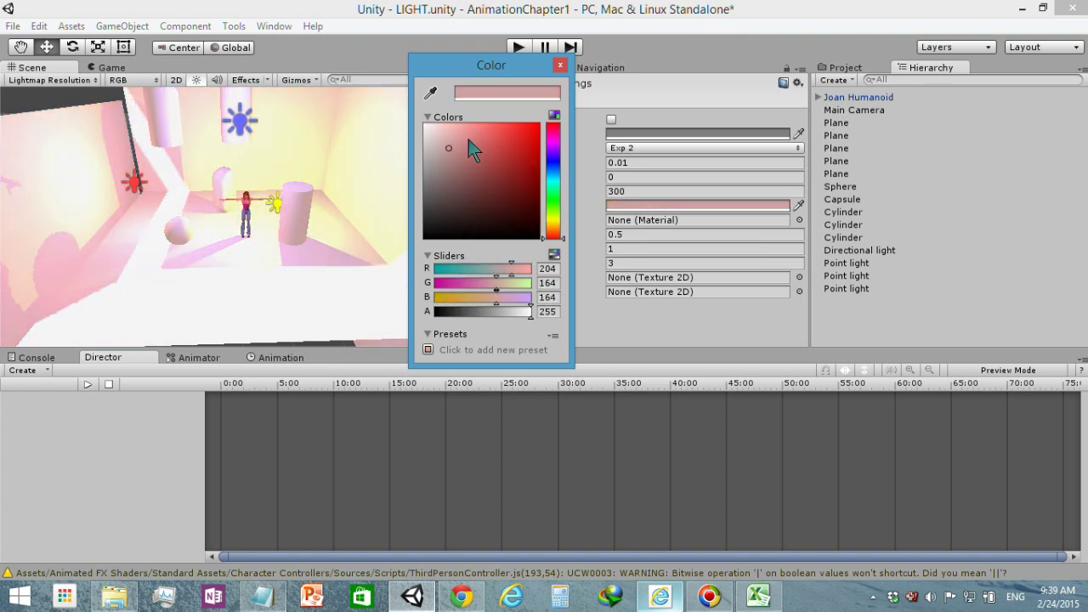
mouse_move(467, 153)
mouse_down()
mouse_move(488, 187)
mouse_move(505, 142)
mouse_move(463, 191)
mouse_move(507, 169)
mouse_up()
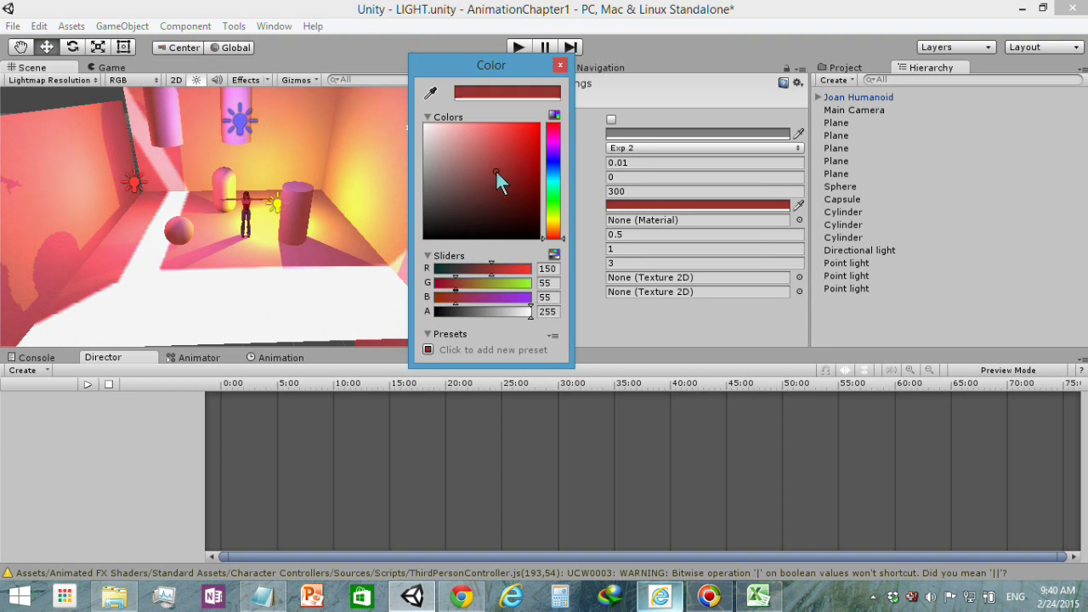
mouse_move(495, 169)
mouse_down()
mouse_move(483, 195)
mouse_move(482, 182)
mouse_up()
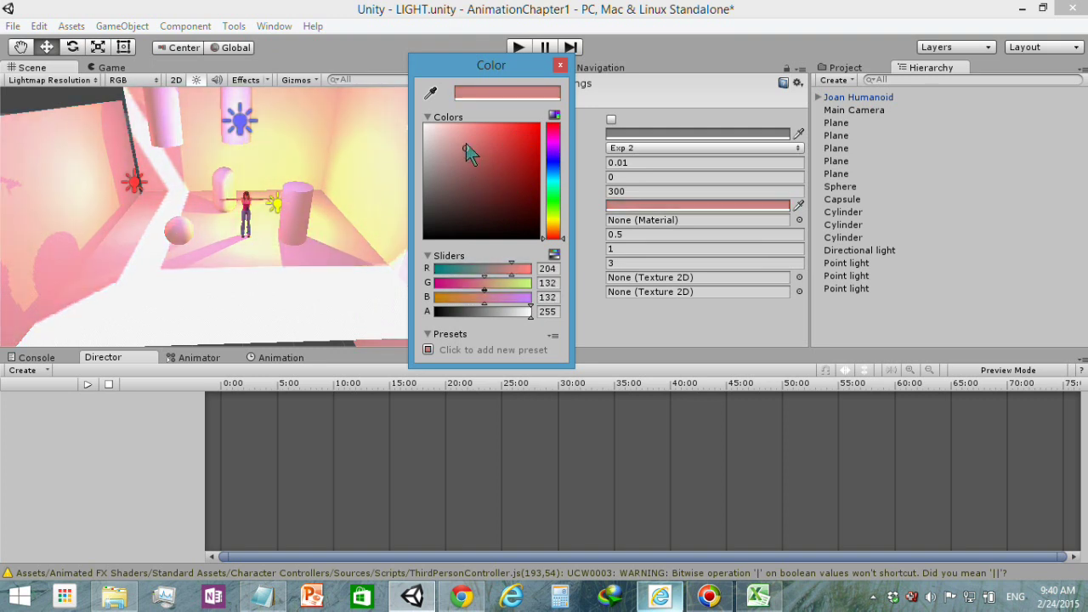
mouse_move(483, 182)
mouse_down()
mouse_move(502, 187)
mouse_move(520, 151)
mouse_move(473, 194)
mouse_move(501, 165)
mouse_move(470, 135)
mouse_move(513, 130)
mouse_move(502, 144)
mouse_up()
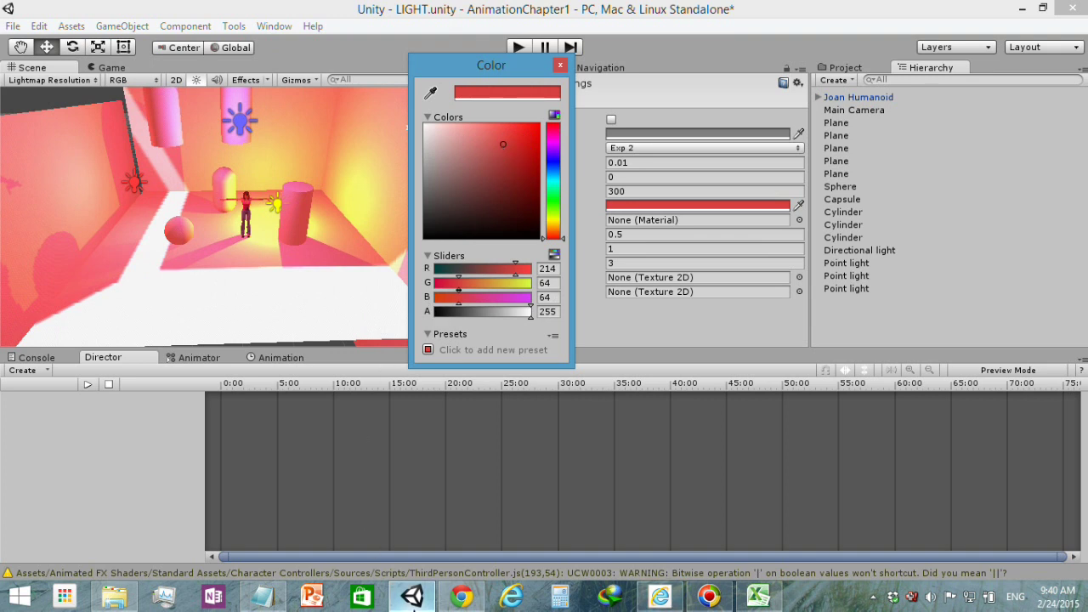
Return to Chrome and enlarge the Ambient Occlusion Volumes example image.
click(462, 597)
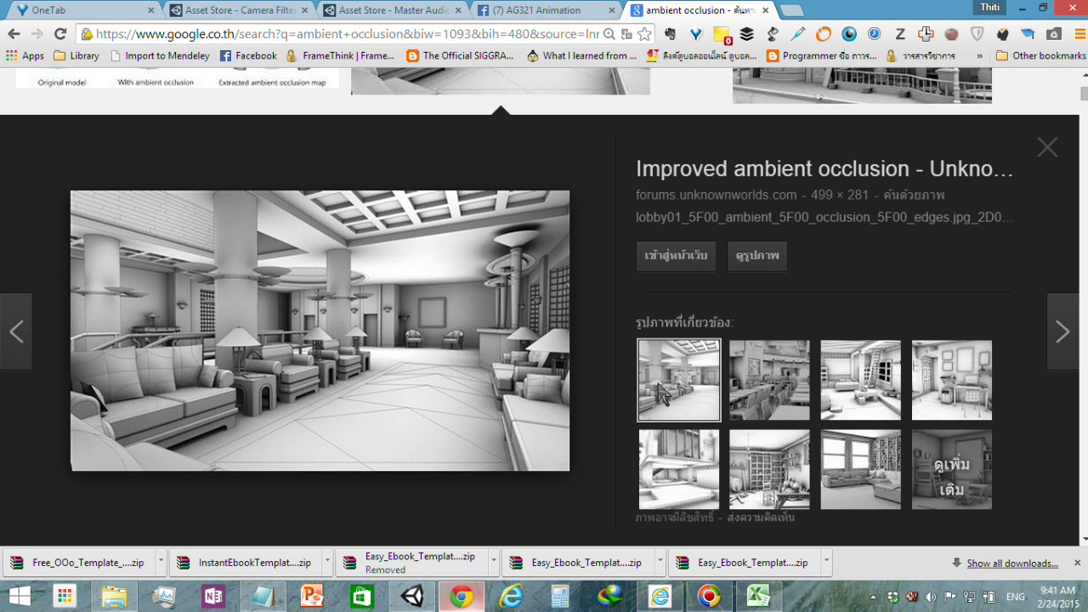
click(666, 483)
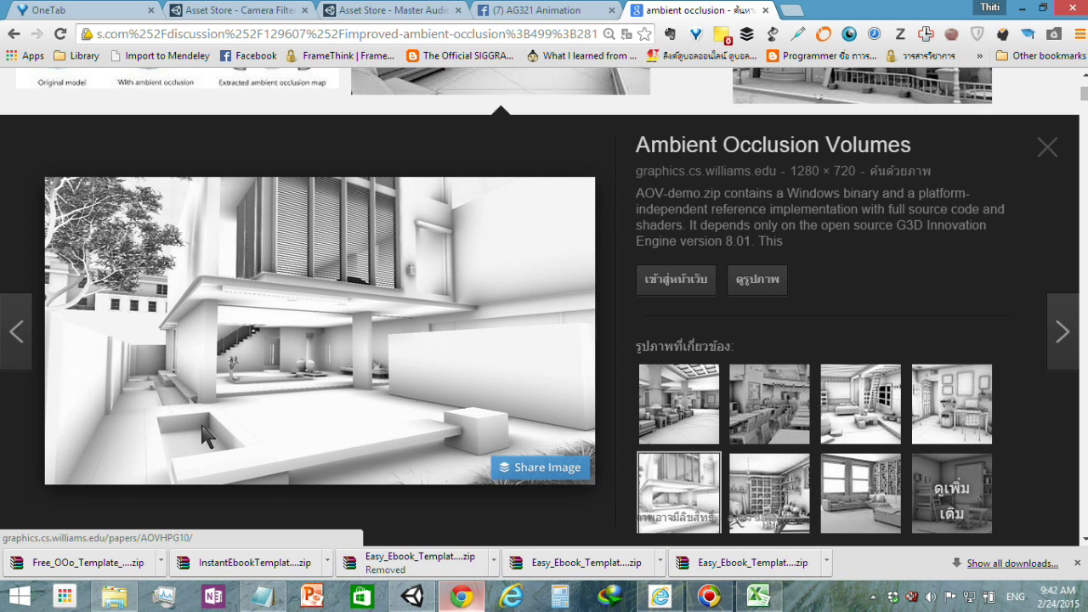
Browse the old-man, Mudbox and GPU Gems AO examples, then enlarge the Ambient Occlusion Volumes render.
scroll(246, 450, up, 3)
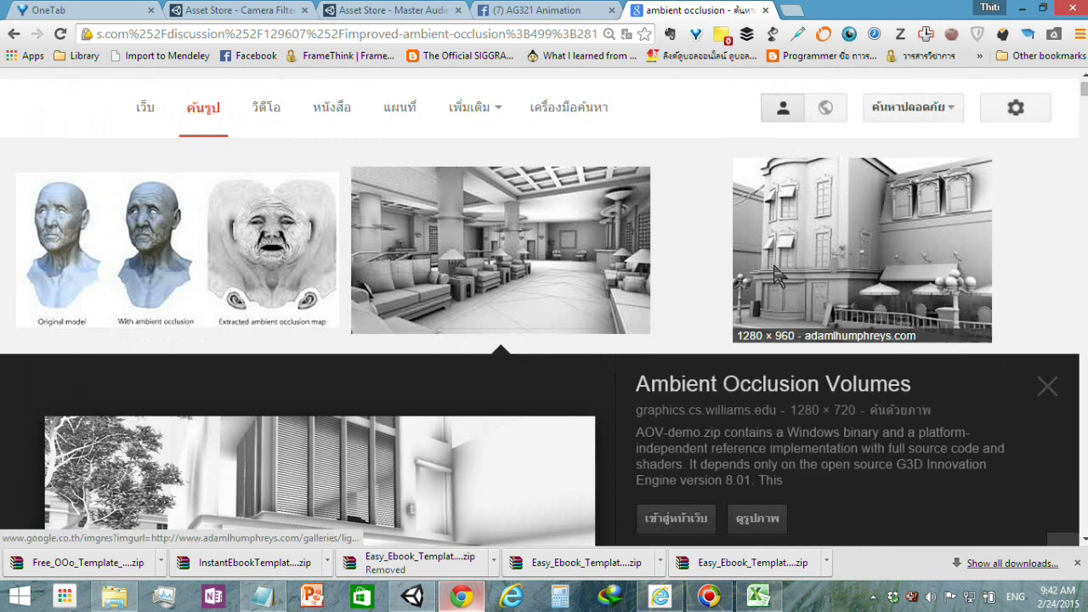
click(136, 225)
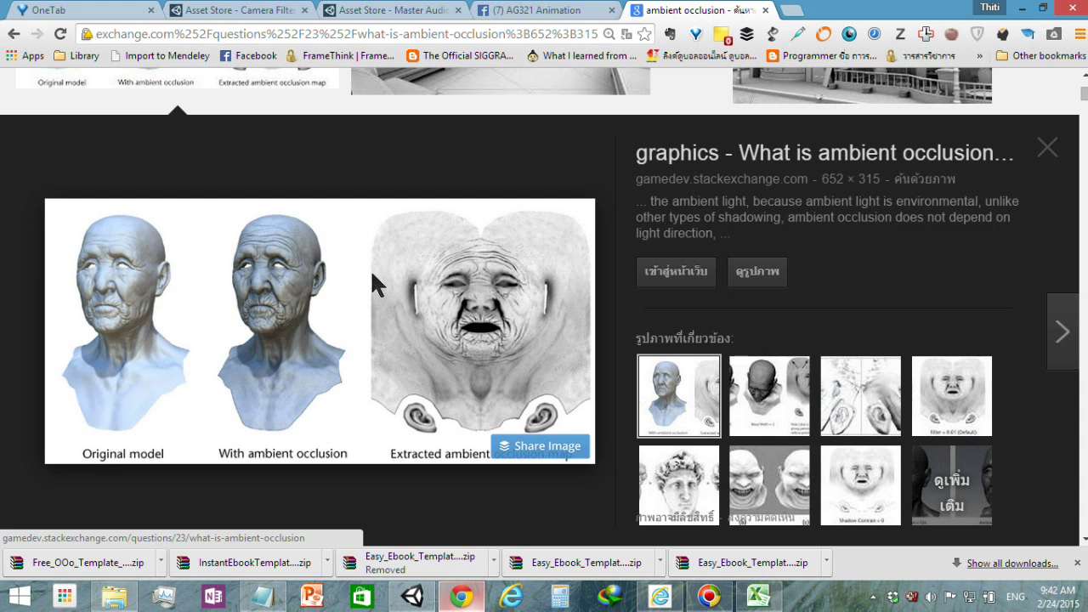
click(778, 384)
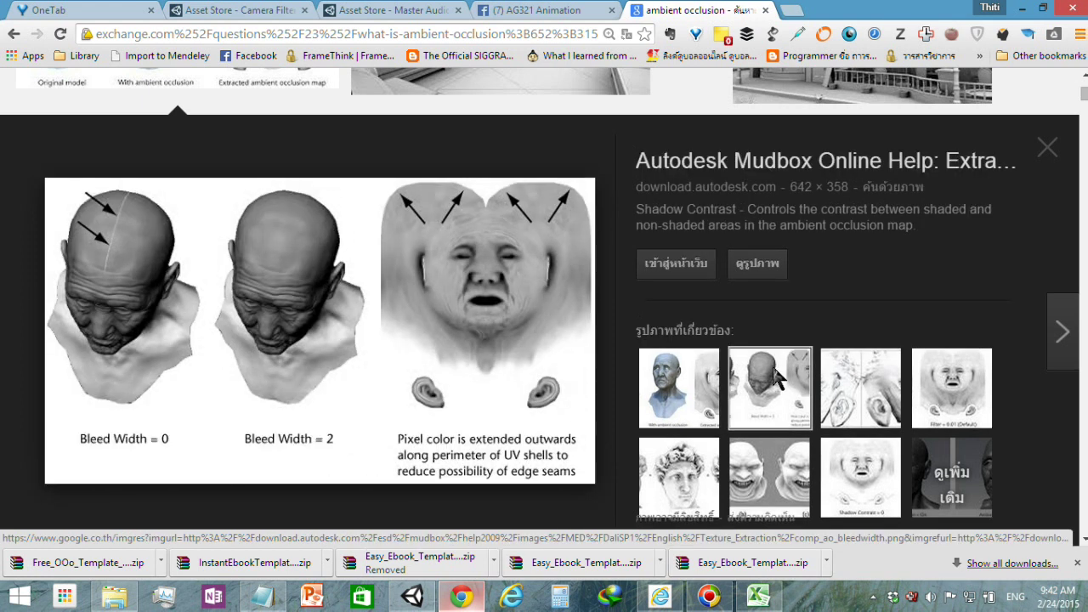
click(767, 476)
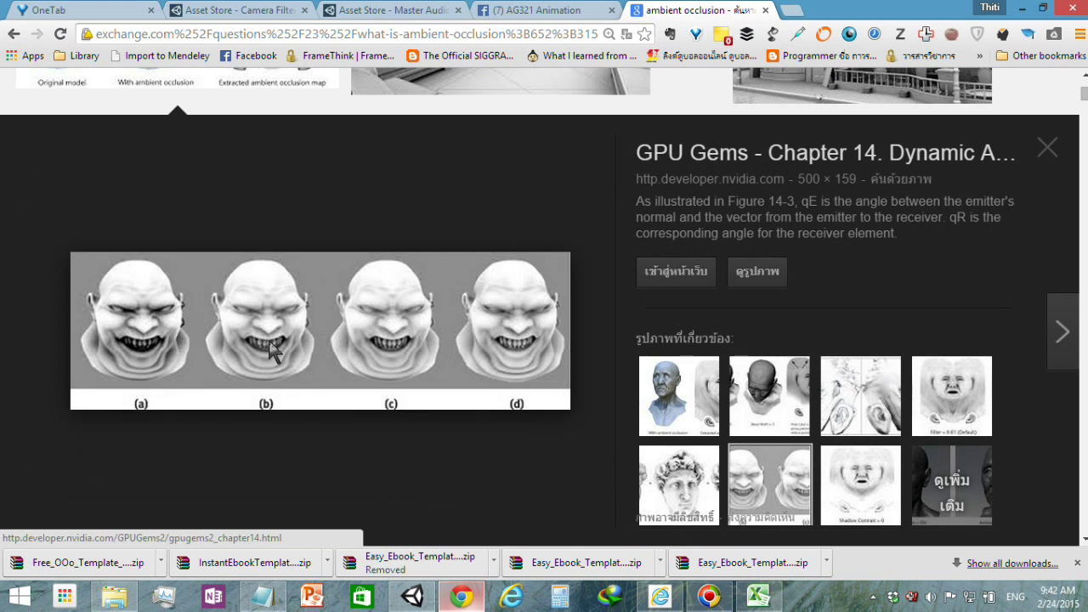
click(1047, 148)
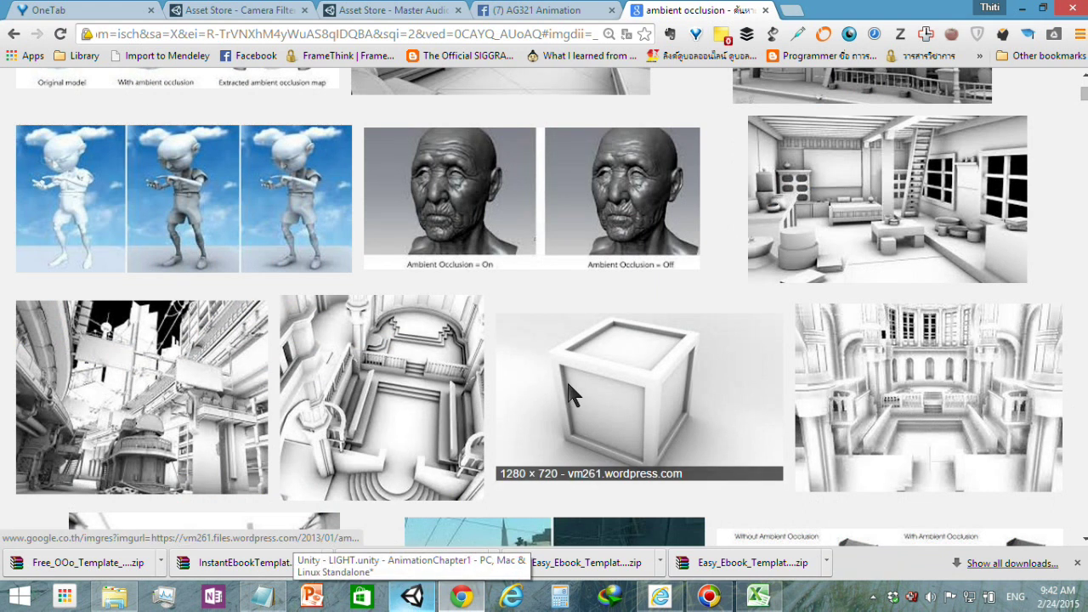
click(384, 406)
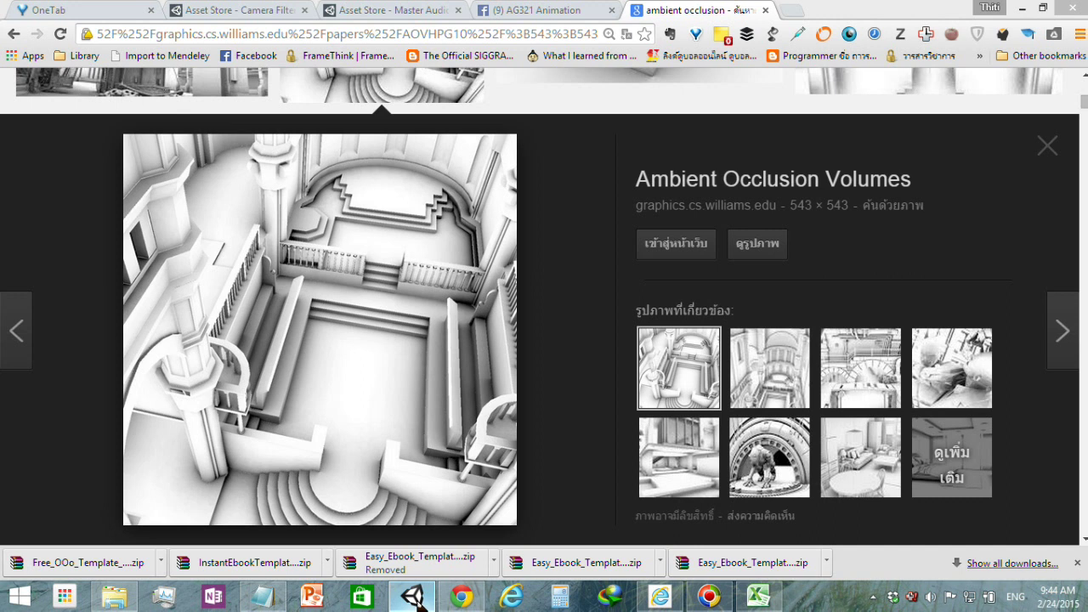
Back in Unity, add the Screen Space Ambient Occlusion image effect to the Main Camera.
click(1018, 8)
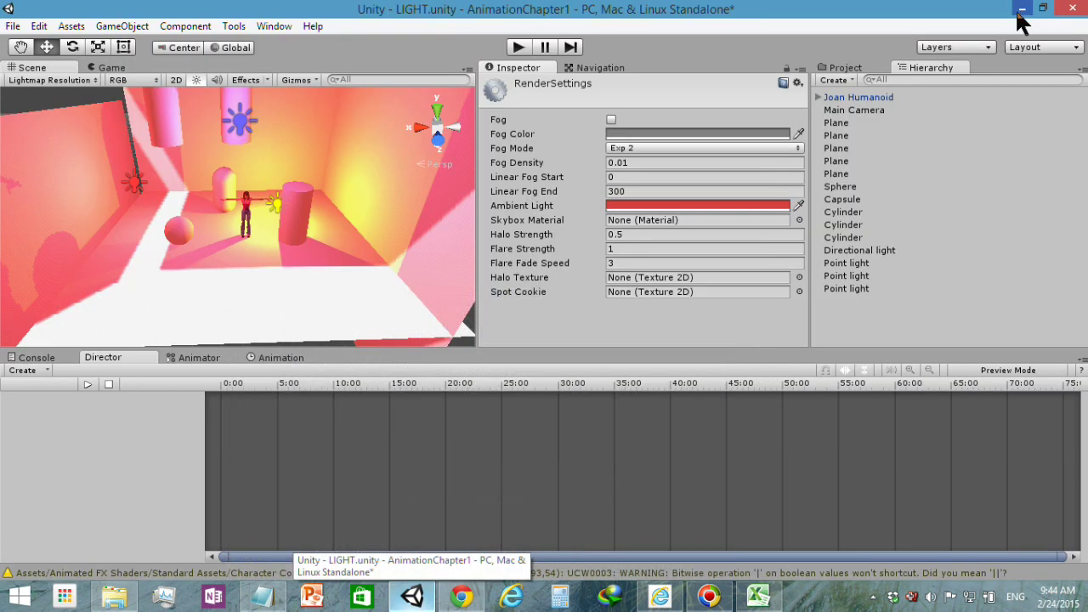
click(895, 111)
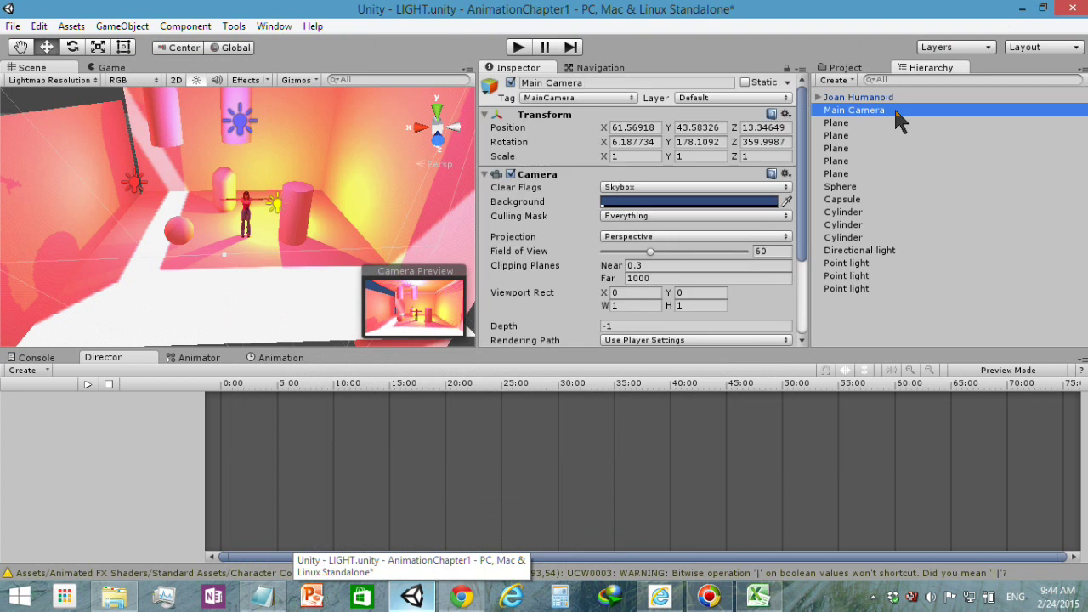
click(185, 27)
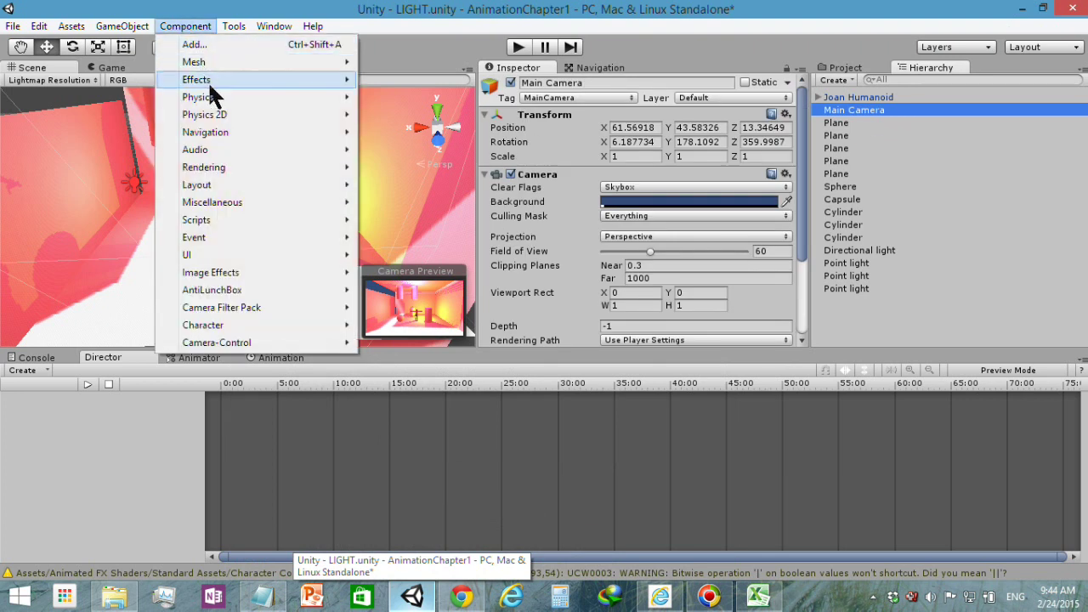
mouse_move(319, 272)
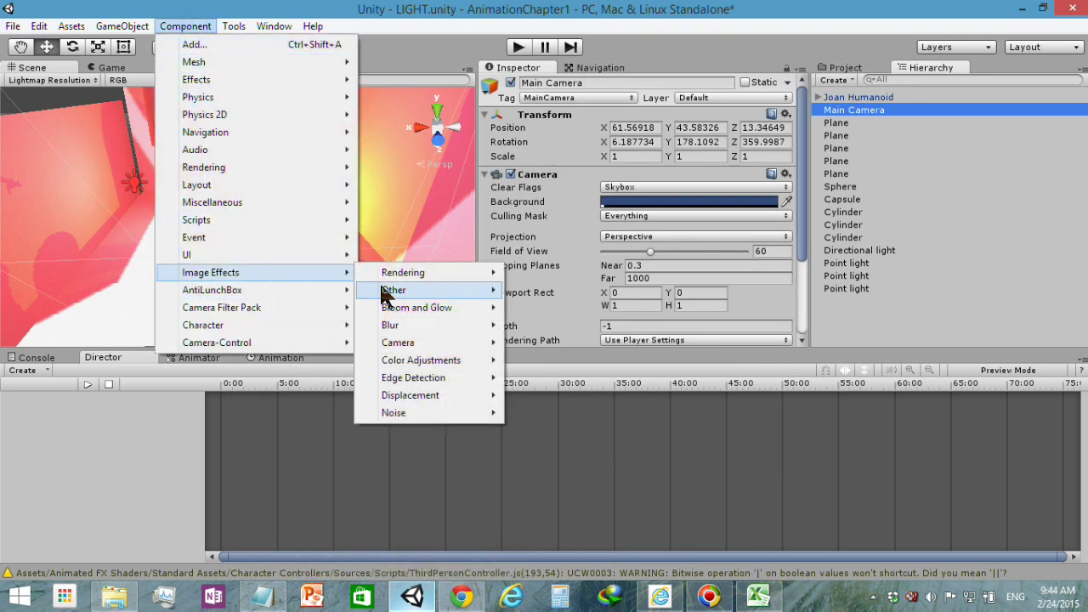
mouse_move(441, 276)
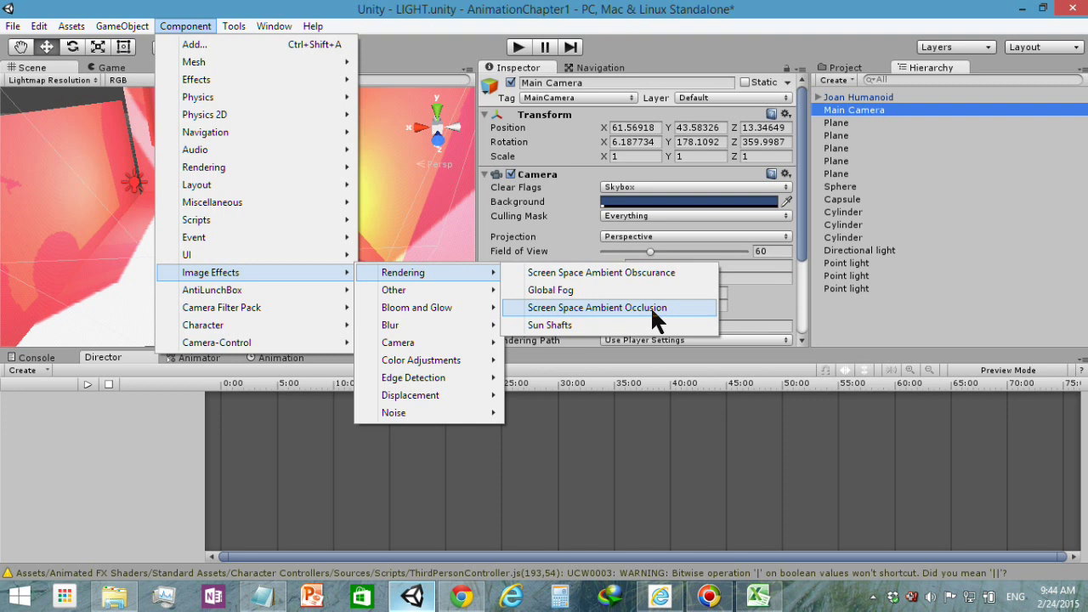
click(652, 313)
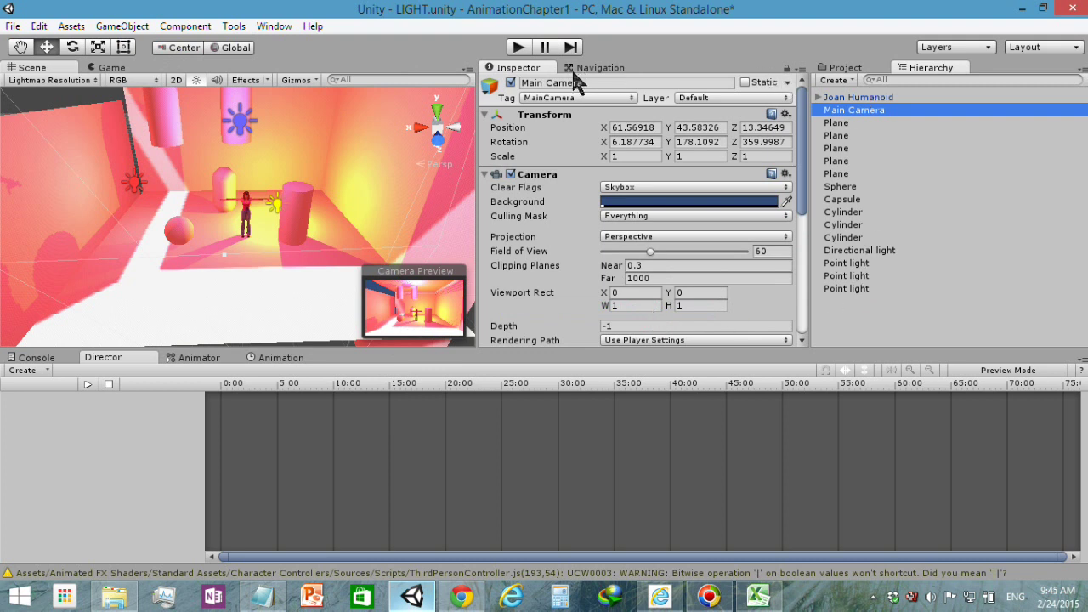
Zoom the Scene view in around the character.
mouse_move(803, 165)
mouse_down()
mouse_move(823, 264)
mouse_move(726, 259)
mouse_up()
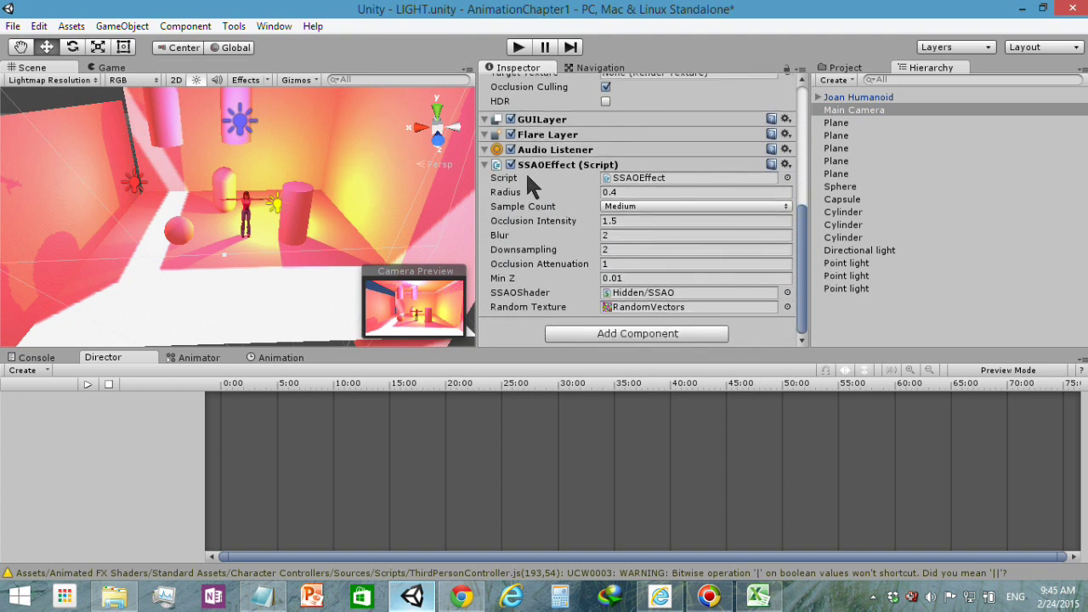
scroll(217, 212, up, 1)
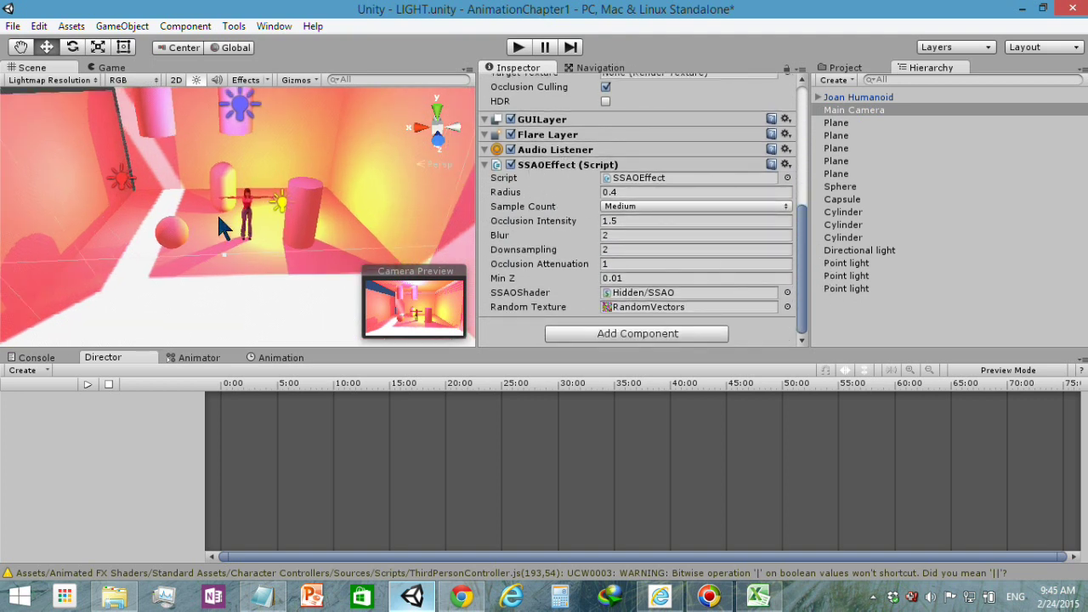
scroll(223, 217, up, 3)
scroll(234, 211, up, 3)
scroll(250, 213, down, 2)
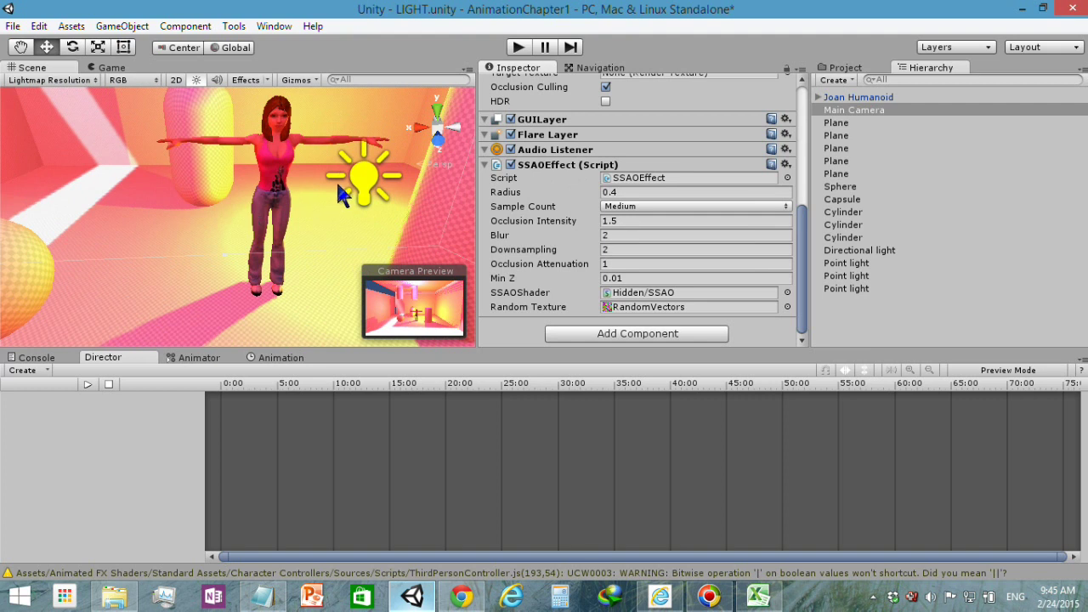
In the Game view, toggle SSAOEffect off and on twice to compare, leaving it enabled.
click(116, 67)
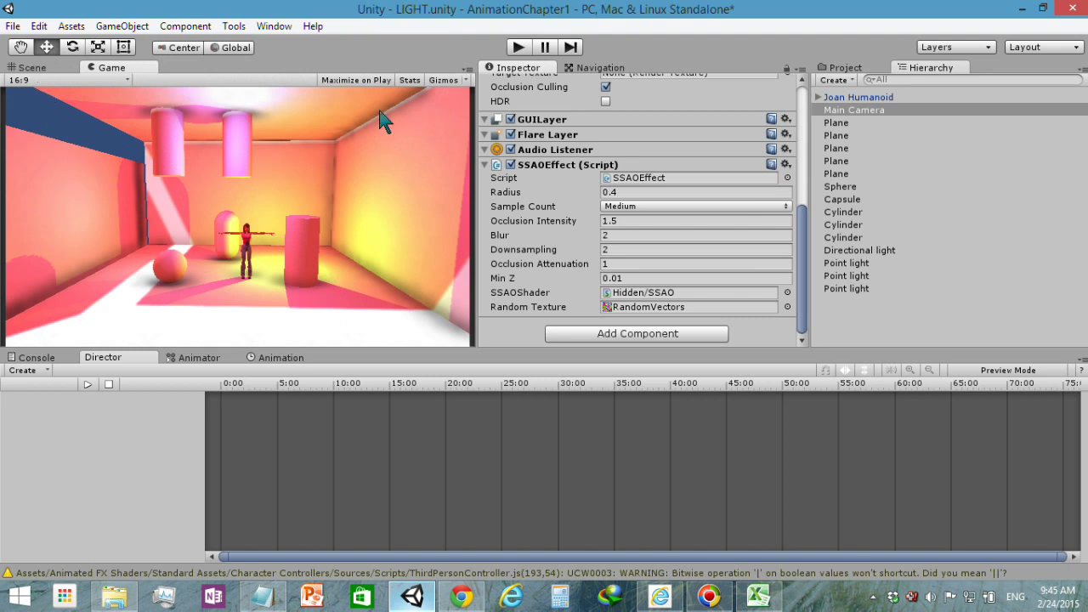
click(510, 165)
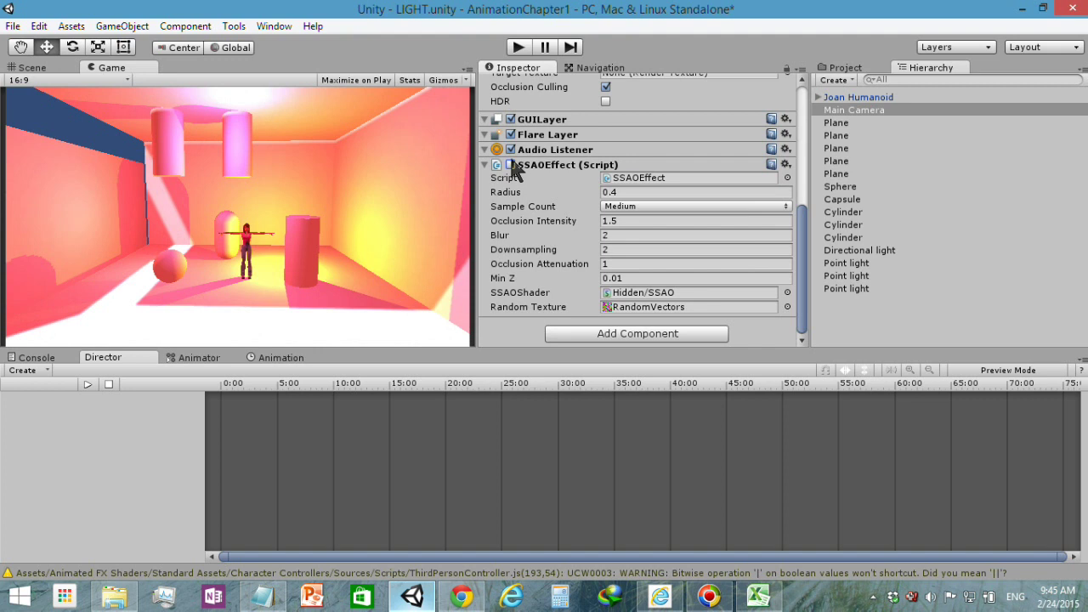
click(510, 165)
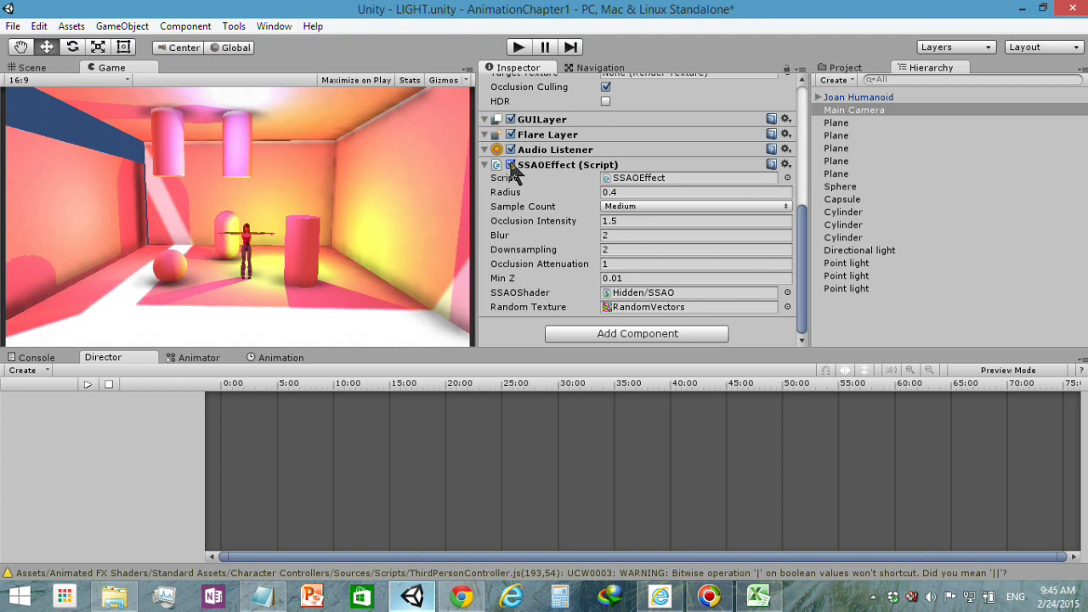
click(510, 165)
click(510, 165)
Try several SSAO Radius values, settling on 0.94, and set Sample Count to High.
click(672, 192)
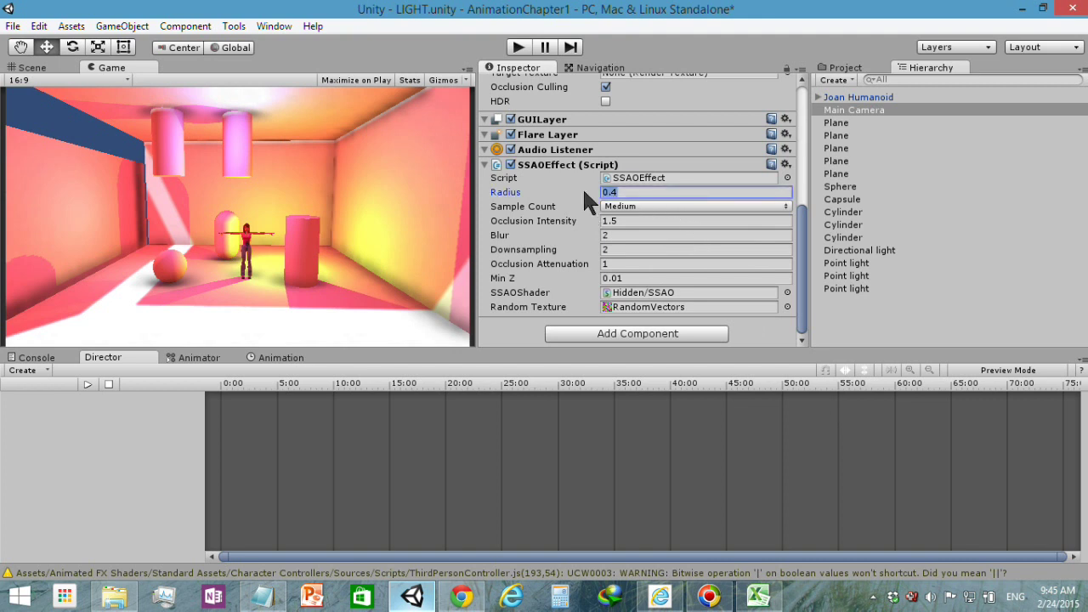
text(1)
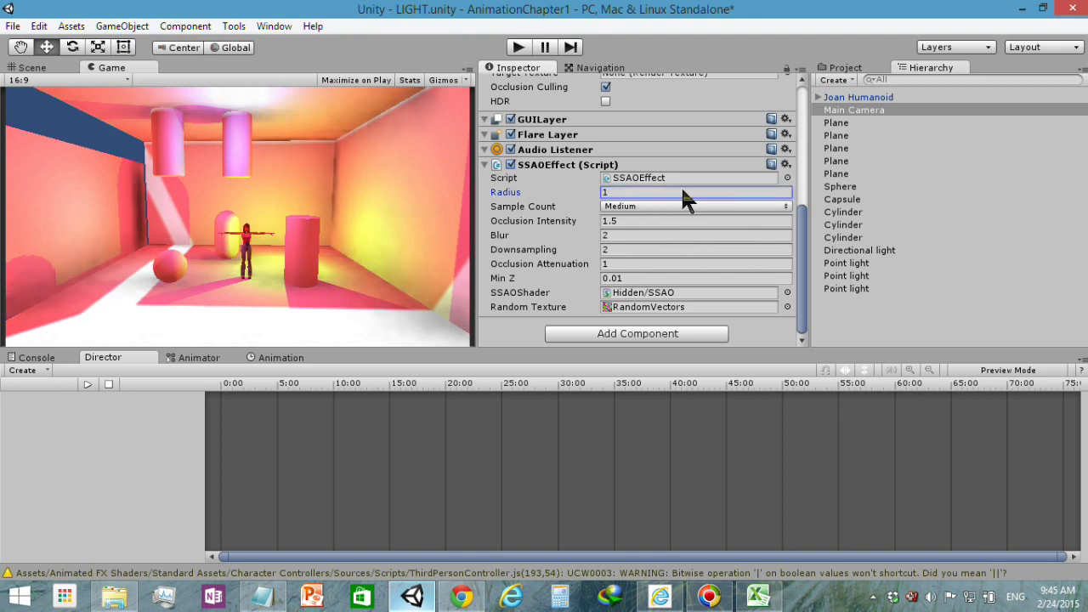
key(BackSpace)
text(0.05)
key(BackSpace)
key(BackSpace)
text(89)
key(BackSpace)
key(BackSpace)
text(76)
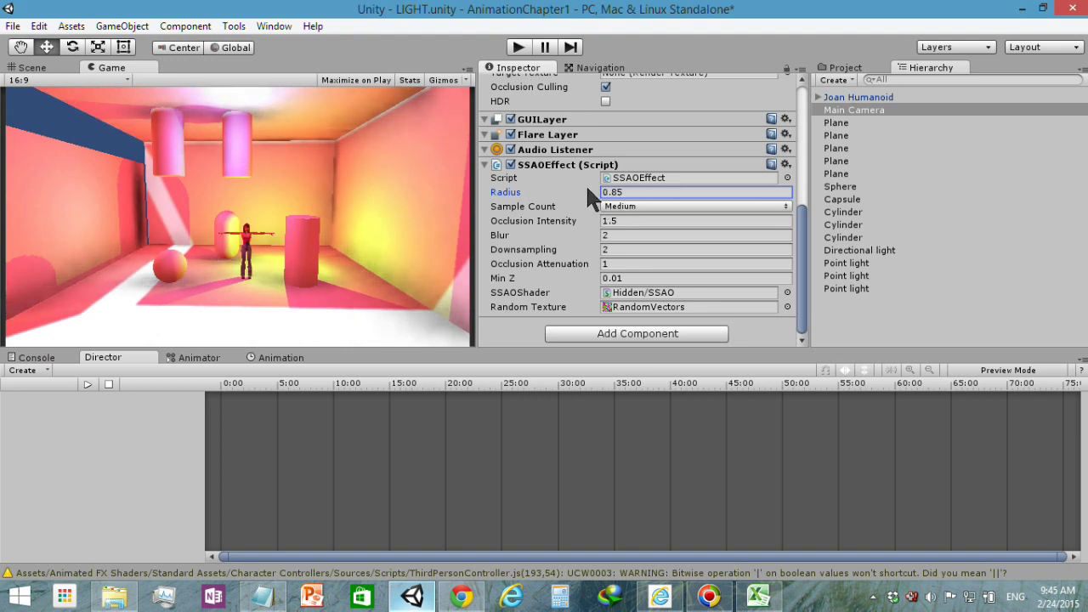
drag(586, 190, 590, 192)
click(682, 204)
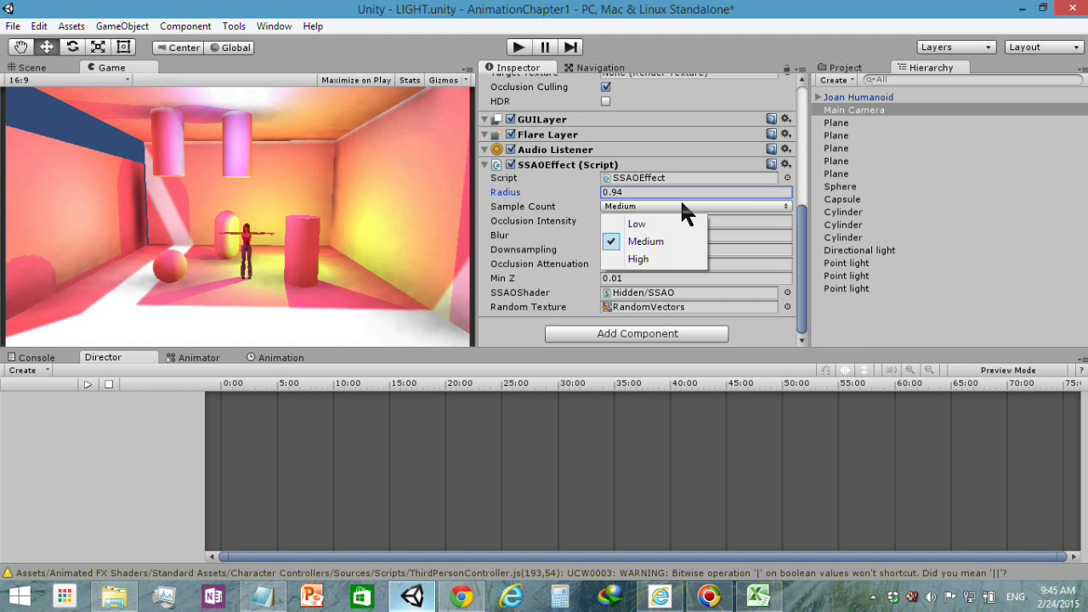
click(648, 259)
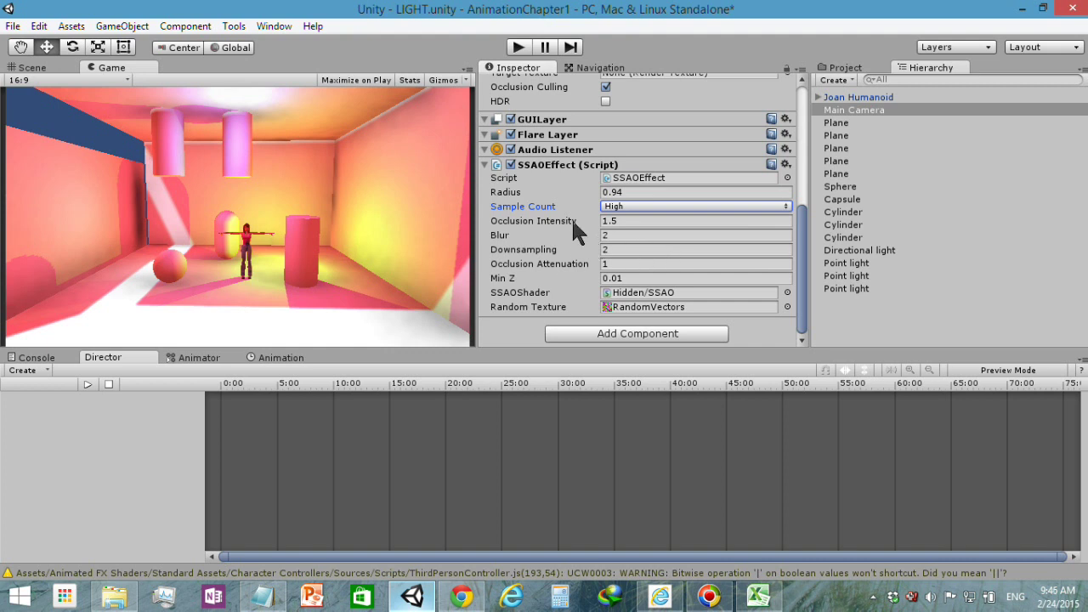
Set SSAO Occlusion Intensity to 4 and Blur to 4, briefly previewing a lower blur.
mouse_move(574, 221)
mouse_down()
mouse_move(590, 223)
mouse_move(580, 215)
mouse_up()
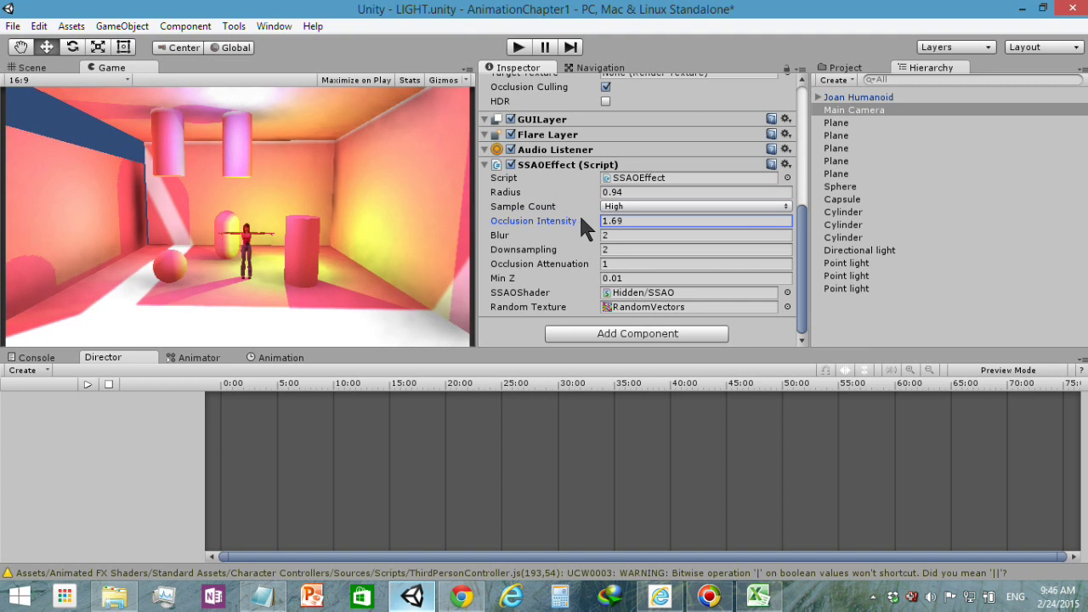
drag(582, 214, 606, 217)
text(4)
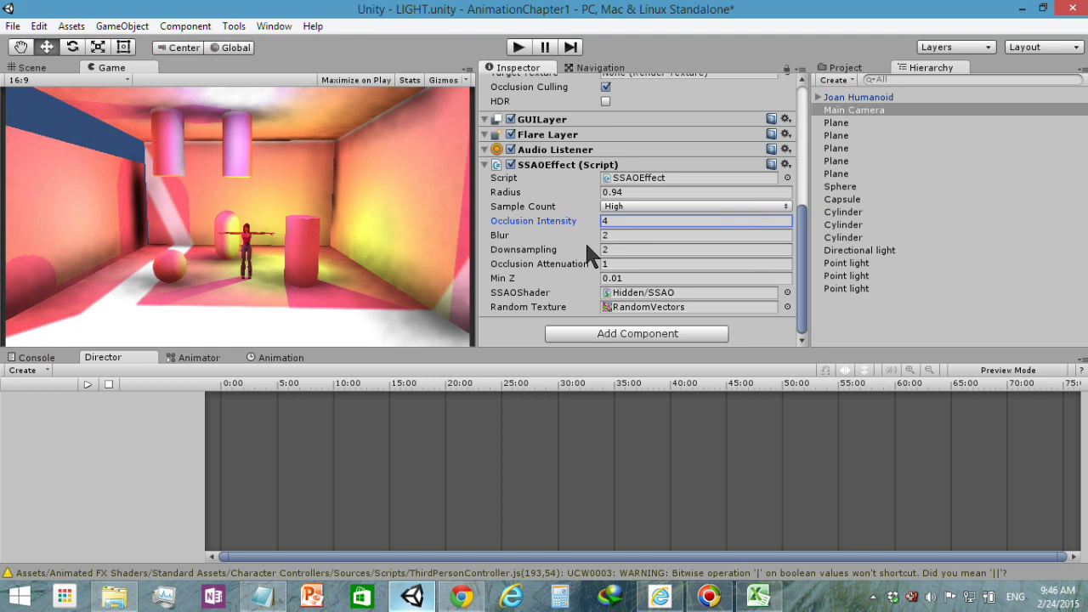
key(Tab)
text(4)
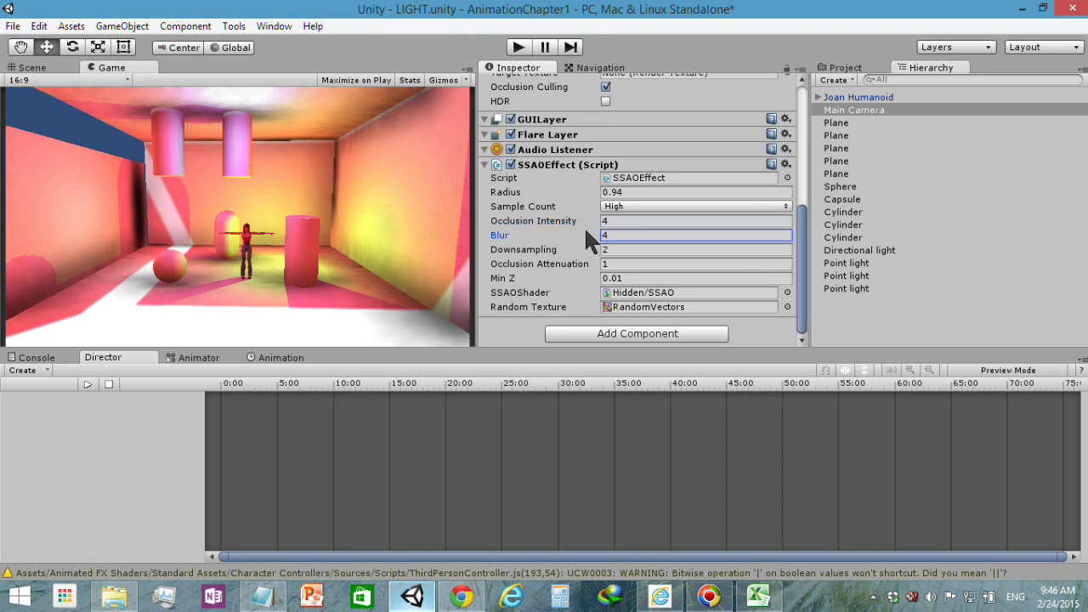
drag(584, 226, 577, 232)
In the Scene view, zoom in to frame the character close up.
click(43, 69)
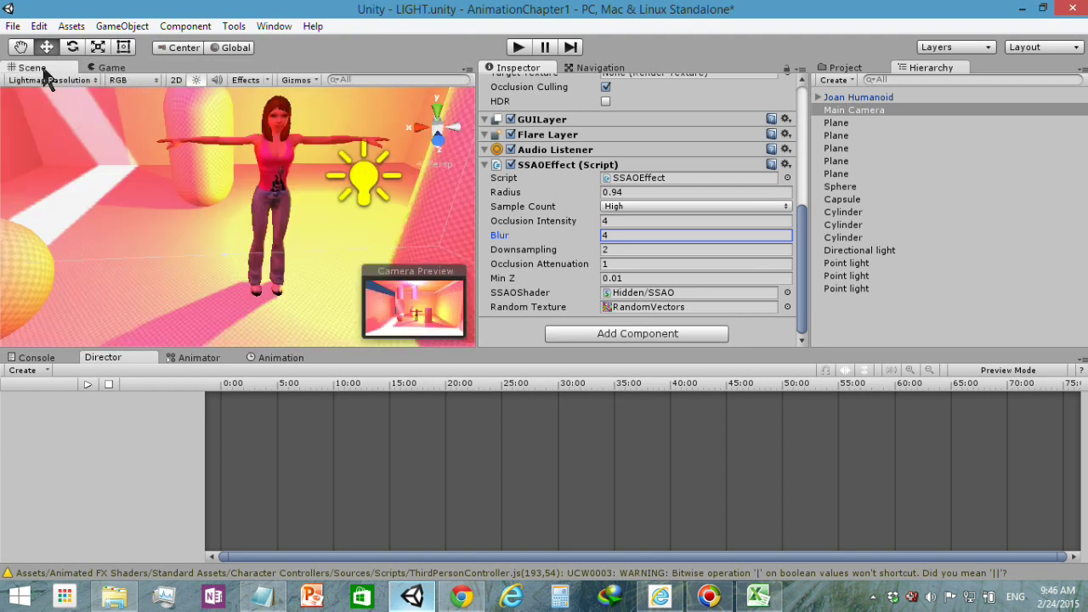
scroll(254, 254, up, 3)
scroll(253, 253, down, 2)
scroll(255, 256, down, 1)
scroll(300, 229, up, 1)
scroll(294, 229, up, 1)
scroll(306, 230, up, 2)
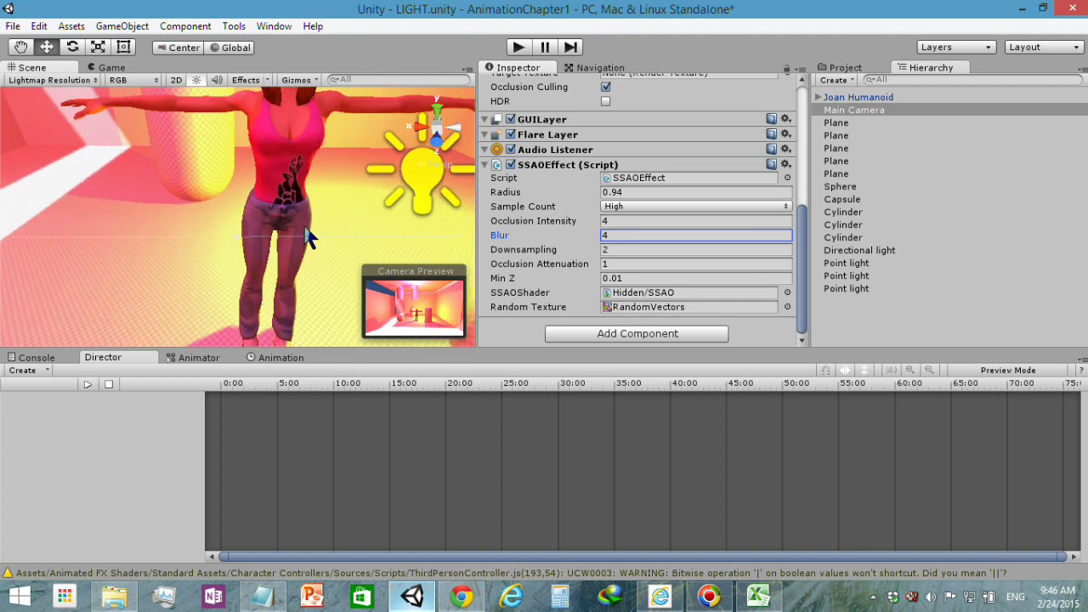
scroll(304, 231, down, 2)
scroll(286, 240, down, 2)
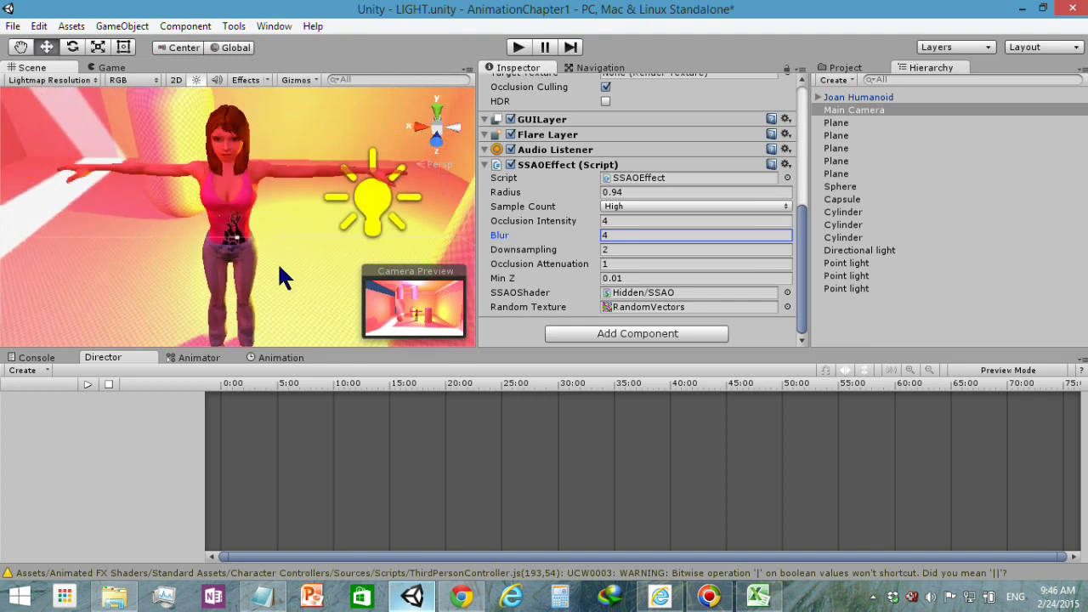
Align the Main Camera with the Scene view and check the new framing in the Game view.
click(72, 26)
mouse_move(111, 23)
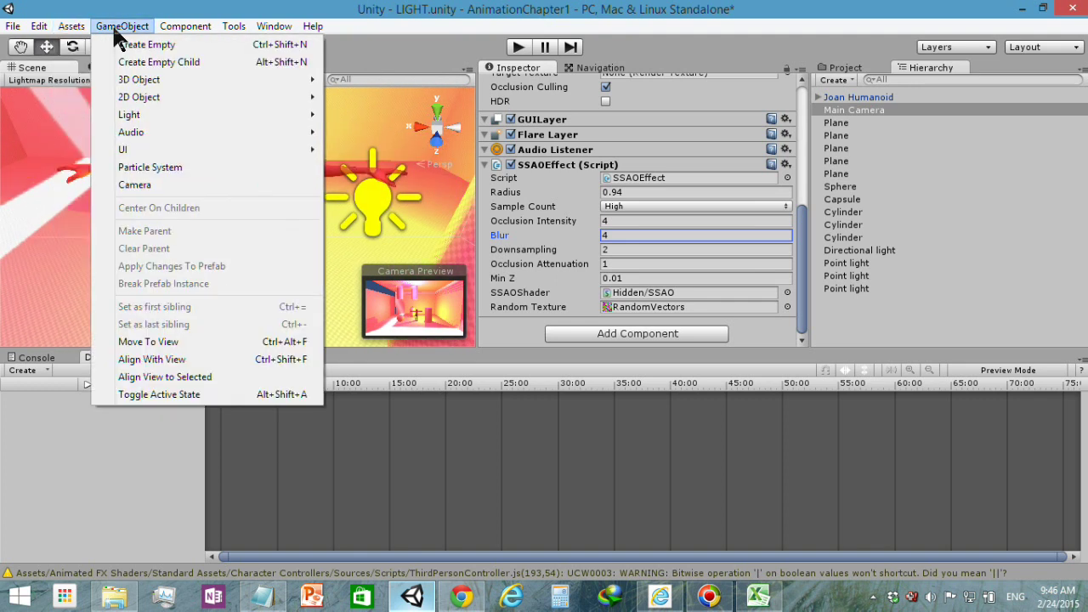
click(185, 341)
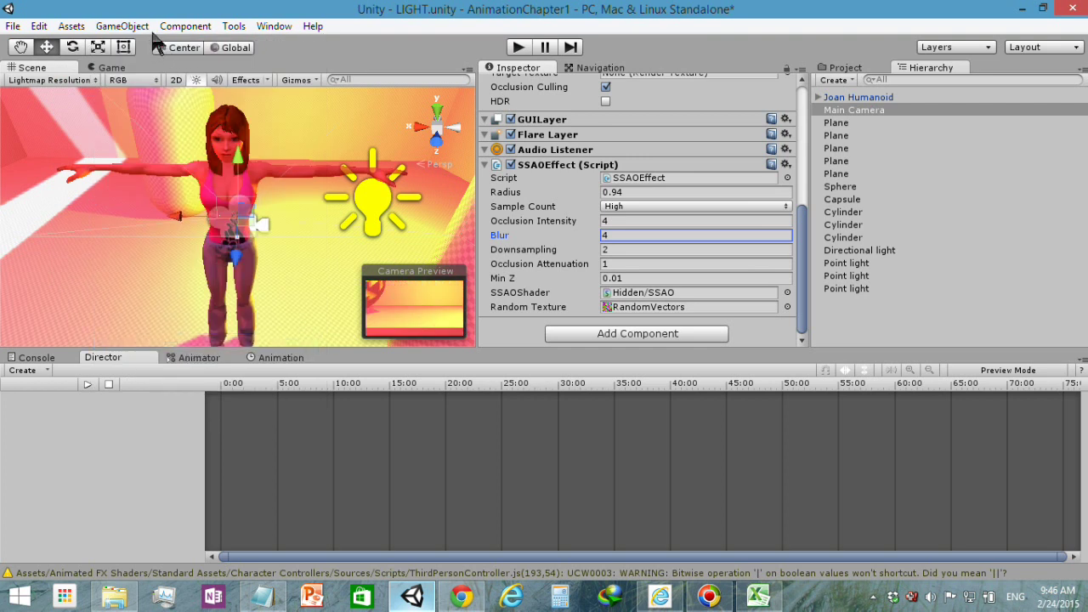
click(126, 26)
click(194, 360)
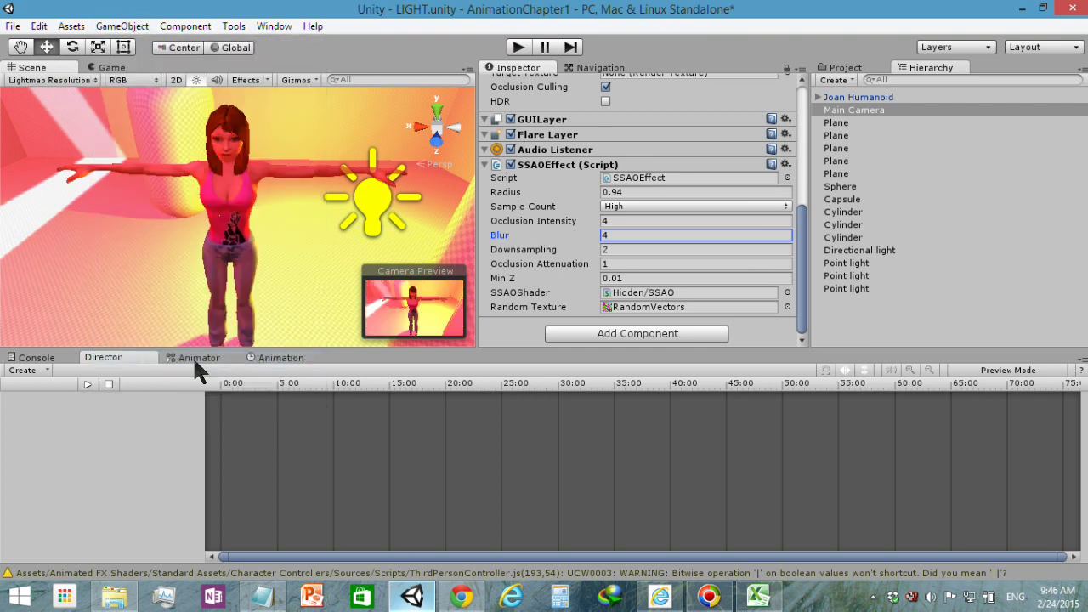
click(115, 67)
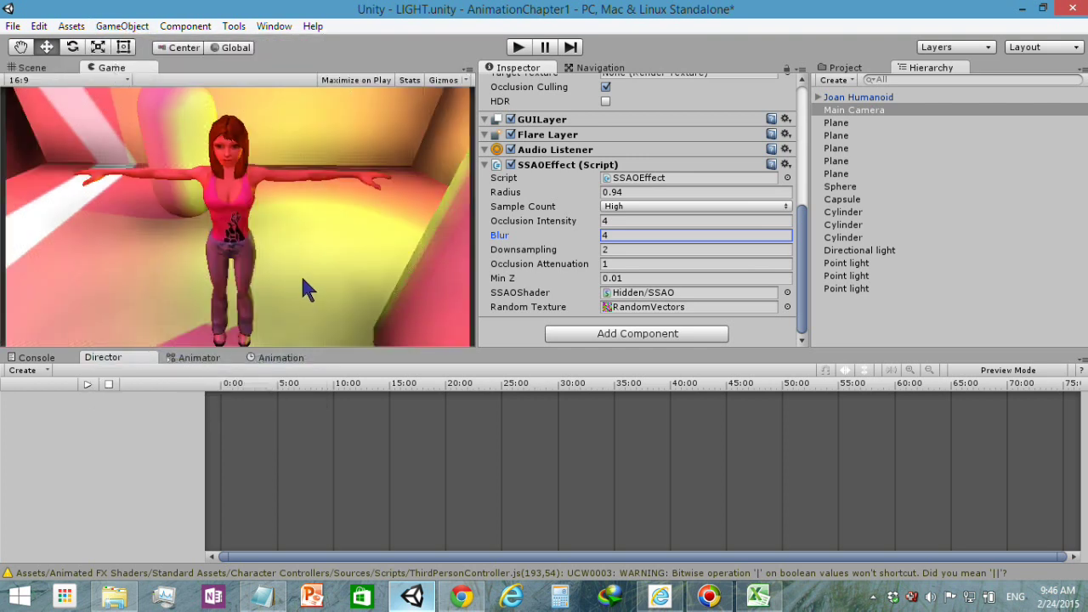
Dock the Game view beside the Scene view and resize the splitters so the Game view is wider.
click(30, 68)
drag(111, 72, 270, 170)
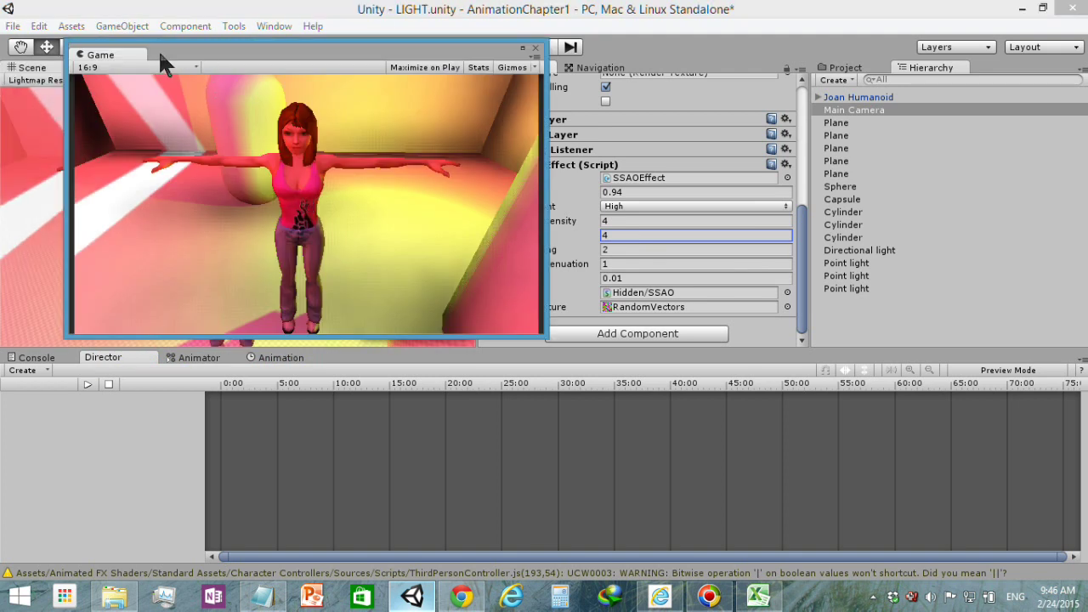
drag(160, 53, 449, 85)
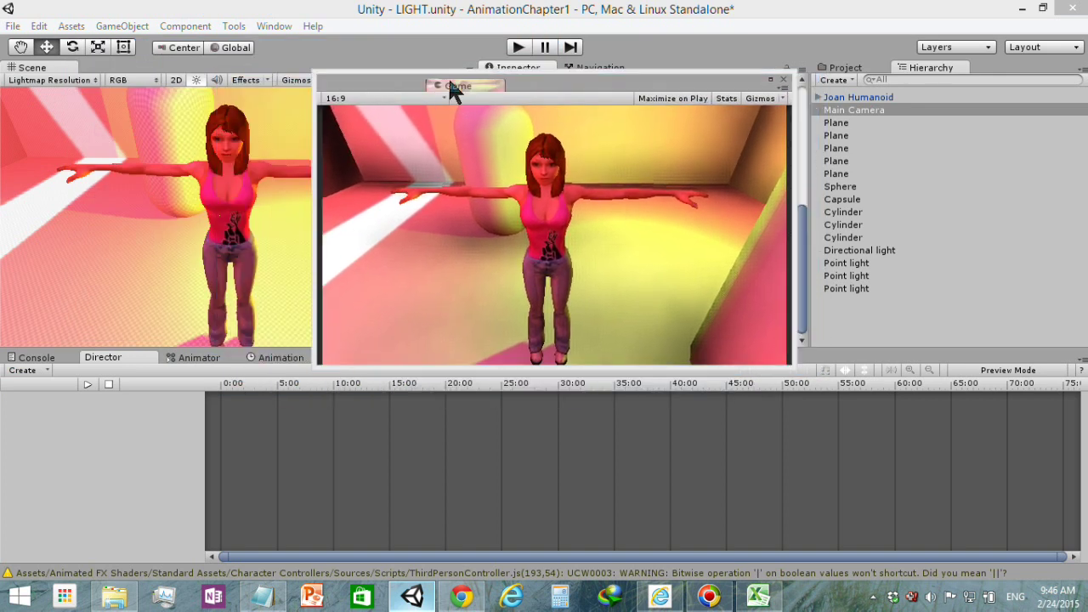
mouse_move(450, 84)
mouse_down()
mouse_move(398, 71)
mouse_move(193, 75)
mouse_move(372, 226)
mouse_up()
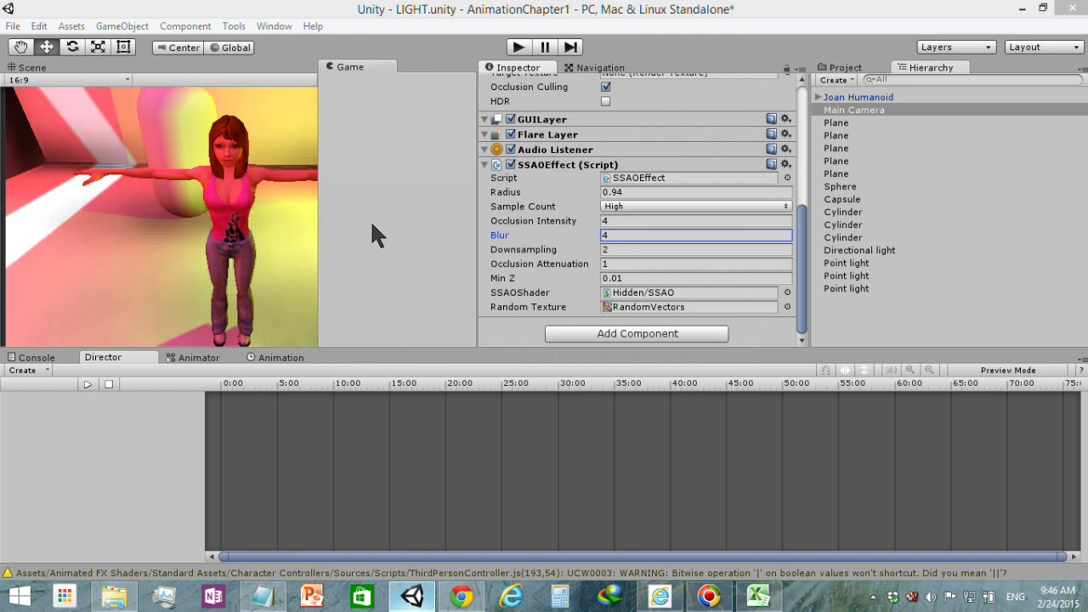
drag(313, 204, 224, 209)
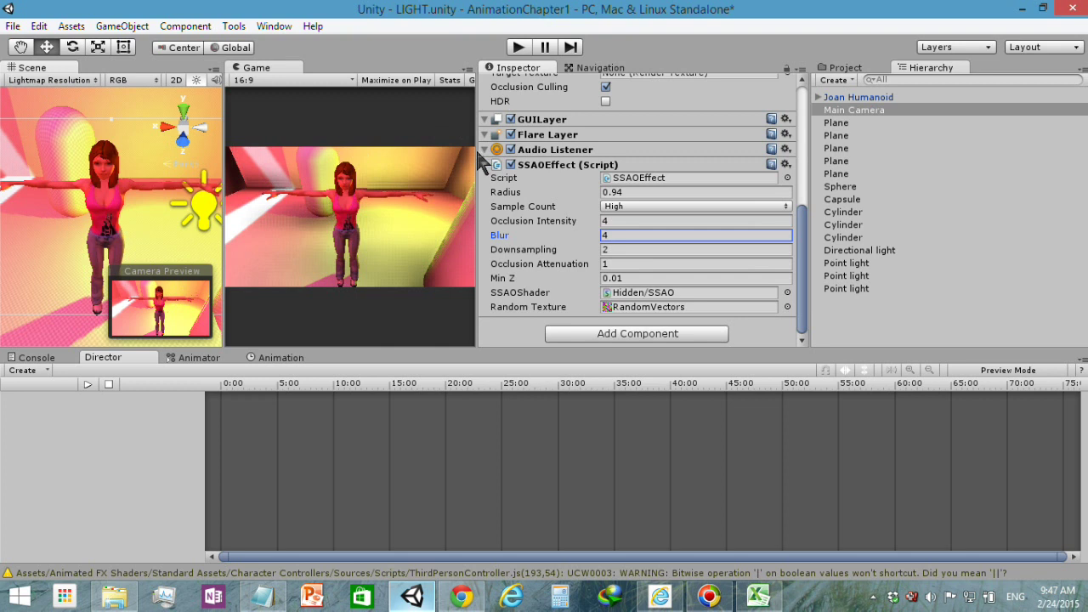
drag(477, 147, 695, 182)
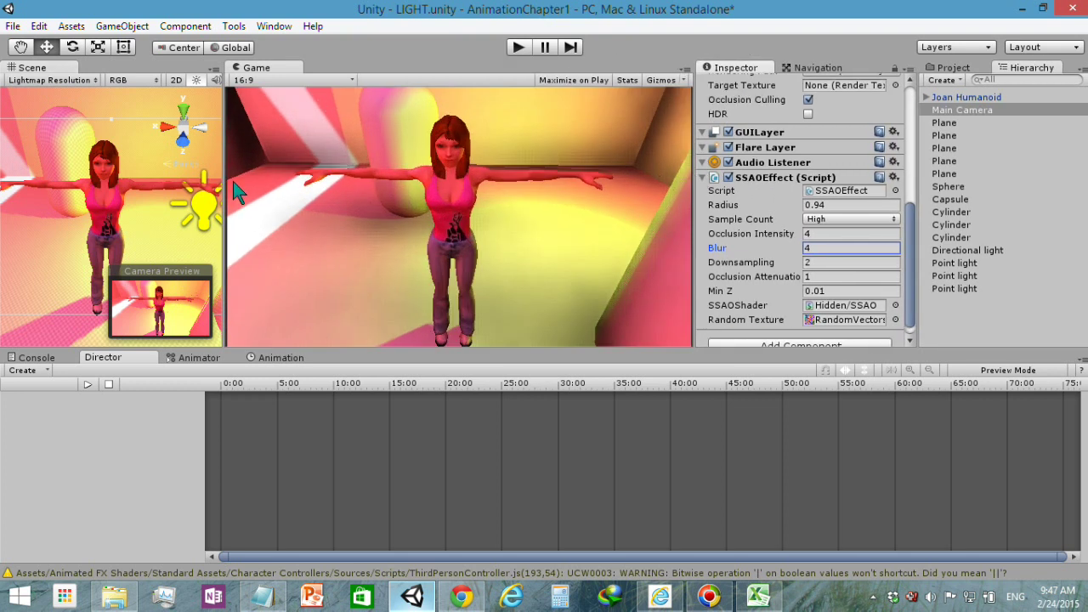
drag(226, 194, 264, 208)
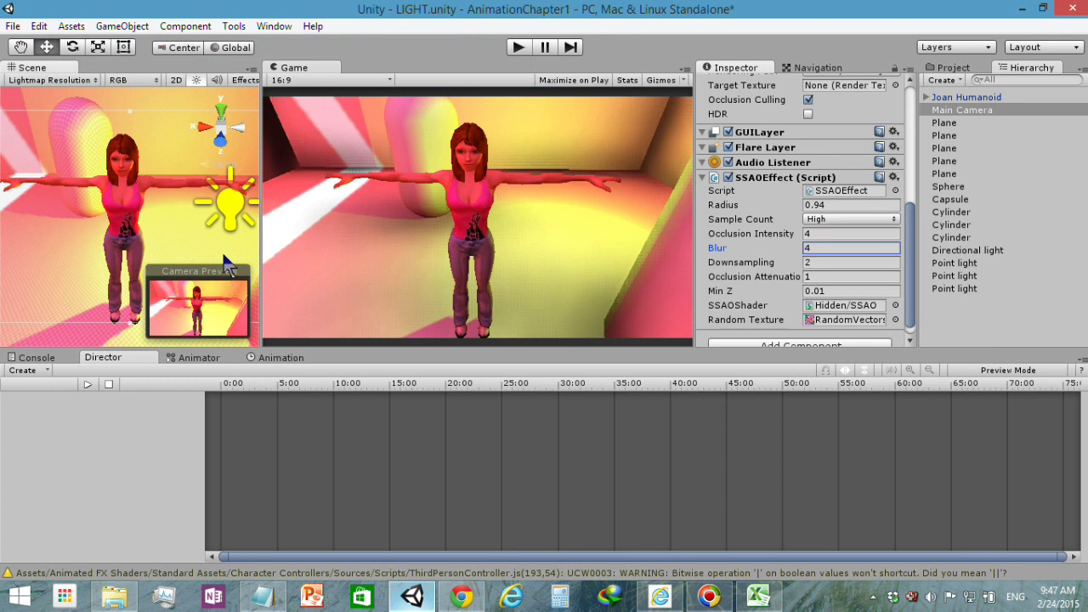
click(728, 177)
click(728, 178)
click(728, 178)
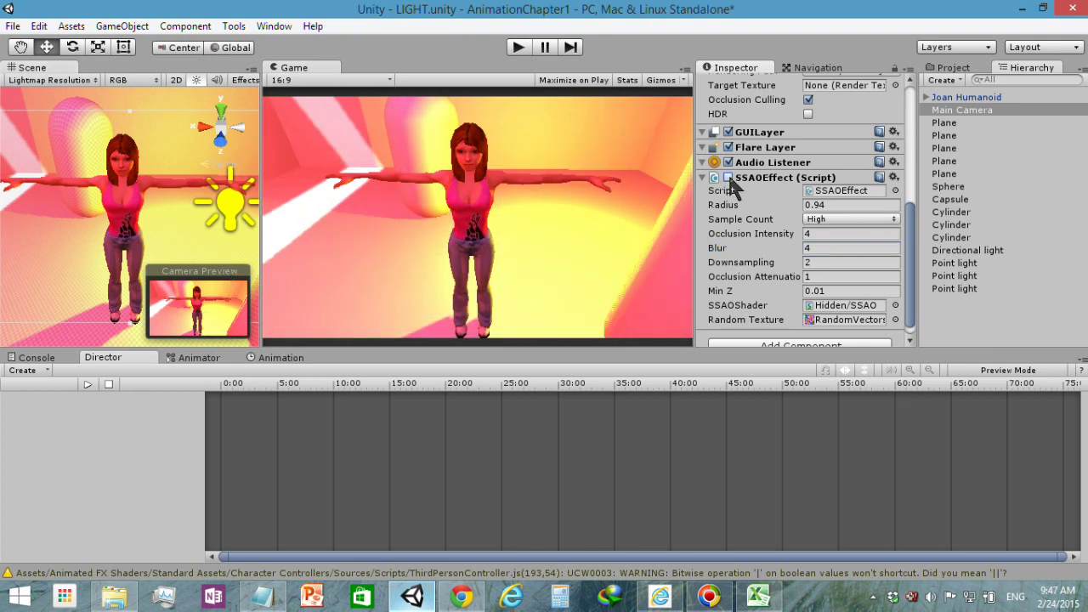
click(727, 177)
click(728, 178)
click(727, 178)
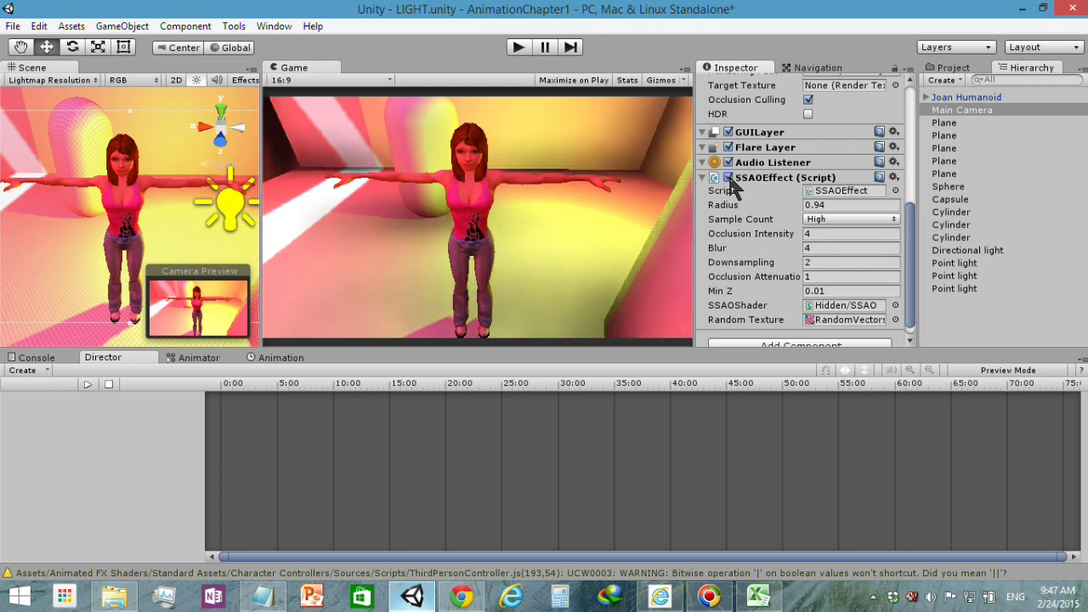
click(728, 178)
click(727, 178)
click(728, 177)
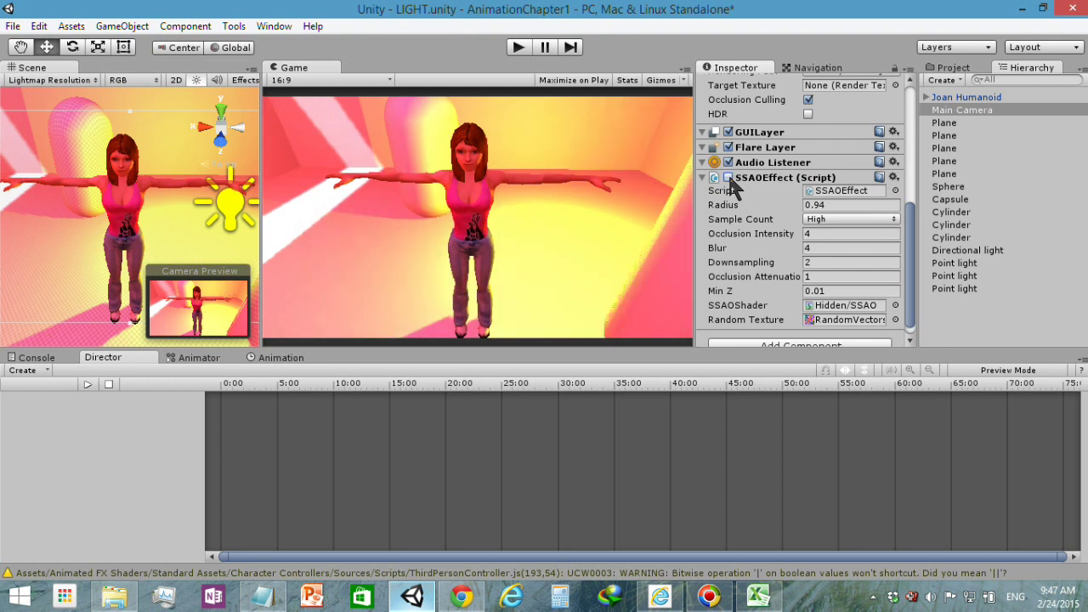
click(728, 178)
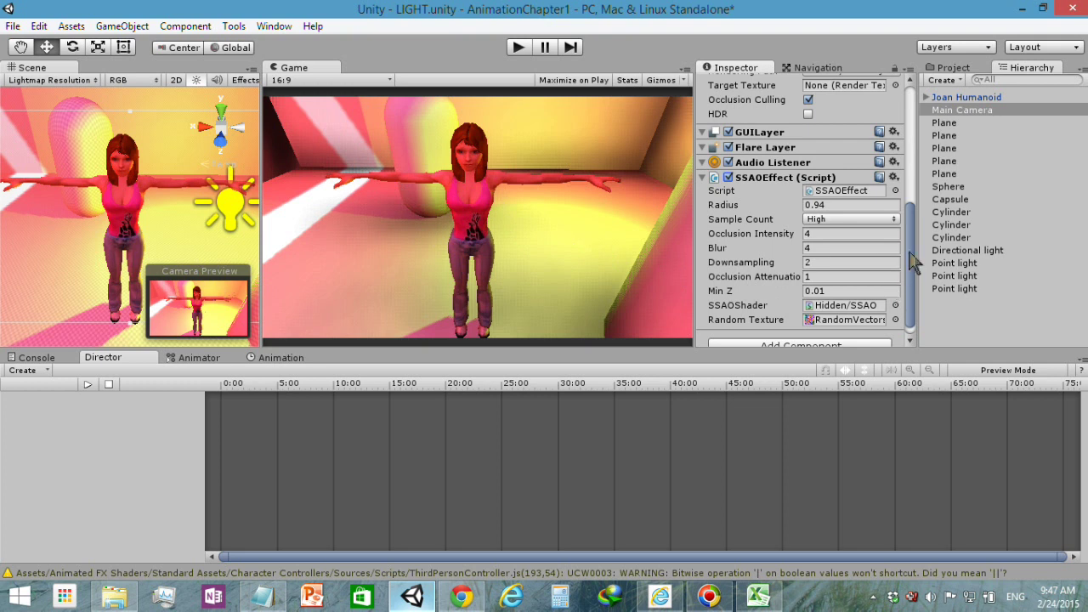
scroll(915, 267, down, 1)
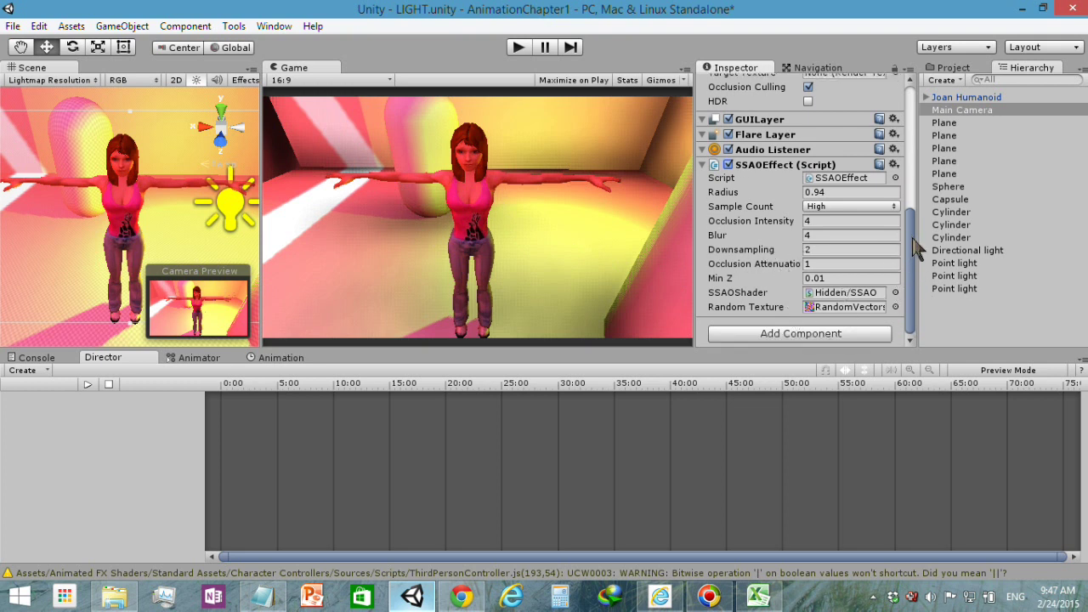
scroll(915, 219, up, 4)
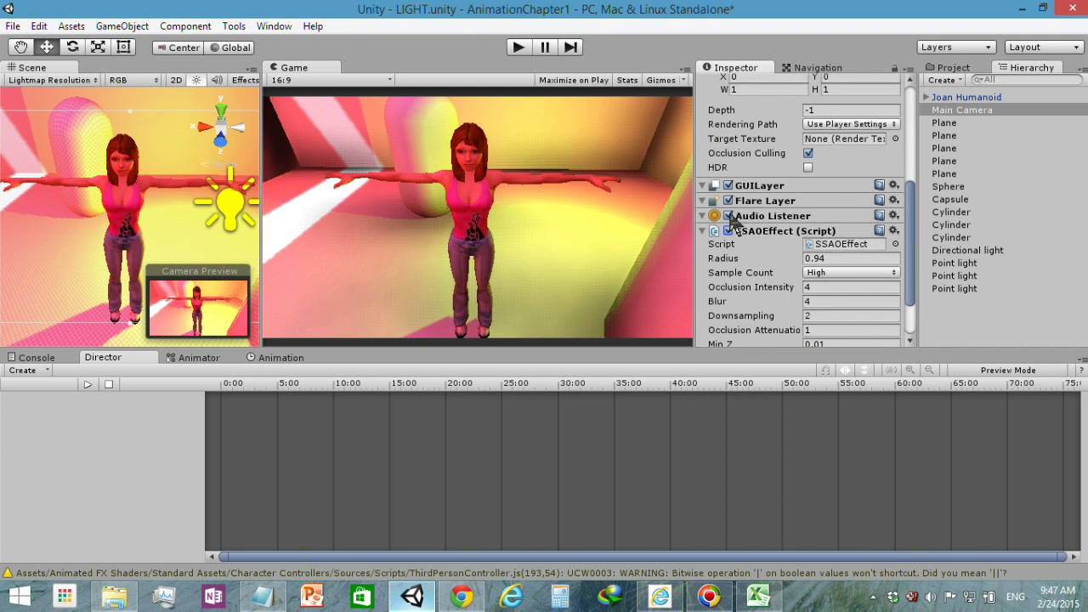
Collapse the SSAO settings and add Image Effects > Bloom and Glow > Bloom (Optimized) to the camera.
click(703, 230)
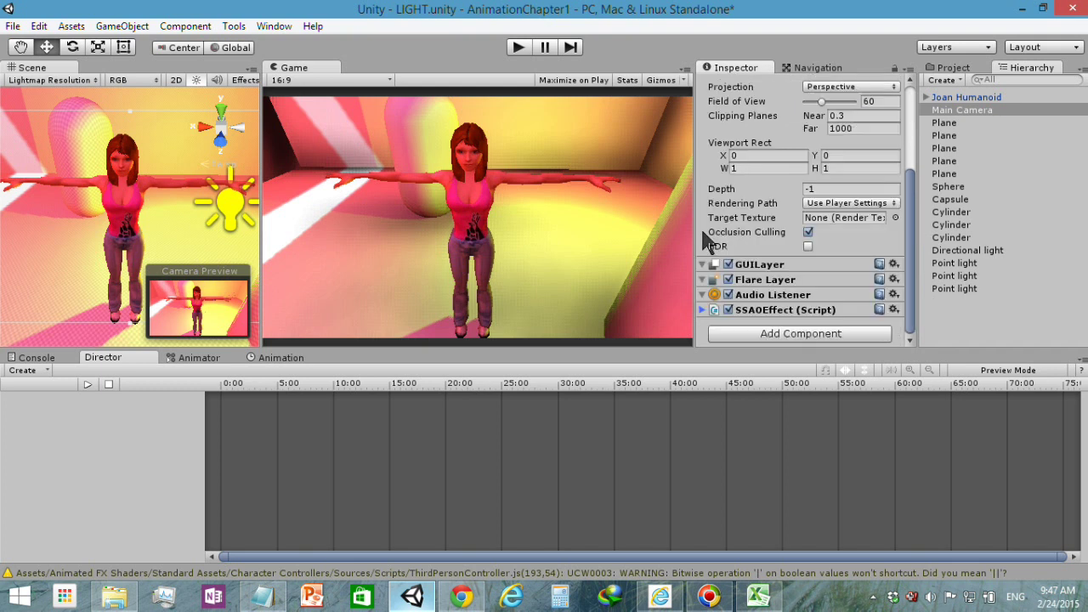
click(186, 31)
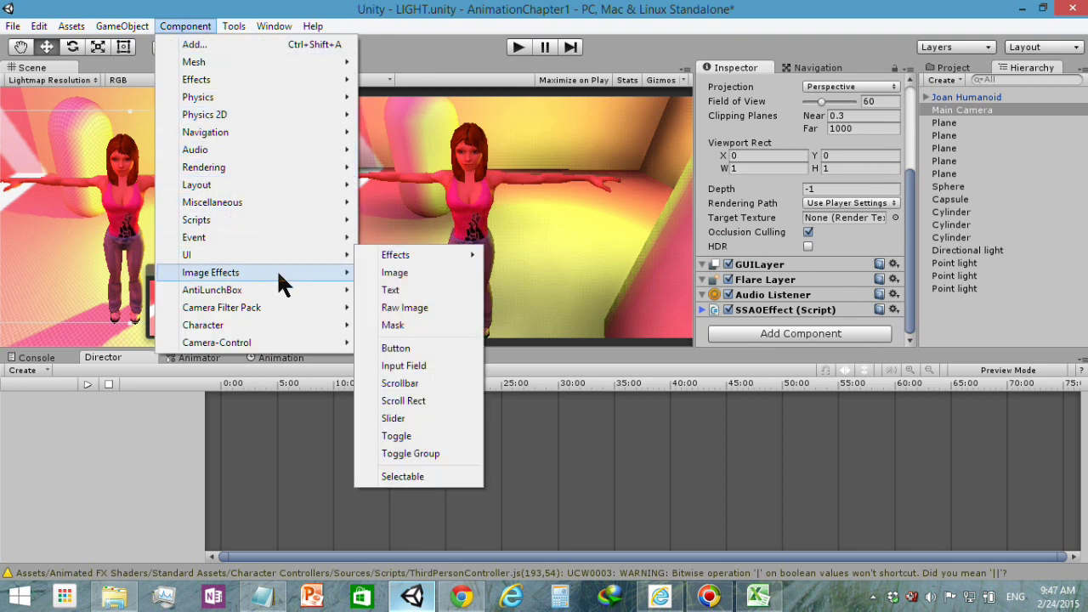
mouse_move(278, 270)
mouse_move(476, 289)
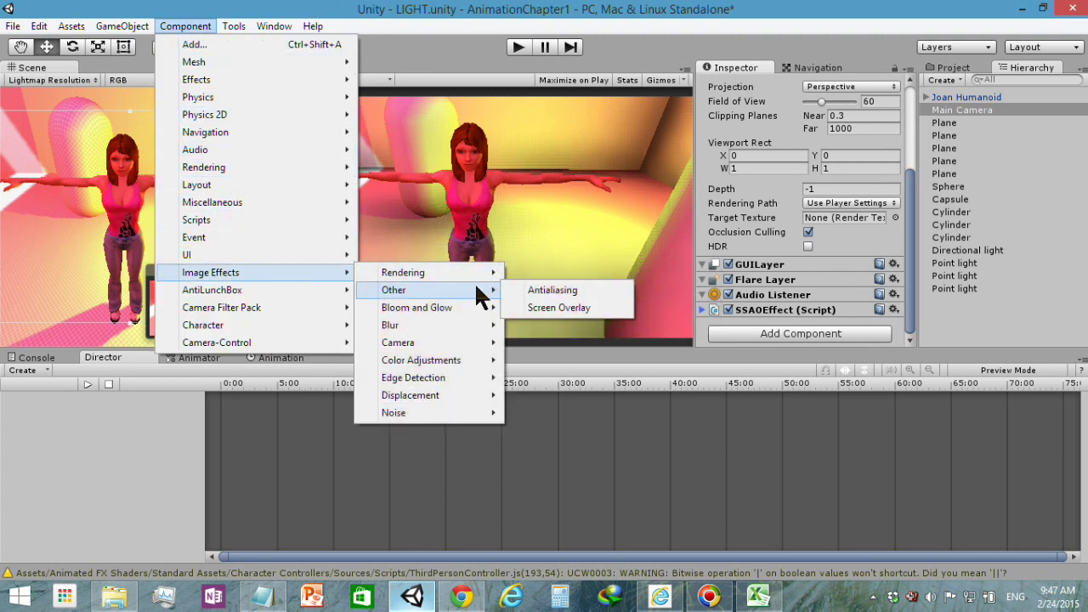
mouse_move(463, 309)
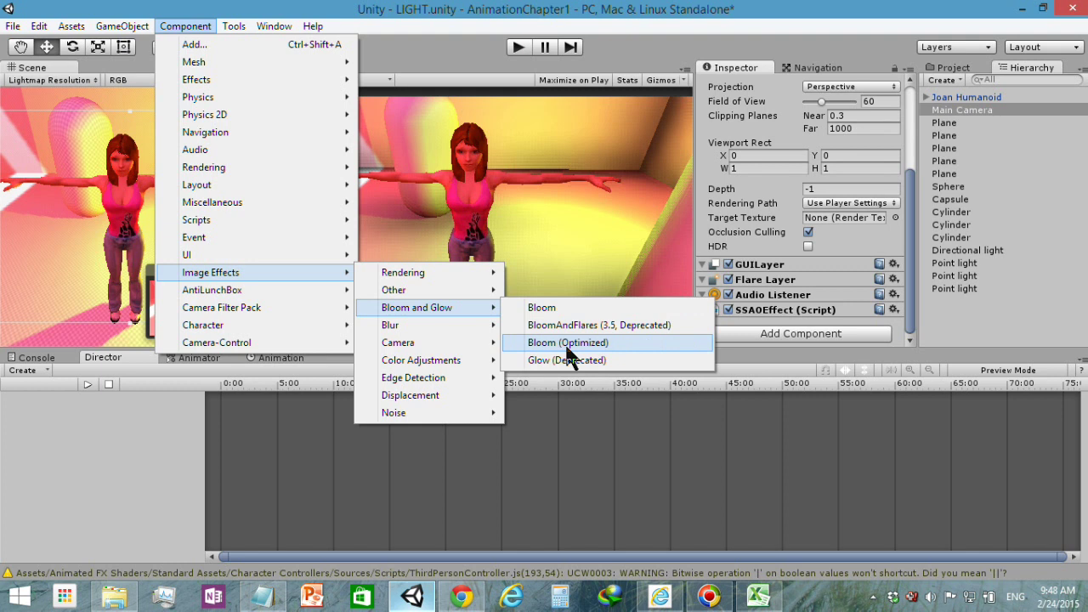
click(568, 344)
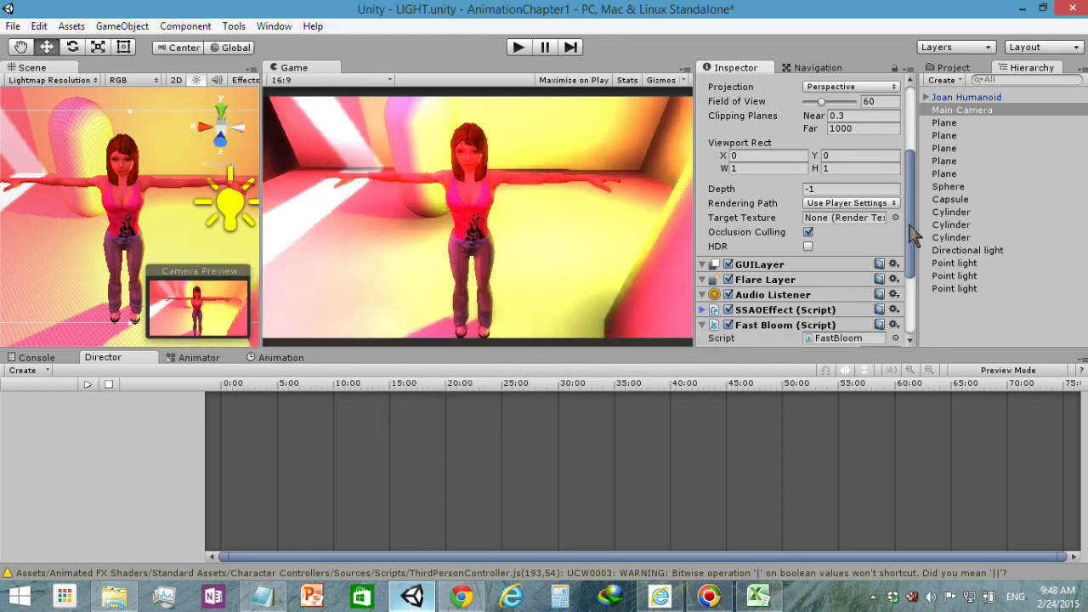
Drag the Fast Bloom sliders to Threshold 0.34, Intensity 0.79 and Blur Size 0.91.
scroll(914, 243, down, 5)
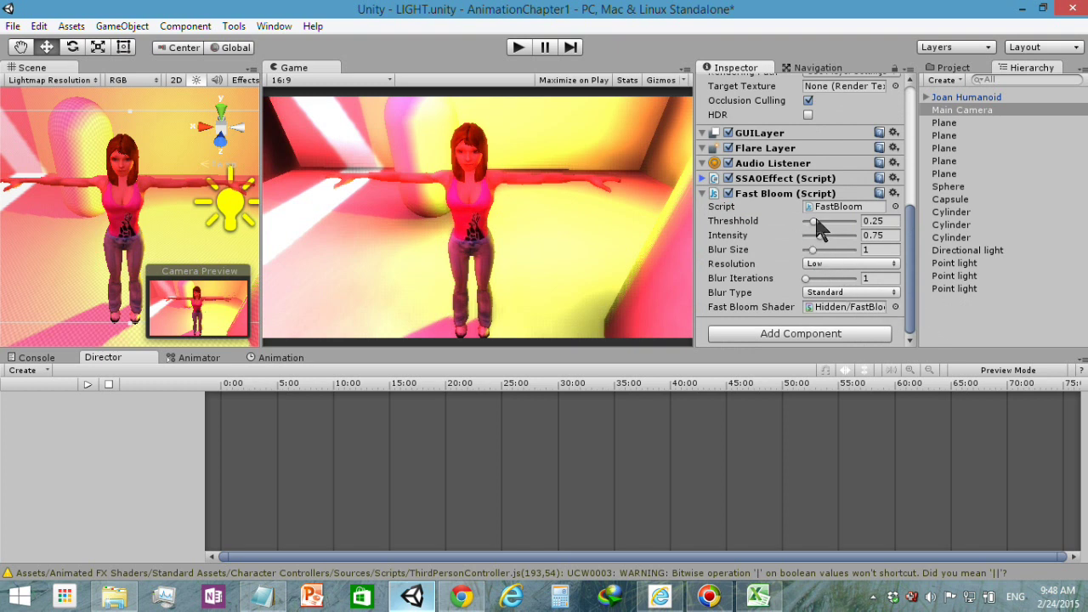
mouse_move(816, 218)
mouse_down()
mouse_move(838, 242)
mouse_move(821, 246)
mouse_up()
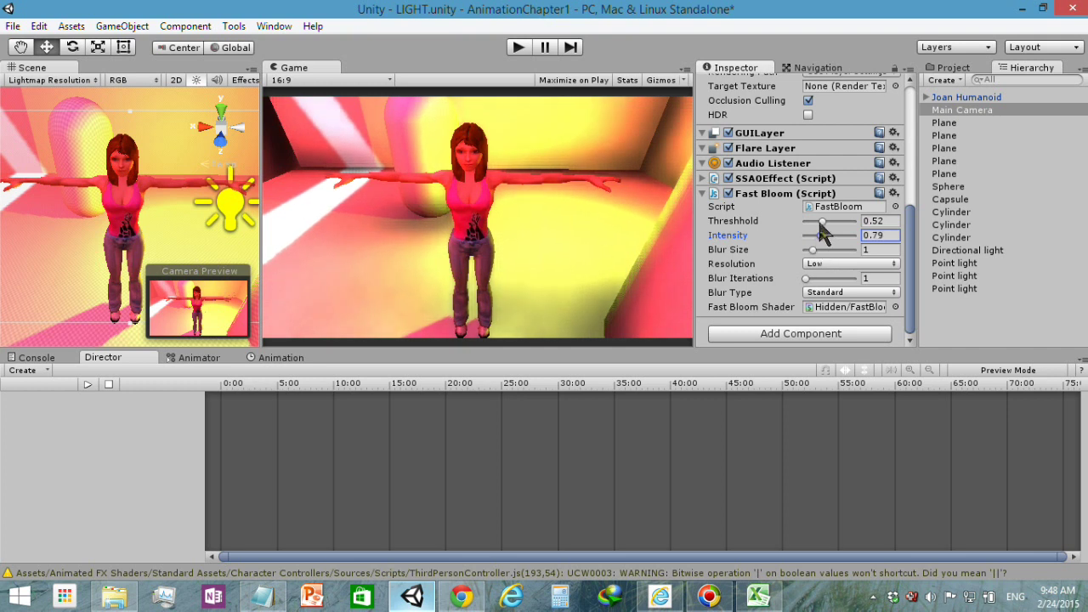
mouse_move(821, 224)
mouse_down()
mouse_move(840, 229)
mouse_move(812, 227)
mouse_up()
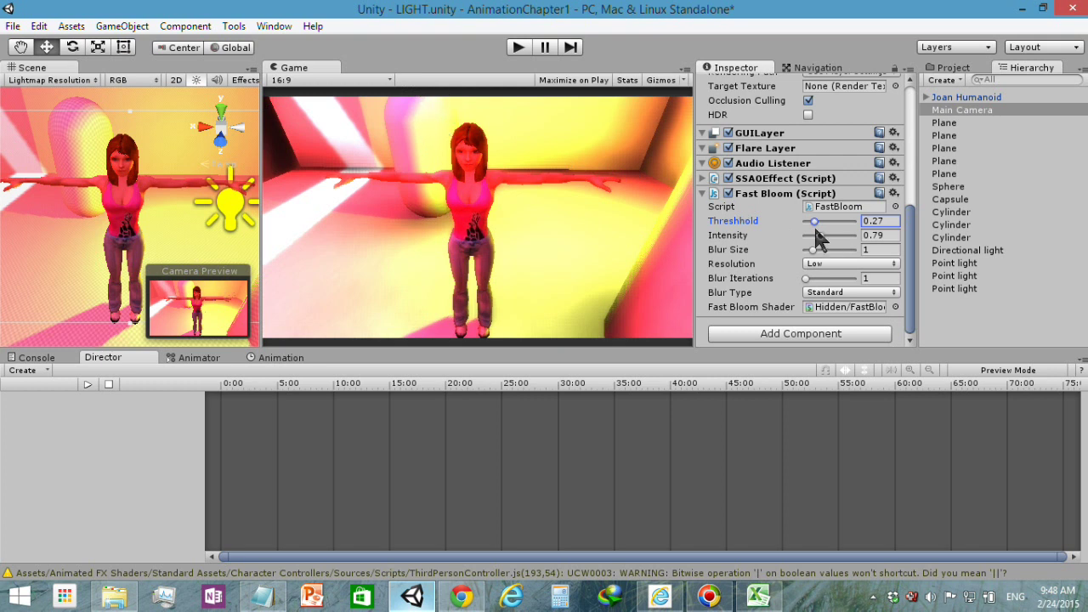
drag(815, 222, 805, 223)
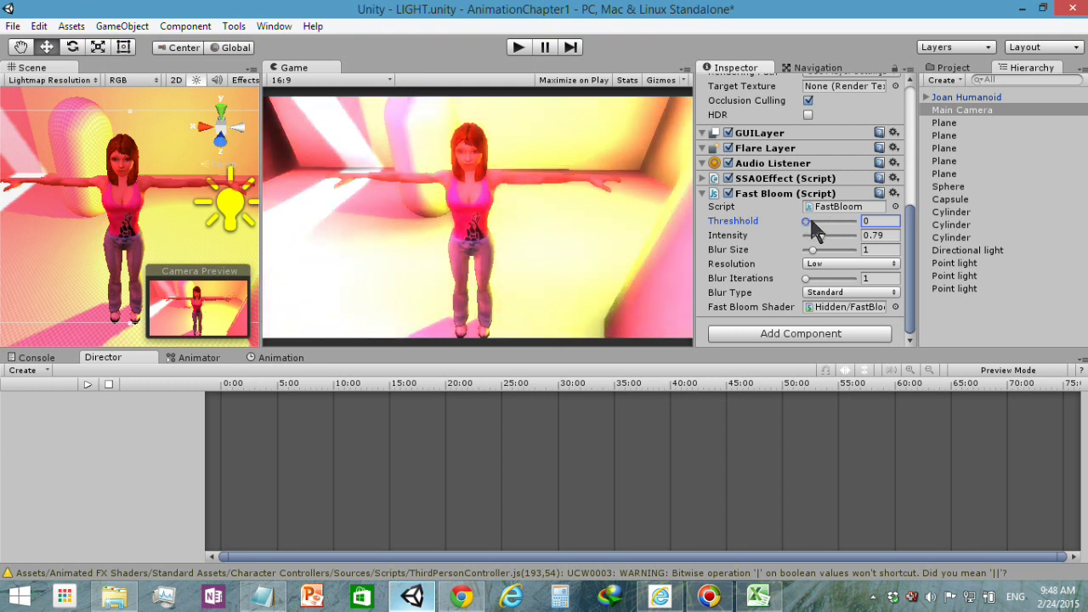
mouse_move(806, 221)
mouse_down()
mouse_move(827, 221)
mouse_move(804, 250)
mouse_move(861, 251)
mouse_move(813, 259)
mouse_up()
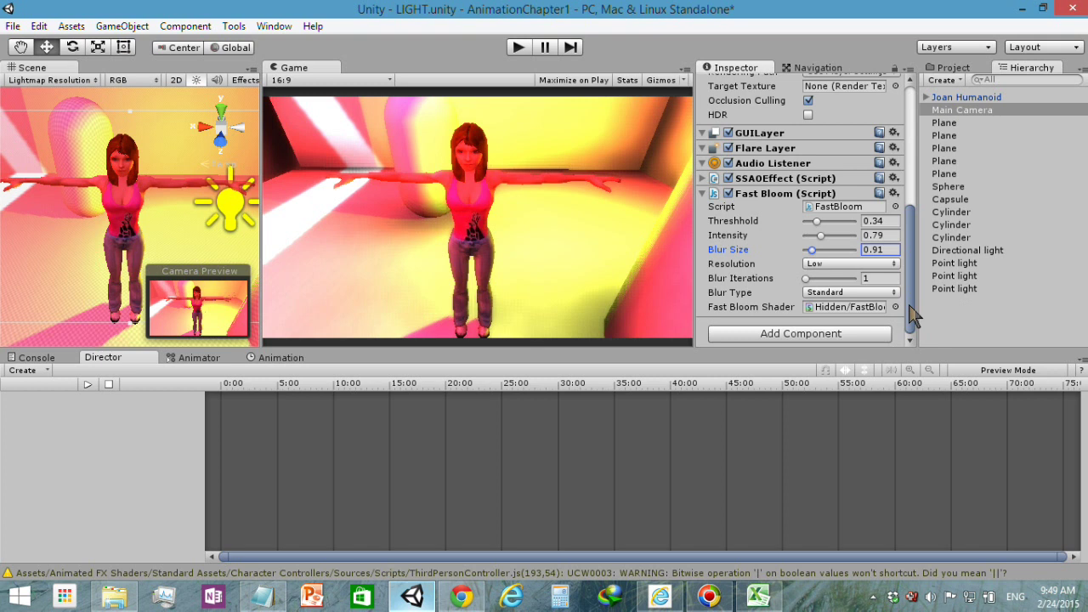
Set the Fast Bloom Resolution to High.
click(872, 263)
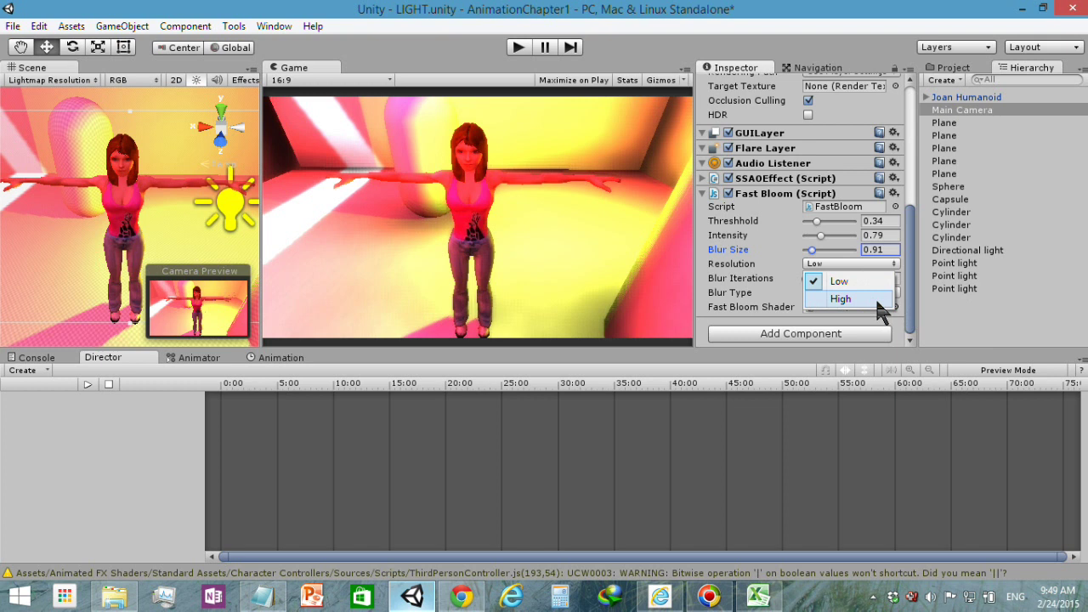
click(876, 302)
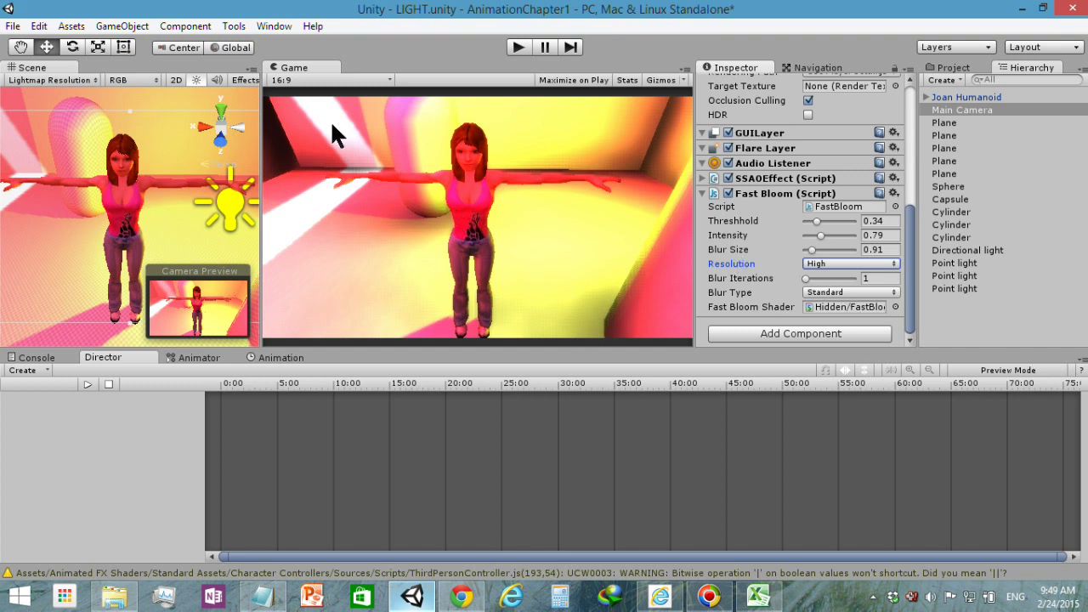
click(167, 26)
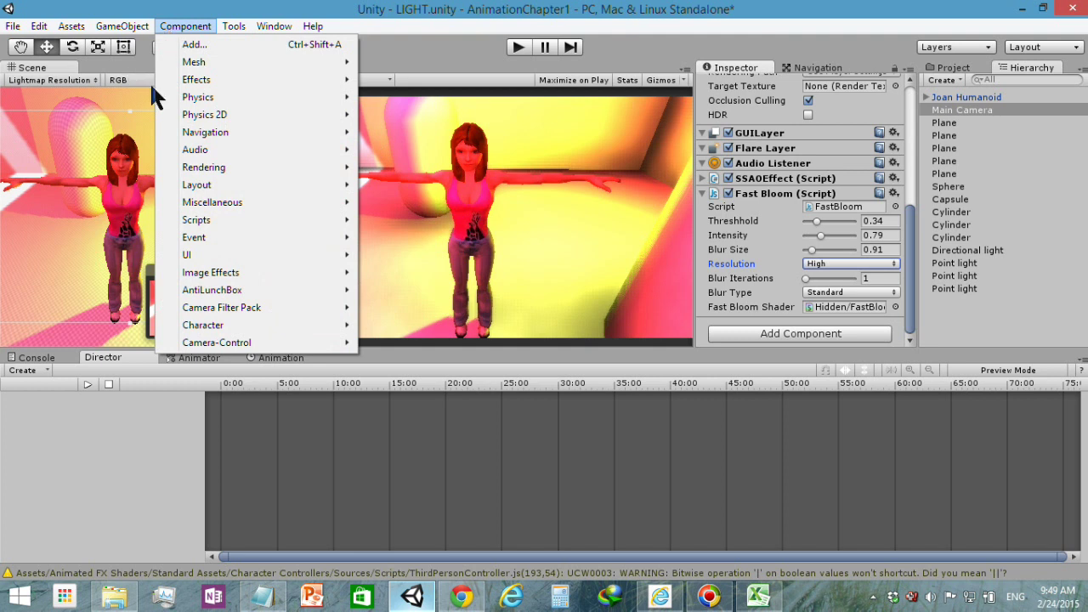
Add Image Effects > Bloom and Glow > Glow to the Main Camera as a Glow Effect script.
mouse_move(252, 170)
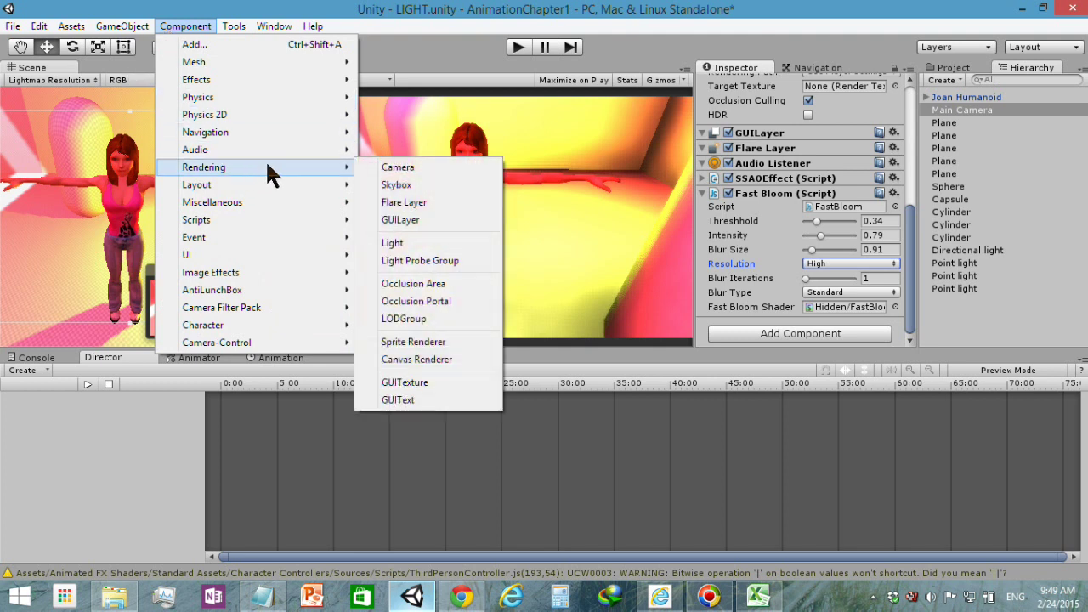
mouse_move(276, 271)
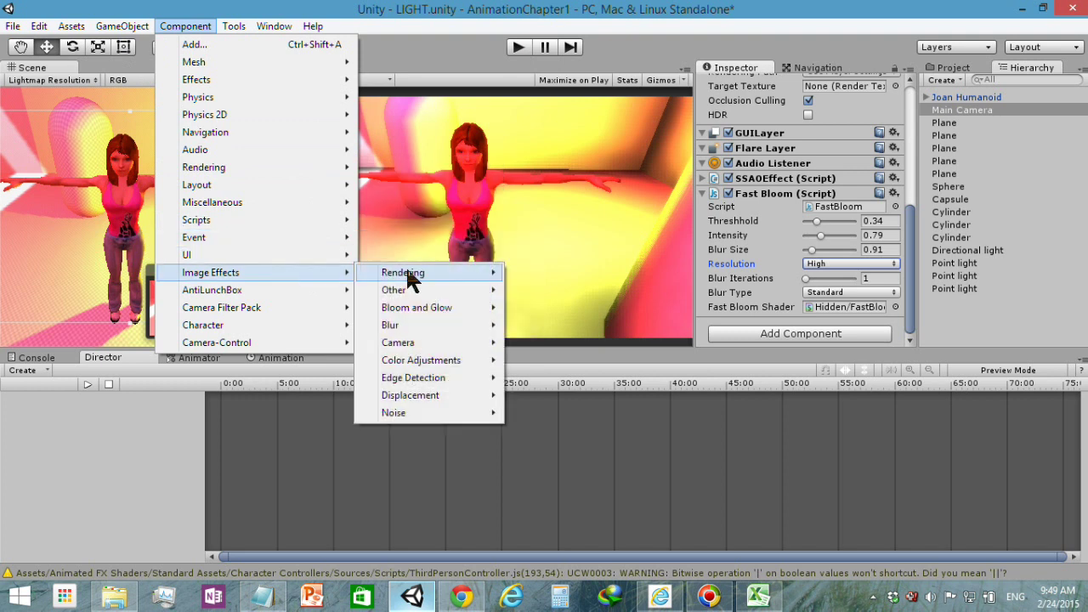
mouse_move(449, 307)
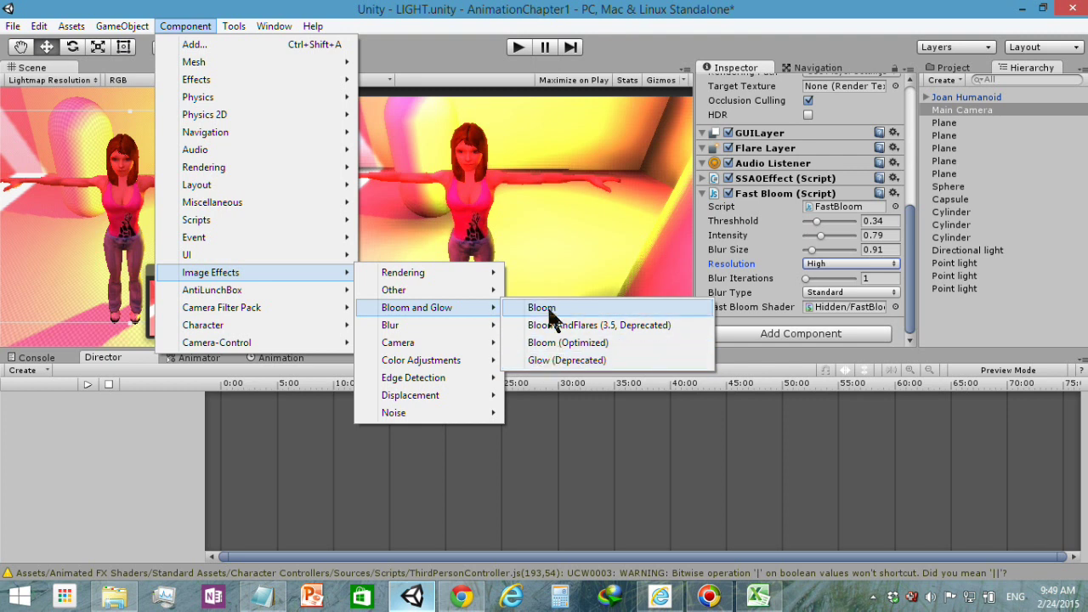
click(543, 359)
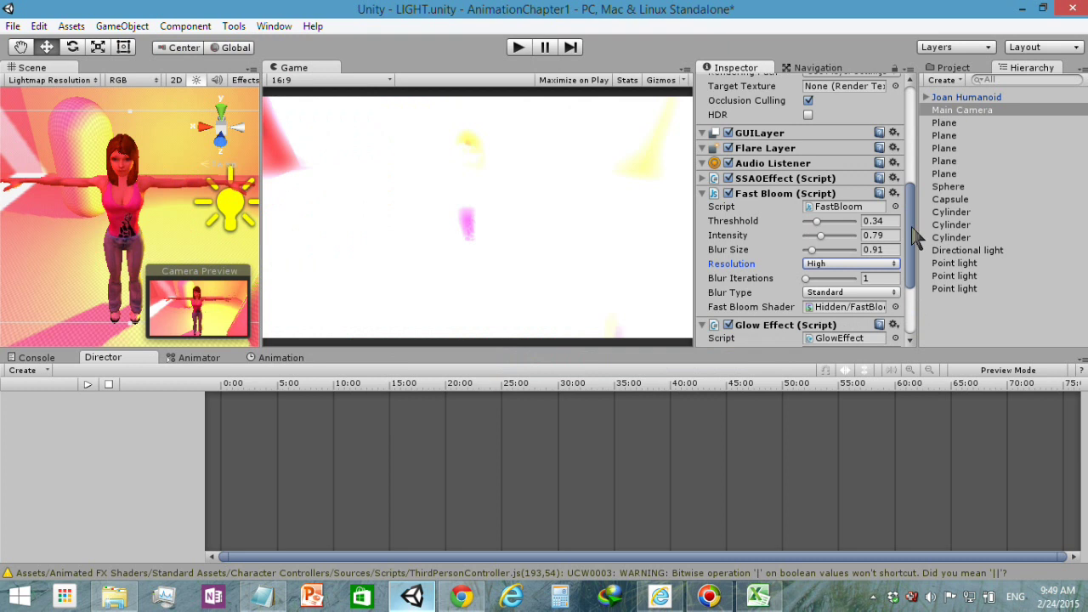
drag(912, 238, 946, 332)
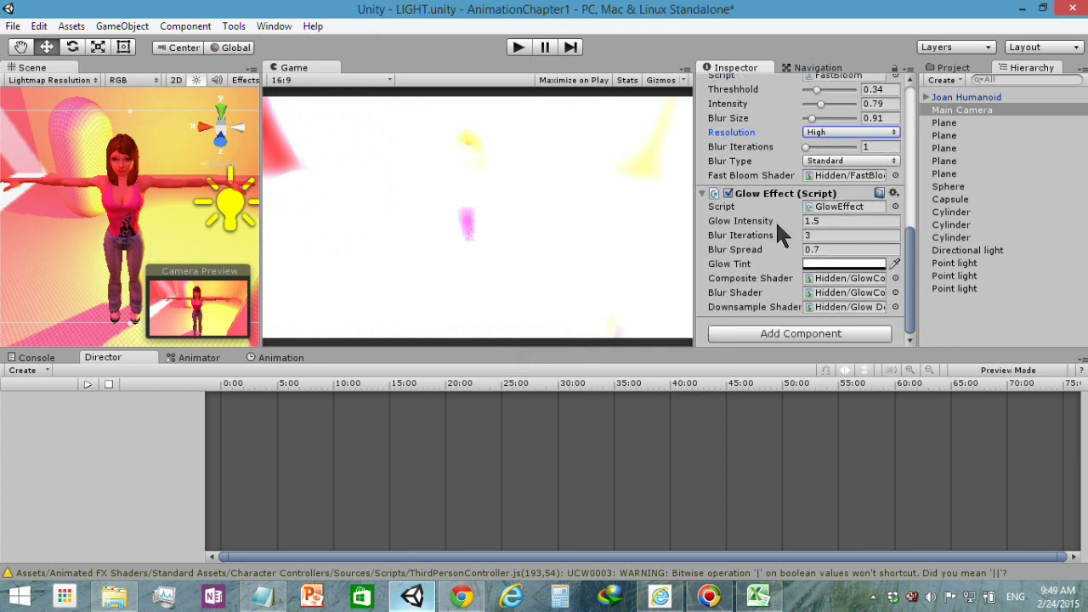
Set Glow intensity and blur iterations to 0, blur spread 0.56, and tint it red (236, 38, 38).
drag(775, 219, 730, 229)
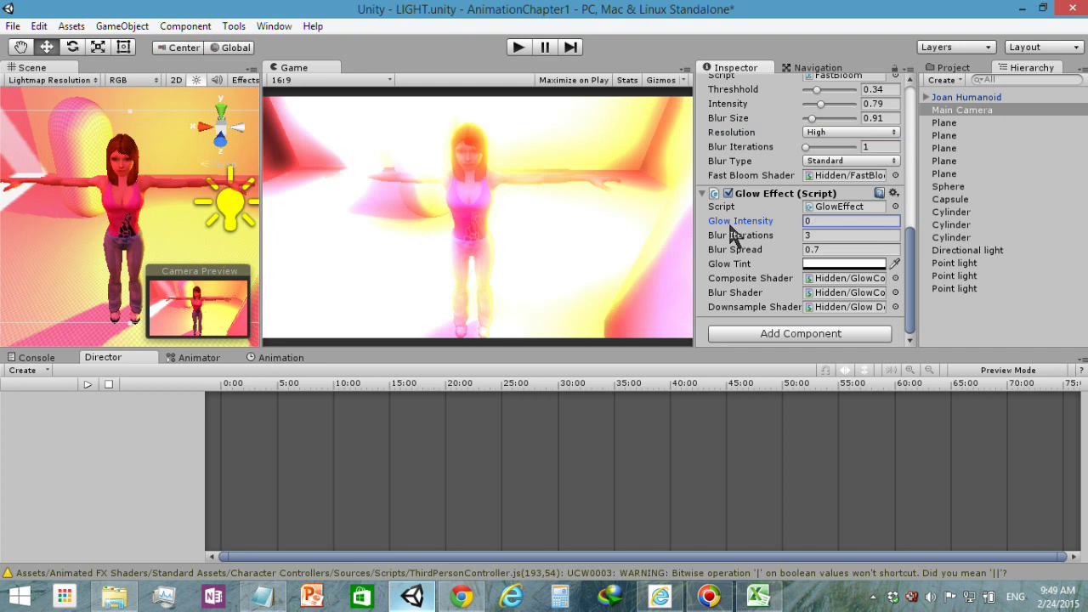
mouse_move(762, 233)
mouse_down()
mouse_move(748, 247)
mouse_move(775, 245)
mouse_move(765, 257)
mouse_move(730, 261)
mouse_up()
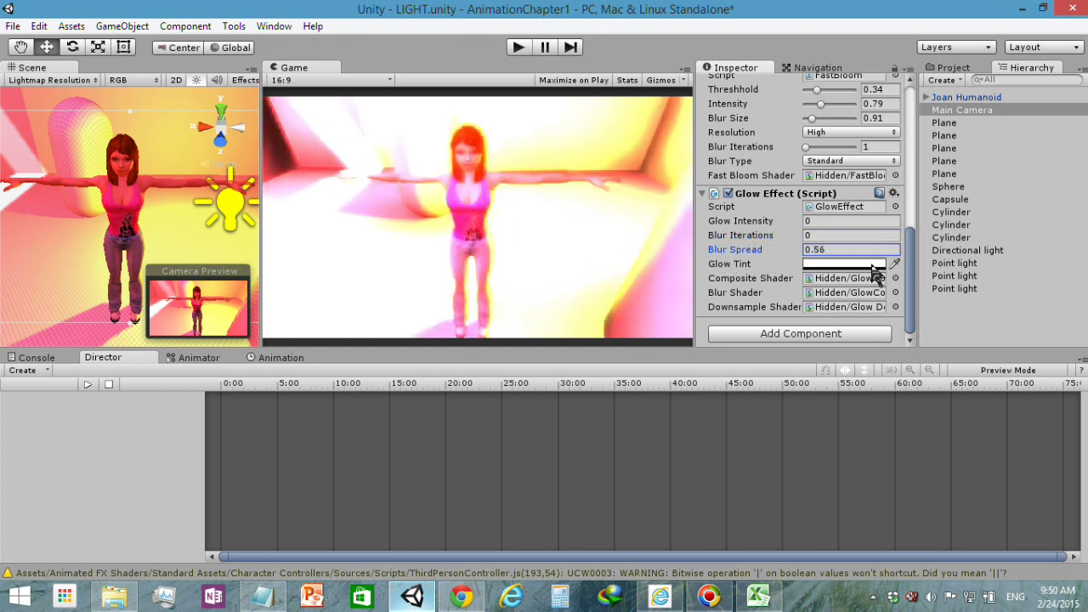
click(876, 270)
click(517, 134)
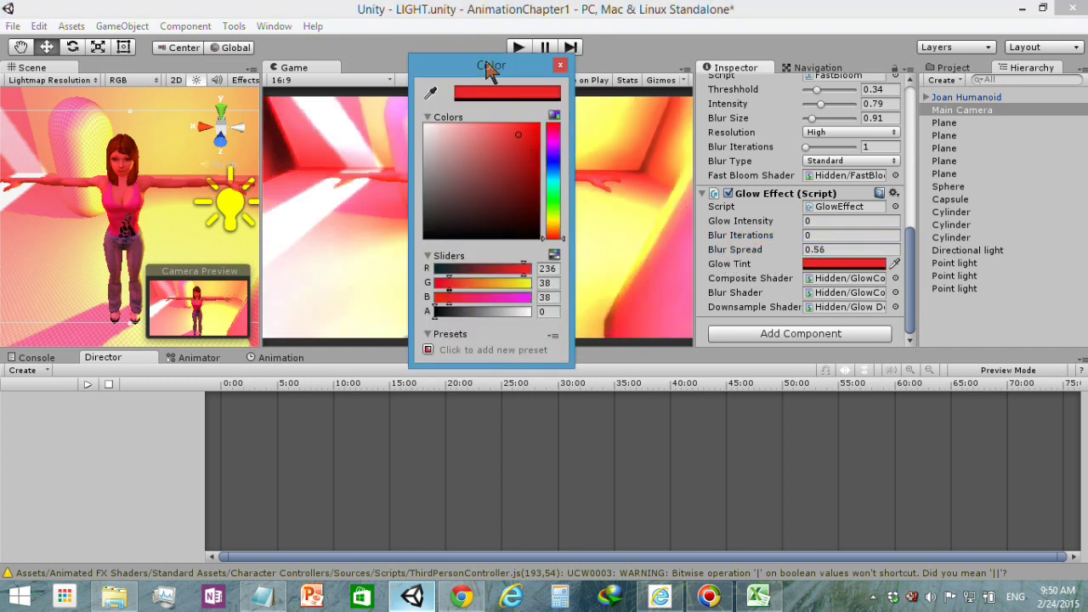
Make the Glow Tint pure white (255, 255, 255), then minimise Unity to show the desktop.
drag(490, 70, 730, 95)
click(691, 193)
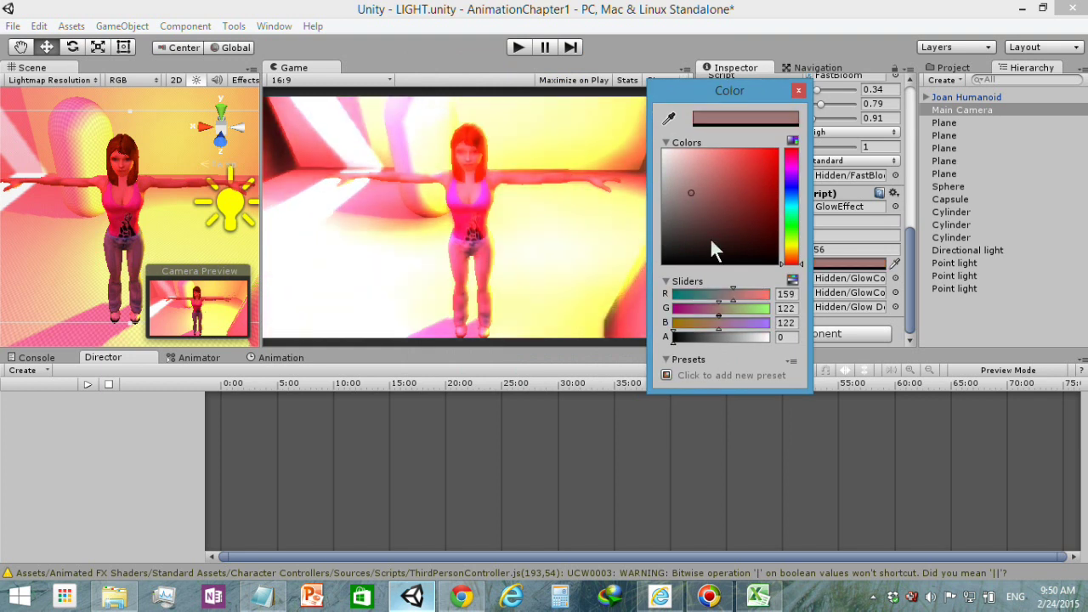
click(686, 151)
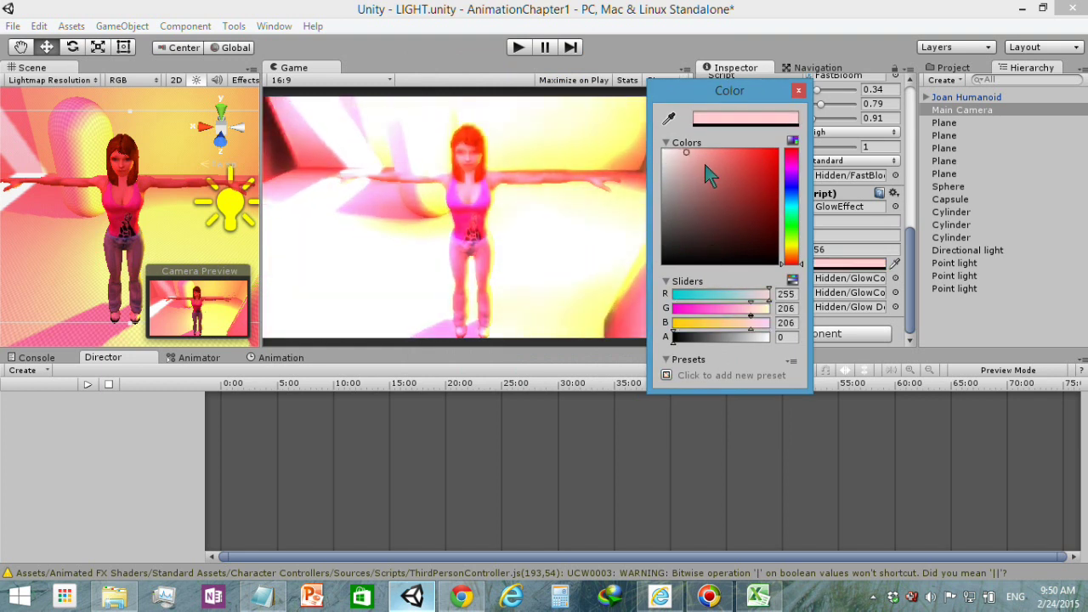
drag(692, 150, 662, 151)
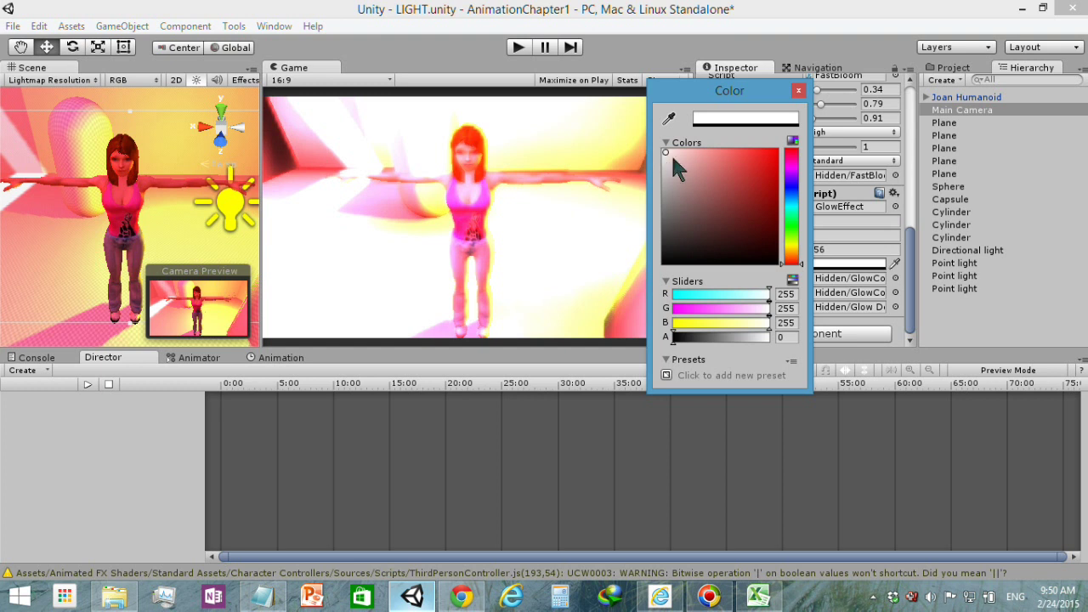
click(413, 596)
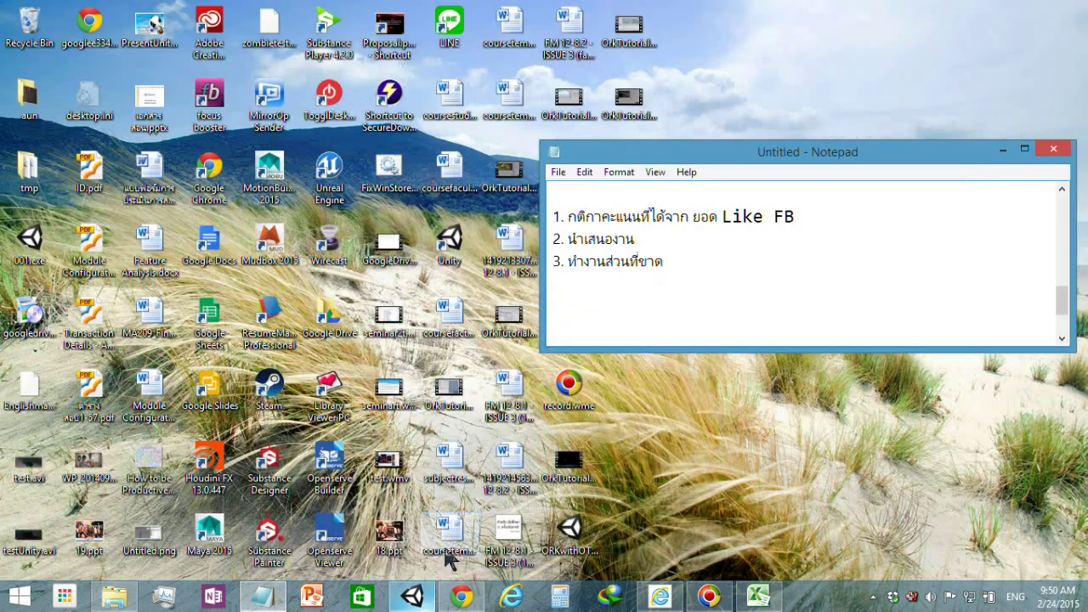
Switch to Chrome's Asset Store – Master Audio tab and scroll back to the top of the page.
click(413, 597)
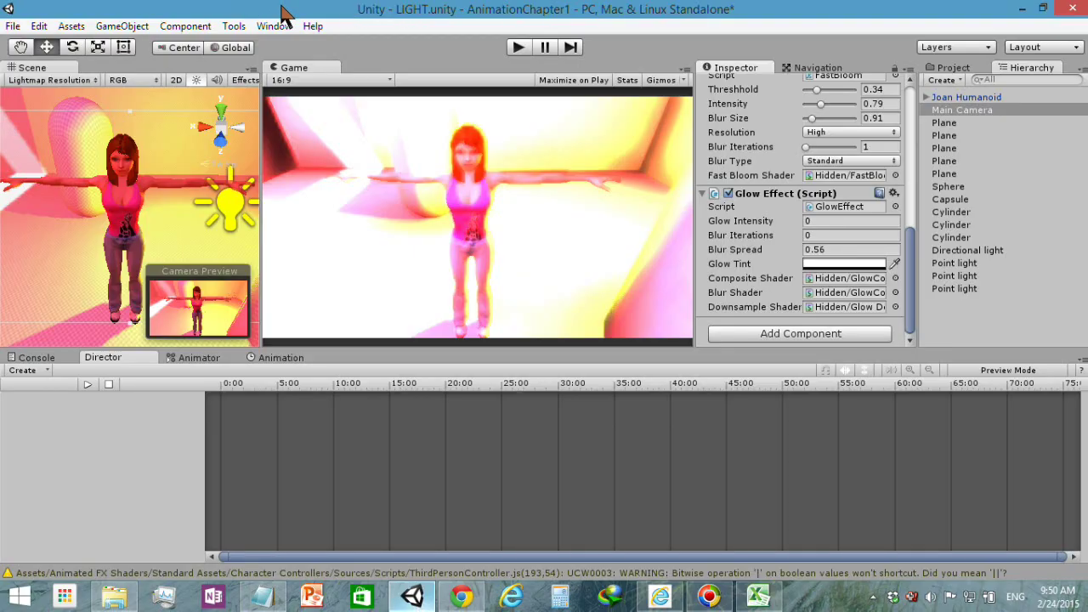
click(1021, 8)
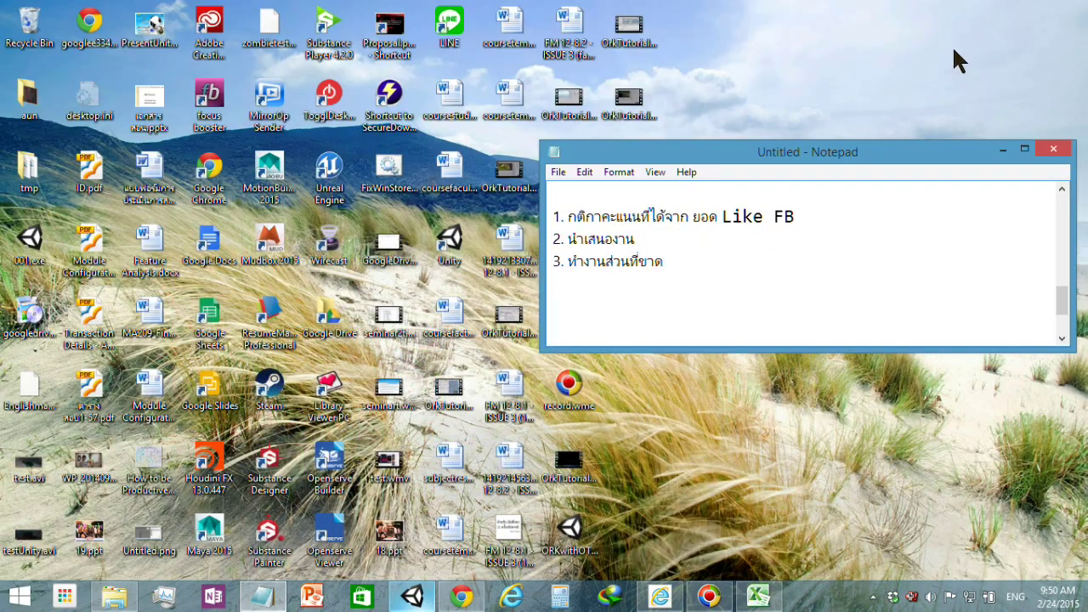
click(462, 597)
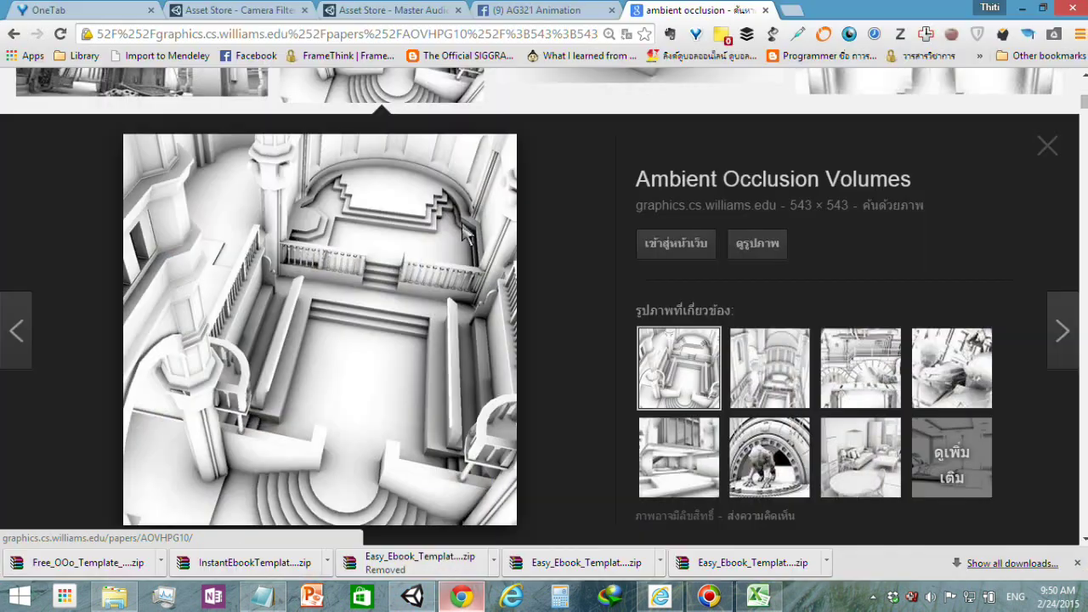
click(384, 15)
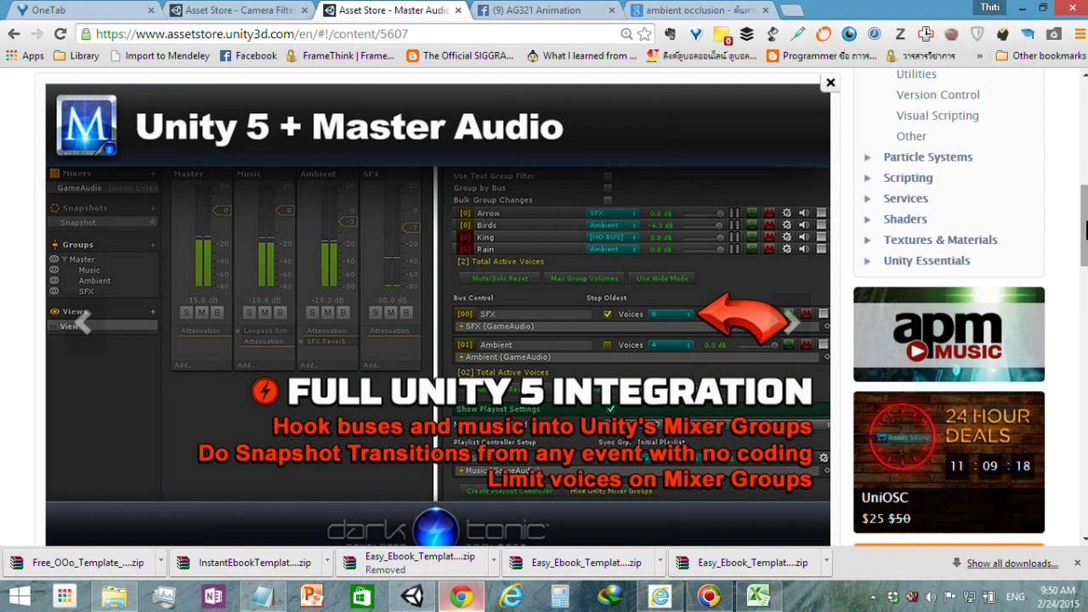
drag(1086, 228, 1077, 102)
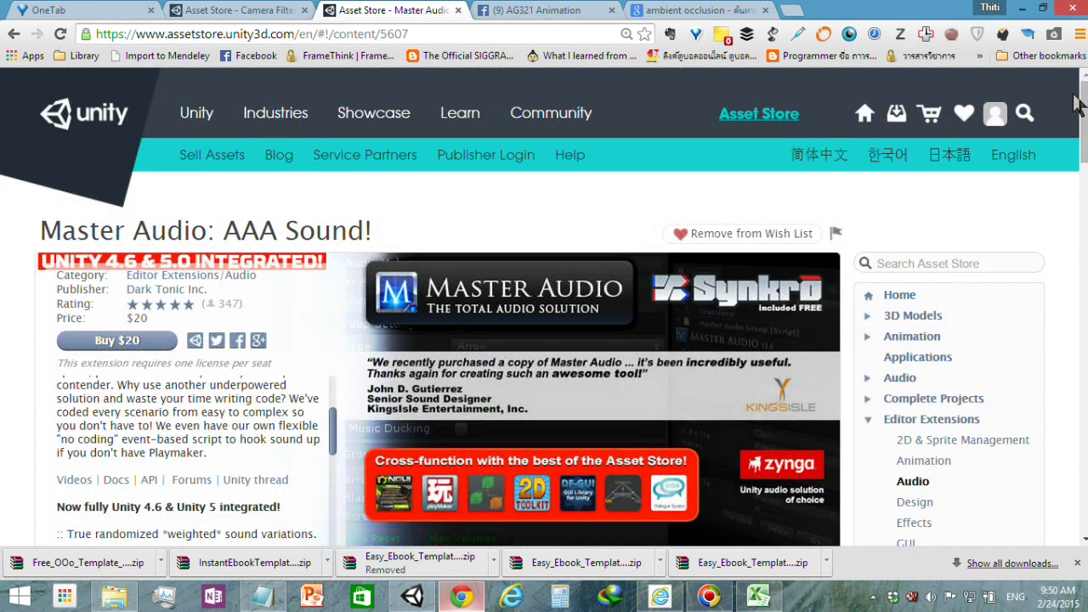
Search the downloaded packages for 'Amplify' and open the Amplify Color v1.4.2 page.
click(900, 111)
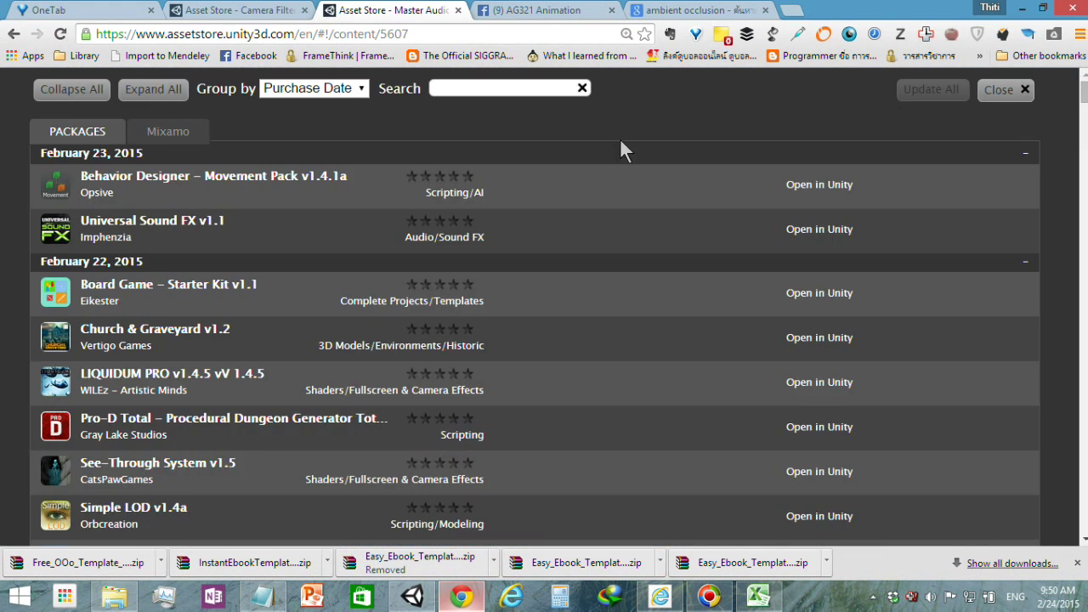
text(Am)
text(plify)
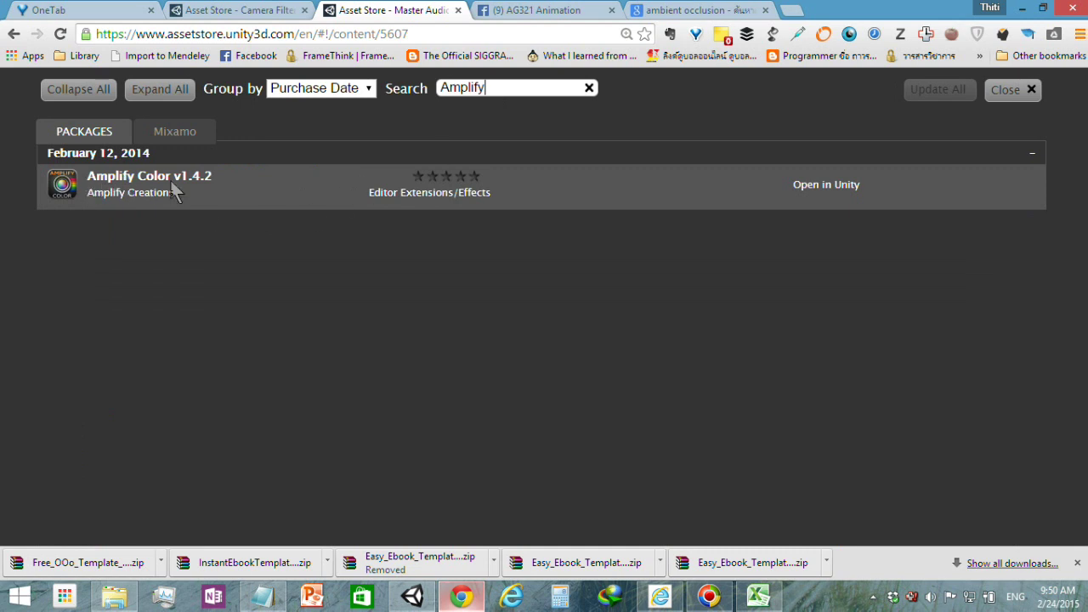
click(170, 181)
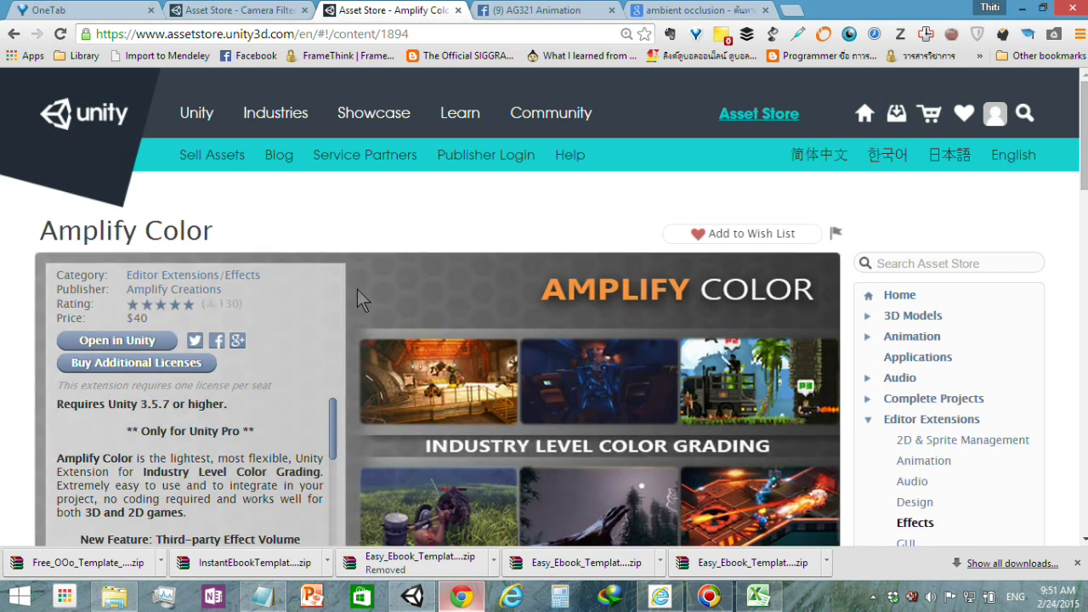
Scroll down the Amplify Color page and enlarge the third screenshot, Amplify Color Volumes.
scroll(357, 289, down, 2)
scroll(308, 293, down, 1)
scroll(308, 285, down, 1)
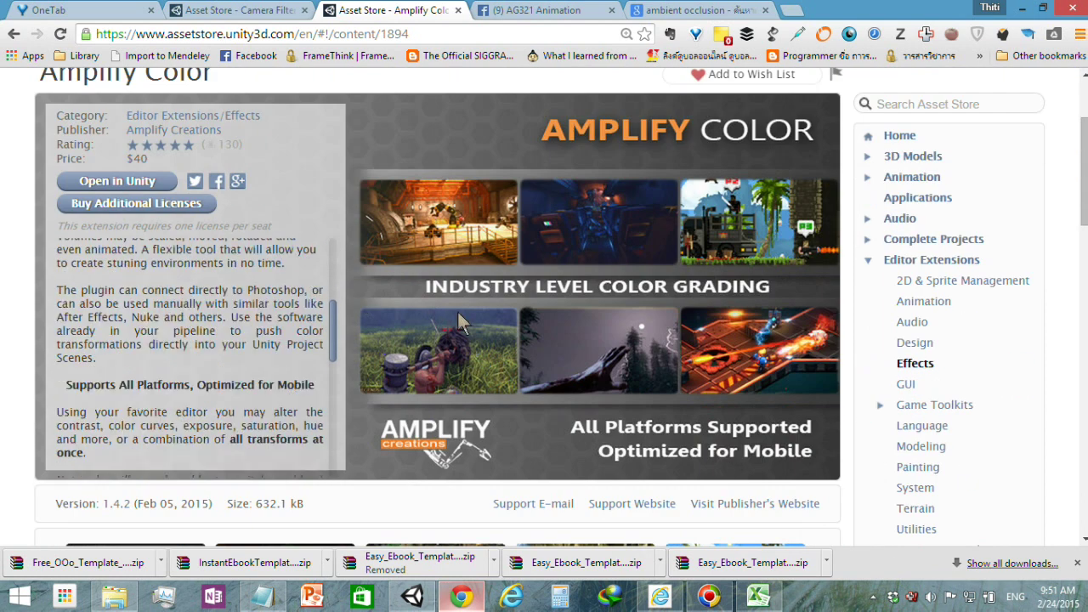
scroll(457, 309, down, 4)
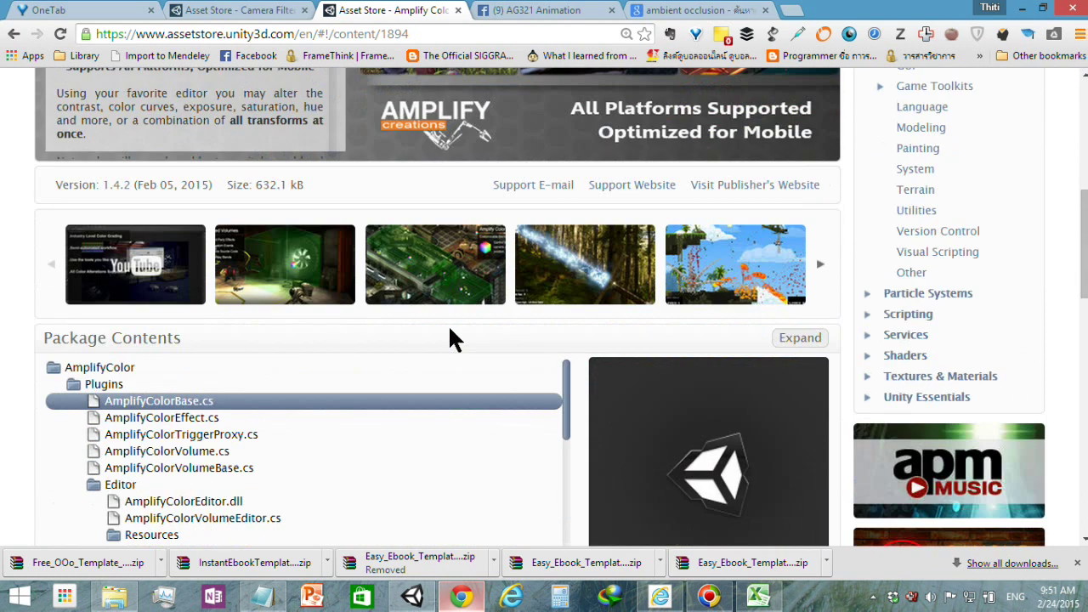
click(422, 279)
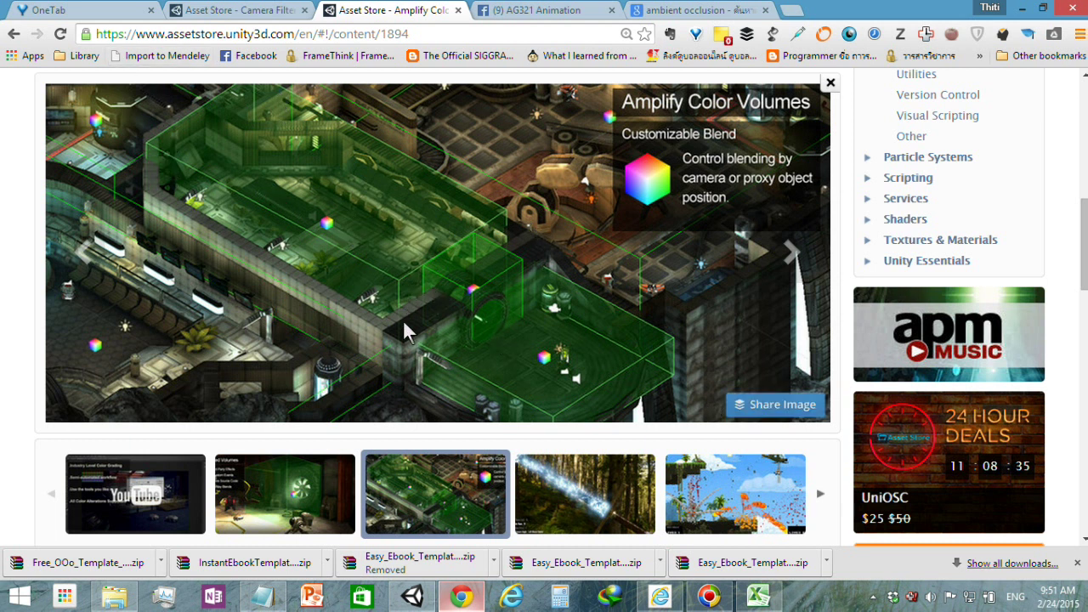
View the glowing sword, pixel-art, red cave, forest battle and sunset coast screenshots.
click(590, 510)
scroll(597, 453, down, 1)
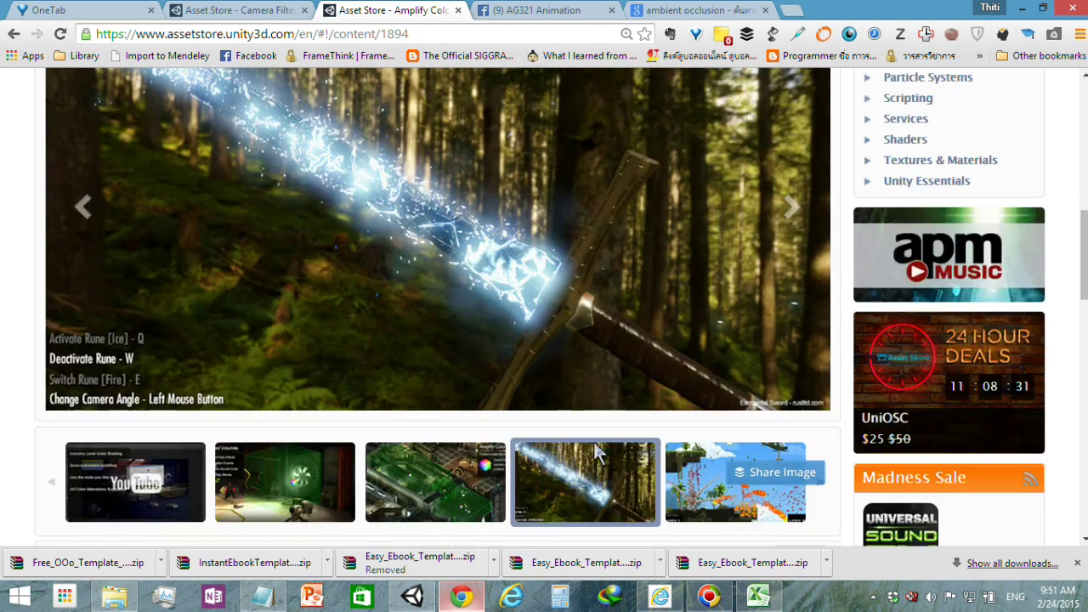
click(801, 515)
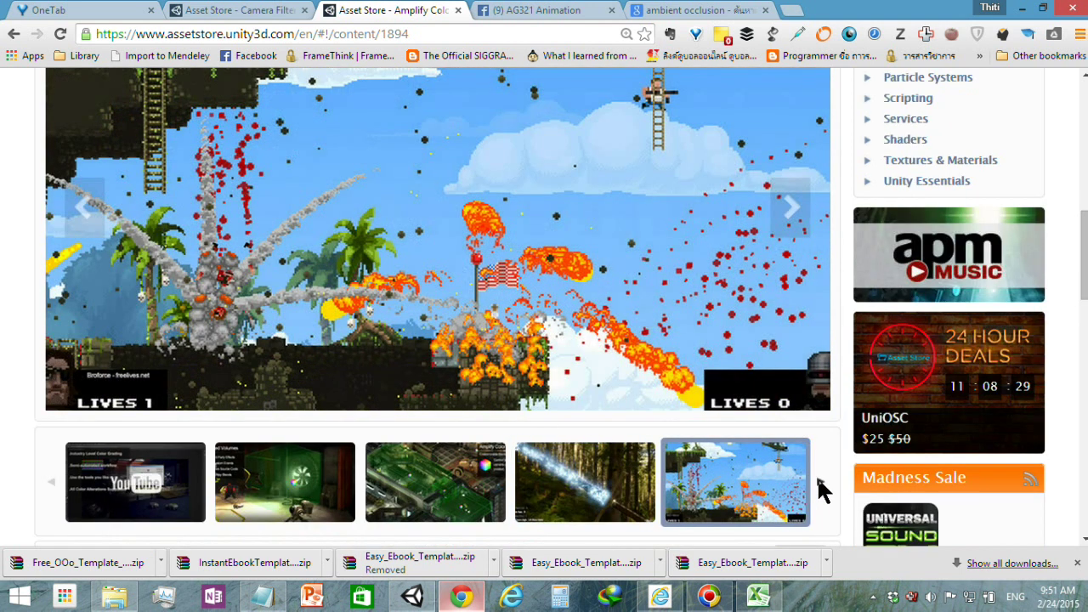
click(820, 491)
click(820, 491)
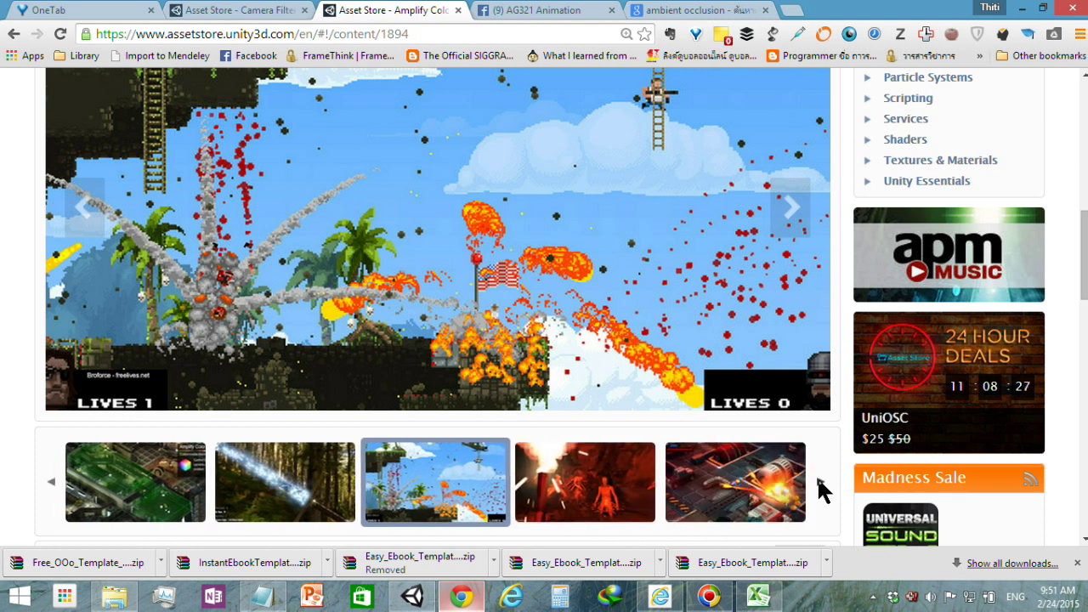
click(820, 491)
click(820, 491)
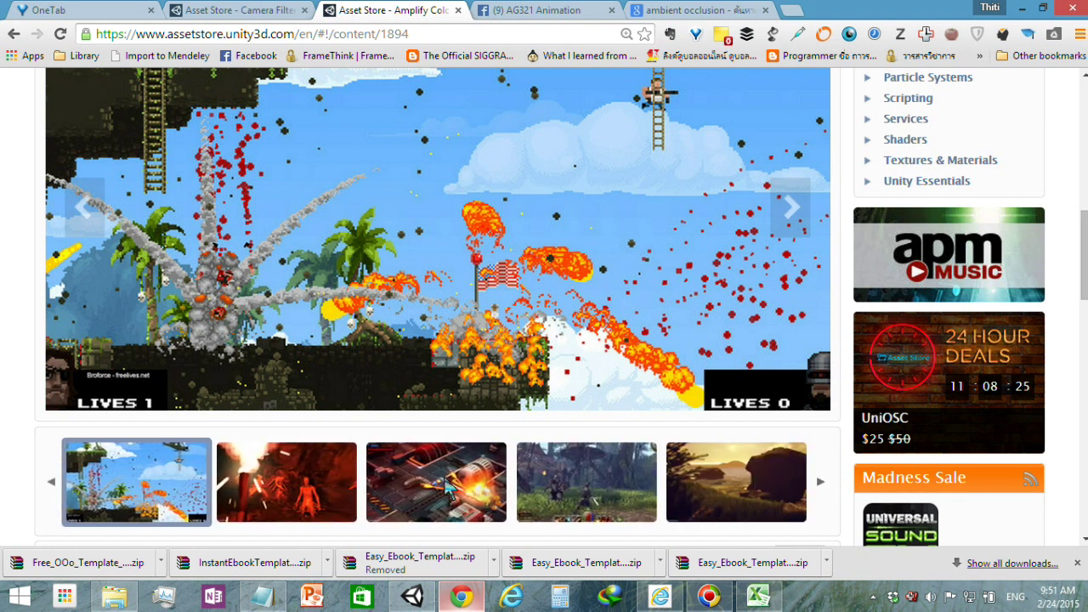
click(280, 465)
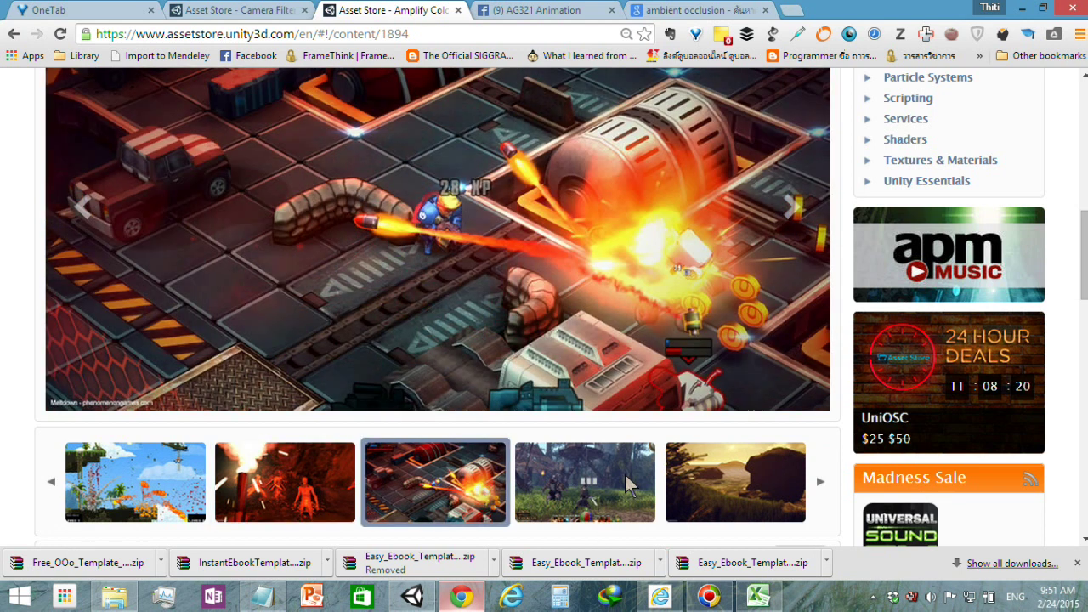
click(624, 471)
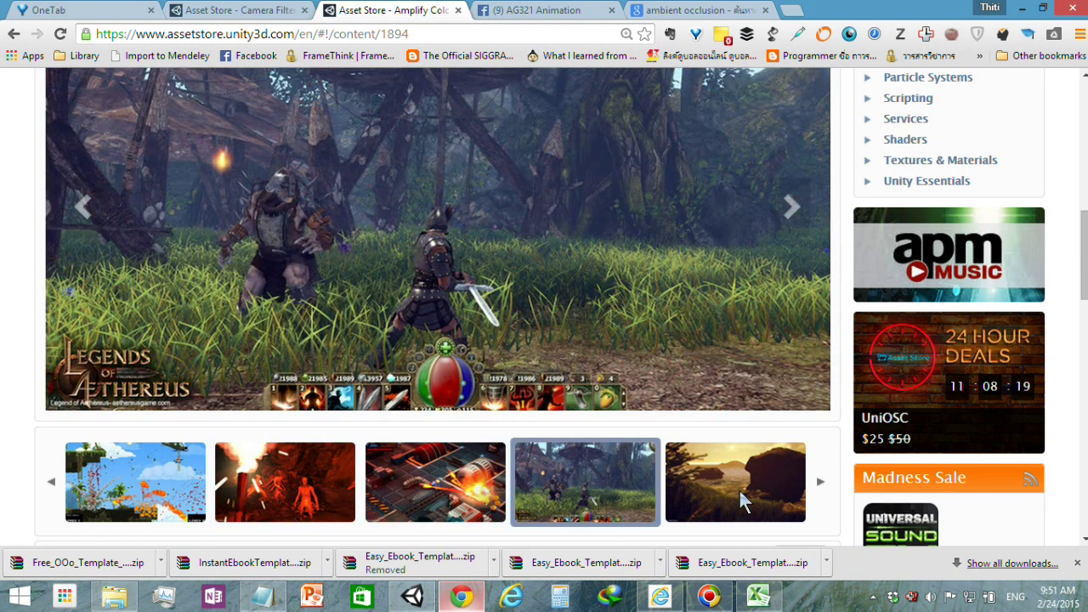
click(741, 493)
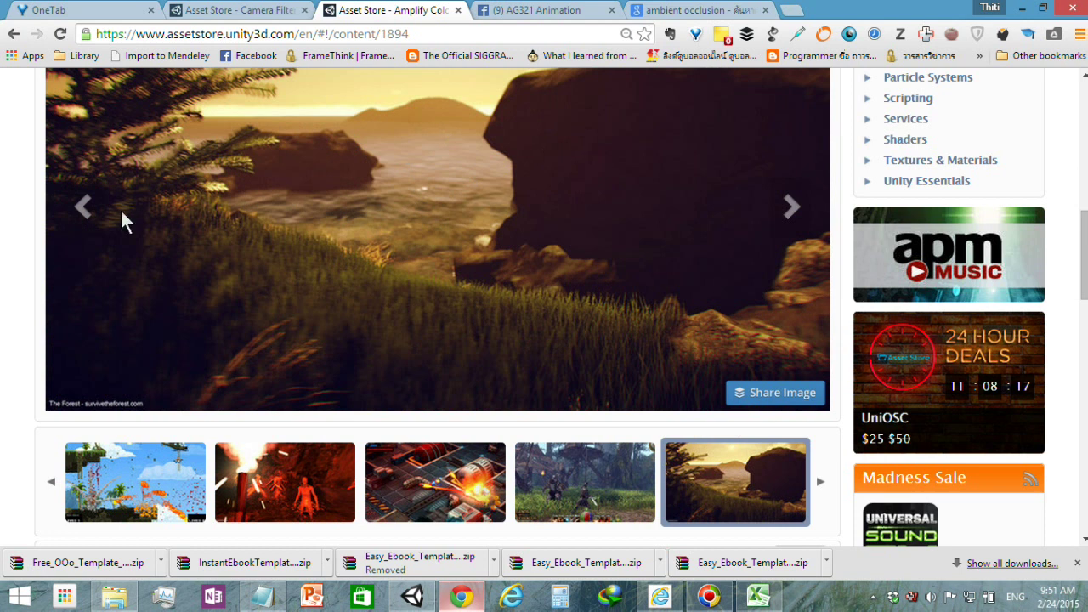
Advance the thumbnail strip to its end and view the sunlit interior room screenshot.
scroll(587, 263, up, 3)
scroll(485, 332, down, 3)
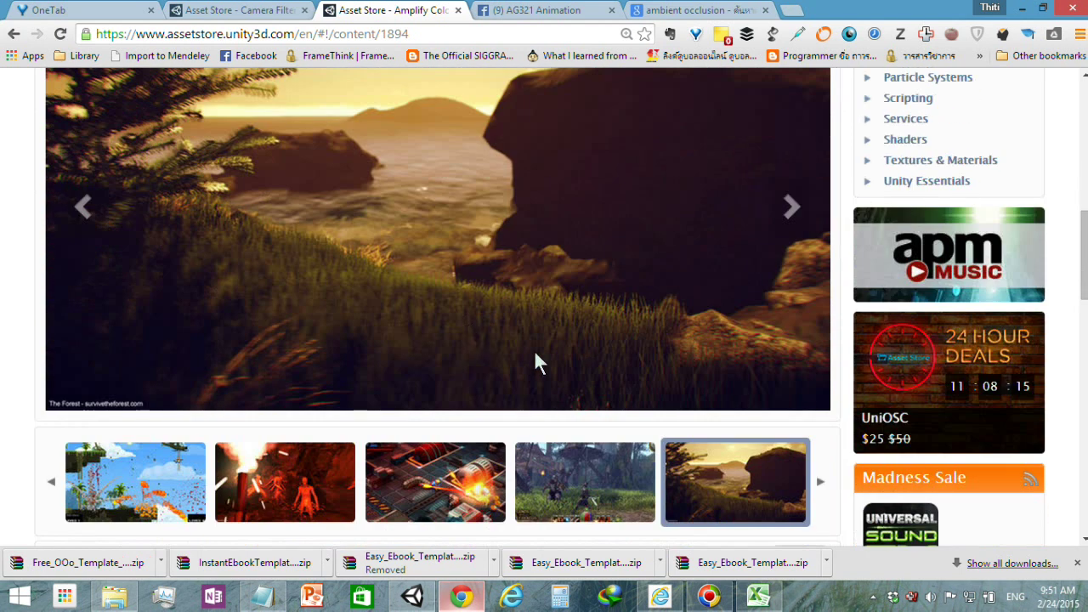
click(822, 481)
click(822, 480)
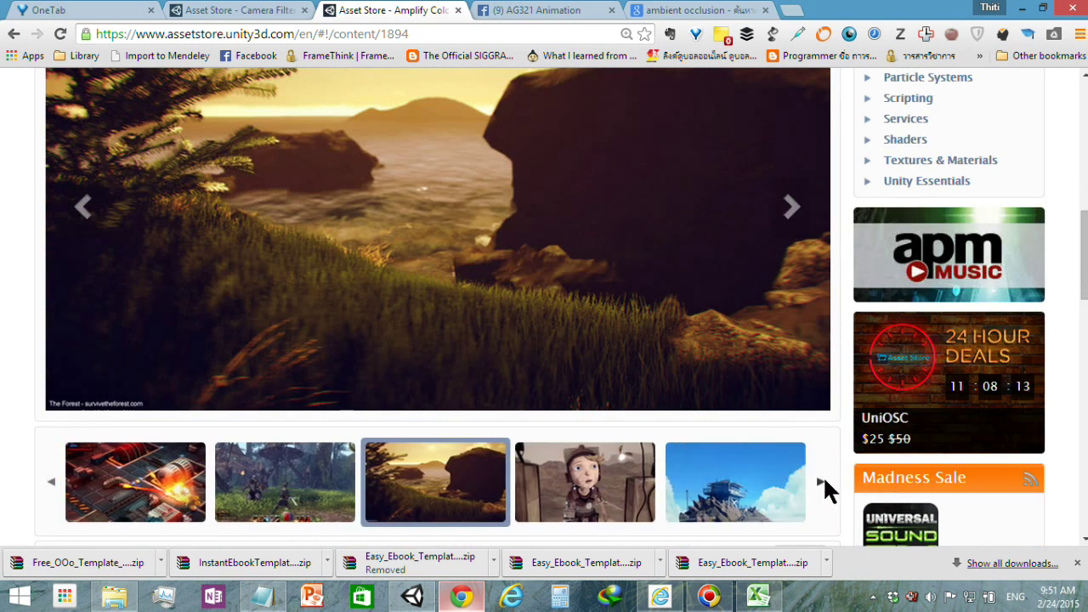
click(823, 478)
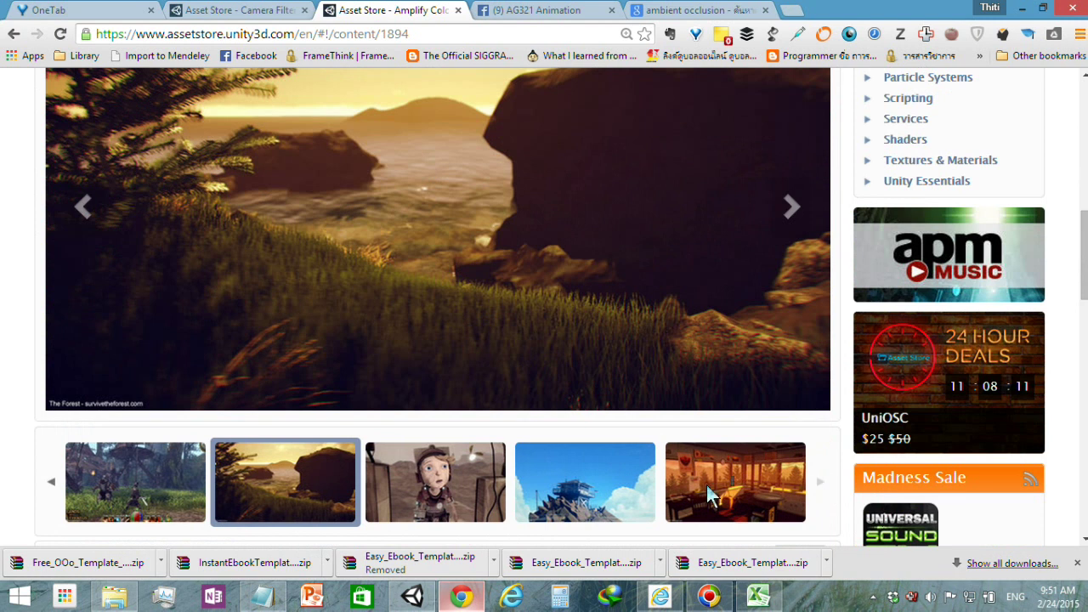
click(709, 496)
scroll(517, 298, up, 4)
scroll(478, 298, up, 2)
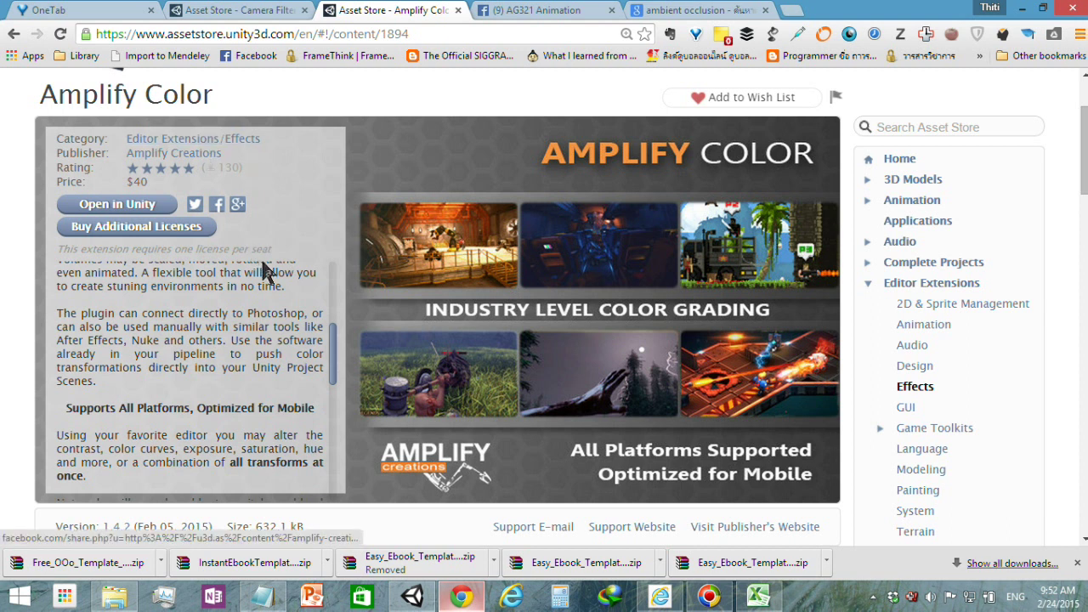
Scroll down to the package contents and return the strip to the glowing sword screenshot.
scroll(263, 269, down, 1)
scroll(259, 270, down, 2)
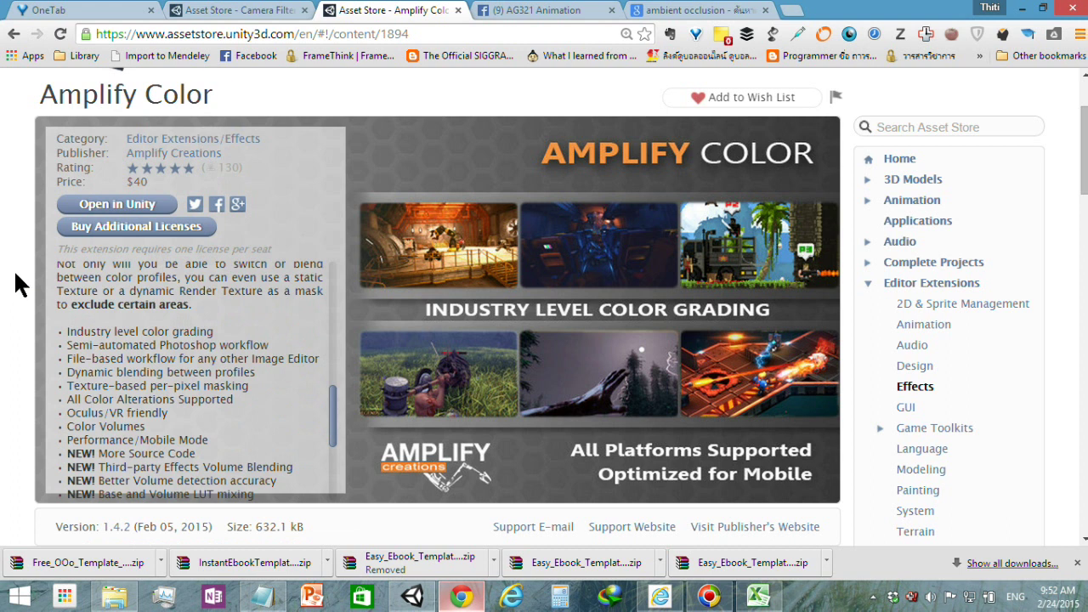
scroll(19, 285, down, 3)
scroll(18, 284, down, 5)
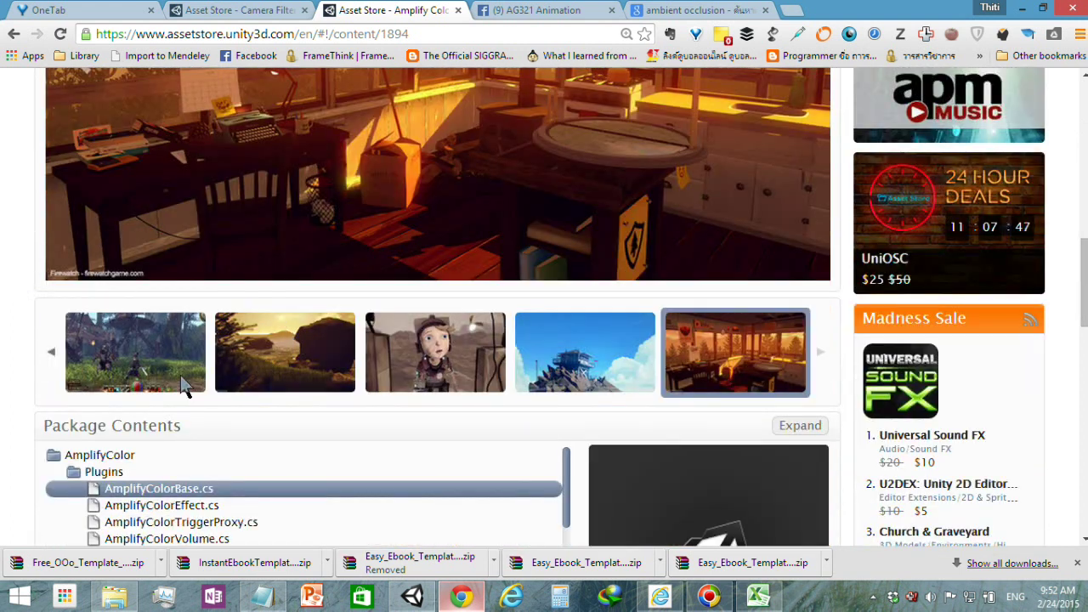
click(48, 349)
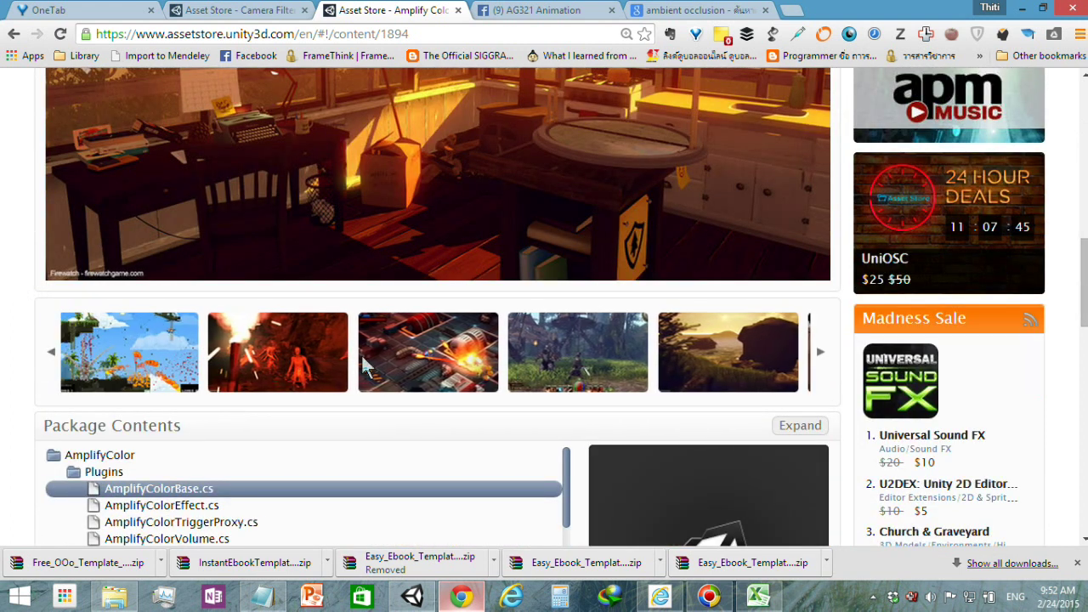
click(276, 367)
click(93, 342)
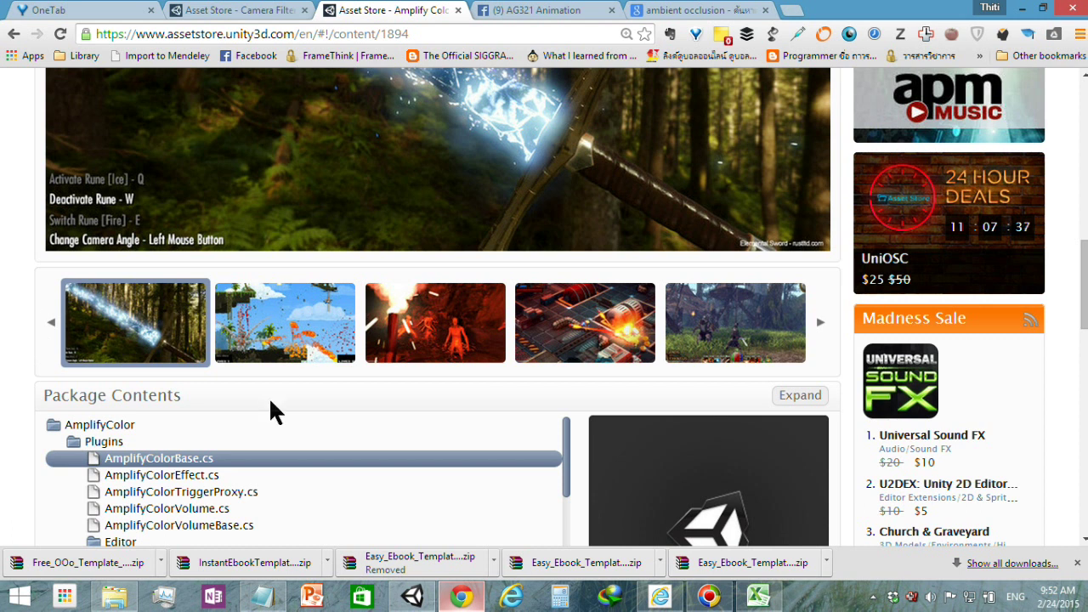
Return to Unity, narrow the game preview slightly, and scroll through the Main Camera's Inspector.
click(460, 597)
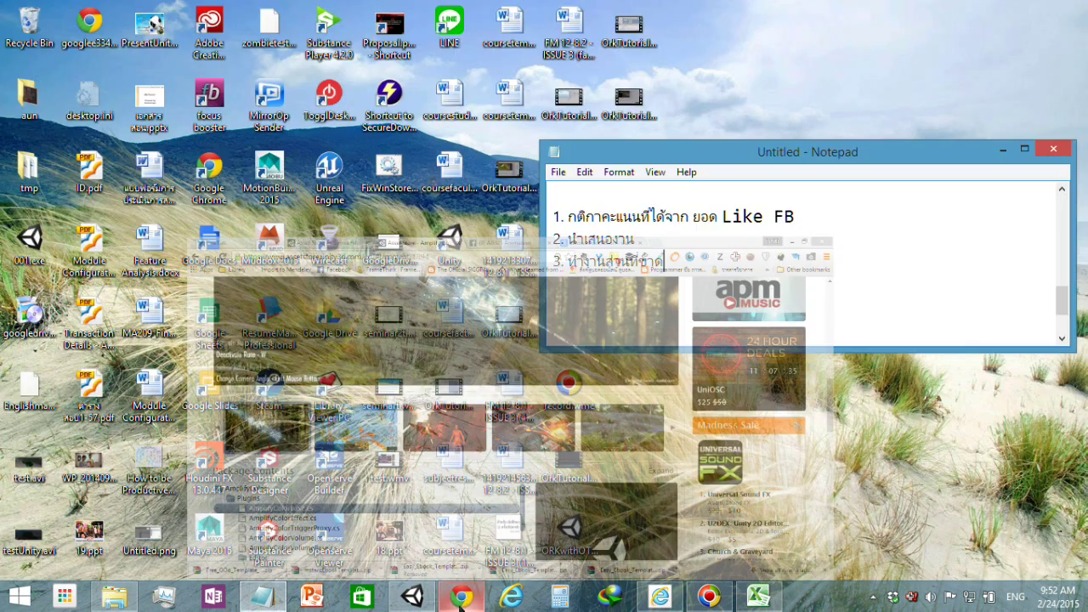
click(412, 597)
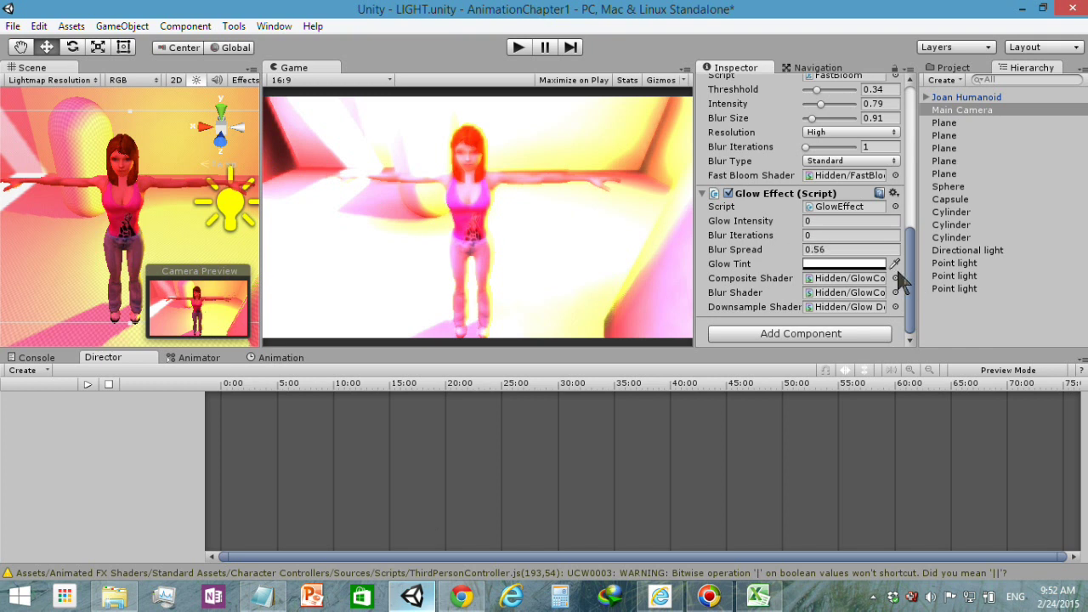
drag(918, 285, 907, 285)
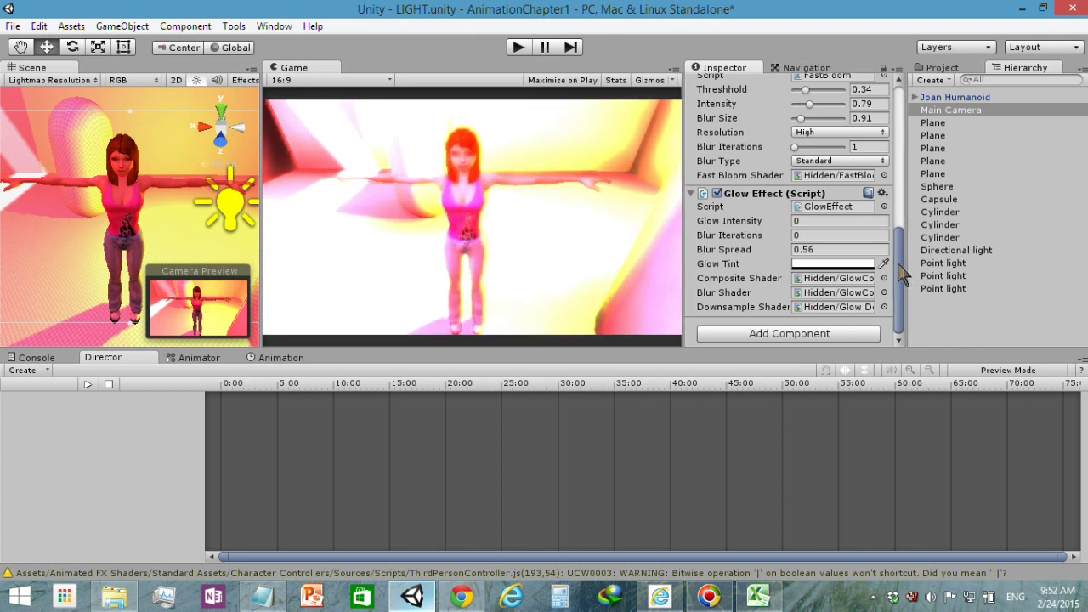
scroll(882, 215, up, 3)
scroll(880, 200, up, 3)
scroll(875, 185, up, 3)
scroll(876, 184, up, 3)
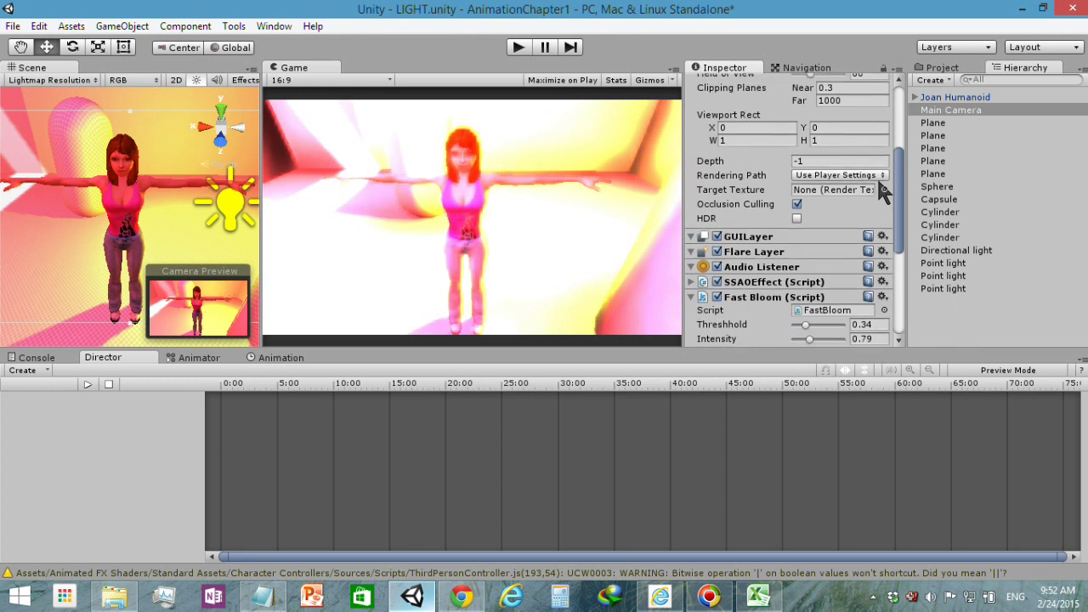
scroll(882, 170, up, 2)
scroll(878, 149, up, 2)
scroll(879, 145, up, 2)
scroll(880, 142, up, 2)
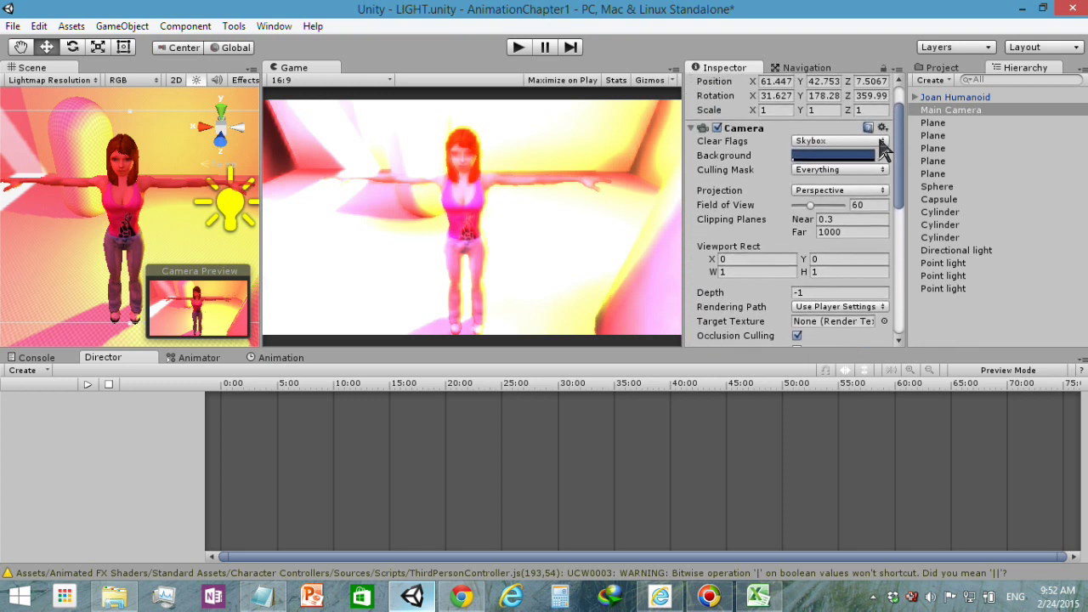
scroll(884, 149, up, 2)
scroll(884, 136, up, 2)
scroll(884, 128, down, 2)
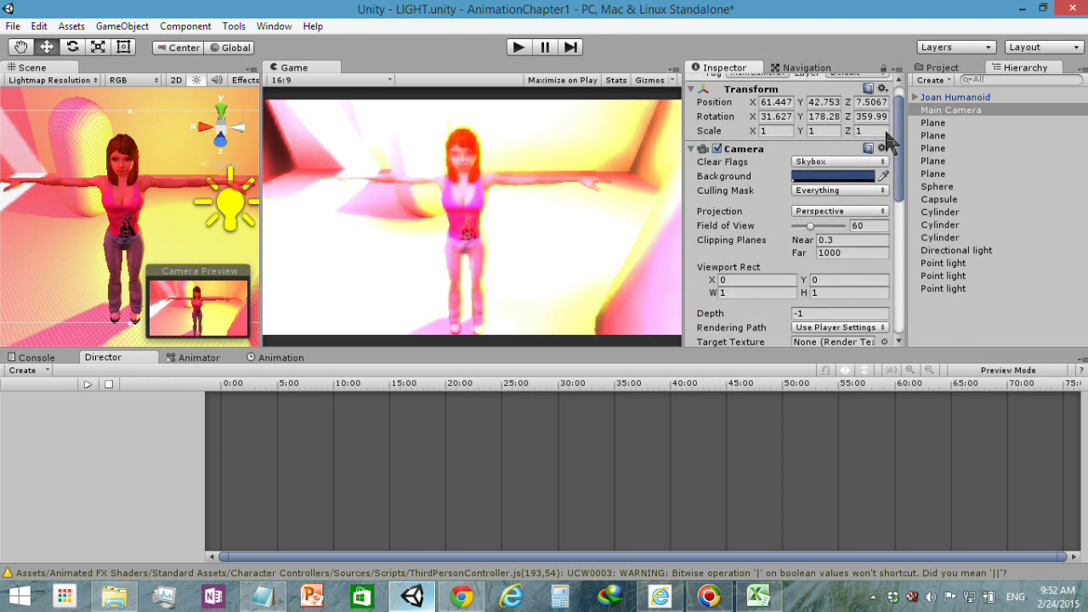
scroll(888, 136, down, 2)
scroll(891, 145, down, 1)
scroll(891, 159, down, 1)
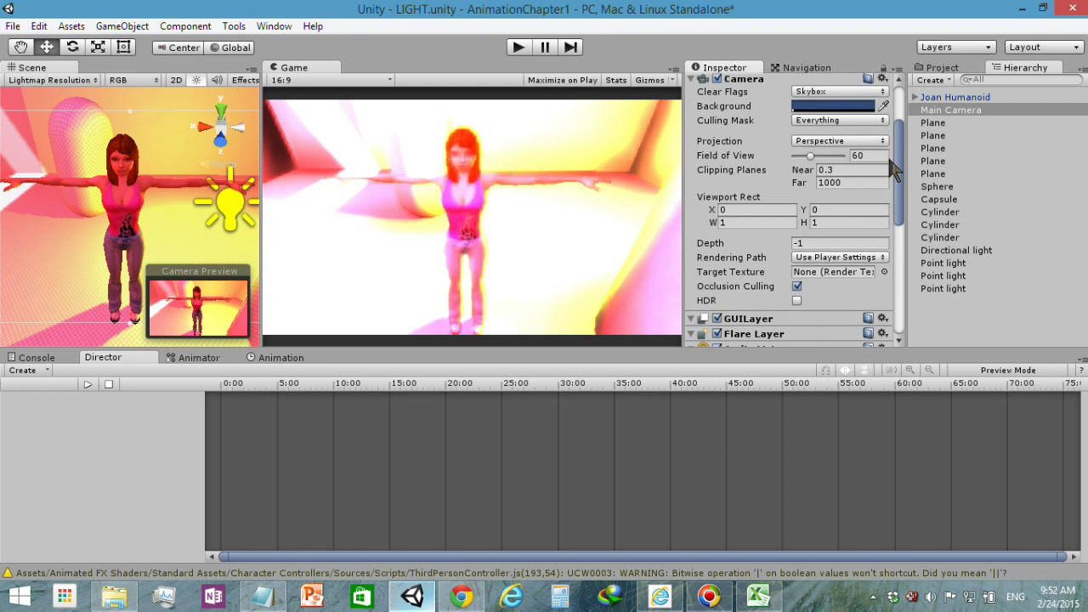
scroll(901, 170, down, 1)
scroll(901, 179, down, 3)
scroll(904, 238, down, 3)
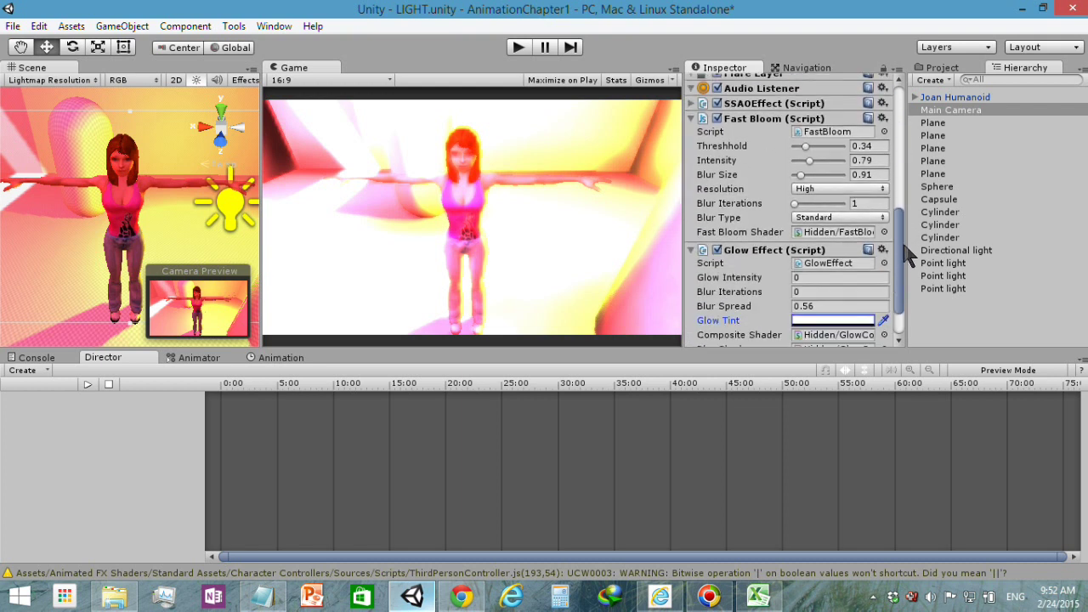
scroll(907, 255, down, 1)
scroll(904, 263, down, 1)
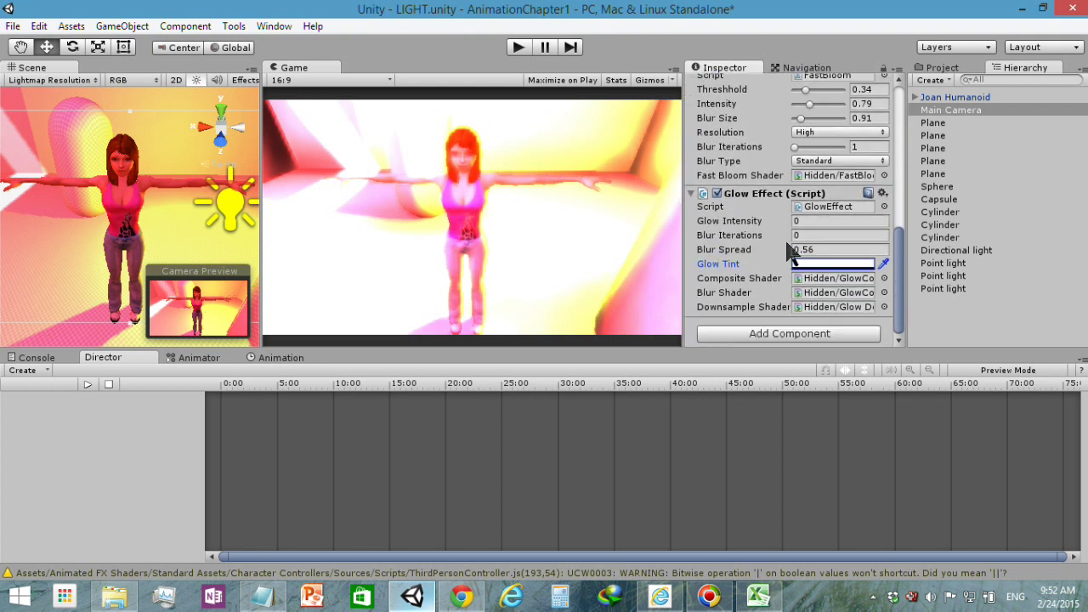
Show the Component > Image Effects > Camera list with Camera Motion Blur and Depth of Field.
click(186, 26)
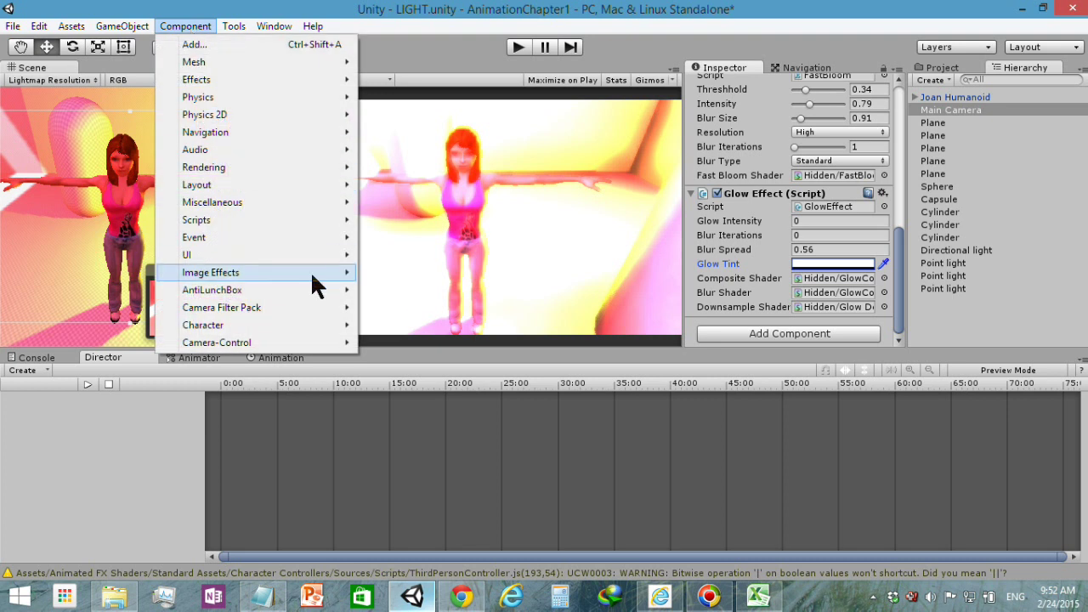
mouse_move(305, 273)
mouse_move(446, 343)
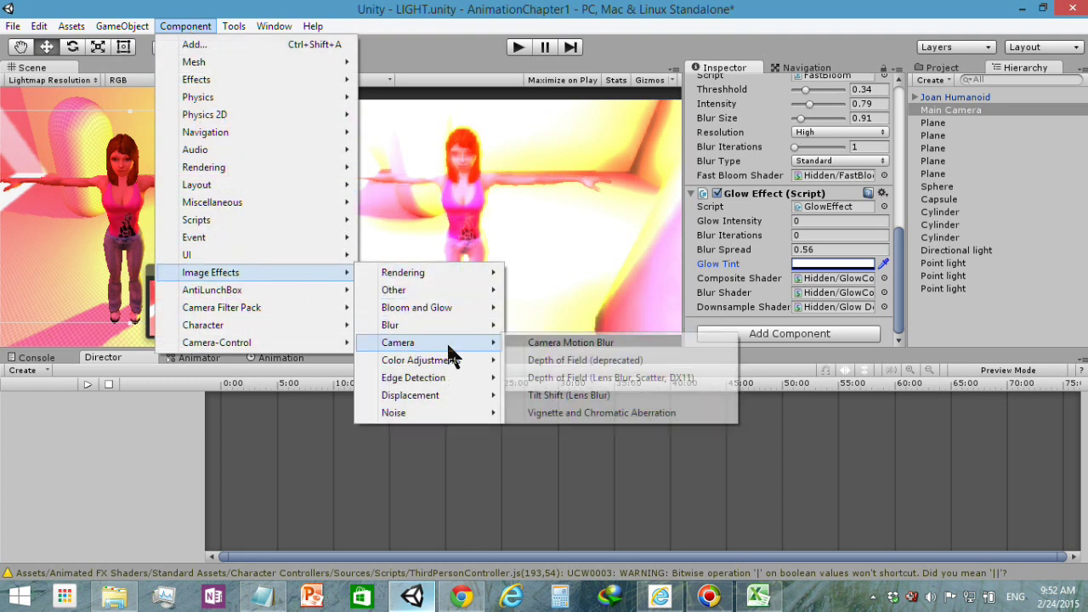
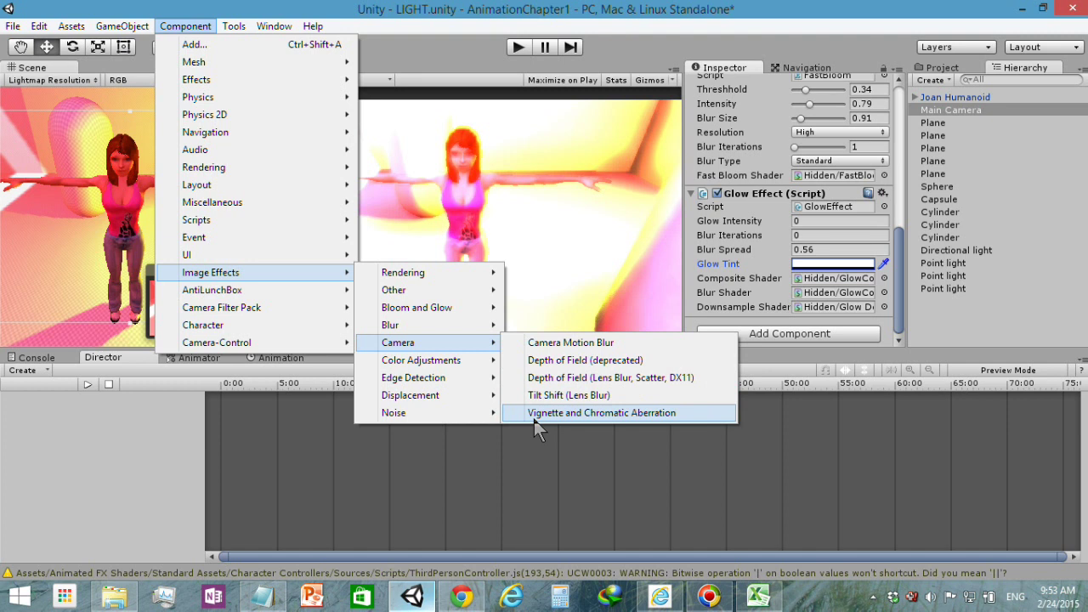
Add Vignetting and Chromatic Aberration to the Main Camera and raise vignetting to about 7.
click(608, 414)
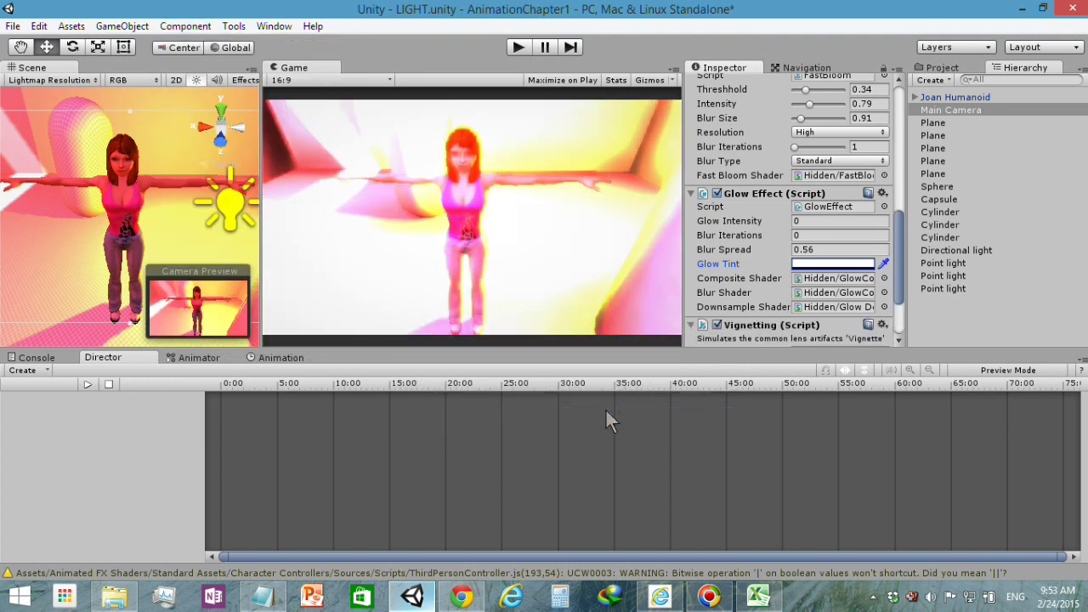
scroll(905, 241, down, 3)
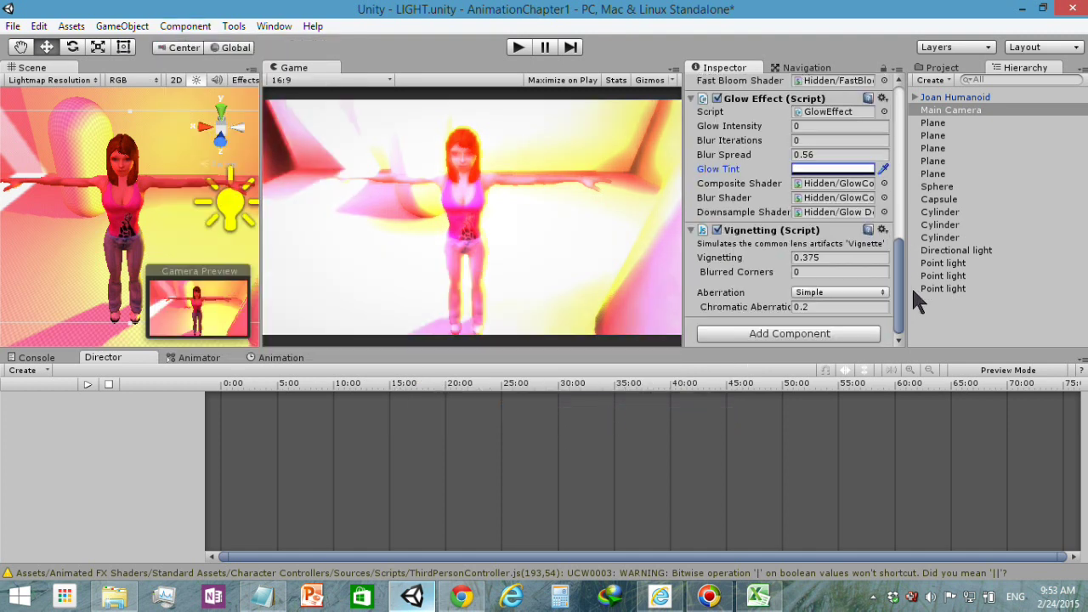
click(721, 260)
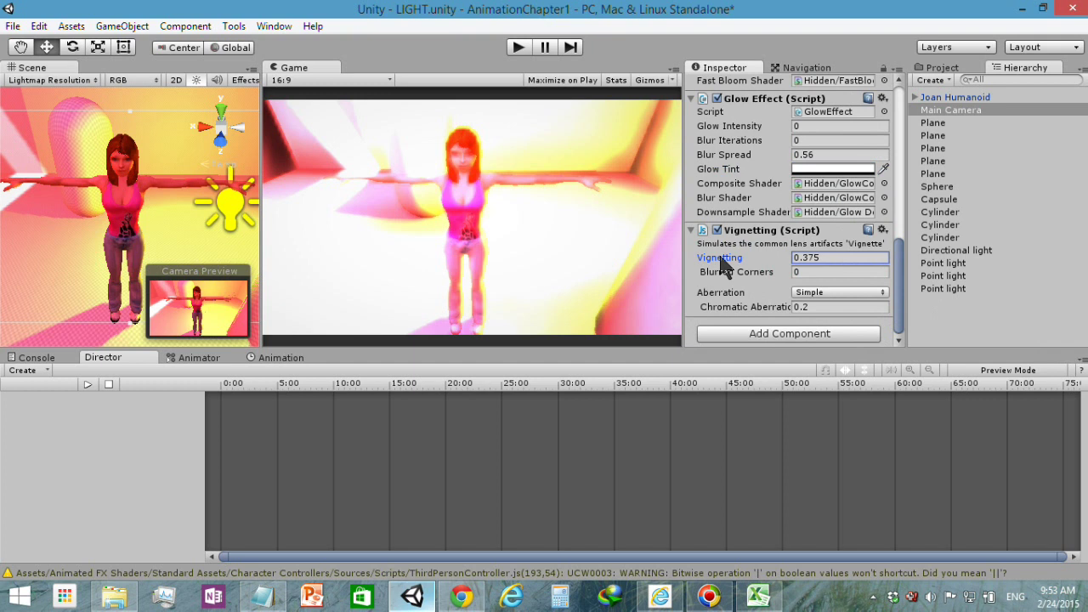
drag(721, 264, 908, 273)
mouse_move(891, 265)
mouse_down()
mouse_move(917, 265)
mouse_move(790, 293)
mouse_move(812, 298)
mouse_move(884, 266)
mouse_move(732, 248)
mouse_move(846, 274)
mouse_move(805, 259)
mouse_up()
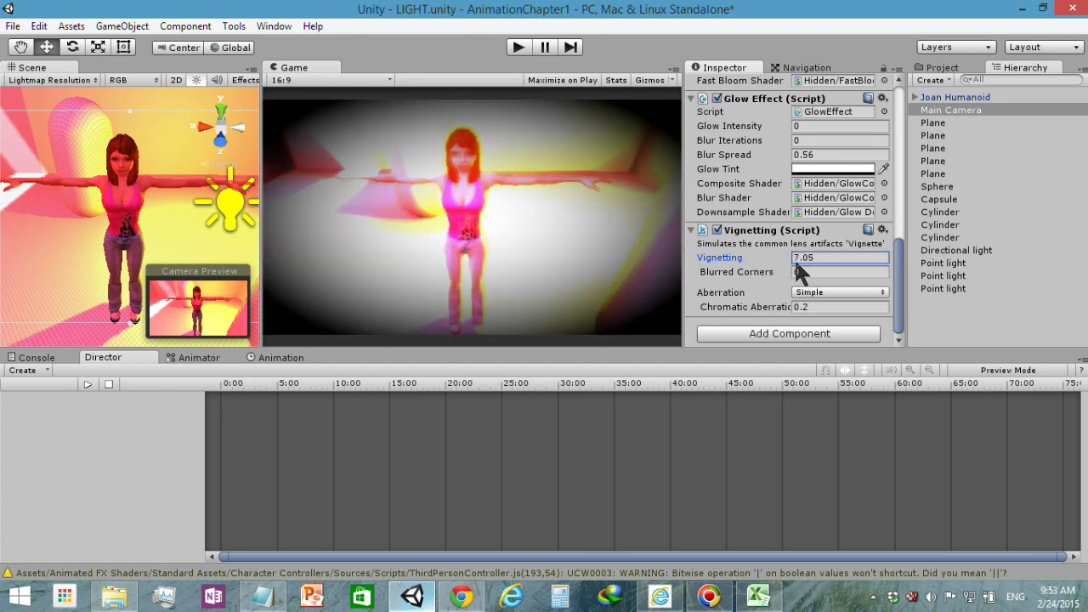
Add a Sepia Tone effect from Image Effects > Color Adjustments to the Main Camera.
click(191, 29)
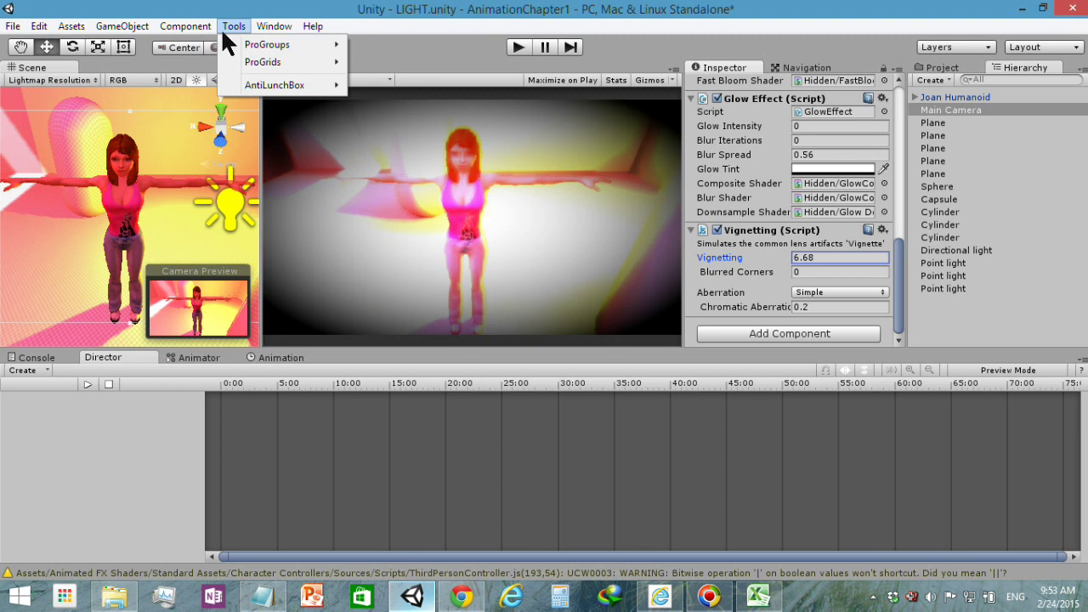
mouse_move(306, 273)
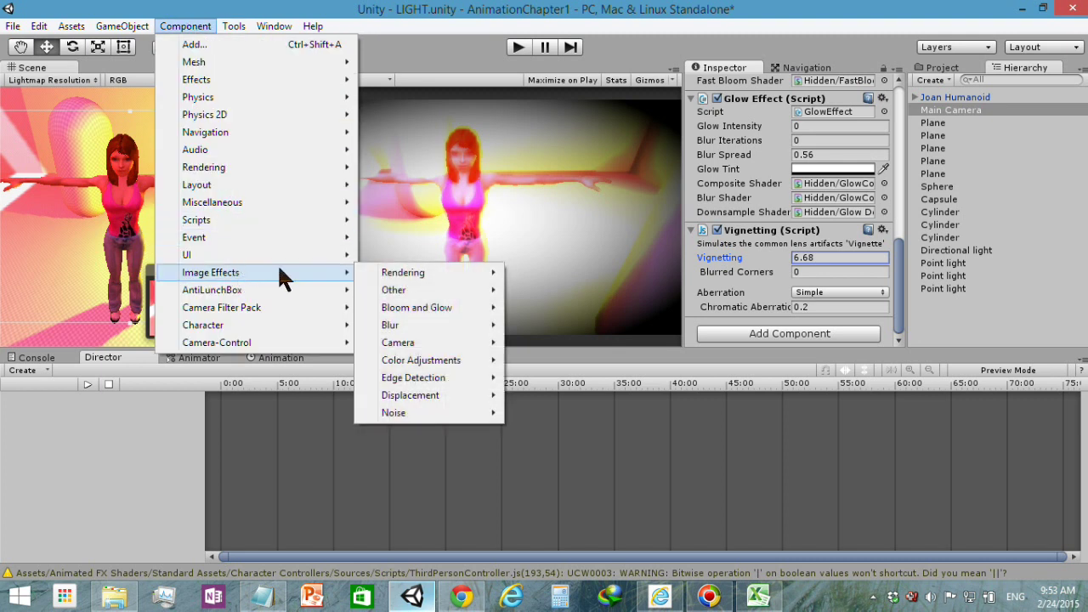
mouse_move(473, 376)
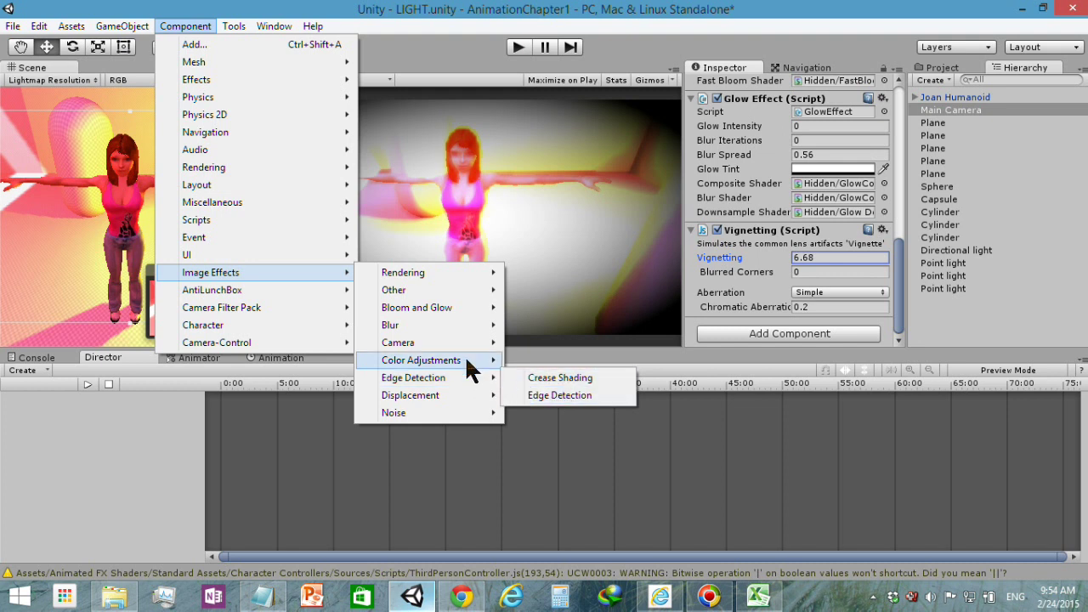
mouse_move(466, 358)
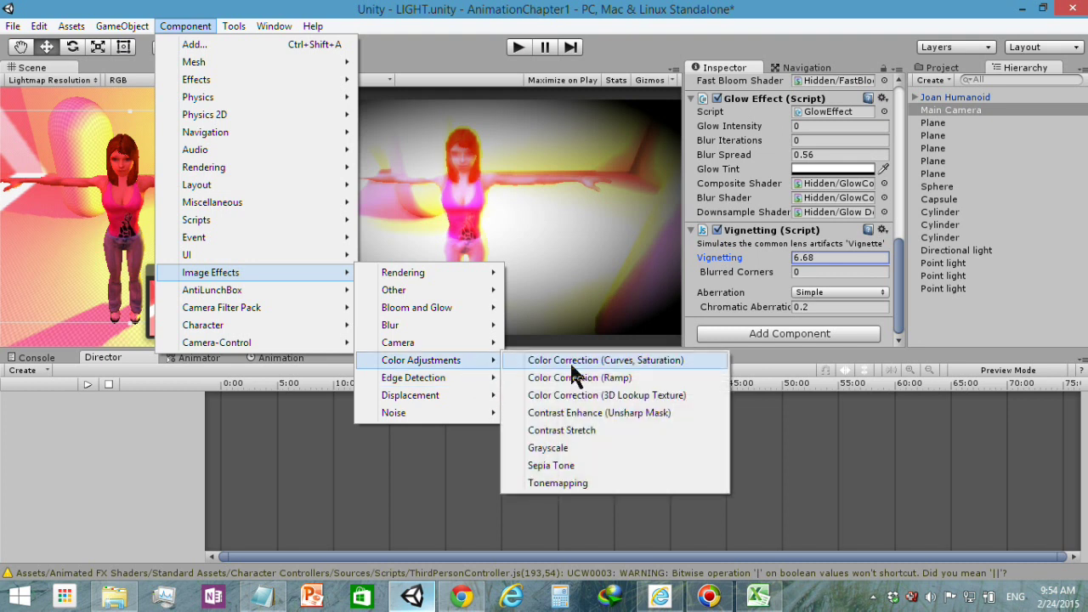
click(600, 465)
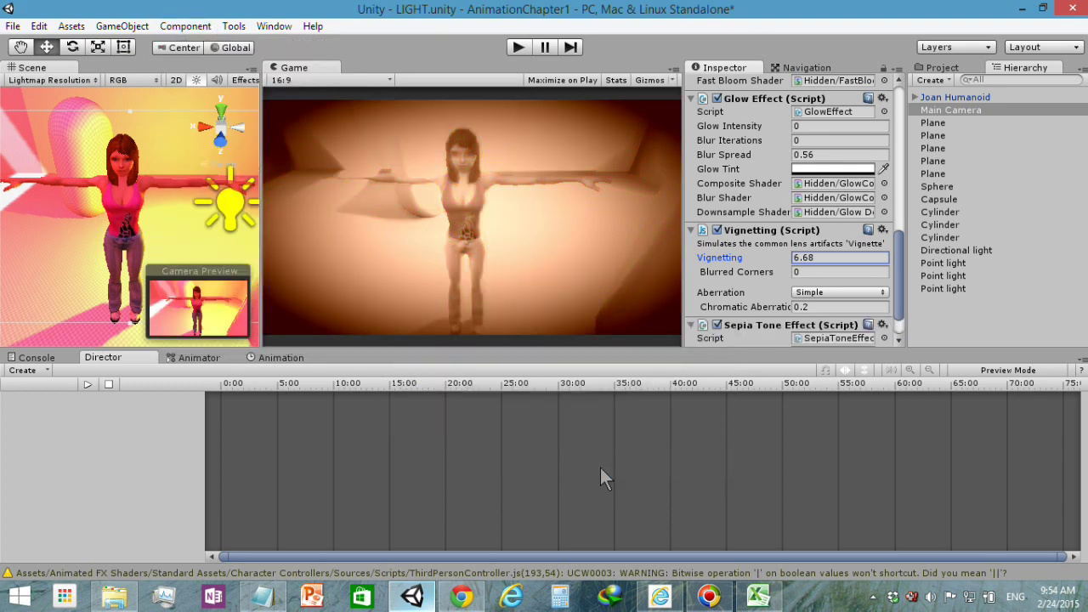
scroll(905, 310, down, 2)
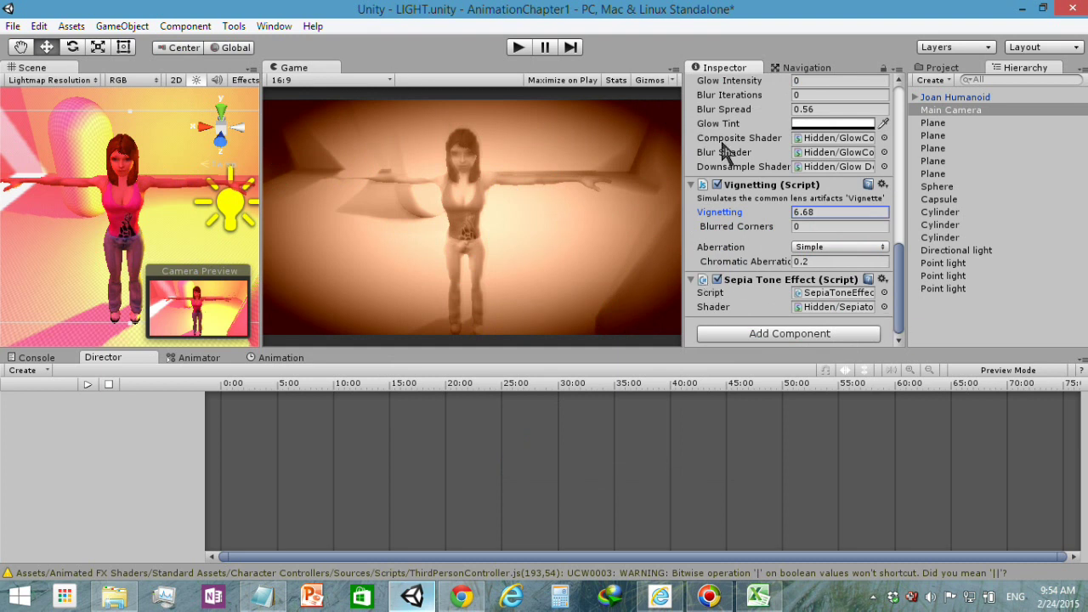
drag(901, 258, 911, 304)
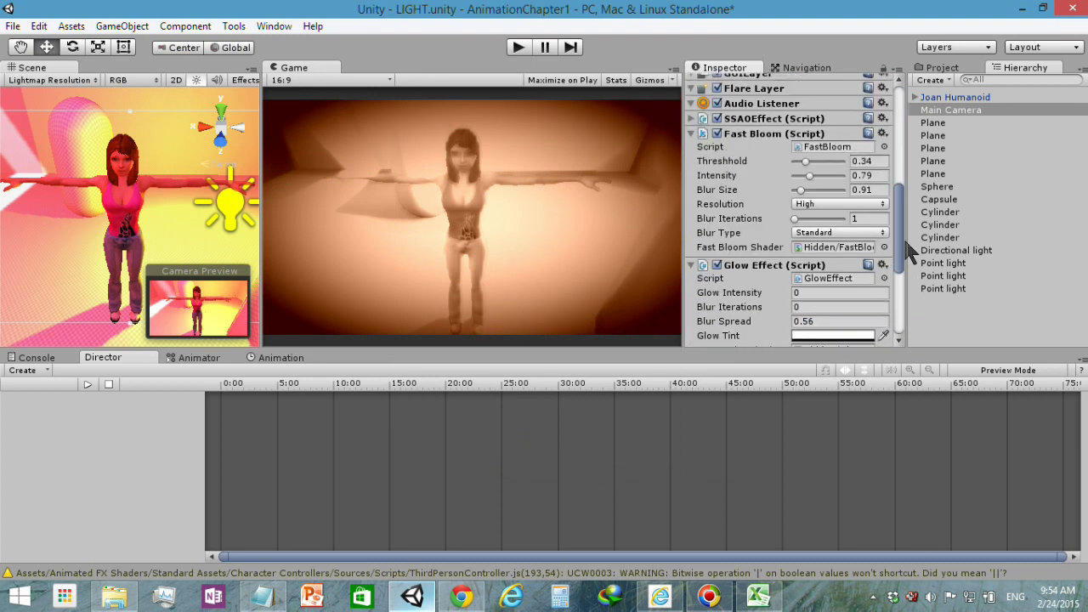
Add the Camera Filter Pack AAA WaterDrop filter to the Main Camera.
click(139, 26)
mouse_move(175, 28)
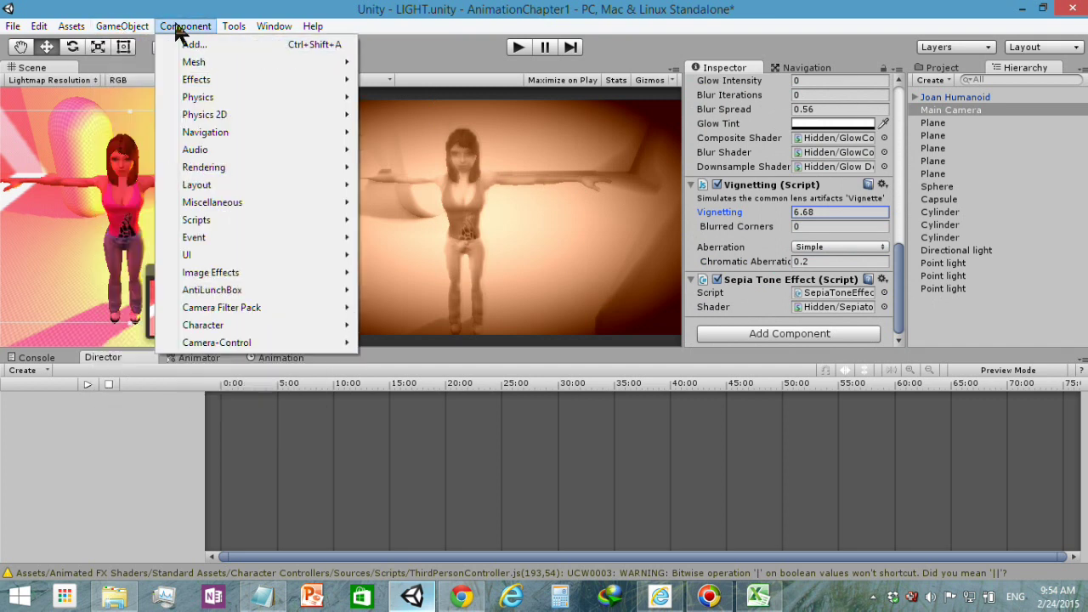
mouse_move(228, 307)
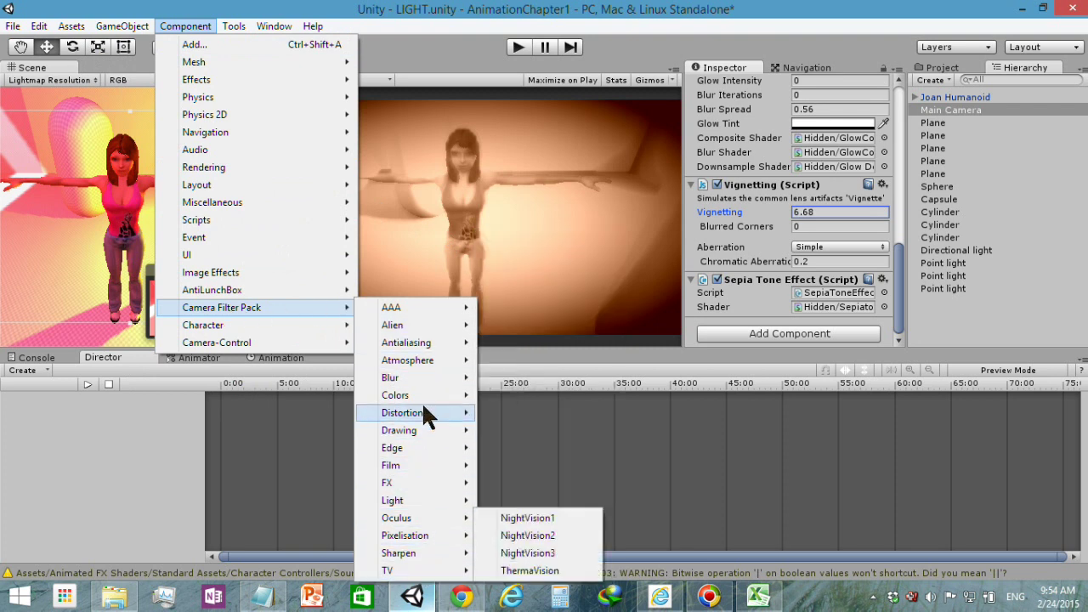
mouse_move(411, 308)
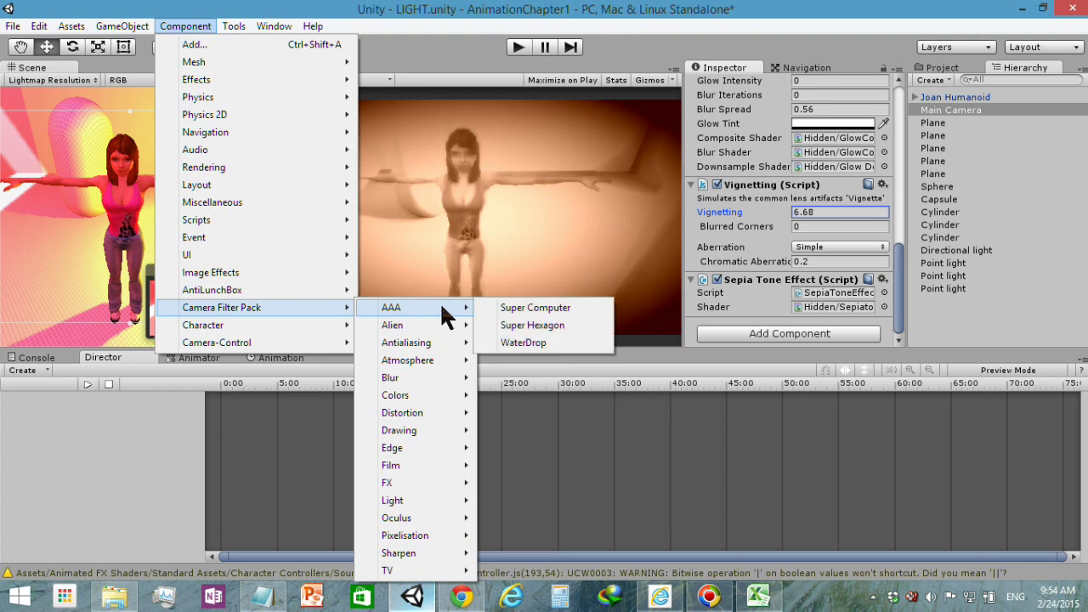
click(522, 342)
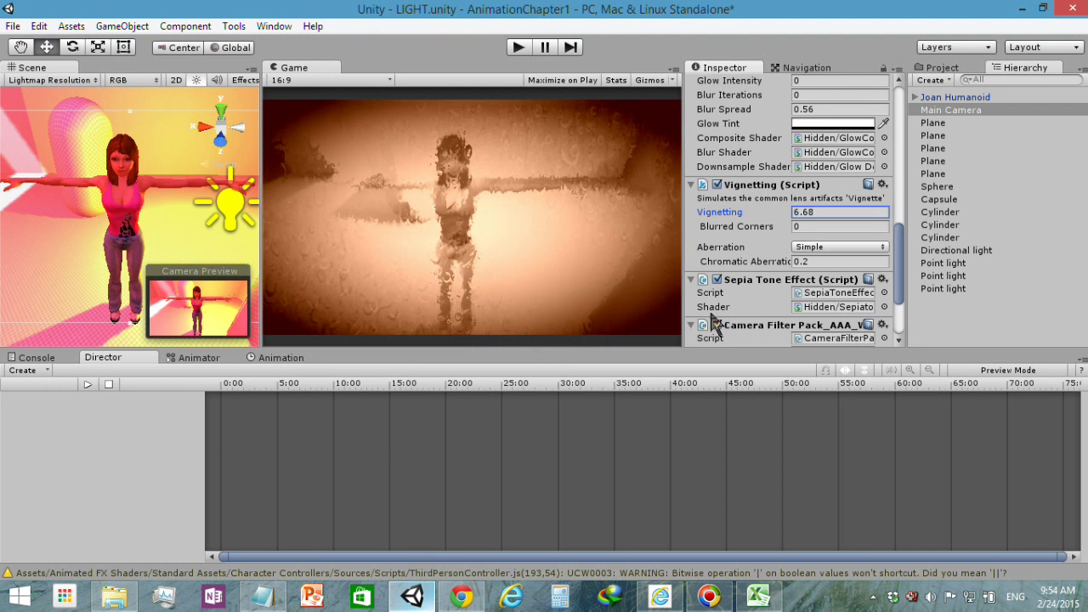
drag(900, 264, 897, 321)
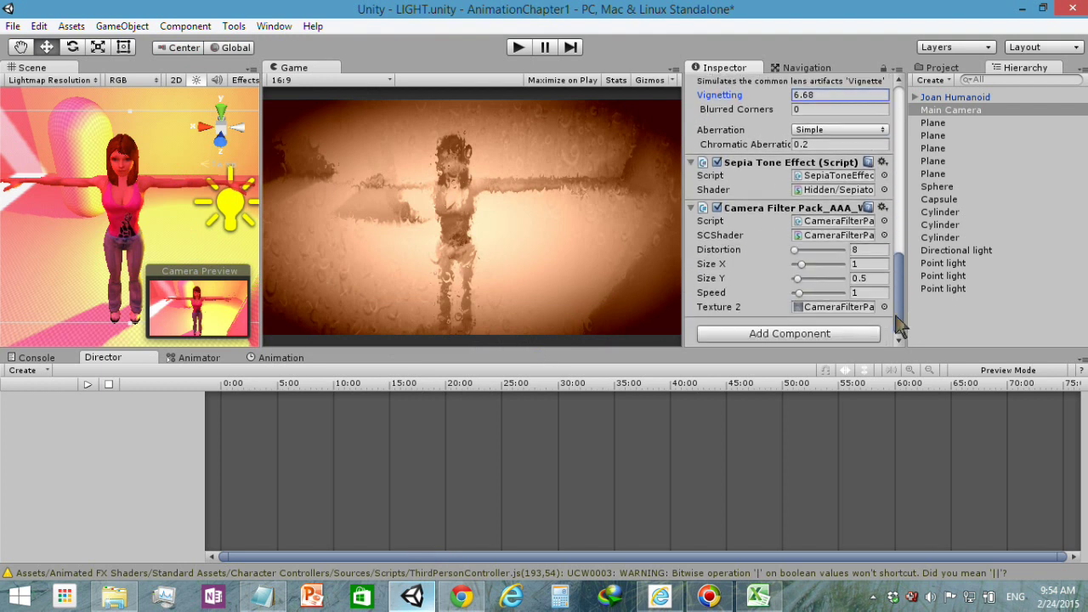
Disable the WaterDrop, Sepia Tone, Vignetting and Glow effects.
click(716, 209)
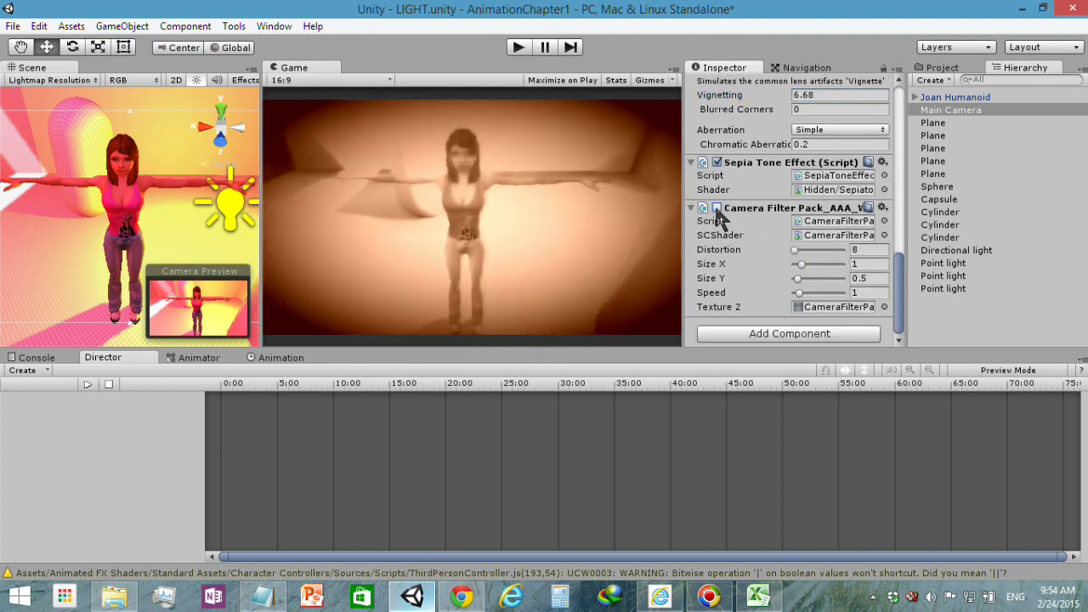
click(717, 208)
click(716, 208)
click(717, 163)
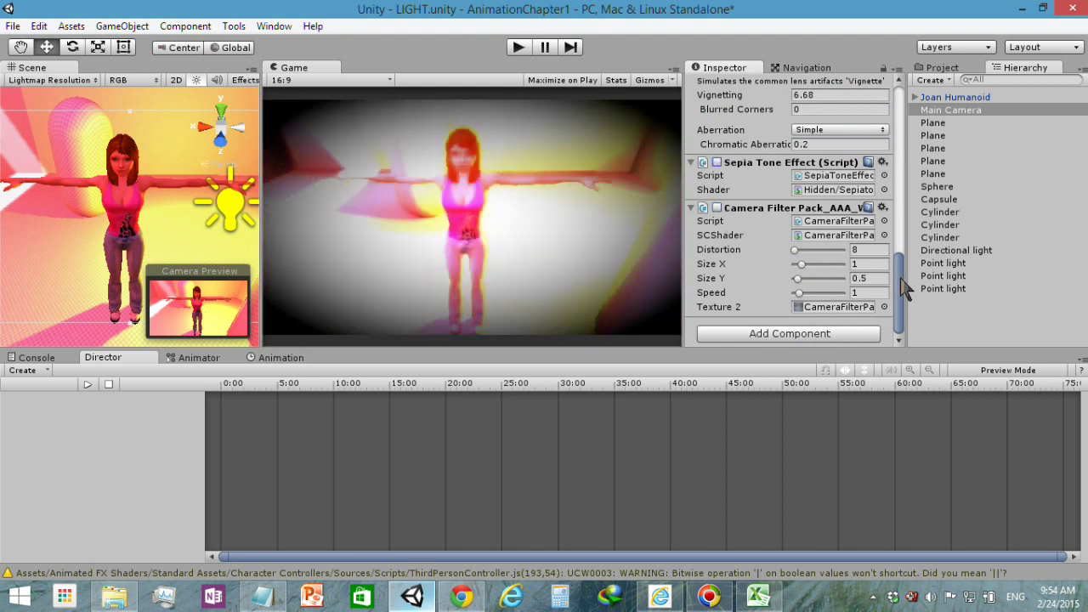
scroll(903, 289, up, 3)
click(716, 212)
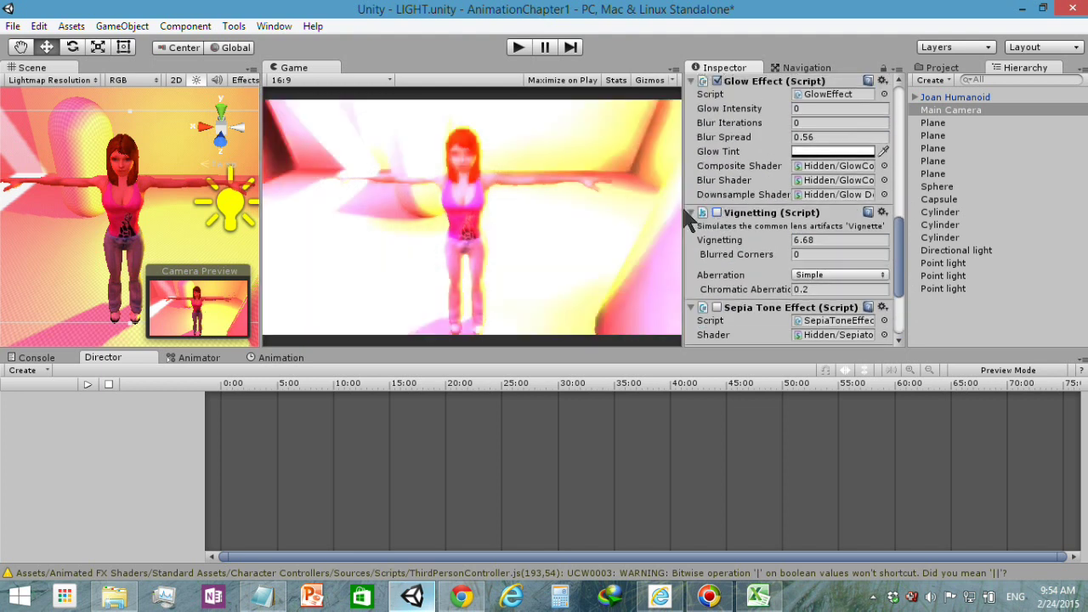
click(699, 217)
click(699, 217)
click(716, 81)
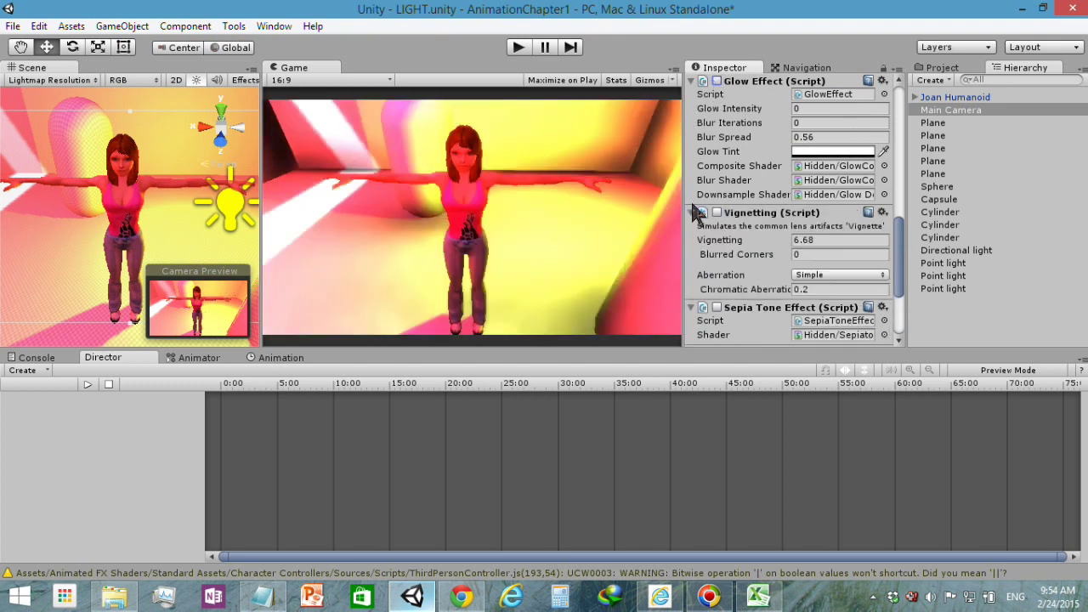
Collapse the Vignetting, Sepia Tone and Camera Filter Pack foldouts in the Inspector.
click(691, 213)
click(691, 227)
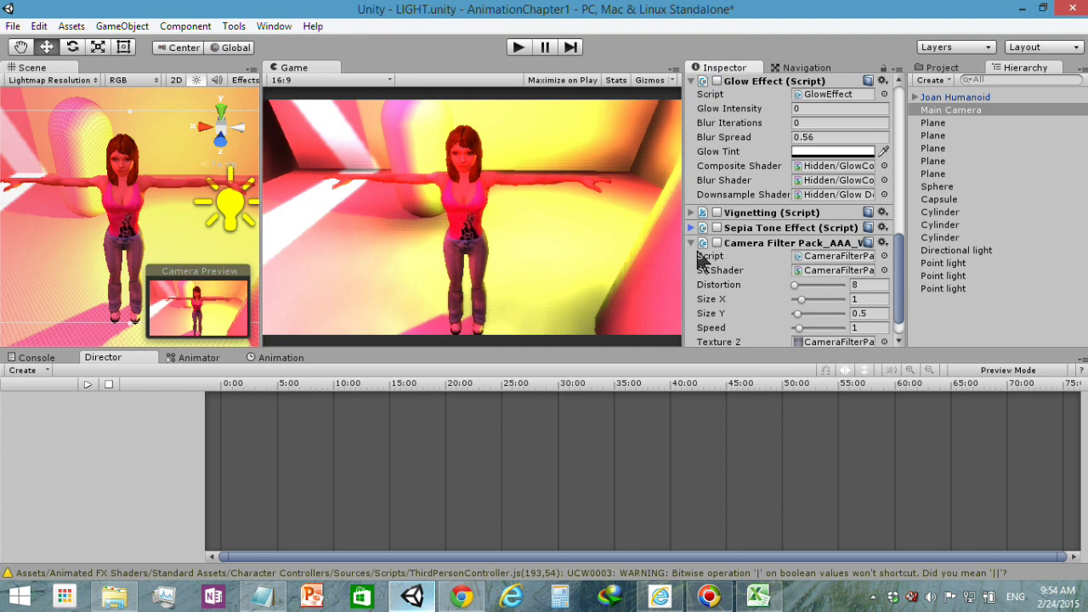
click(691, 243)
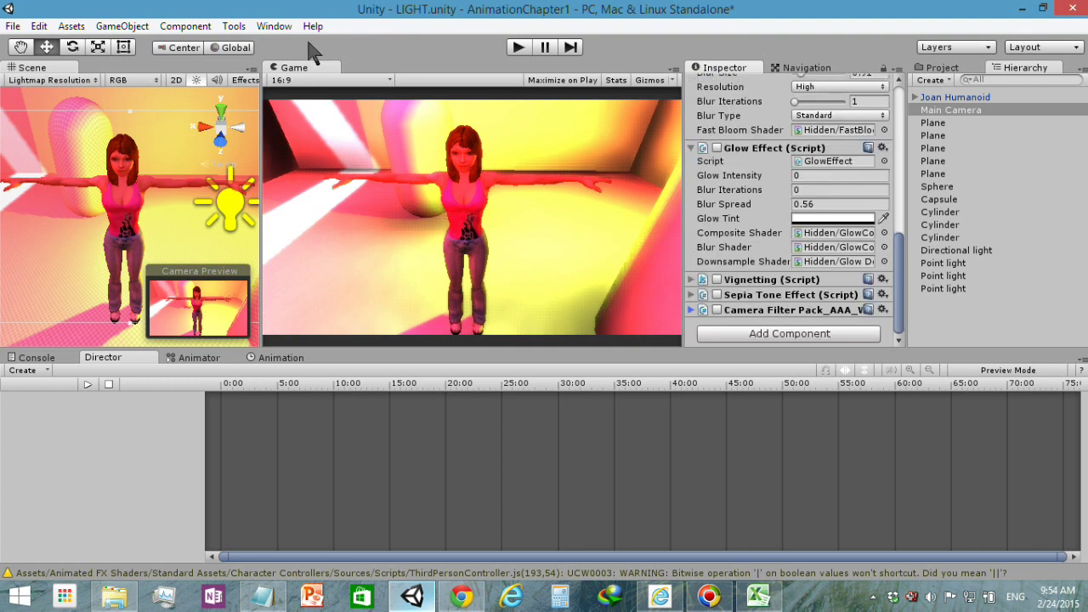
click(201, 28)
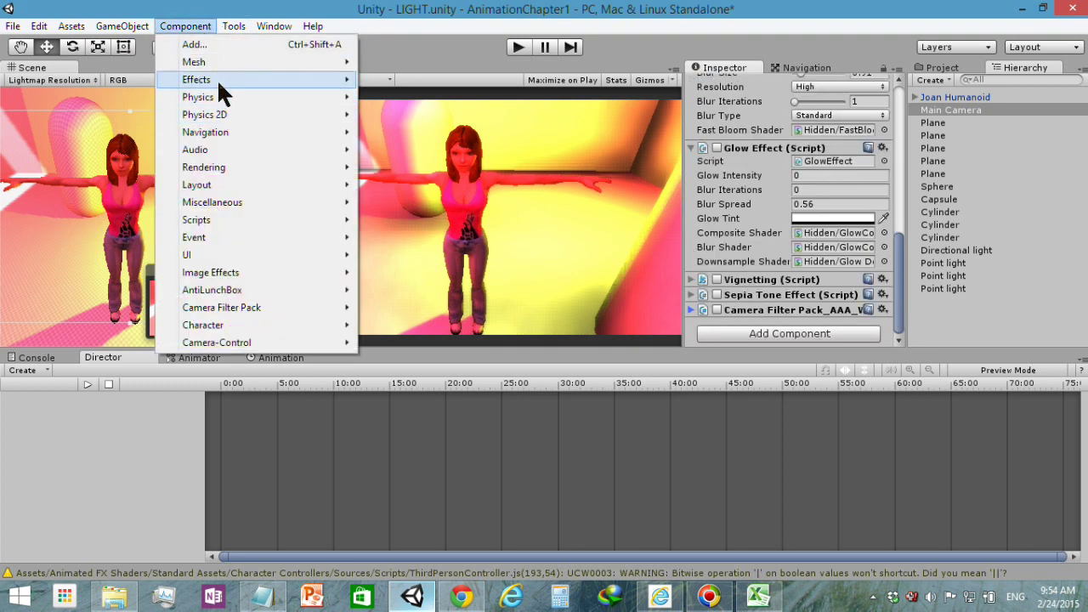
Add a movie Blur camera filter to the Main Camera and disable it.
mouse_move(252, 136)
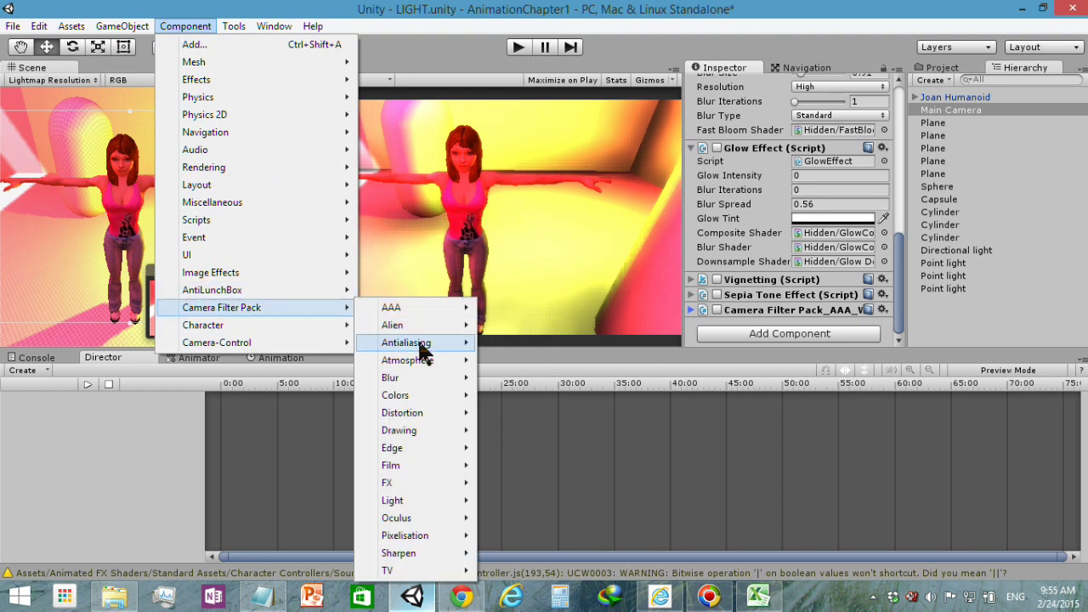
mouse_move(428, 347)
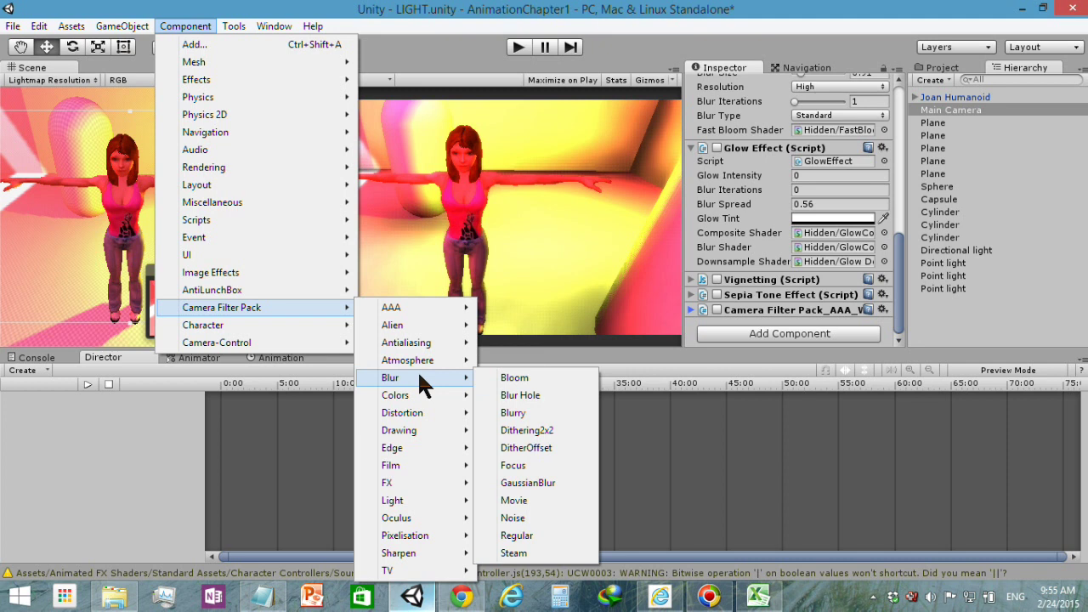
click(554, 499)
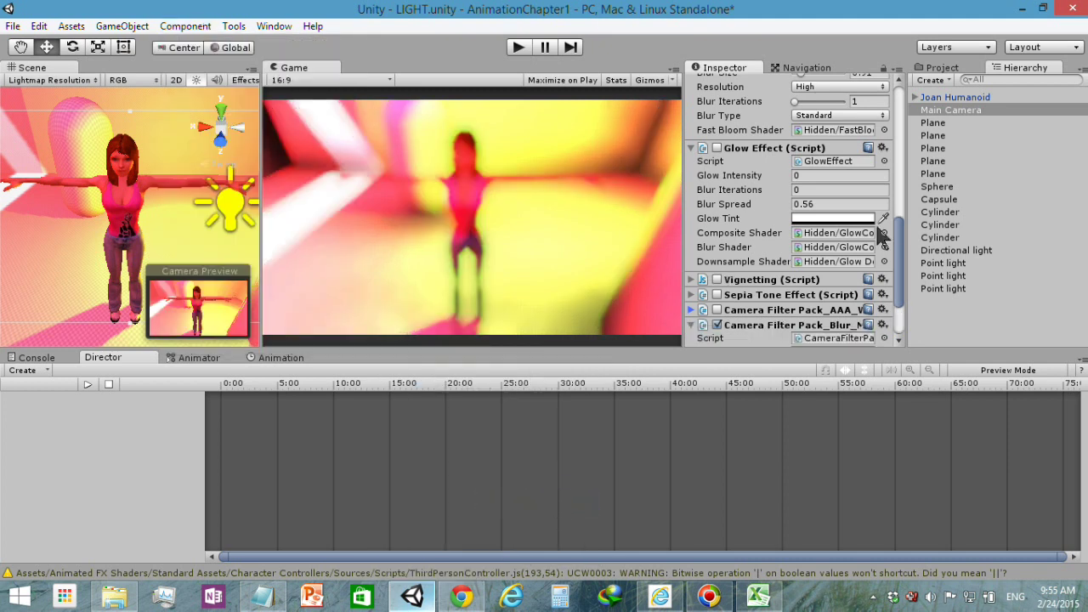
drag(898, 246, 915, 283)
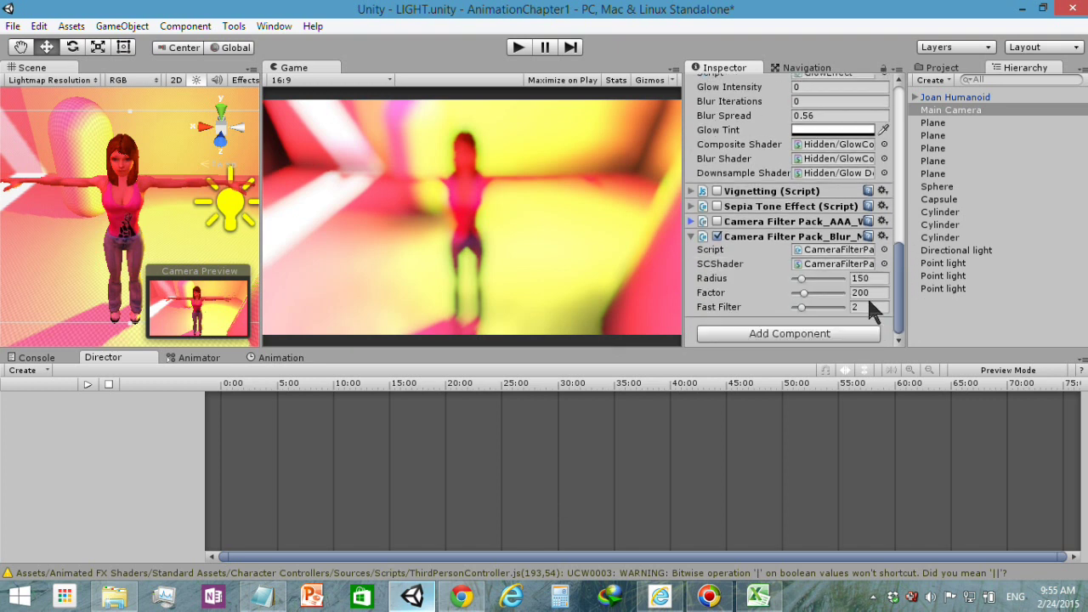
click(717, 237)
Add the TV 50s camera filter to the Main Camera and disable it.
click(235, 27)
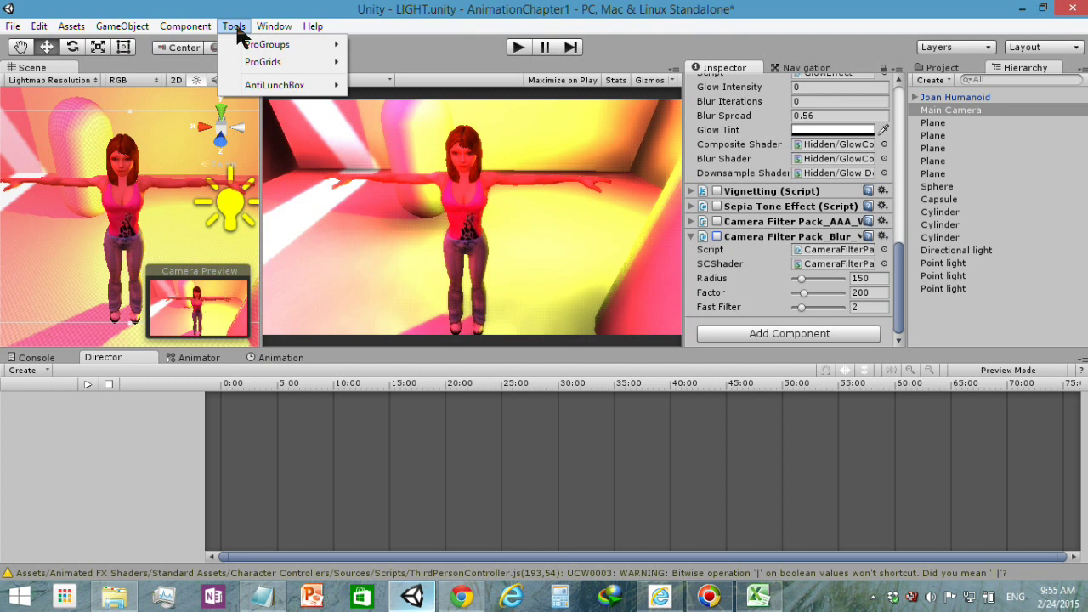
mouse_move(185, 26)
mouse_move(257, 272)
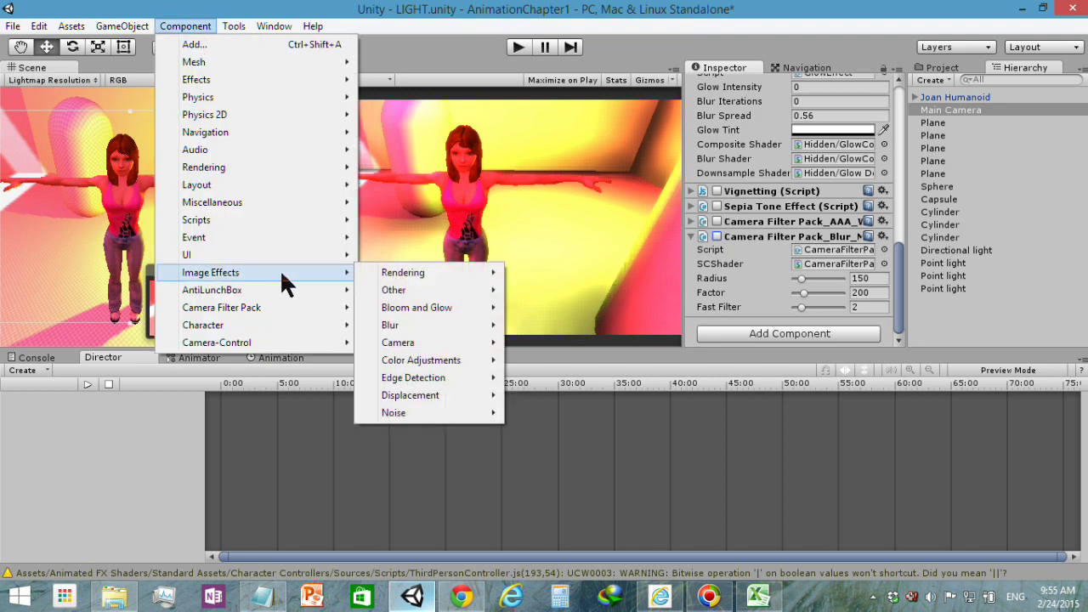
mouse_move(281, 308)
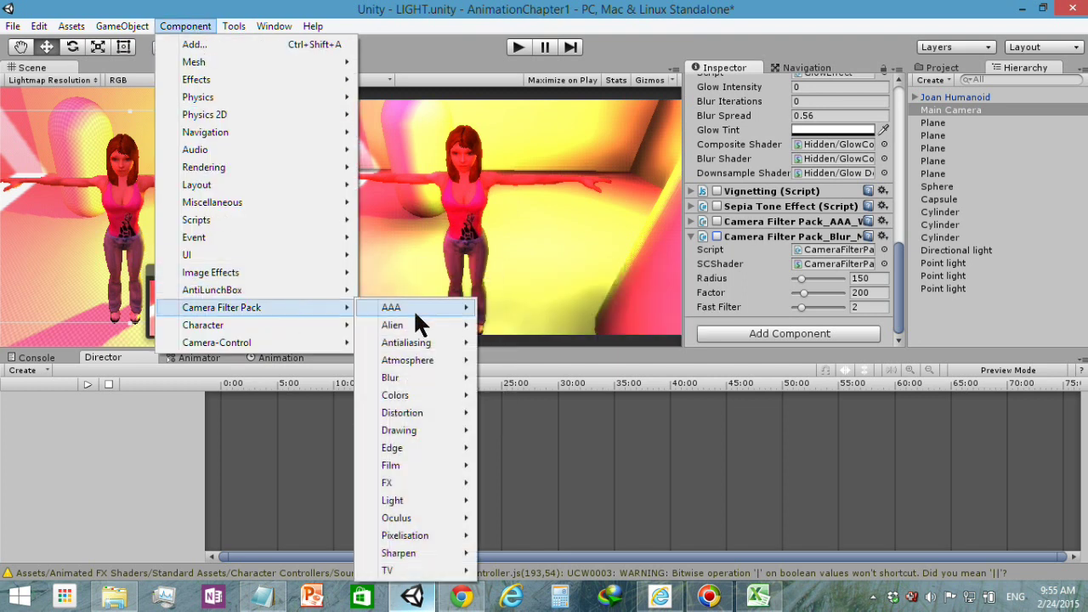
mouse_move(431, 557)
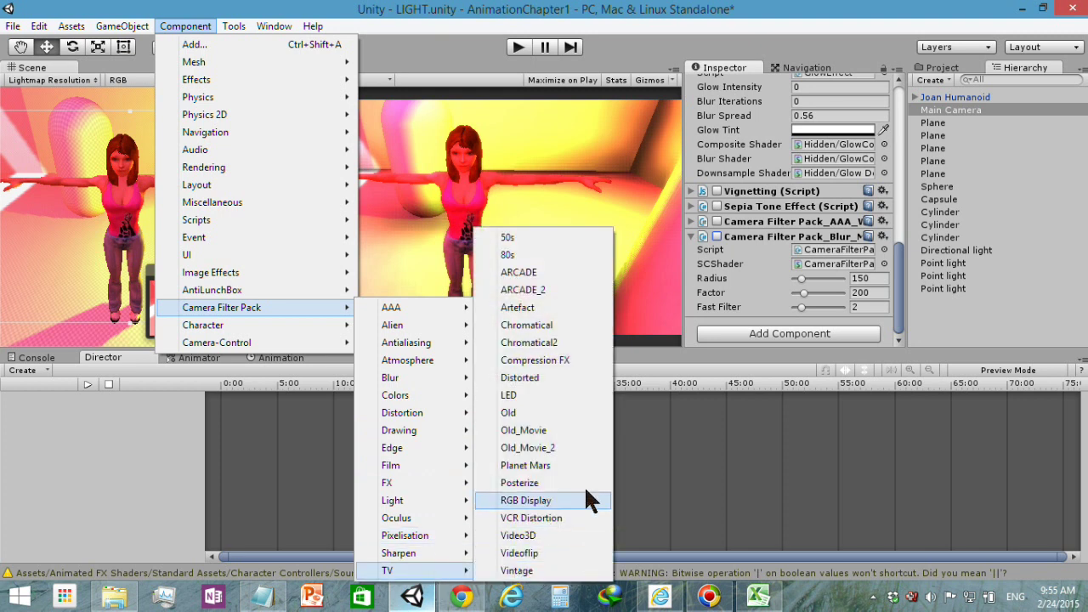
click(523, 238)
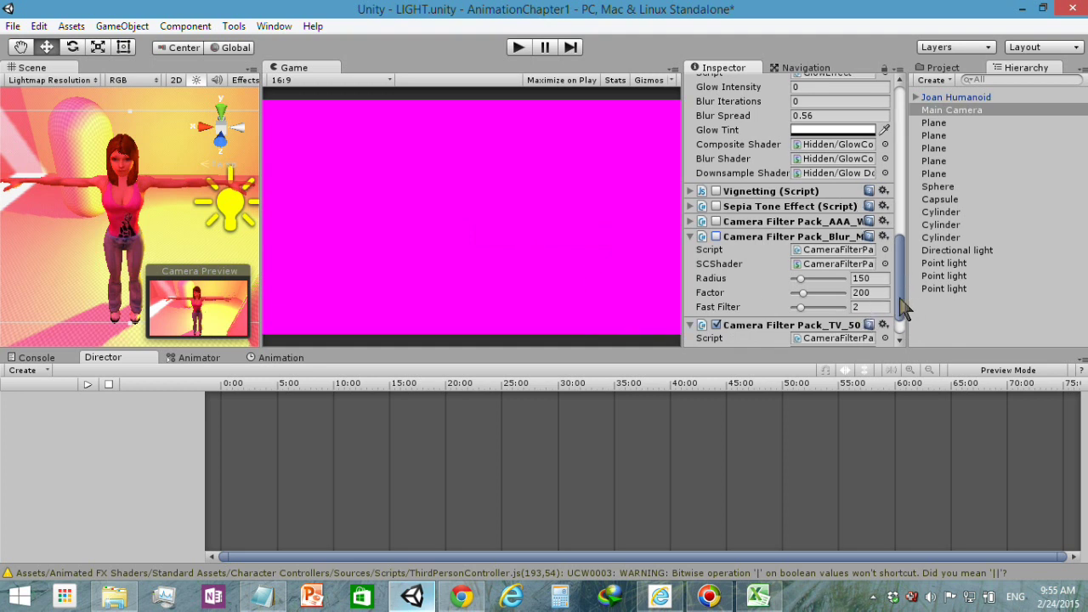
drag(901, 304, 903, 337)
click(717, 279)
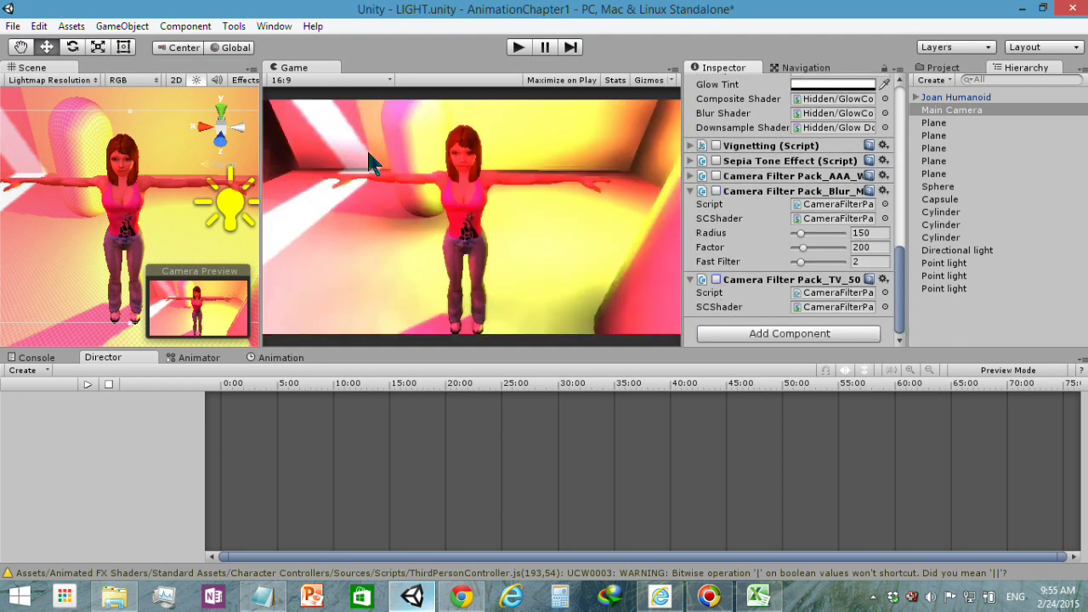
Add the Camera Filter Pack TV Old_Movie_2 filter to the Main Camera and start Play mode.
click(121, 26)
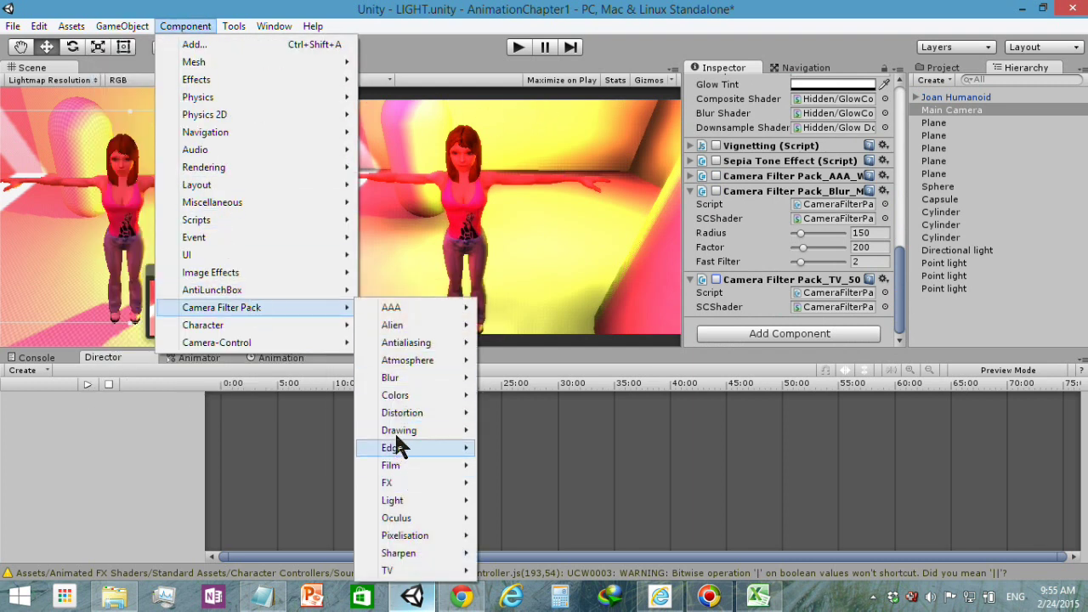
mouse_move(425, 502)
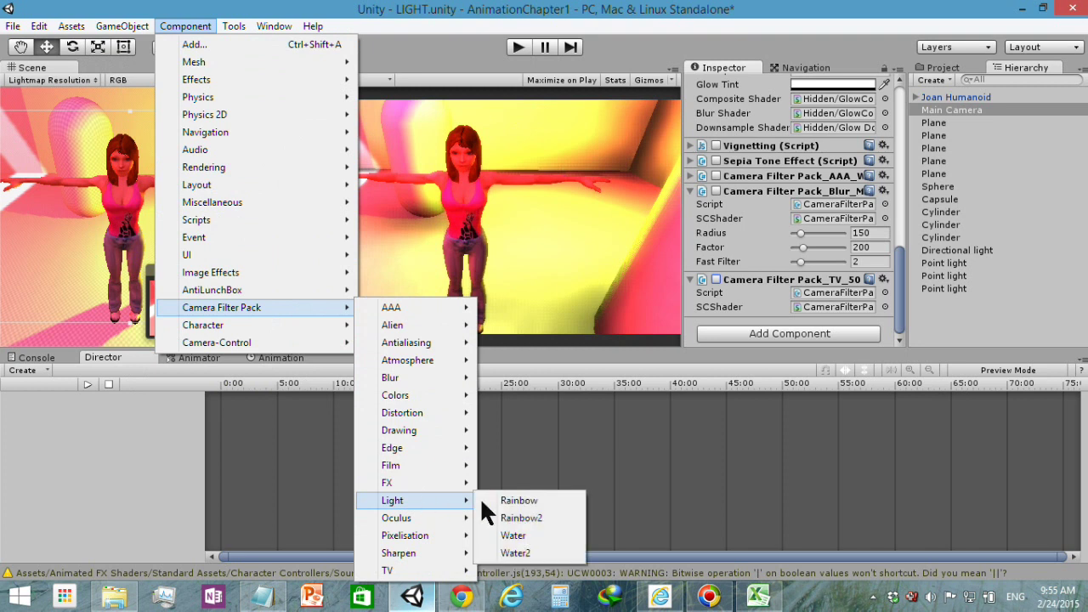
mouse_move(432, 570)
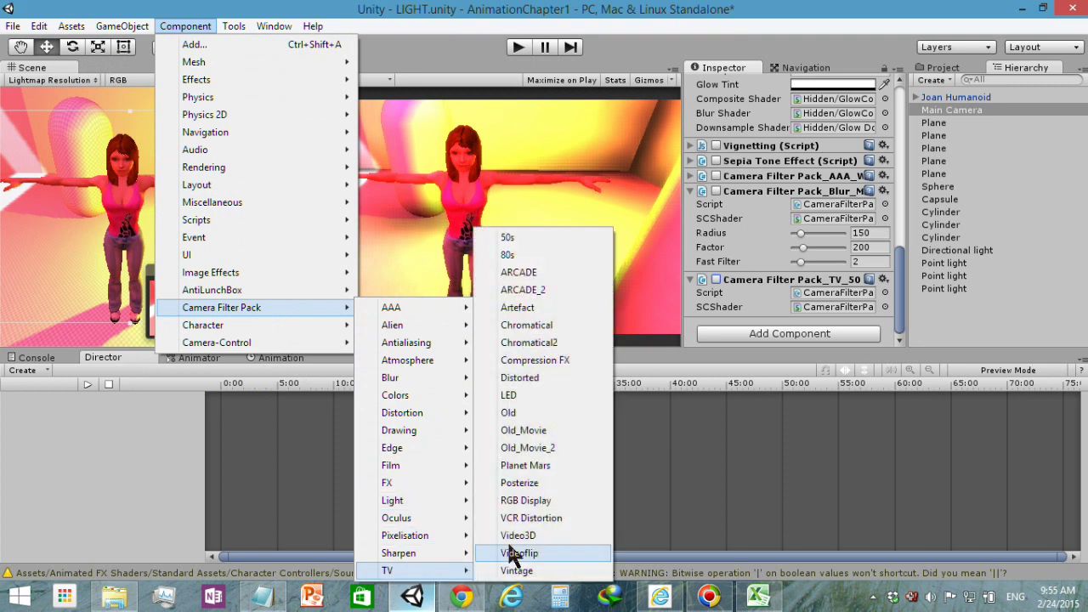
click(559, 447)
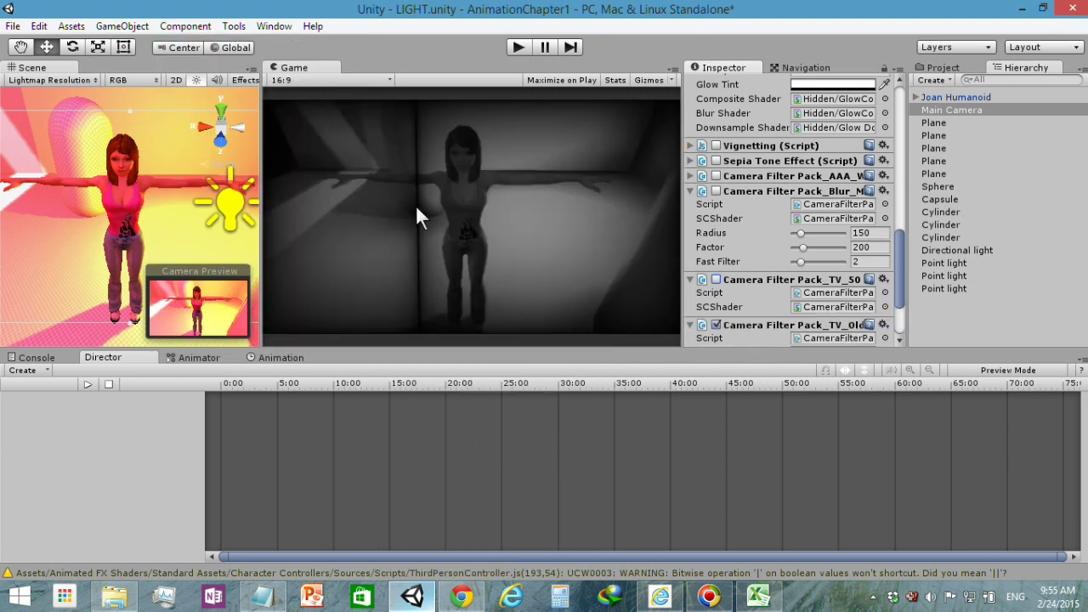
click(517, 48)
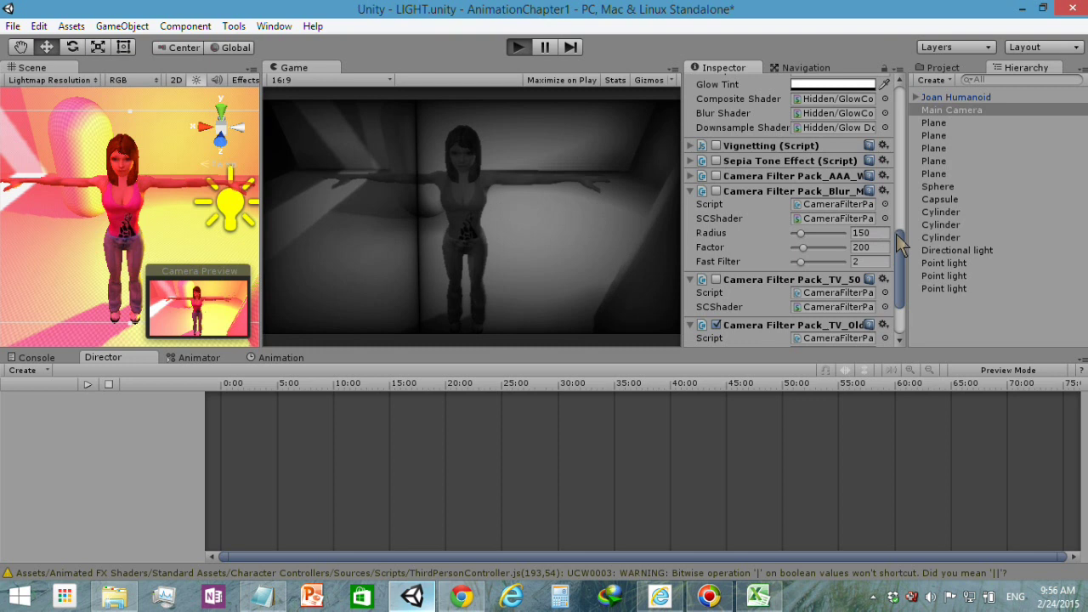
Run the scene with Ctrl+P and check the TV Old filter at 15 fps, contrast 1.
key(ctrl+p)
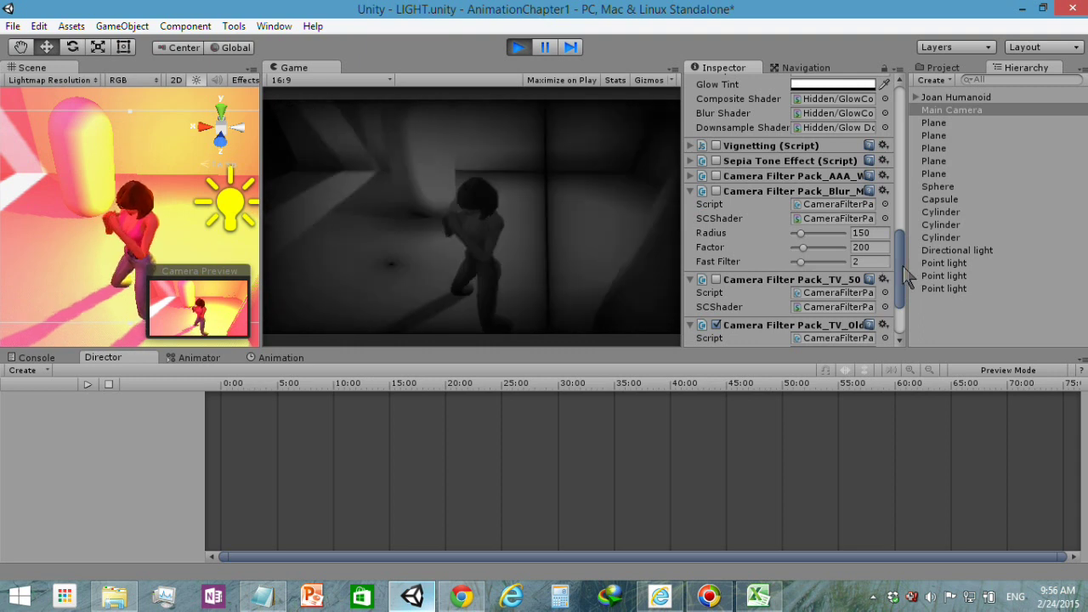
drag(901, 274, 901, 303)
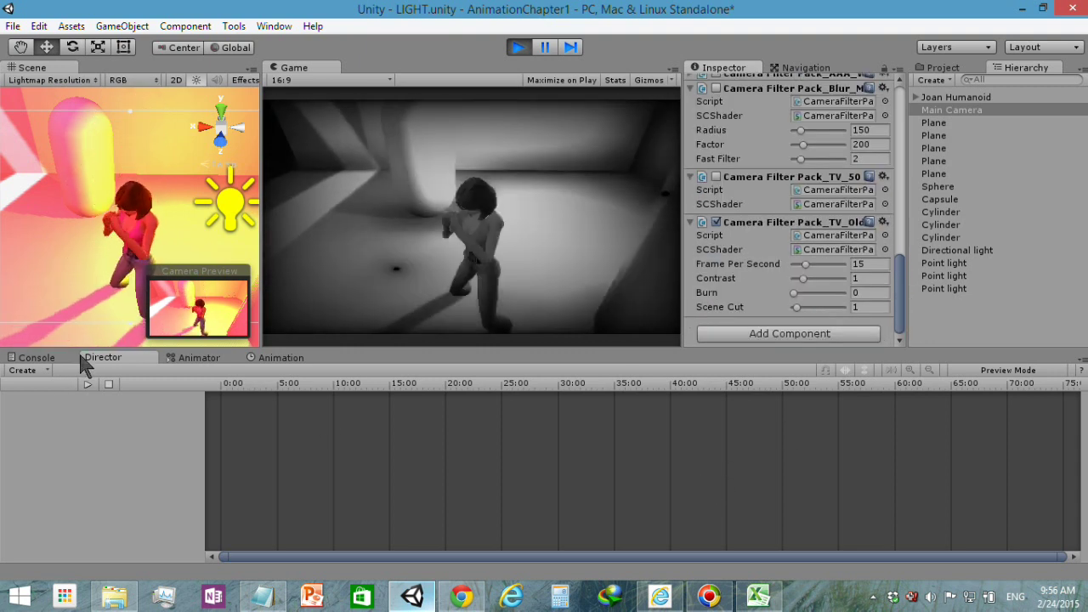
Create a new 30-second cutscene with Start Method On Start and close the Cutscene Creator.
click(36, 374)
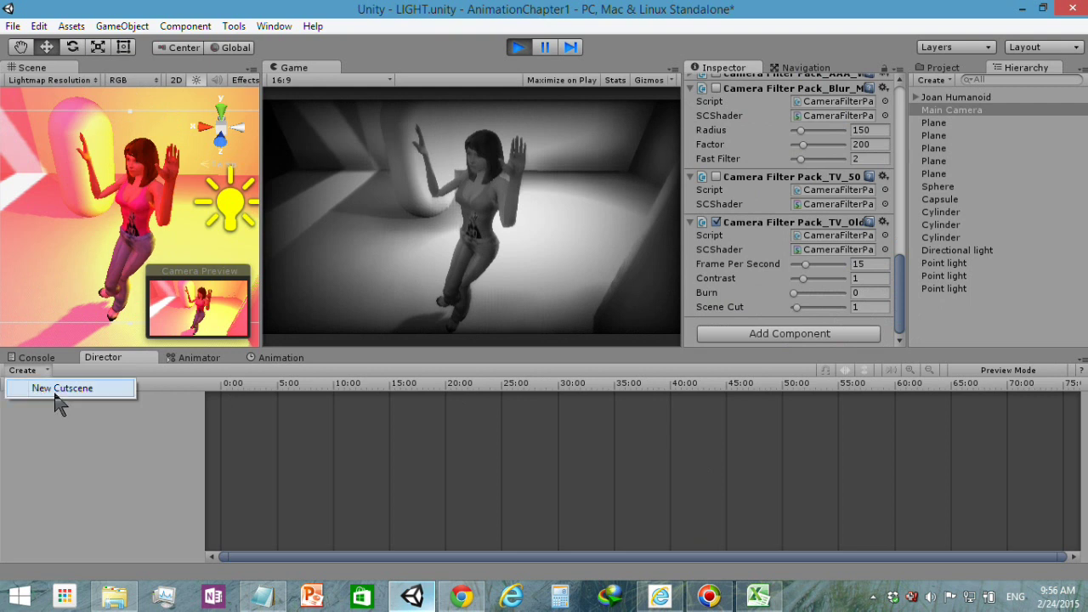
click(48, 388)
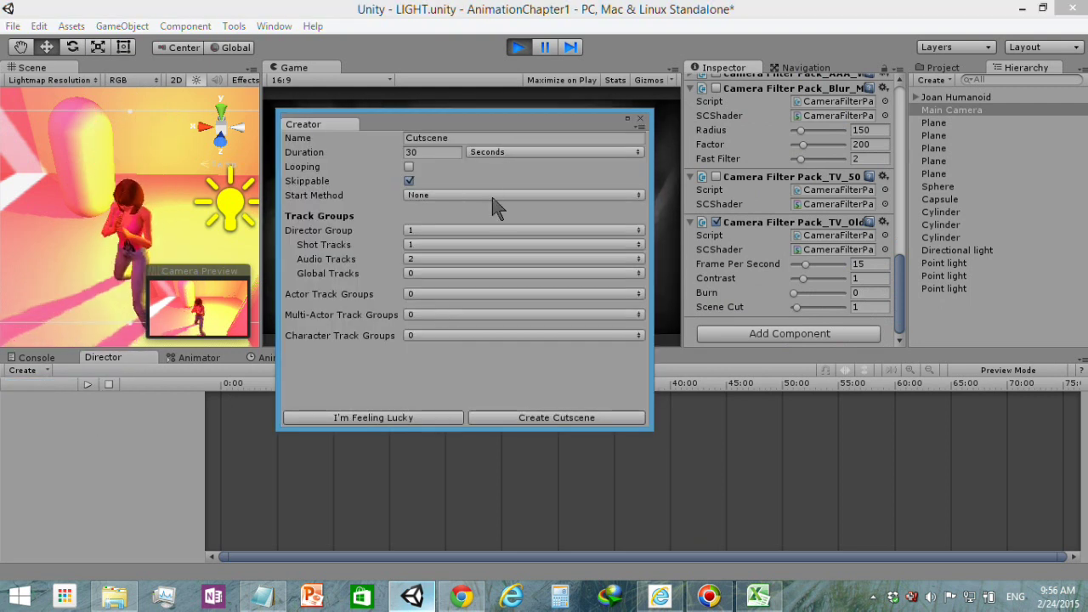
click(490, 195)
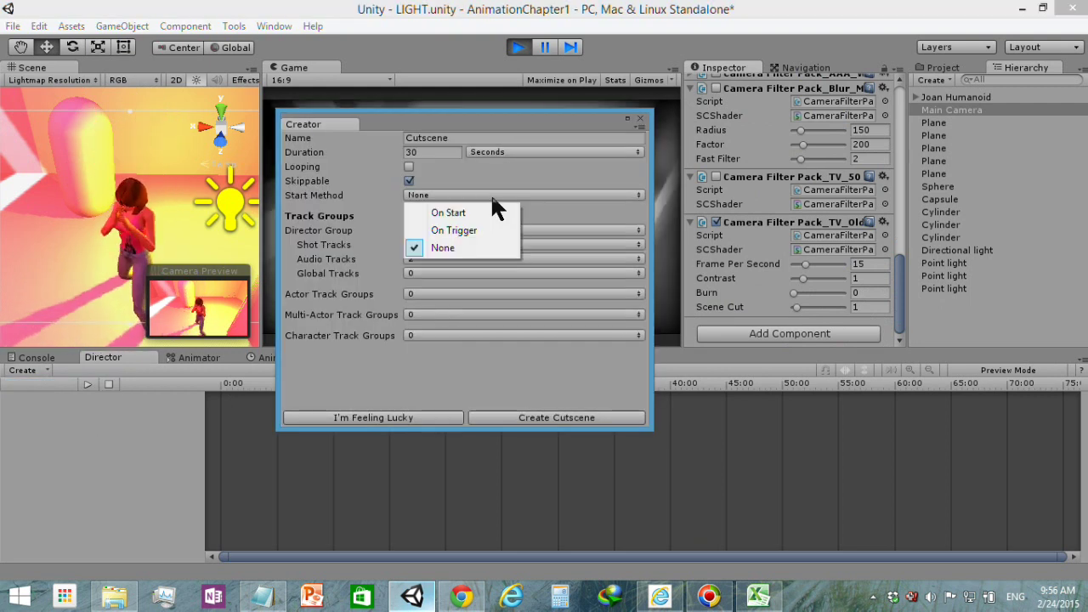
click(451, 214)
click(523, 419)
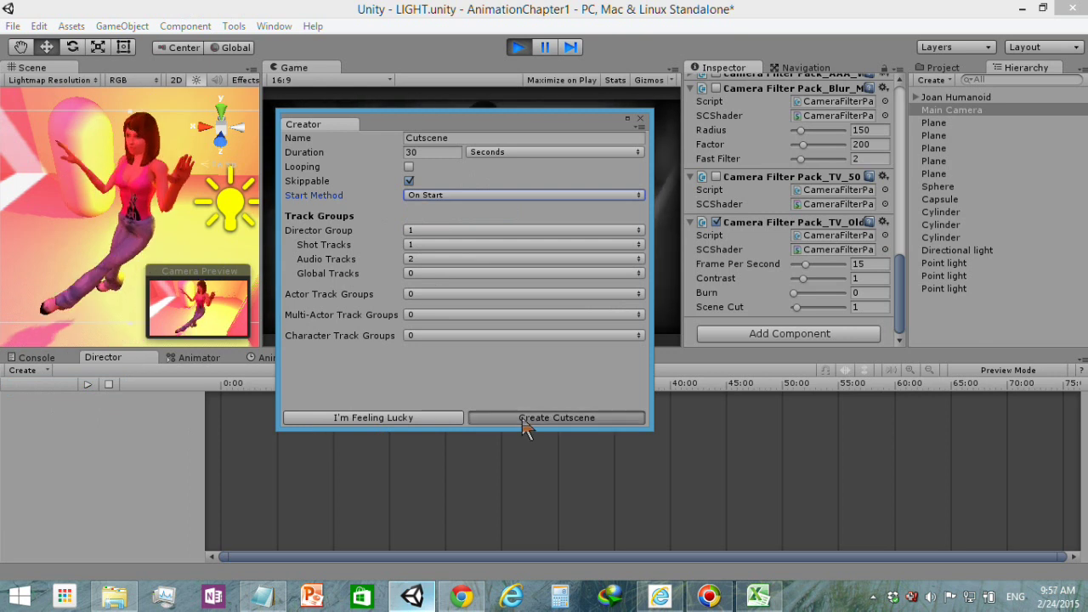
click(640, 118)
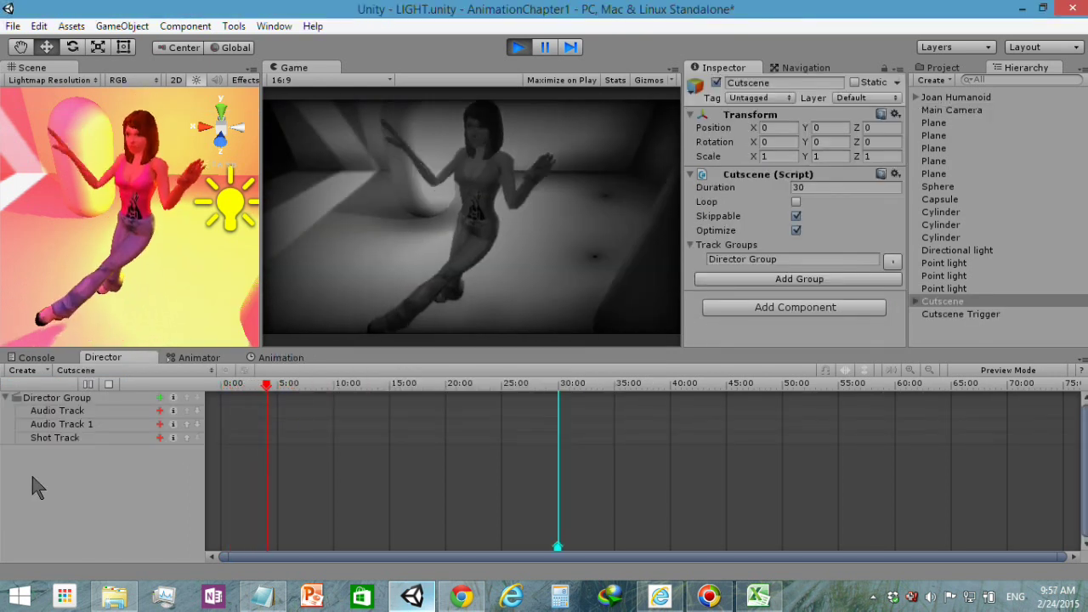
Add an Actor Track Group bound to the Main Camera.
click(22, 370)
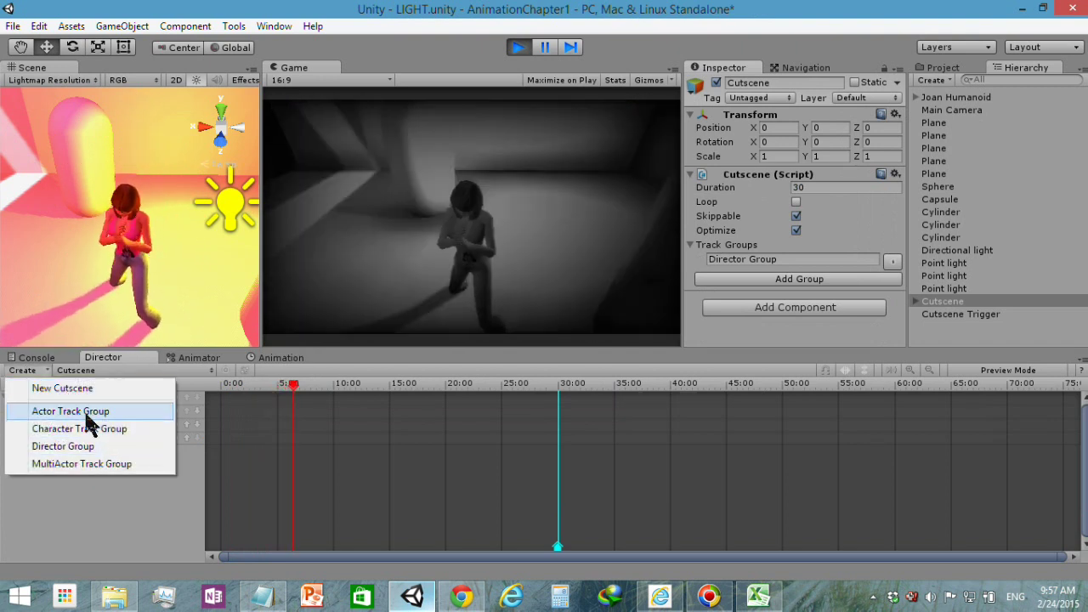
click(84, 409)
click(146, 453)
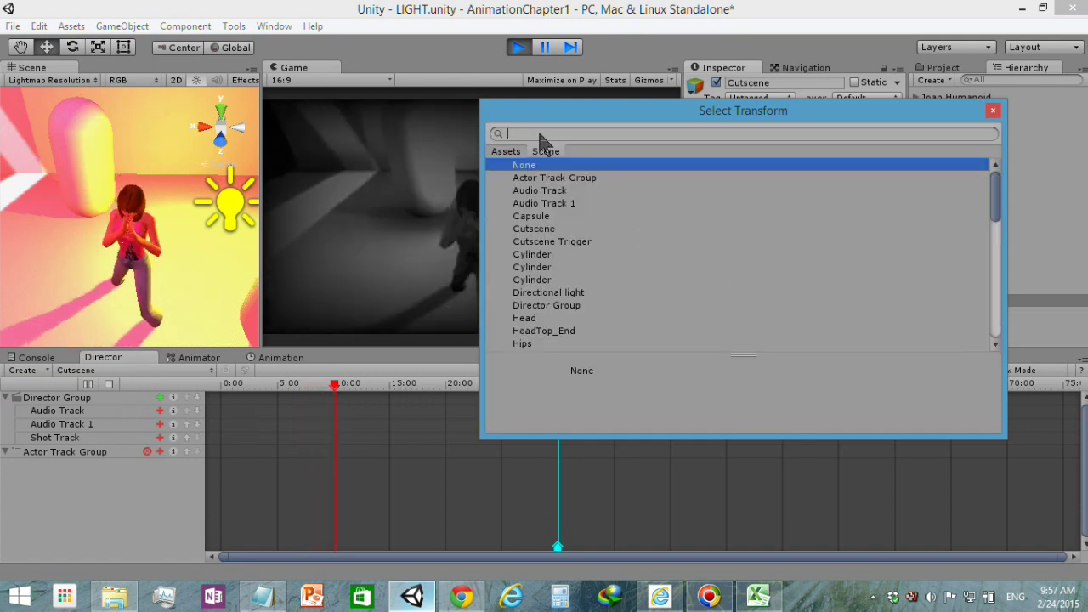
text(main)
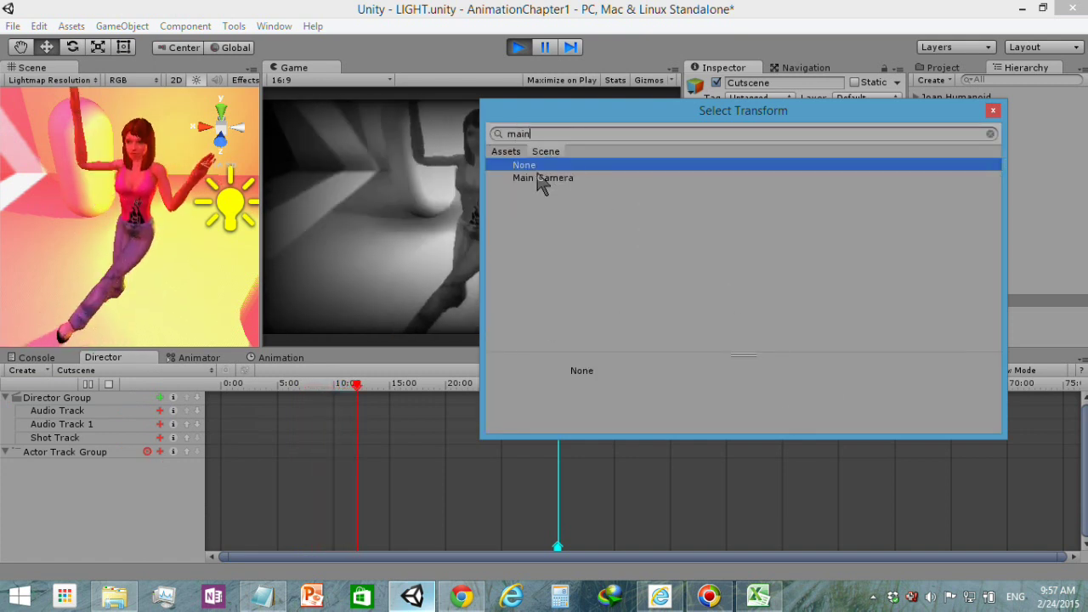
double_click(539, 178)
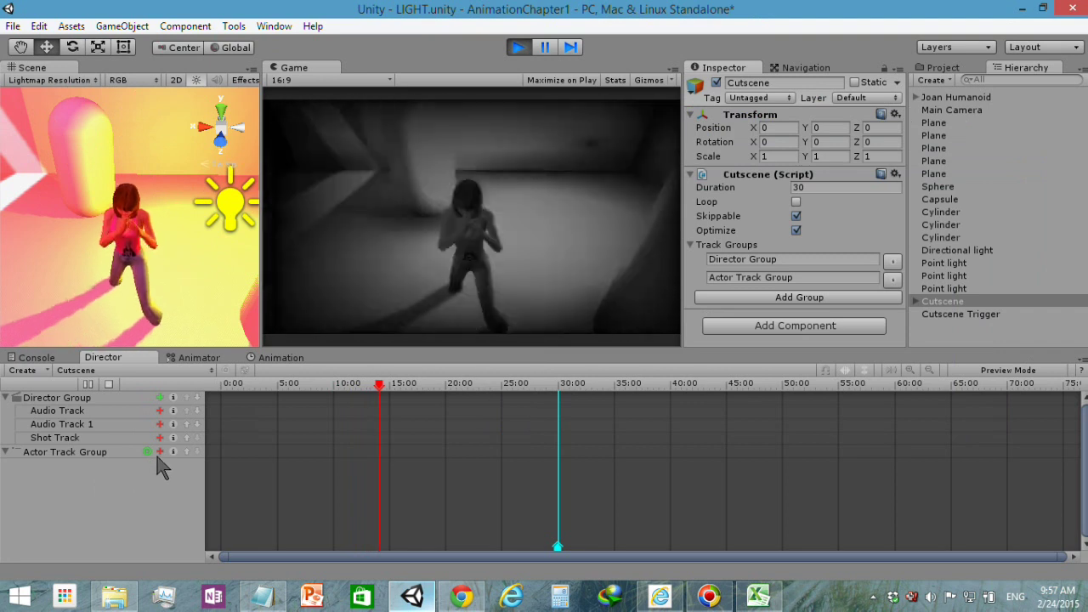
Give the actor group a Curve Track holding a new Curve Clip.
click(159, 452)
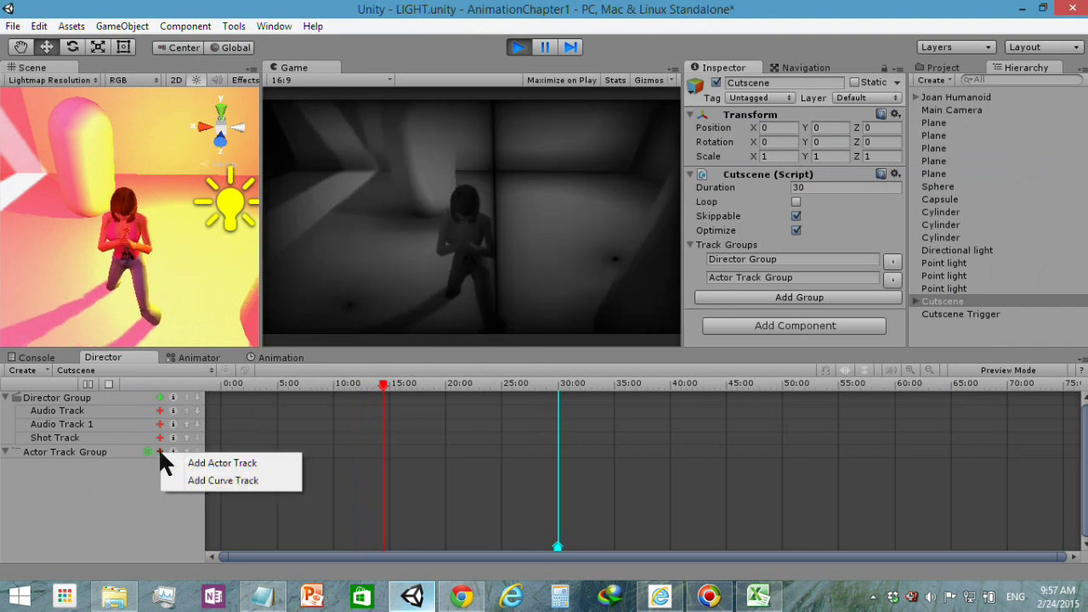
click(220, 481)
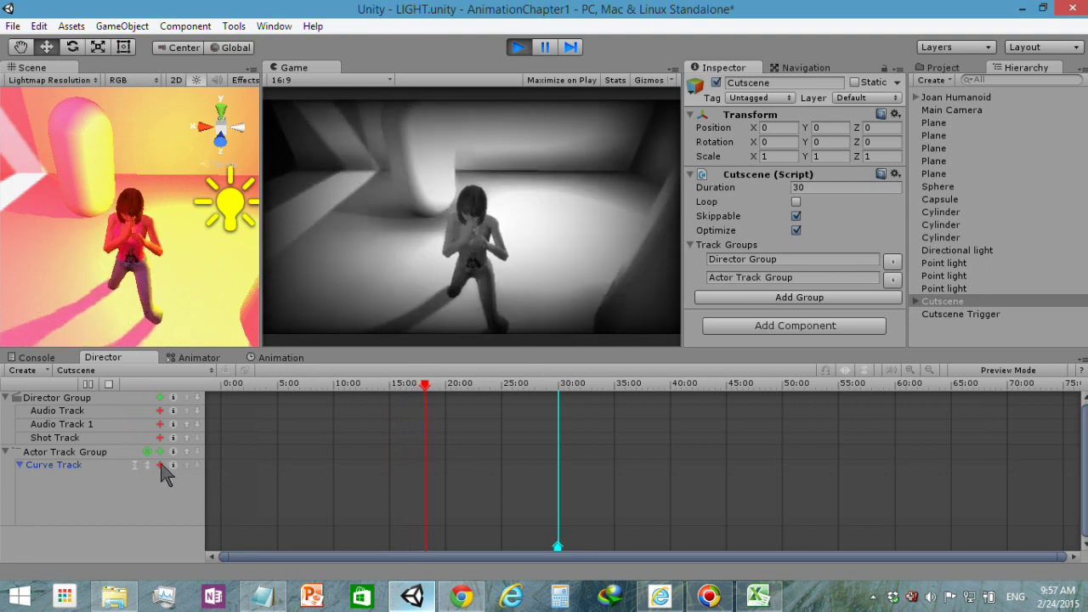
click(160, 465)
right_click(243, 480)
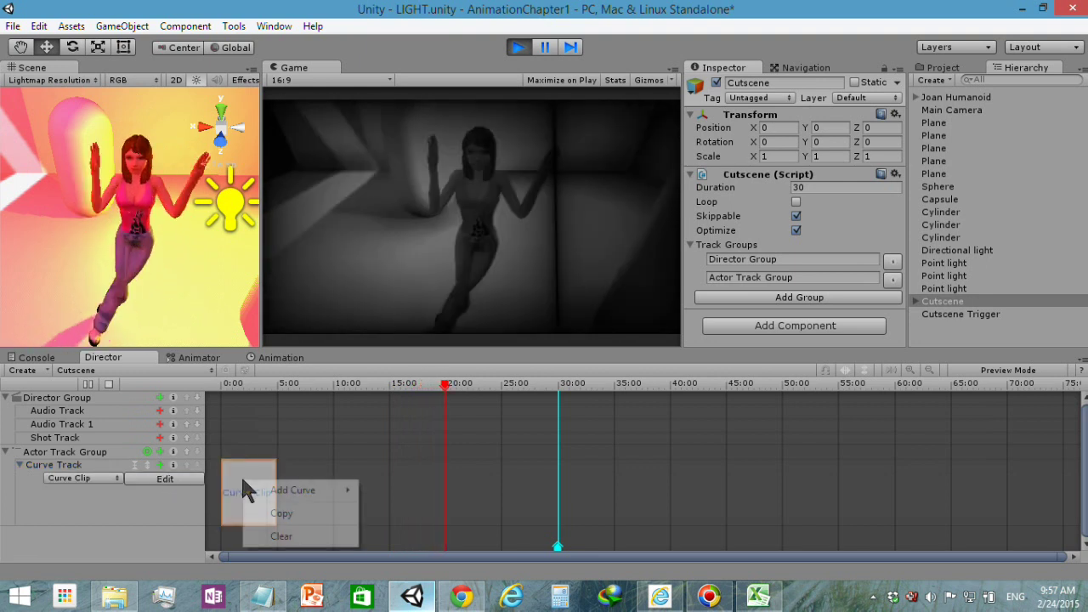
mouse_move(273, 485)
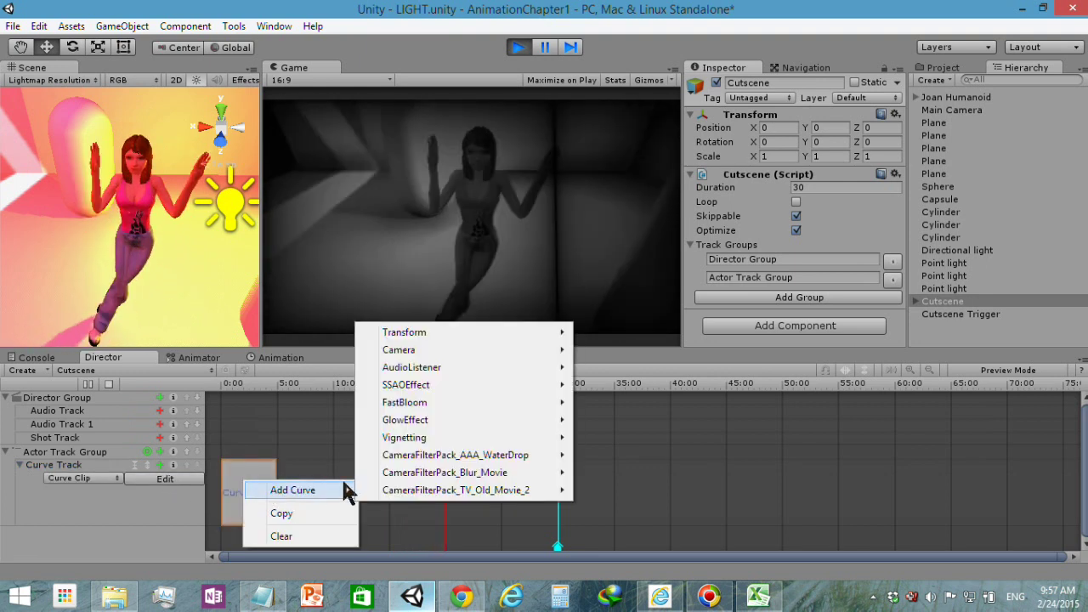
mouse_move(438, 389)
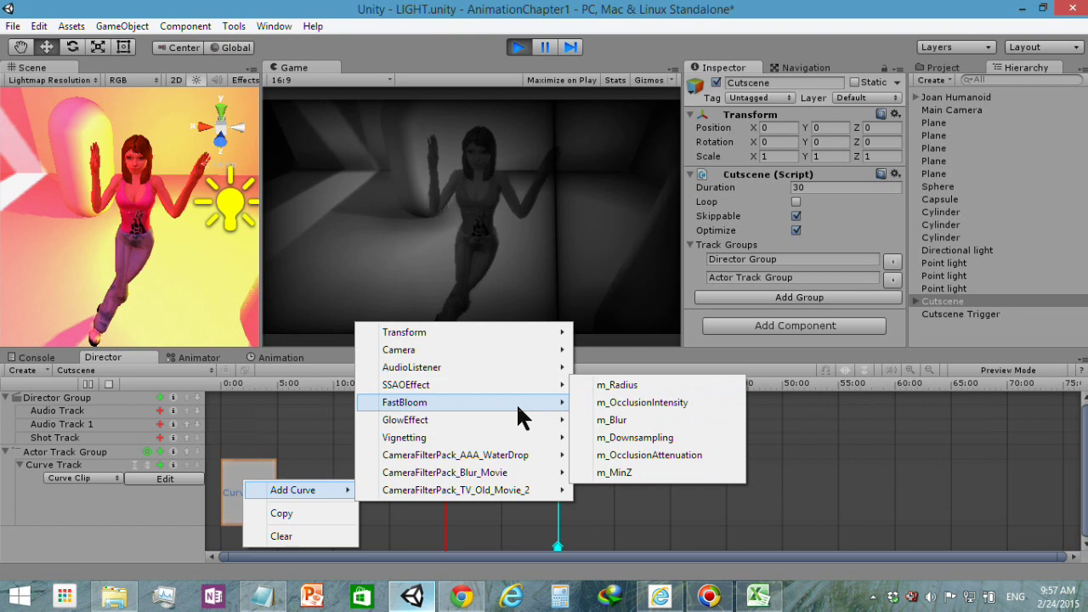
mouse_move(516, 402)
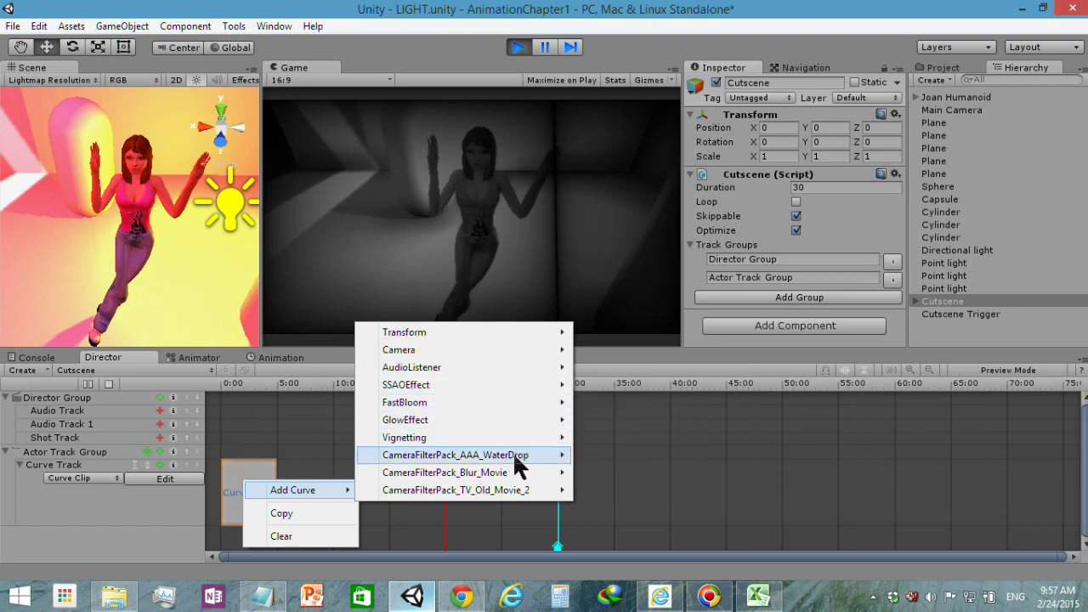
mouse_move(511, 470)
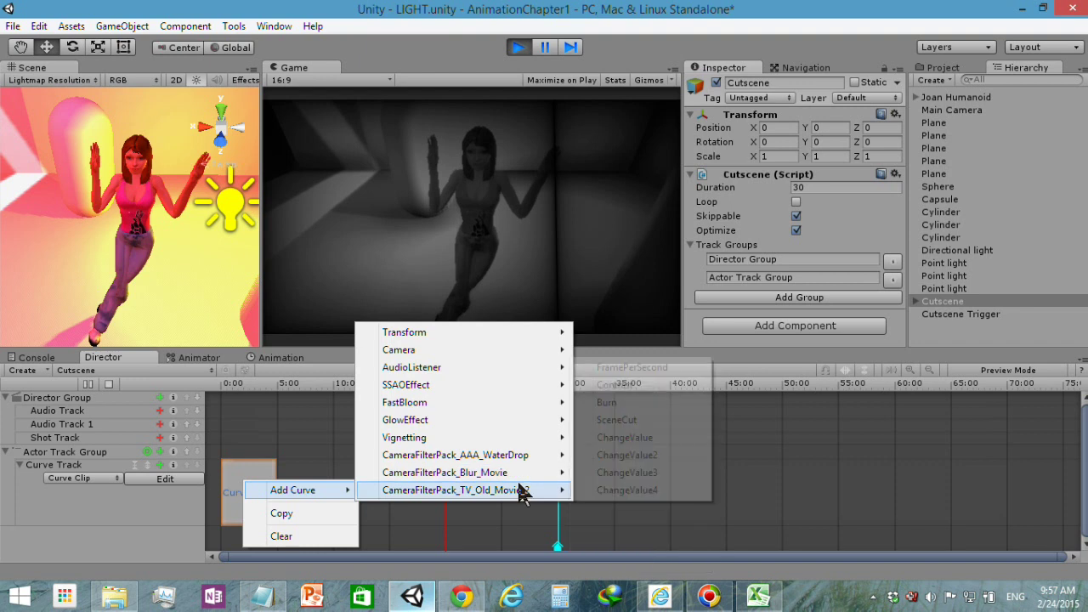
mouse_move(518, 490)
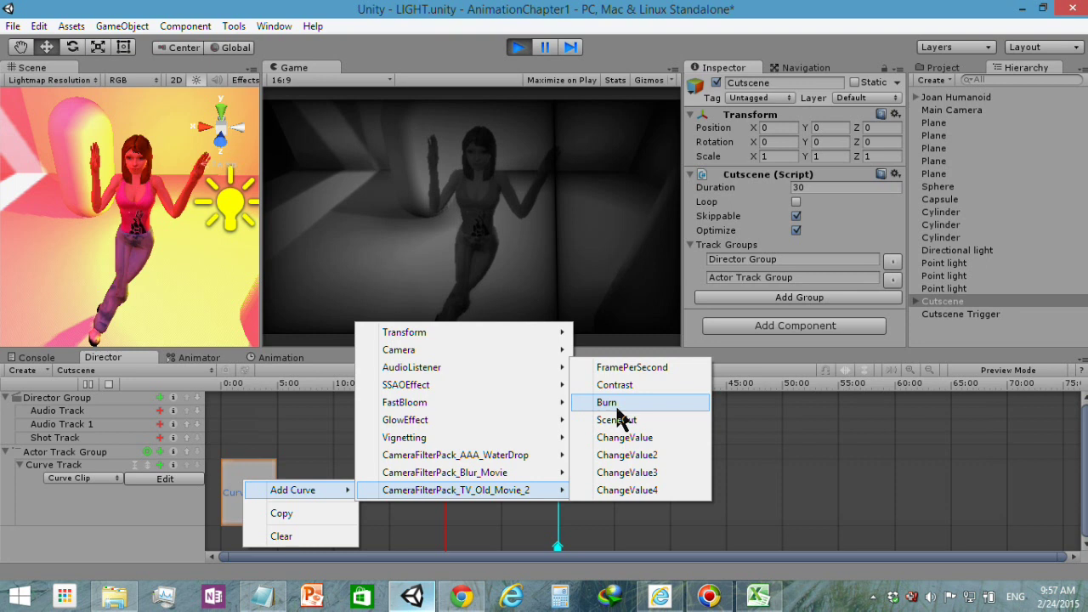
mouse_move(512, 355)
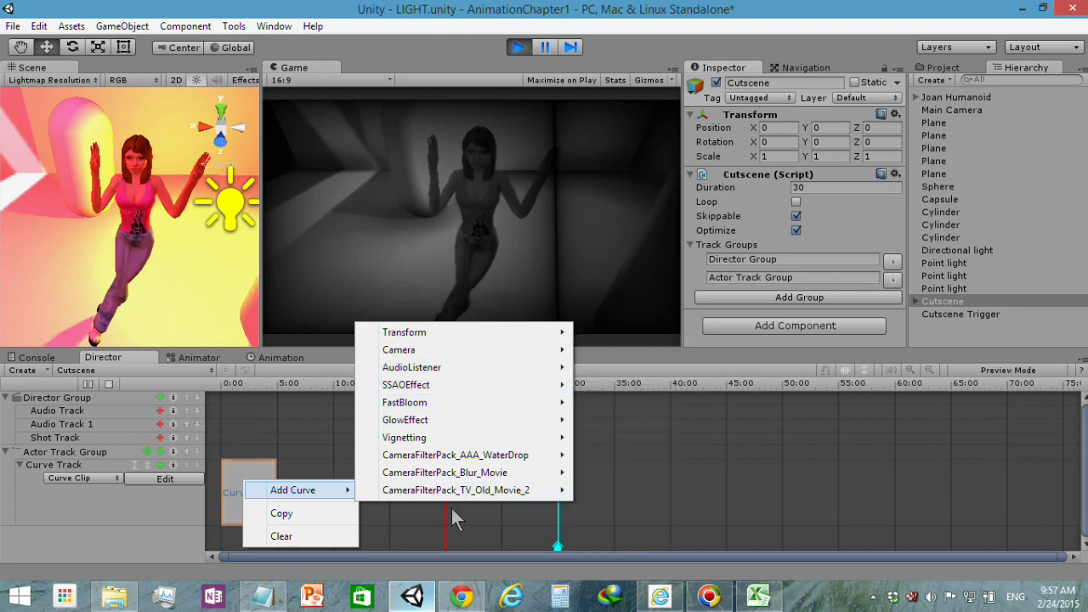
click(100, 479)
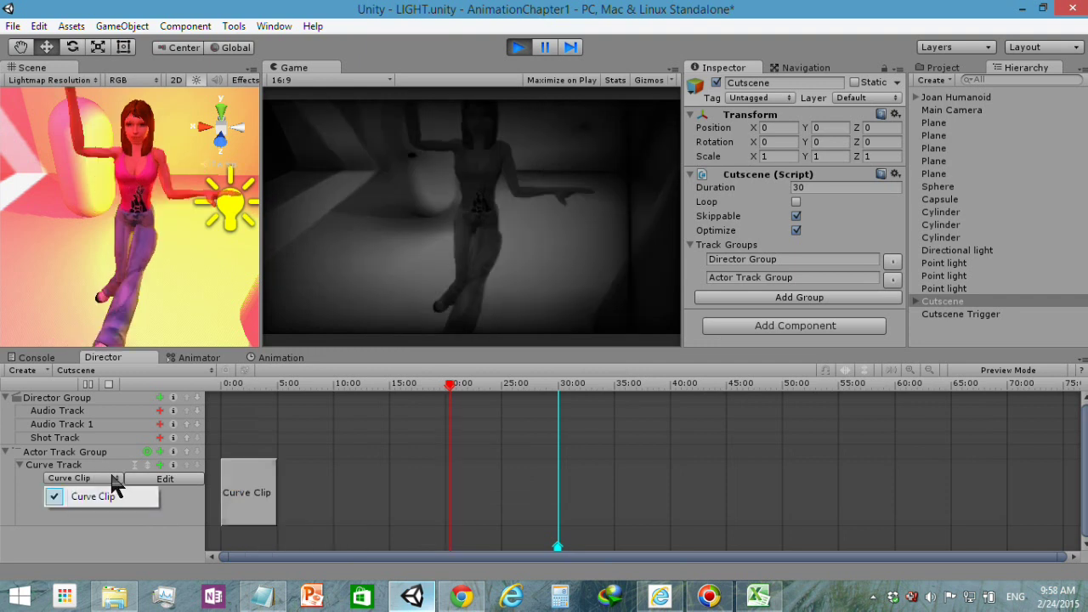
click(162, 453)
click(160, 451)
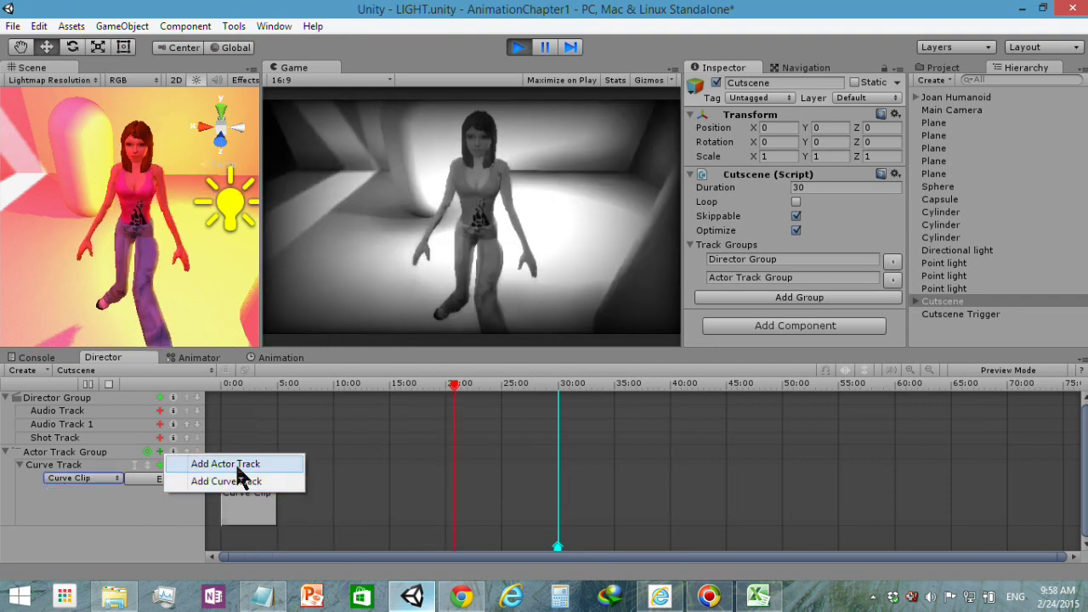
click(236, 464)
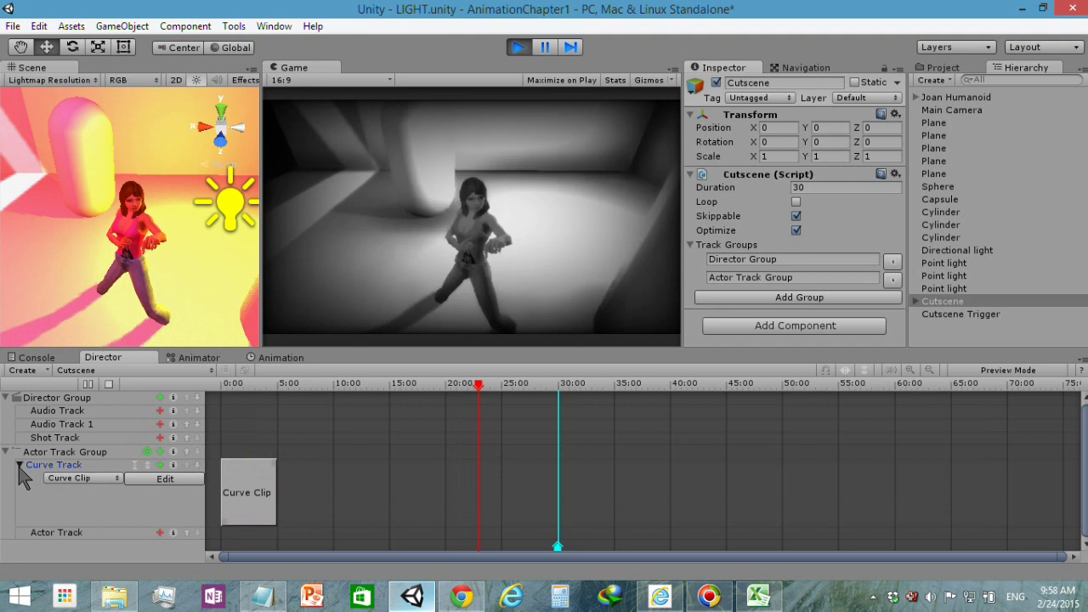
click(20, 465)
click(159, 479)
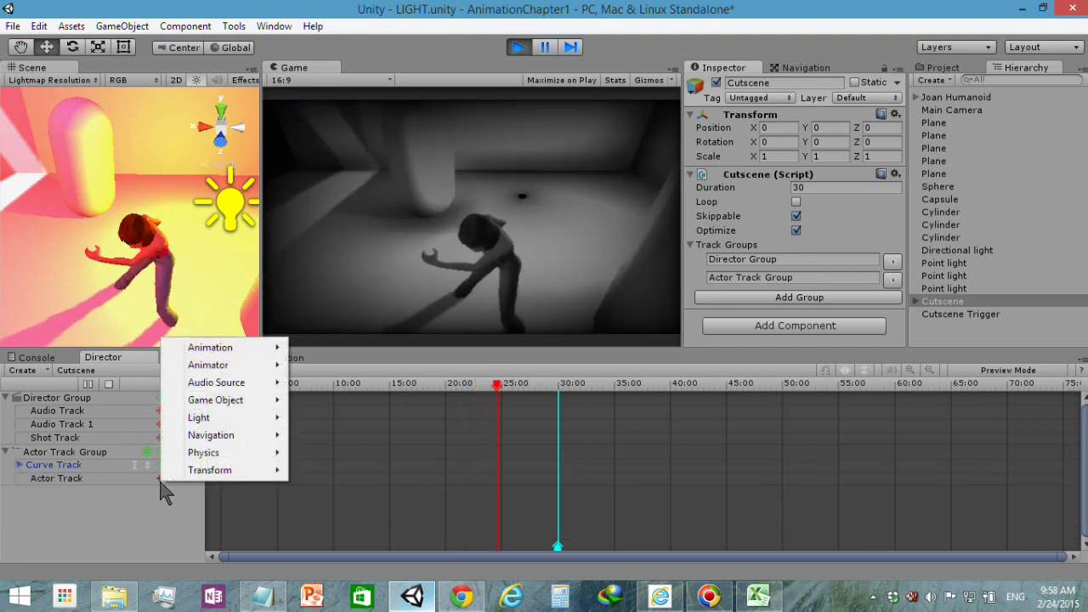
mouse_move(247, 393)
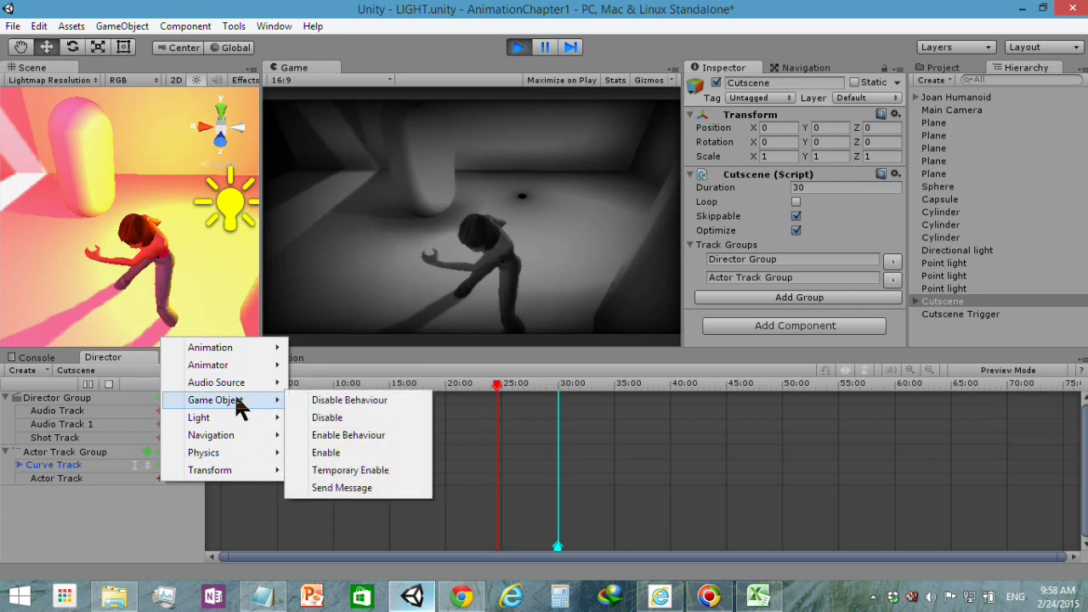
mouse_move(227, 346)
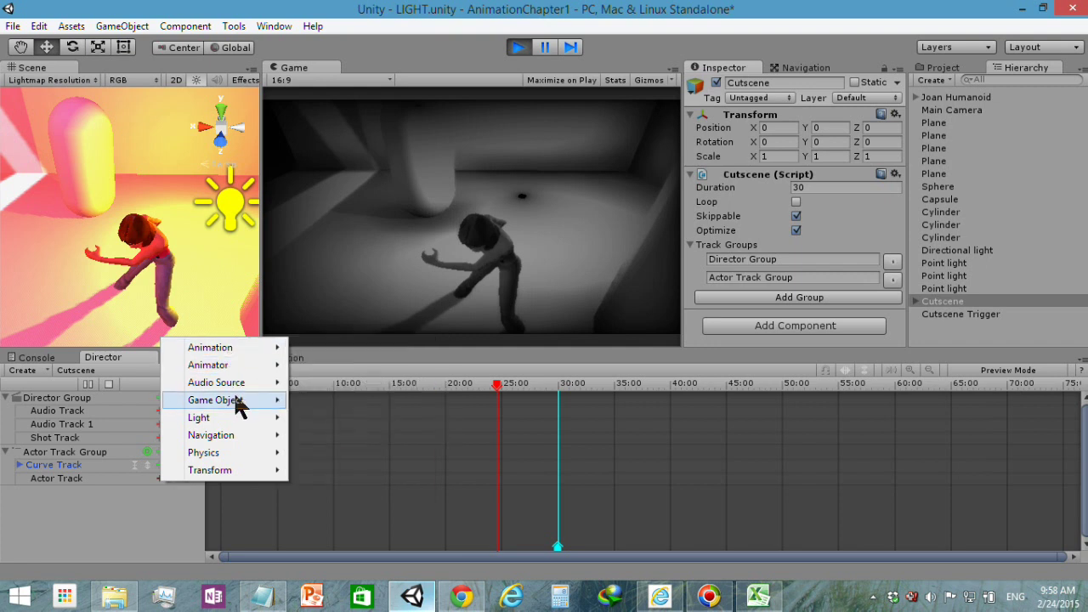
click(146, 508)
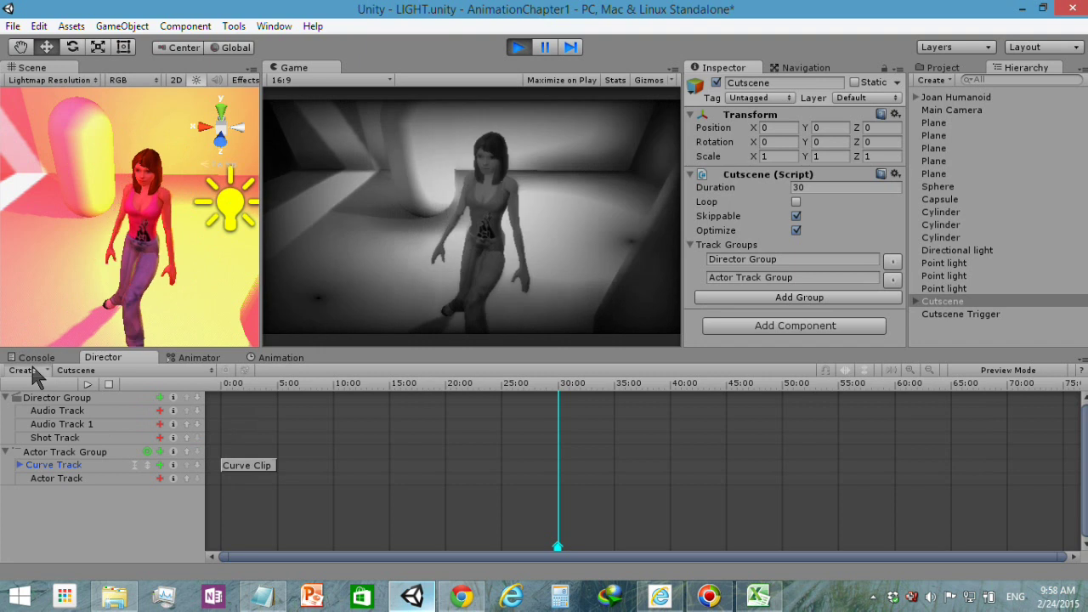
Add a Global Track to the Director Group, then stop Play mode.
click(33, 372)
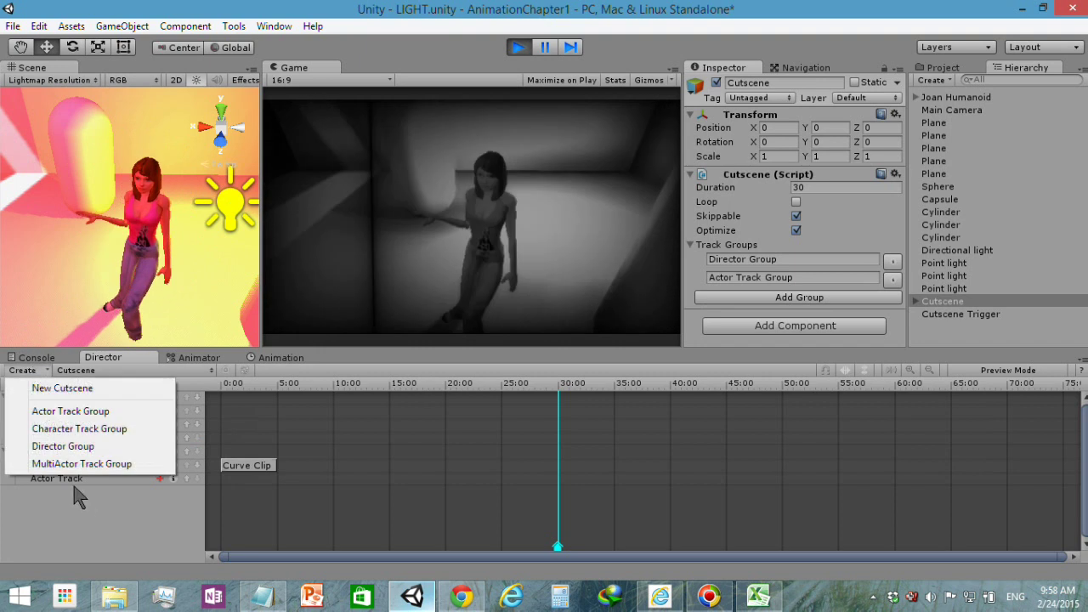
click(93, 495)
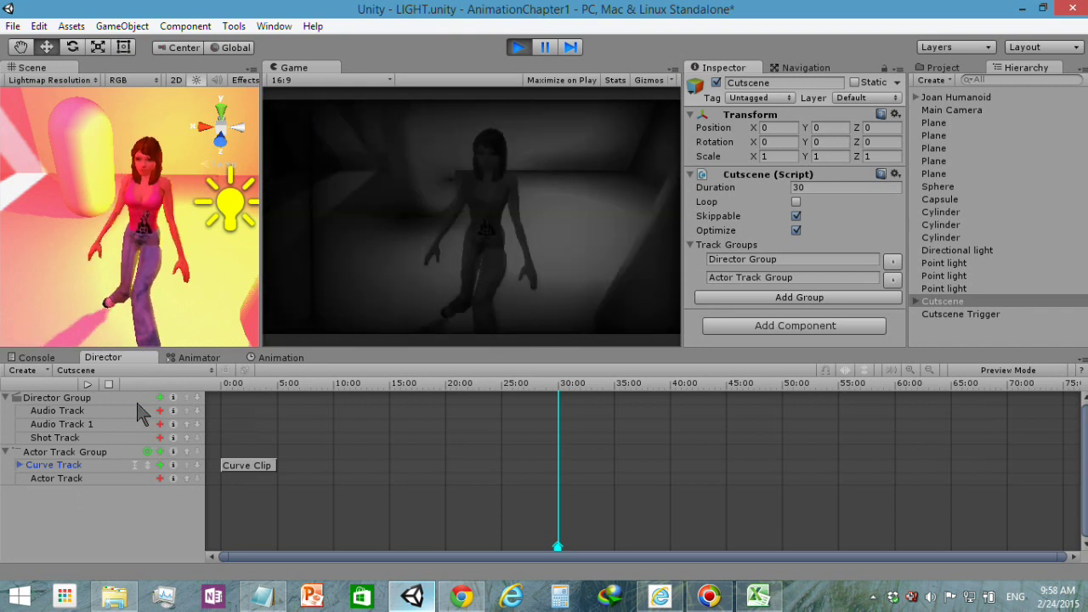
click(151, 399)
click(160, 398)
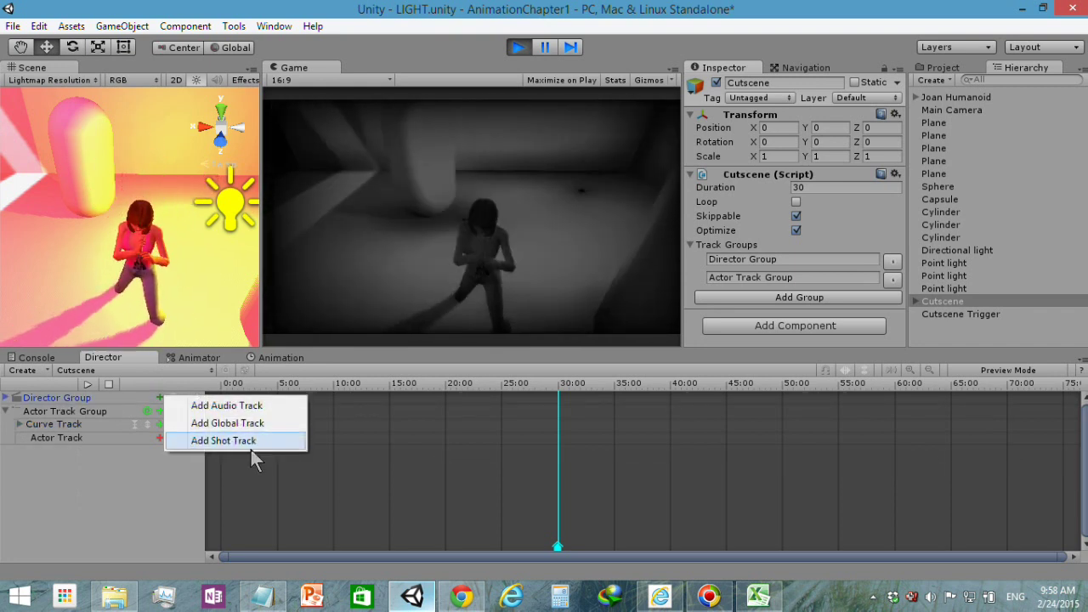
click(226, 424)
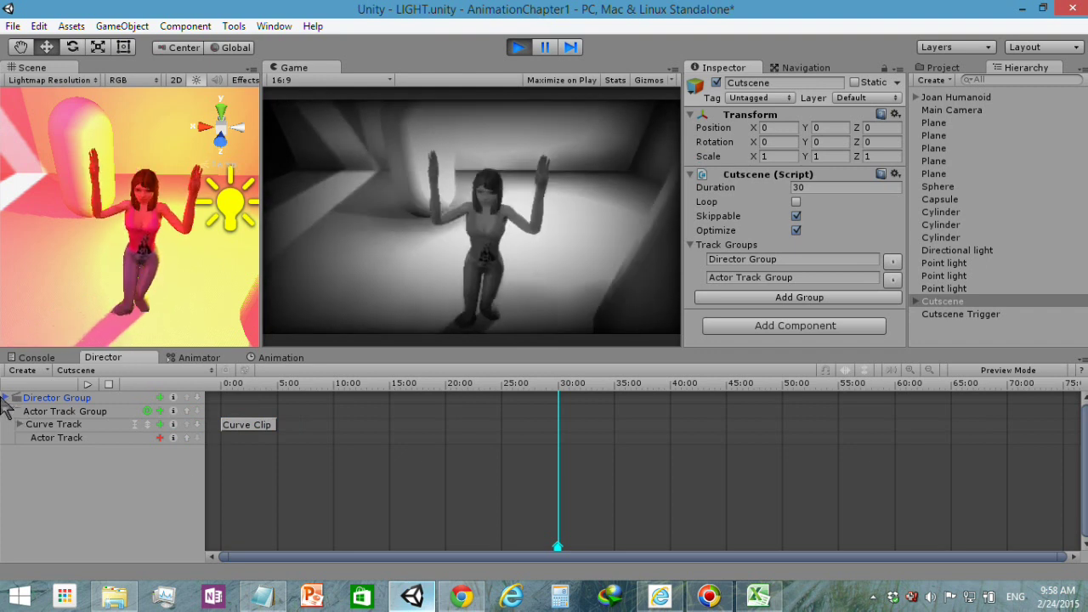
click(159, 398)
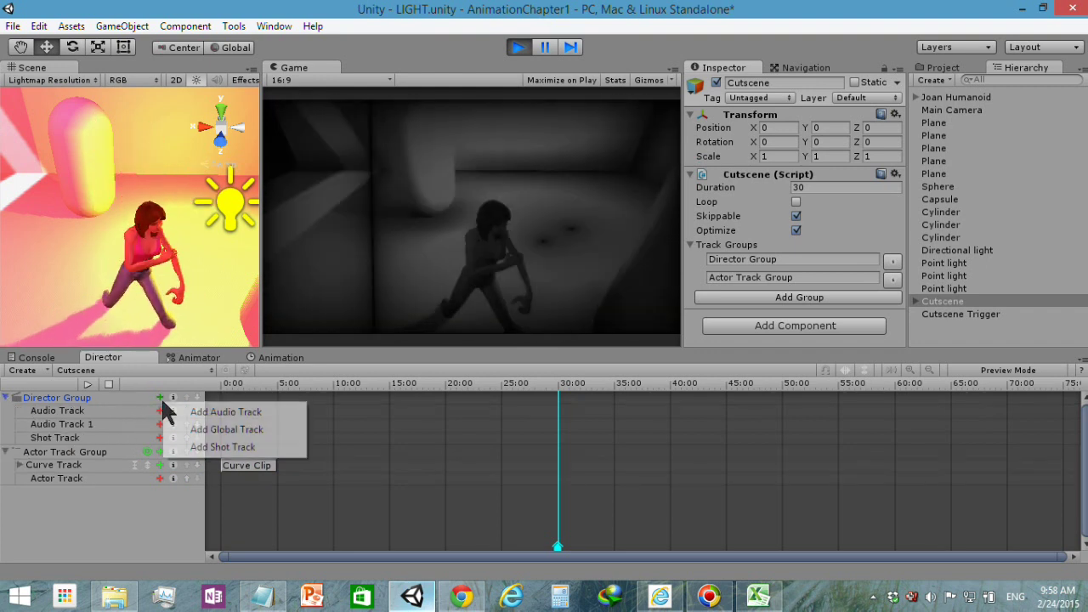
click(195, 432)
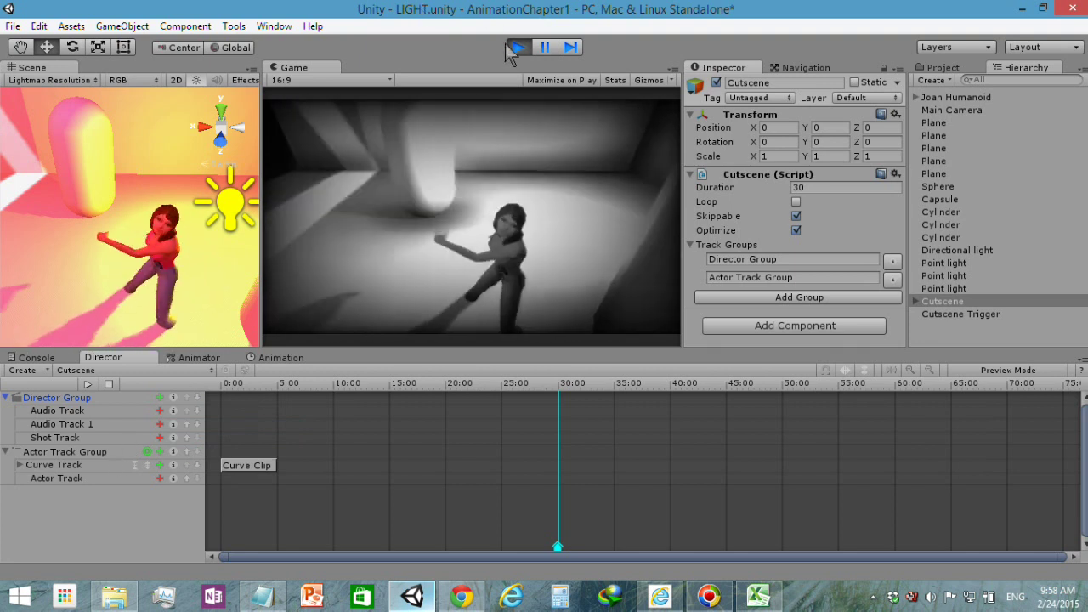
click(514, 48)
Create another 30-second cutscene set to start On Start and close the Cutscene Creator.
click(35, 372)
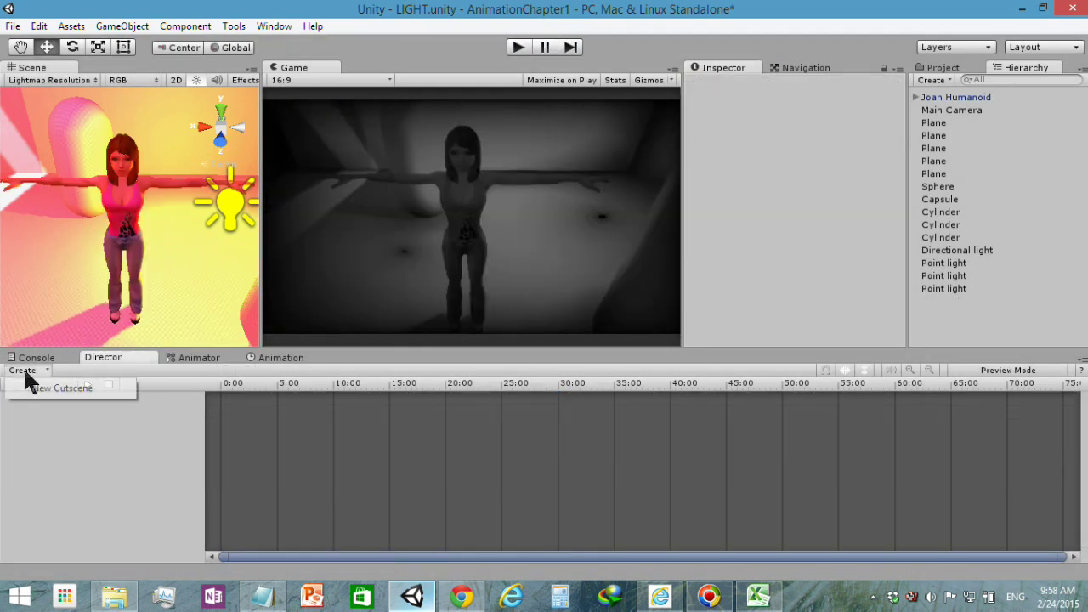
click(48, 381)
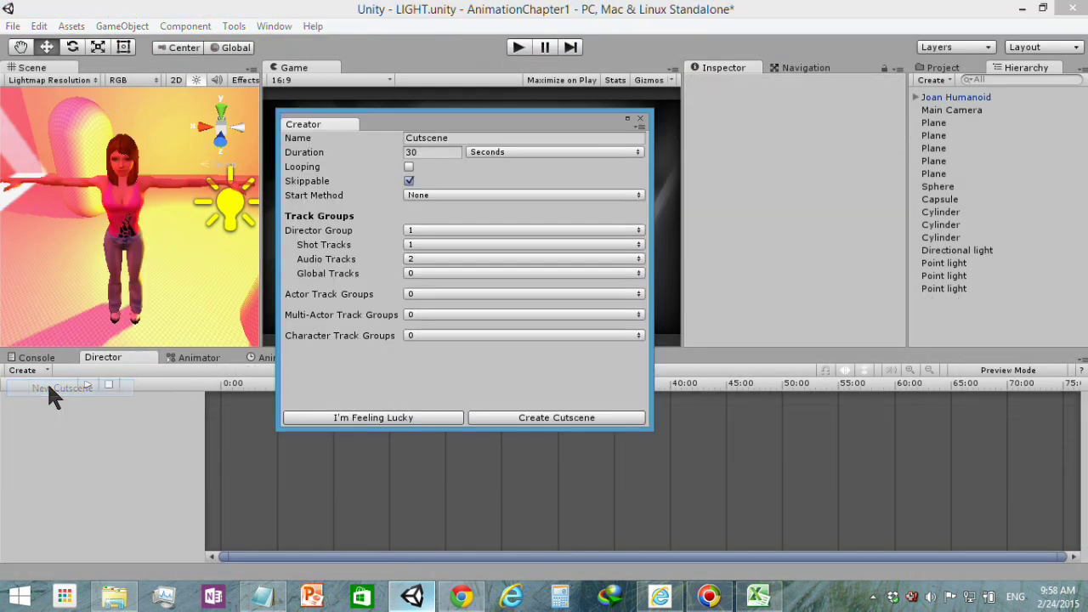
click(466, 192)
click(448, 211)
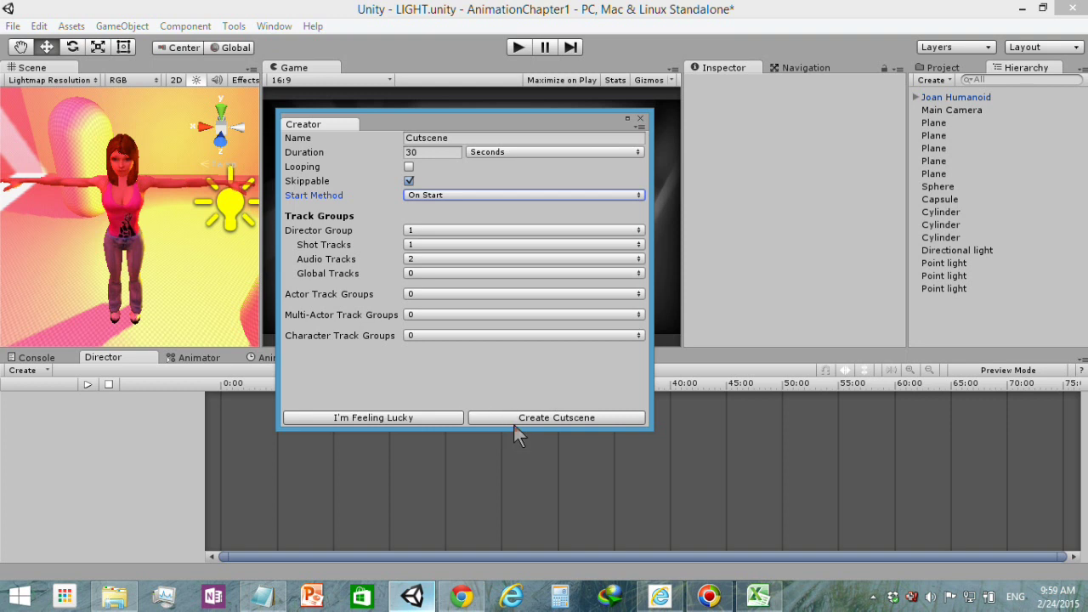
click(522, 421)
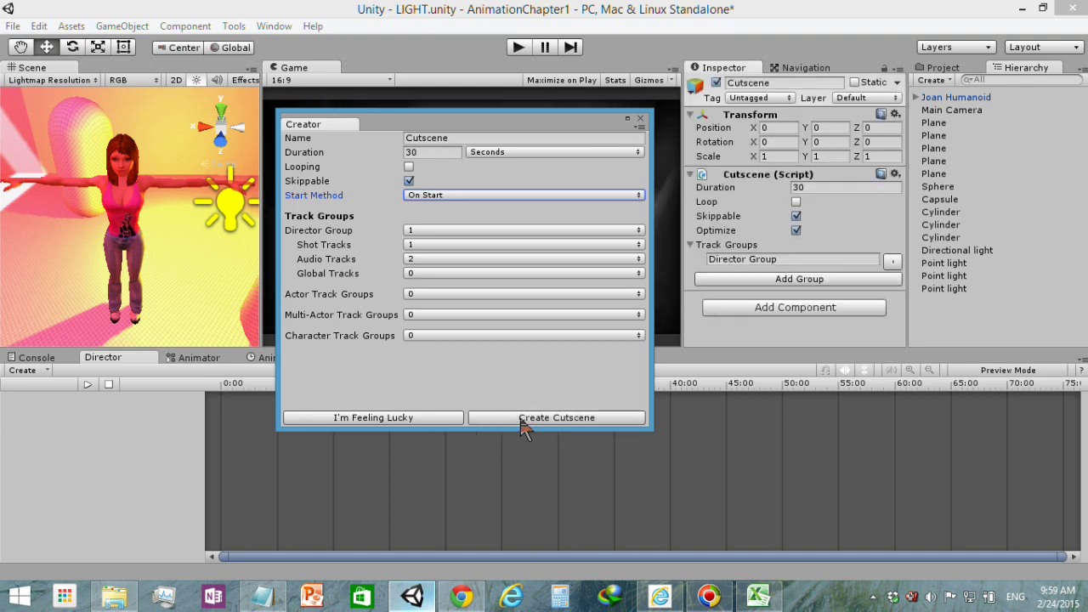
click(641, 119)
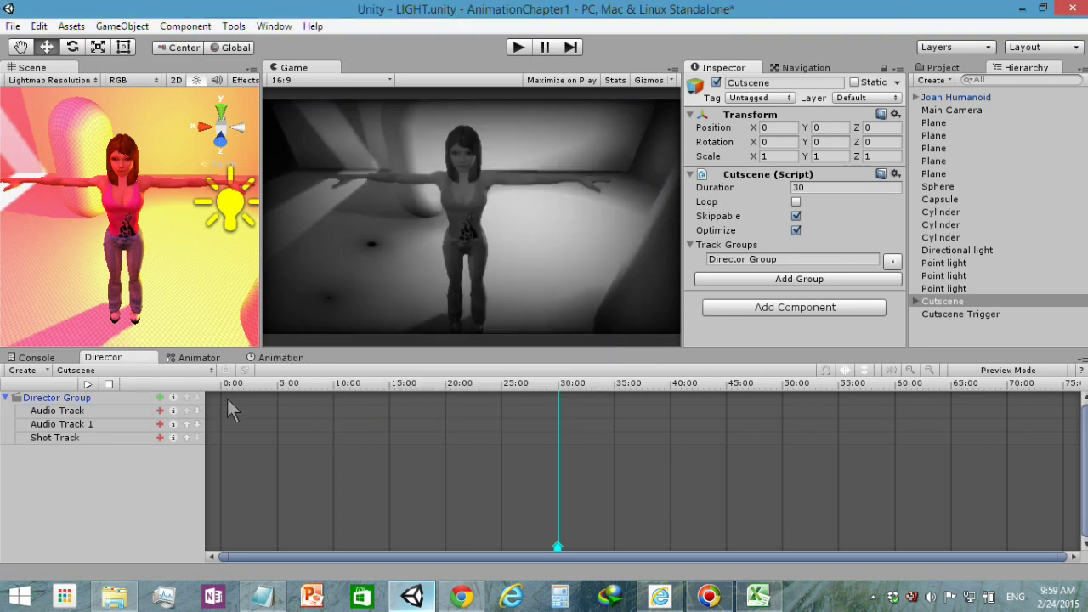
Add a Global Track to the Director Group with an Enable Game Object event at 0:00, and select the event.
click(153, 393)
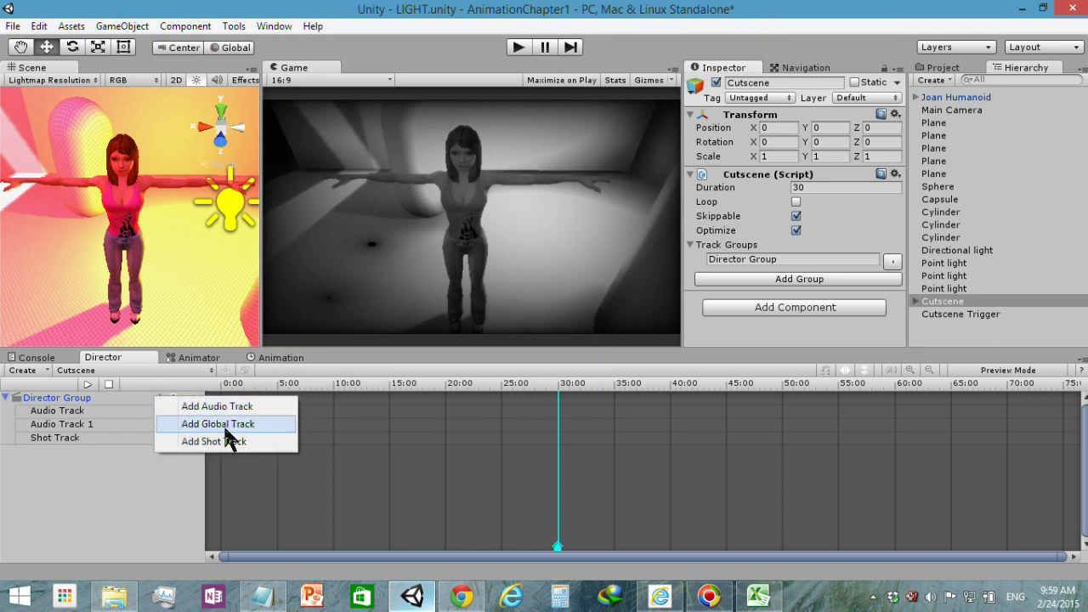
click(221, 425)
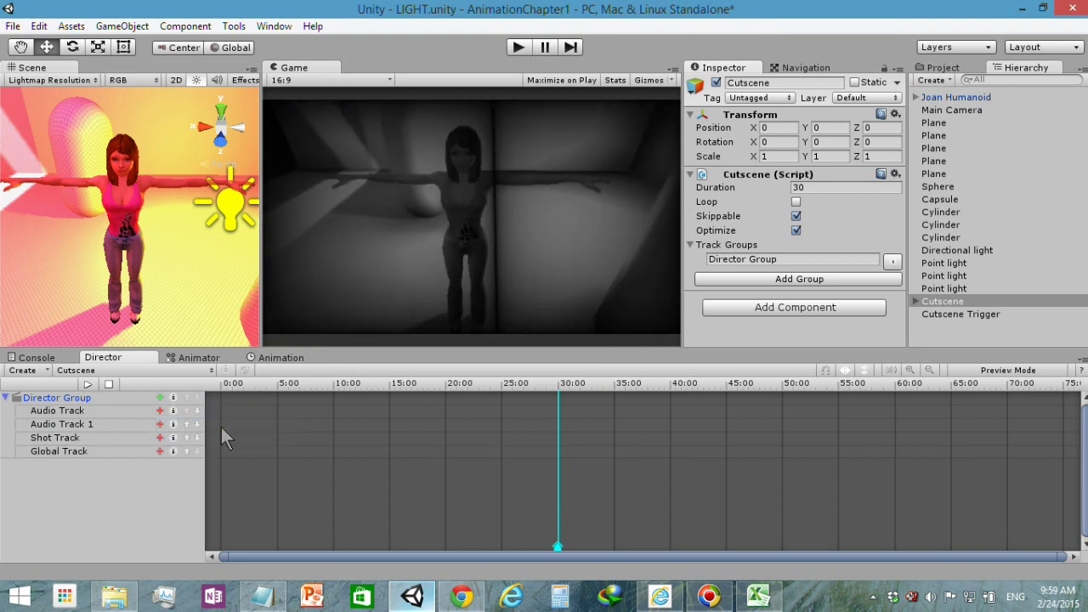
right_click(154, 449)
mouse_move(238, 443)
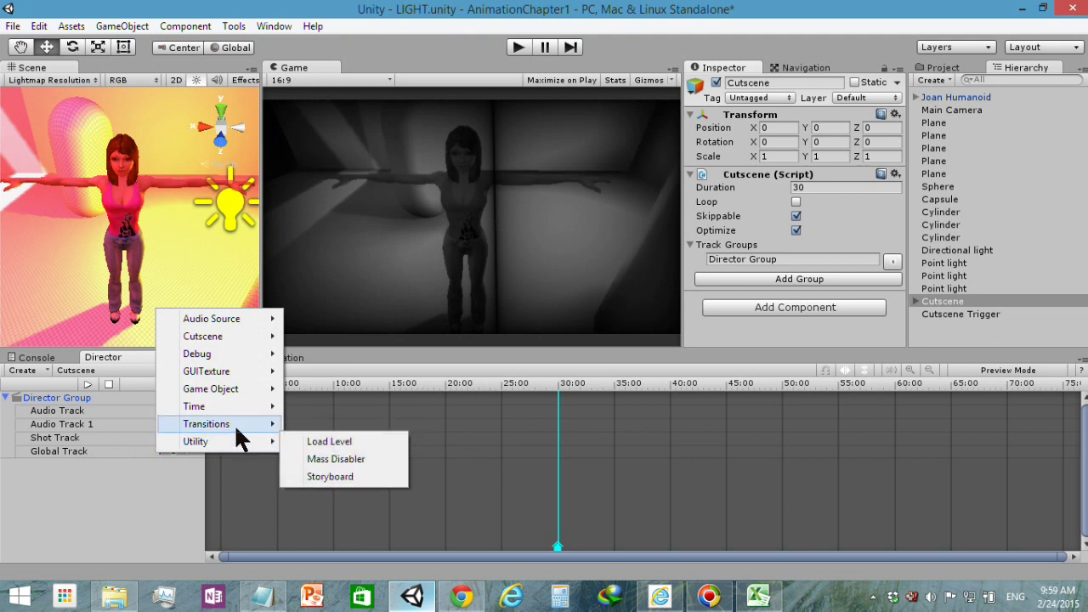
mouse_move(249, 407)
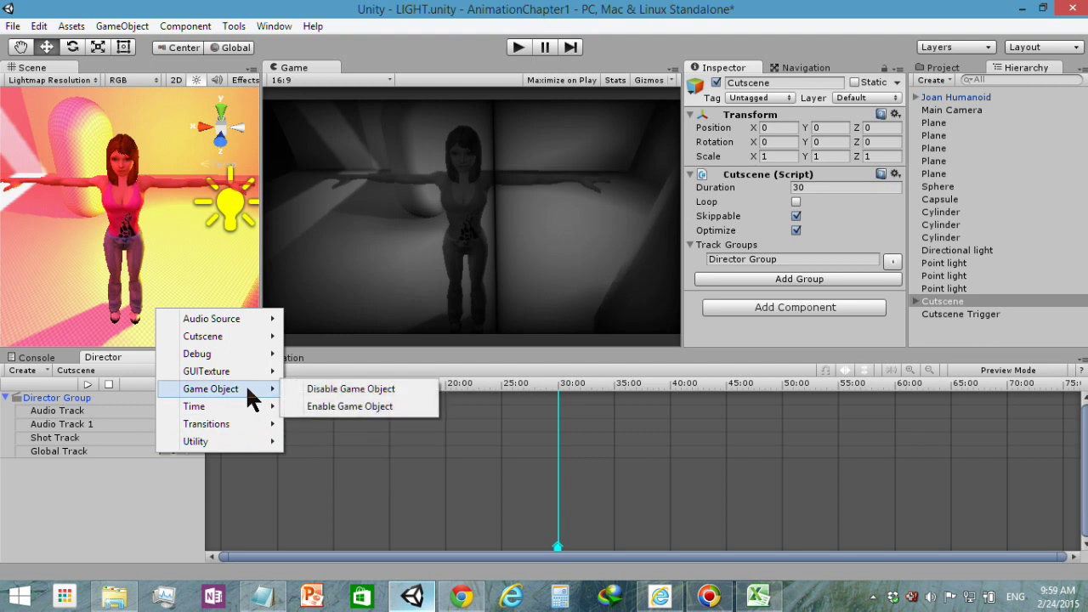
mouse_move(238, 349)
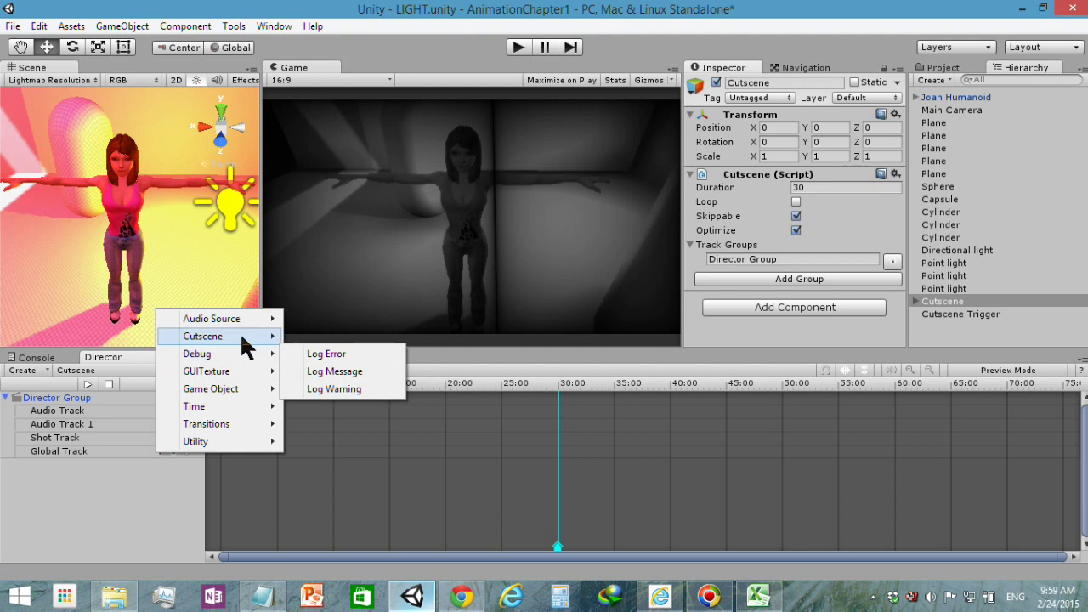
mouse_move(237, 317)
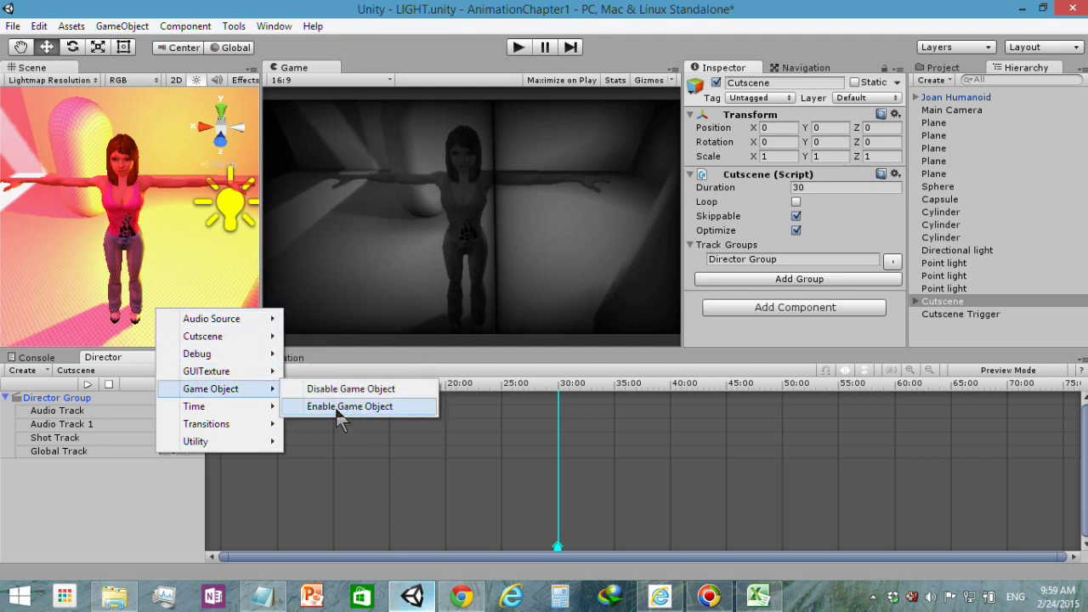
click(339, 408)
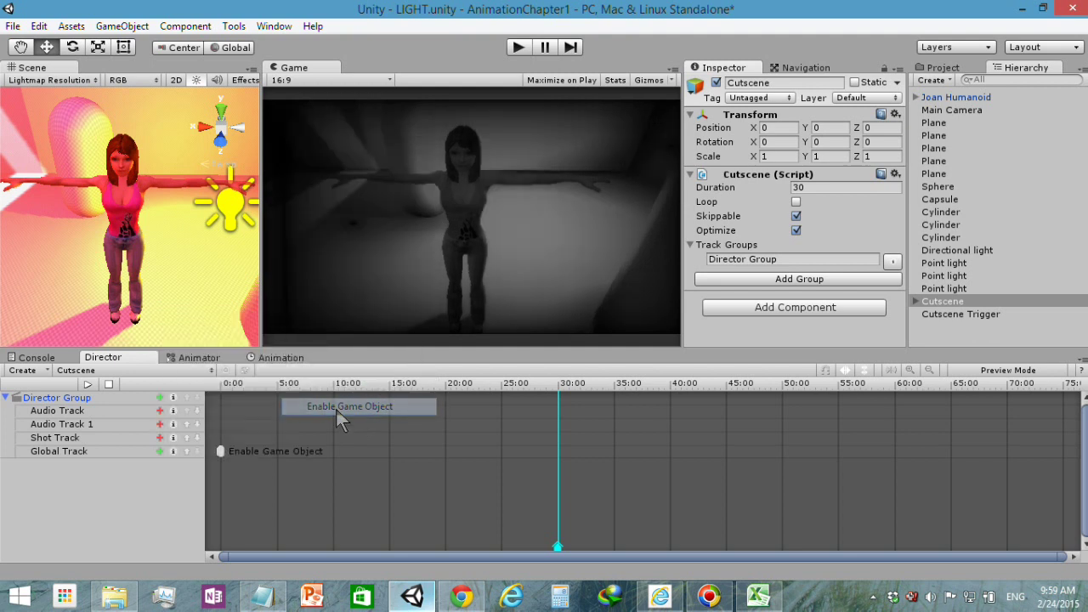
click(219, 451)
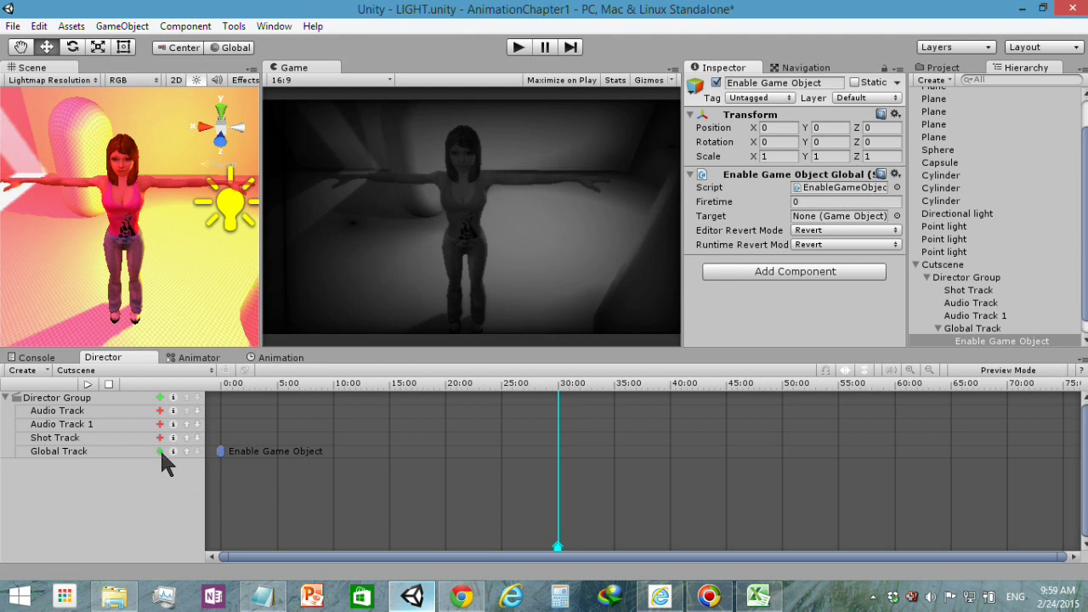
click(159, 397)
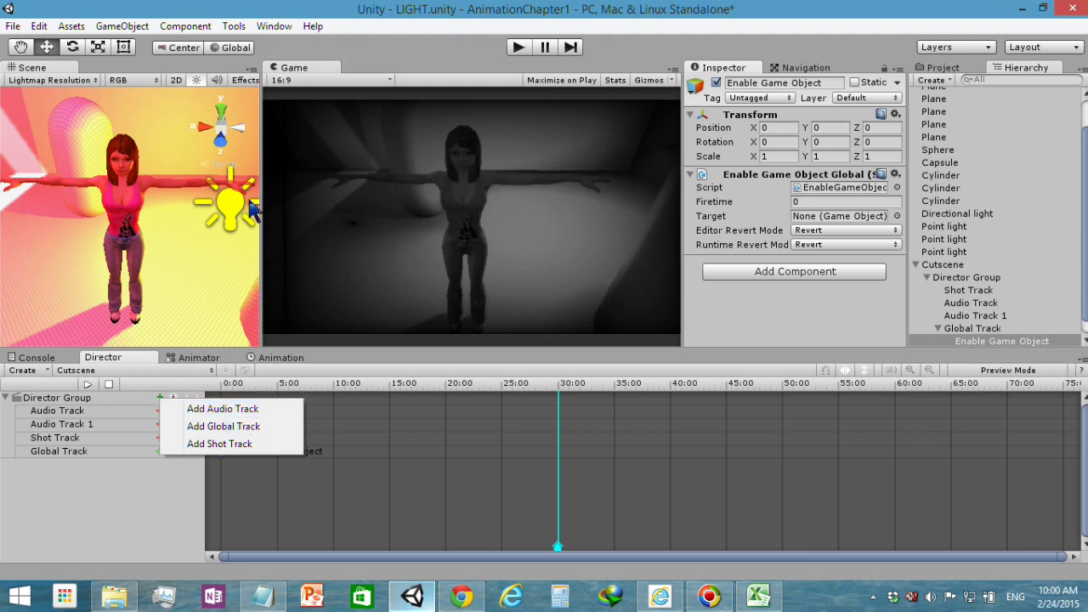
click(228, 29)
mouse_move(213, 28)
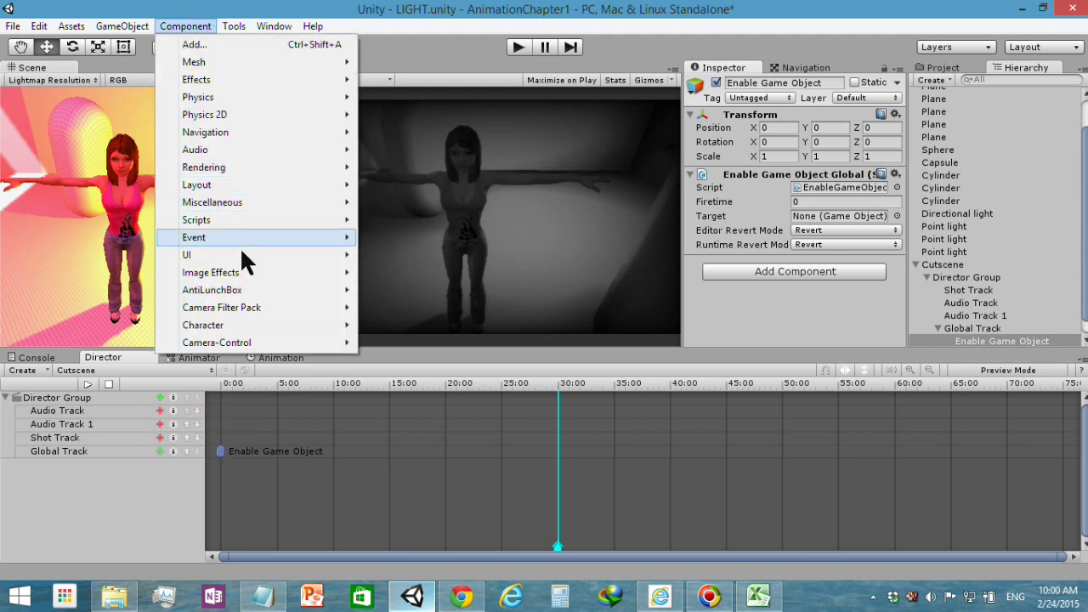
mouse_move(233, 323)
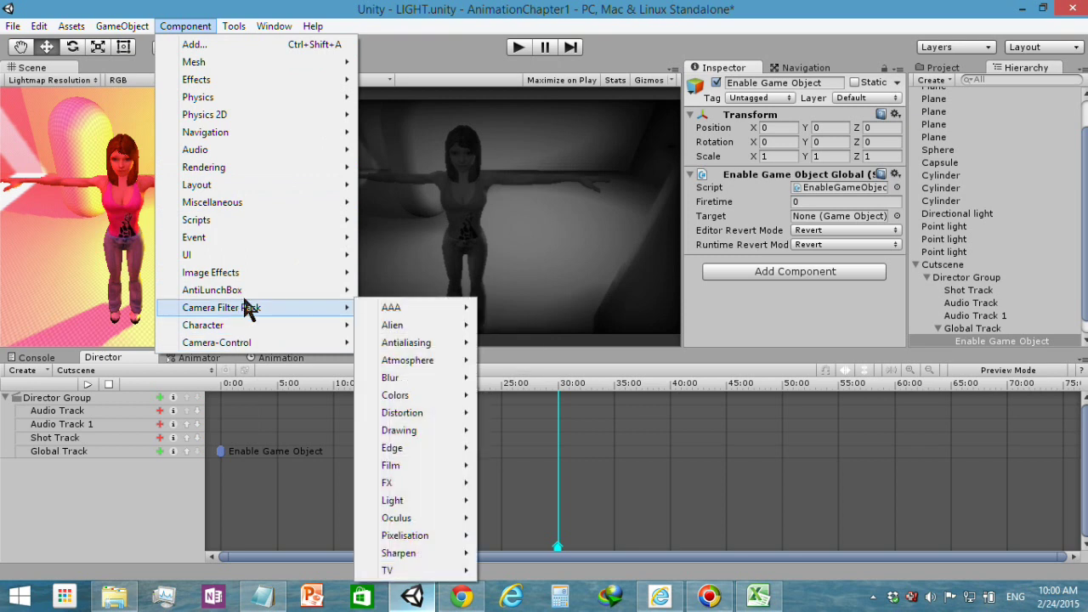
mouse_move(425, 325)
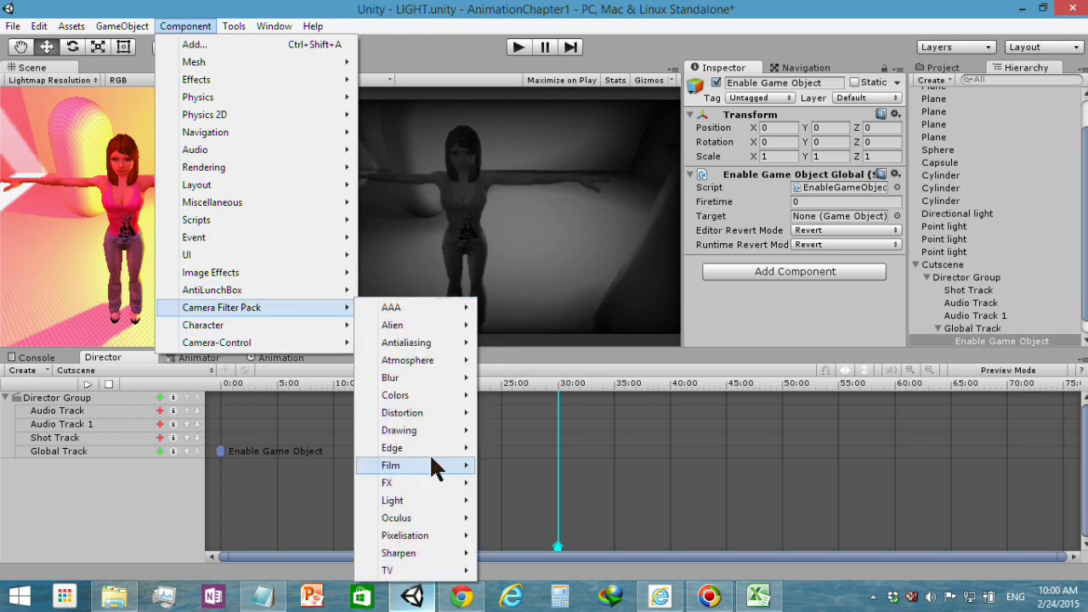
mouse_move(455, 467)
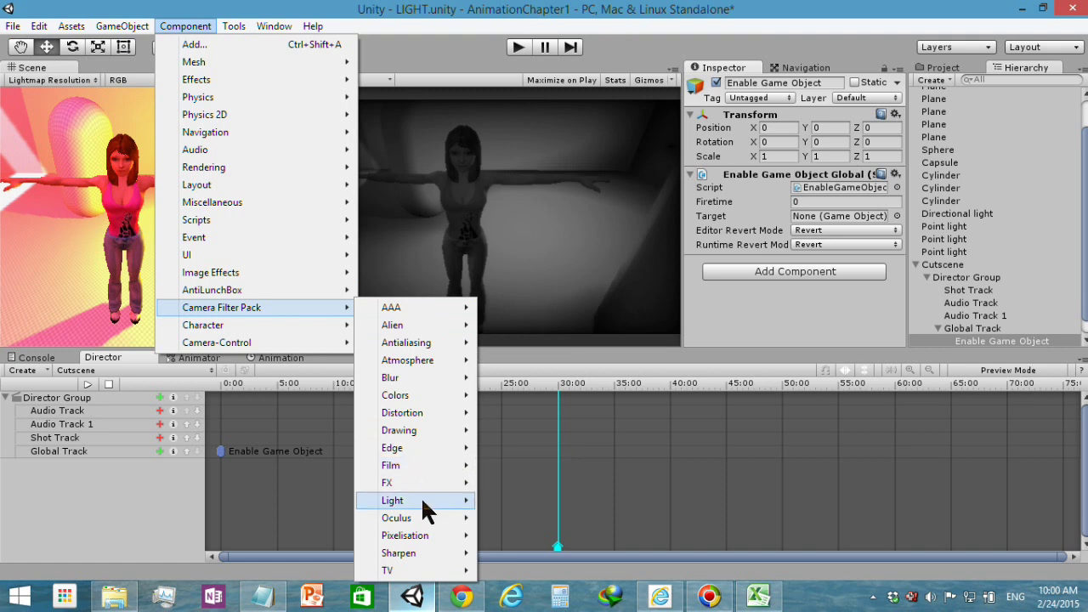
mouse_move(420, 499)
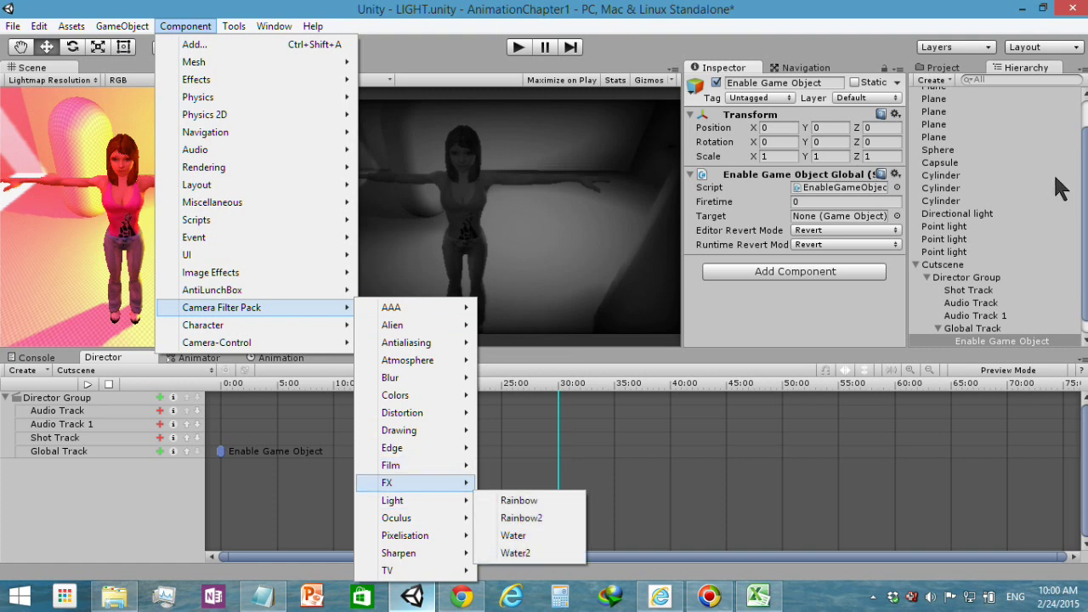
key(Escape)
scroll(961, 170, up, 1)
Select the Main Camera and add the Camera Filter Pack Light Rainbow filter to it.
click(952, 97)
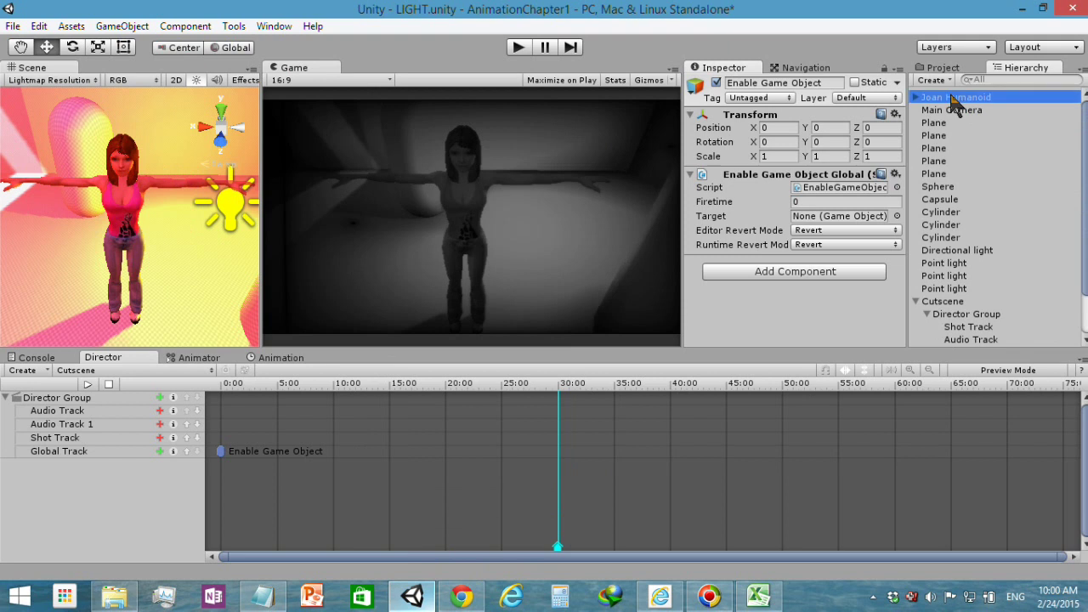
click(950, 122)
click(950, 109)
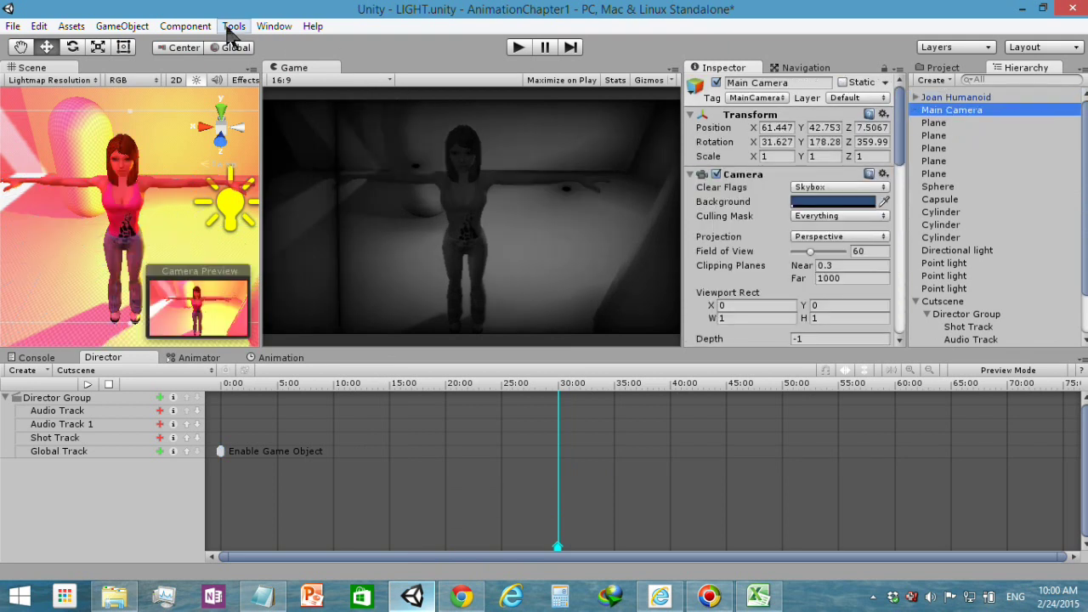
click(201, 24)
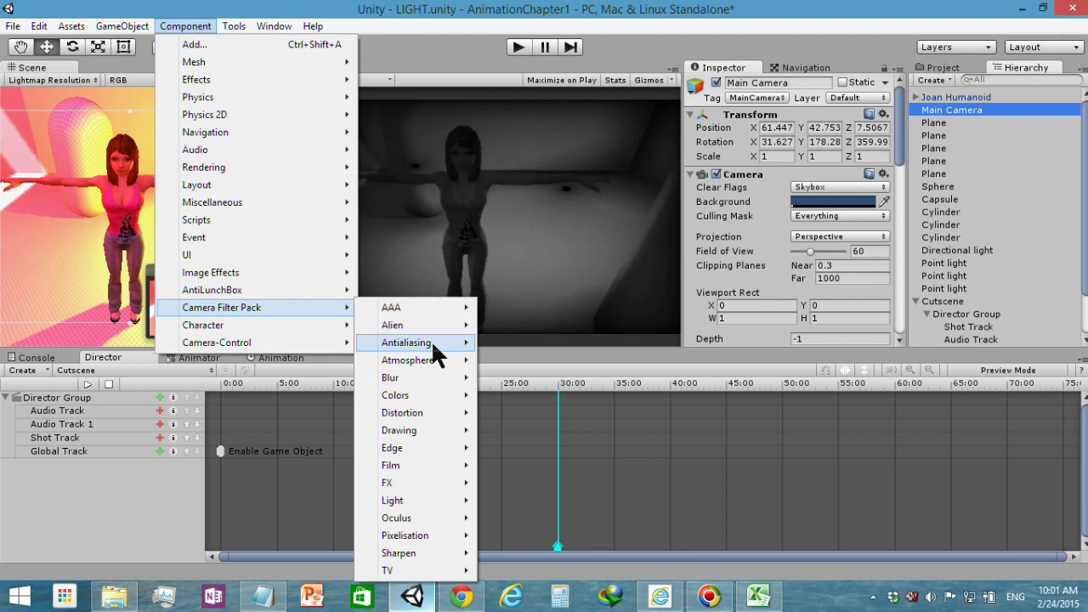
mouse_move(421, 538)
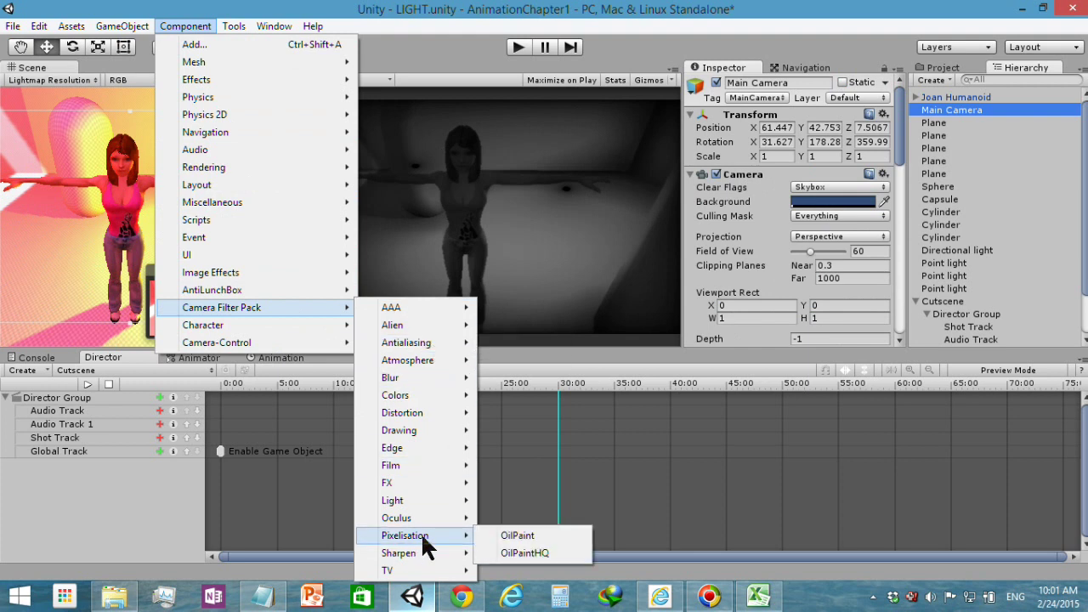
mouse_move(455, 498)
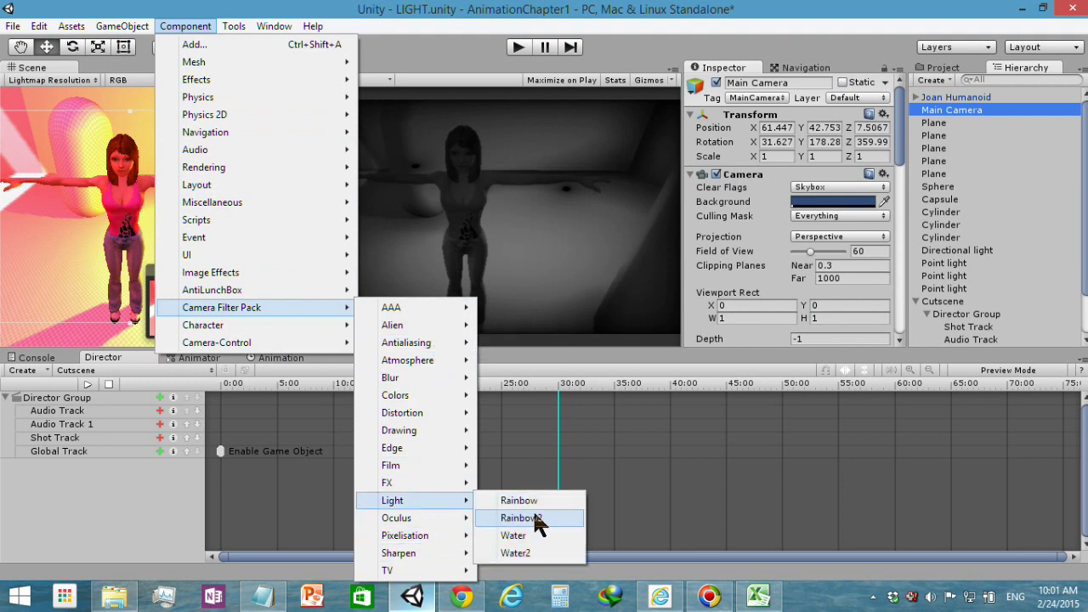
click(530, 501)
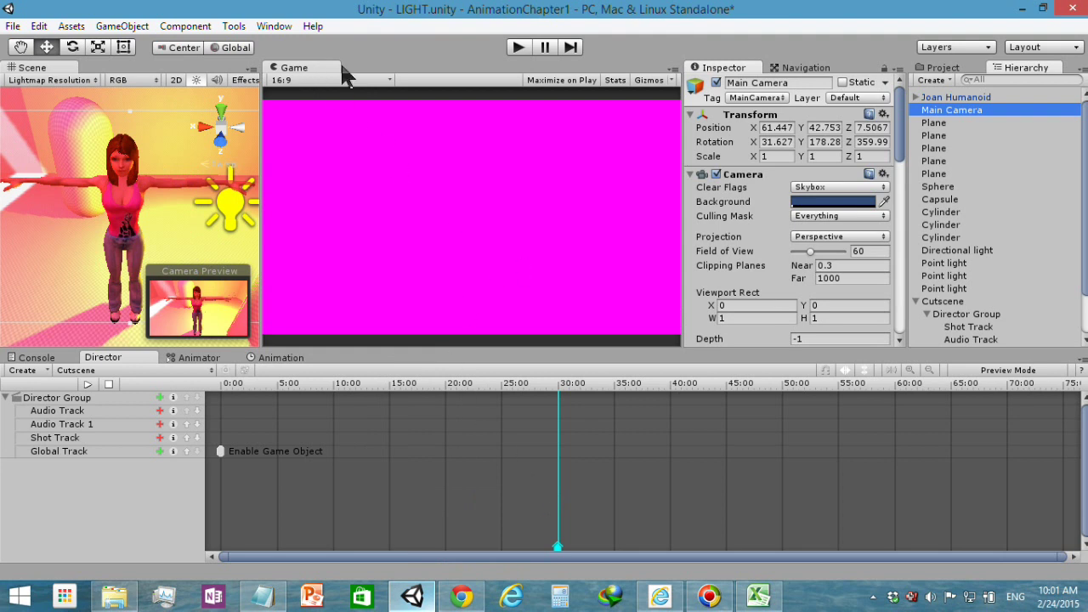
Collapse the Camera and Fast Bloom components and briefly play the scene to preview the filters.
click(690, 174)
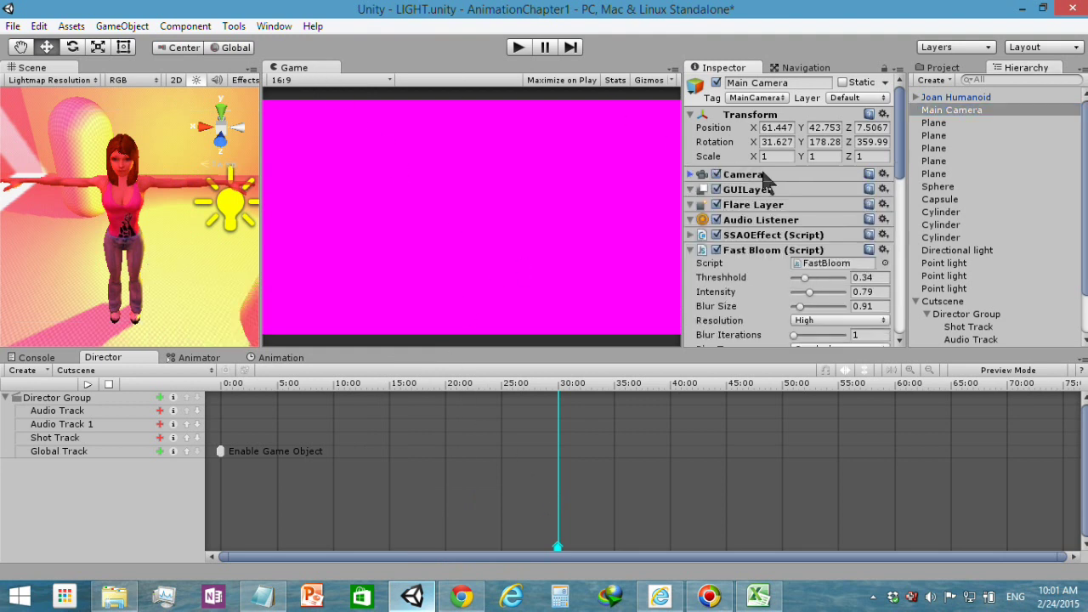
drag(685, 259, 695, 258)
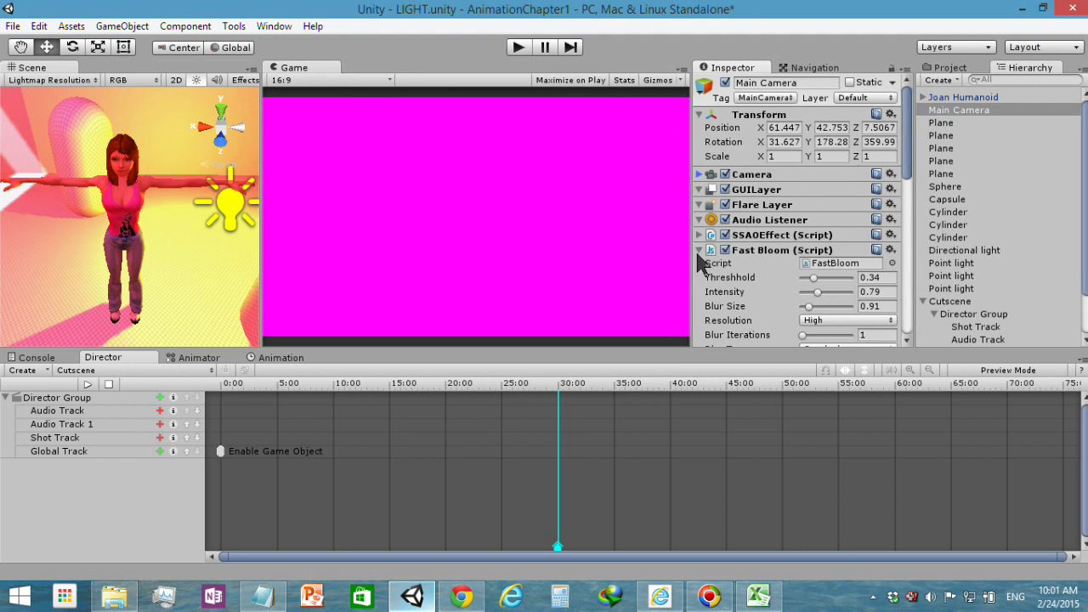
click(698, 250)
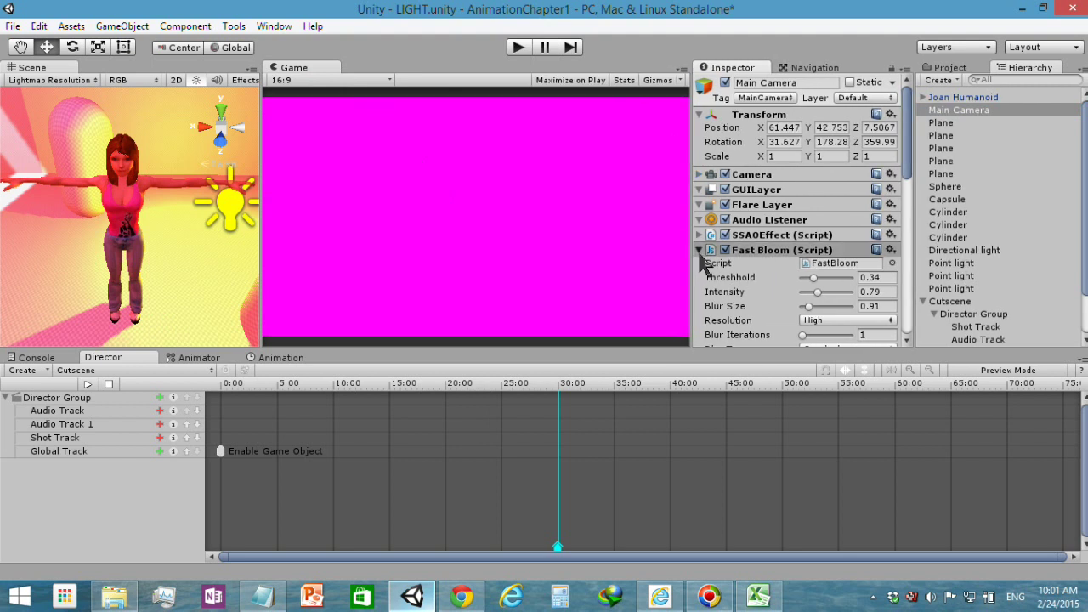
click(521, 49)
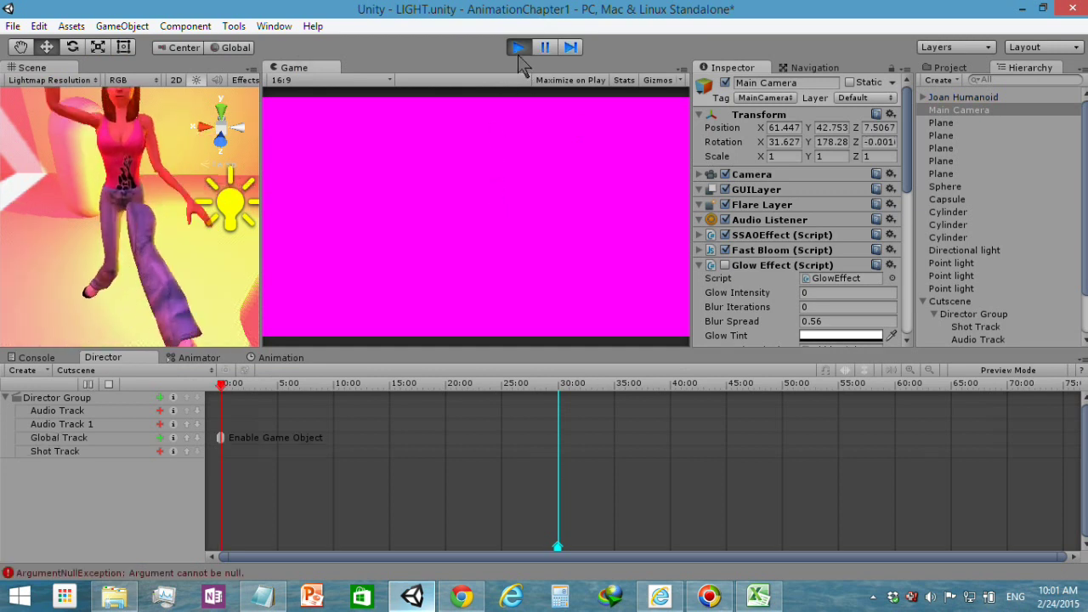
click(517, 48)
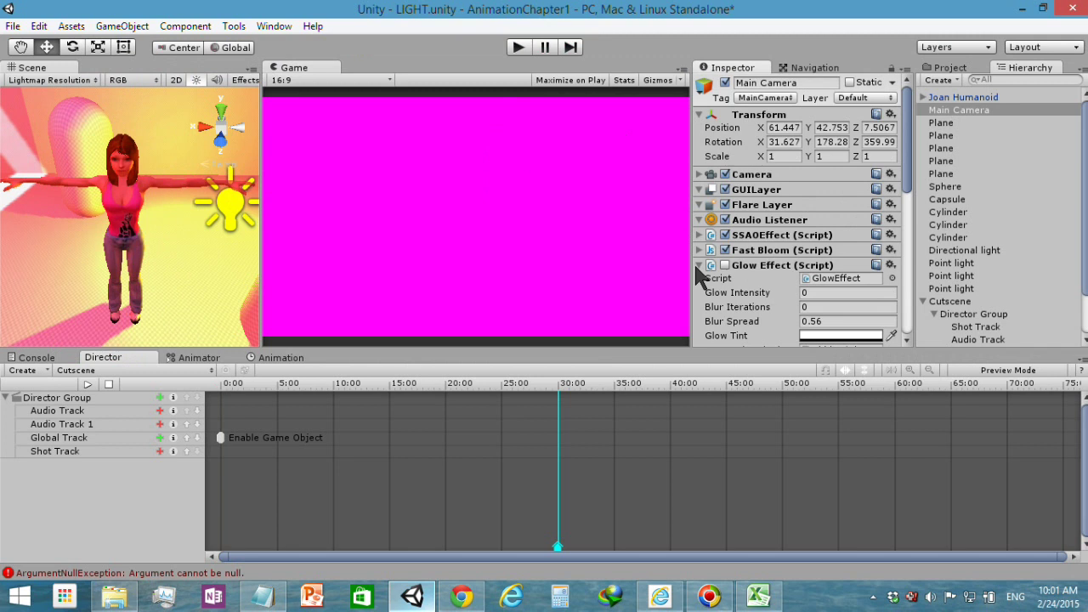
Collapse the Glow Effect, Blur, TV_50, TV_Old and Light components, then disable the Light and TV Old filters.
click(699, 264)
scroll(815, 266, down, 3)
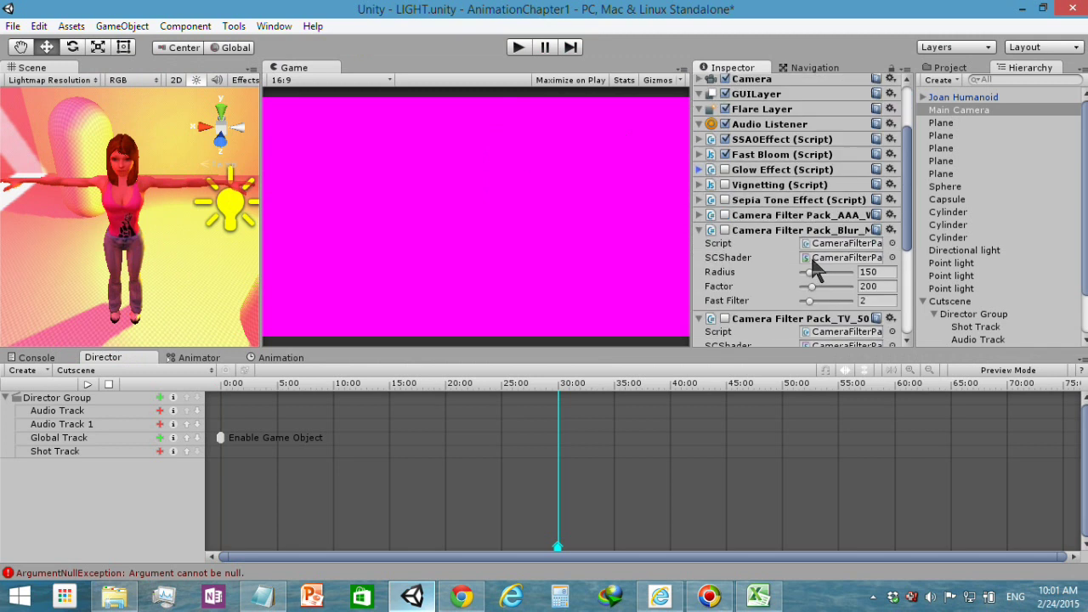
click(699, 231)
click(699, 246)
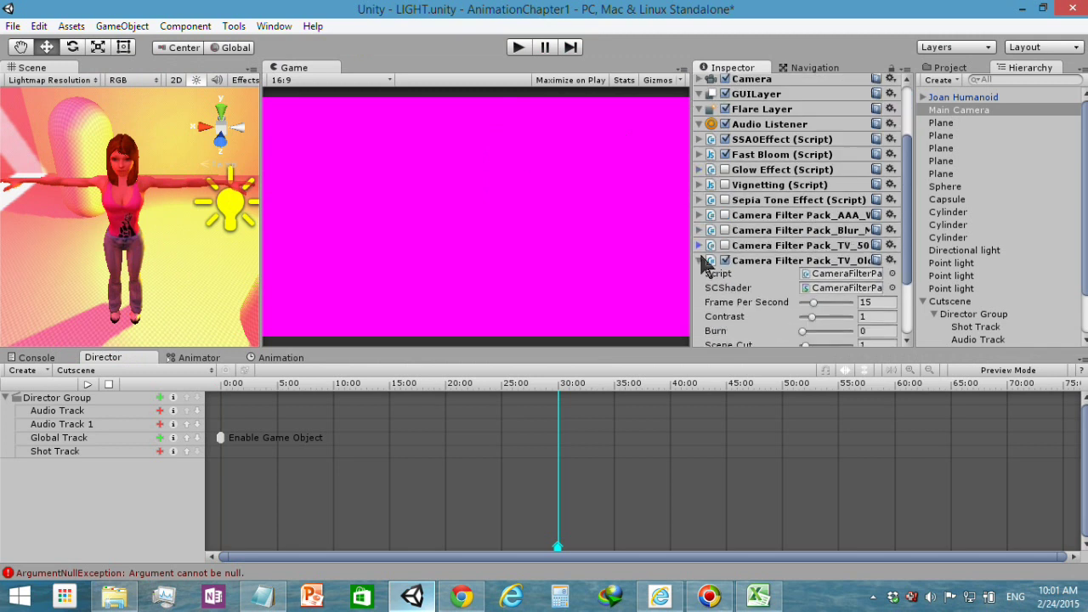
click(699, 261)
click(698, 275)
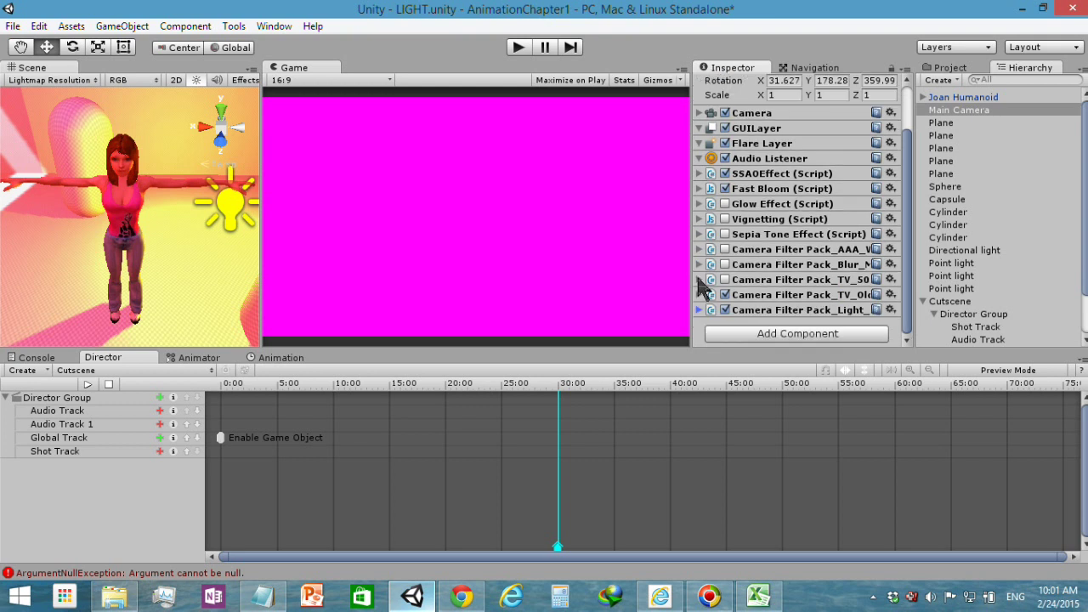
click(724, 309)
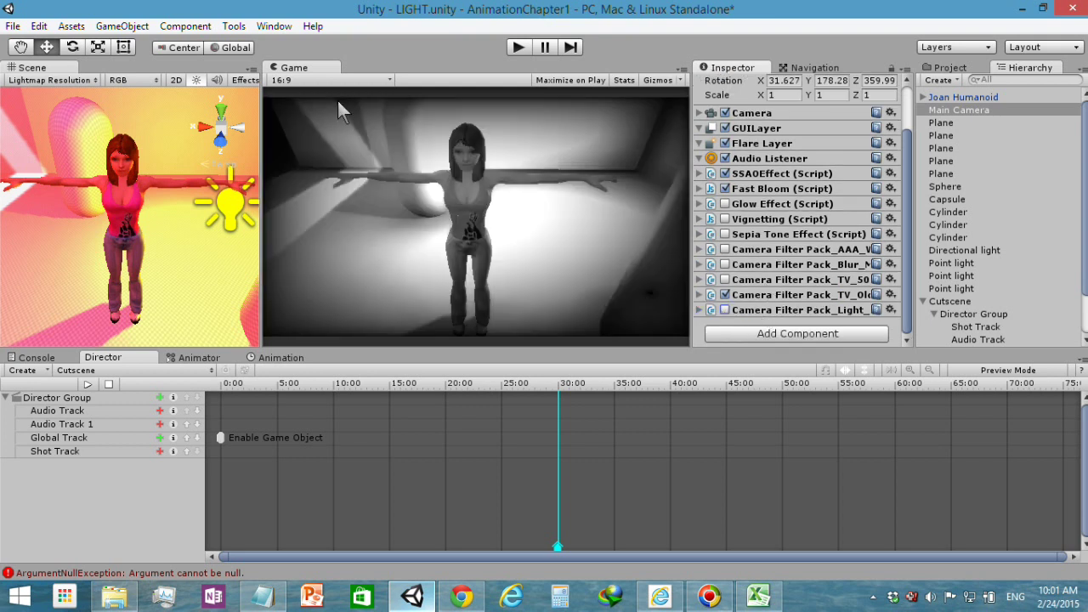
click(724, 294)
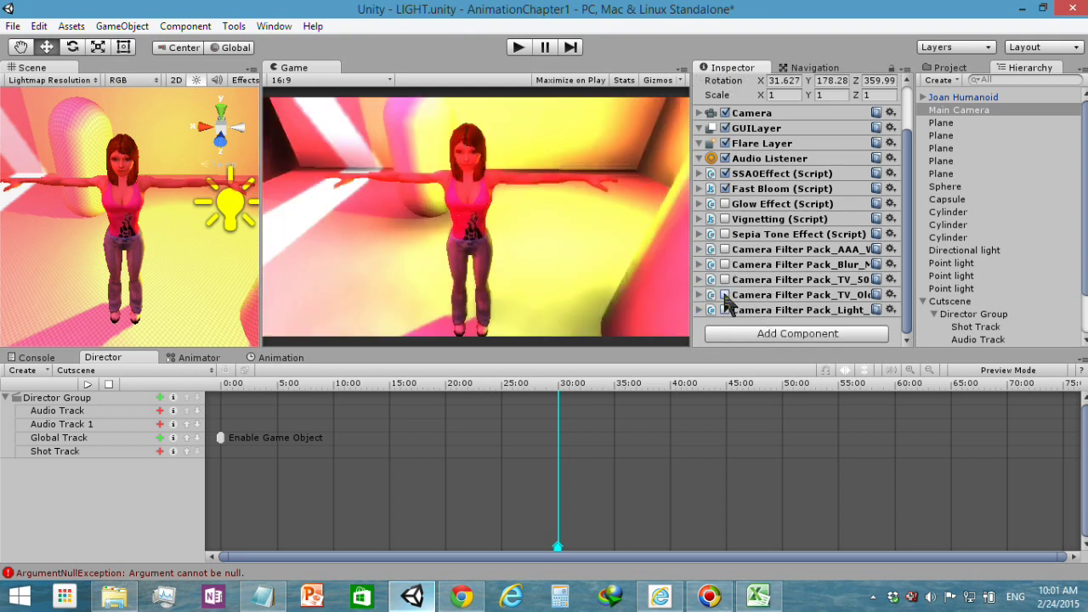
Add the Camera Filter Pack Light Water filter to the Main Camera and disable it.
click(184, 26)
mouse_move(328, 308)
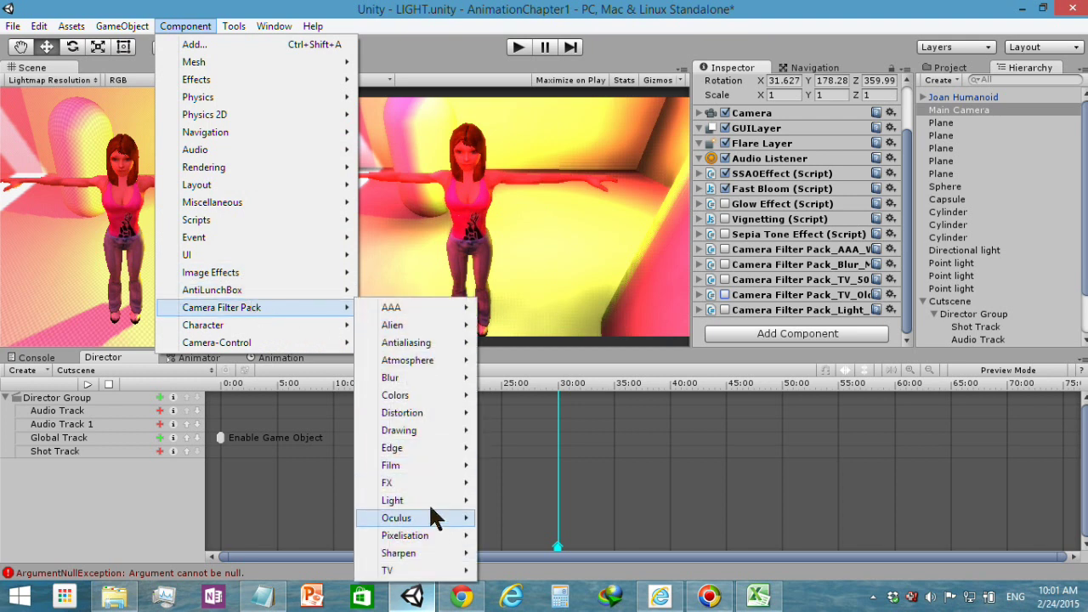
mouse_move(427, 500)
click(544, 534)
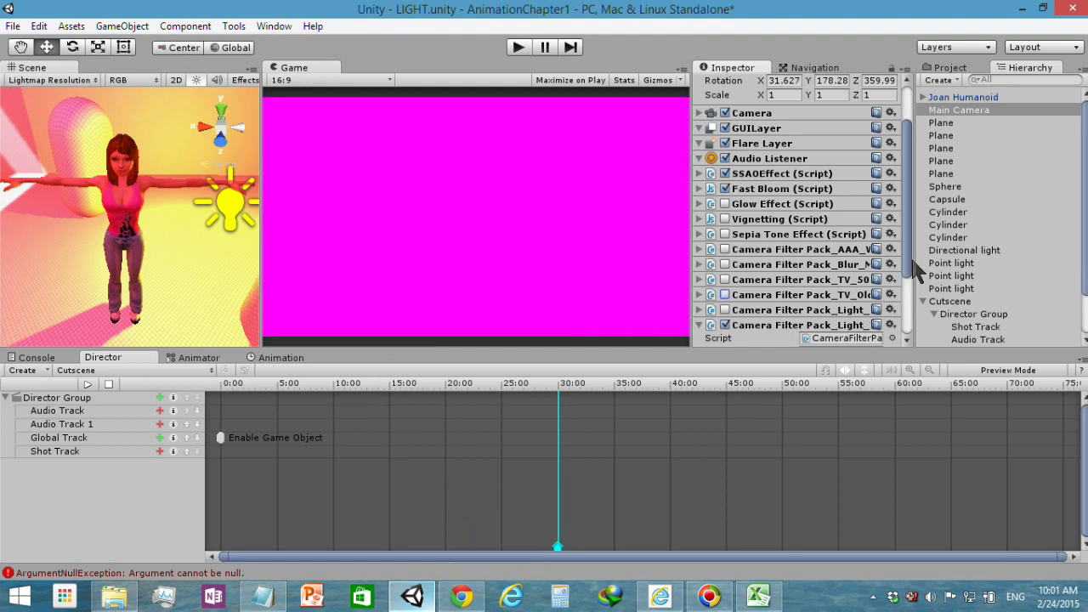
drag(906, 277, 908, 336)
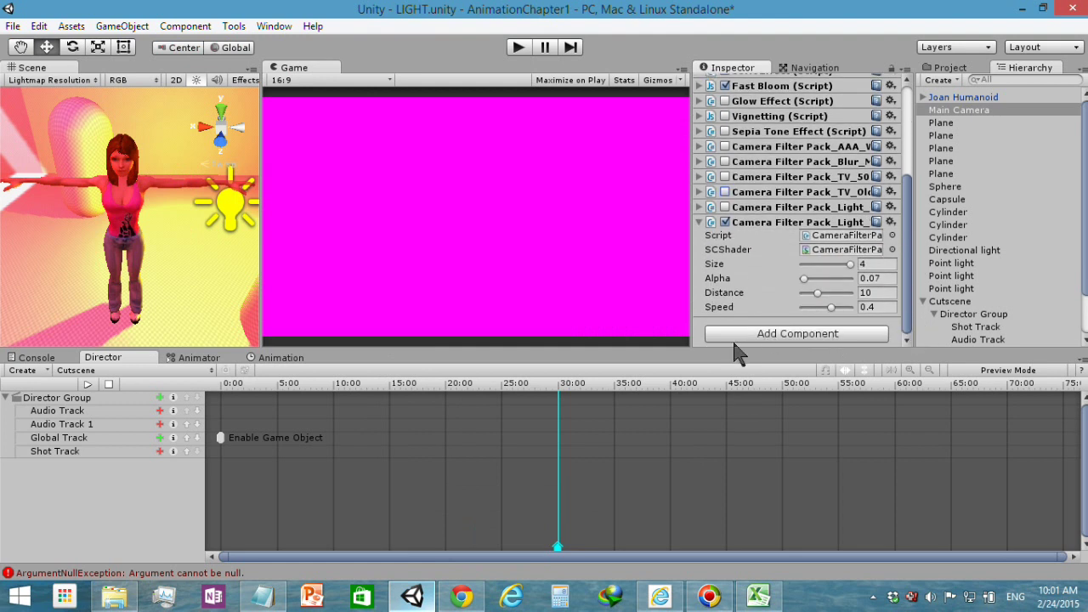
click(724, 222)
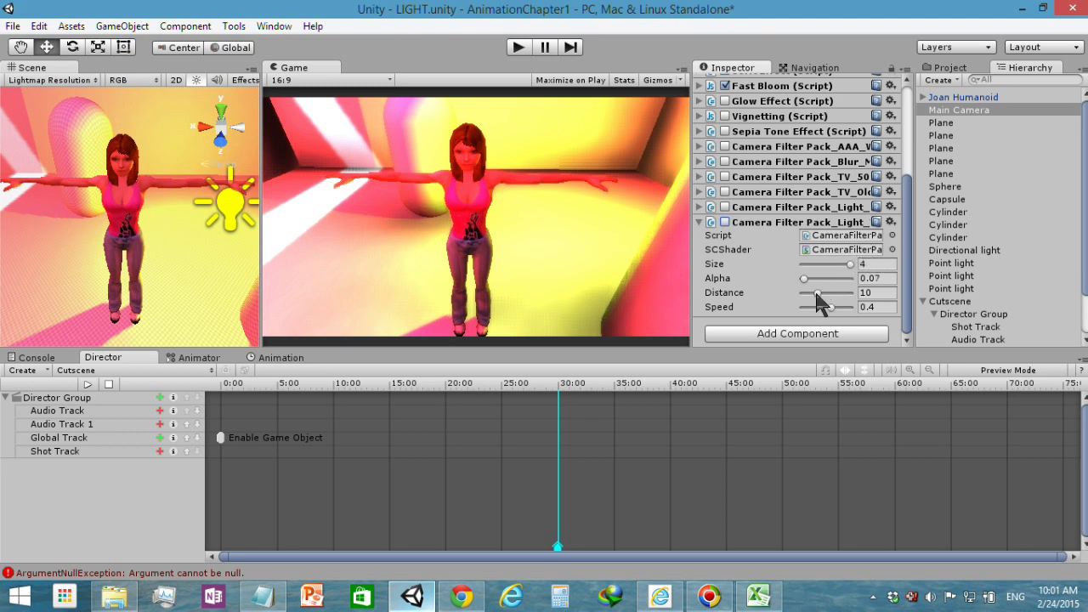
drag(916, 324, 933, 326)
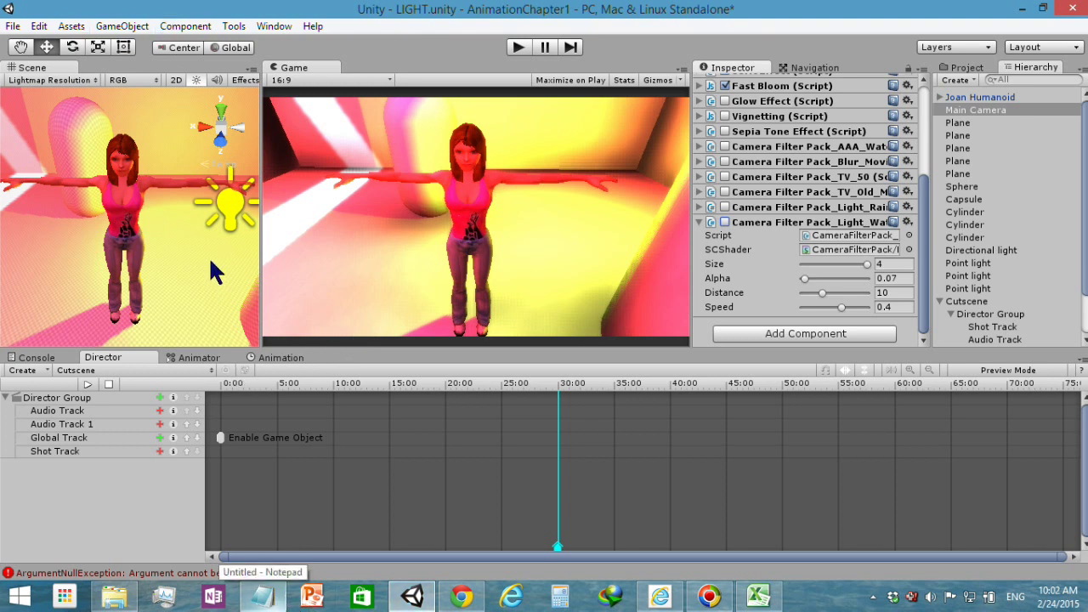
Enable AAA_Water, Sepia Tone, Vignetting and Glow Effect, then disable all of them except Glow Effect.
click(724, 146)
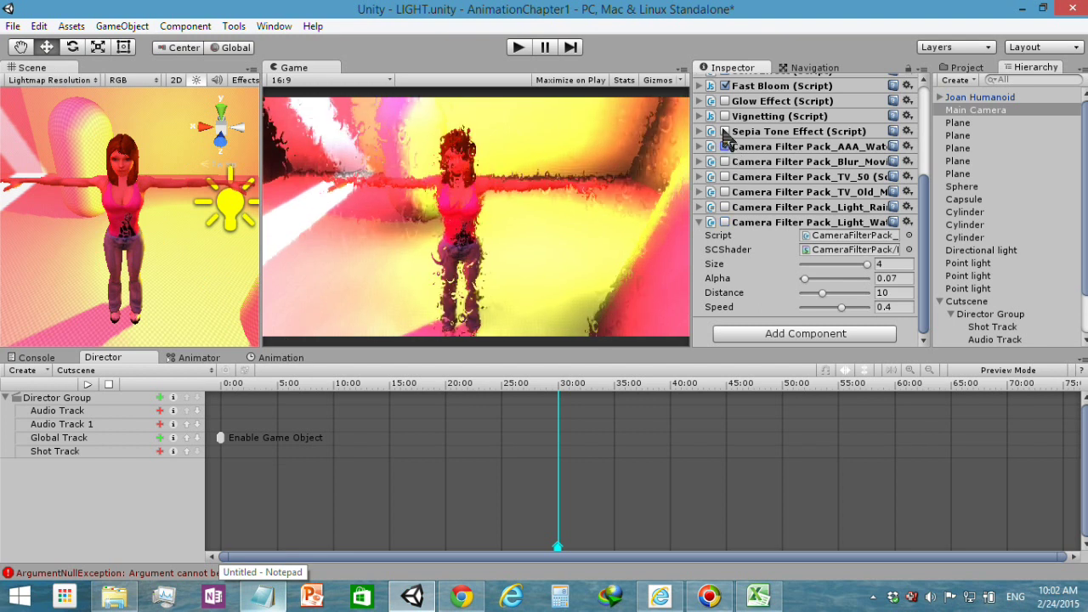
click(724, 131)
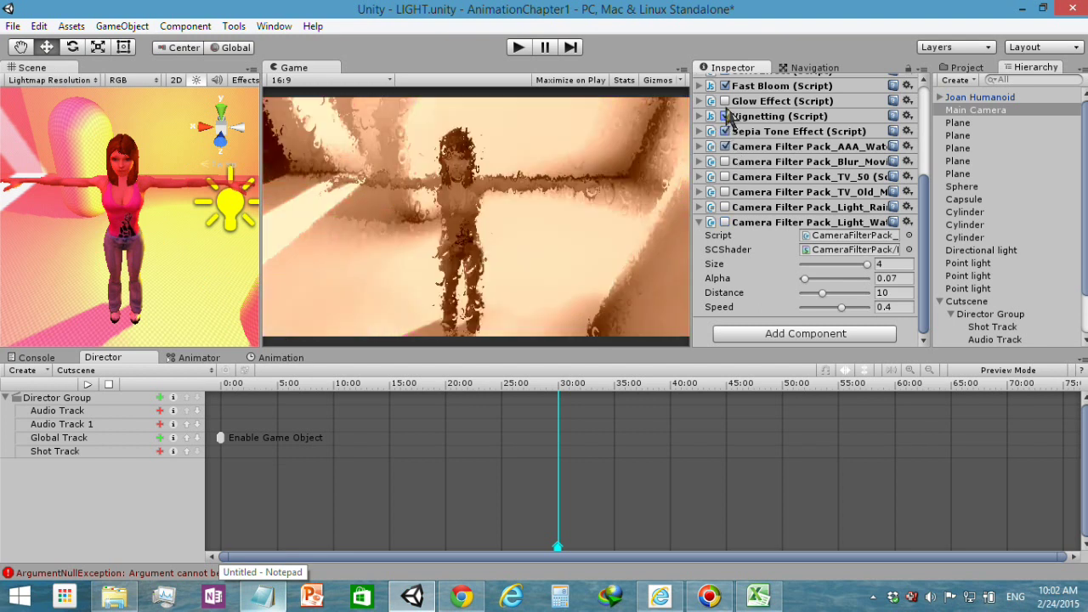
click(725, 115)
click(725, 100)
click(724, 116)
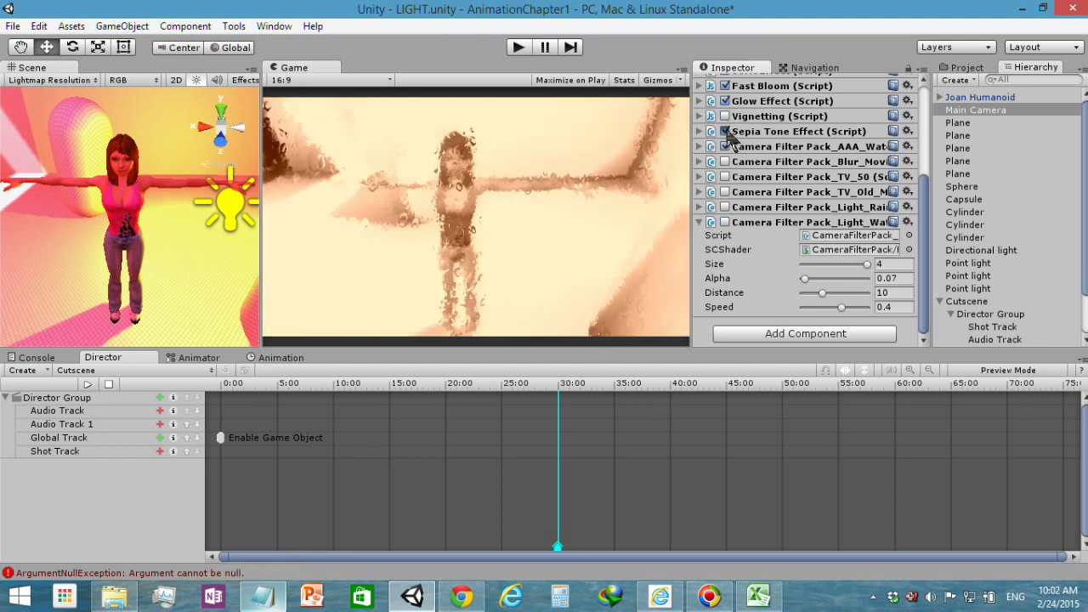
click(724, 131)
click(724, 146)
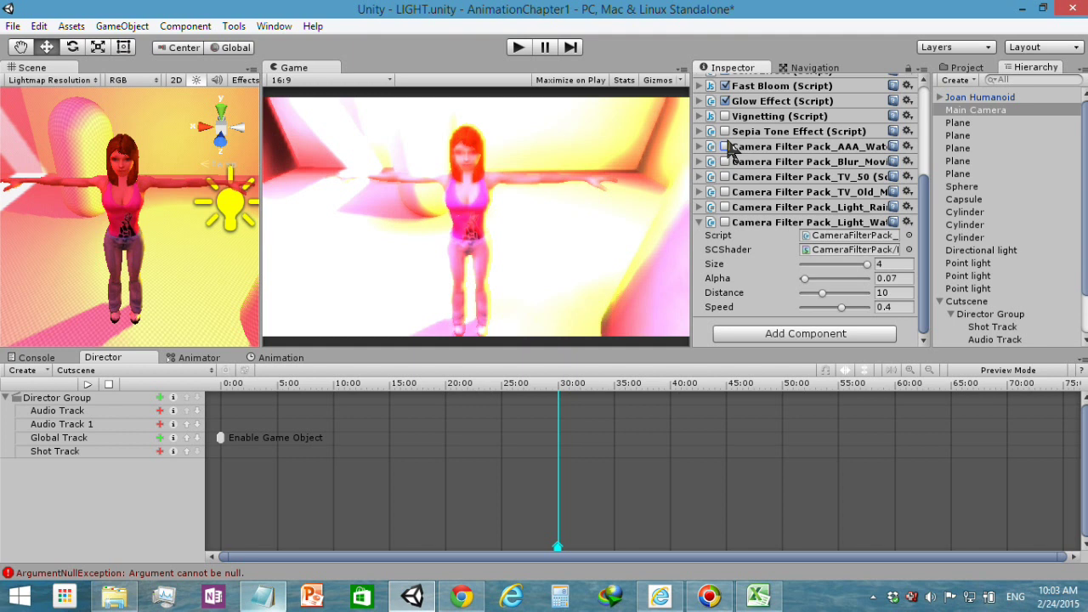
Show the Camera Filter Pack Asset Store page in Chrome, then go back to Unity.
click(465, 599)
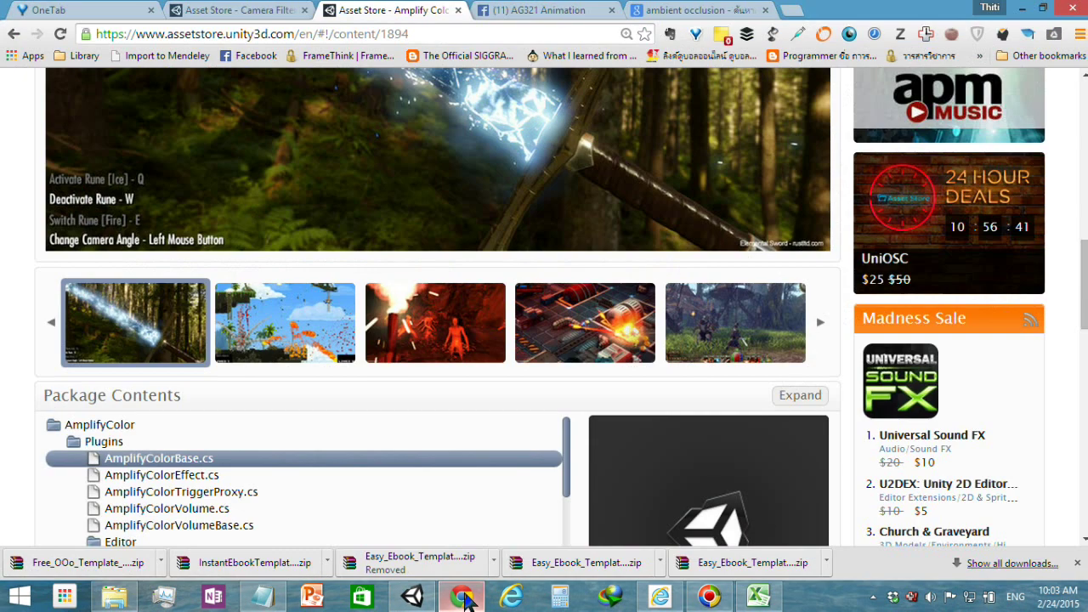
scroll(421, 175, up, 10)
click(259, 10)
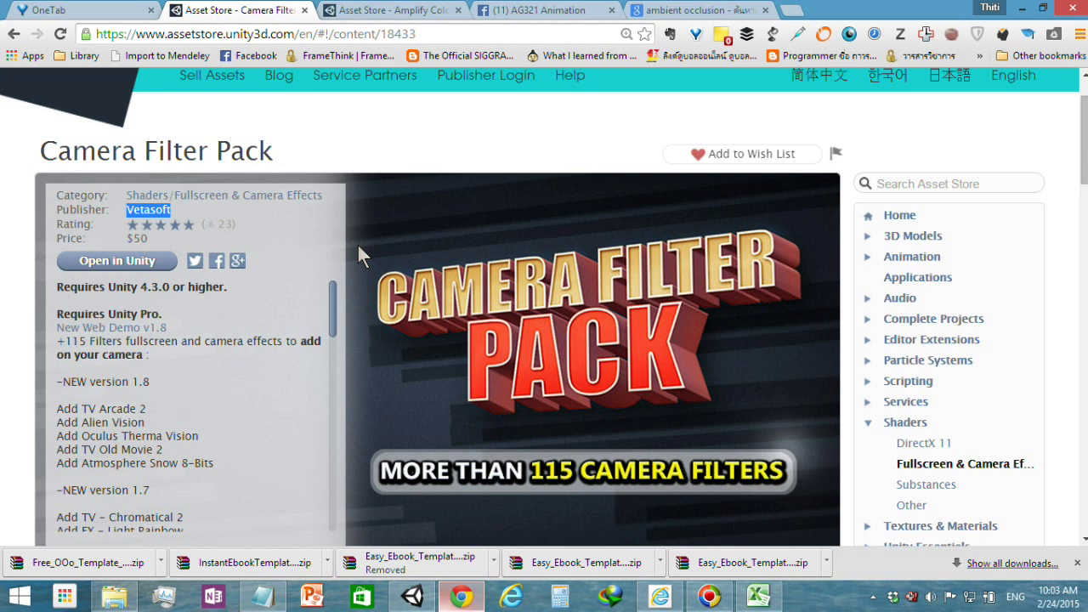
click(417, 597)
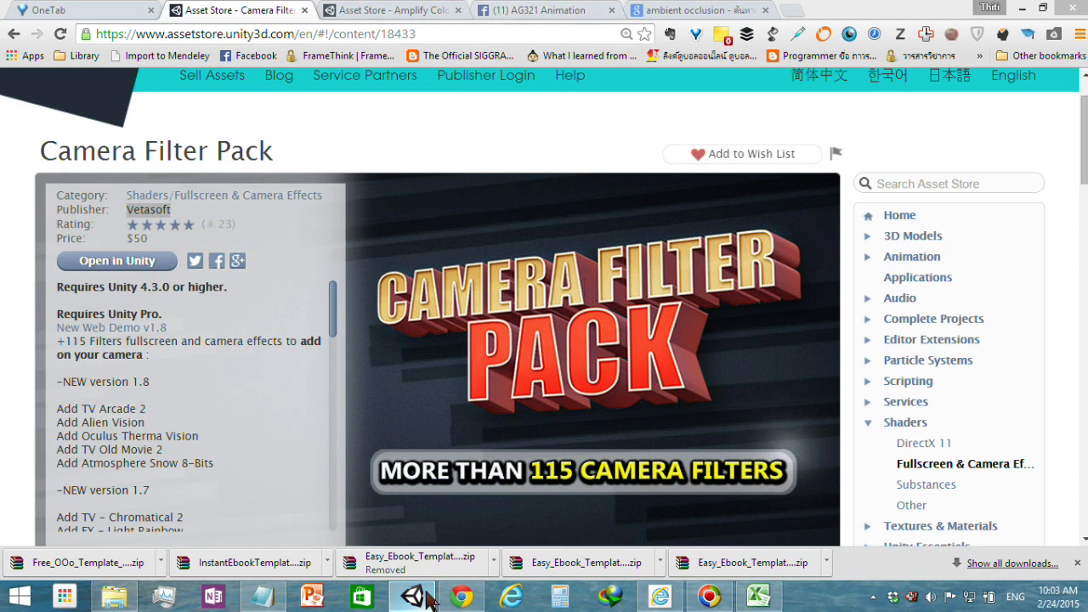
Restore the Unity editor and add a Set Time Scale event to the Global Track, placed after Enable Game Object.
click(1021, 10)
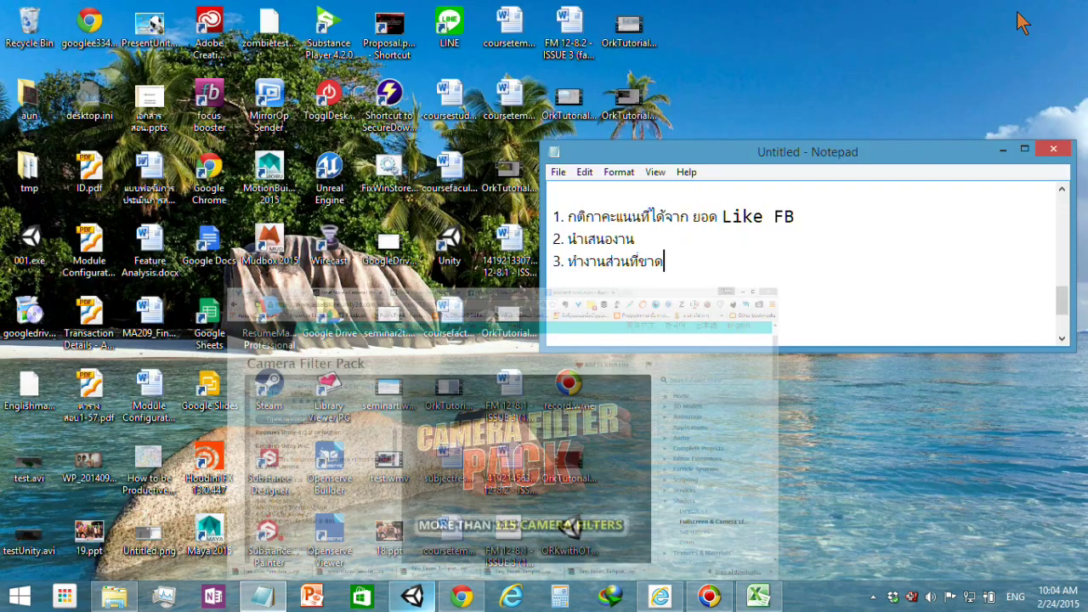
click(414, 598)
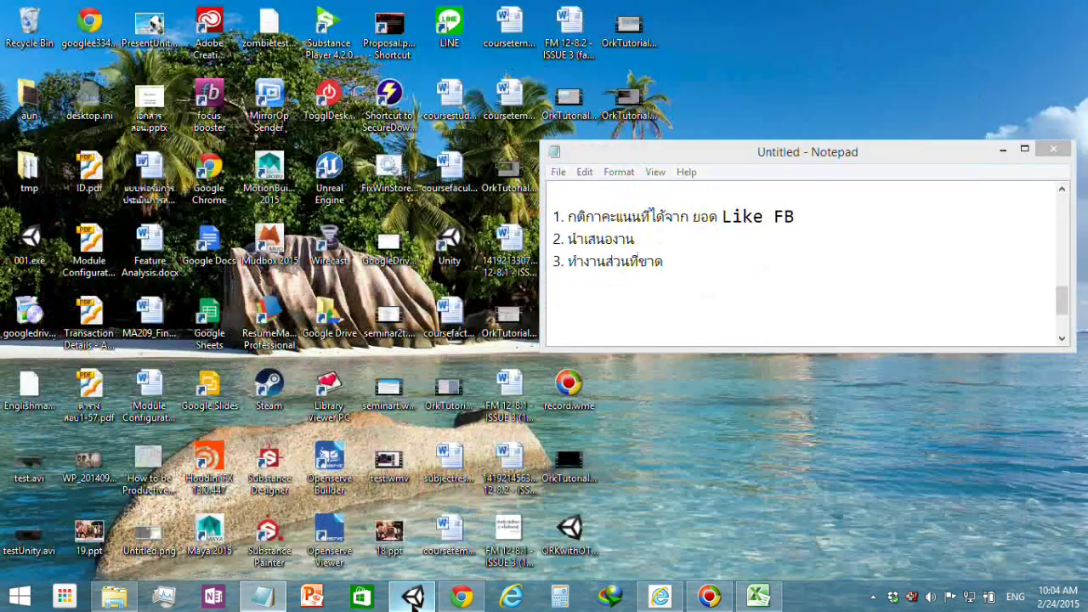
click(414, 597)
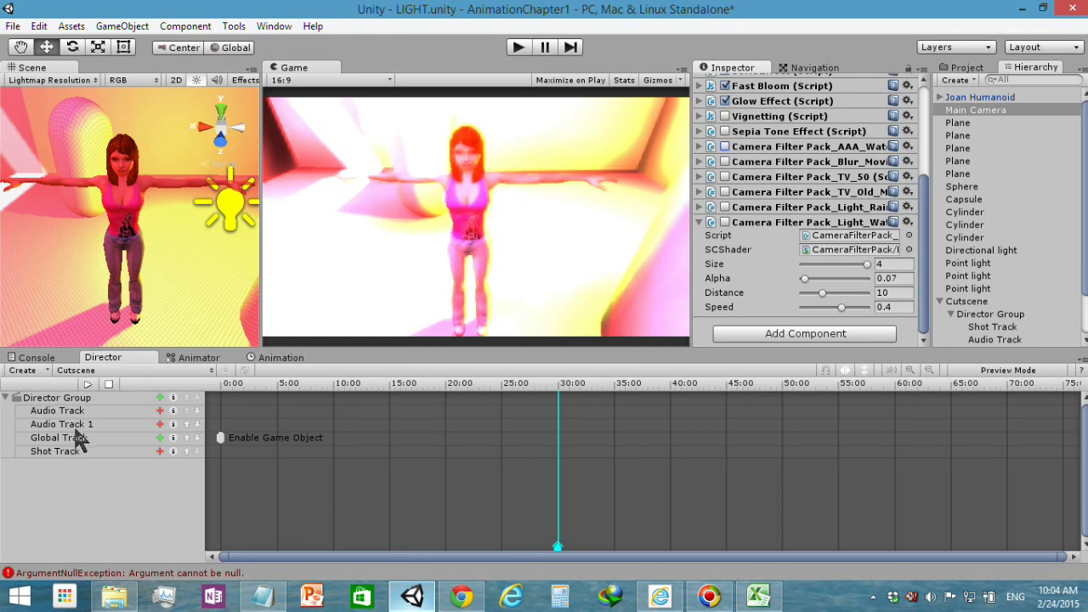
click(159, 438)
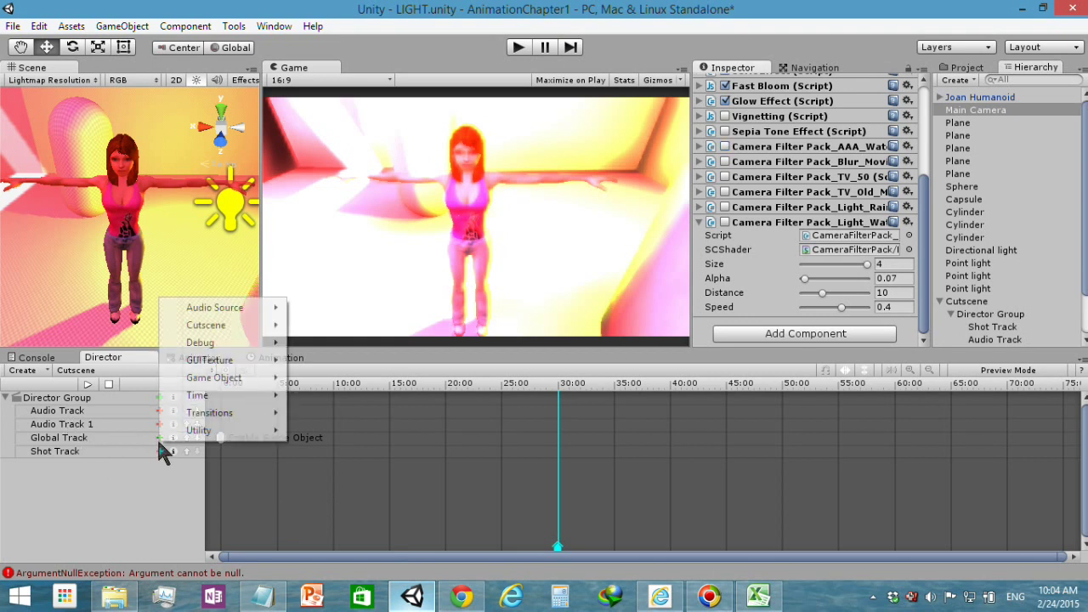
mouse_move(226, 394)
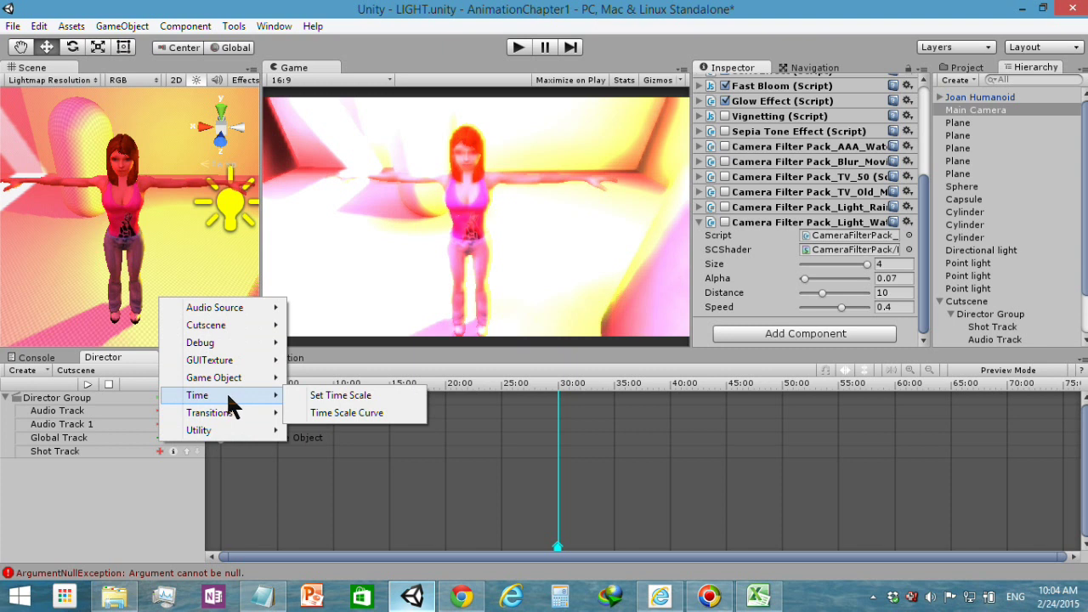
click(323, 395)
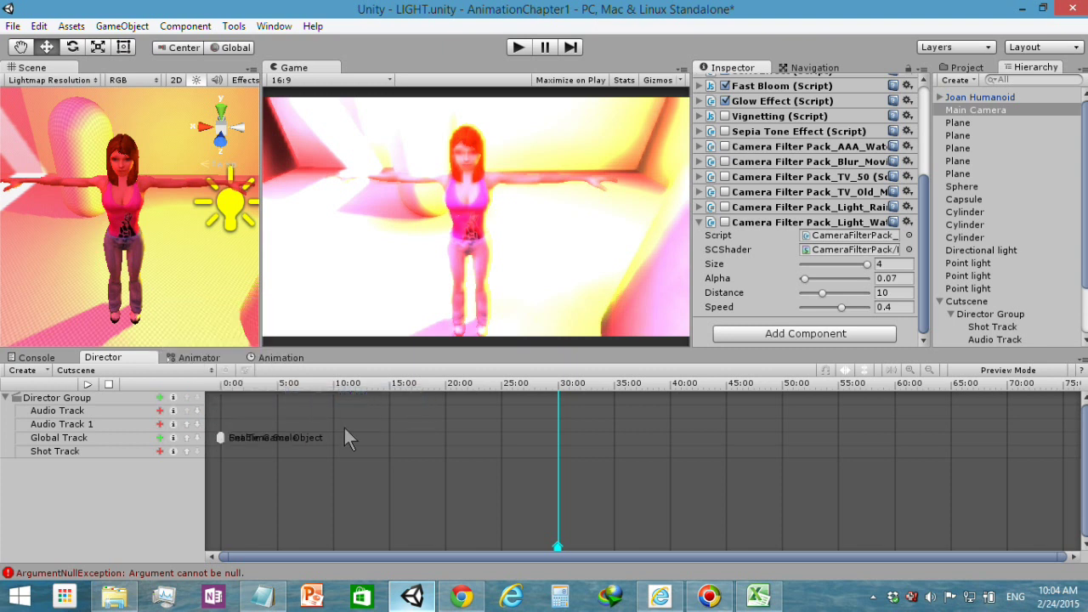
drag(240, 438, 340, 439)
Delete the Enable Game Object event, set Time Scale to 0.22 and move the event to about 5 seconds.
click(221, 438)
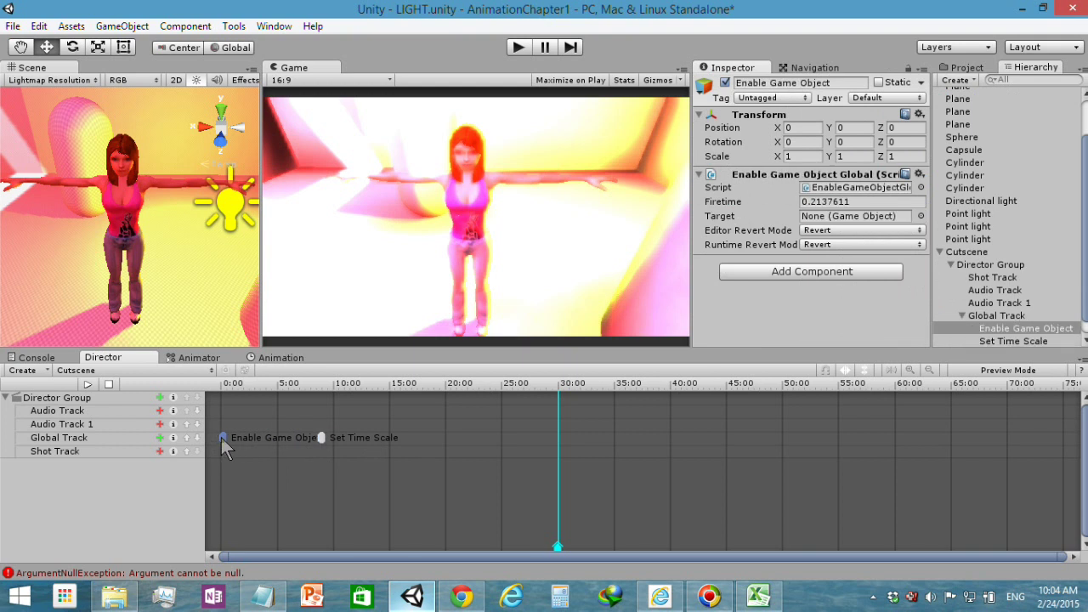
right_click(221, 438)
click(259, 470)
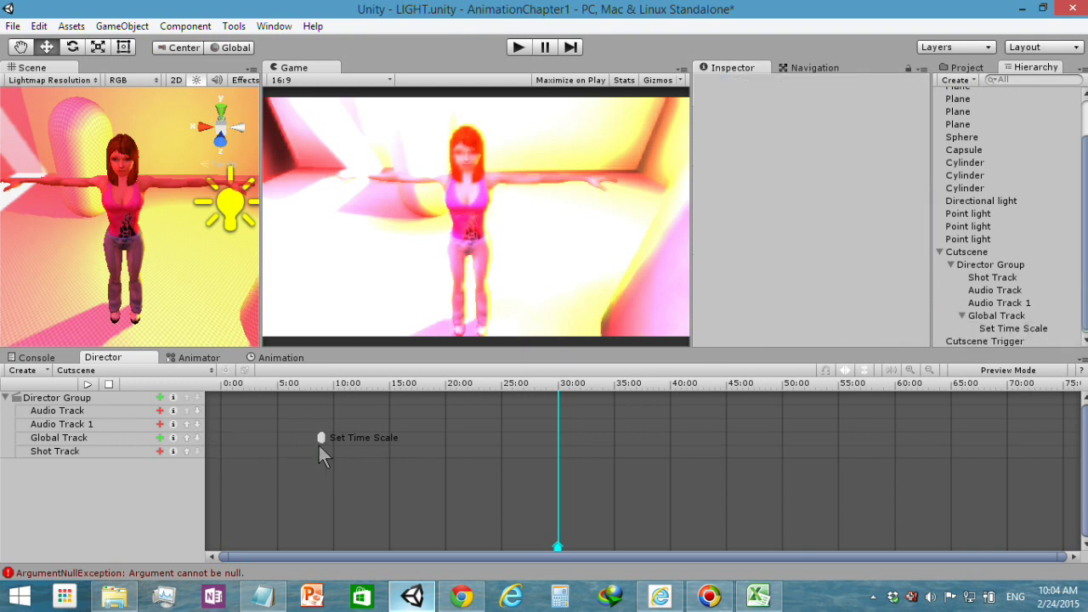
drag(320, 438, 225, 442)
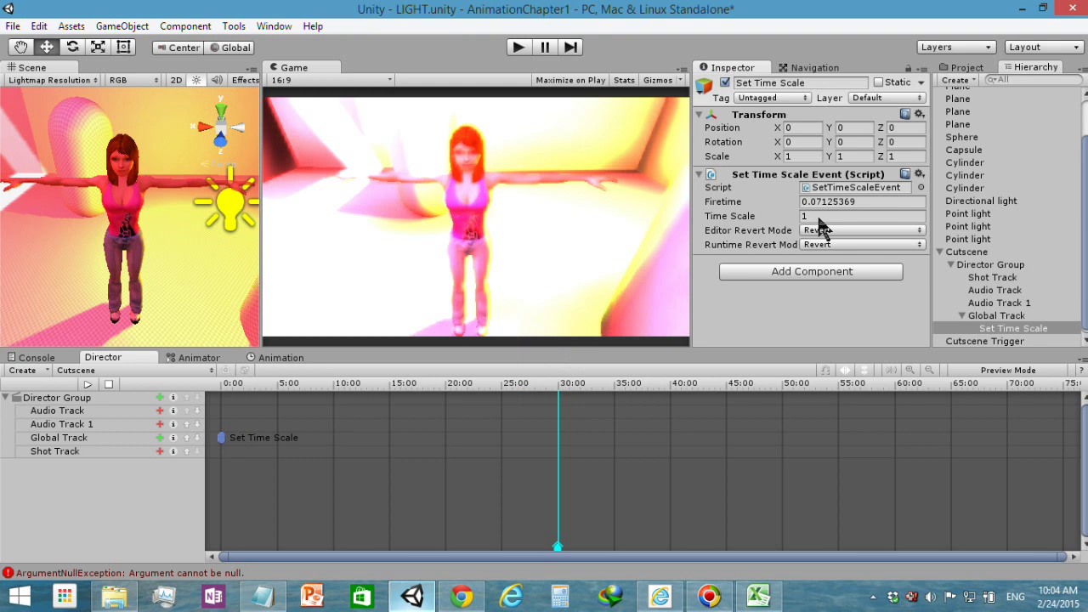
drag(789, 214, 763, 223)
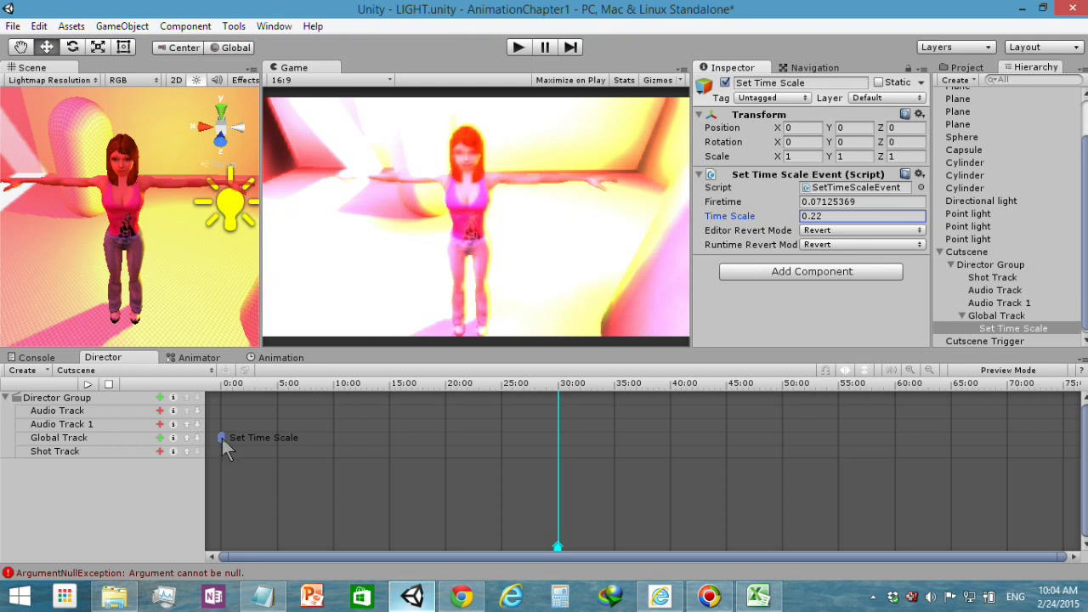
drag(222, 438, 277, 438)
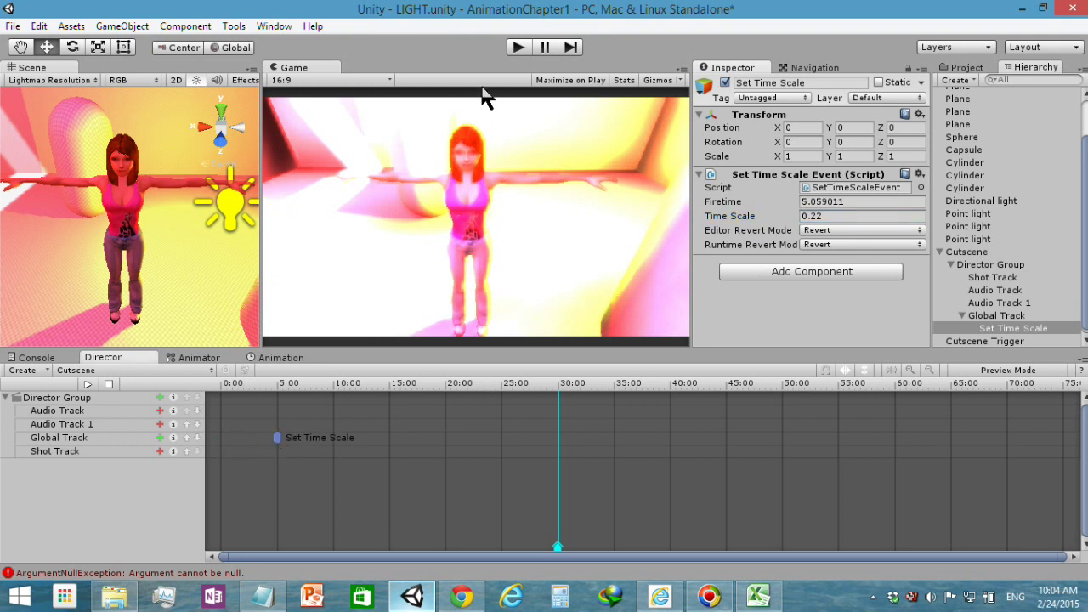
Play the scene twice to test the slowdown, then set the preview time for the next event.
click(519, 47)
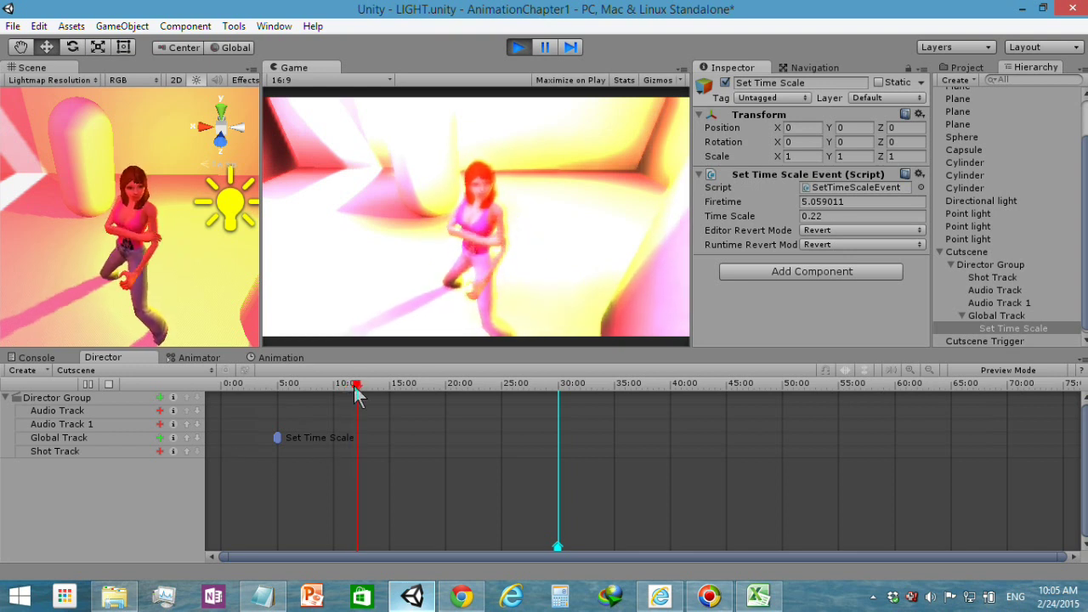
drag(354, 386, 289, 386)
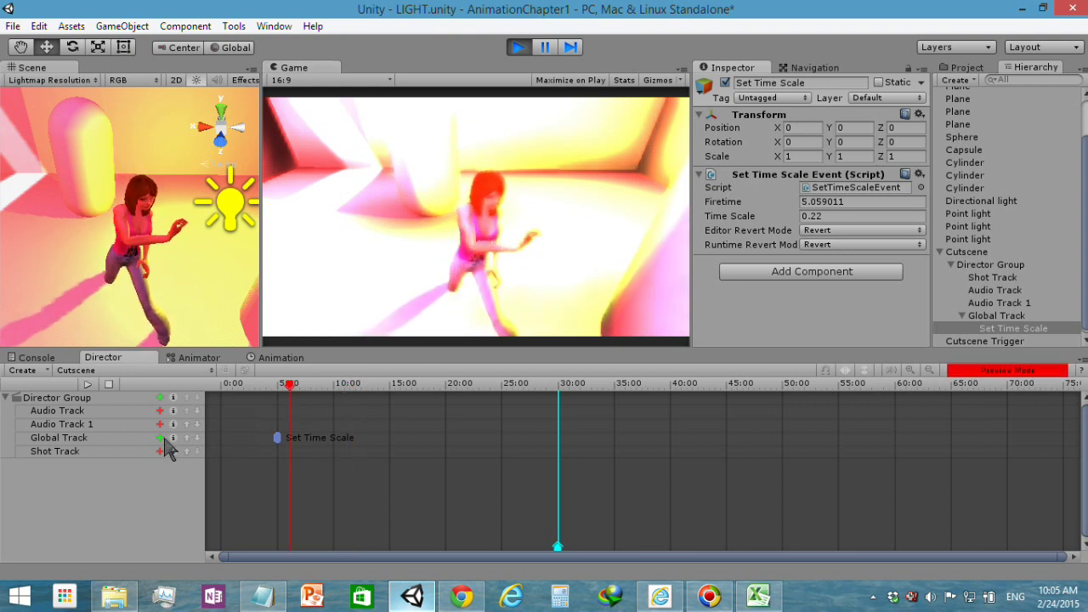
click(518, 48)
click(518, 48)
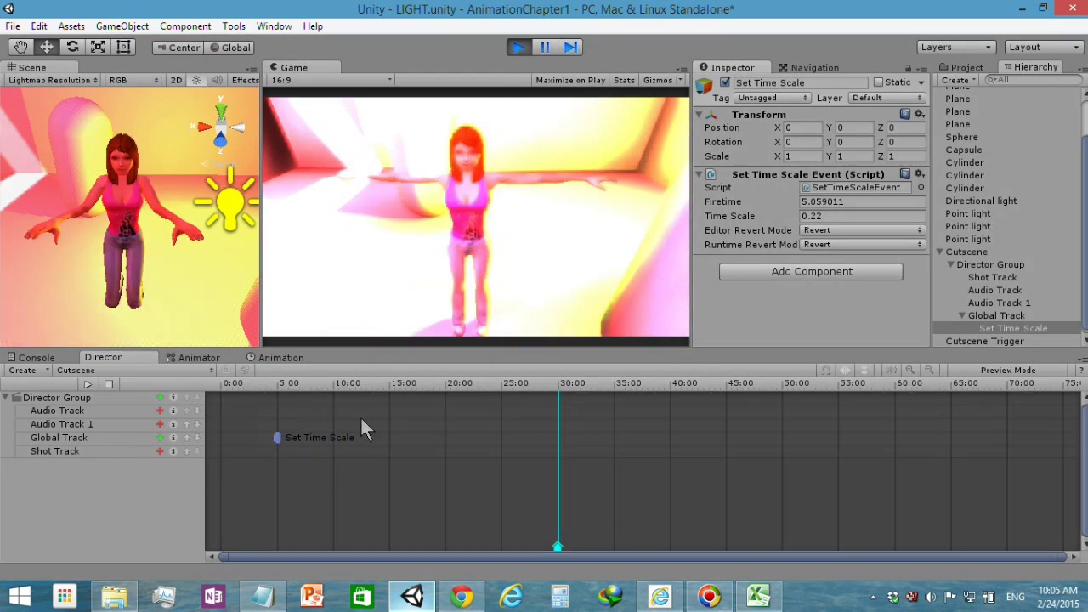
click(518, 47)
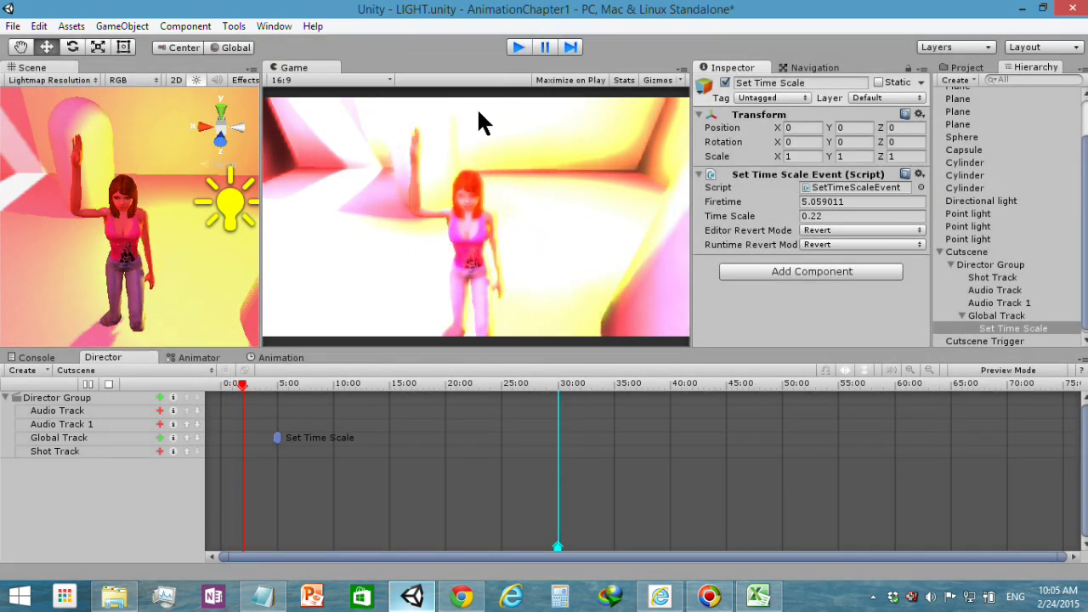
click(324, 384)
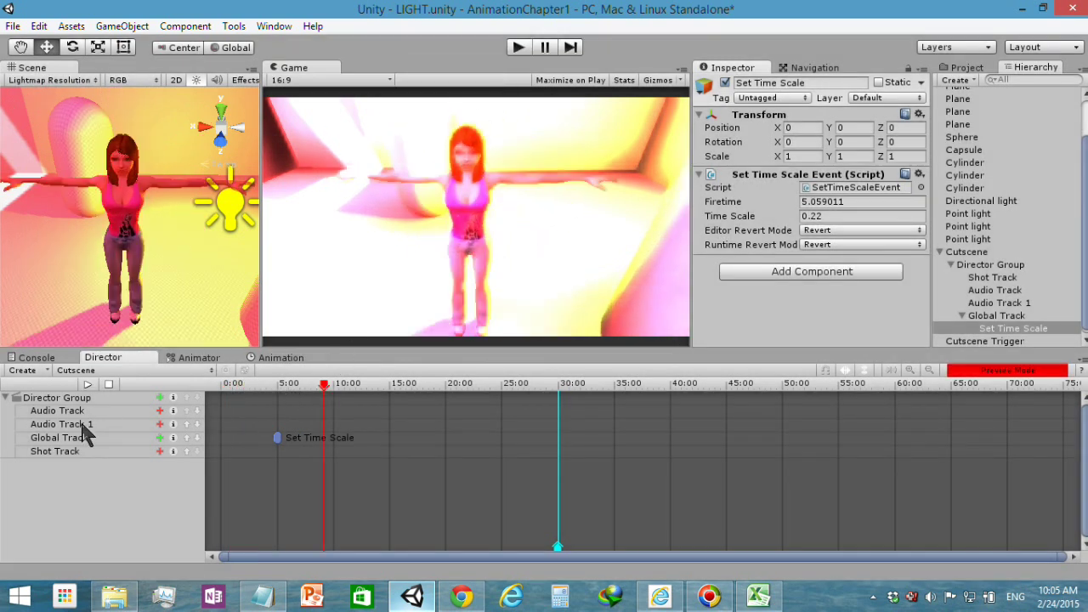
Add a second Set Time Scale event near 9 seconds, set the first event's Time Scale to 2, and play from the start.
click(159, 437)
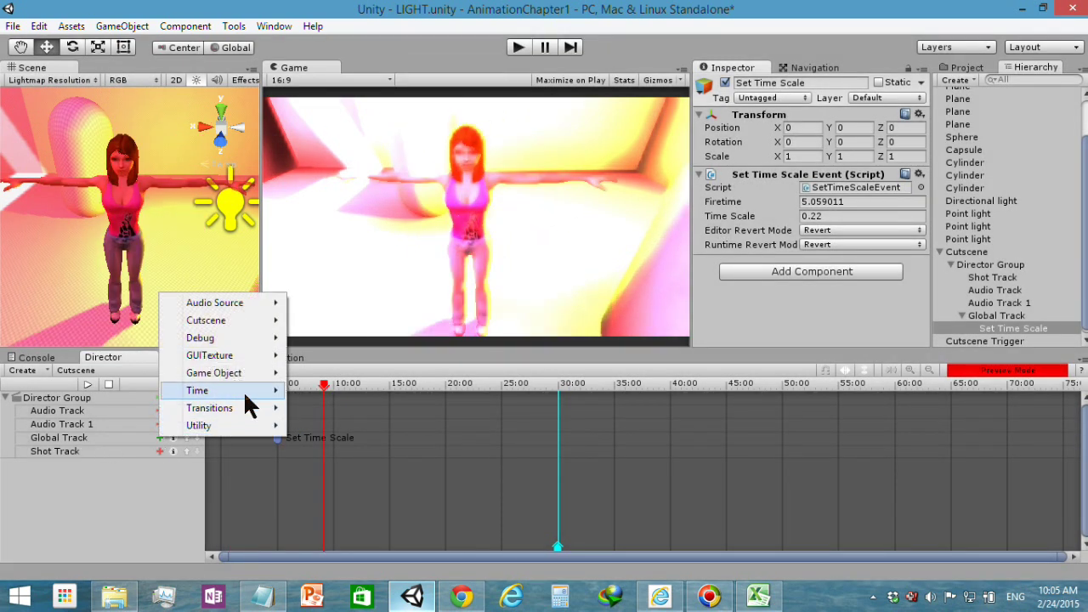
mouse_move(246, 391)
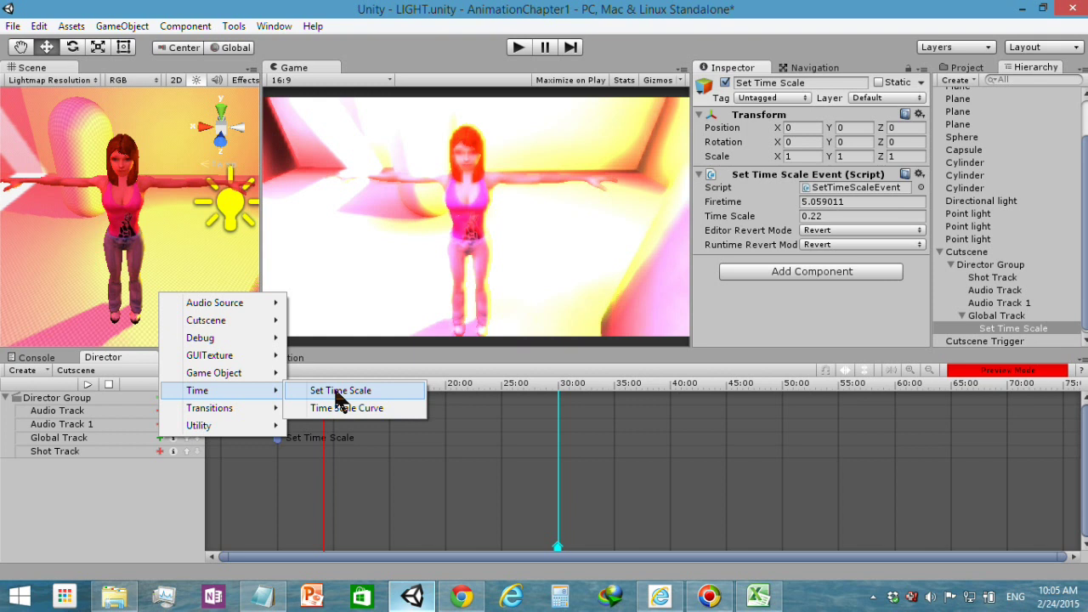
click(335, 390)
click(832, 217)
text(2)
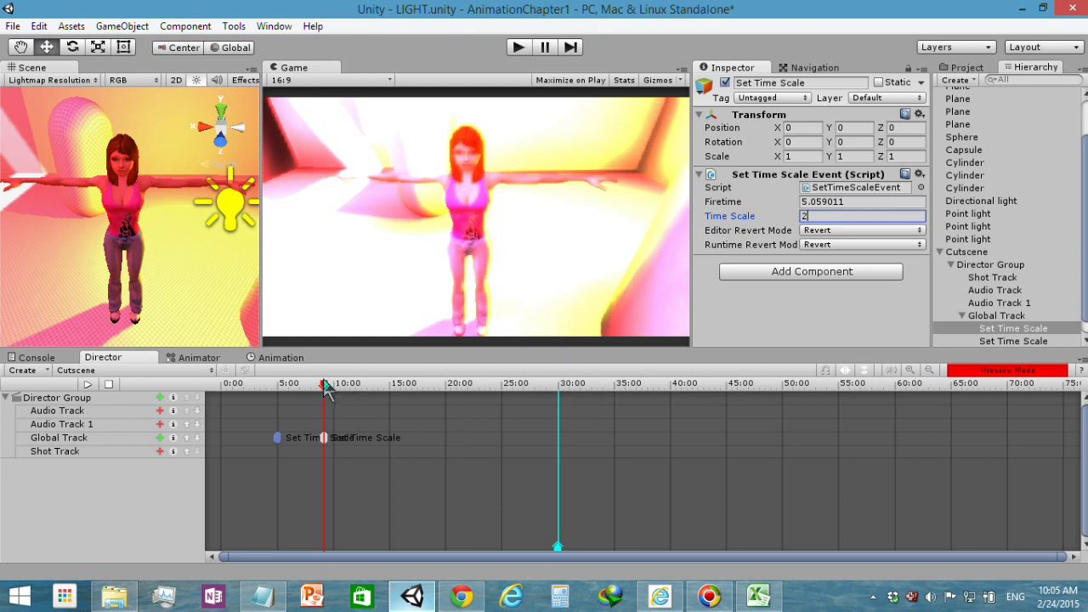
drag(323, 384, 207, 384)
click(526, 49)
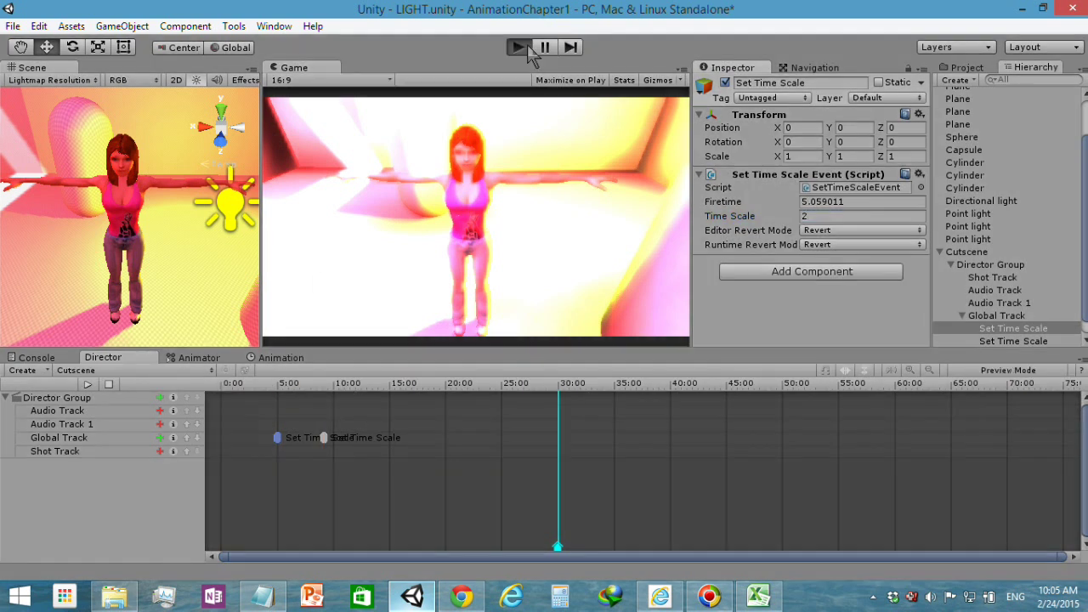
click(528, 47)
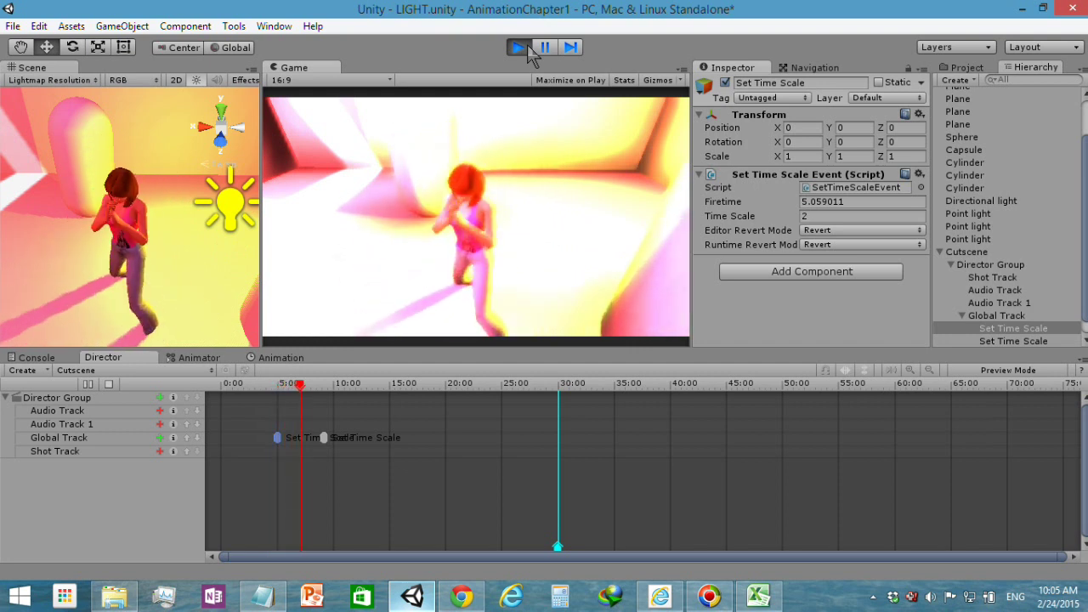
click(262, 387)
Stop playback, nudge the first Set Time Scale event slightly earlier and set its Time Scale to 0.5.
click(519, 48)
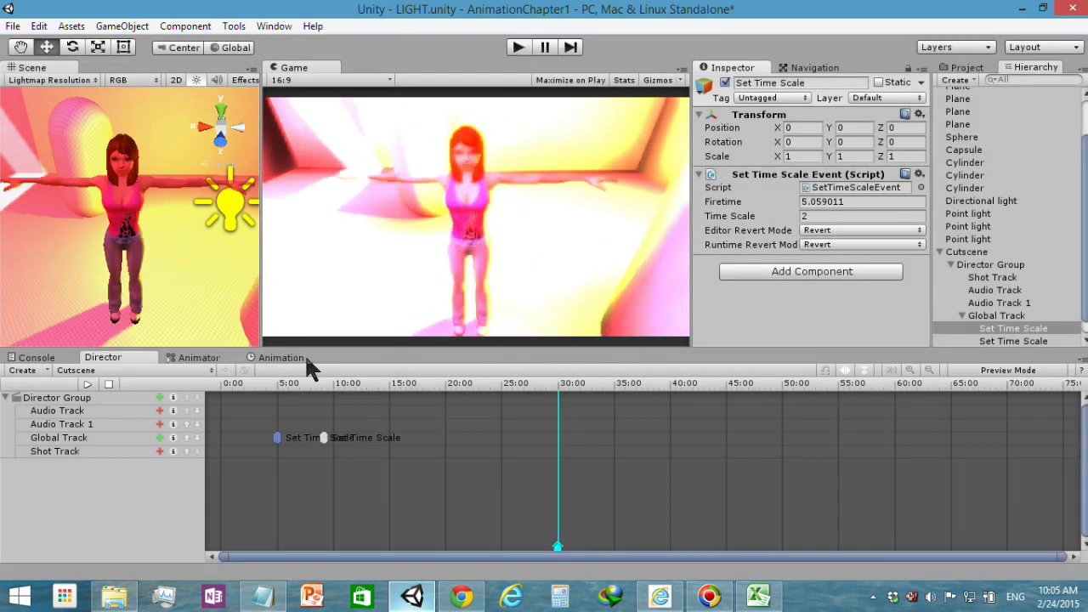
drag(238, 387, 208, 388)
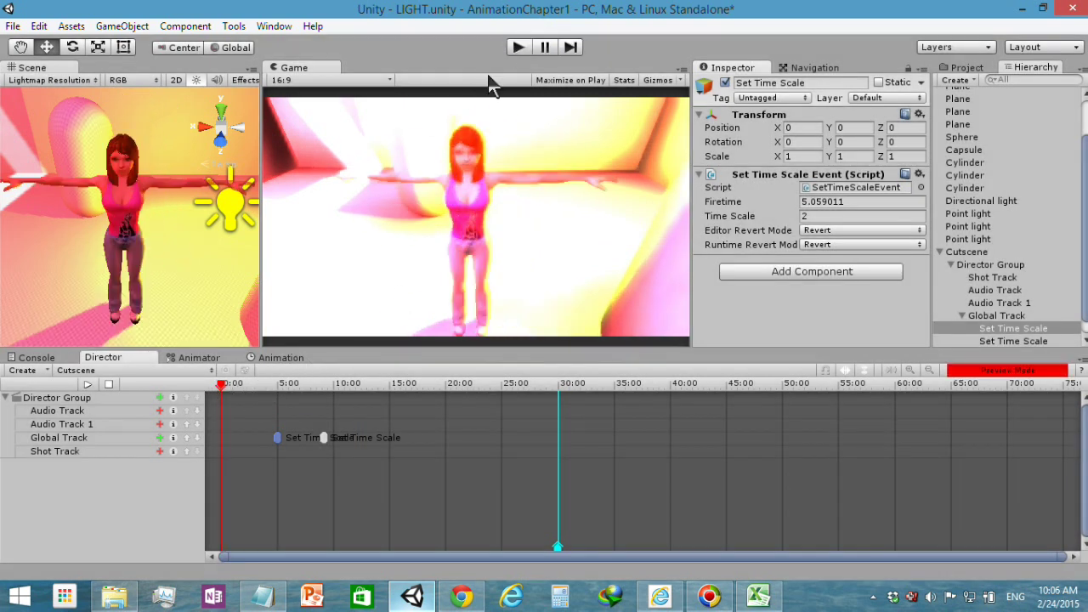
drag(290, 392, 248, 396)
drag(284, 444, 276, 439)
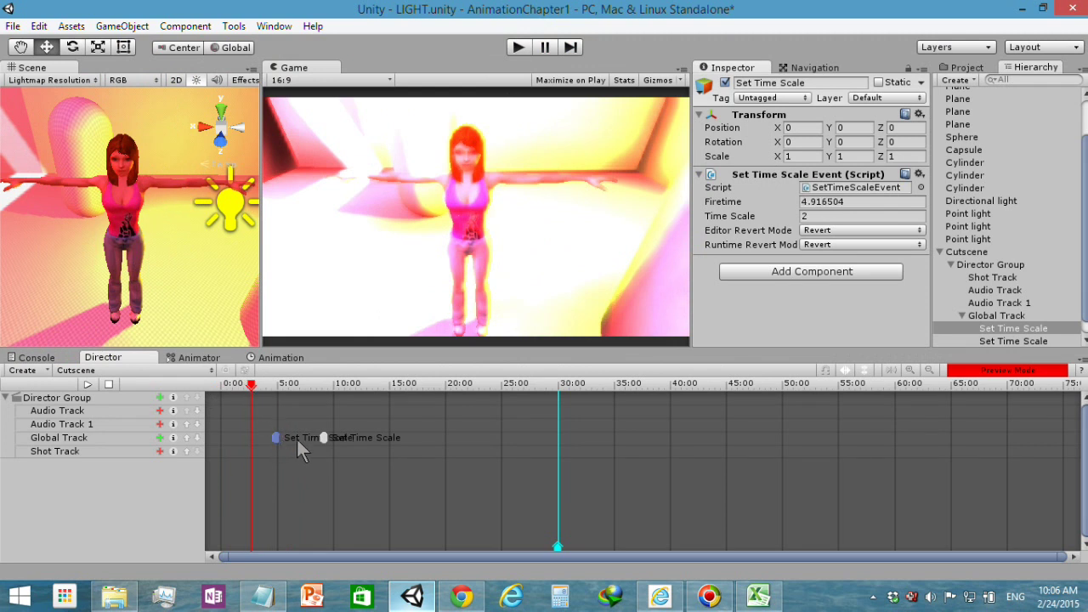
click(324, 436)
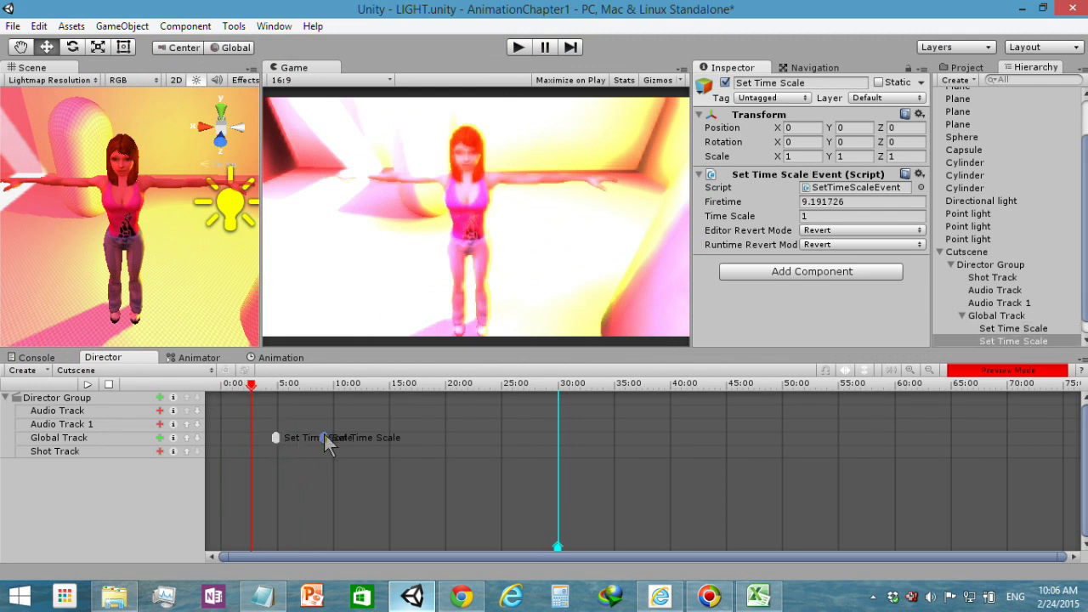
click(276, 437)
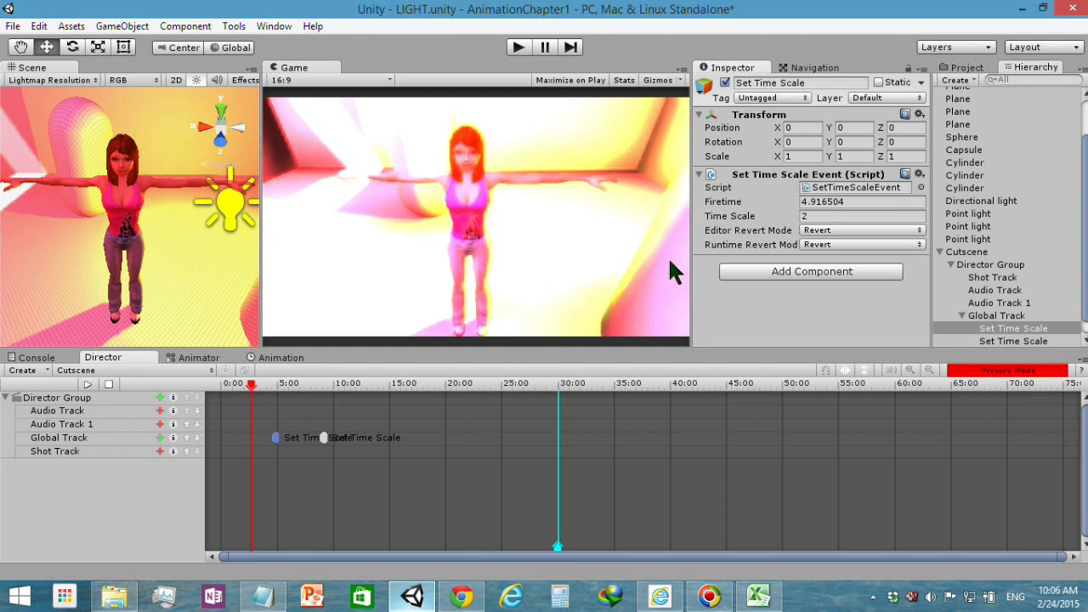
click(832, 217)
text(0.5)
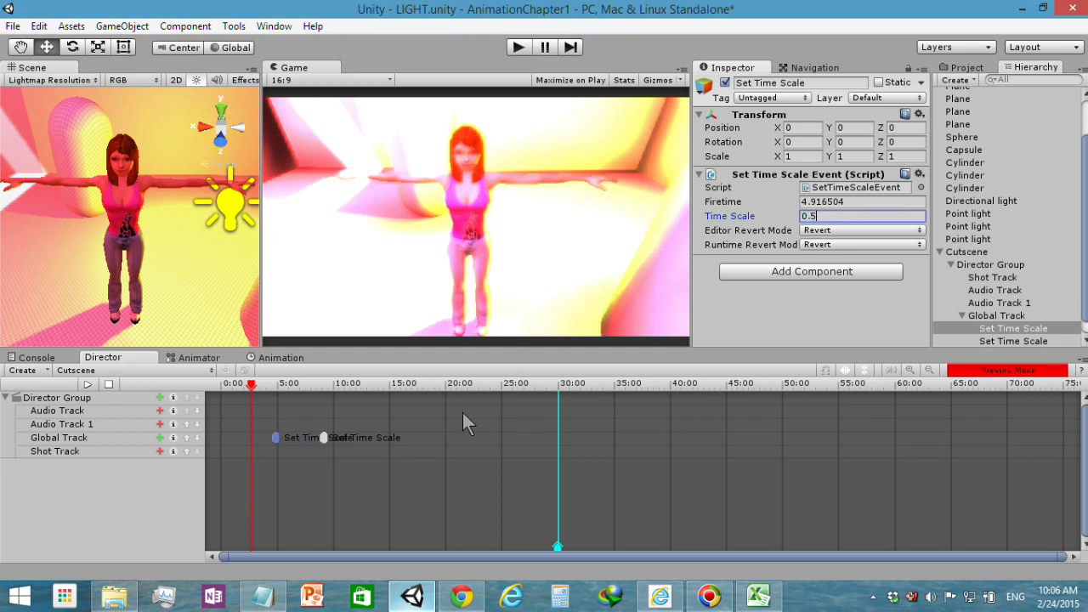
Set the second event's Time Scale to 2, then rewind, check both events and play the cutscene.
click(290, 385)
drag(290, 388, 262, 388)
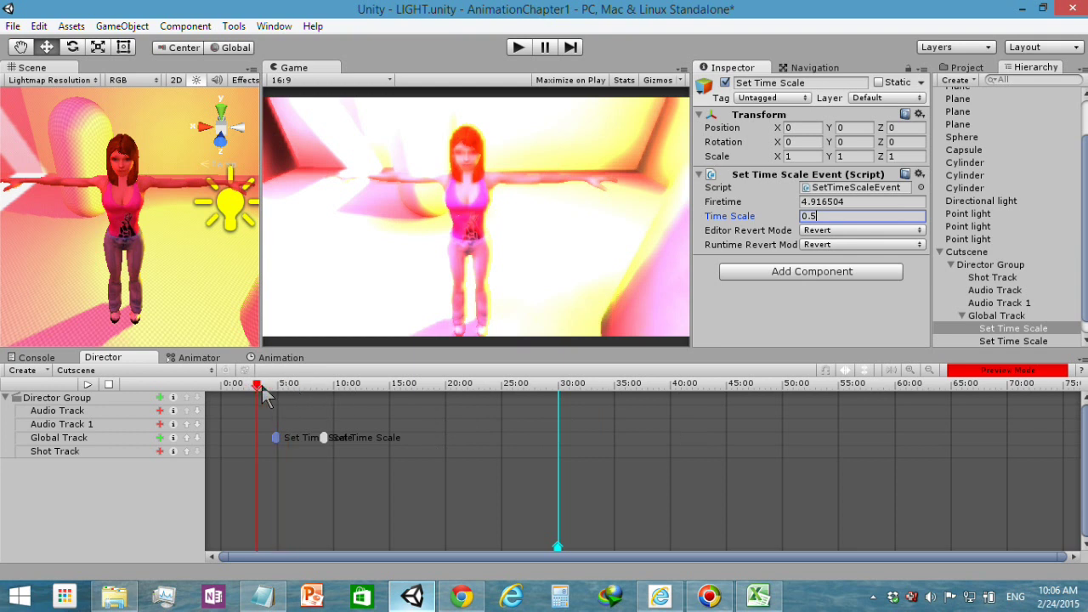
click(323, 438)
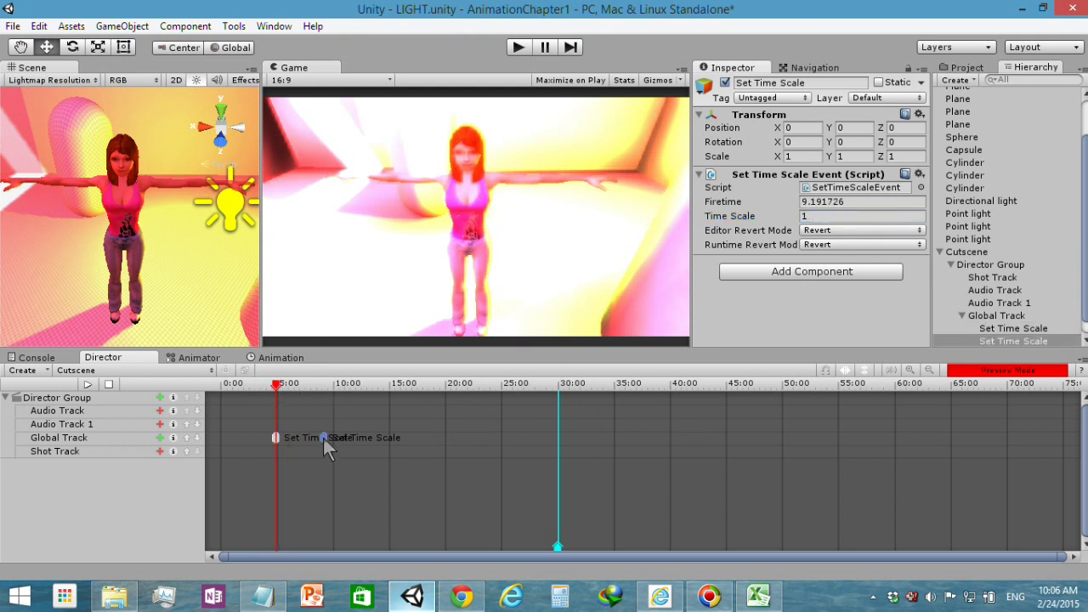
click(836, 215)
text(2)
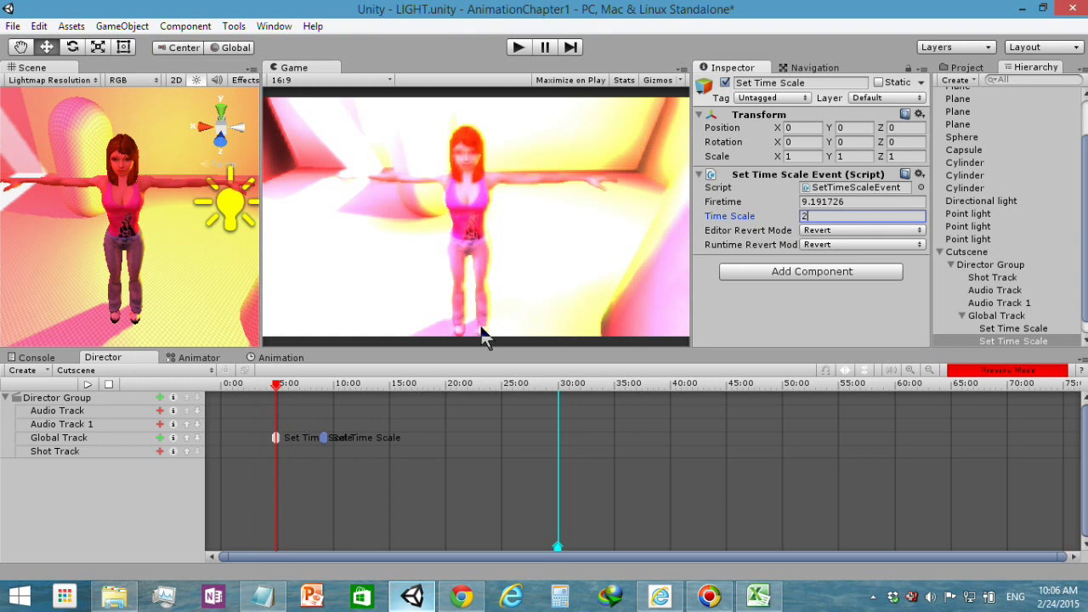
drag(274, 393, 220, 393)
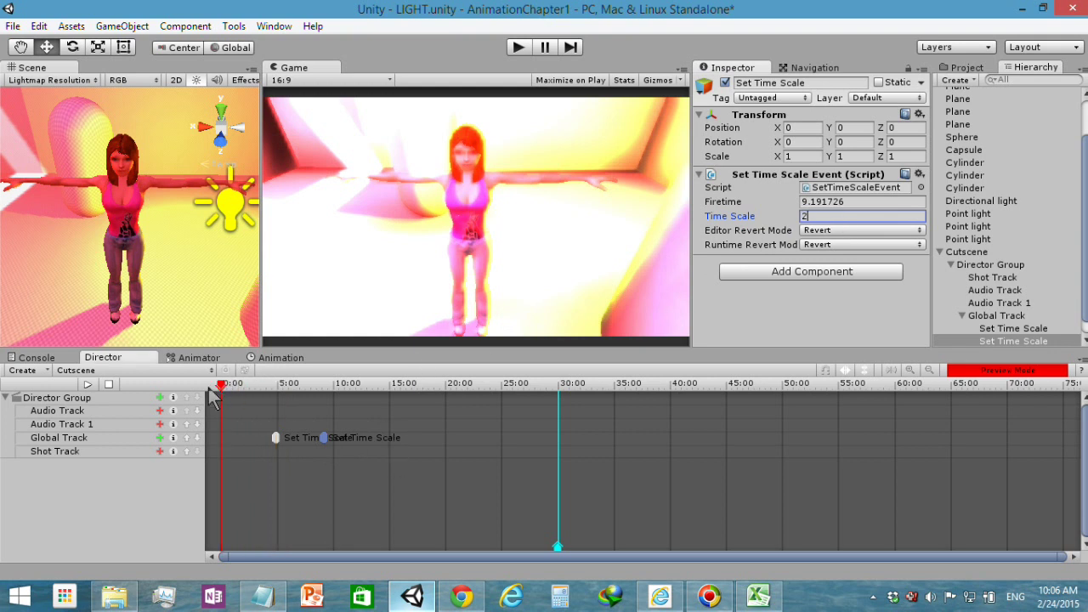
click(274, 439)
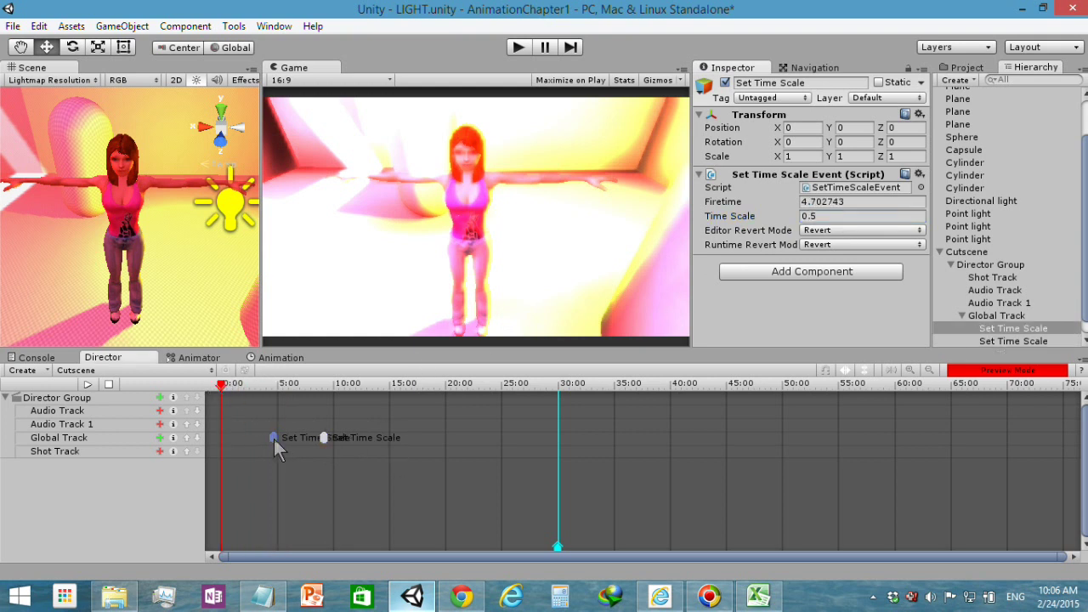
click(327, 439)
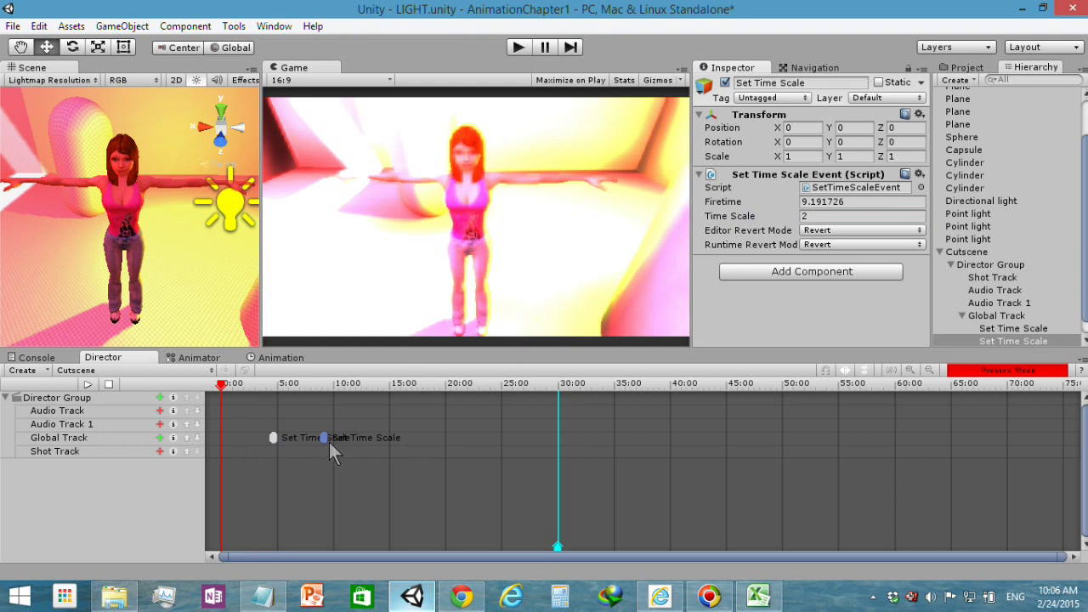
click(518, 47)
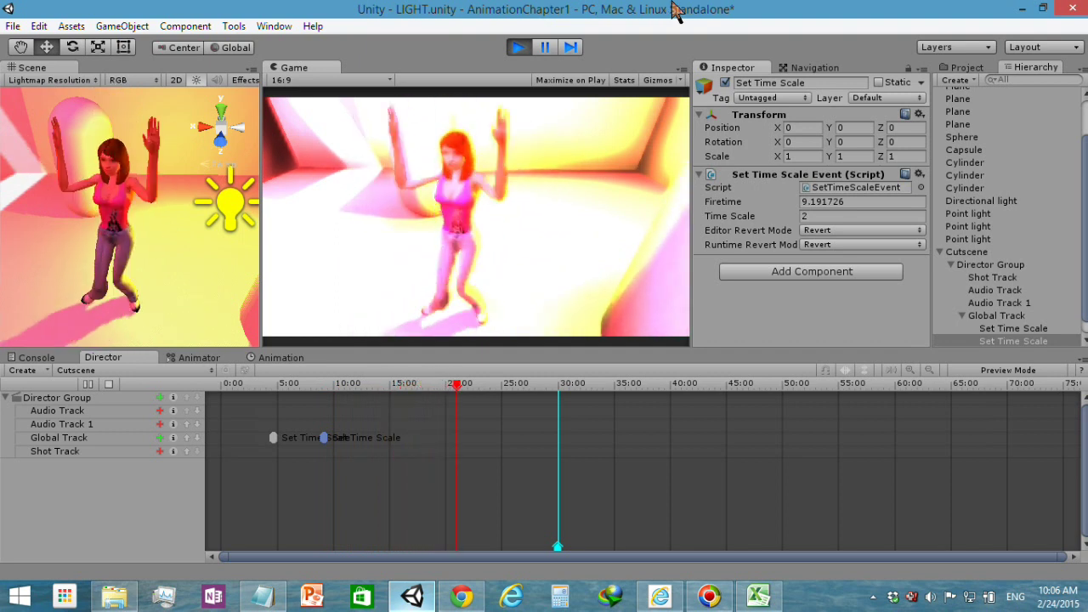
Stop the cutscene once it has played through its slowed and sped-up sections.
click(519, 49)
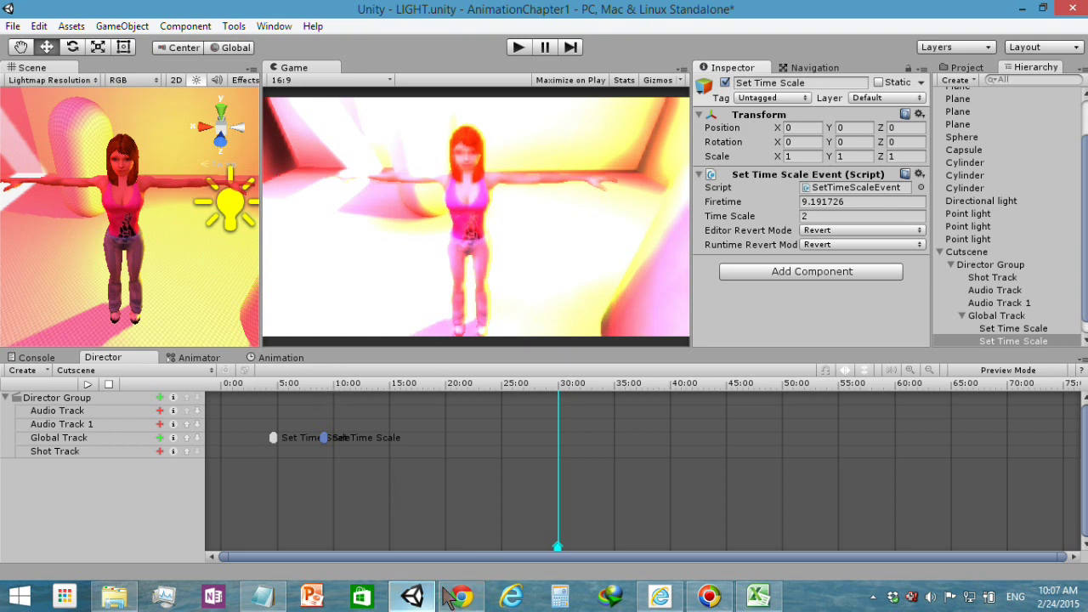
Maximize the Notepad notes and insert a blank line above the first item.
click(262, 595)
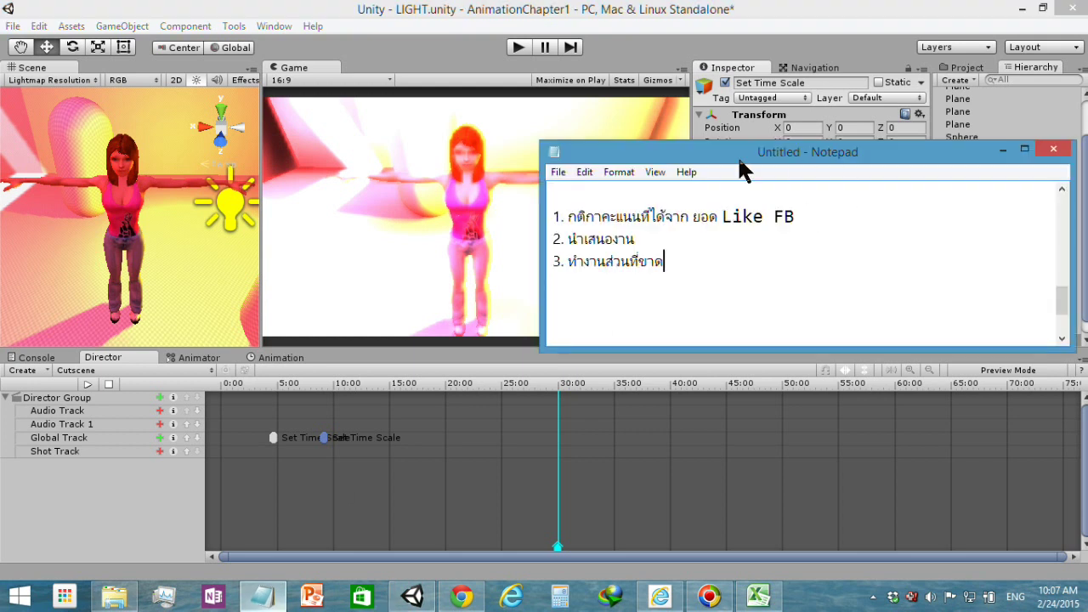
drag(737, 154, 573, 69)
click(861, 64)
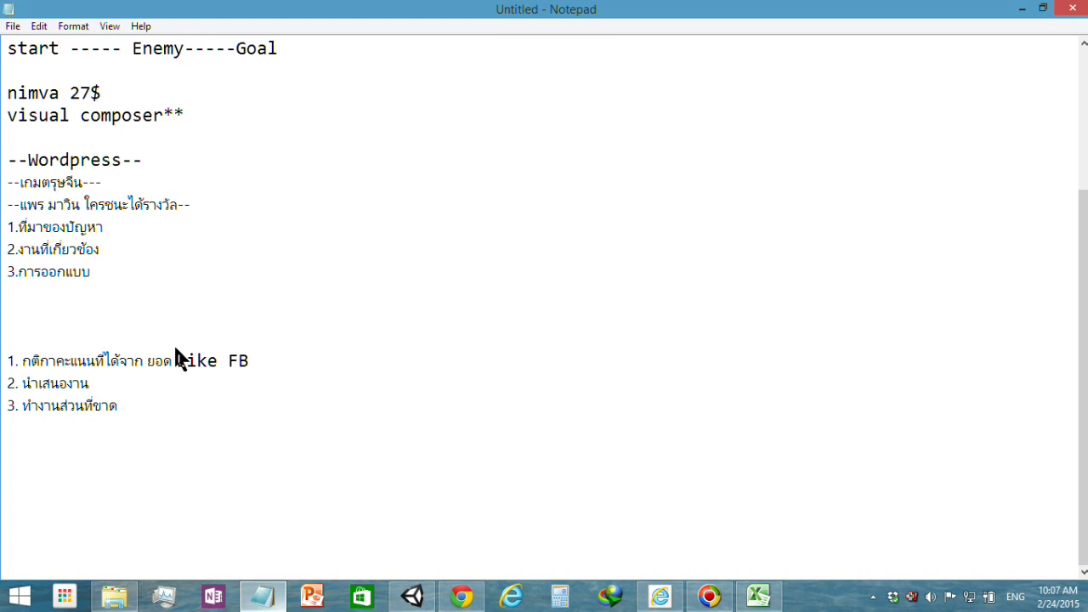
click(323, 360)
key(Return)
click(321, 345)
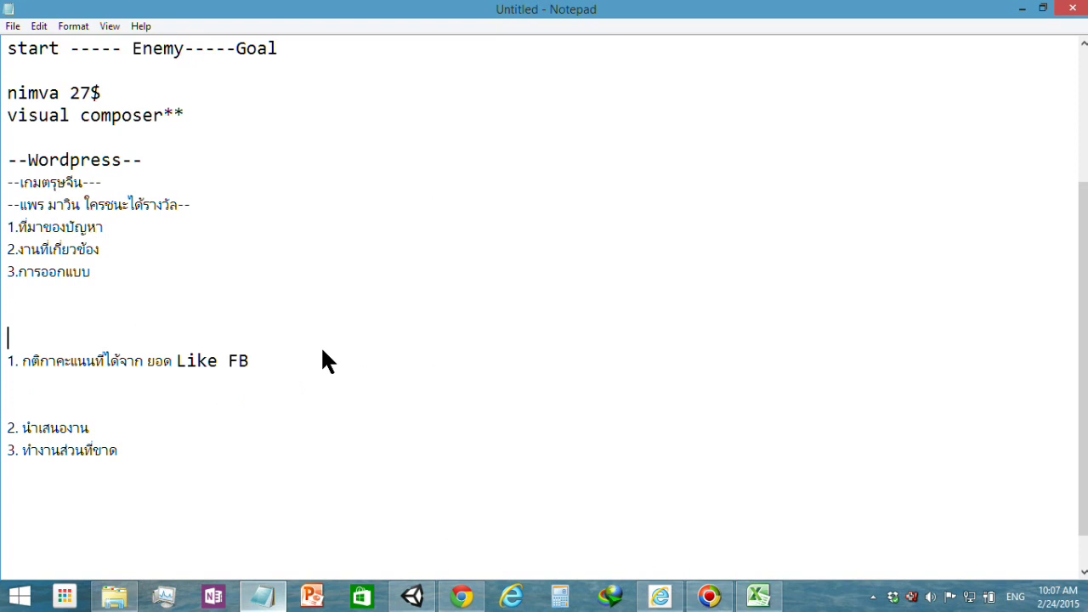
In Thai, type the score line 'คะแนนงาน 25 คะแนน คะแนนจิตพิสัย' with an attitude score.
text(8t)
key(BackSpace)
key(BackSpace)
key(alt+shift)
text(คะแนน)
text(งาน 25 )
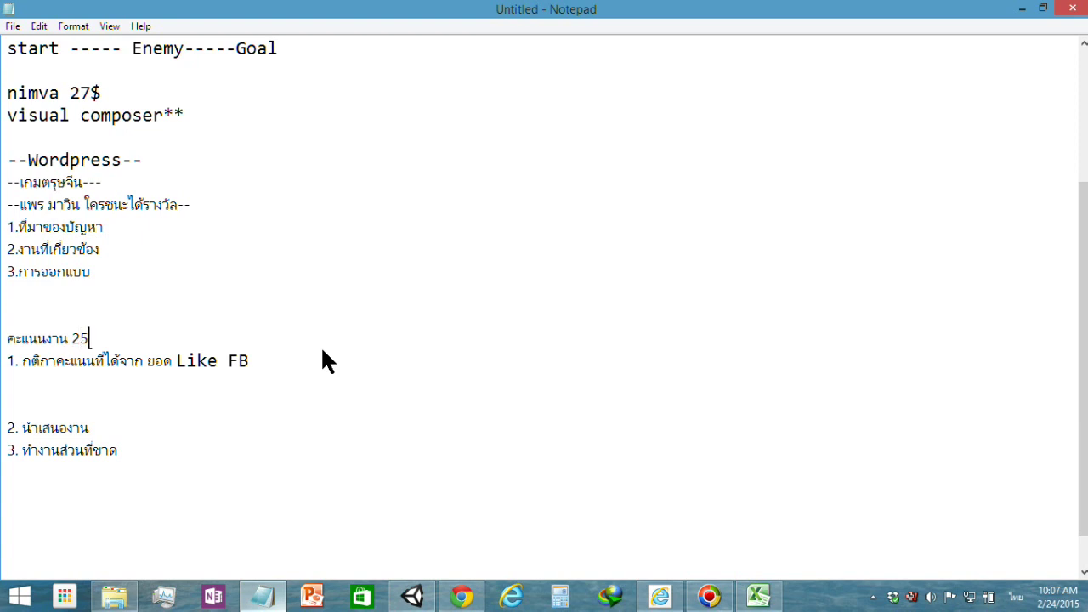
text(คะแนน )
text(คะแนนจ)
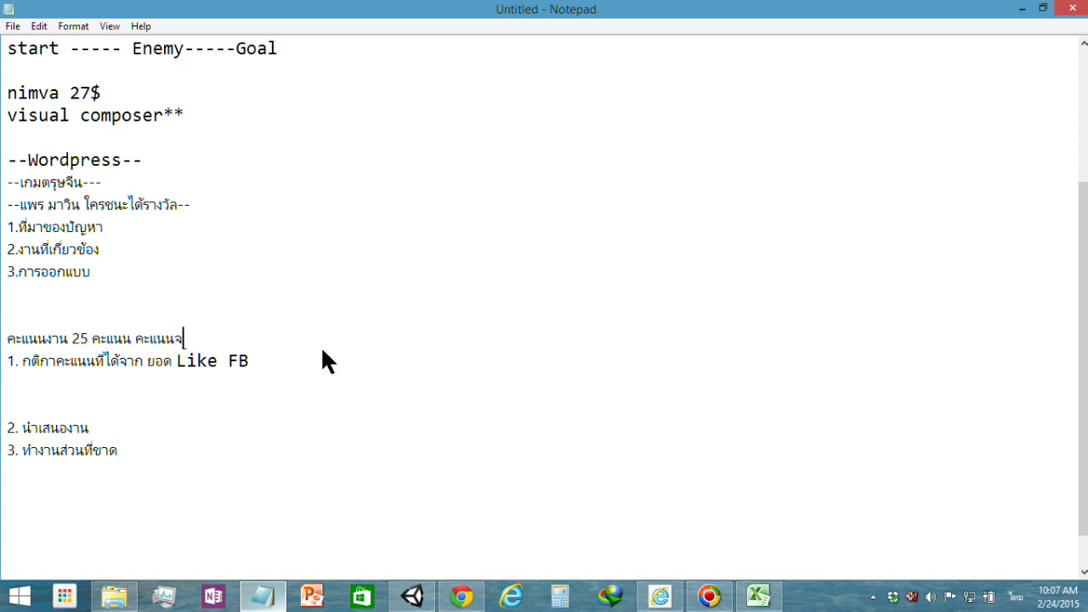
text(ิตพิสัย)
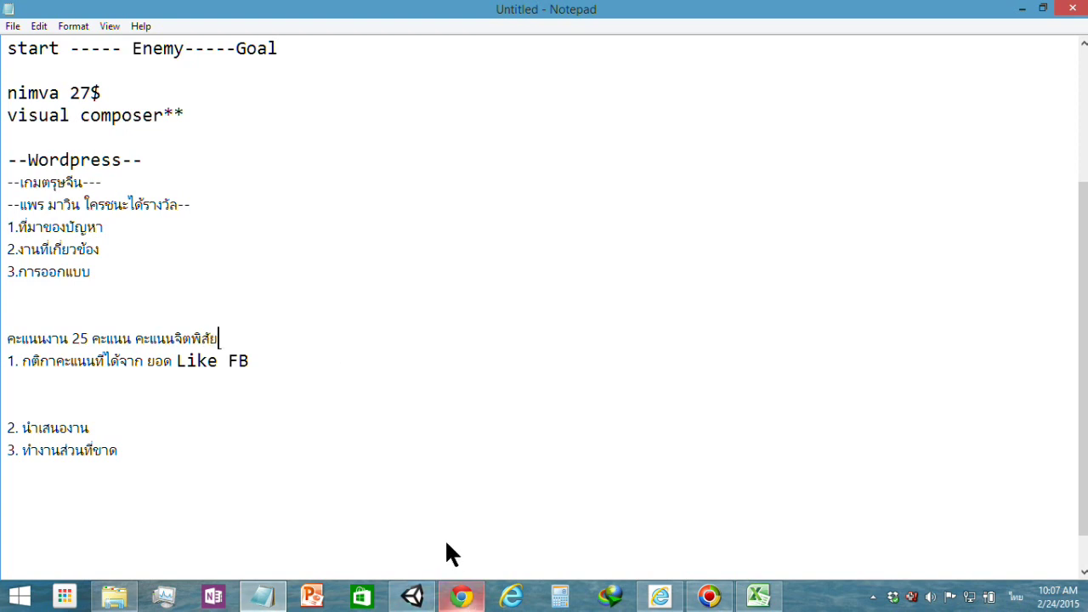
text( 10)
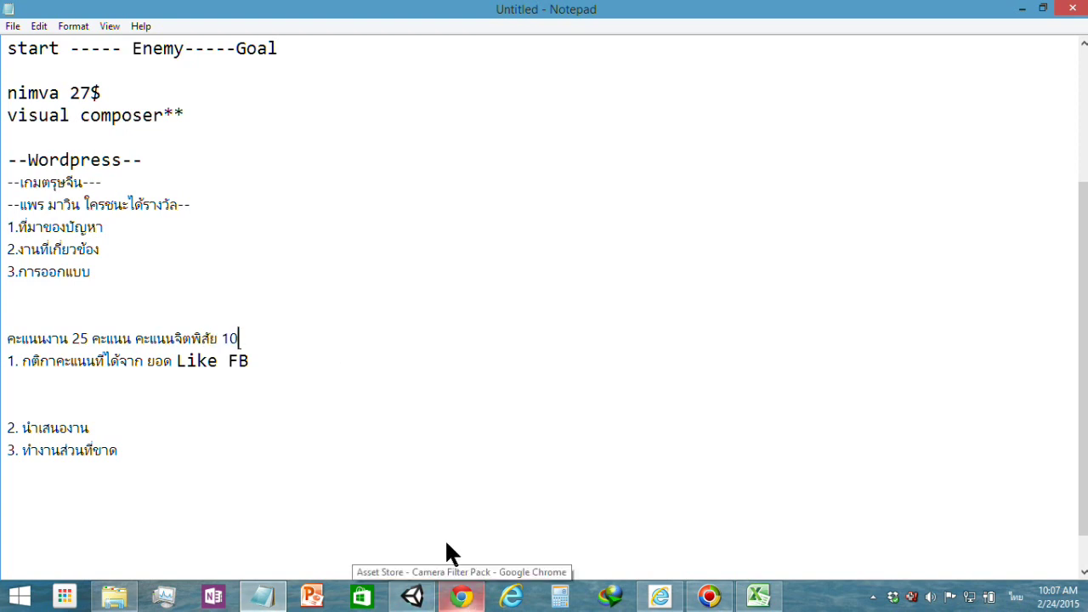
key(BackSpace)
key(BackSpace)
text(7)
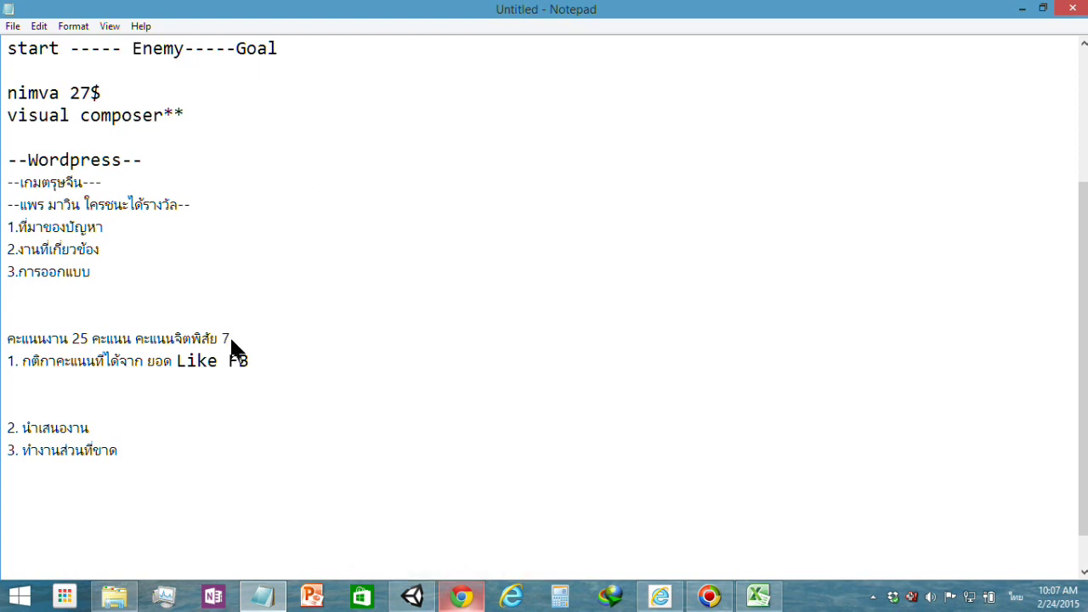
Correct the attitude score on the score line to 5.
drag(231, 338, 206, 340)
click(154, 377)
click(222, 428)
click(252, 342)
click(135, 379)
Append '=> 30 คะแนน 10 คะแนน' to the score line and return to Unity.
click(280, 333)
text(ซ)
key(grave)
text(30.8)
key(BackSpace)
key(BackSpace)
key(grave)
text(คะแนน)
text( 10)
text( คะแ)
text(นน)
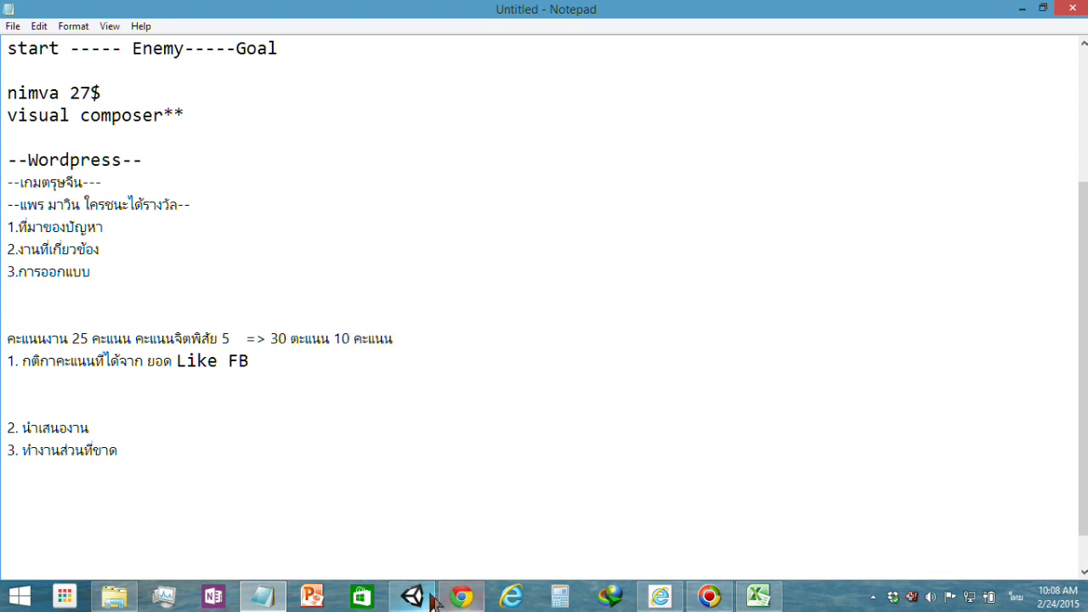
click(412, 595)
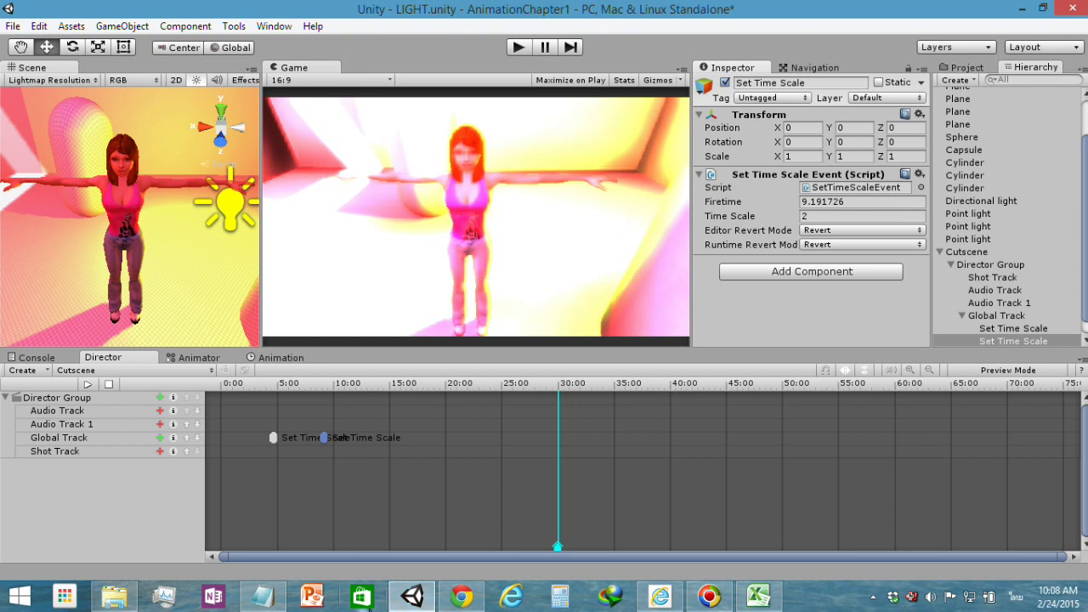
Minimize Unity so the Notepad score notes are in front.
click(412, 595)
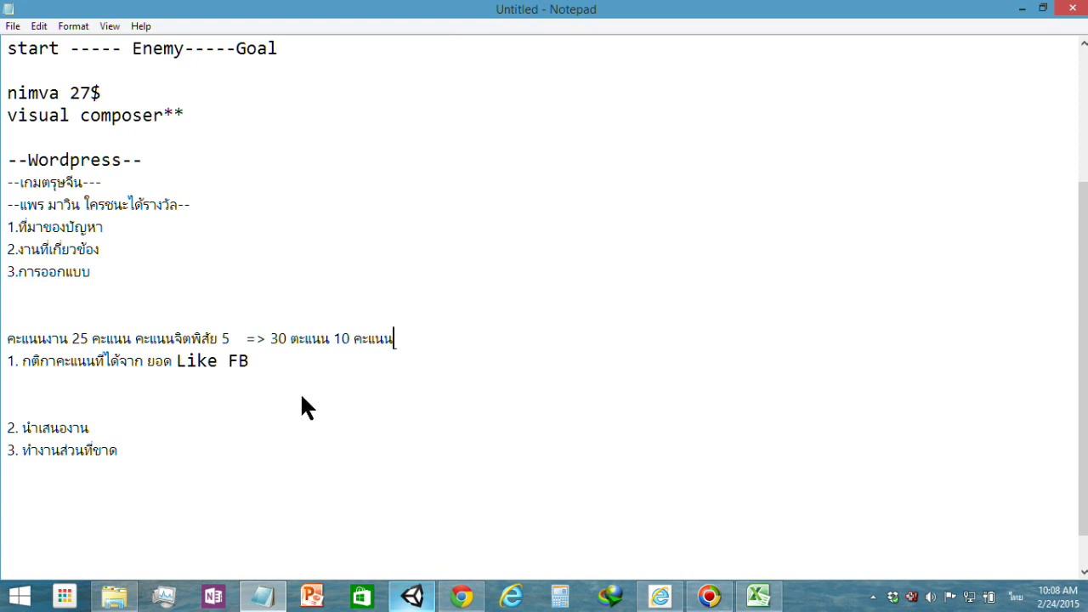
Delete two spaces before '=>' on the score line, then switch to the Excel grade workbook.
click(245, 339)
key(BackSpace)
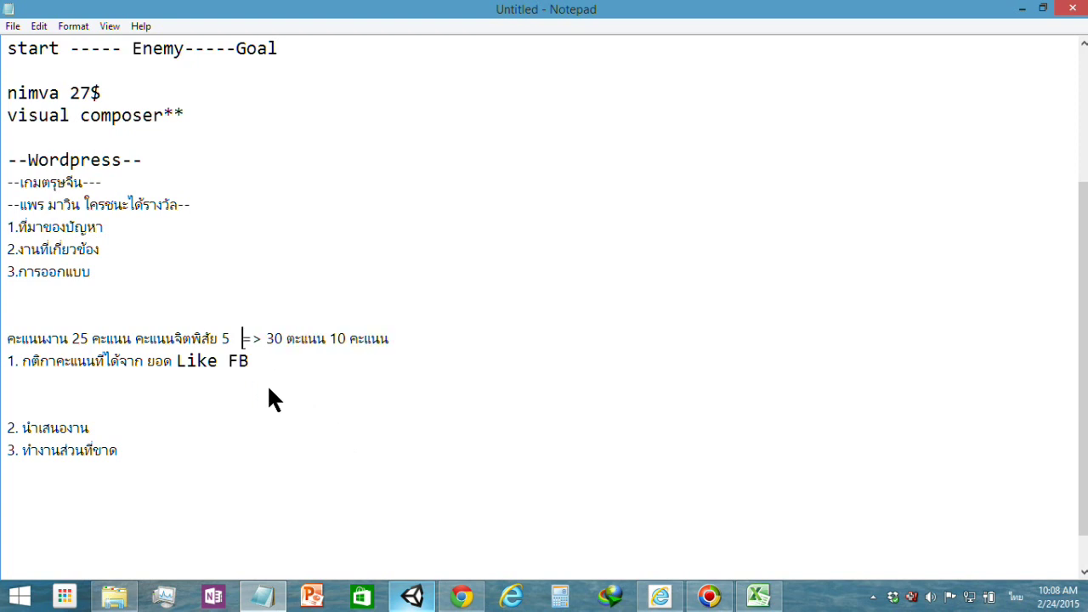
key(BackSpace)
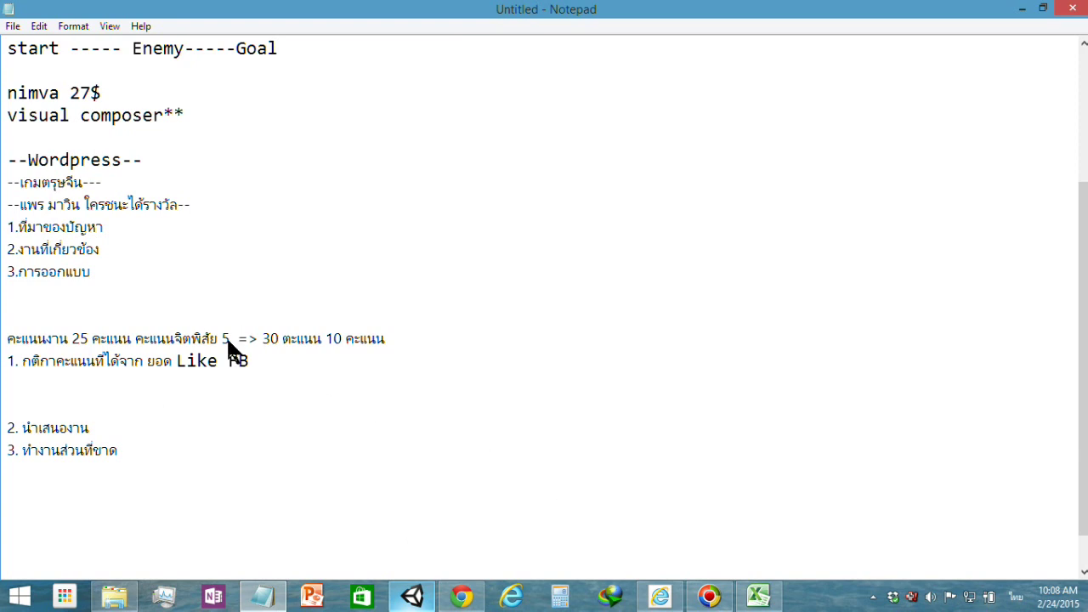
drag(228, 338, 217, 340)
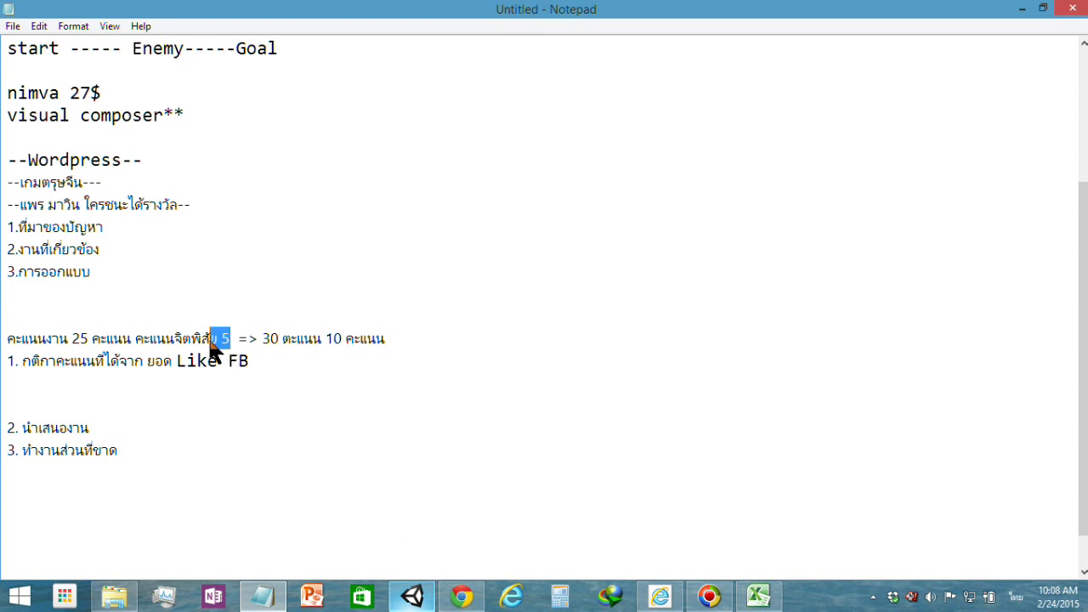
click(750, 600)
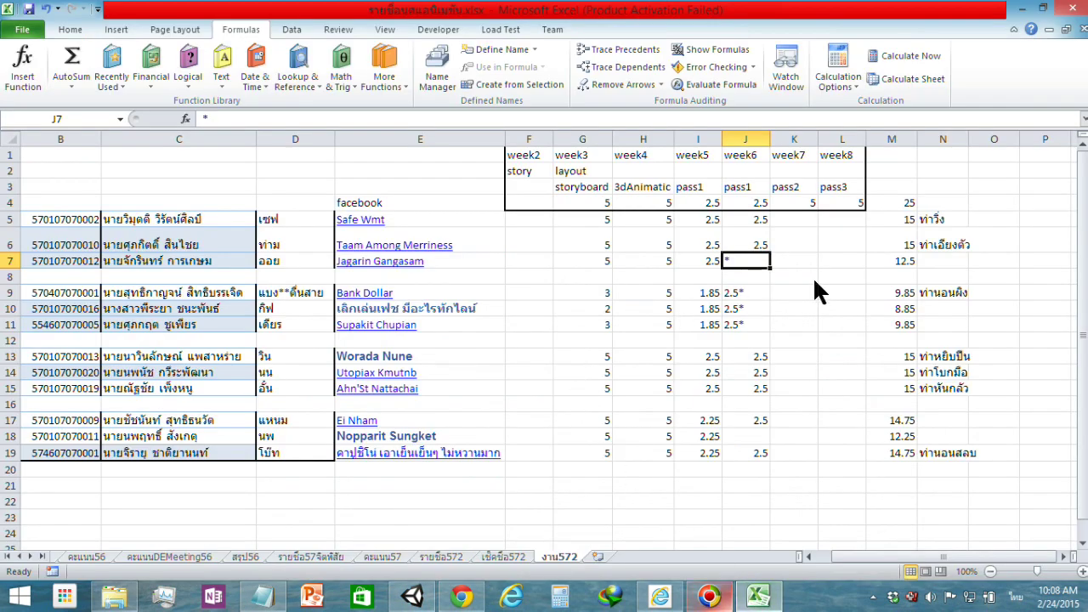
On sheet เช็คชื่อ572, AutoSum-average the first two groups' totals into M7 and M11.
click(503, 557)
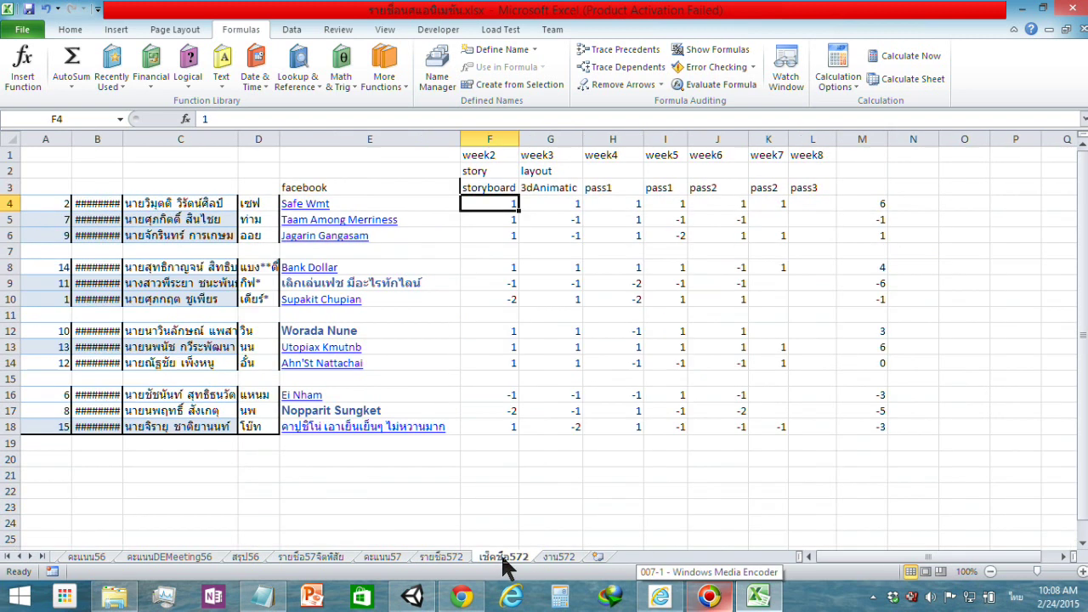
click(942, 299)
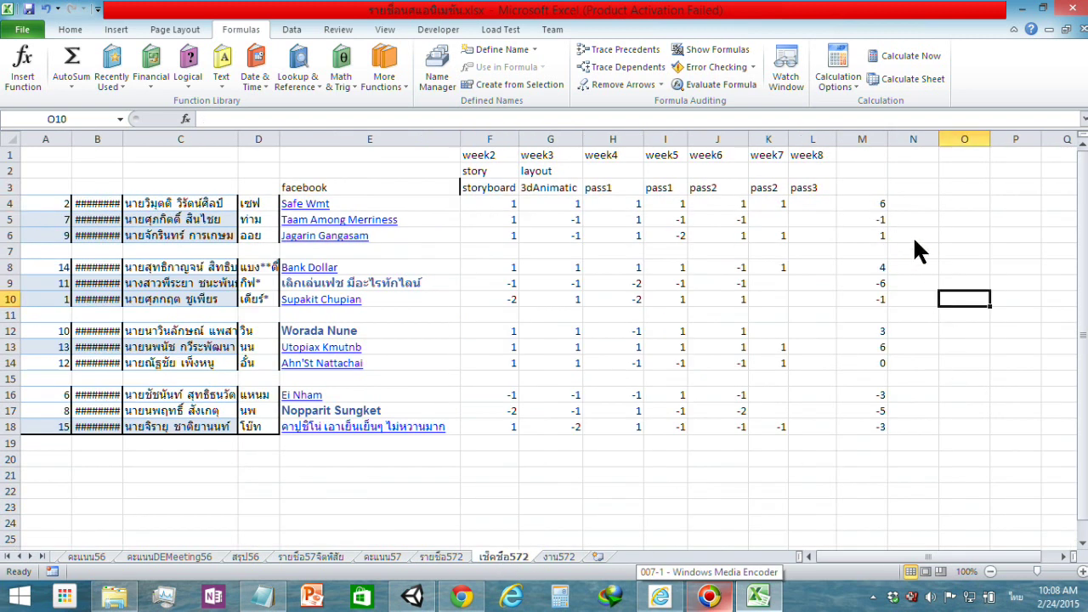
click(903, 236)
drag(873, 206, 882, 257)
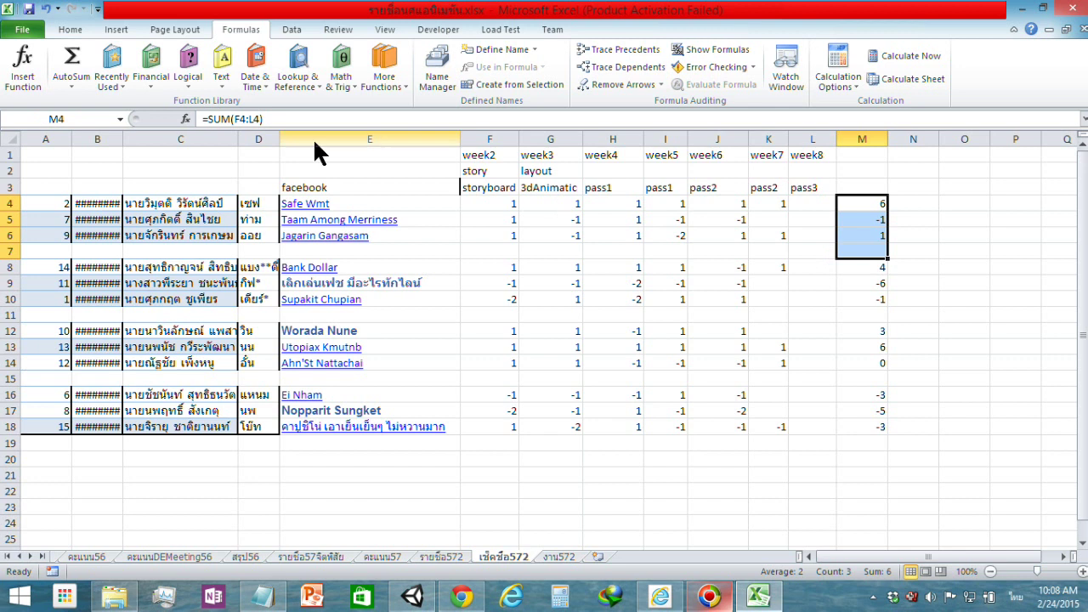
click(78, 85)
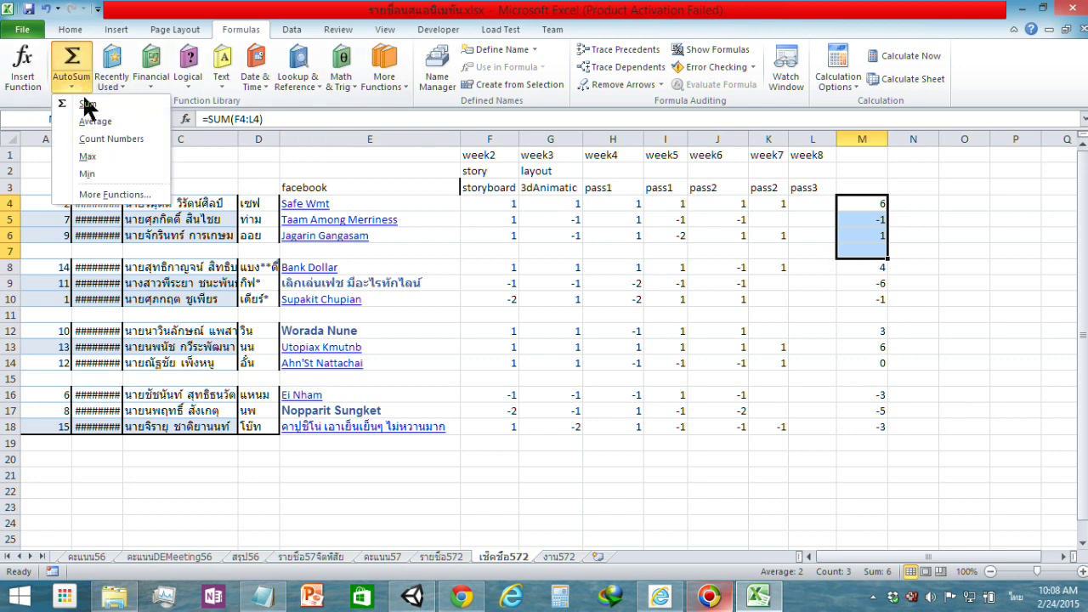
click(96, 104)
click(900, 311)
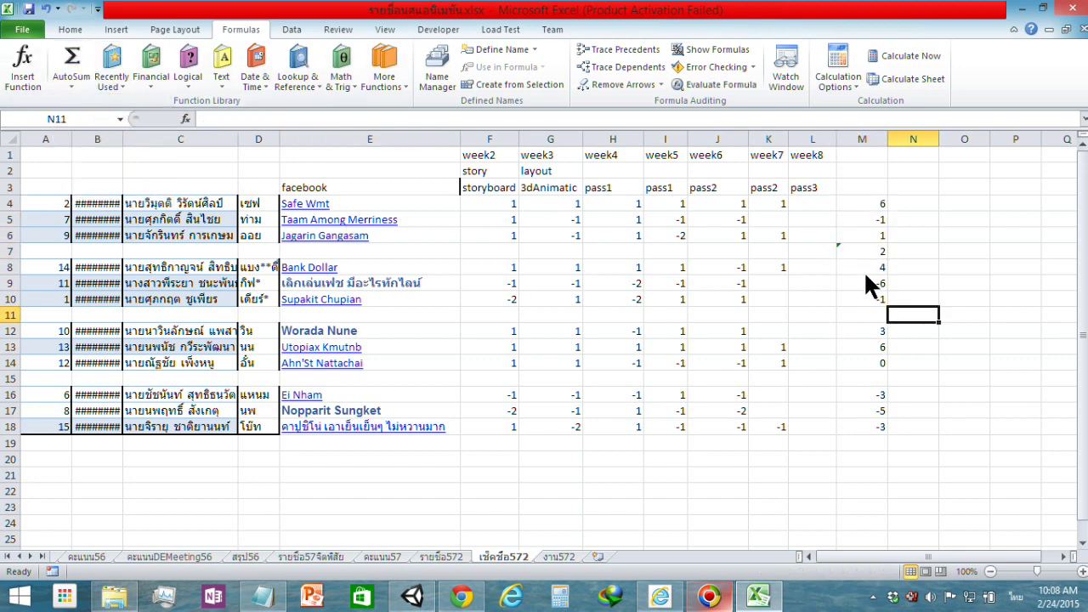
drag(863, 270, 857, 321)
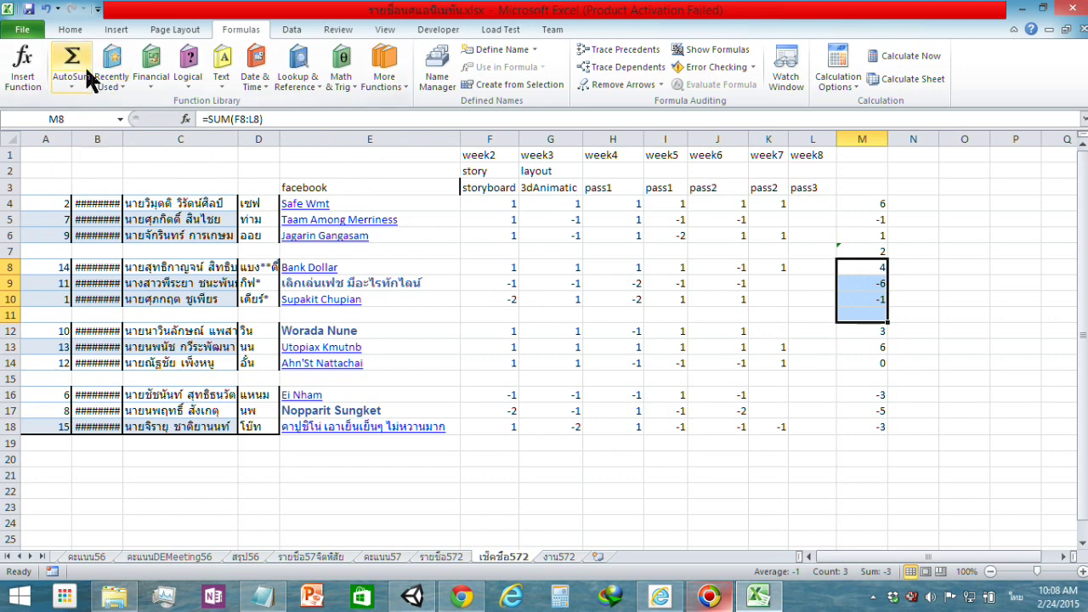
click(71, 85)
click(88, 104)
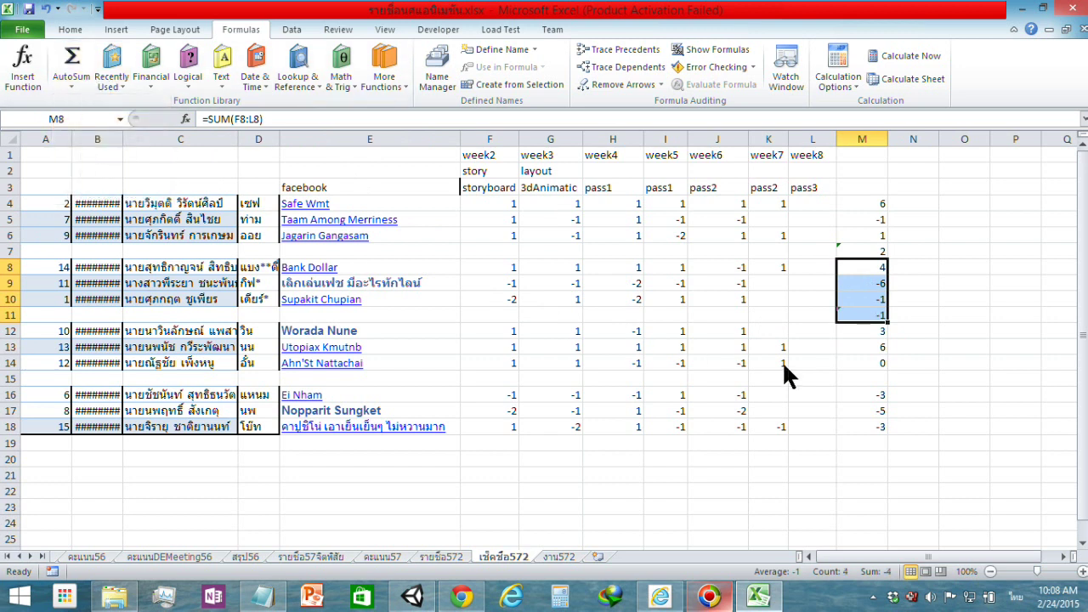
Average the third and fourth groups' totals into M15 and M19.
click(878, 352)
click(874, 334)
drag(874, 339, 872, 384)
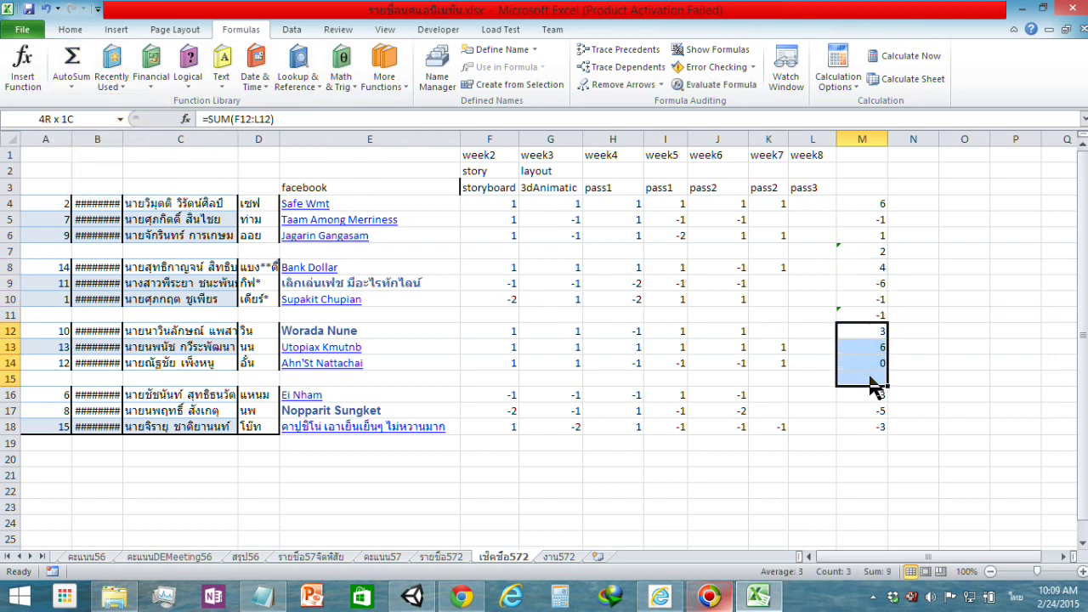
click(73, 86)
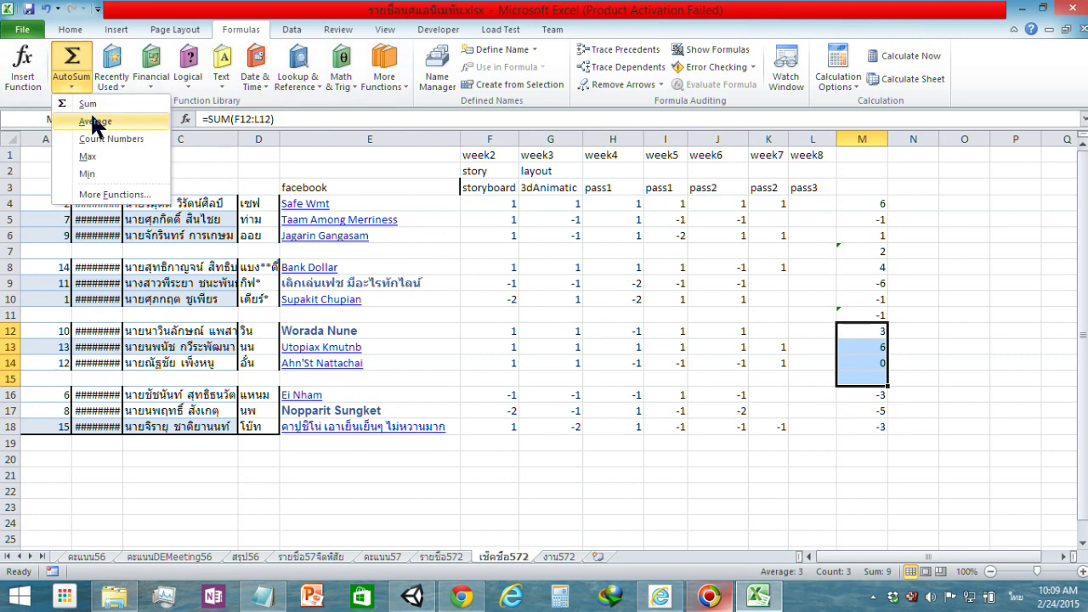
click(92, 106)
click(938, 400)
drag(876, 396, 879, 445)
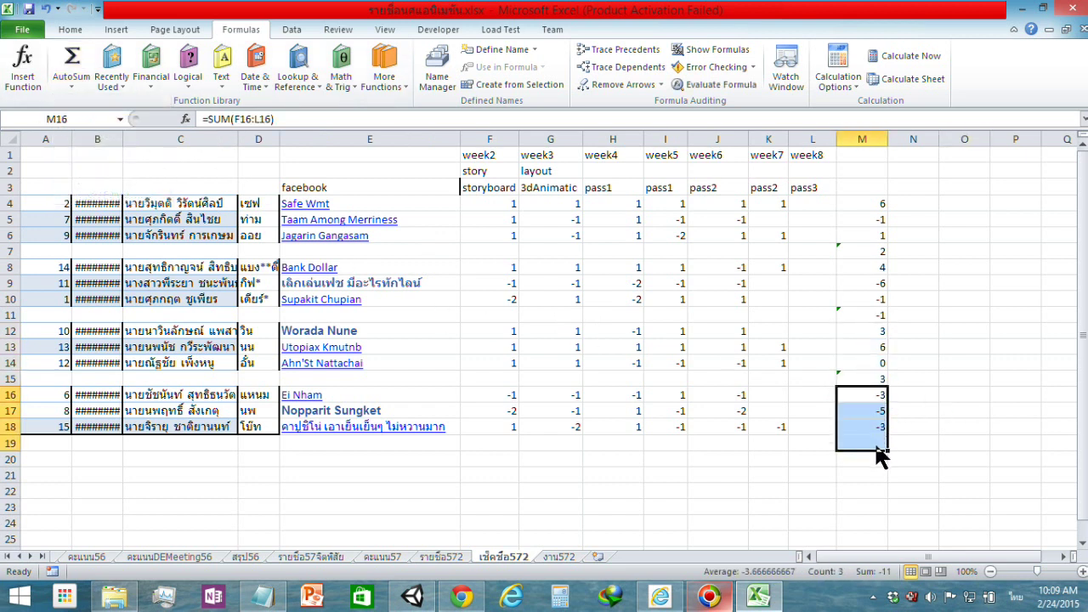
click(74, 86)
click(93, 121)
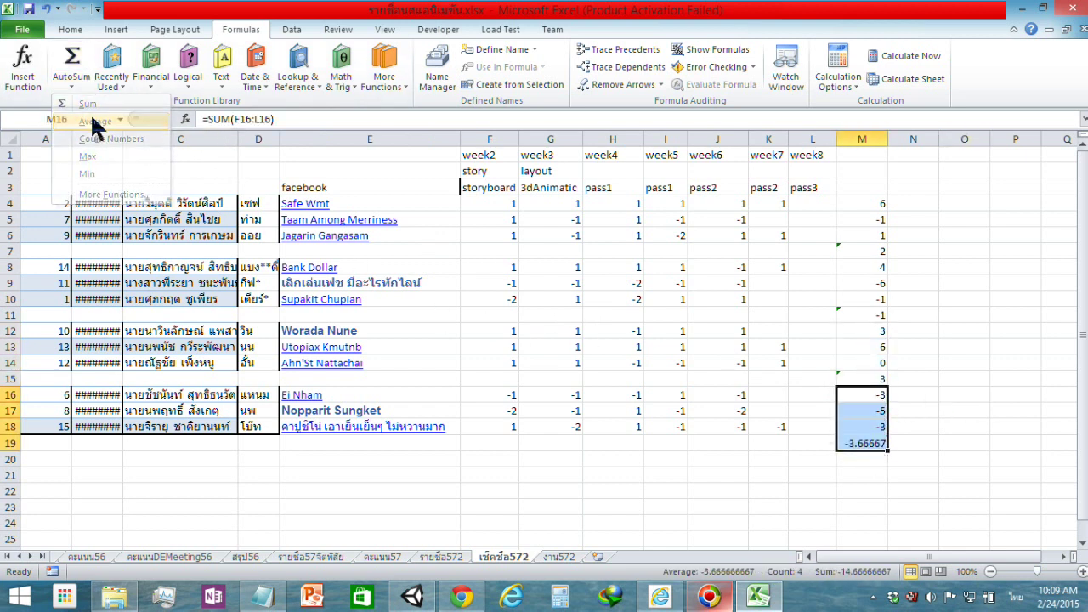
click(943, 340)
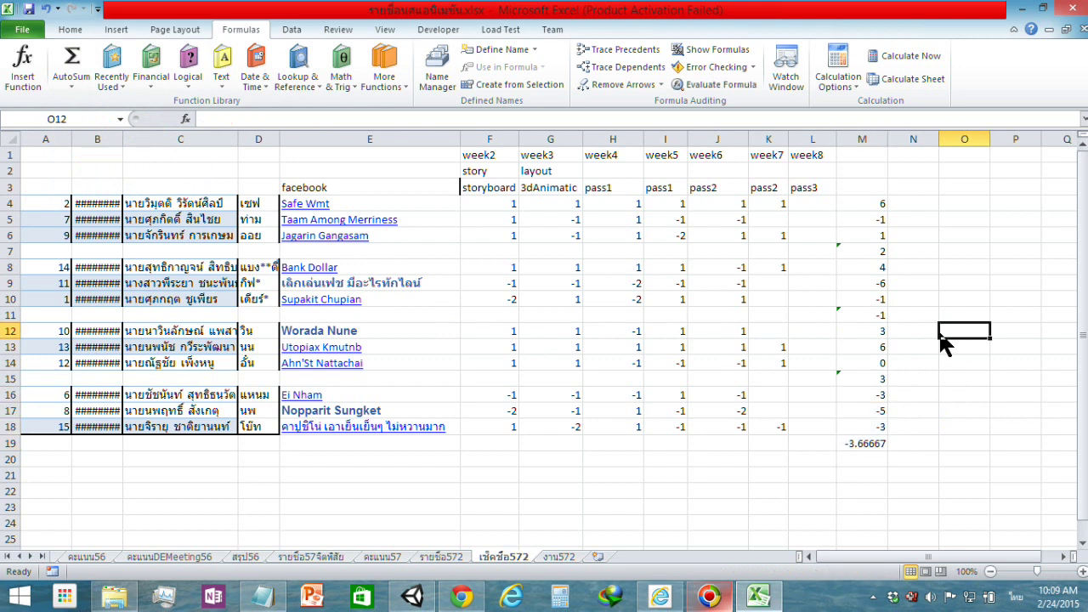
Check the average cells M7, M11, M15, M19 and give M15 a bottom border.
click(854, 251)
ctrl+click(881, 301)
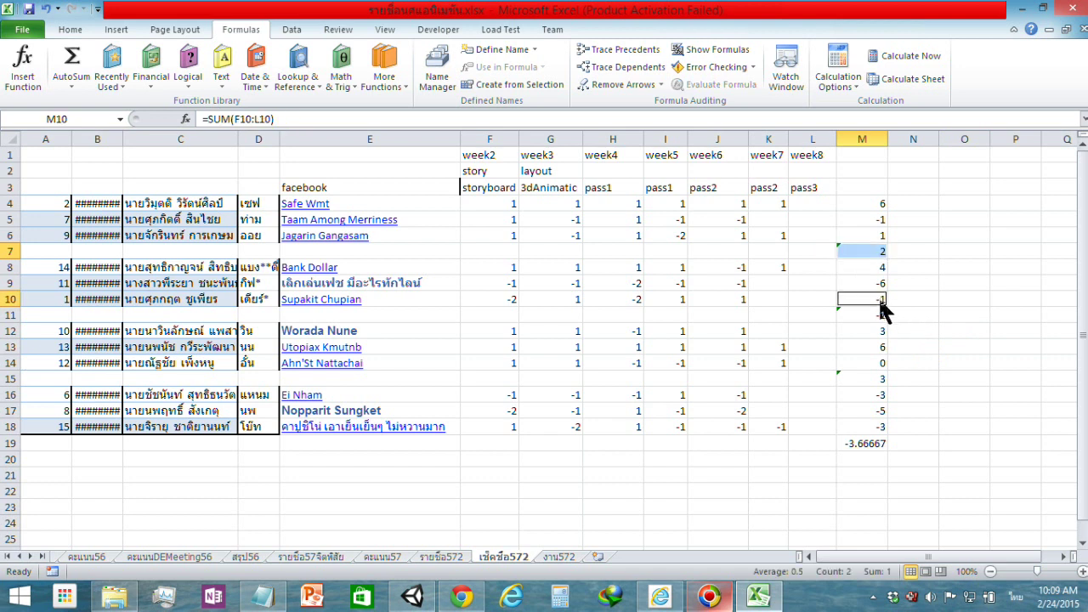
ctrl+click(879, 380)
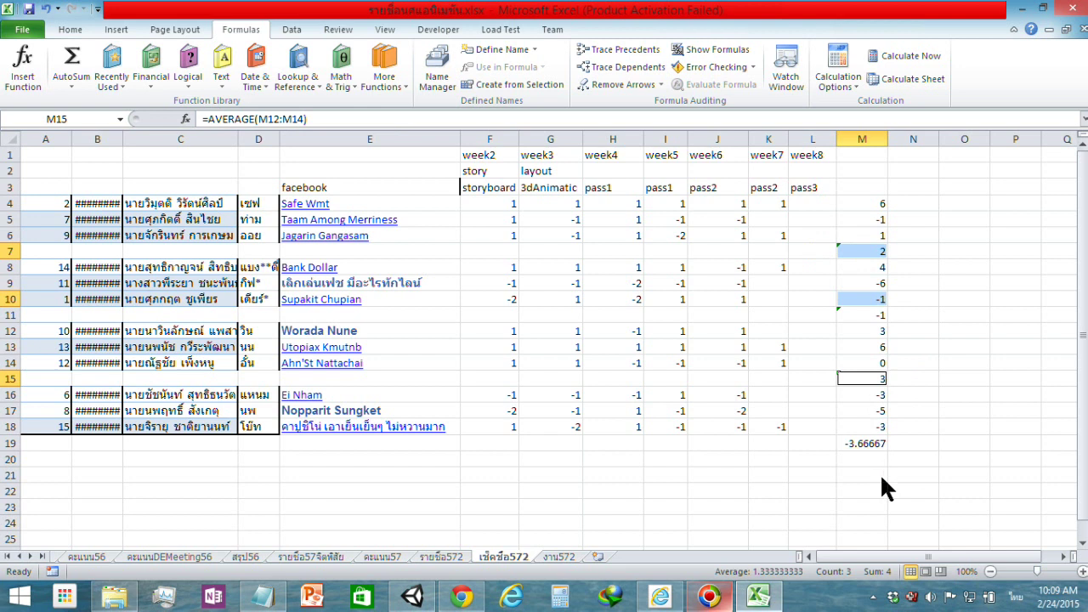
click(907, 298)
click(881, 313)
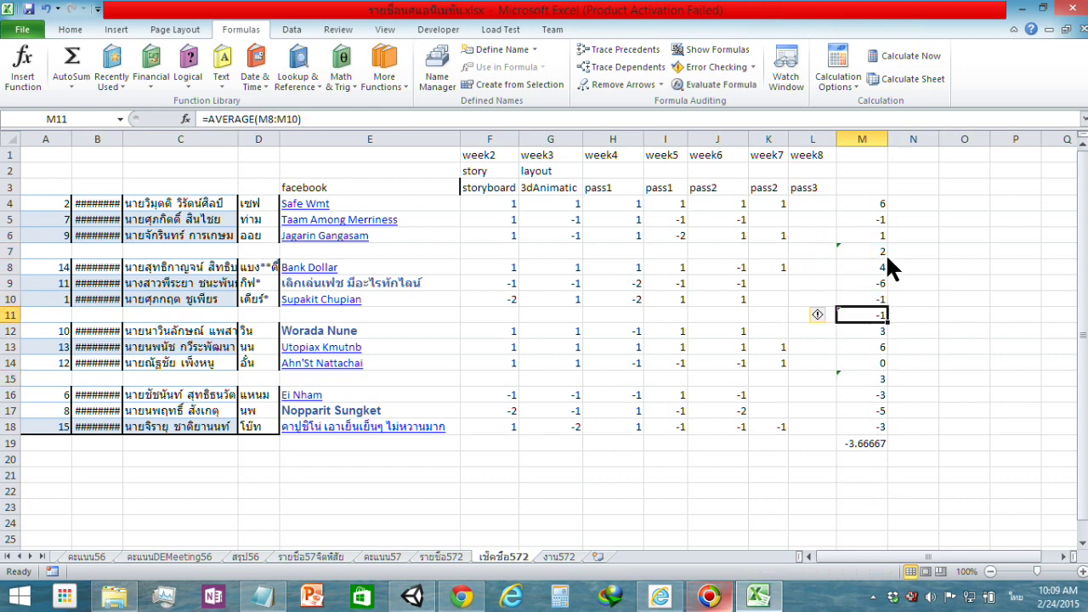
ctrl+click(882, 249)
ctrl+click(876, 444)
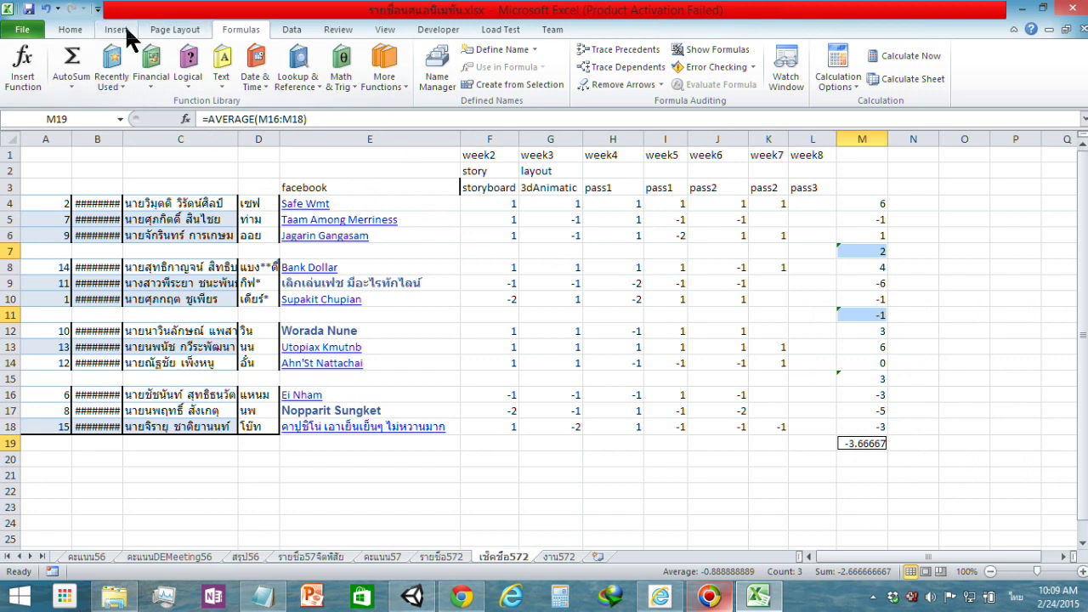
click(80, 32)
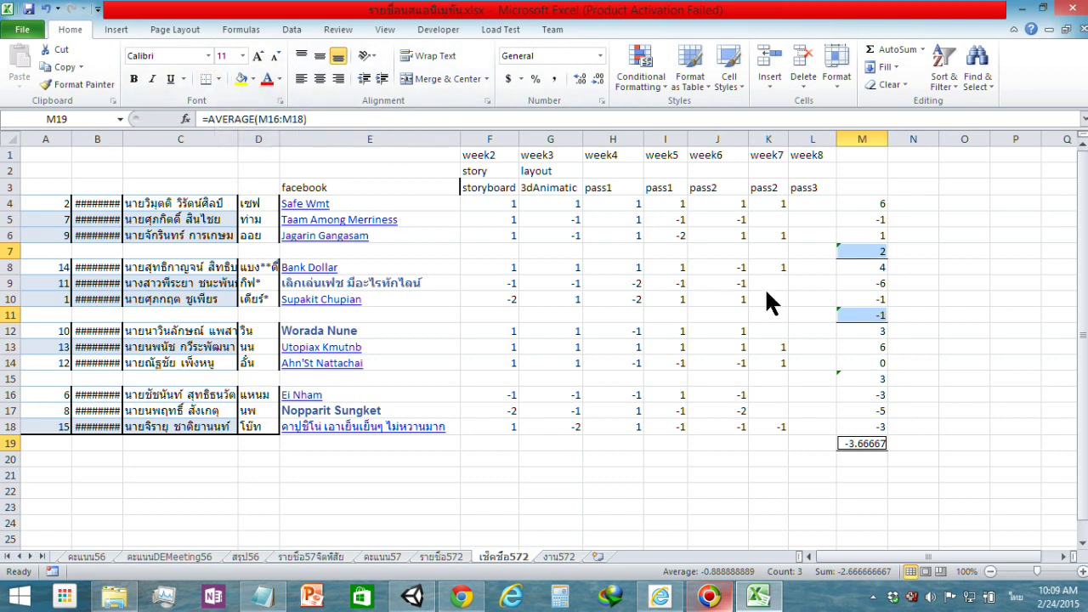
click(959, 382)
click(860, 379)
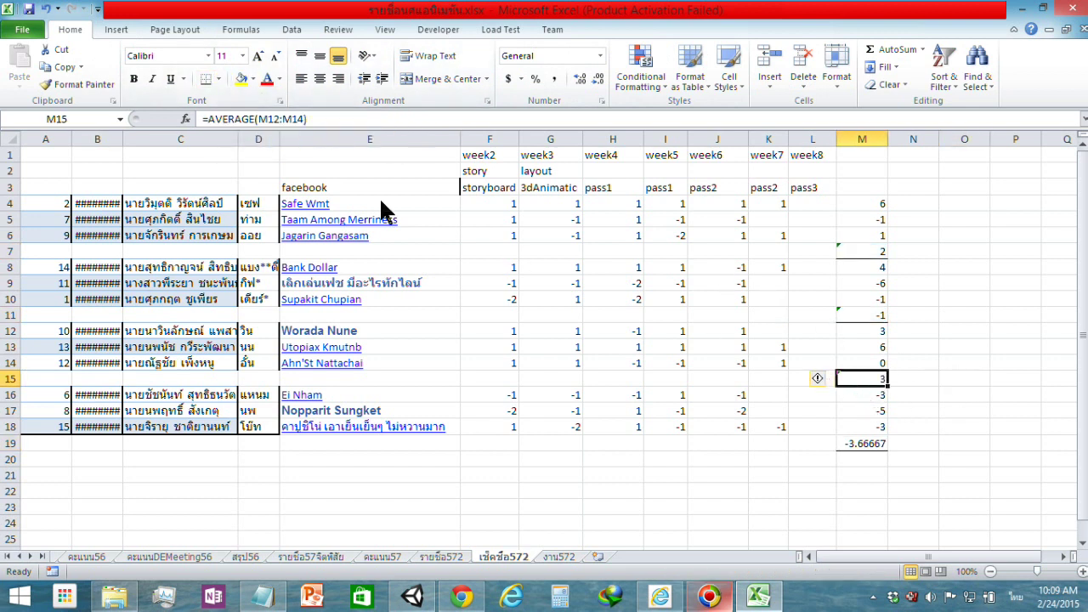
click(204, 77)
click(978, 334)
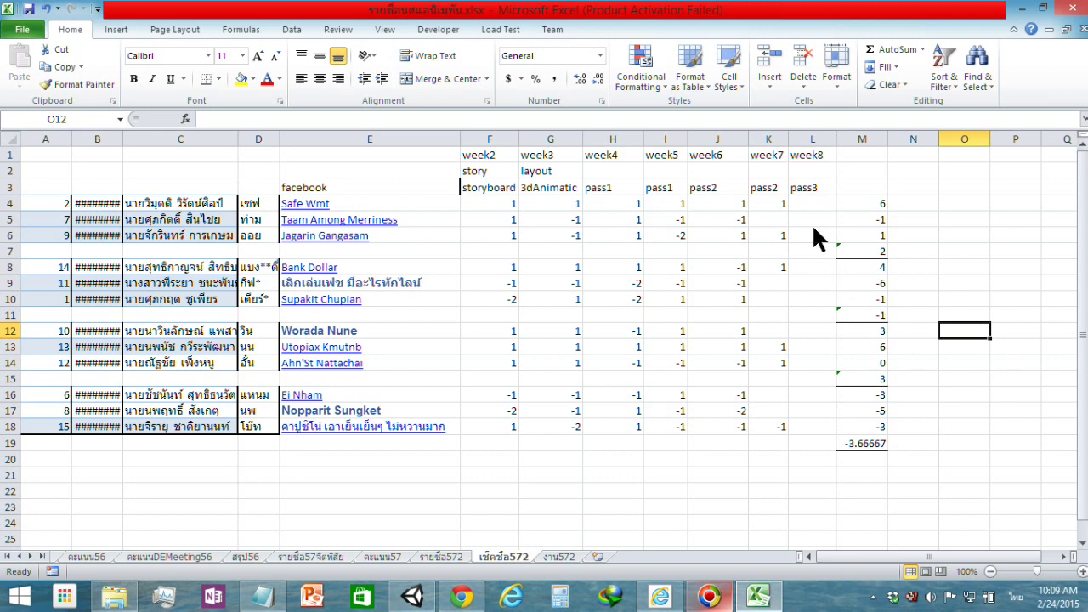
Enter -1 as the week7 pass2 score in K5.
click(811, 201)
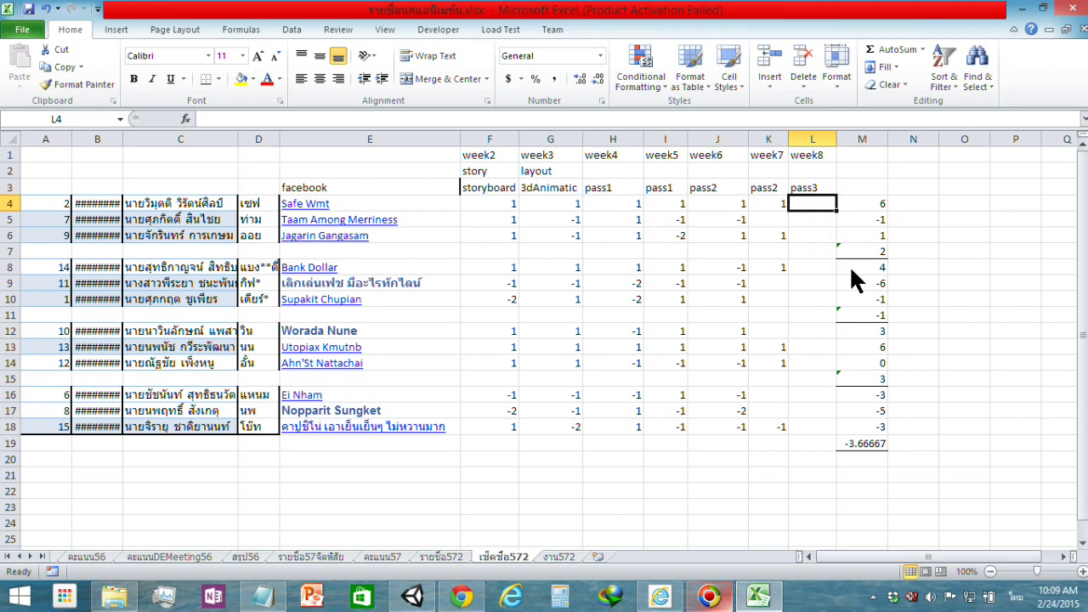
key(Down)
key(Down)
key(Down)
key(Up)
key(Up)
key(Up)
key(Down)
key(Down)
key(Up)
key(Up)
key(Left)
Enter -1 as the week7 pass2 score in K17.
key(Down)
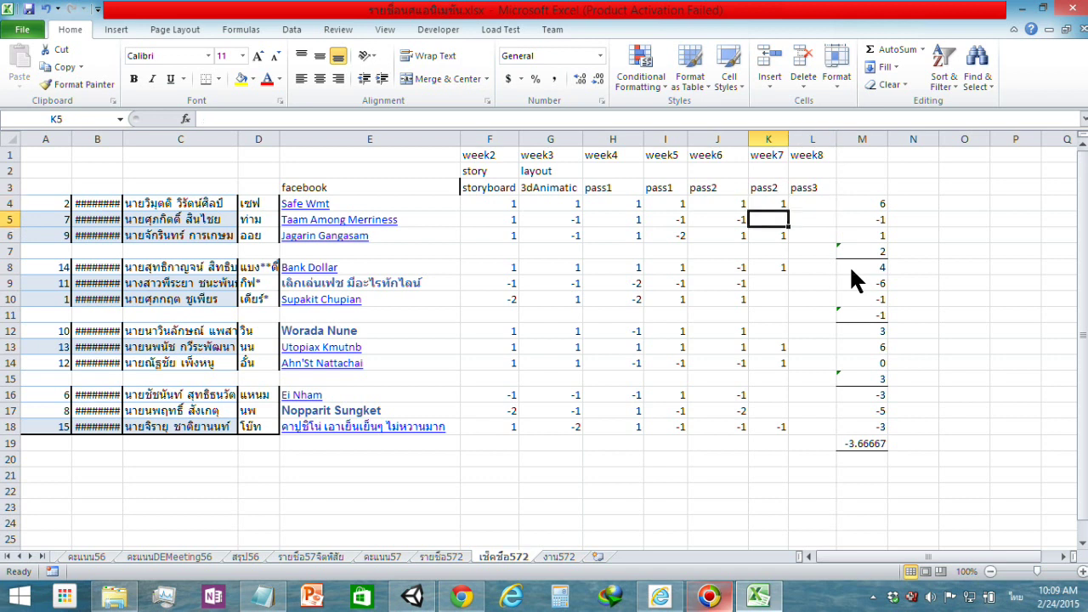
text(-1)
key(Return)
key(Down)
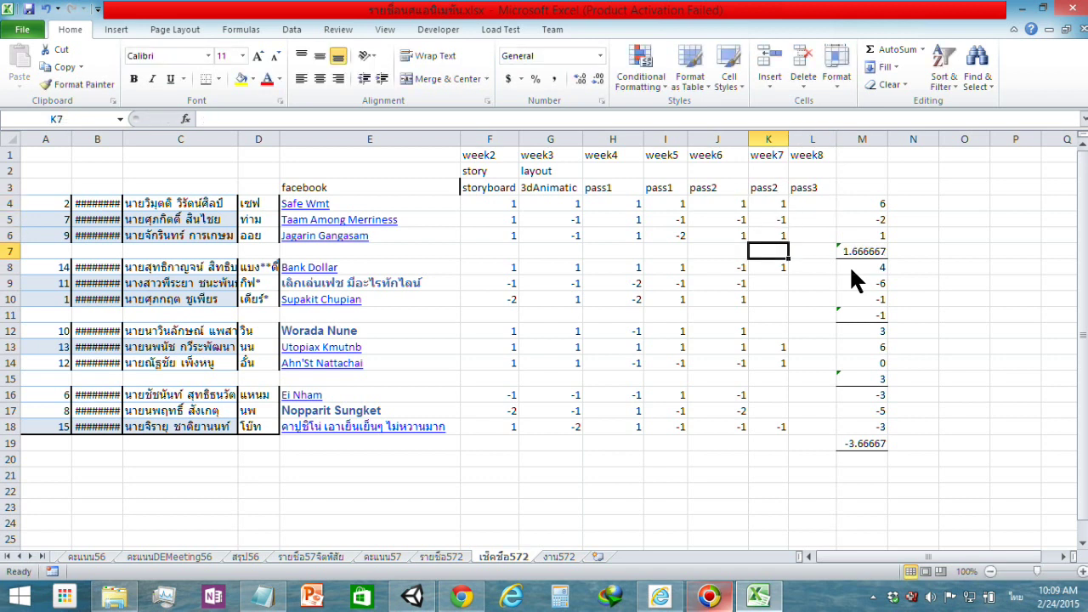
key(Down)
key(Down)
key(Down)
key(Down)
key(Down)
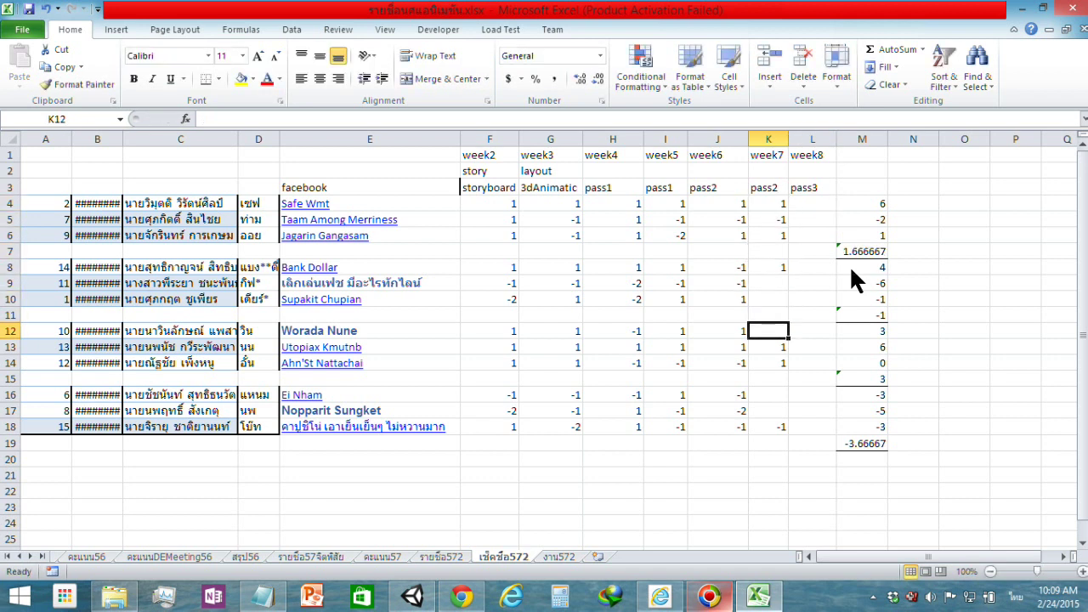
key(Down)
key(Down)
key(Down)
key(Down)
key(Down)
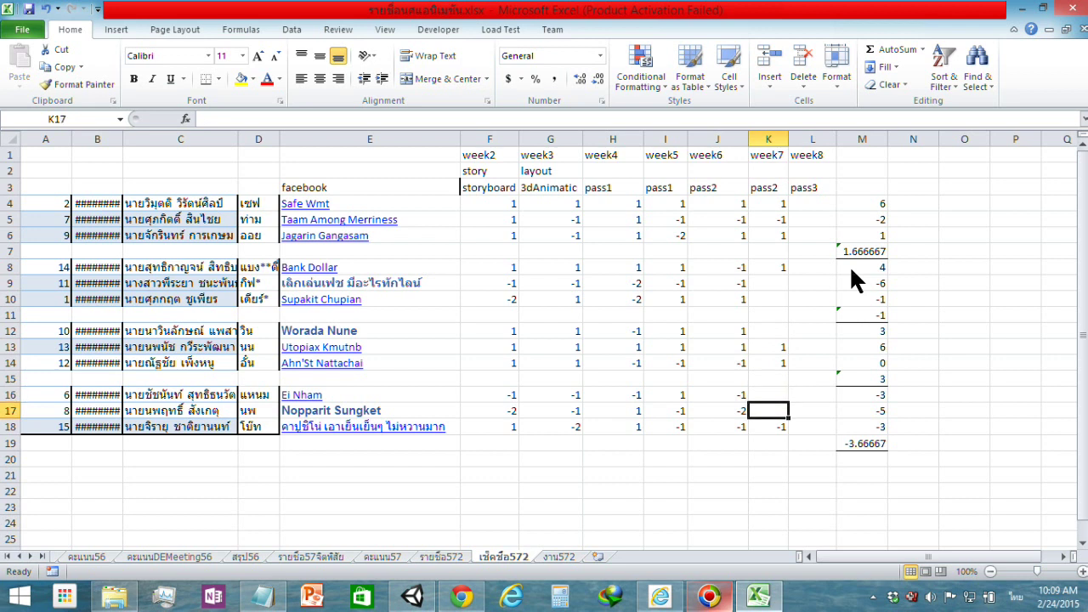
text(-1)
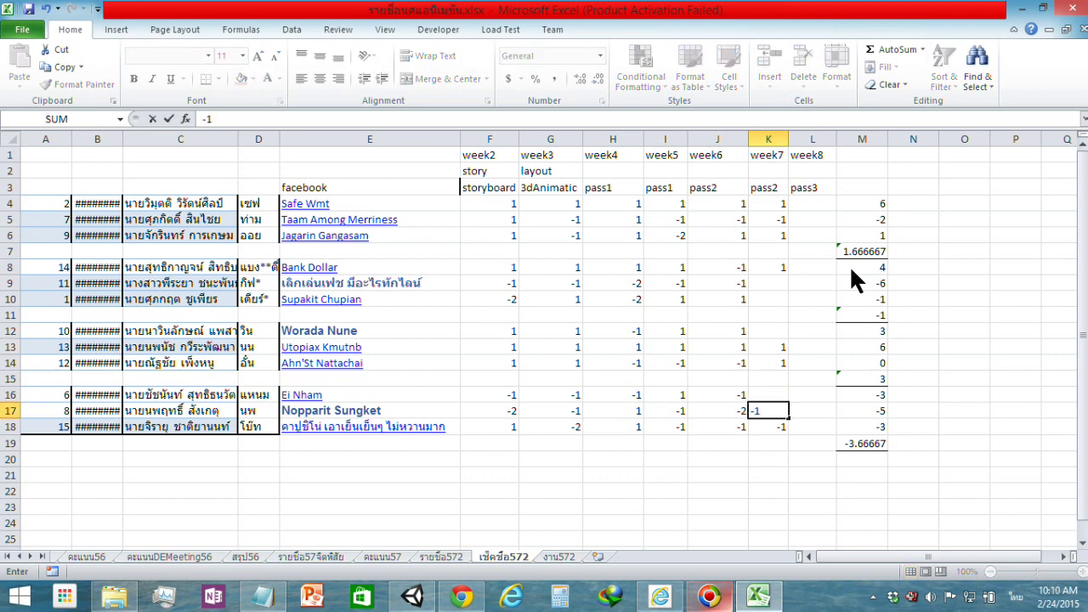
key(Tab)
key(Up)
key(Up)
key(Down)
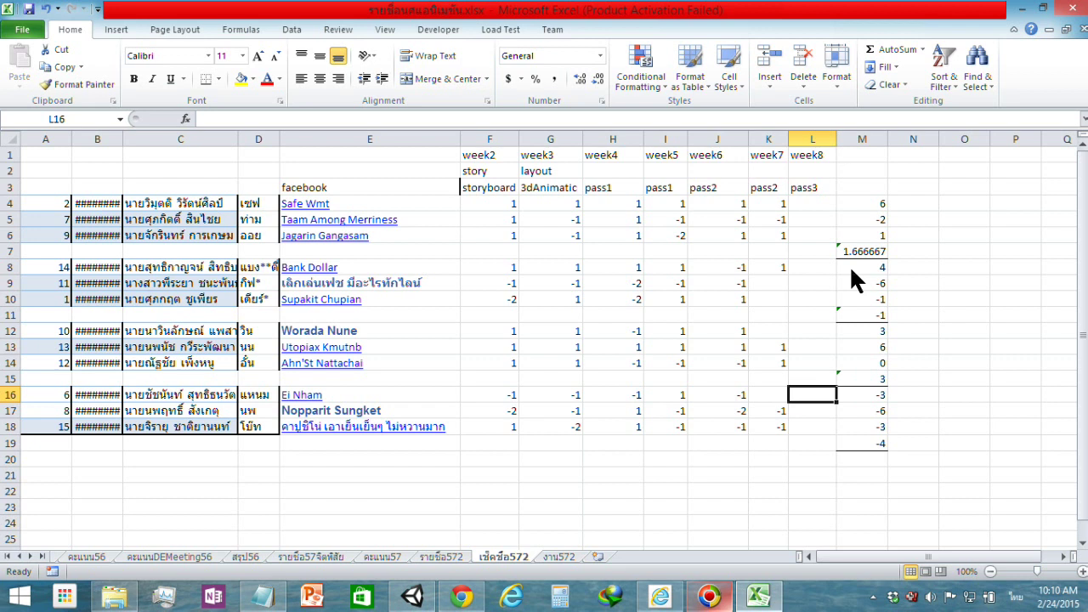
key(Up)
key(Up)
key(Up)
key(Up)
key(Up)
key(Up)
key(Up)
key(Up)
key(Up)
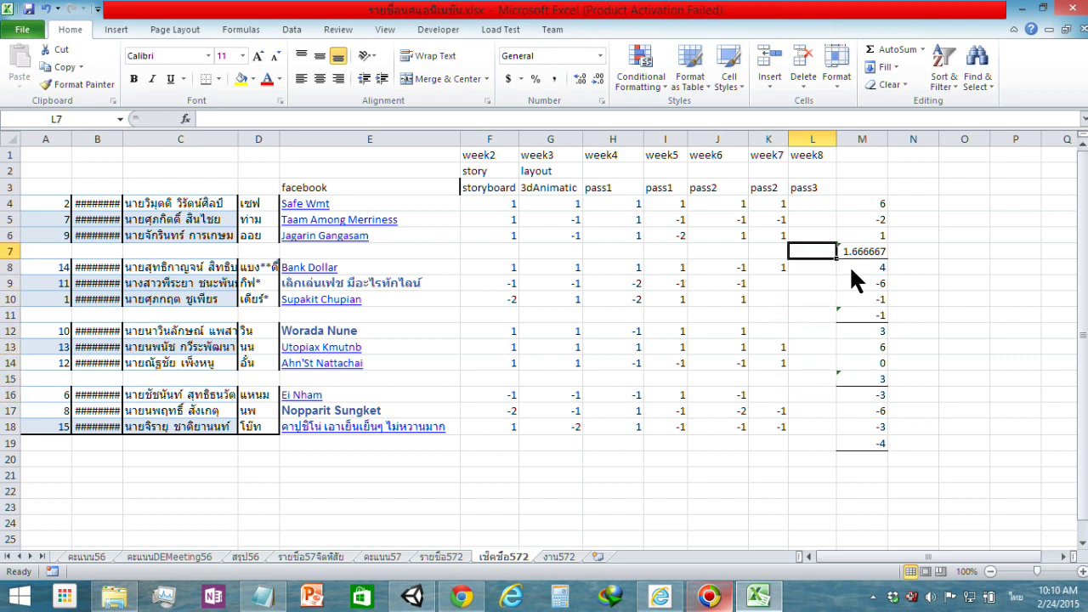
key(Up)
key(Up)
key(Up)
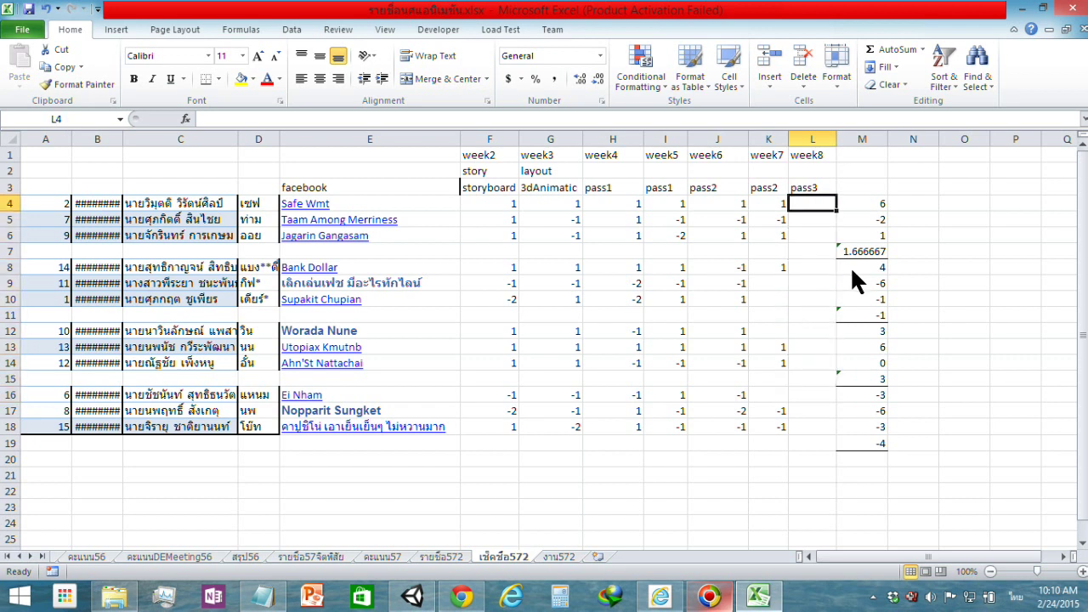
Enter 5 in N7, N11, N15 and N19, one beside each group average.
click(921, 251)
text(5)
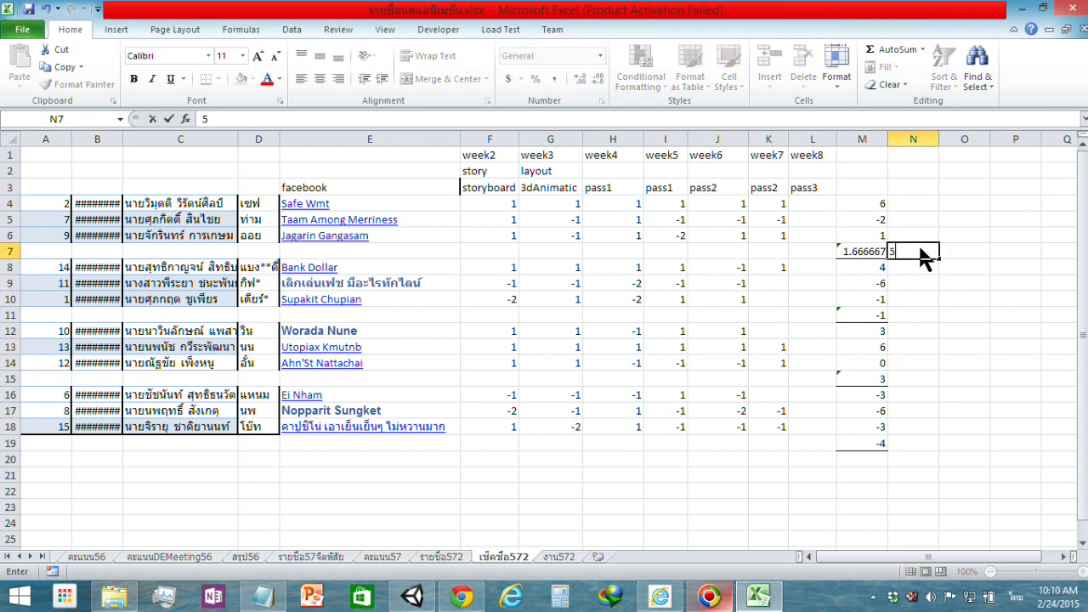
key(Return)
key(Return)
key(Return)
key(Return)
text(5)
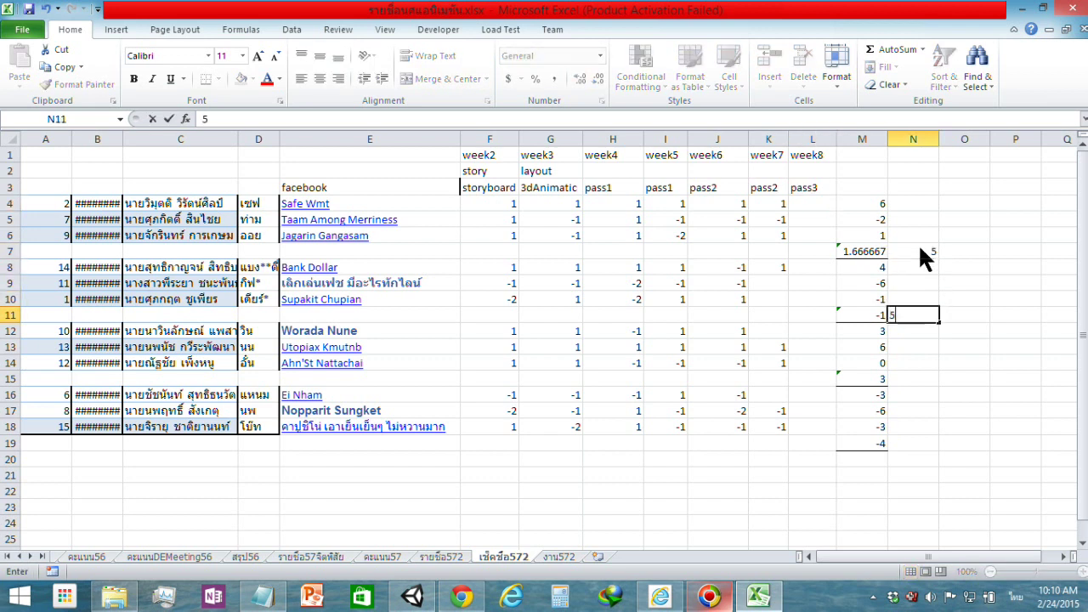
key(Return)
key(Return)
key(Return)
key(Return)
text(5)
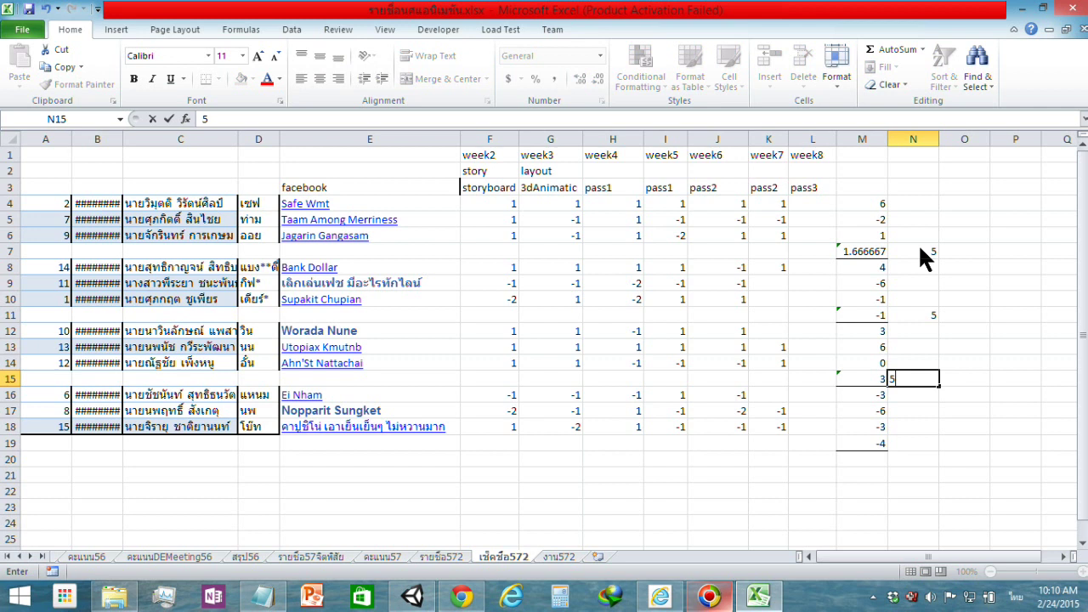
key(Return)
key(Return)
key(Return)
key(Return)
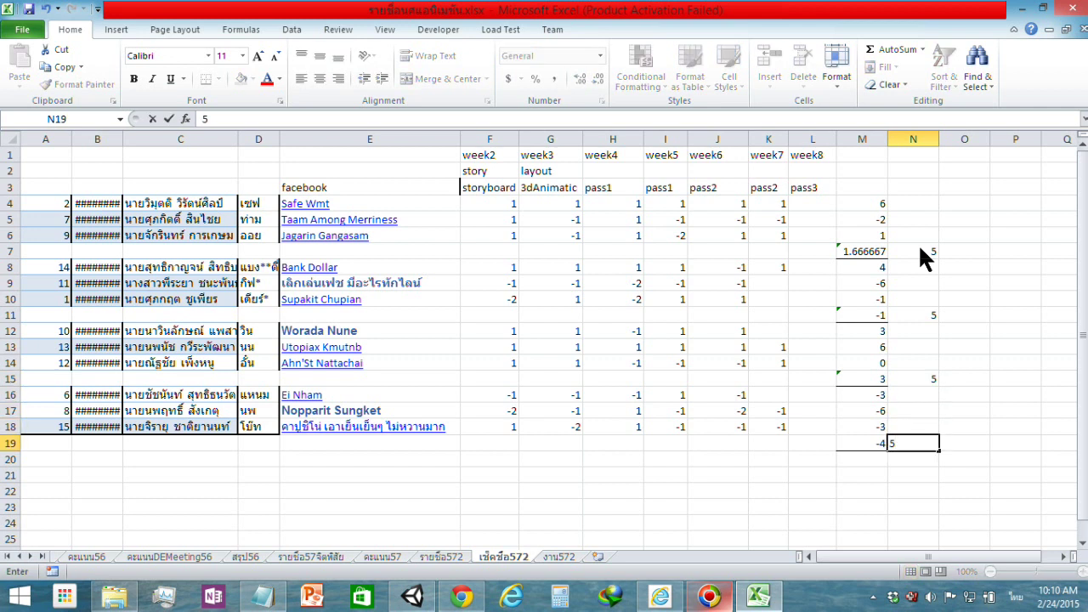
click(980, 396)
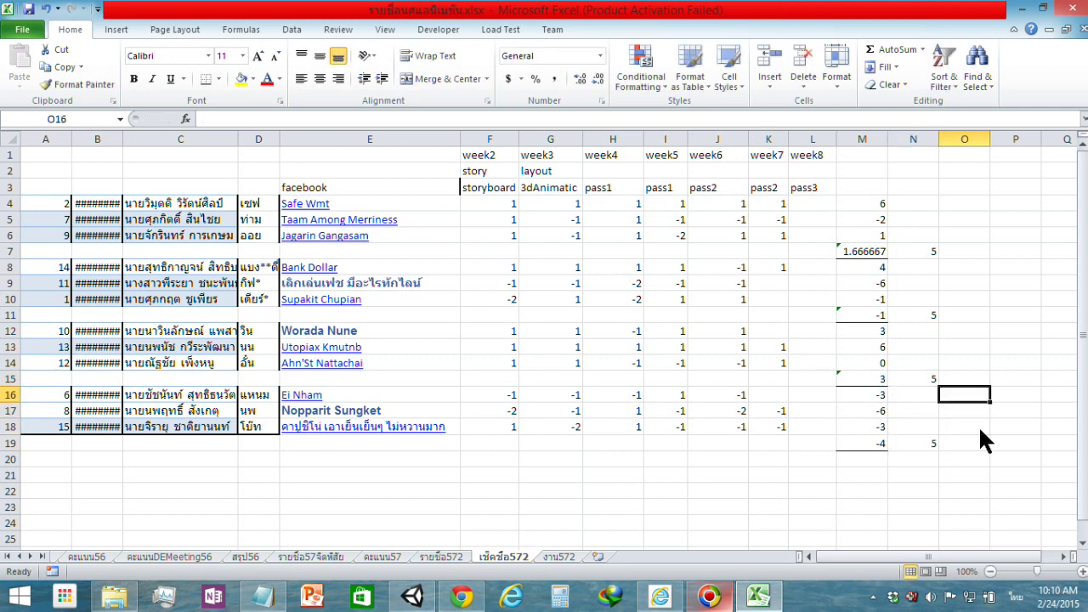
click(980, 428)
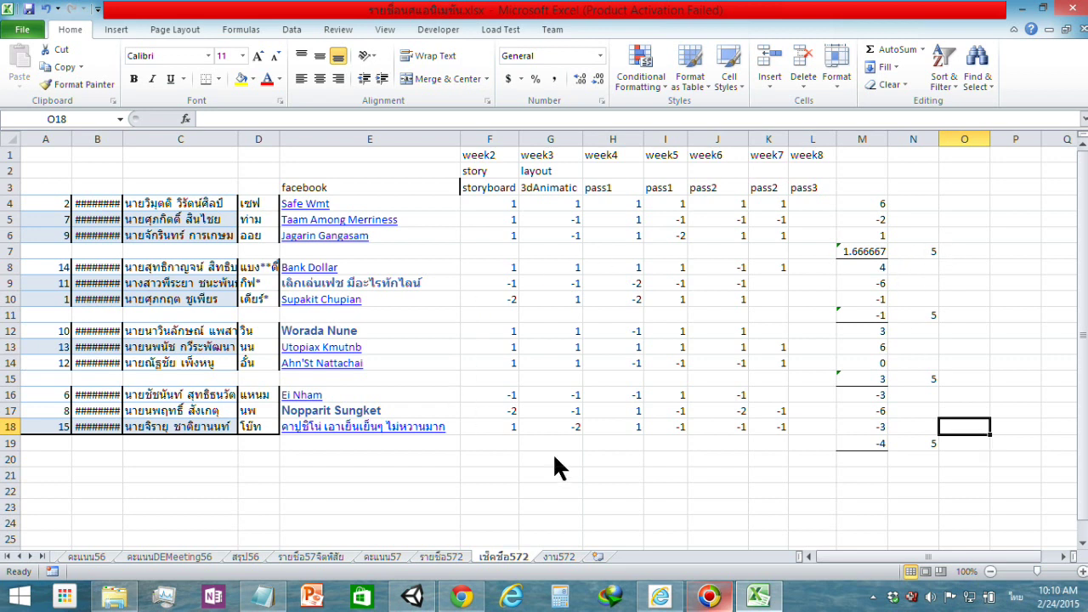
click(558, 557)
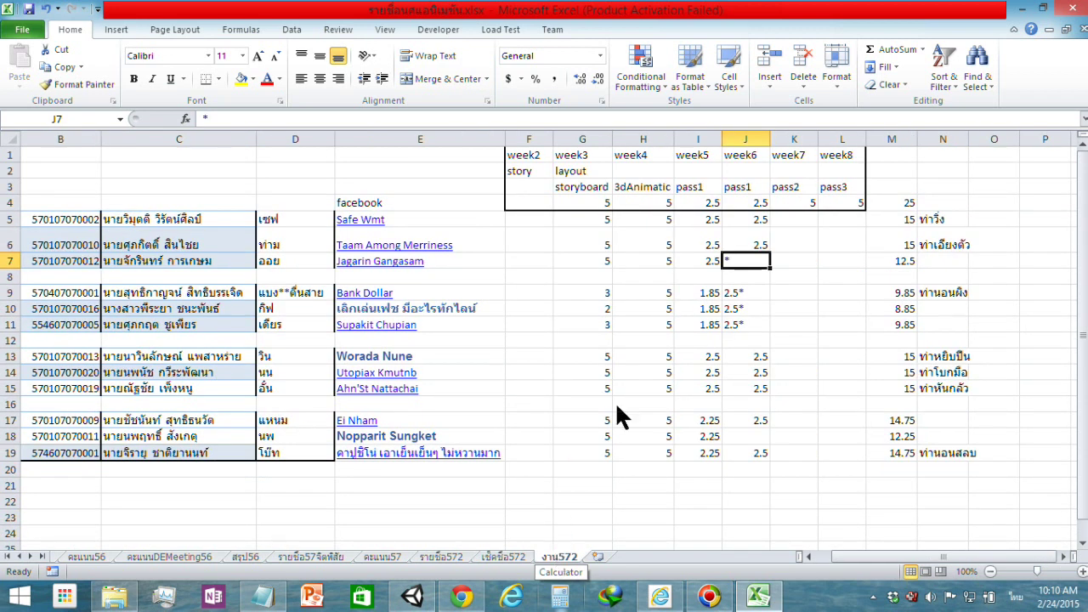
drag(889, 214, 906, 454)
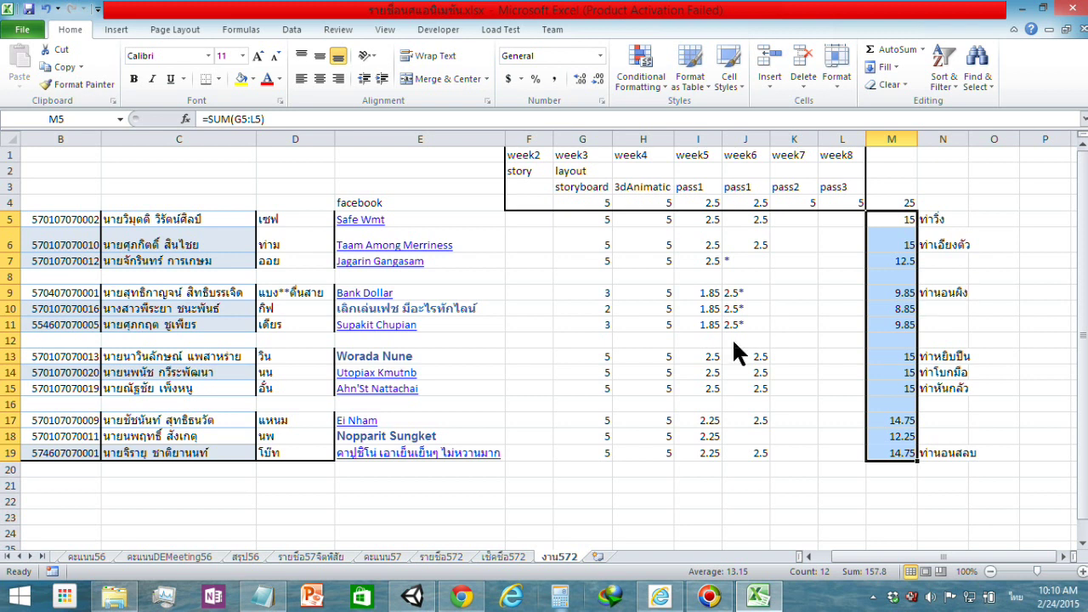
drag(12, 253, 9, 248)
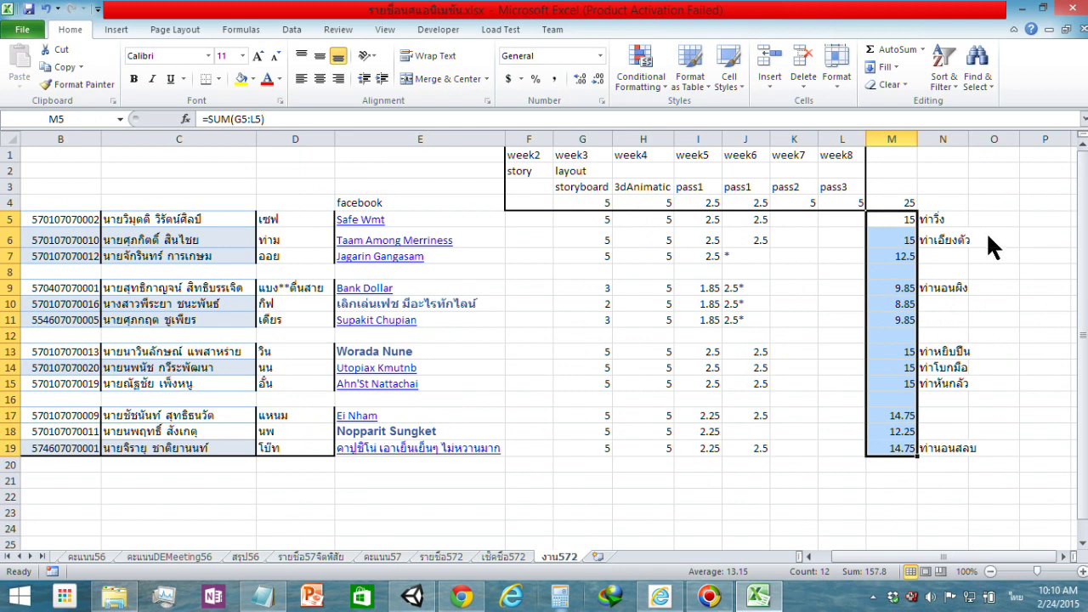
click(507, 556)
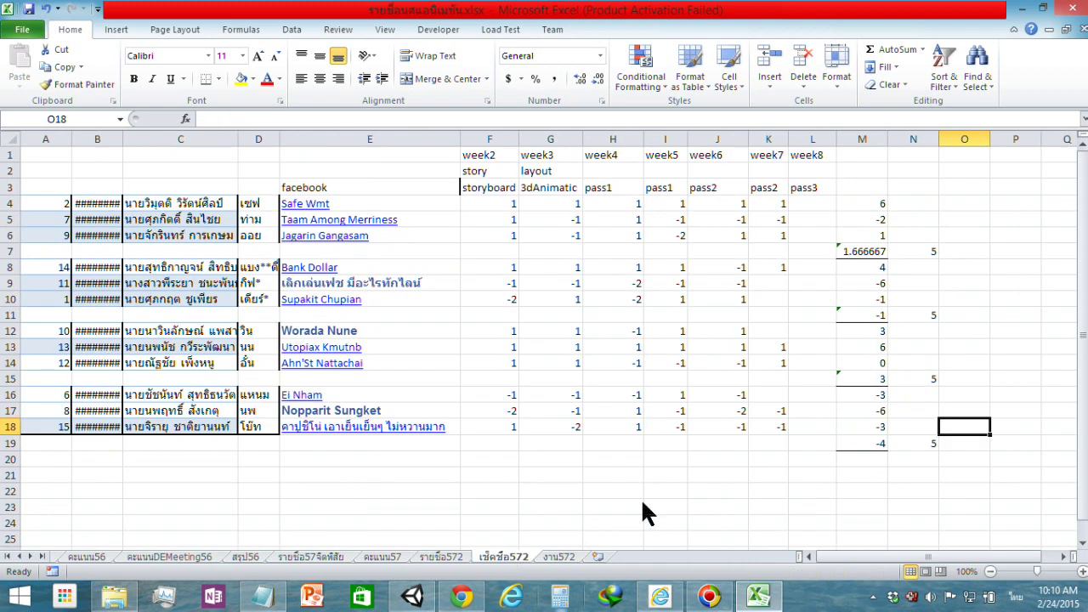
Check the sum of N4:N19, then type the heading 'Facebook' into N3.
drag(935, 248, 958, 435)
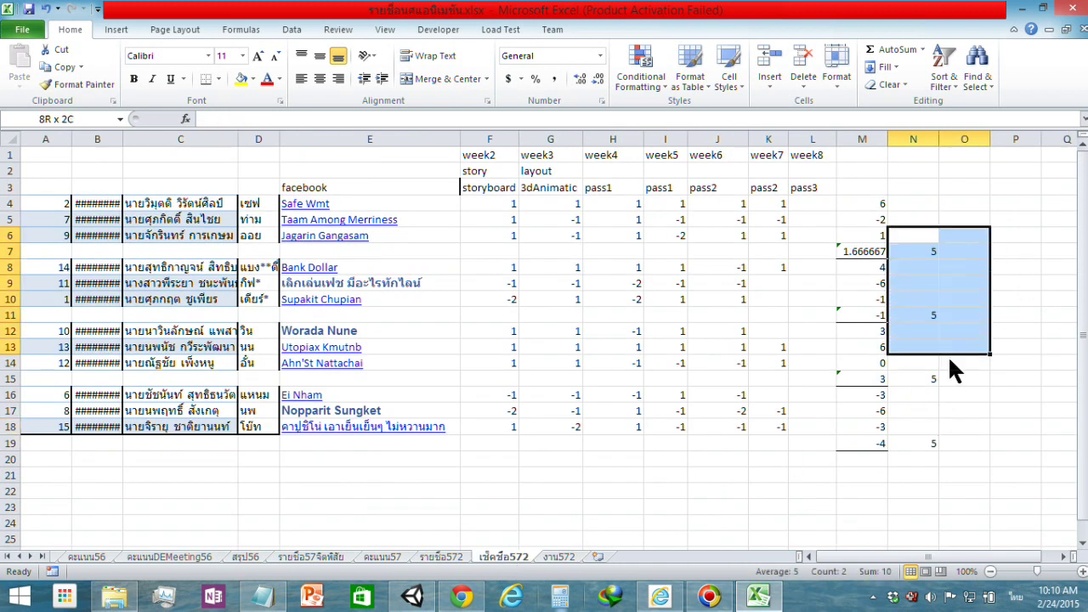
click(932, 249)
drag(923, 204, 910, 458)
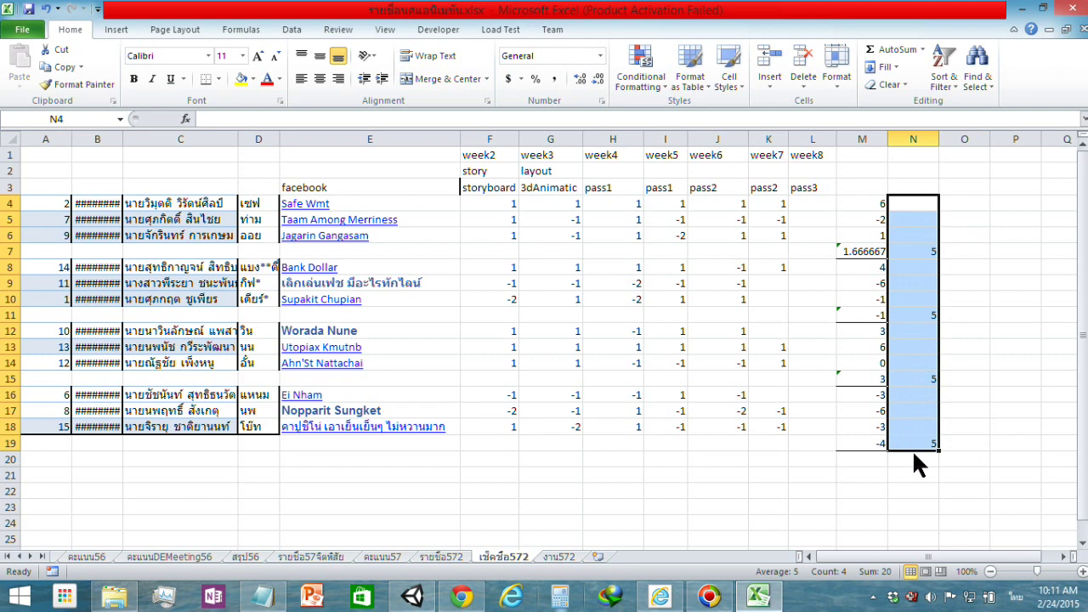
click(910, 194)
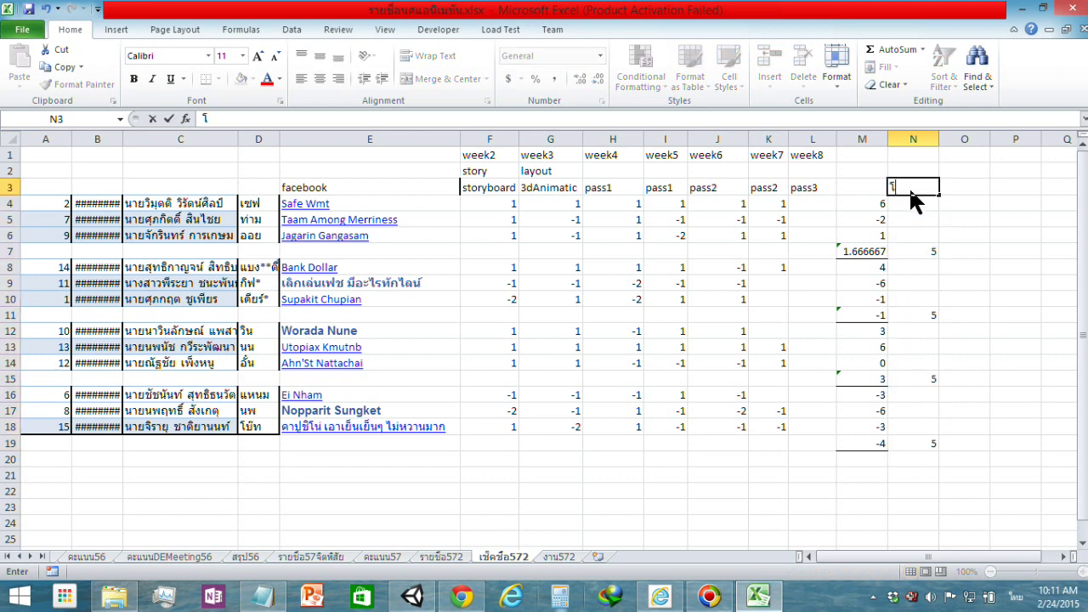
text(FA)
key(BackSpace)
text(ace)
text(b)
key(BackSpace)
text(ebook)
click(1009, 262)
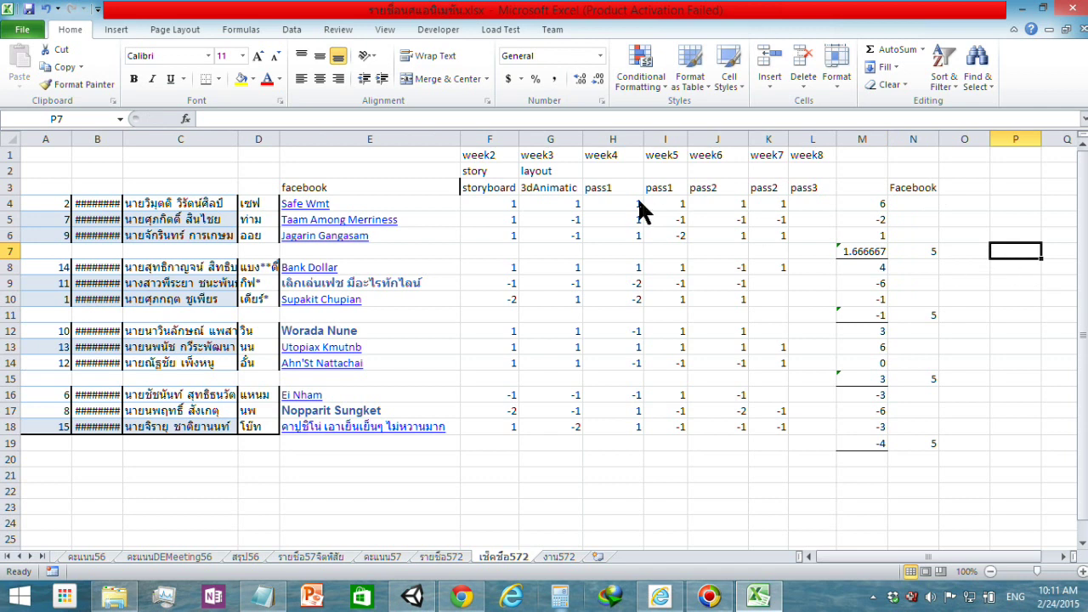
Add blank lines under the Like FB line and resize Notepad into a smaller window over Excel.
click(272, 599)
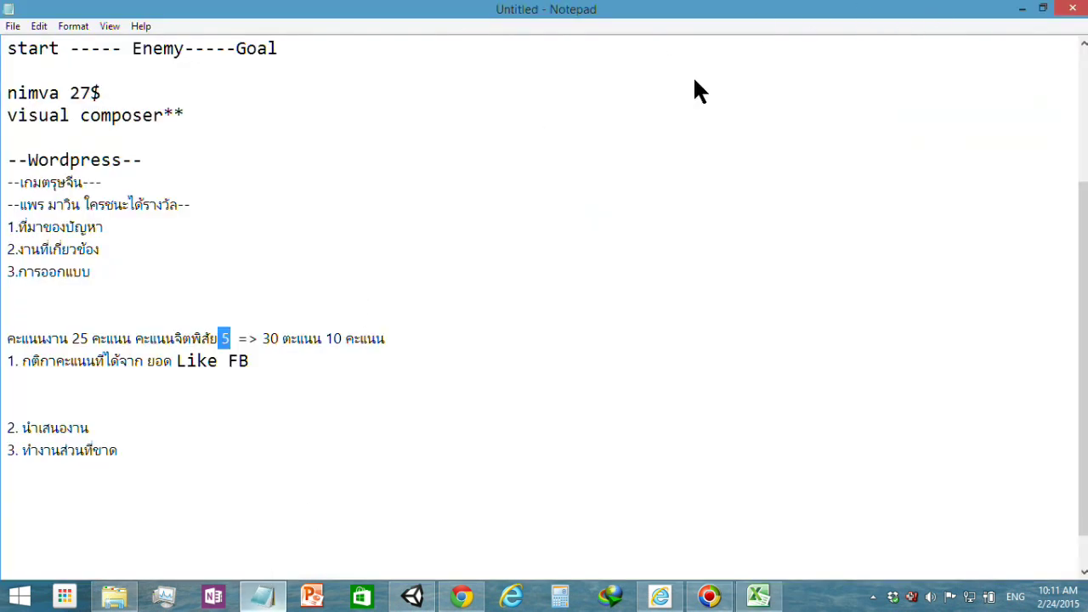
click(337, 364)
key(Return)
key(Return)
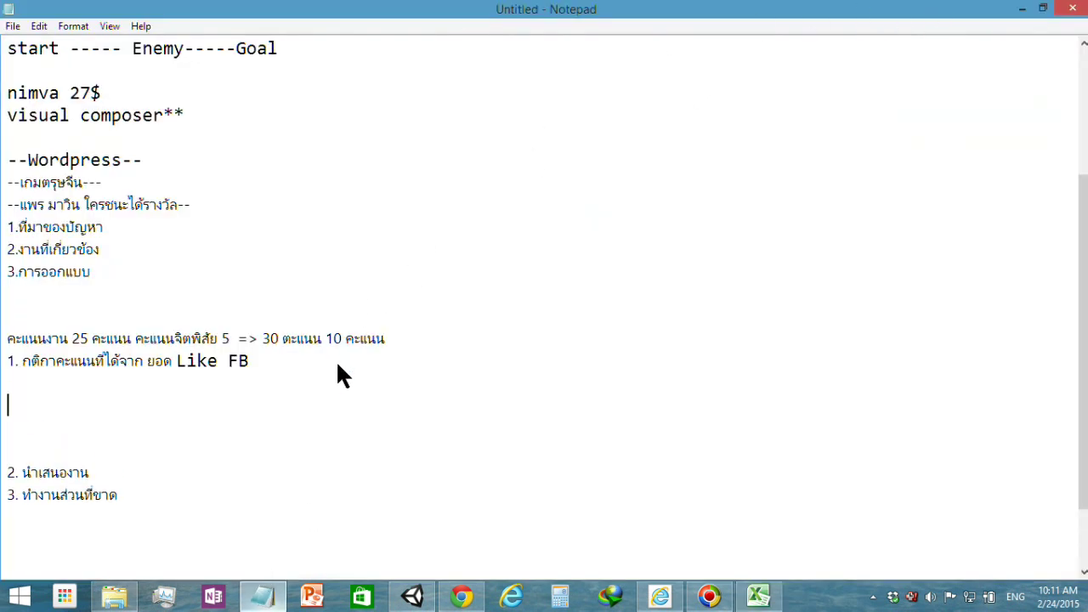
key(Up)
drag(503, 34, 786, 101)
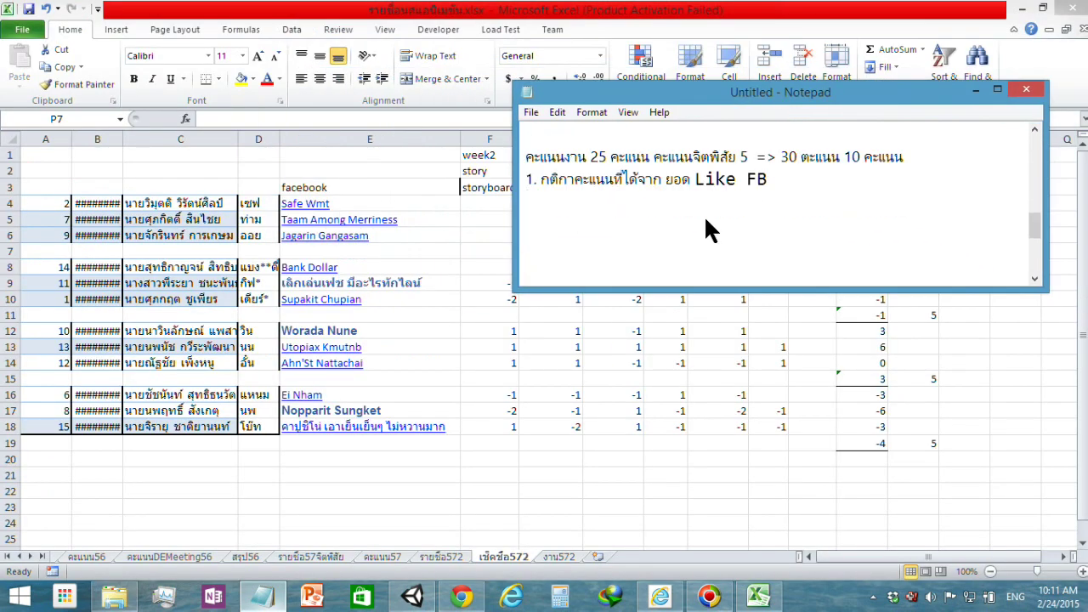
drag(714, 290, 738, 411)
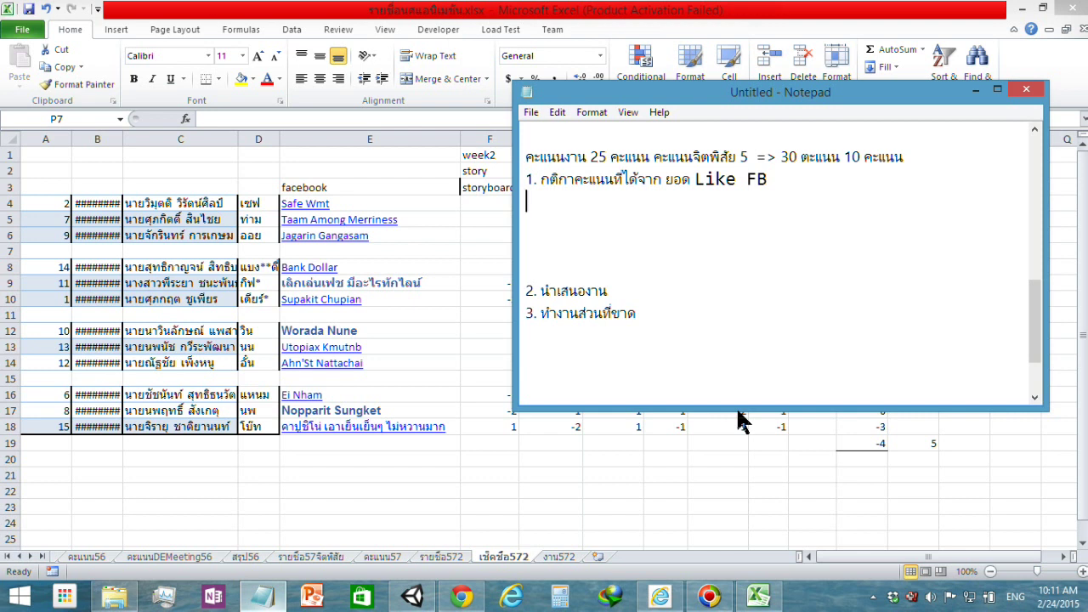
mouse_move(1086, 1)
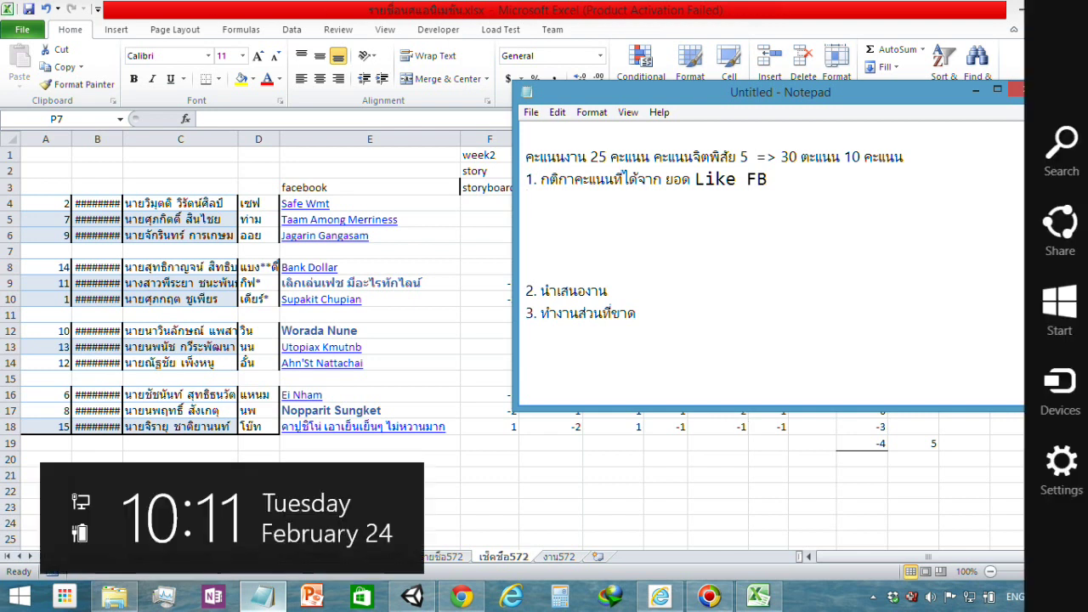
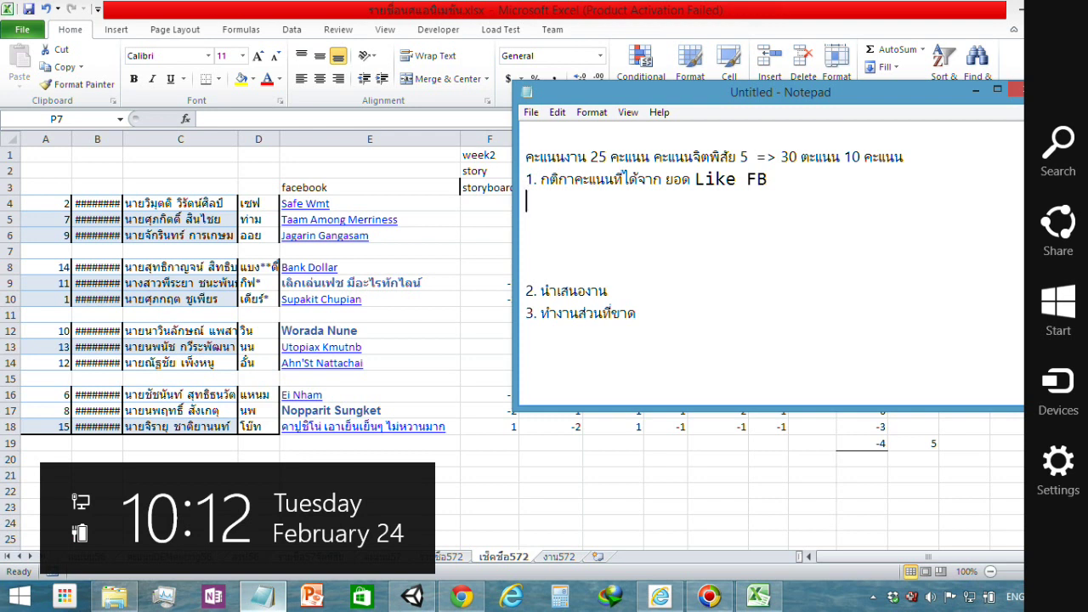
Under rule 1, add the Thai note 'หลักกลุ่มที่ได้เยอะสุดได้เต็มจิตพิสัย 5'.
text(s)
key(BackSpace)
key(BackSpace)
key(BackSpace)
key(Return)
text(s)
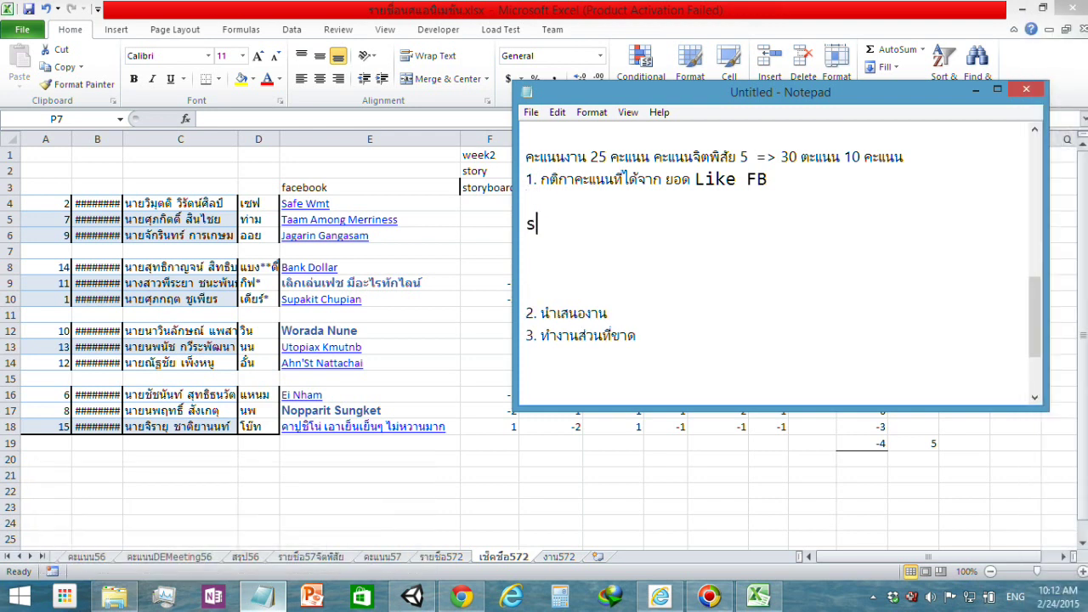
text(])
key(BackSpace)
key(BackSpace)
key(alt+shift)
text(หล)
text(ัก)
text( 5)
text( ข)
text(ข)
key(BackSpace)
key(BackSpace)
key(BackSpace)
key(BackSpace)
text(กล)
text(ุ่มที่ได)
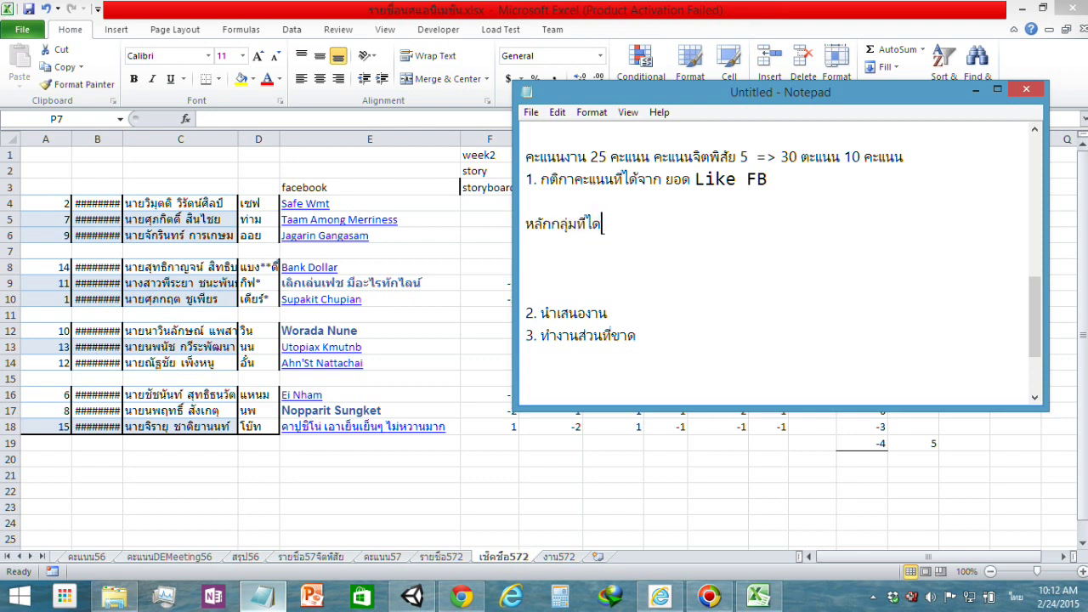
text(้เยอะสุด)
text(ได้)
text(เต)
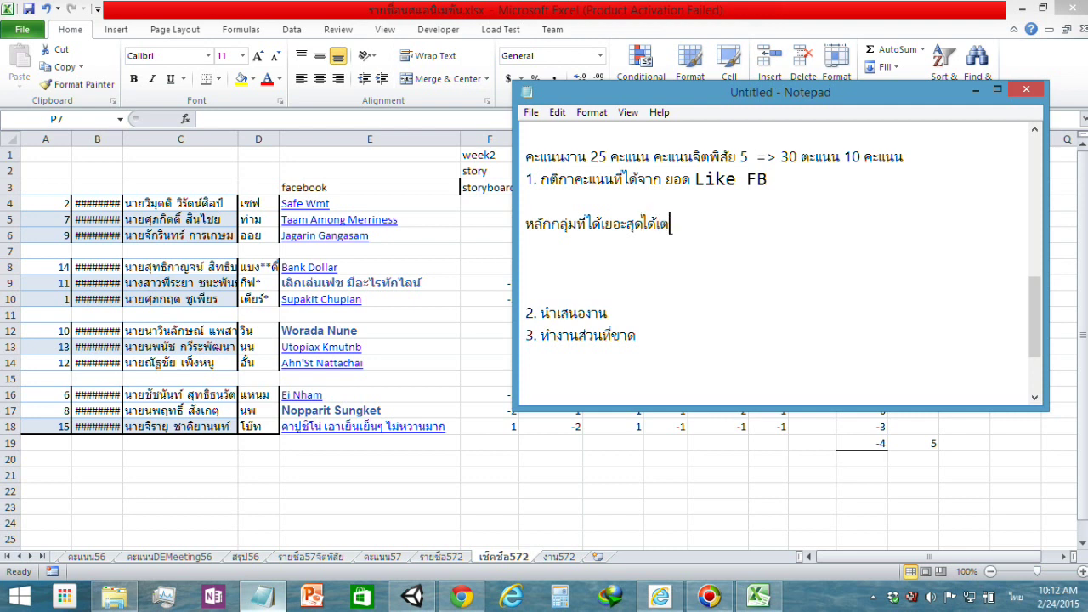
text(็มจิตพิ)
text(สัย)
text( 5)
key(Return)
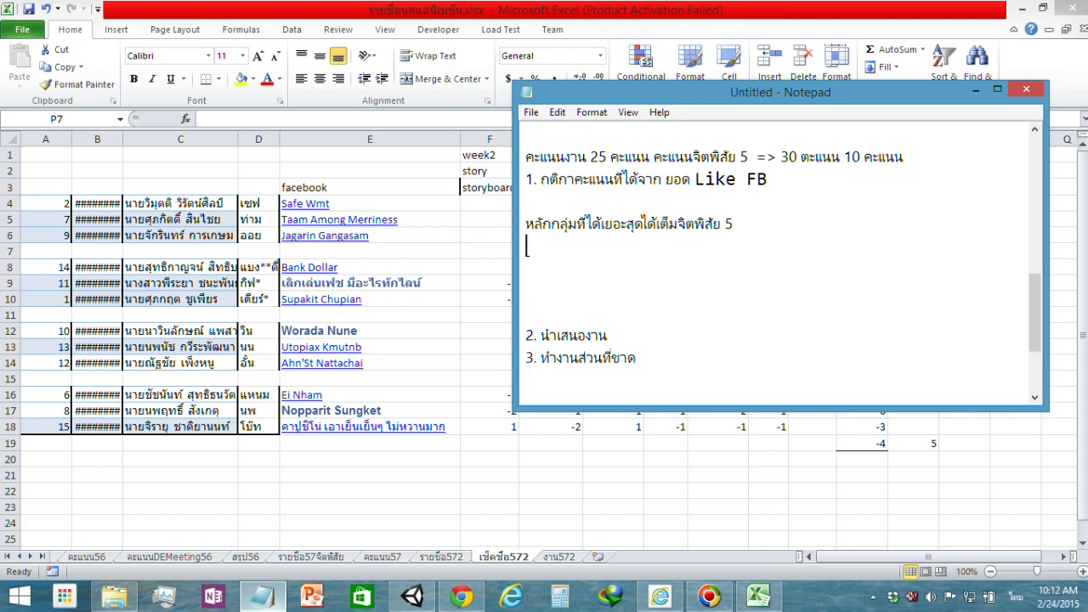
Remove the blank line under the Like FB rule, start a new '-' line, and move Notepad aside.
key(Up)
key(Up)
key(Delete)
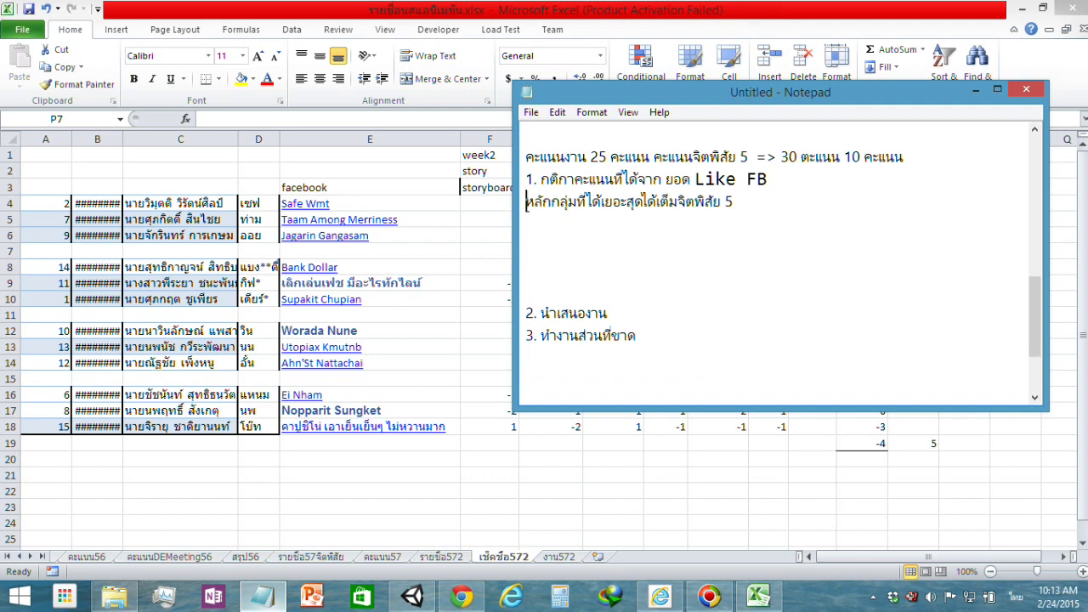
key(Down)
text(-)
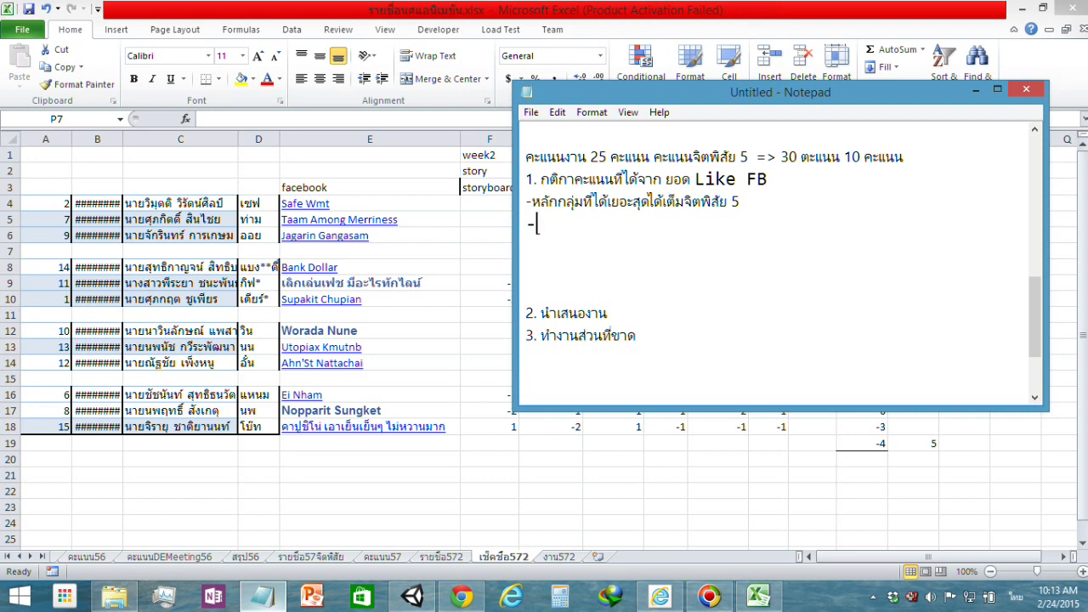
drag(792, 96, 518, 146)
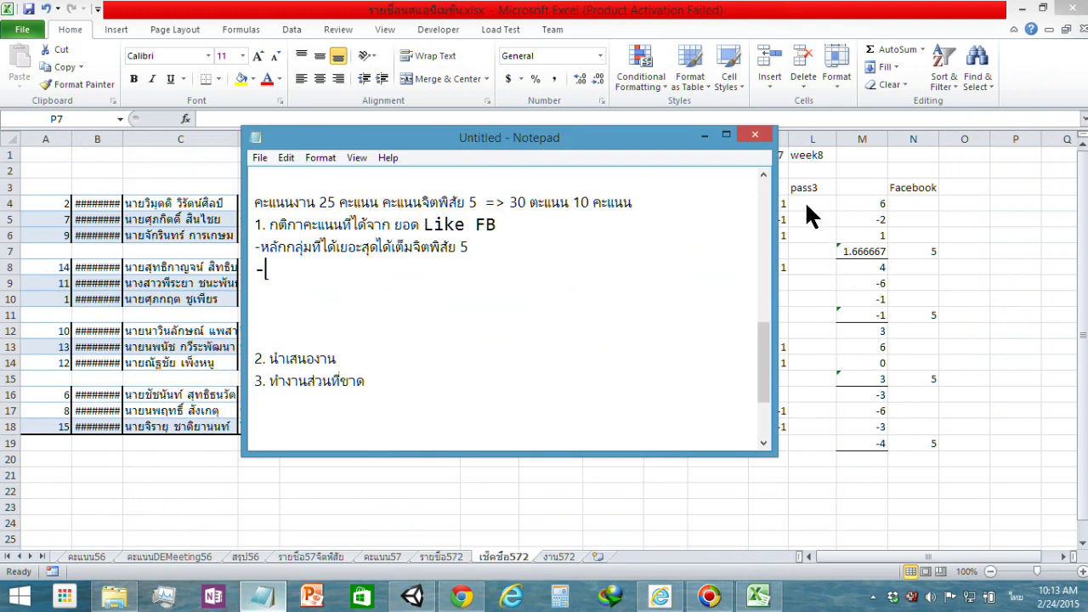
In the Excel score sheet, enter 1 as the week8 score in L4, L5 and L6.
click(802, 195)
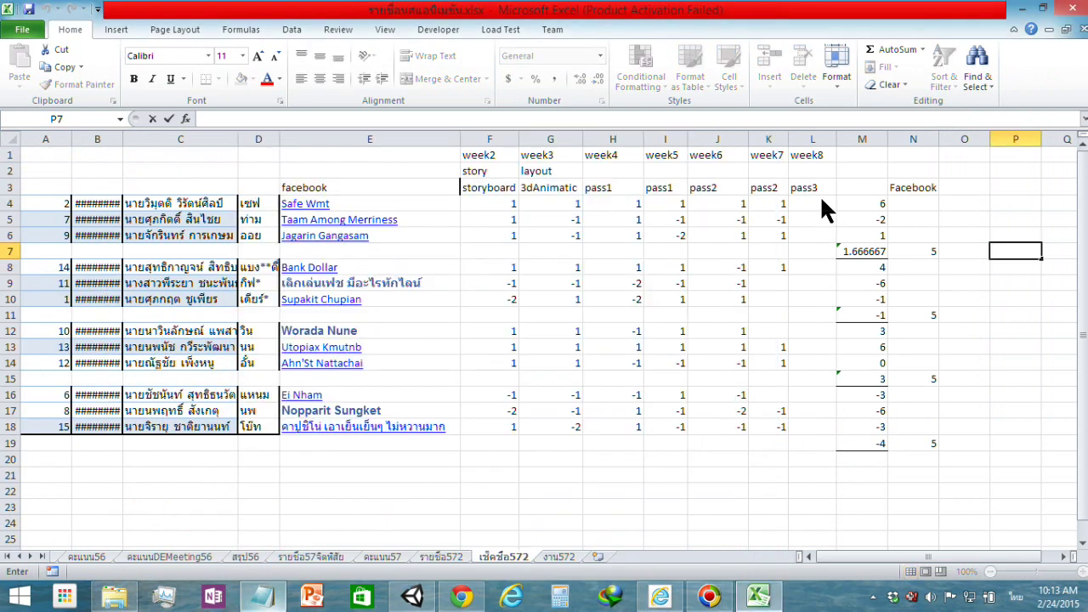
click(821, 209)
text(1)
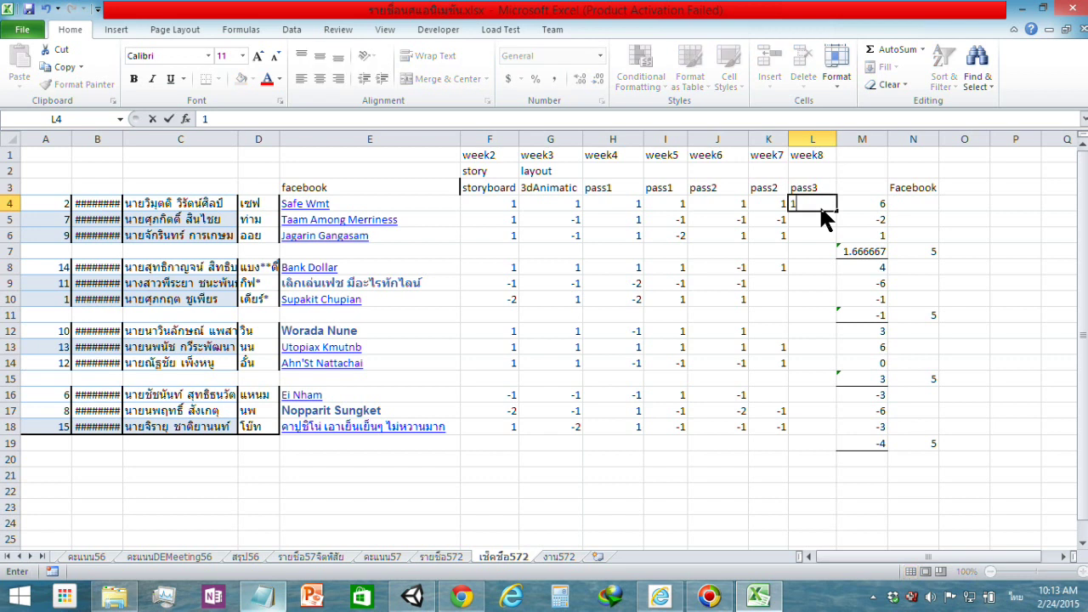
key(Return)
text(1)
key(Return)
text(1)
key(Return)
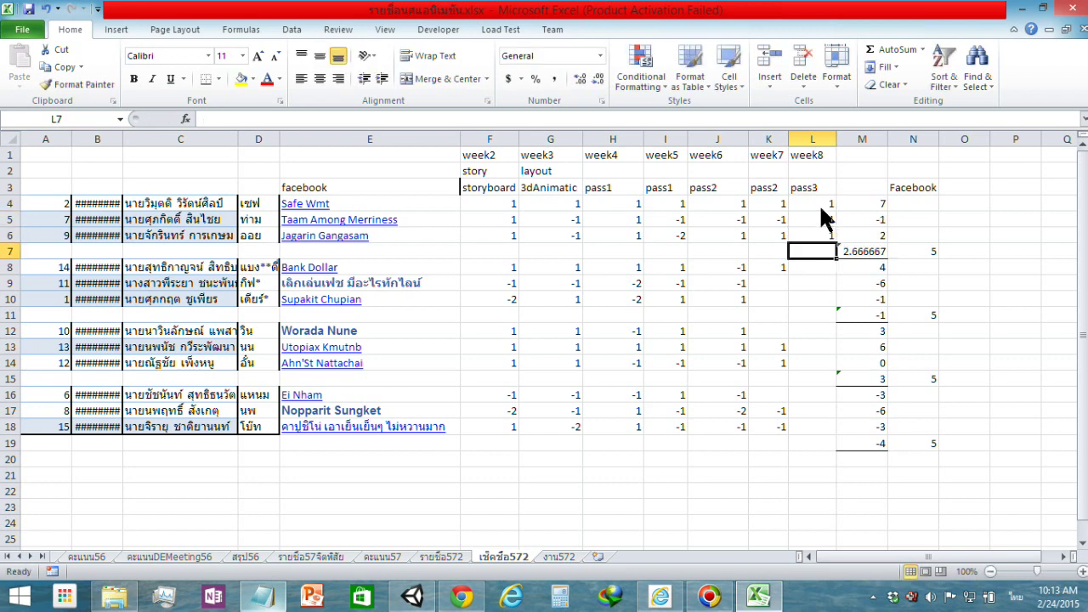
Clear the week8 scores again, leaving L4–L6 empty.
key(Up)
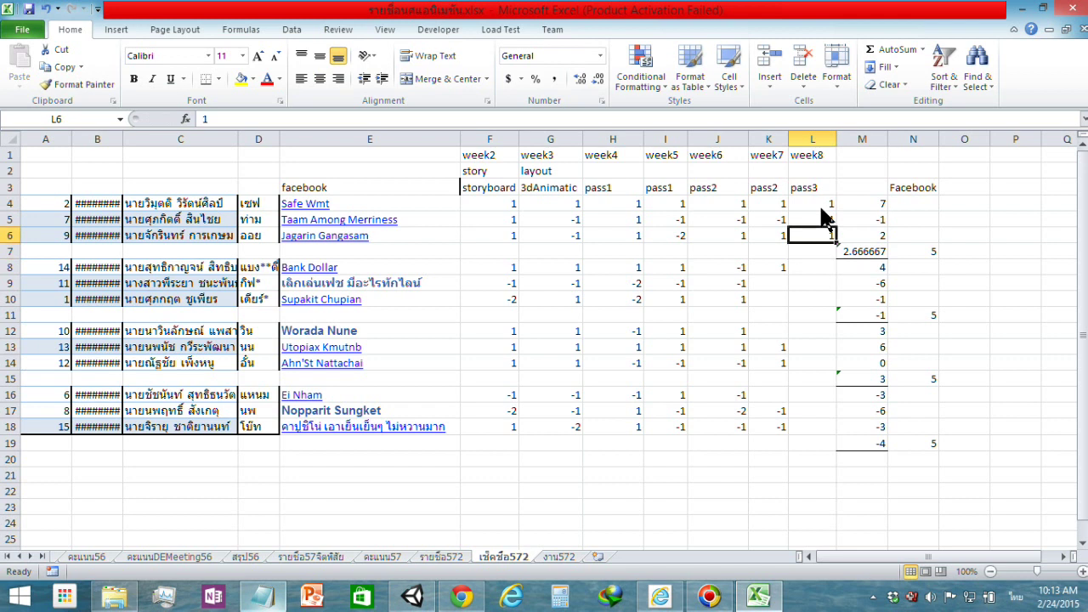
key(Up)
key(Up)
key(Down)
key(Down)
key(Up)
key(Up)
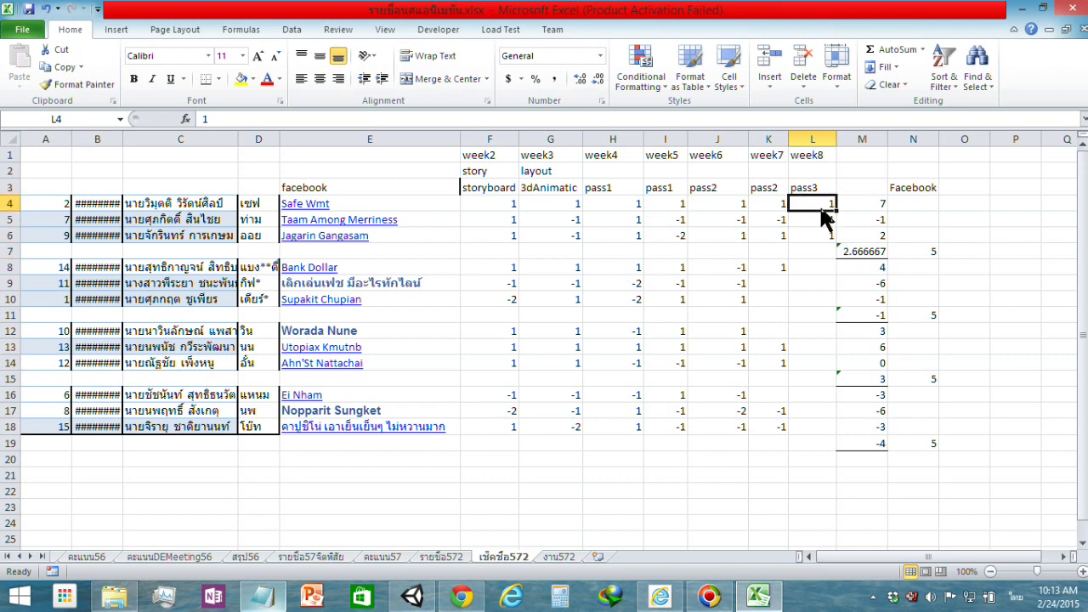
key(Delete)
key(Down)
key(Down)
key(Delete)
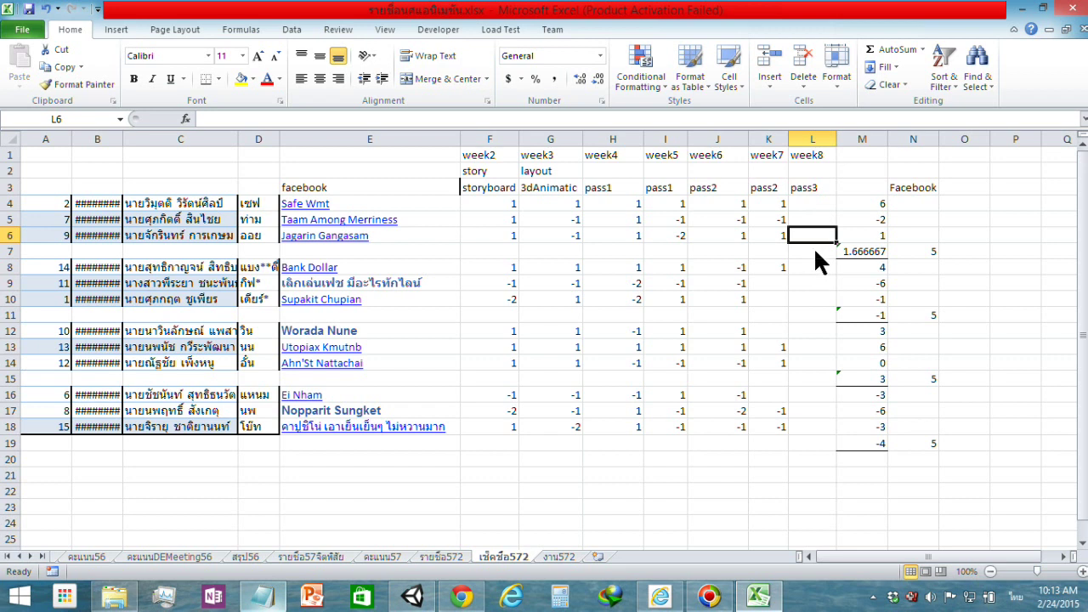
click(807, 270)
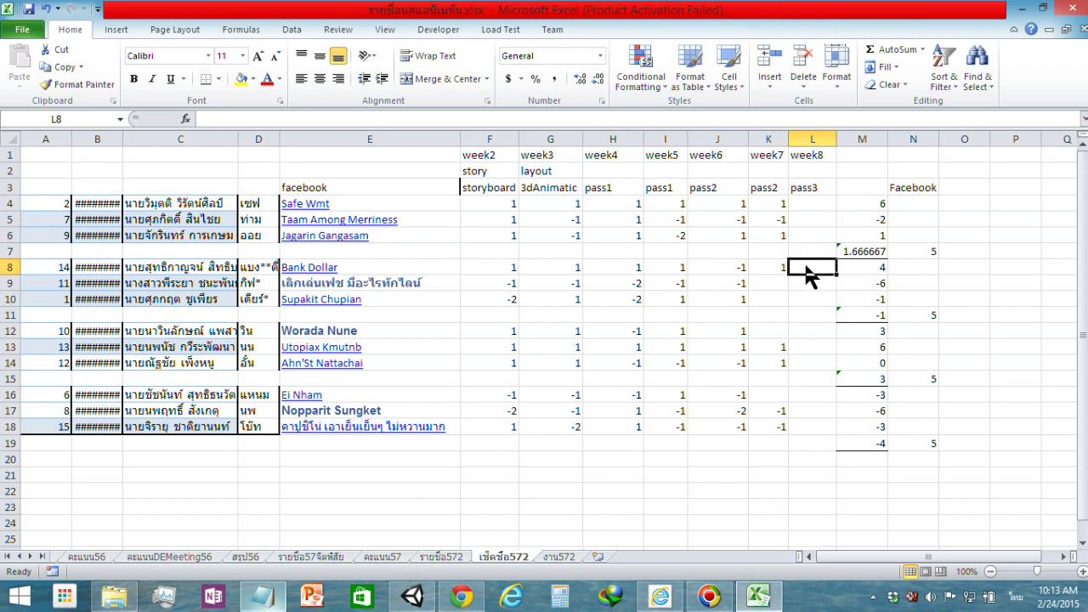
key(Down)
key(Down)
key(Down)
key(Down)
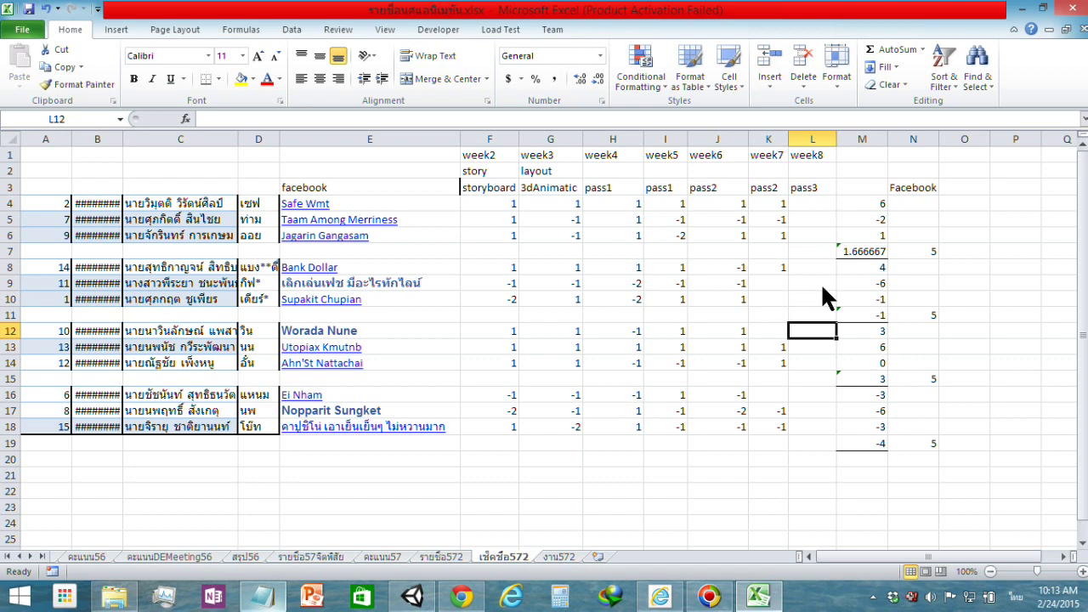
text(1)
key(Return)
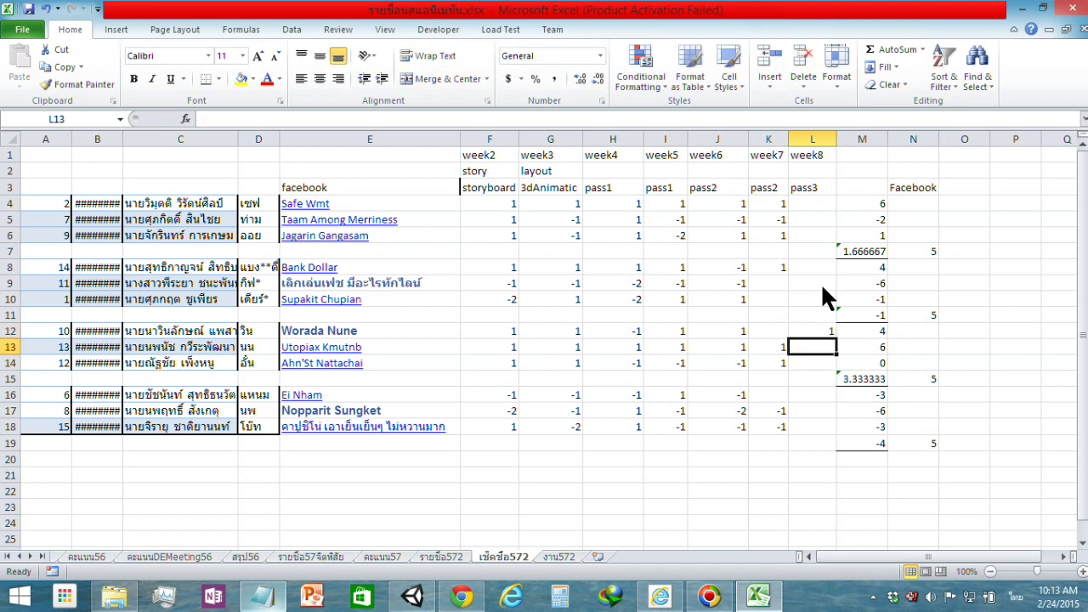
key(Up)
text(-1)
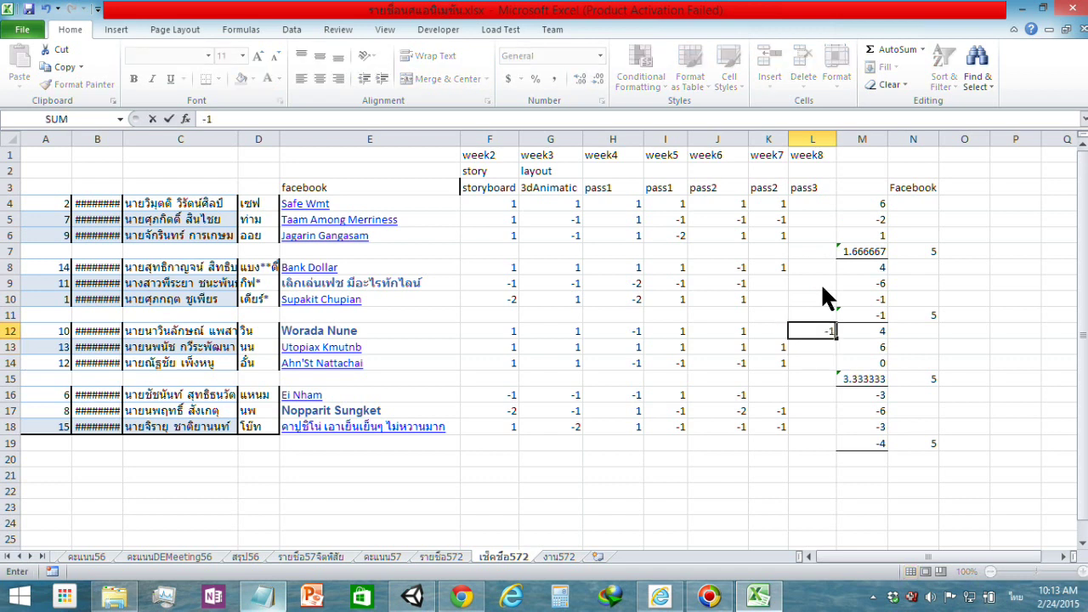
key(Return)
key(Up)
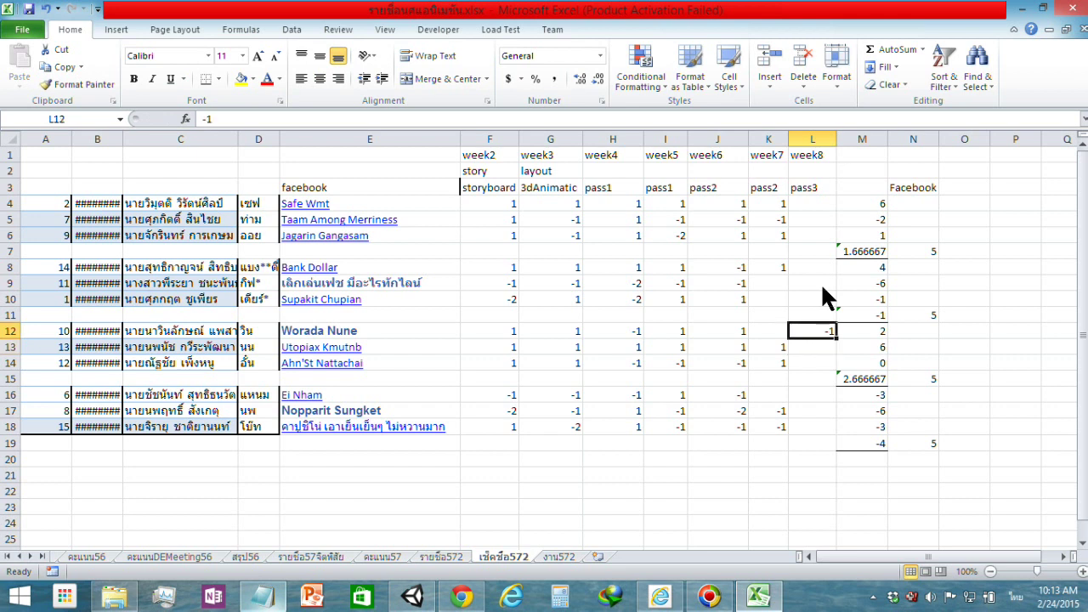
text(1)
key(Return)
text(1)
key(Return)
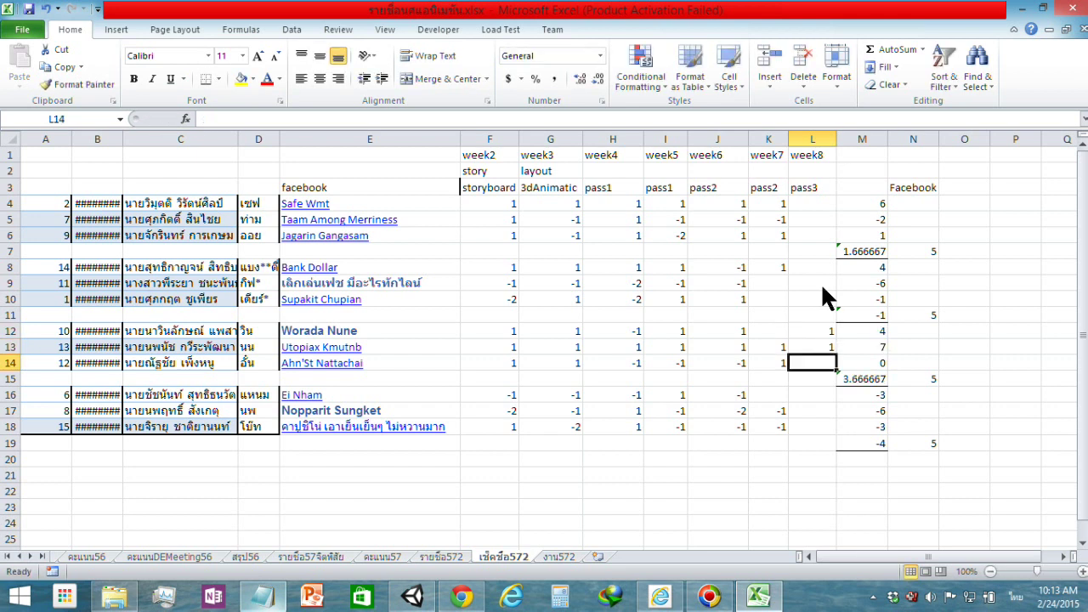
text(1)
key(Return)
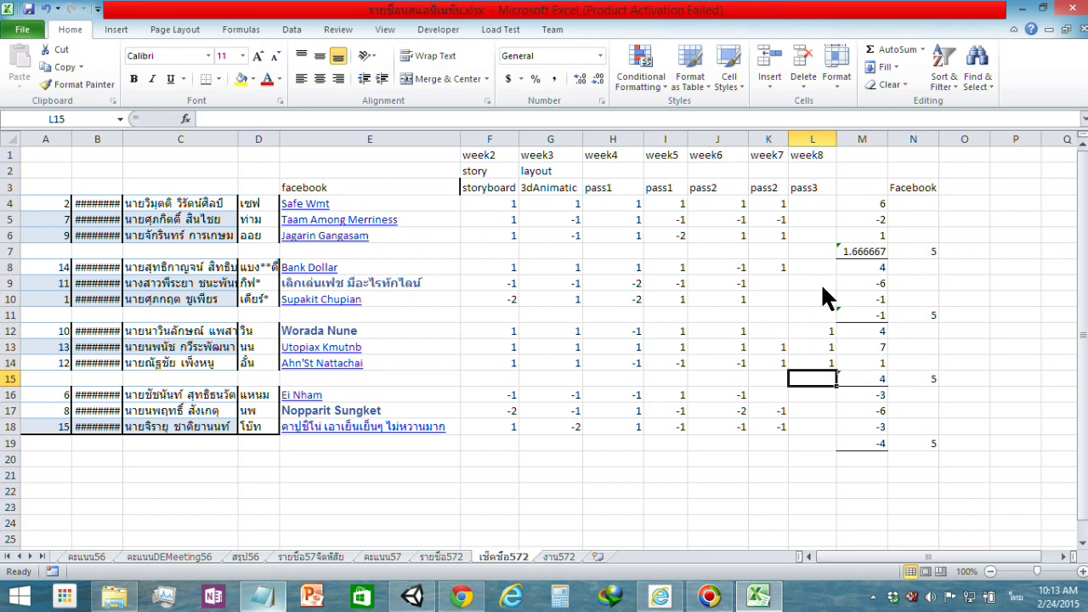
key(Up)
key(Up)
key(Up)
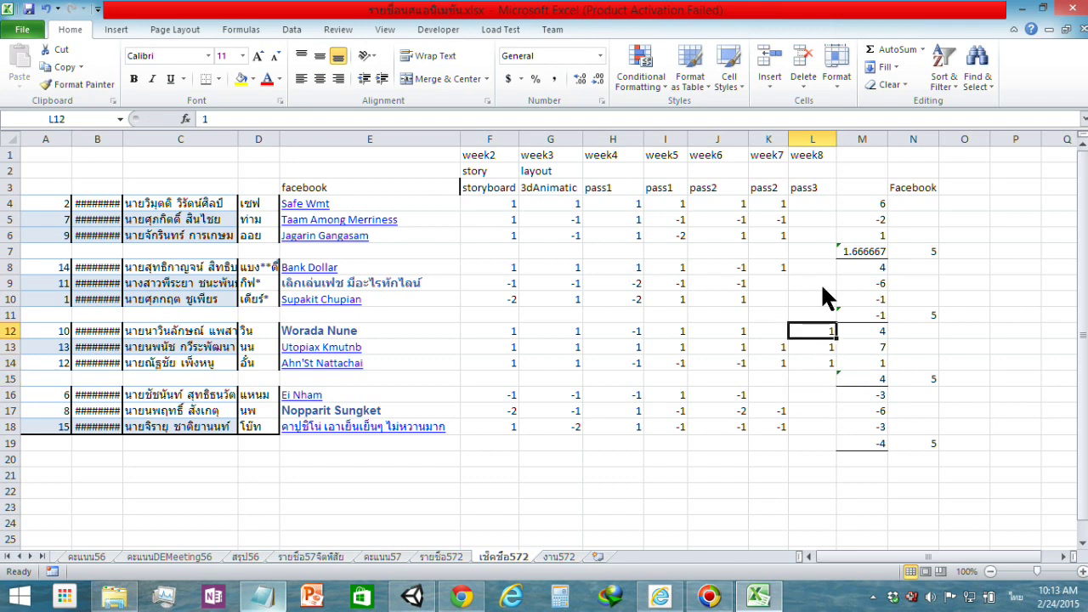
key(Down)
key(Down)
key(Up)
key(Up)
key(Left)
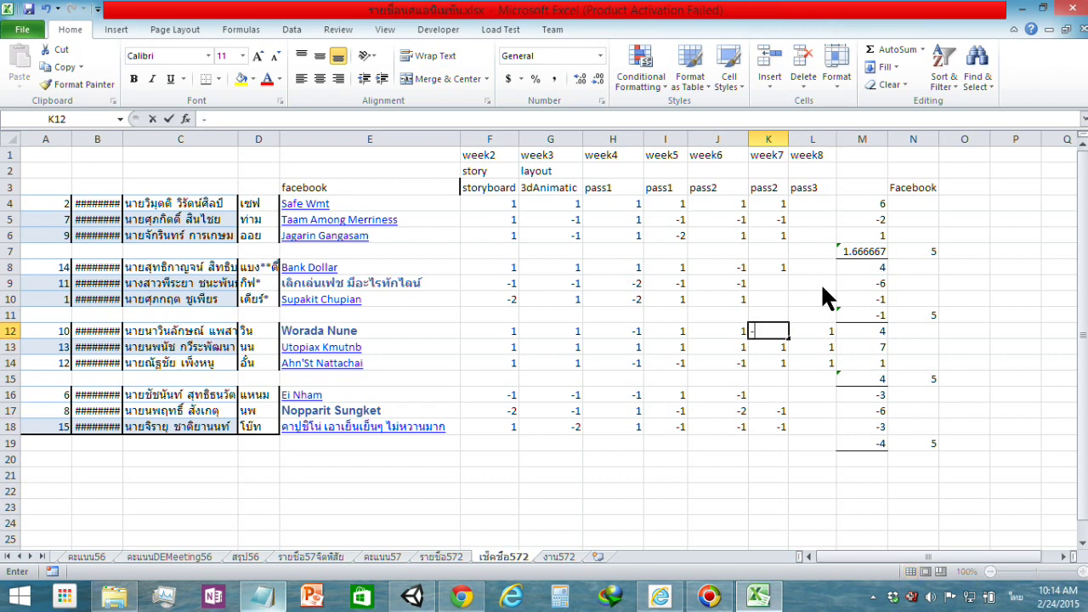
text(-2)
key(Return)
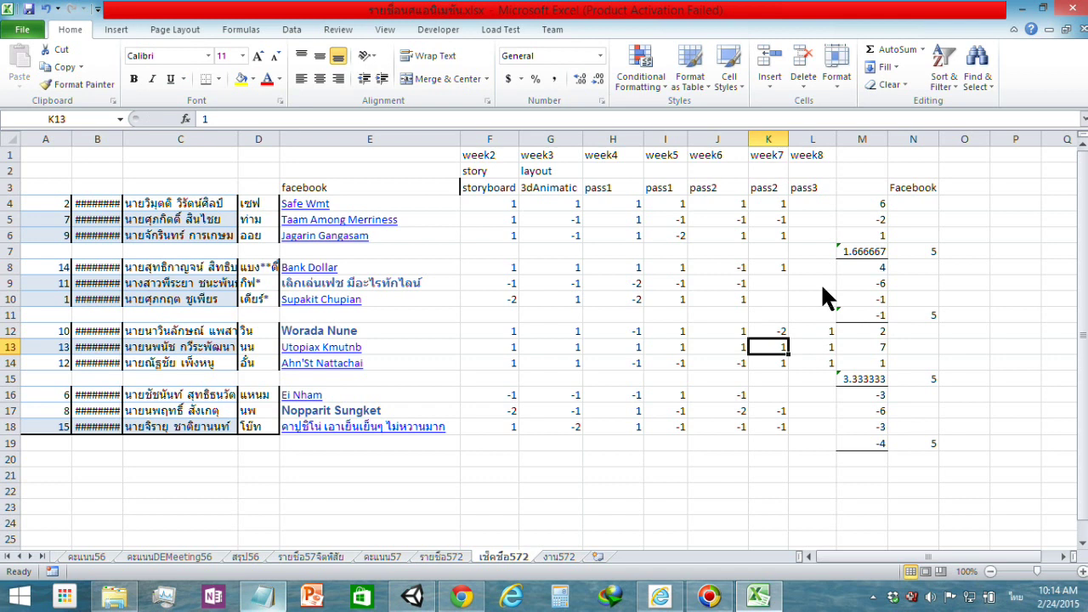
key(Up)
key(Delete)
key(Right)
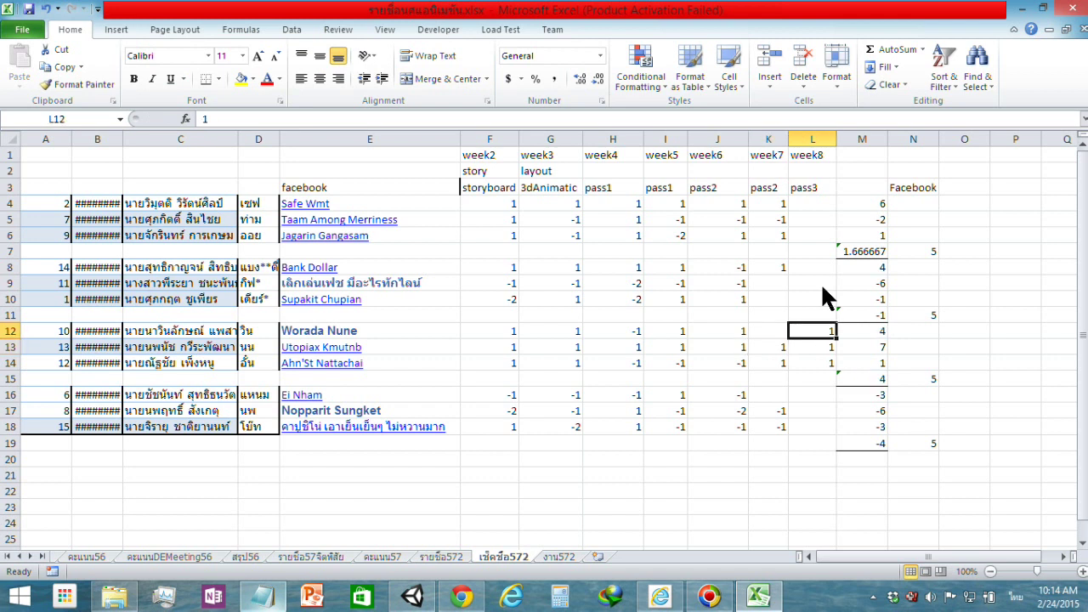
key(Delete)
key(Down)
key(Delete)
key(Down)
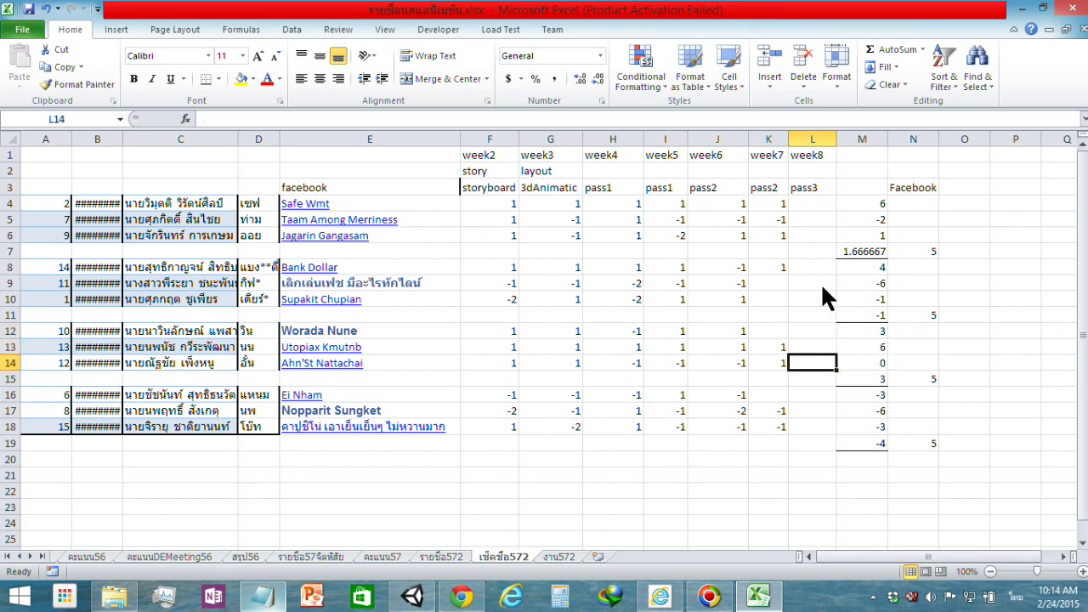
key(Delete)
key(Down)
key(Up)
key(Up)
key(Up)
key(Up)
key(Up)
key(Up)
key(Up)
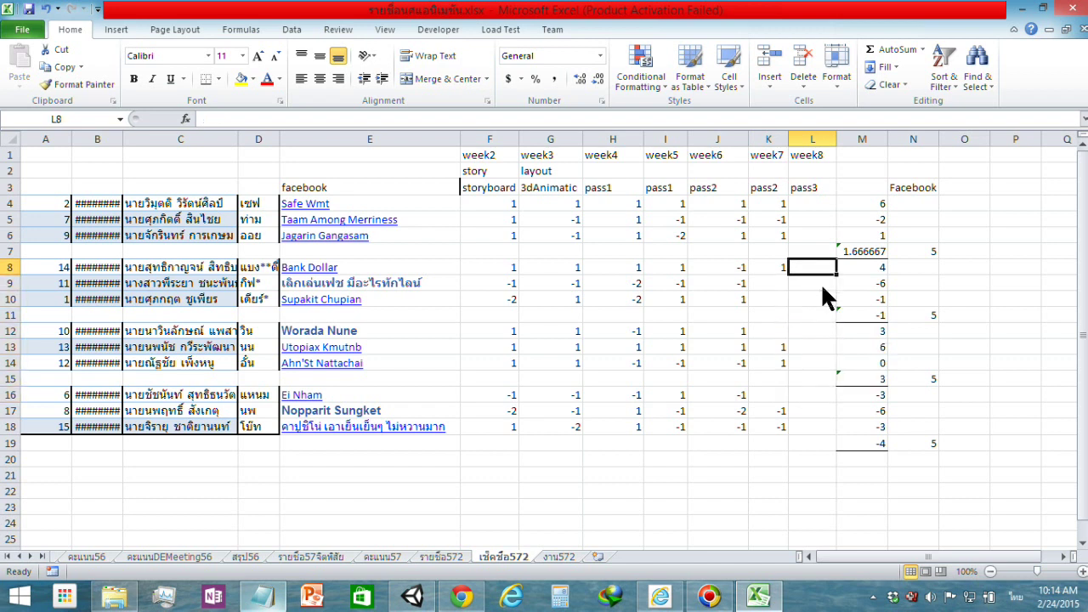
Enter -2 as the week7 score in K9 and K10.
key(Left)
key(Down)
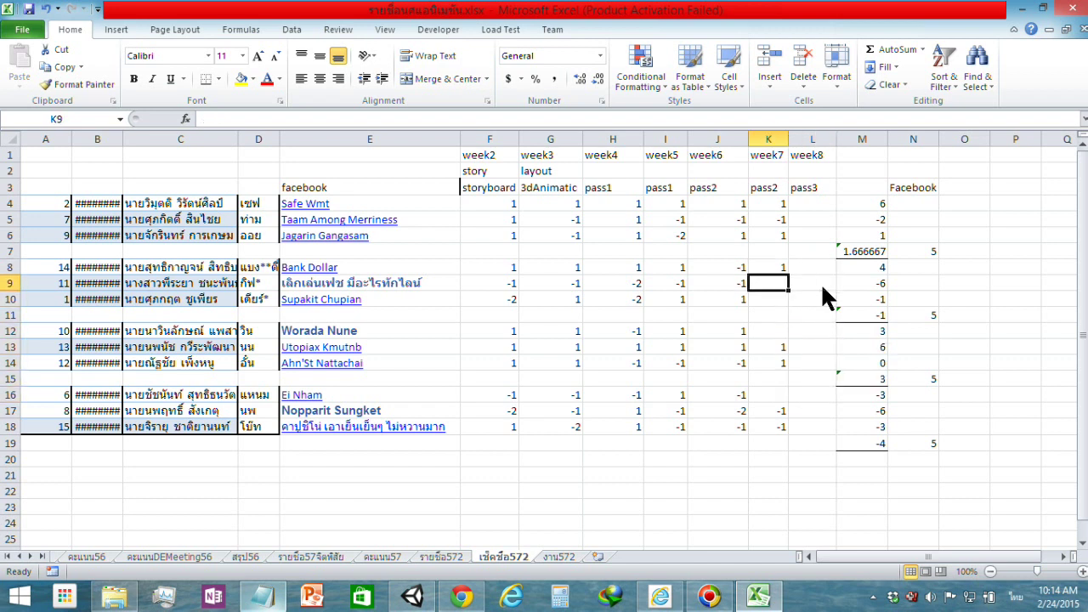
text(-2)
key(Return)
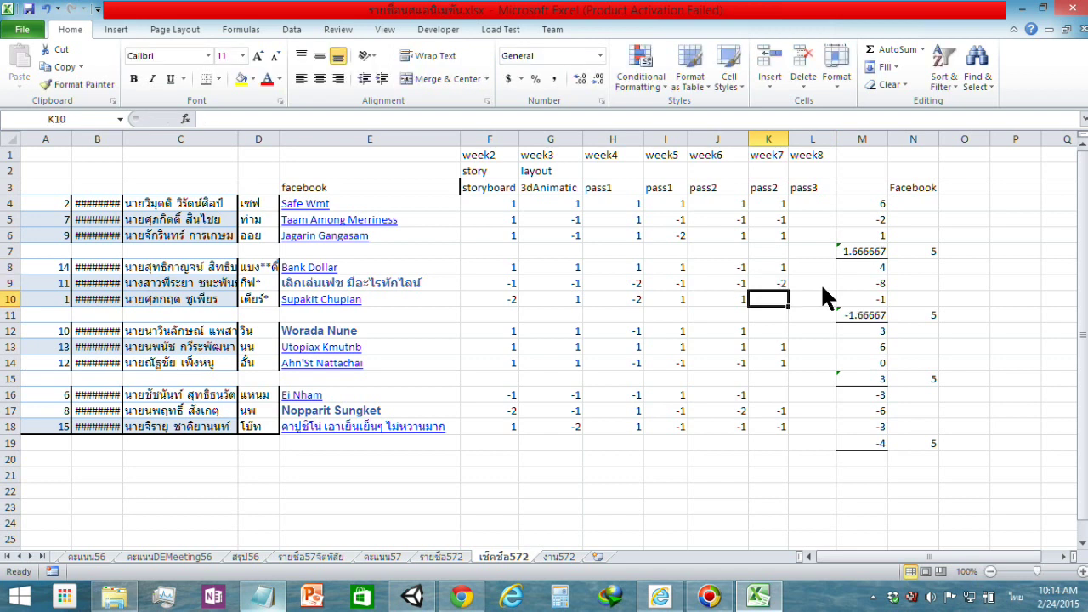
text(-2)
key(Right)
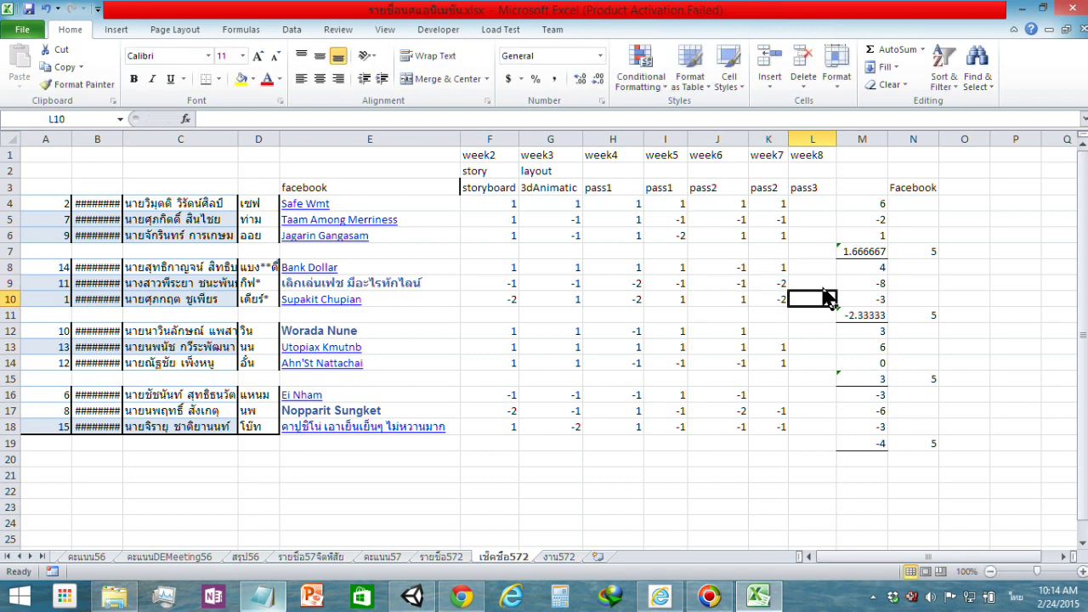
Enter 1 as the week8 score in L8 and L9.
key(Up)
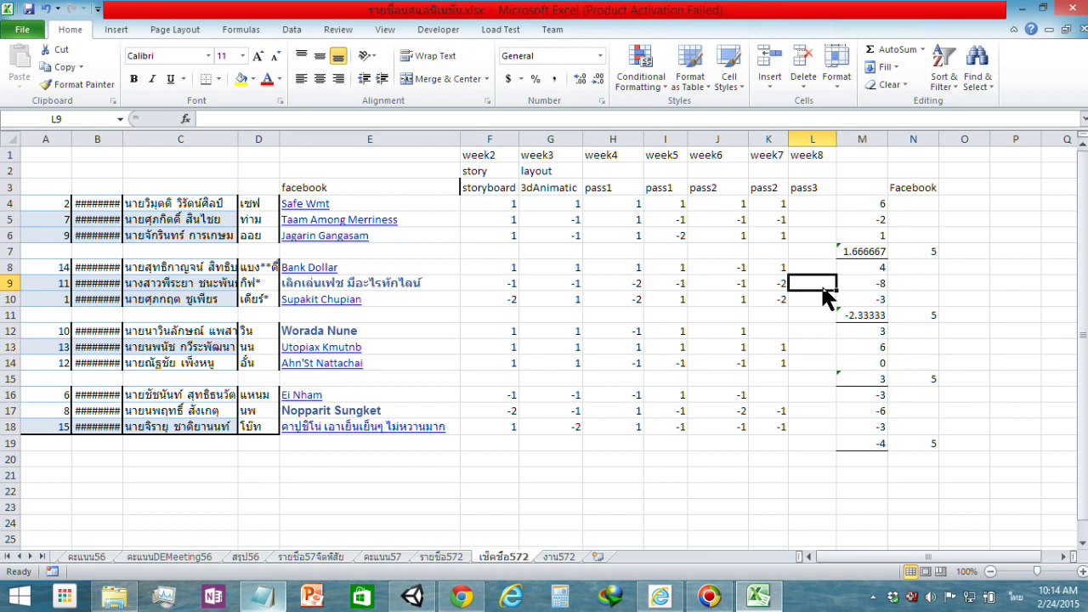
key(Up)
text(1)
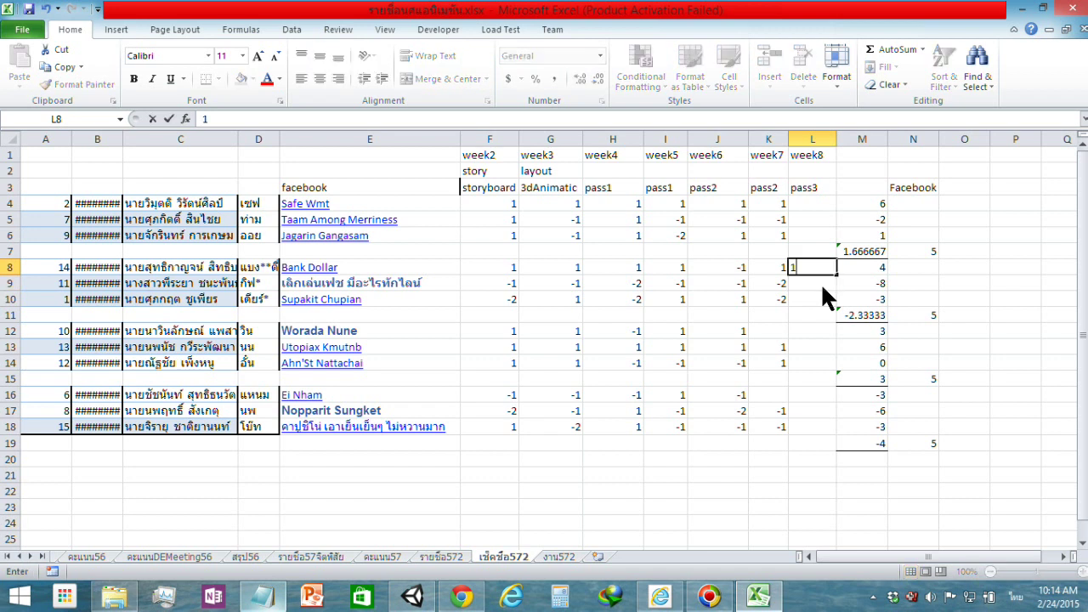
key(Return)
text(1)
key(Return)
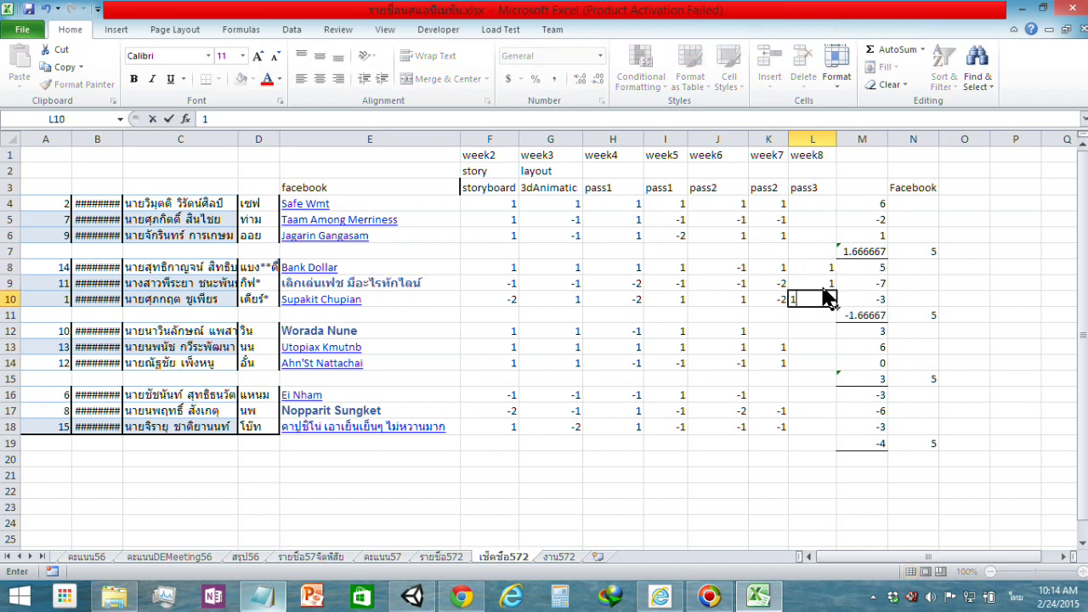
key(Return)
Overwrite the group's three week8 scores in L8:L10 with -1.
key(Up)
key(Up)
key(Up)
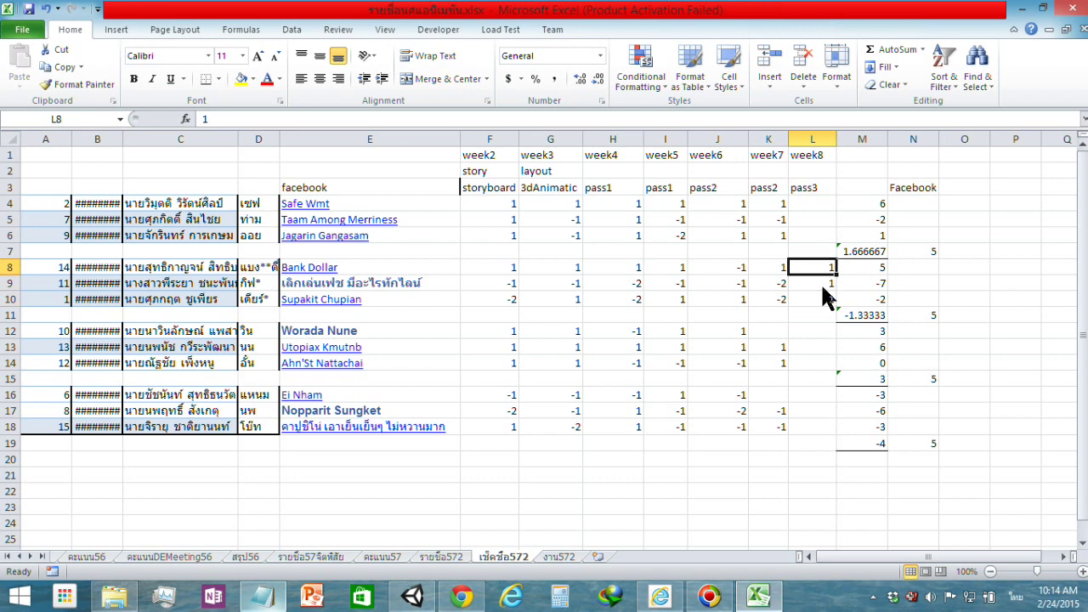
text(-1)
key(Return)
text(-1)
key(Return)
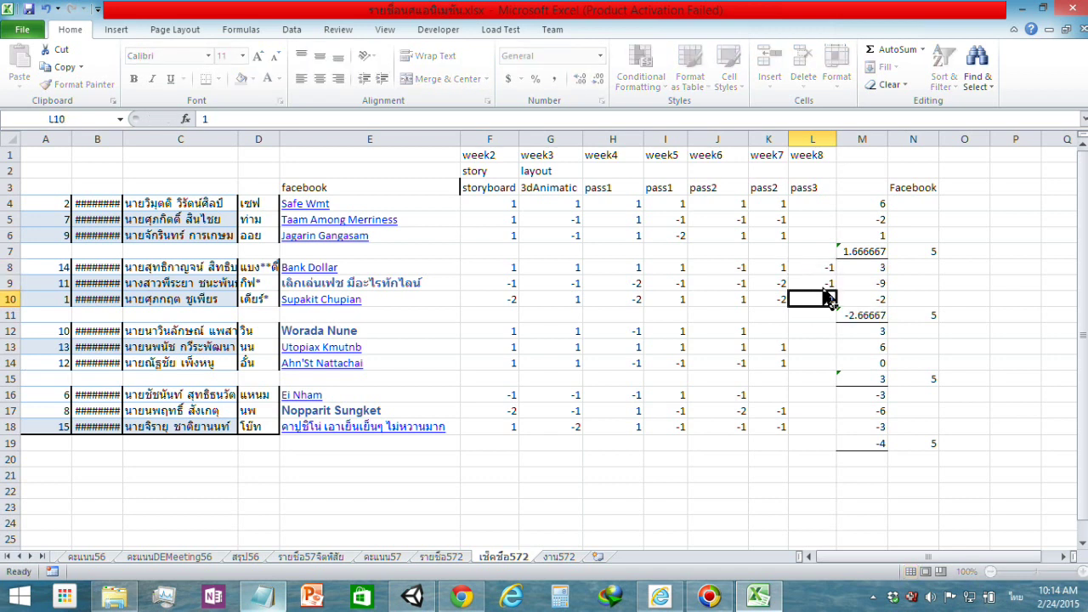
text(-1)
key(Return)
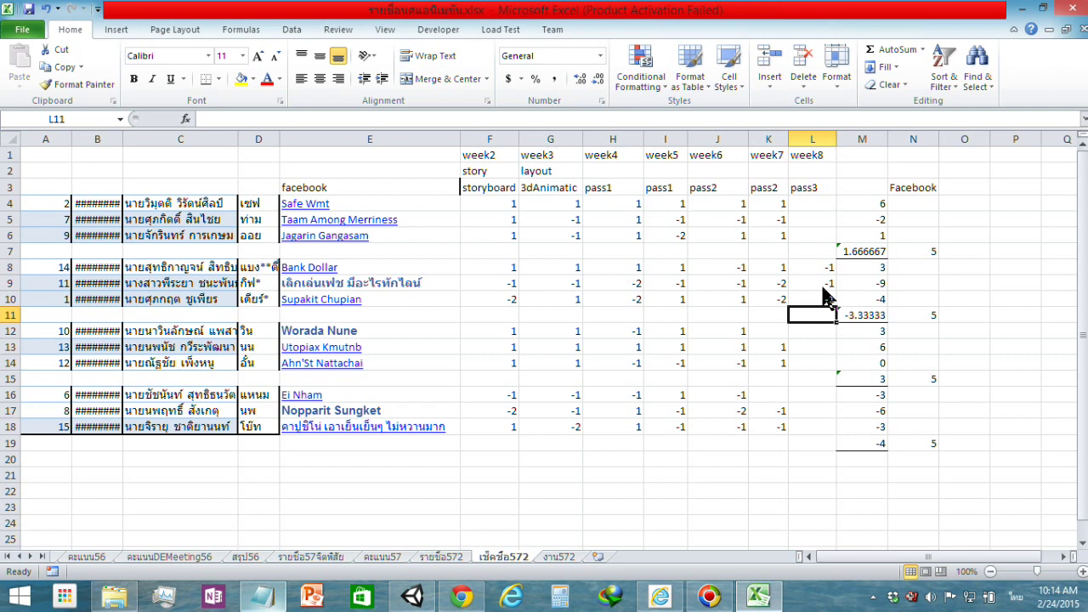
Clear the week7 scores in K9 and K10 and the group's week8 scores.
key(Down)
key(Down)
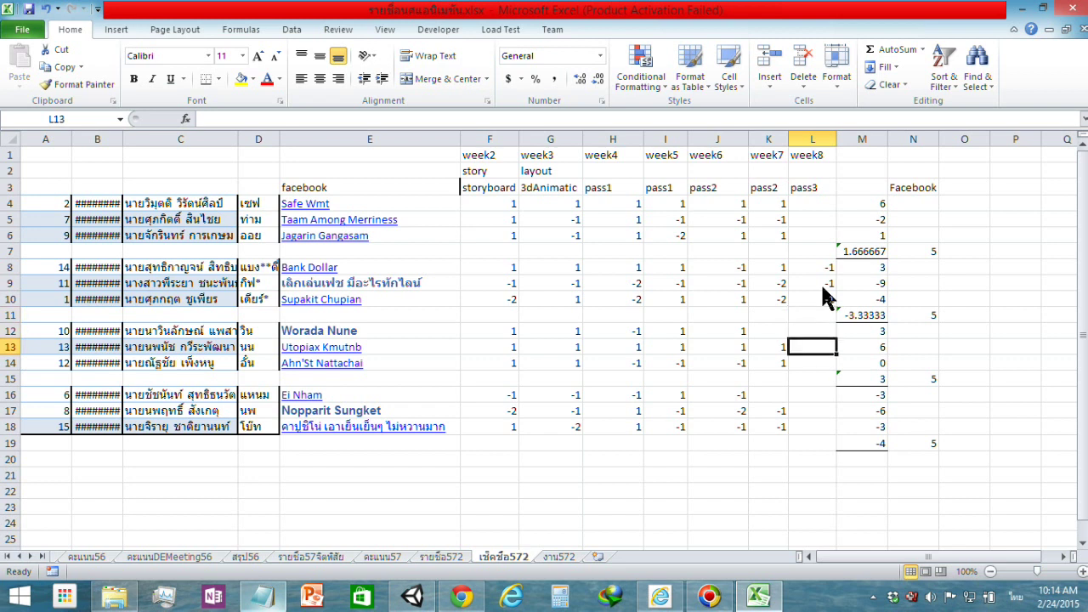
key(Down)
key(Down)
key(Down)
key(Left)
key(Up)
key(Up)
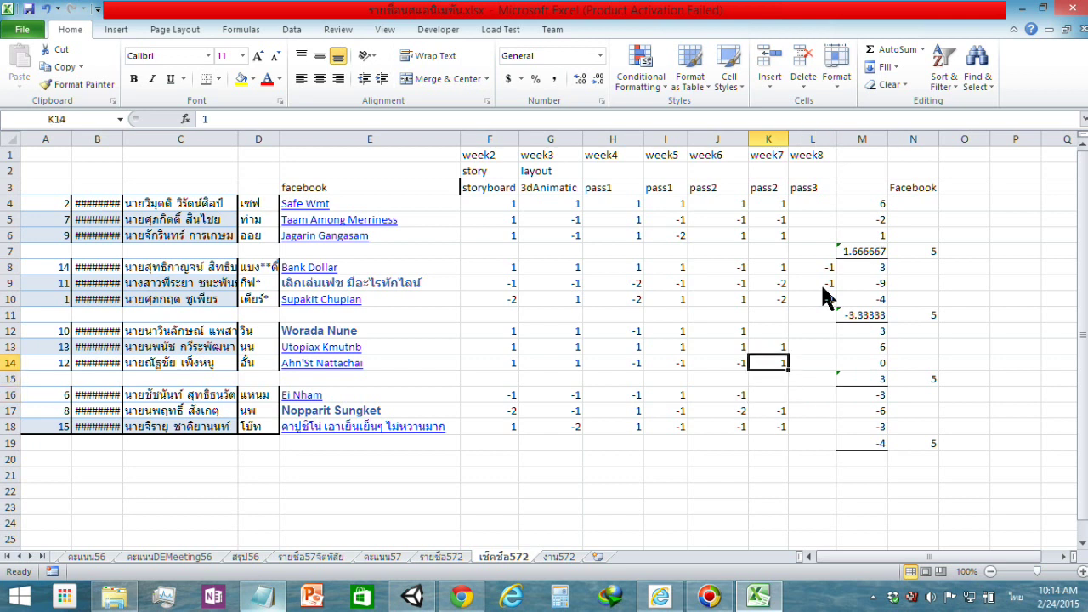
key(Up)
key(Up)
key(Up)
key(Up)
key(Up)
key(Delete)
key(Down)
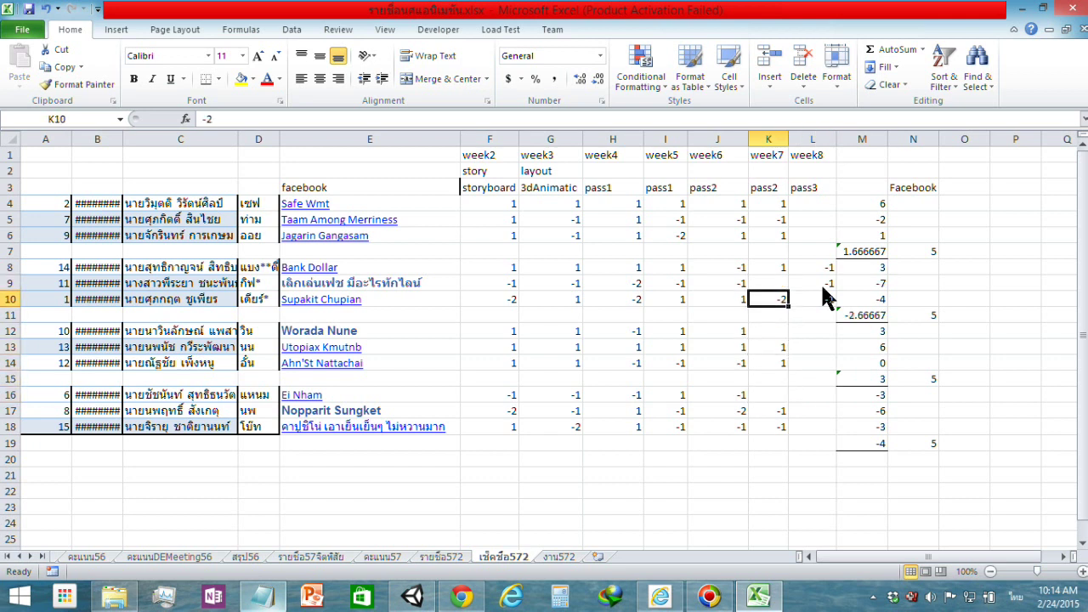
key(Delete)
key(Right)
key(Delete)
key(Up)
key(Delete)
key(Up)
key(Delete)
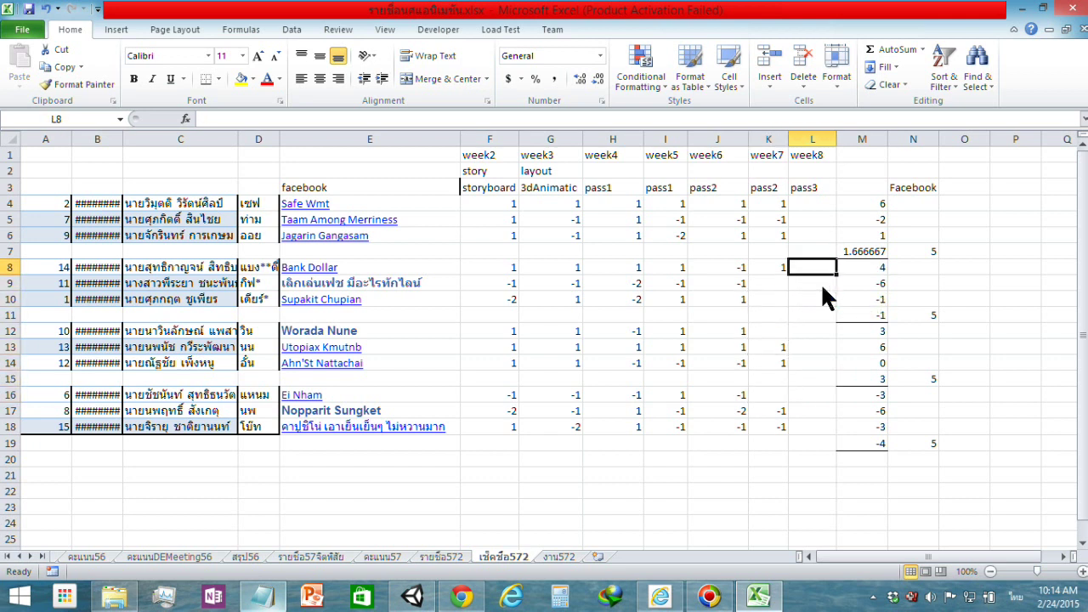
key(Down)
key(Down)
key(Down)
key(Down)
key(Down)
key(Down)
key(Down)
key(Down)
For the last group, enter -2 in K16 and -1 in L16, L17 and L18.
key(Left)
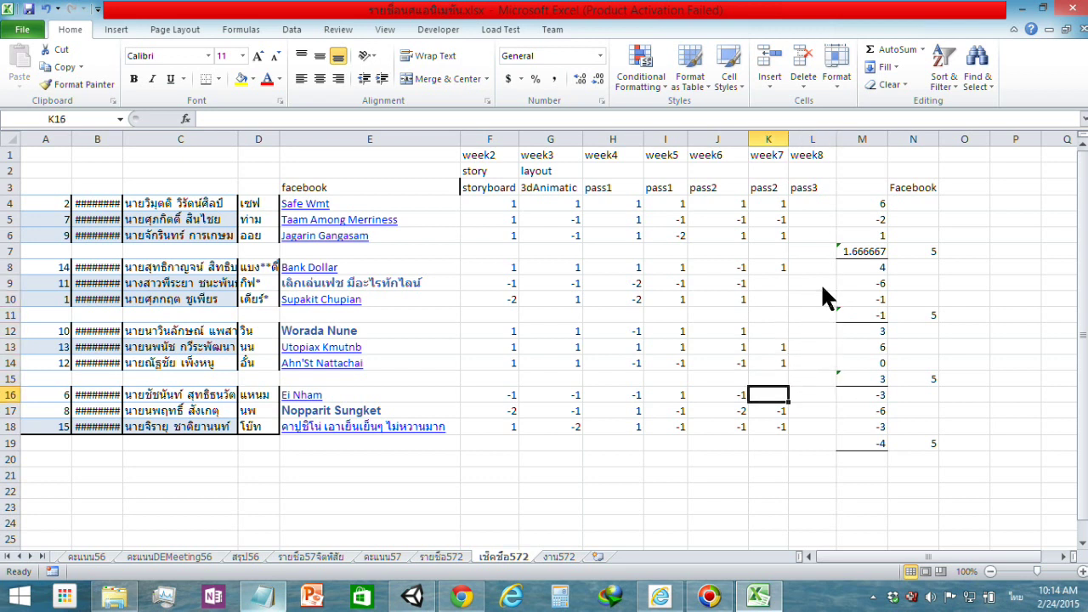
text(-2)
key(Right)
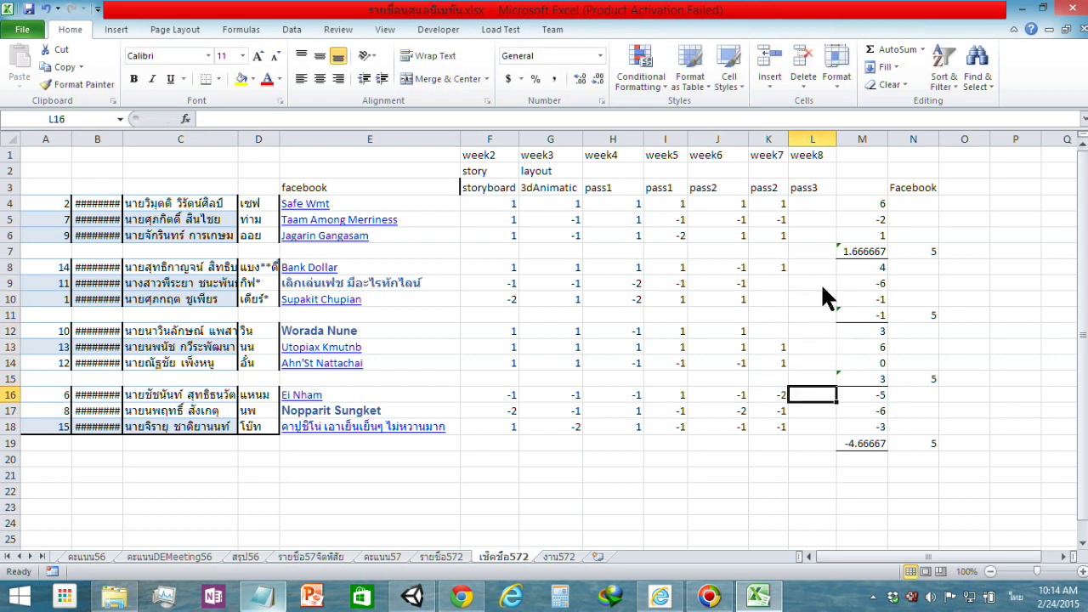
text(-1)
key(Return)
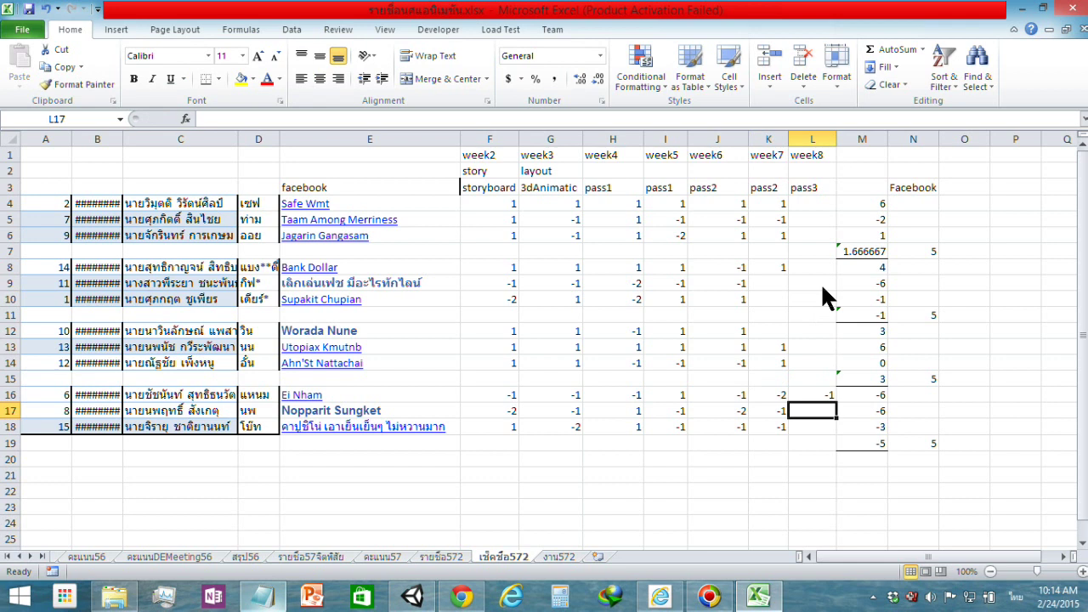
text(-1)
key(Return)
text(-1)
key(Return)
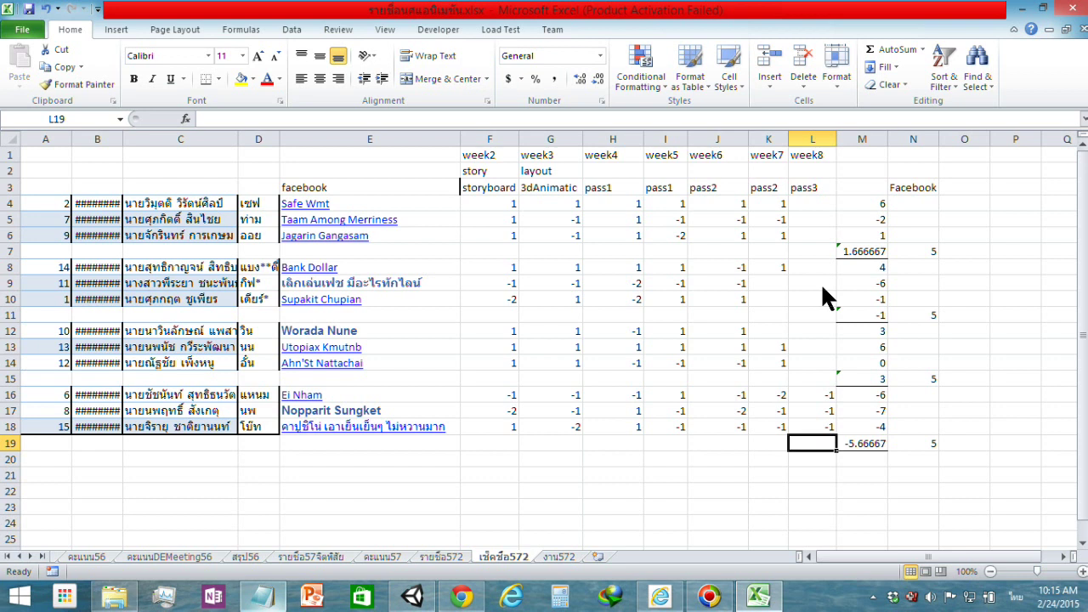
Clear those new scores from L18, L17, L16 and K16.
key(Up)
key(Delete)
key(Up)
key(Delete)
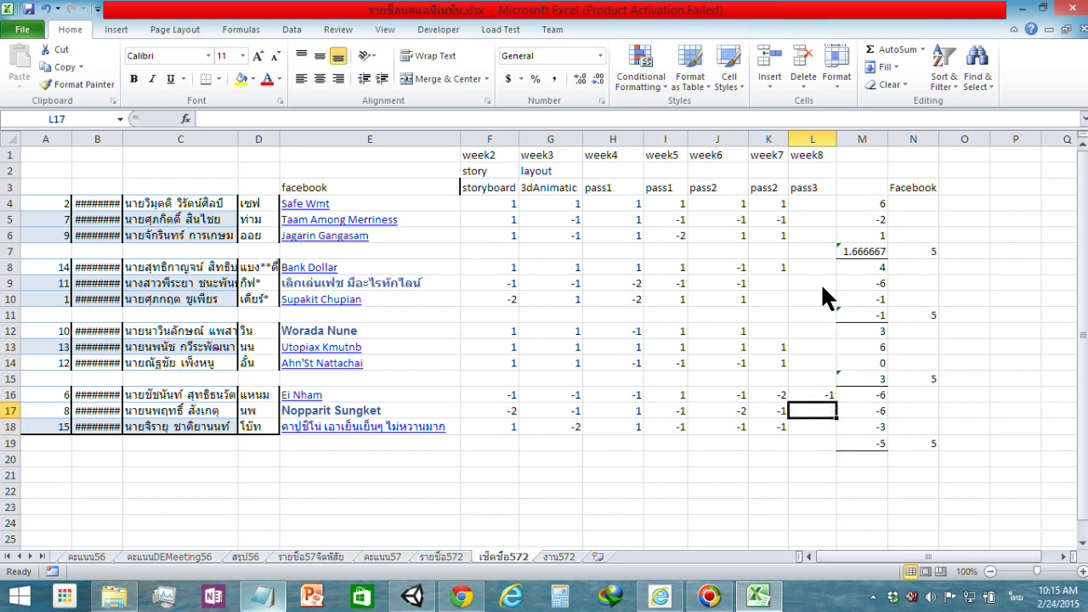
key(Up)
key(Delete)
key(Left)
key(Delete)
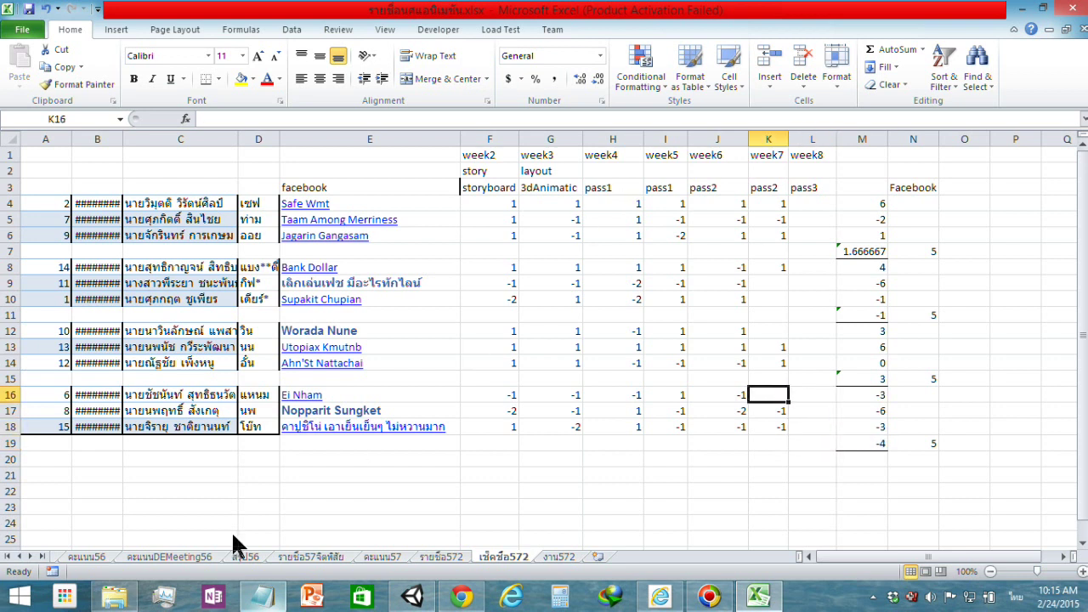
In Notepad, write the dash note 'ระหว่างคะแนนจากยอด like กับคะแนนเข้าห้องเอาอันที่มากกว่า' under rule 1.
click(271, 597)
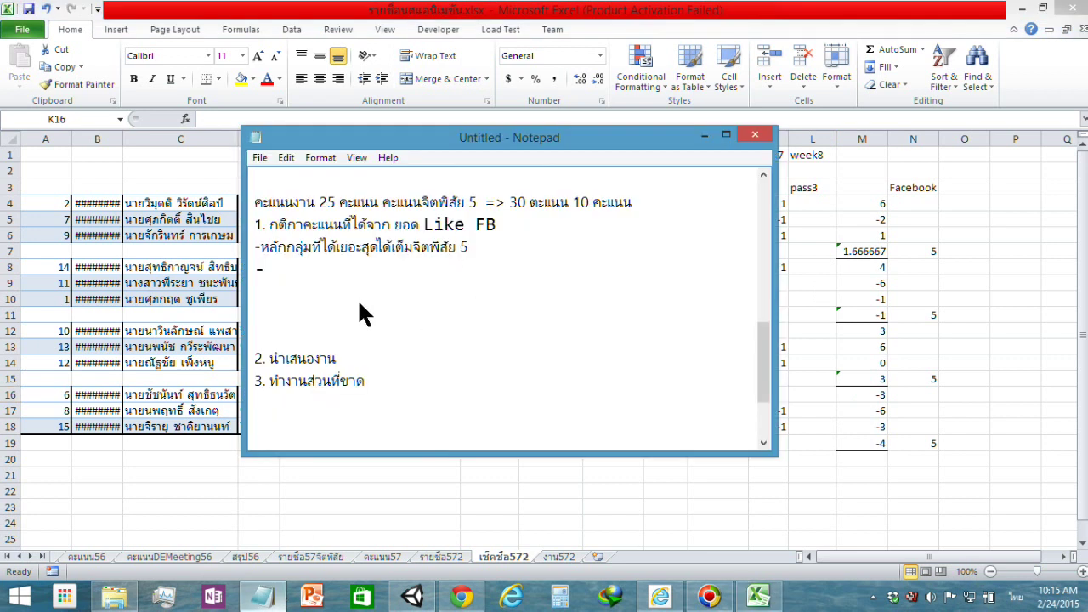
click(495, 247)
key(Down)
key(BackSpace)
key(BackSpace)
key(BackSpace)
text(คะแนน)
text(จากยอด สุ)
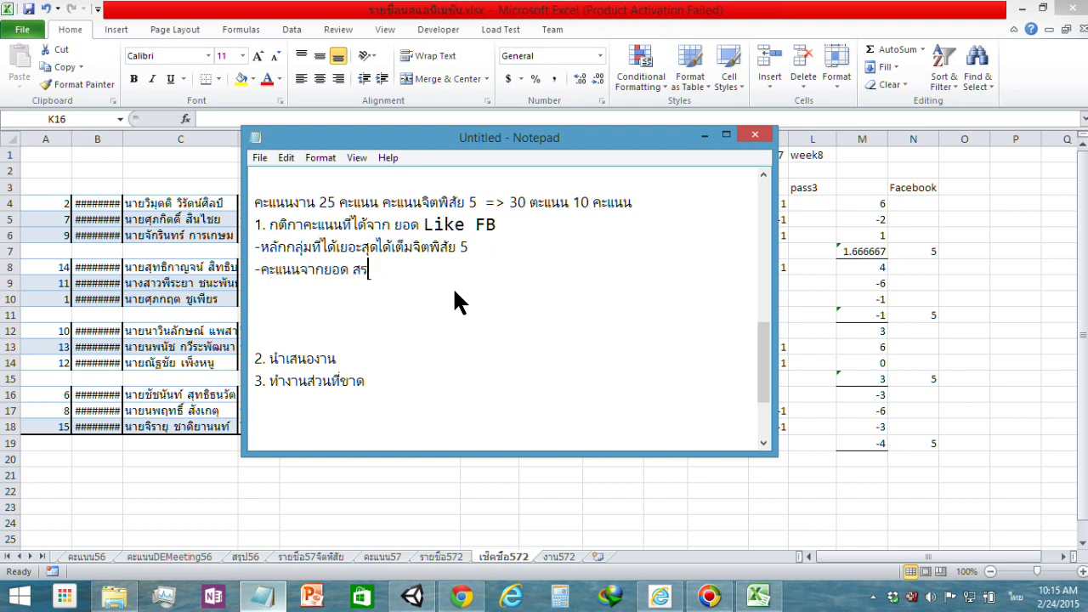
key(BackSpace)
key(BackSpace)
key(BackSpace)
key(Left)
key(Left)
key(Left)
key(Left)
key(Left)
key(Left)
text(ระ)
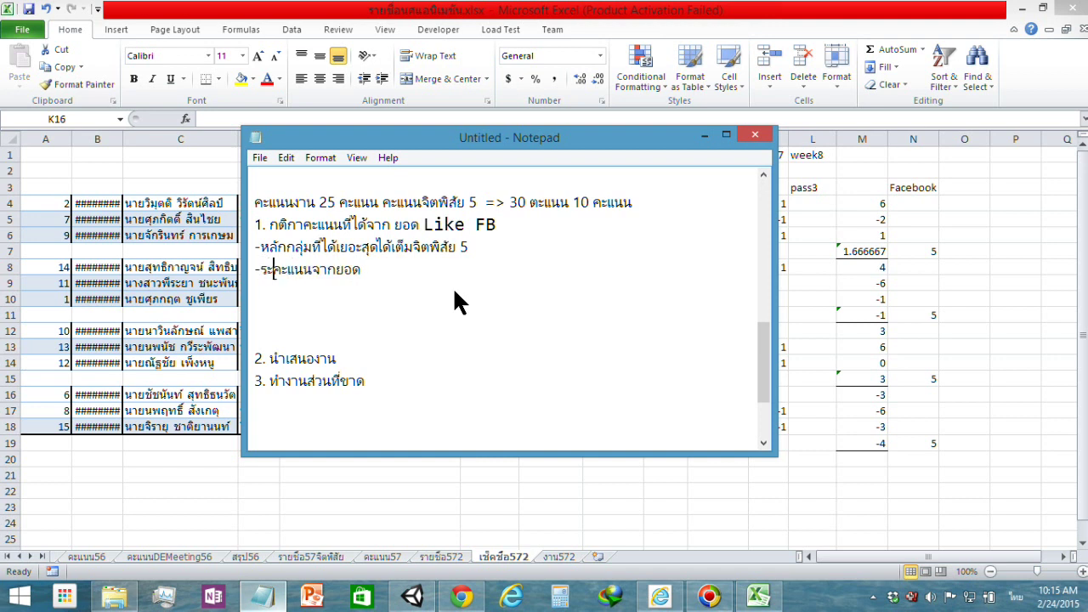
text(หว่าง)
key(Right)
key(Right)
key(Right)
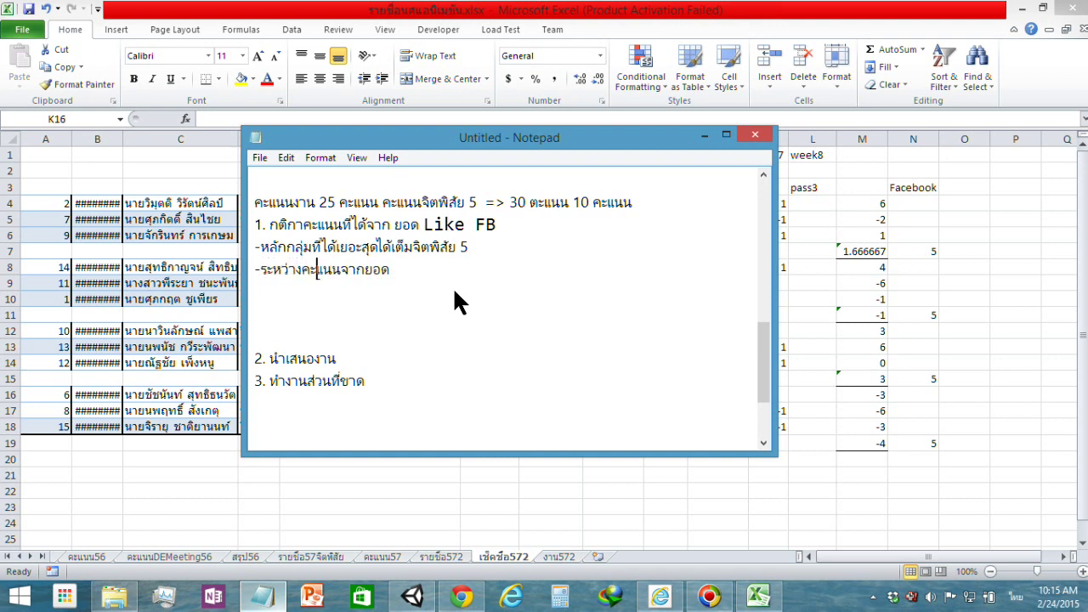
key(Right)
key(Right)
key(Right)
key(Right)
key(Right)
key(Right)
key(alt+shift)
text(like)
key(alt+shift)
text(กับค)
text(ะแนนเข)
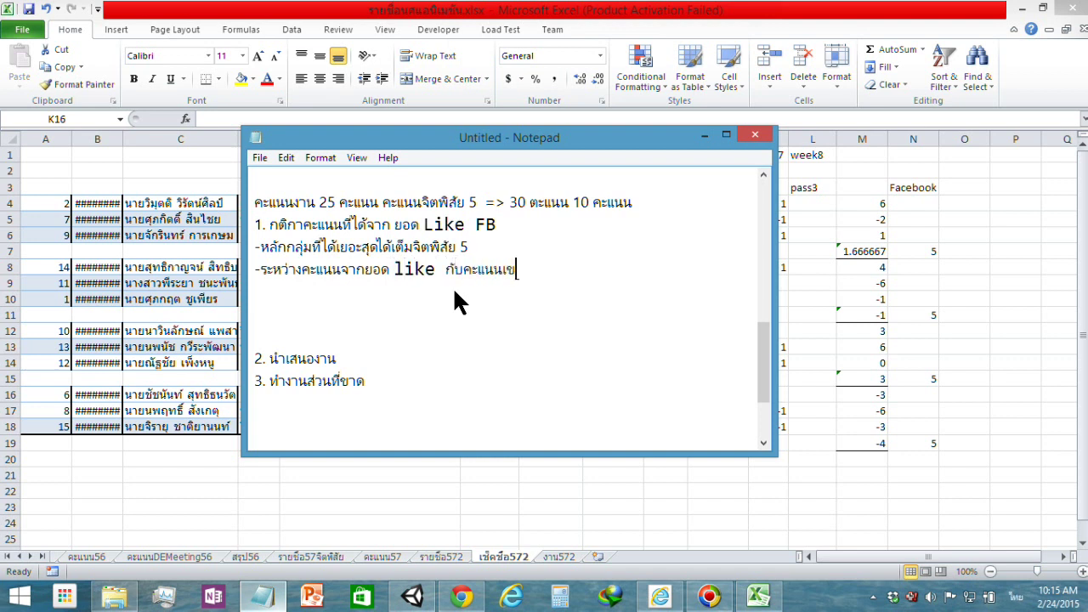
text(้าห้อง)
text(เอาอ)
text(ันที)
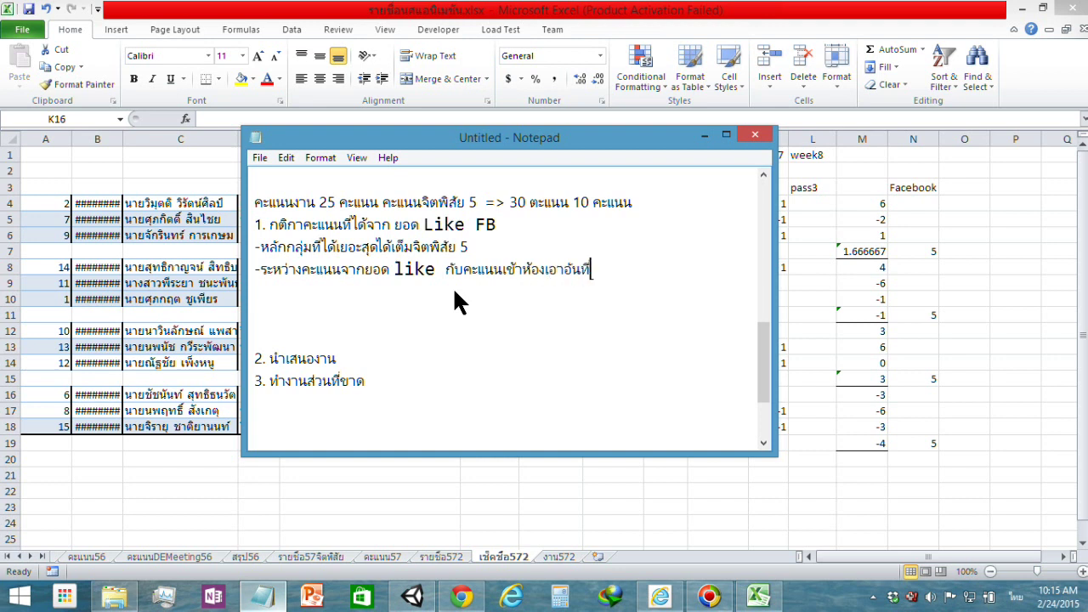
text(่มากกว่า)
Add two empty '-' lines below it and return to the first one.
key(Return)
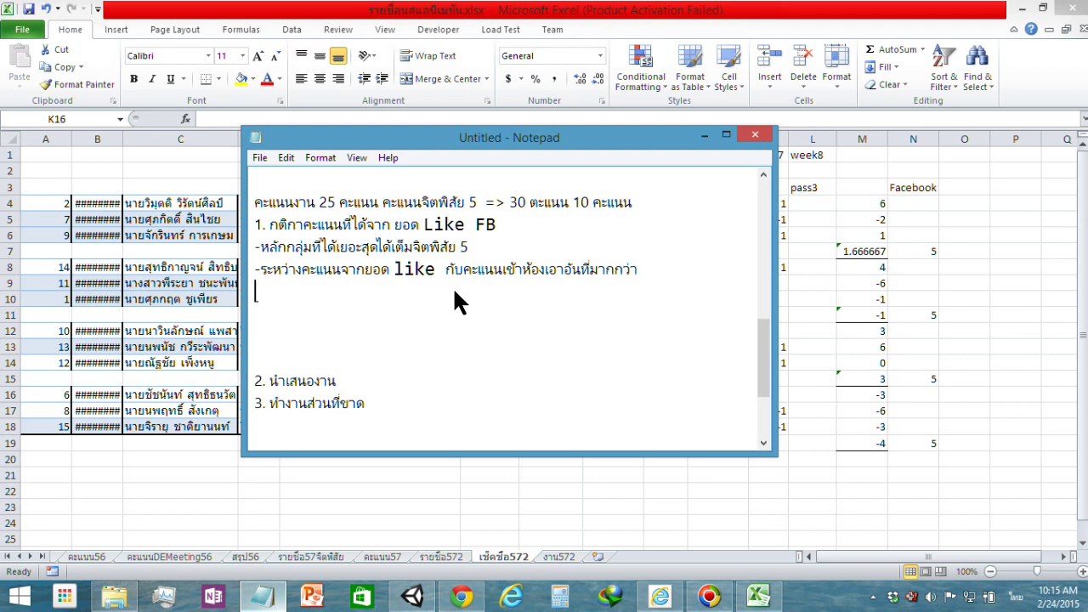
text(-)
key(Return)
text(-)
key(Down)
key(Up)
key(Right)
key(Up)
Back in Excel, enter -1 as the week7 score in K16.
key(alt+Tab)
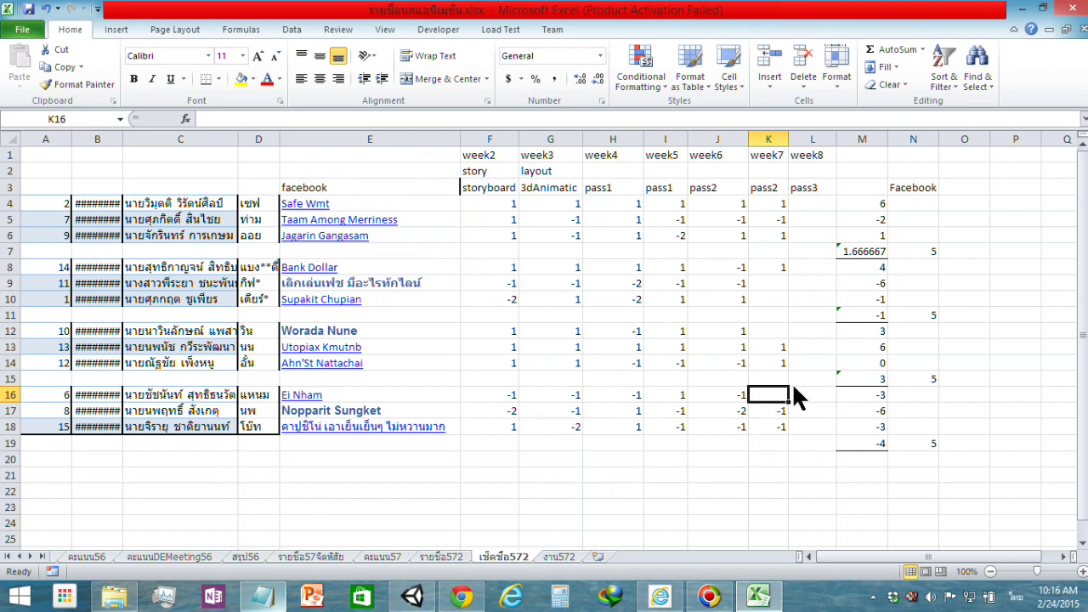
text(-1)
click(814, 396)
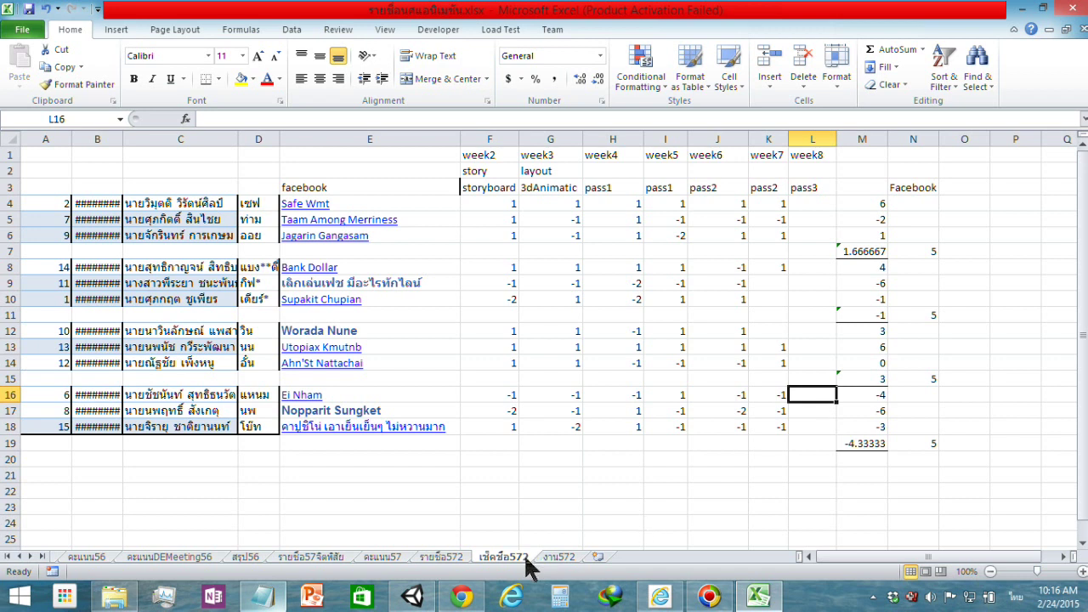
In Notepad, begin the third dash note with 'คะแนนเต็มนับยอด like กลุ่มเยอะที่สุด'.
click(265, 596)
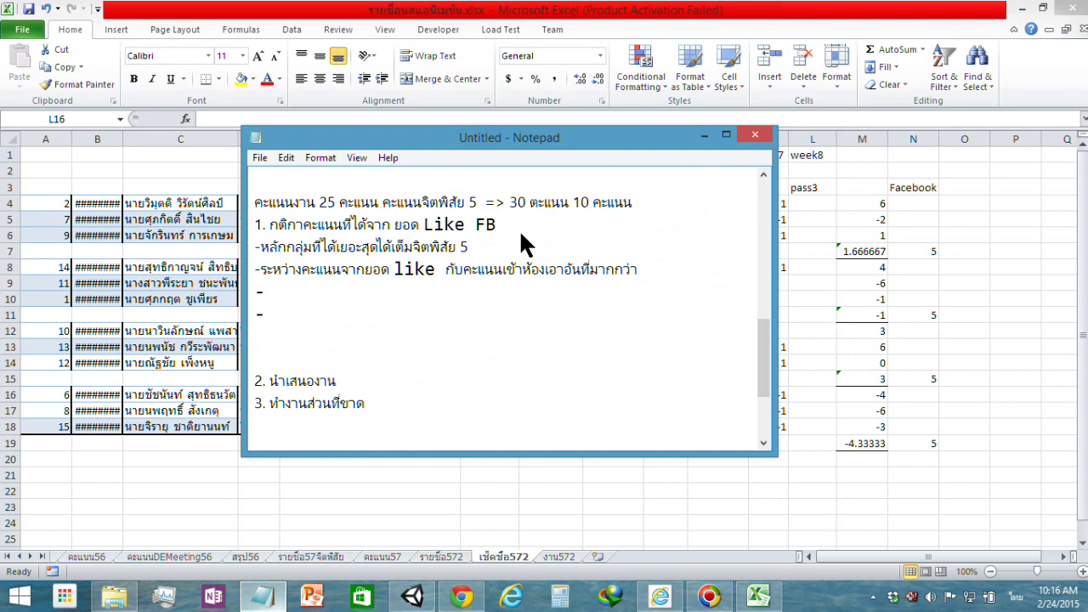
drag(526, 149, 699, 174)
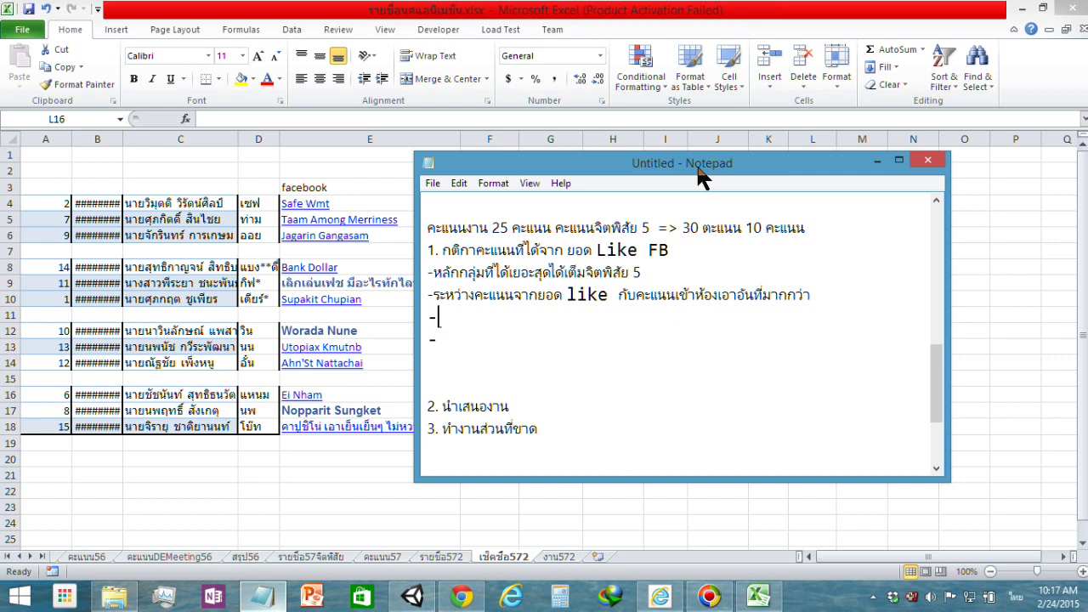
text(คะแนน)
text(เต็ม)
text(นับย)
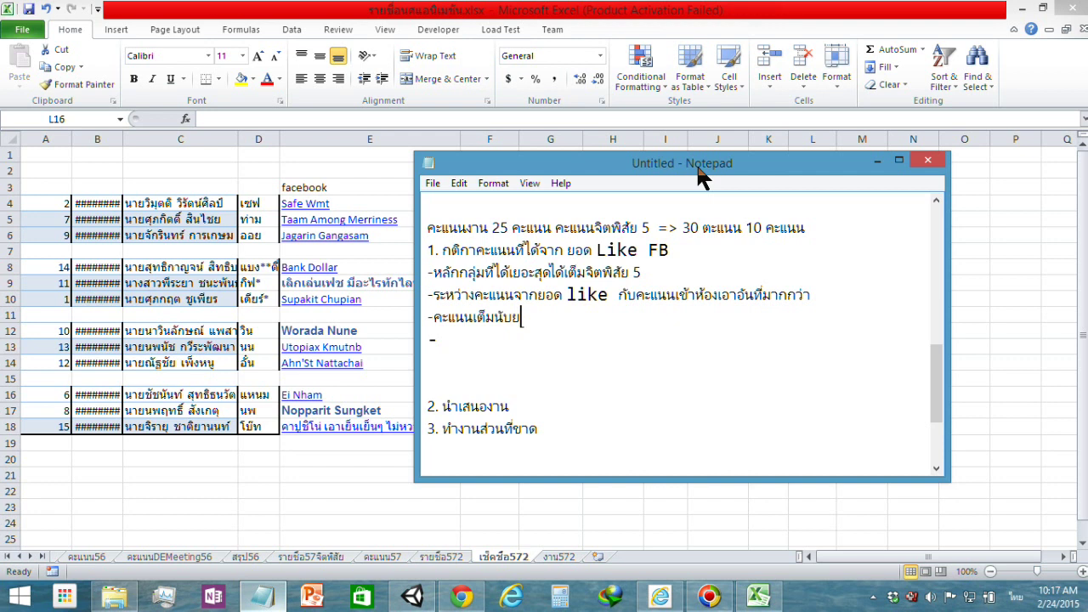
text(อด)
key(grave)
text( li)
text(ke)
key(grave)
text( กลุ่ม)
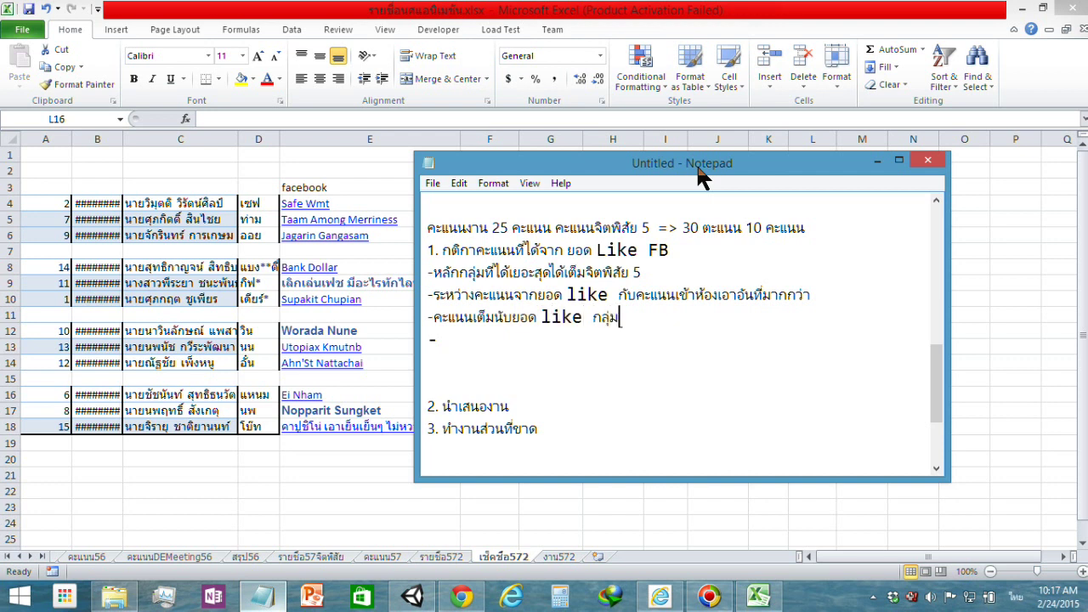
text(เยอะที่สุ)
text(ด ดังย)
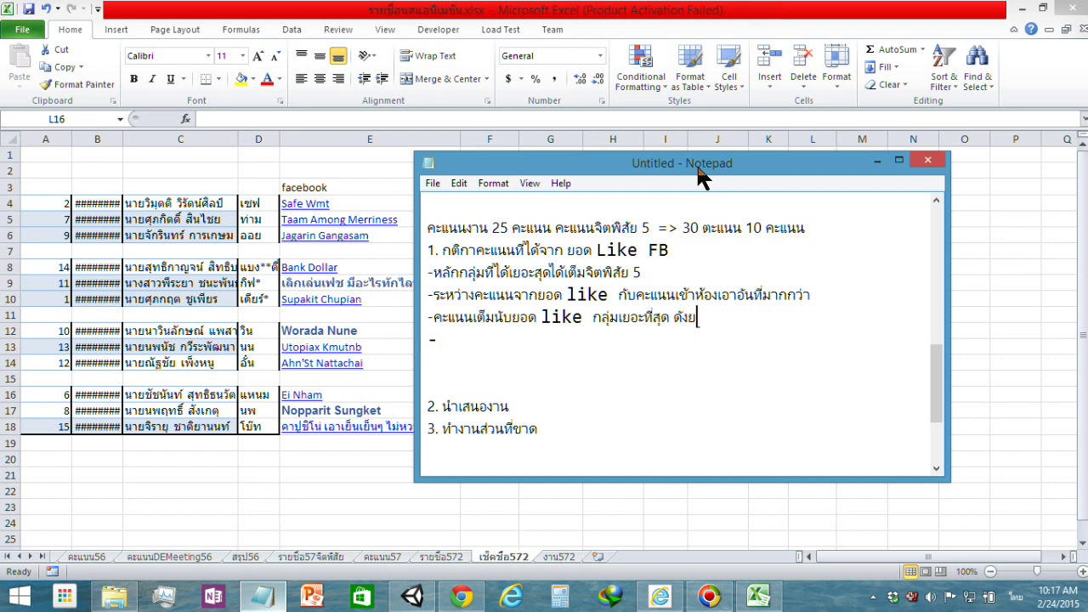
Finish the note with 'ดังนั้น ยอด like จากที่น้อยลงมาให้ลดหย่อนพิจารณาตาม กลุ่มชนะ'.
key(BackSpace)
text(นั้น )
text(ยอด)
key(grave)
text(like)
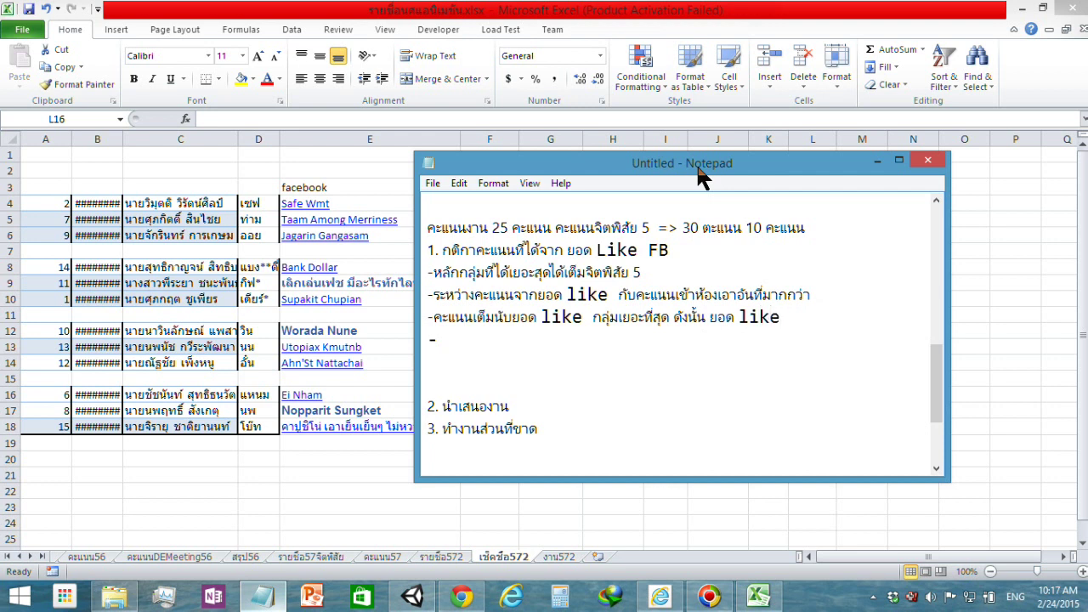
key(grave)
text(จากที่)
text(น้อย)
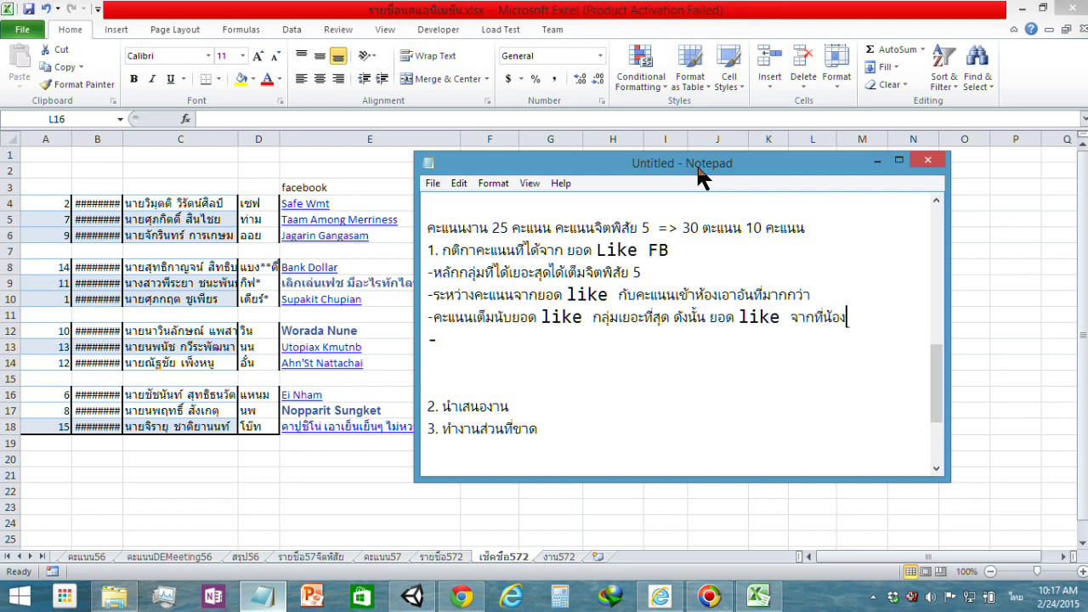
key(BackSpace)
text(ยลงมา)
text(ให้ลด)
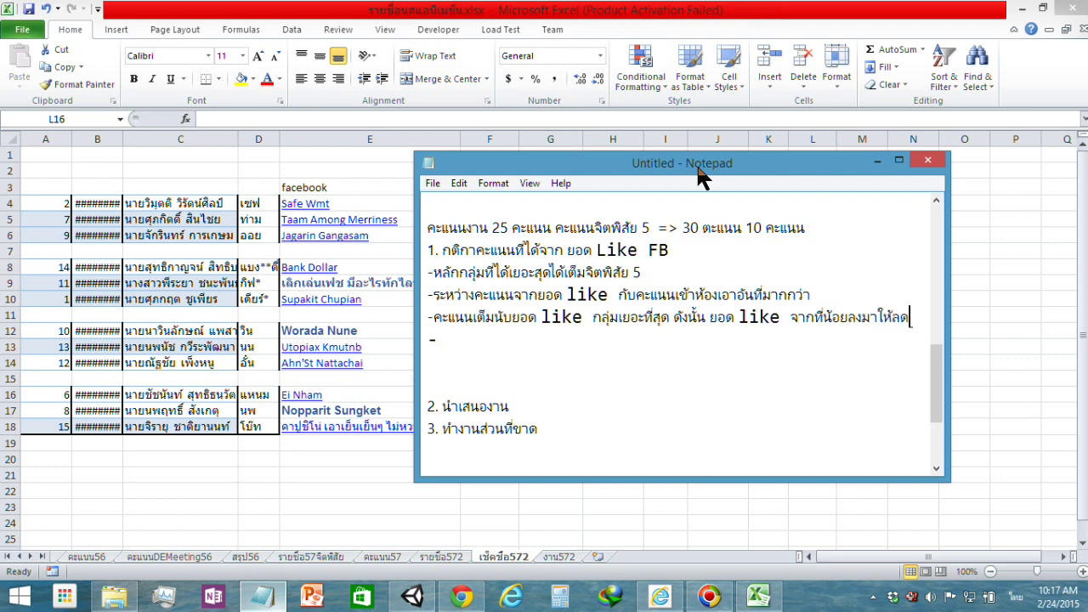
text(หย่อน)
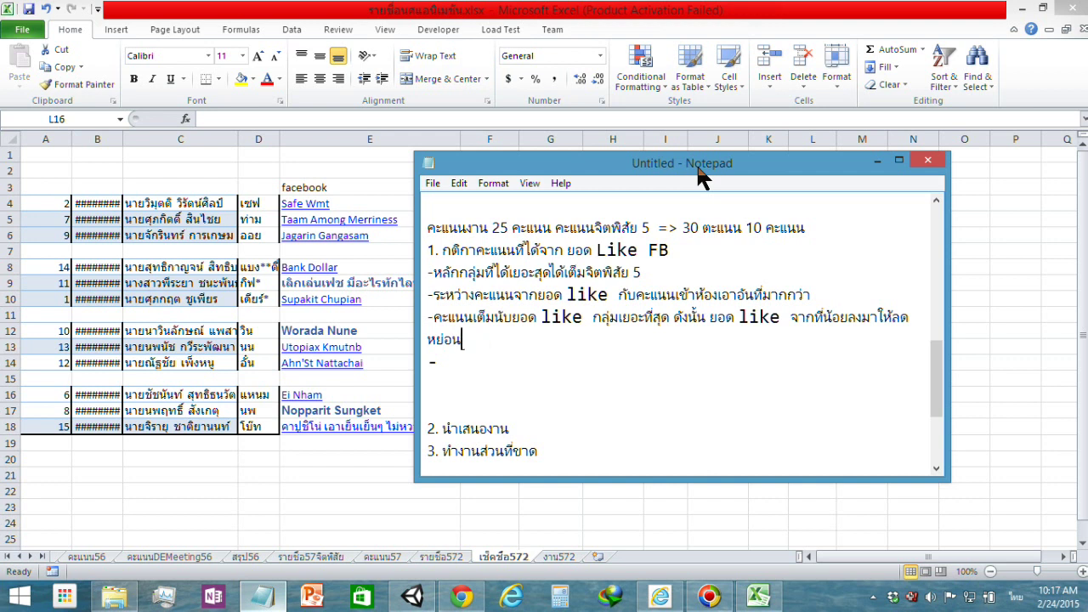
text(พิจา)
text(รณาตาม )
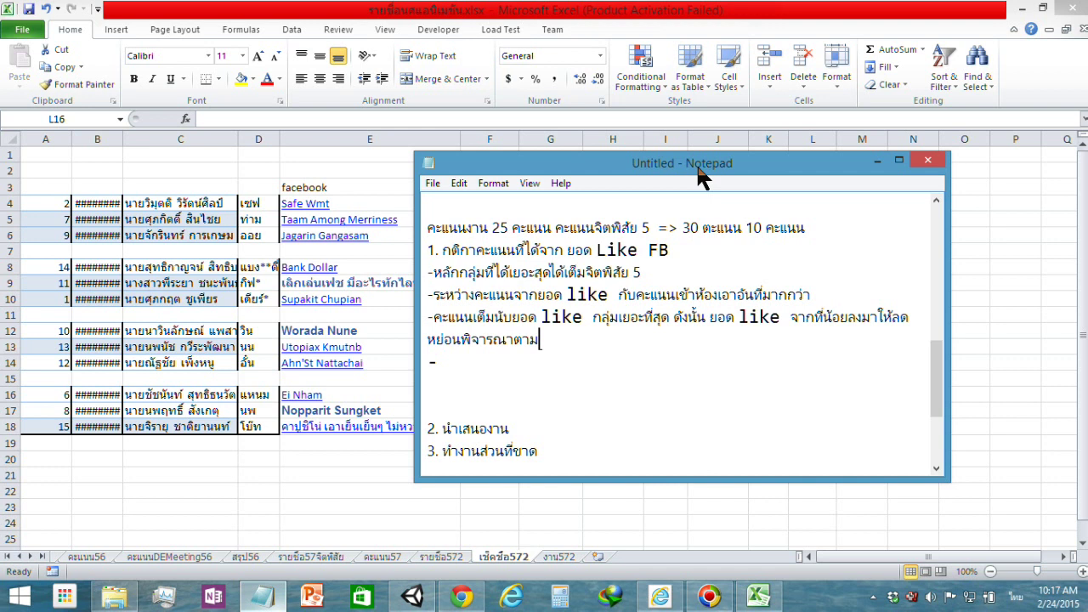
text(กลุ่ม)
text(ชนะ)
key(Down)
key(Home)
key(End)
In Chrome, look through the Amplify Color, ambient occlusion and new tabs, ending on the AG321 Animation group.
click(462, 596)
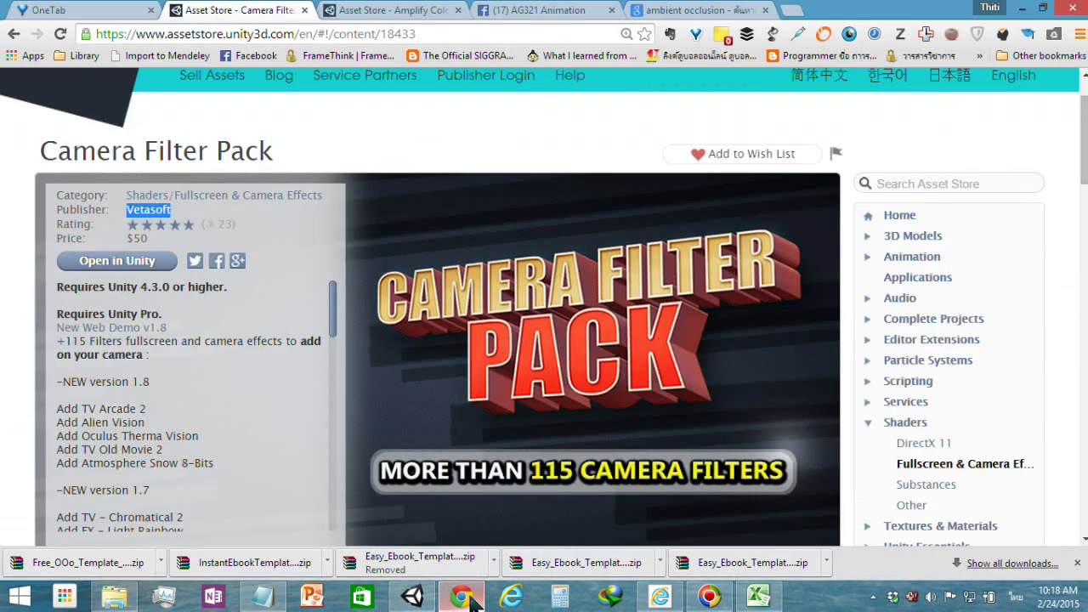
click(417, 8)
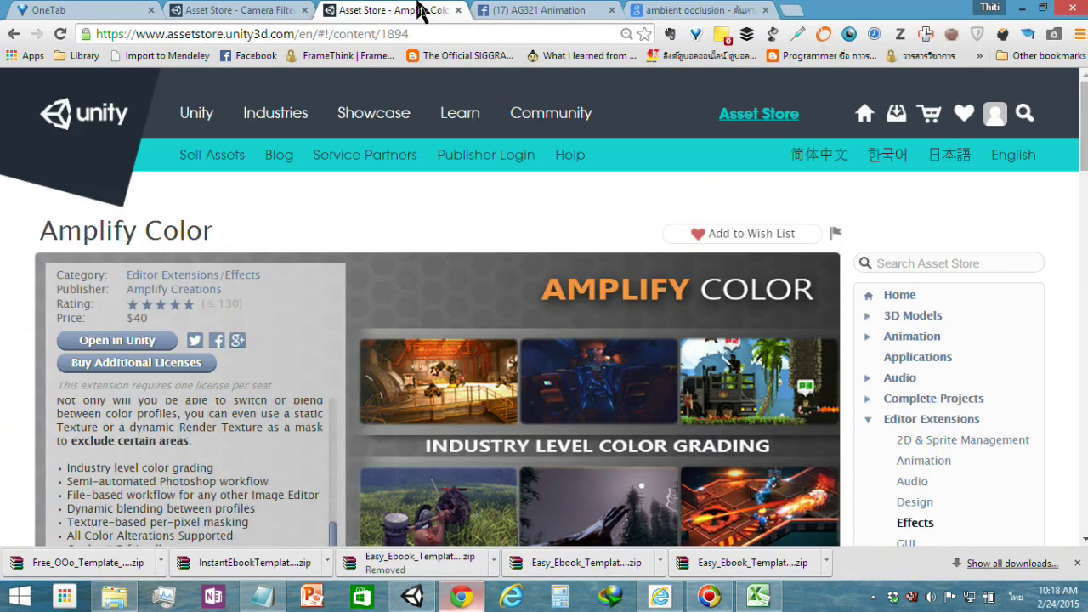
click(543, 10)
click(664, 11)
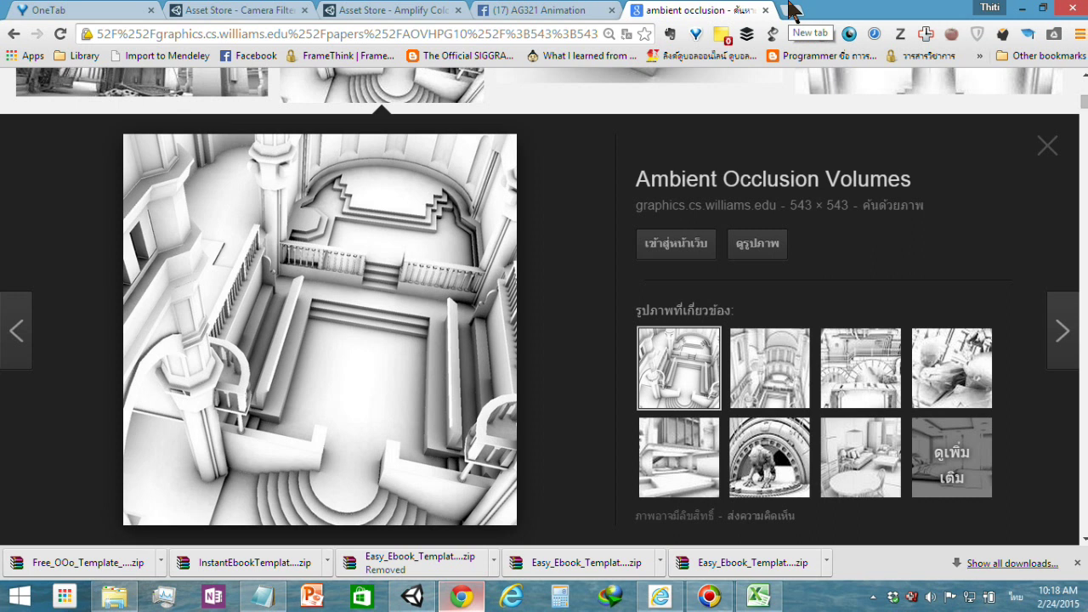
click(791, 11)
click(595, 10)
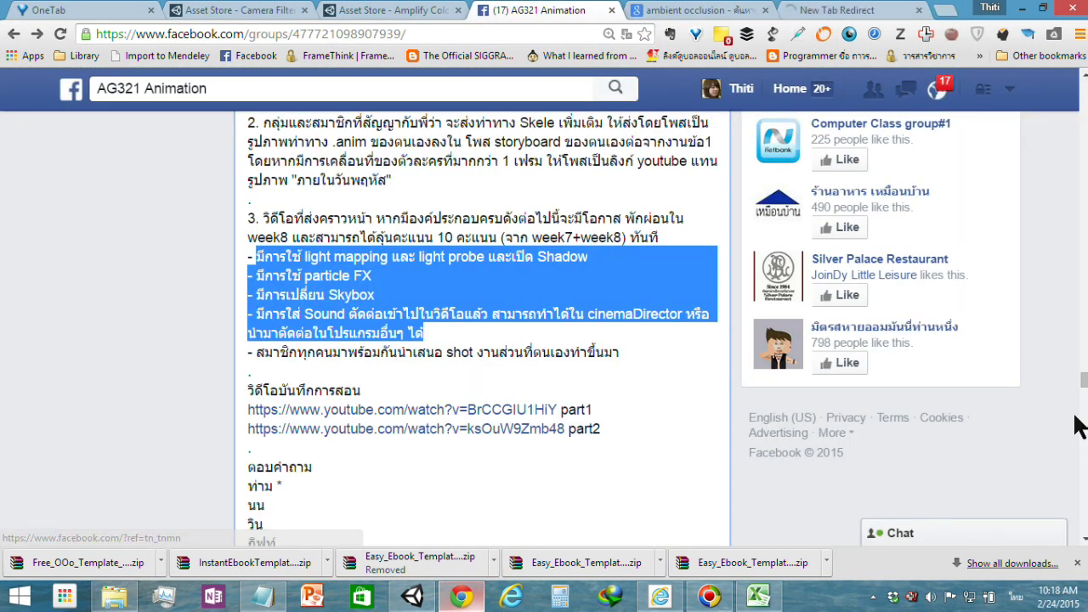
Open the Digital Media & Game System Engineer page from Pages in the left sidebar.
drag(1084, 380, 1084, 98)
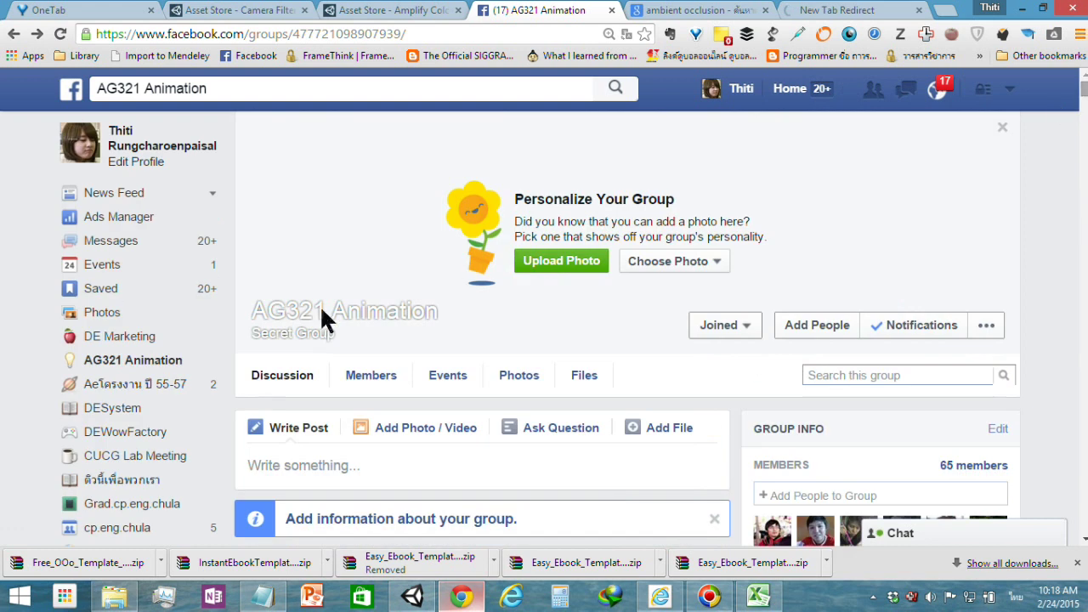
scroll(136, 349, down, 2)
click(136, 293)
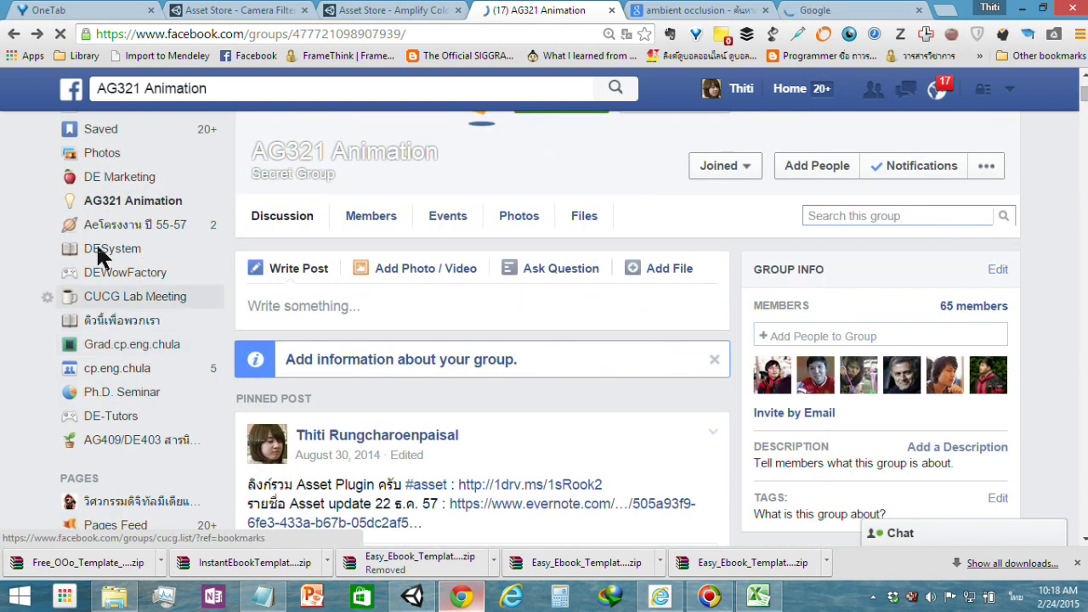
click(168, 502)
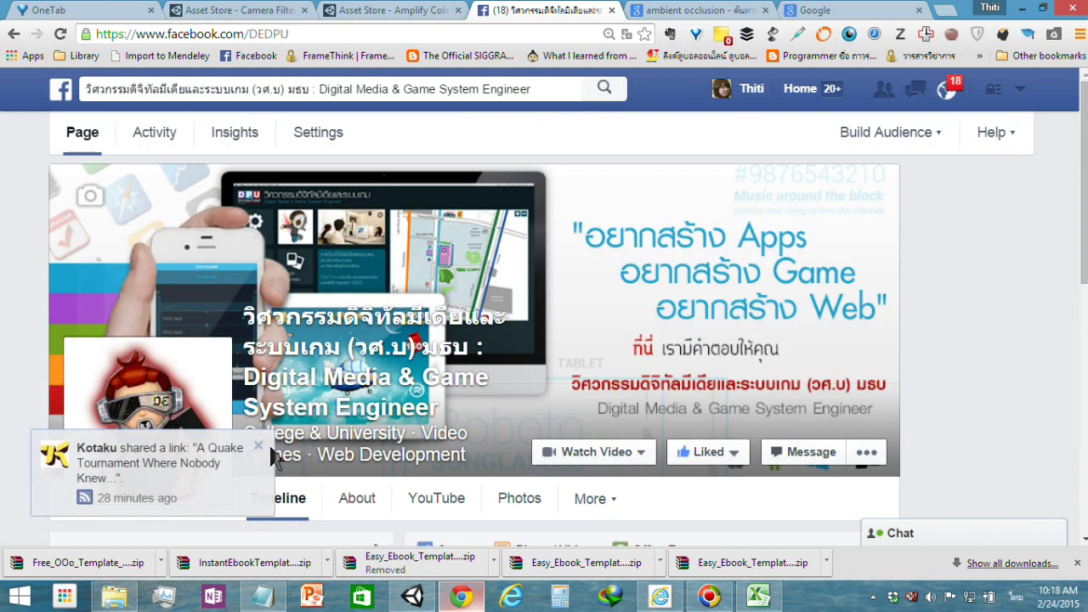
Browse the page's timeline posts, including the TEASER DE-Lifestyle EP1 post reaching 568 people.
scroll(19, 321, down, 5)
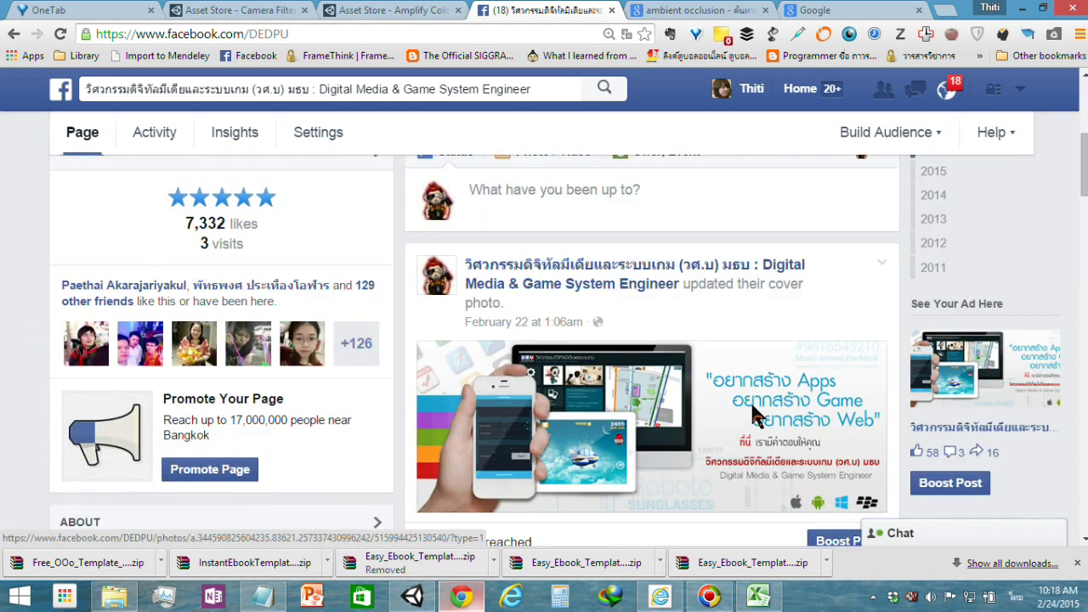
scroll(753, 406, down, 1)
scroll(753, 374, down, 4)
scroll(753, 351, down, 4)
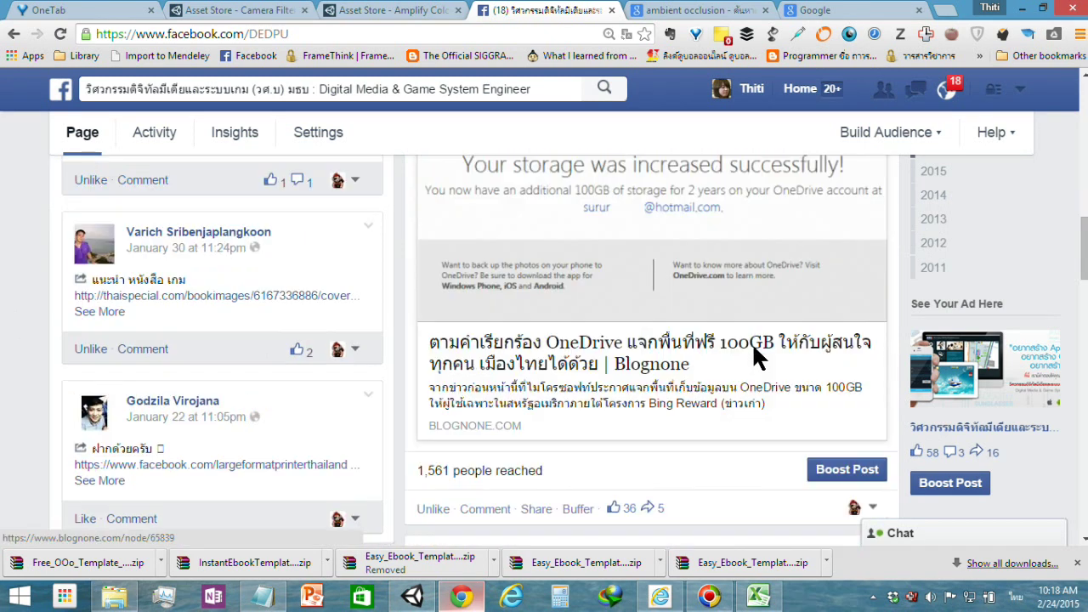
scroll(753, 349, down, 2)
scroll(753, 349, down, 5)
scroll(753, 351, down, 4)
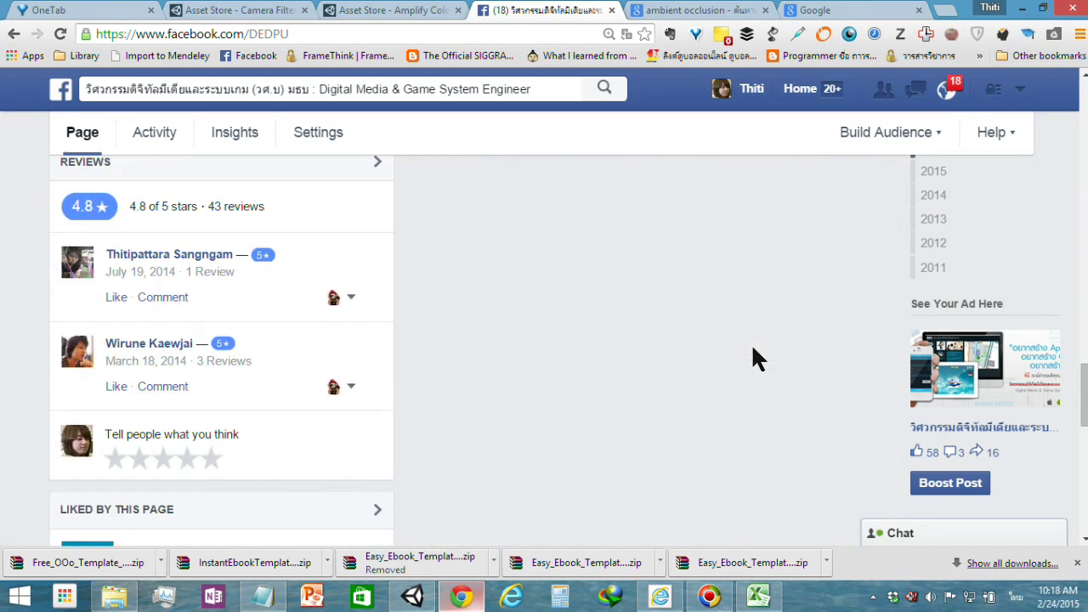
scroll(737, 349, down, 2)
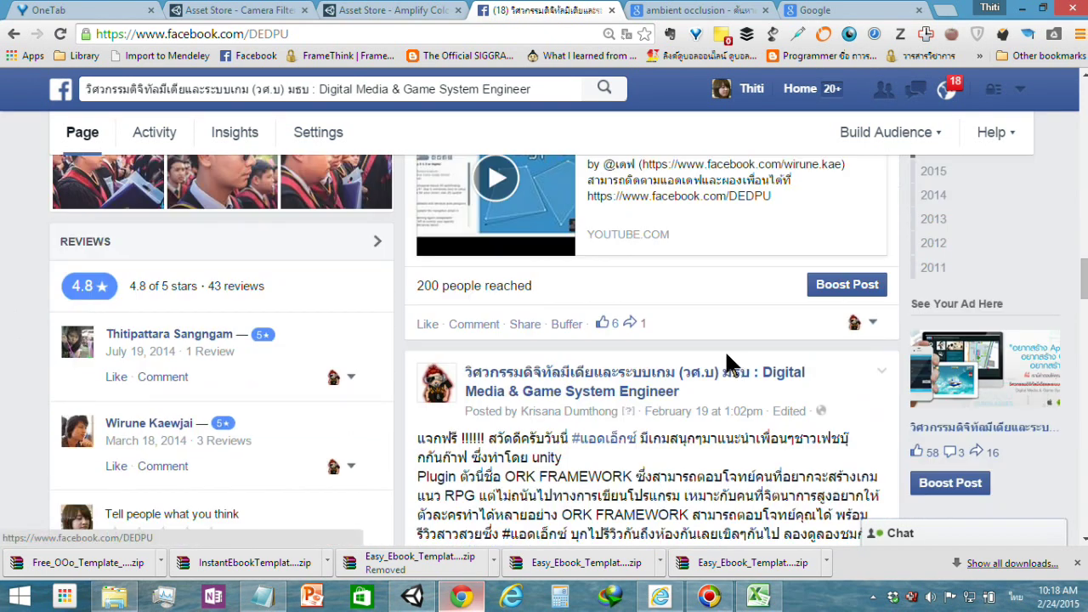
scroll(724, 350, down, 3)
scroll(723, 355, down, 4)
scroll(723, 355, down, 4)
scroll(723, 355, down, 2)
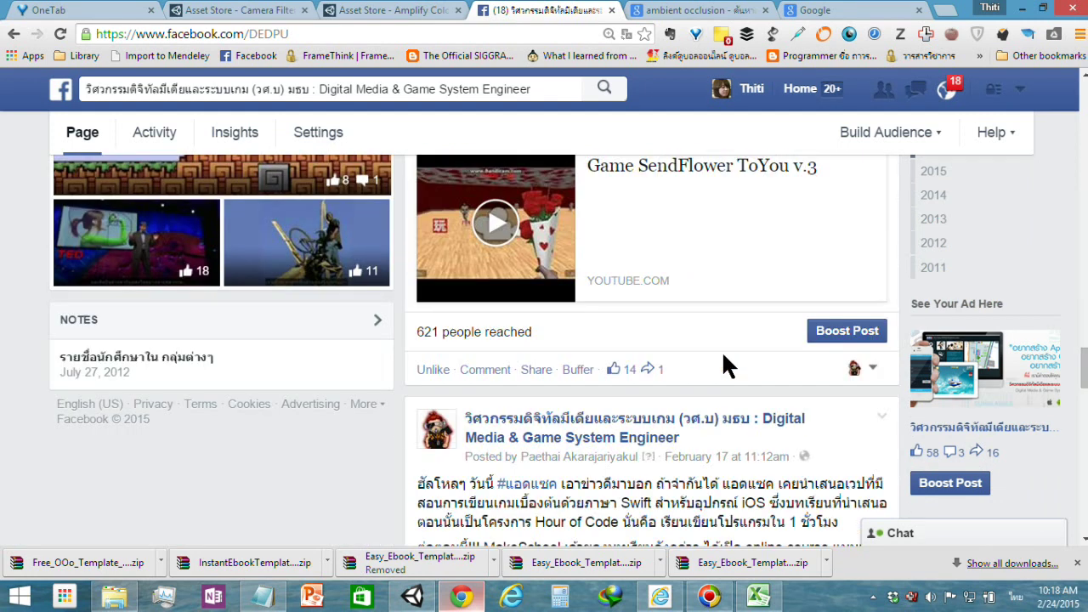
scroll(722, 357, down, 4)
scroll(720, 350, up, 4)
scroll(720, 357, up, 2)
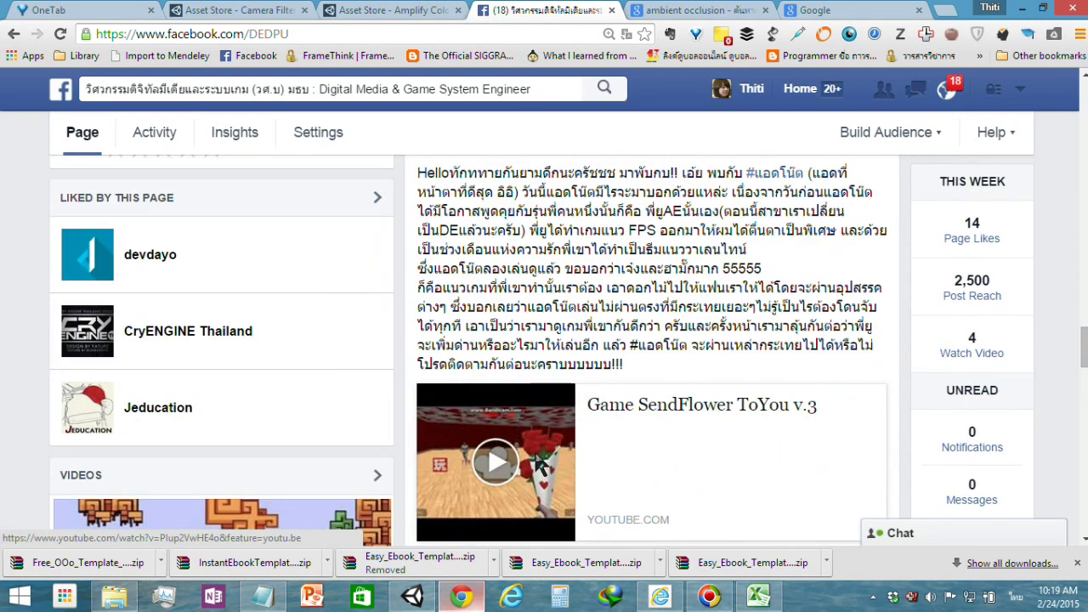
scroll(511, 357, up, 2)
scroll(511, 361, up, 1)
scroll(484, 274, up, 4)
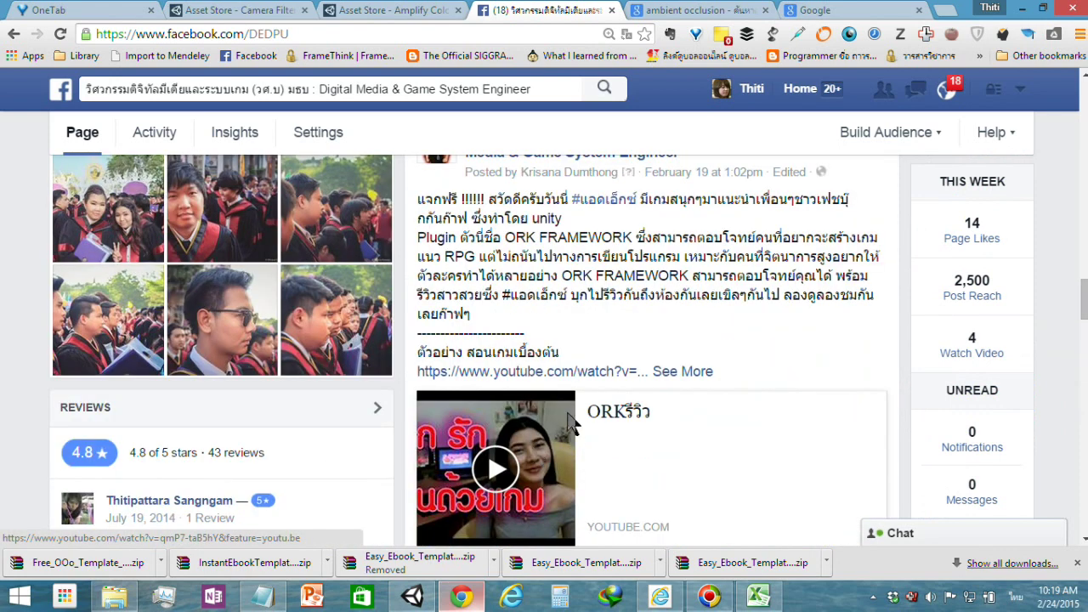
scroll(579, 425, down, 2)
scroll(580, 425, down, 5)
scroll(578, 423, down, 5)
scroll(578, 423, down, 2)
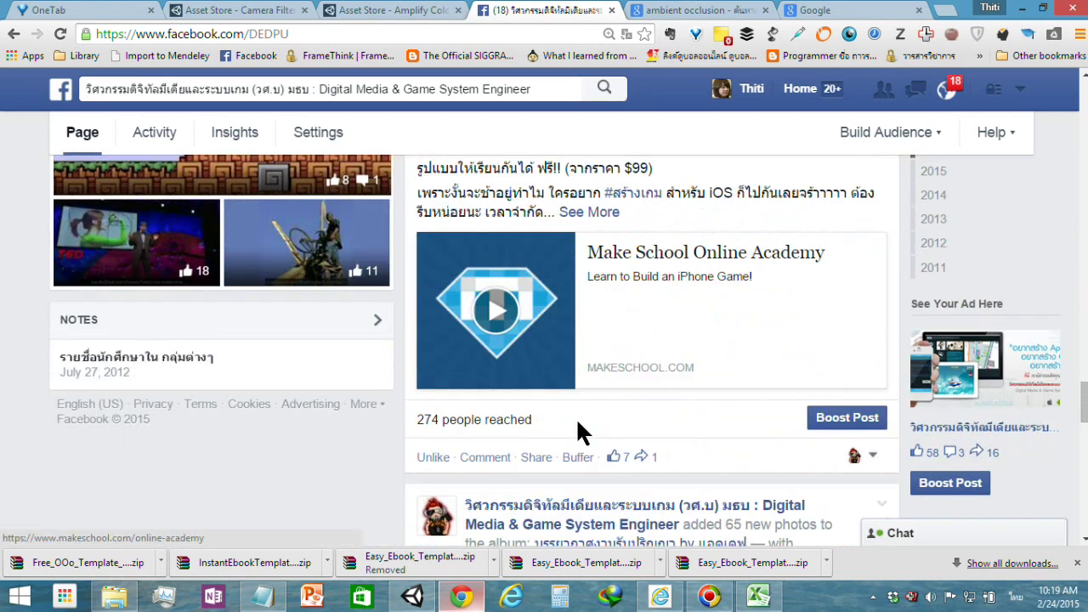
scroll(578, 423, down, 3)
scroll(576, 418, down, 2)
scroll(576, 417, down, 1)
scroll(575, 418, down, 3)
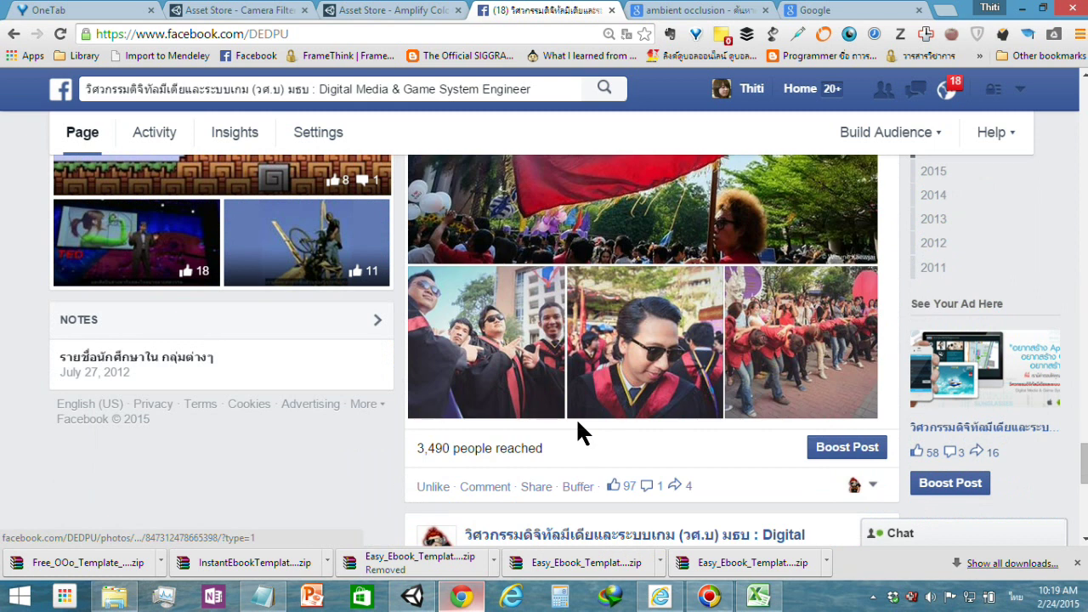
scroll(576, 417, down, 2)
scroll(577, 422, down, 2)
scroll(577, 422, down, 3)
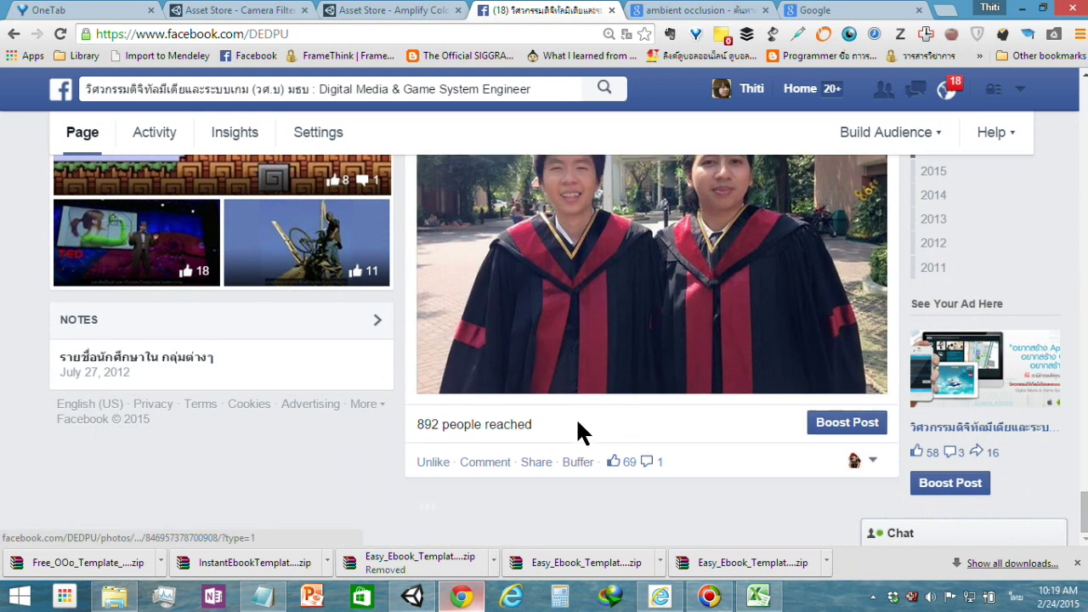
scroll(578, 415, down, 3)
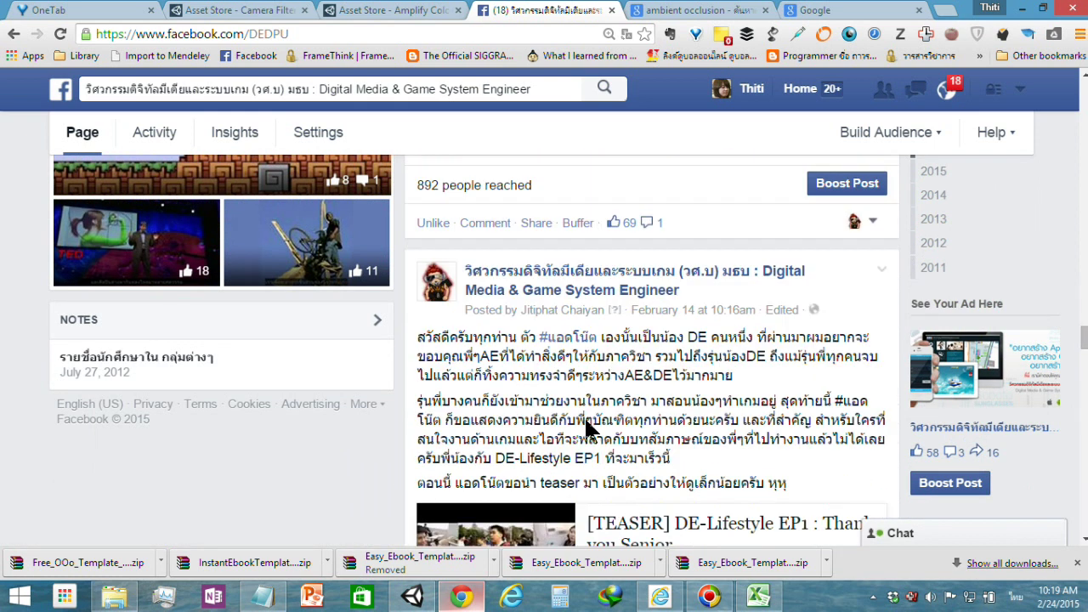
scroll(584, 416, down, 5)
scroll(584, 415, down, 3)
scroll(585, 420, down, 2)
scroll(582, 416, down, 5)
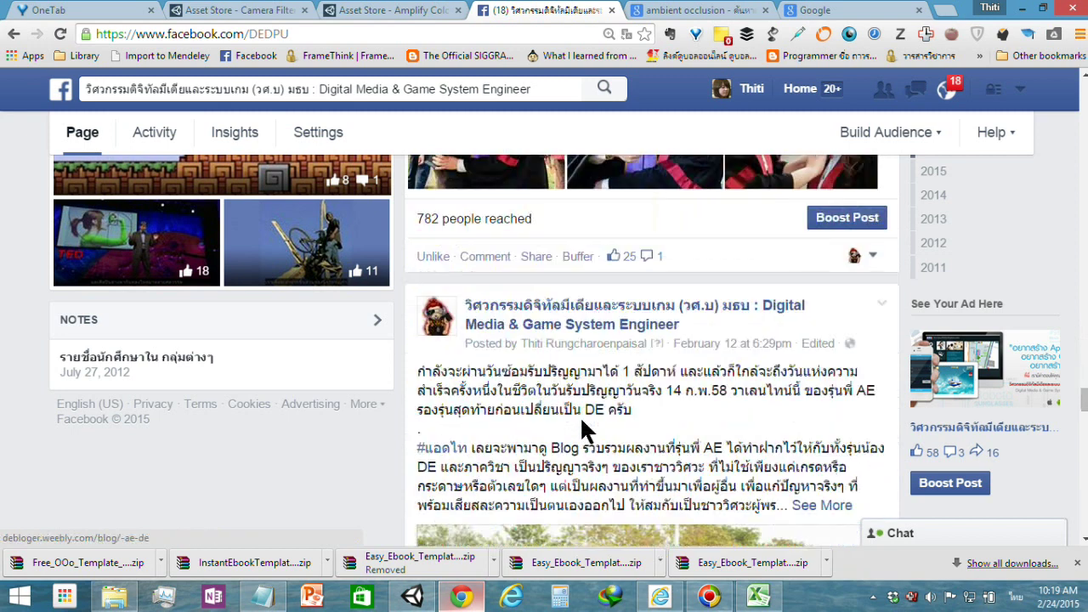
scroll(580, 416, down, 5)
scroll(581, 422, down, 2)
scroll(584, 430, down, 1)
scroll(595, 383, up, 2)
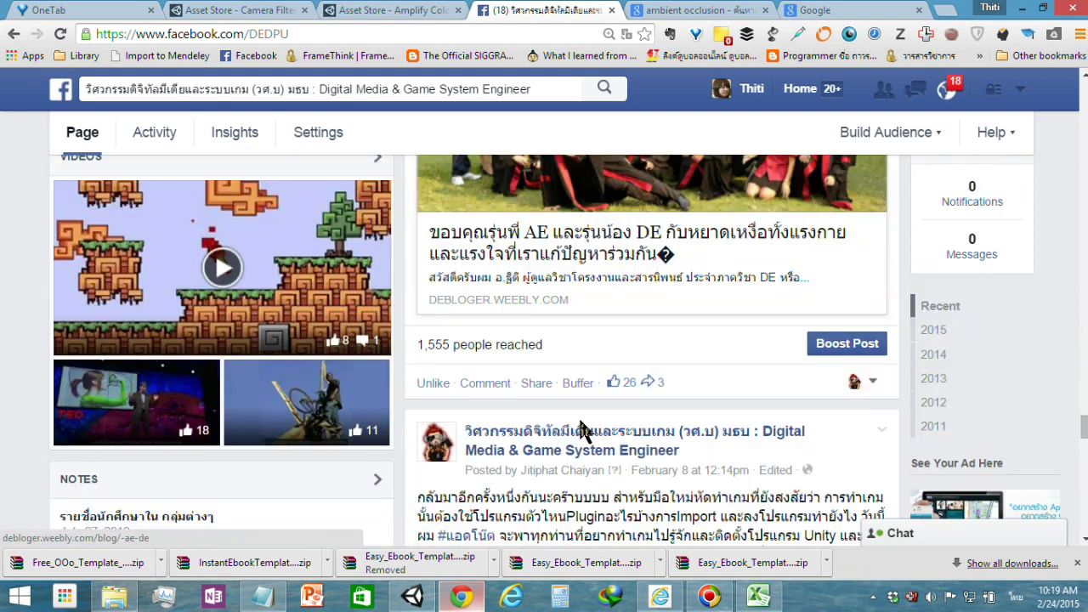
scroll(644, 298, down, 5)
scroll(587, 280, down, 2)
scroll(627, 297, down, 4)
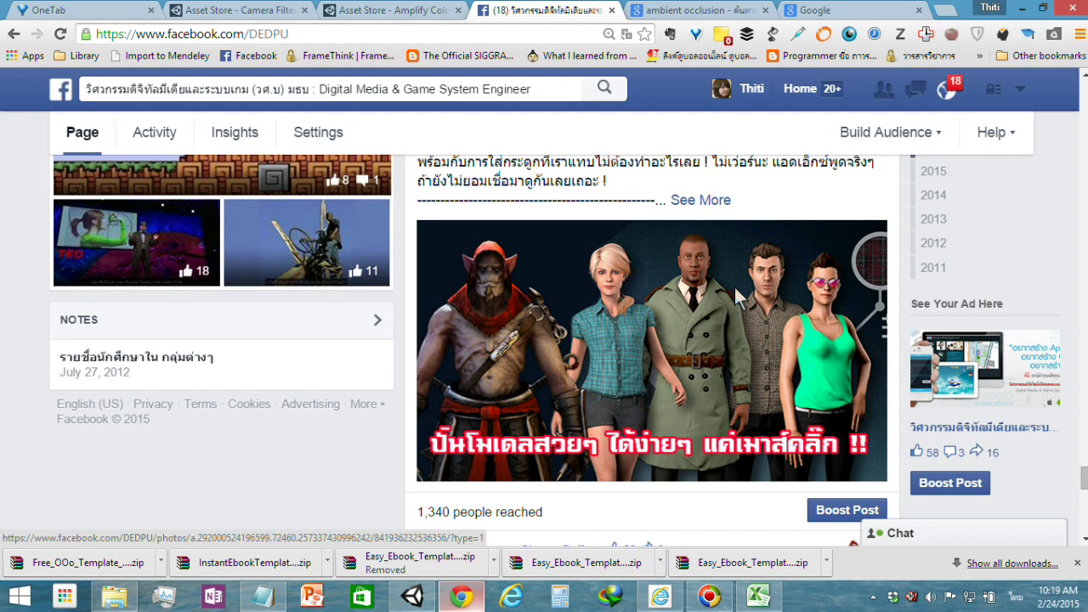
scroll(734, 289, up, 2)
scroll(731, 287, up, 5)
scroll(730, 286, up, 5)
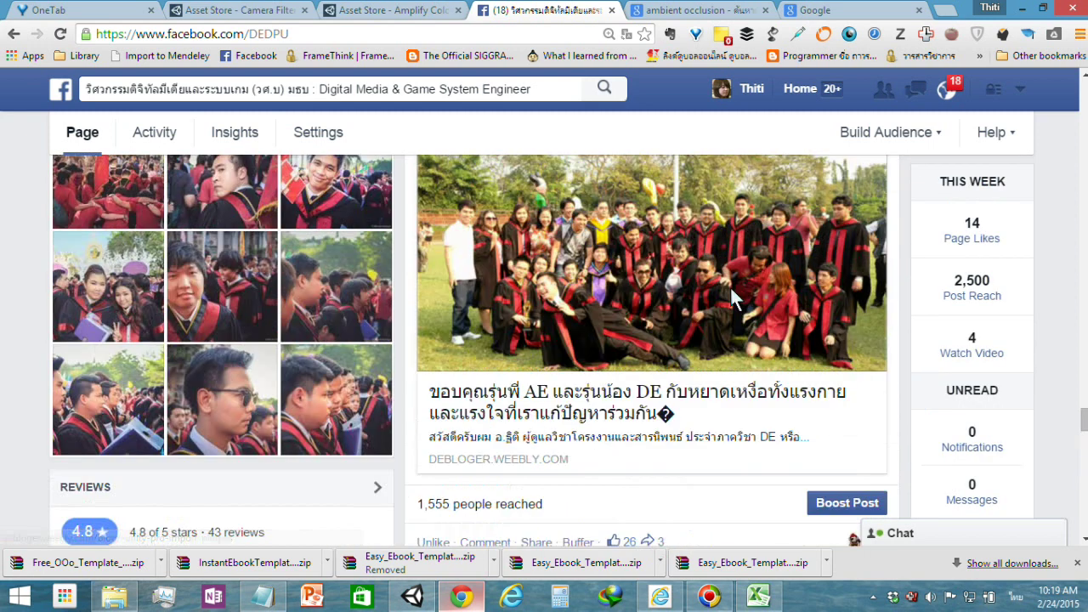
scroll(728, 288, up, 5)
scroll(728, 284, up, 5)
scroll(731, 279, up, 5)
scroll(723, 274, up, 5)
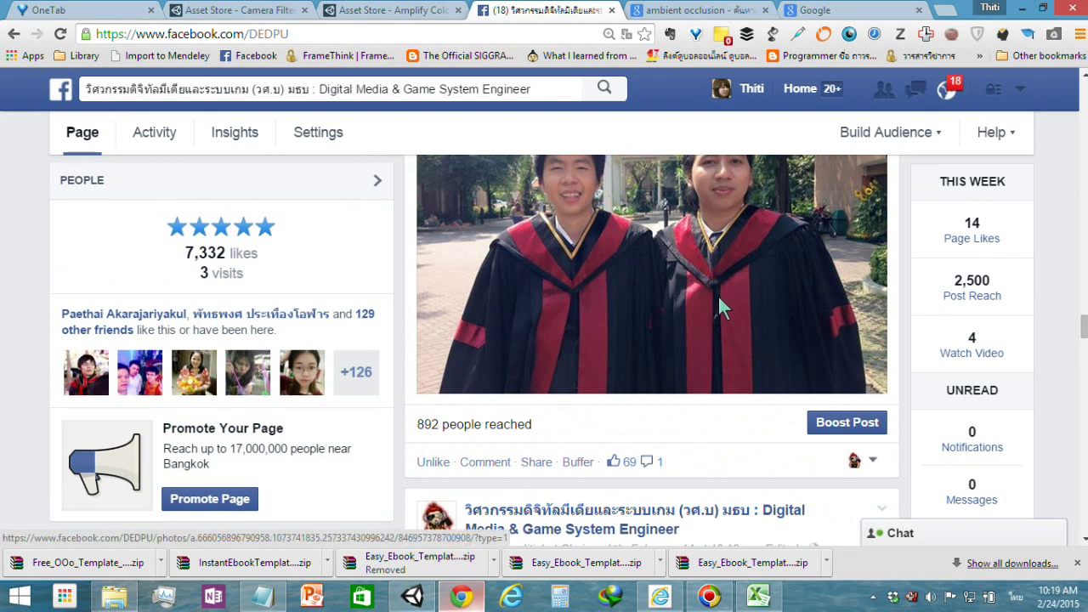
scroll(716, 302, down, 5)
scroll(697, 289, down, 2)
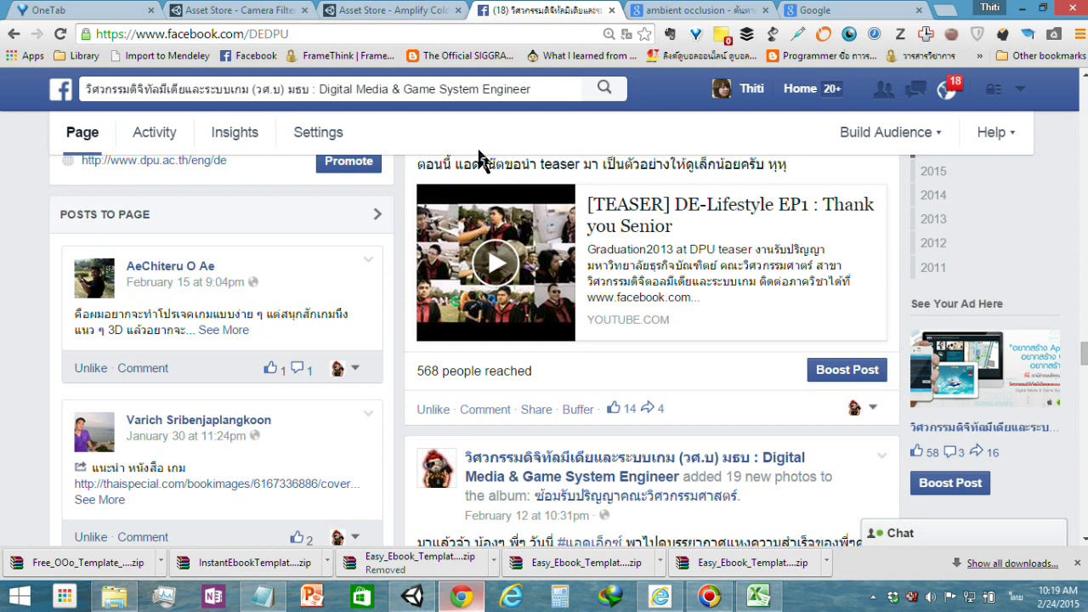
Search Facebook for 'you' and open the YouLike (คลิปเด็ด) page.
click(344, 90)
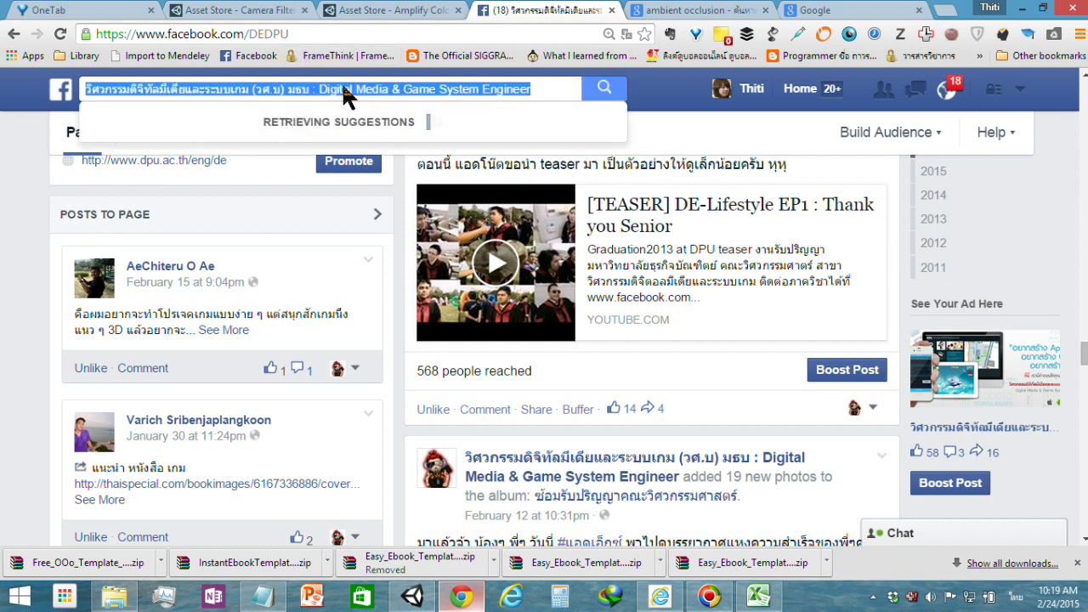
text(น)
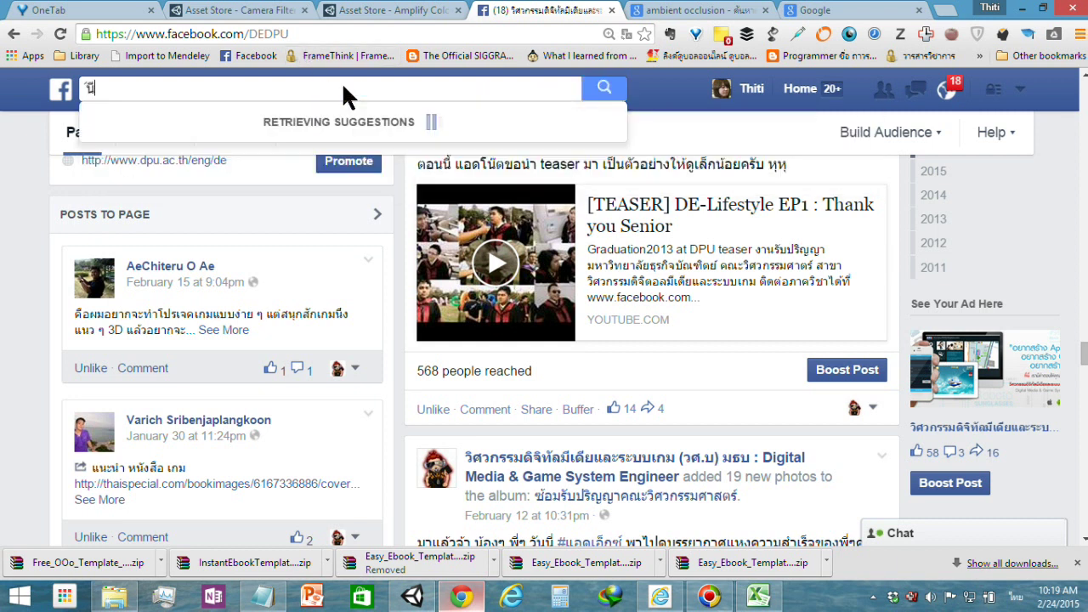
key(BackSpace)
key(grave)
text(you)
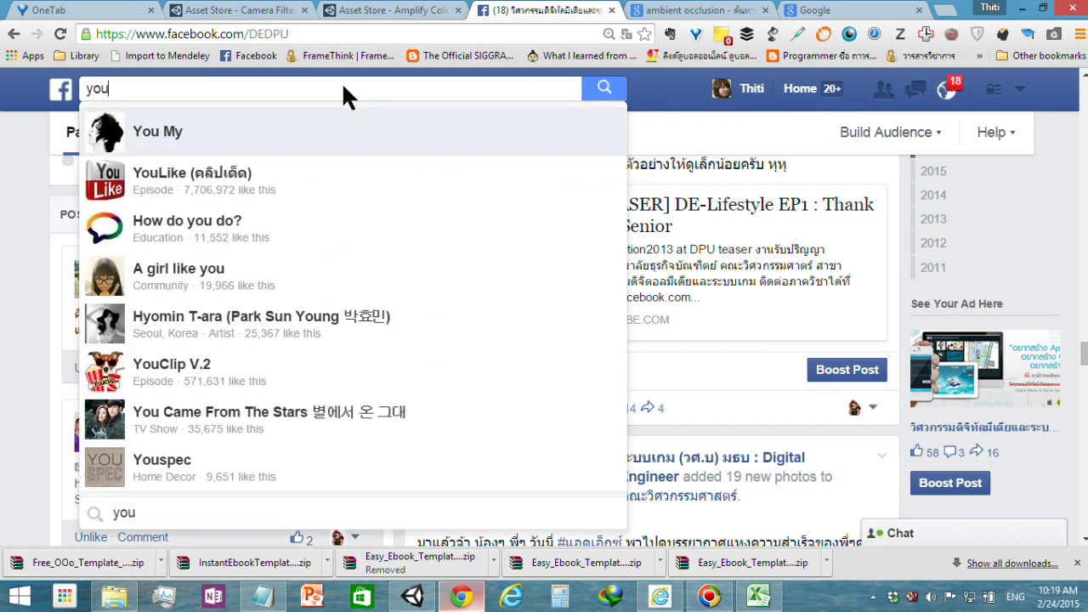
click(322, 169)
click(320, 169)
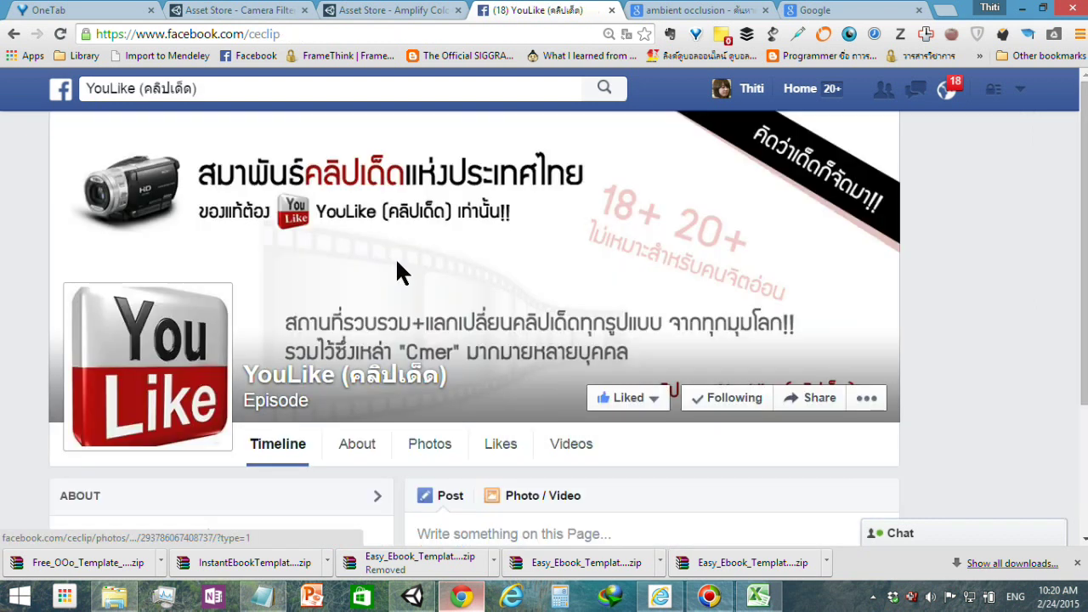
Scroll down the YouLike feed until the cat video post with 32,954 views appears.
scroll(395, 257, down, 1)
scroll(398, 258, down, 2)
scroll(400, 260, down, 2)
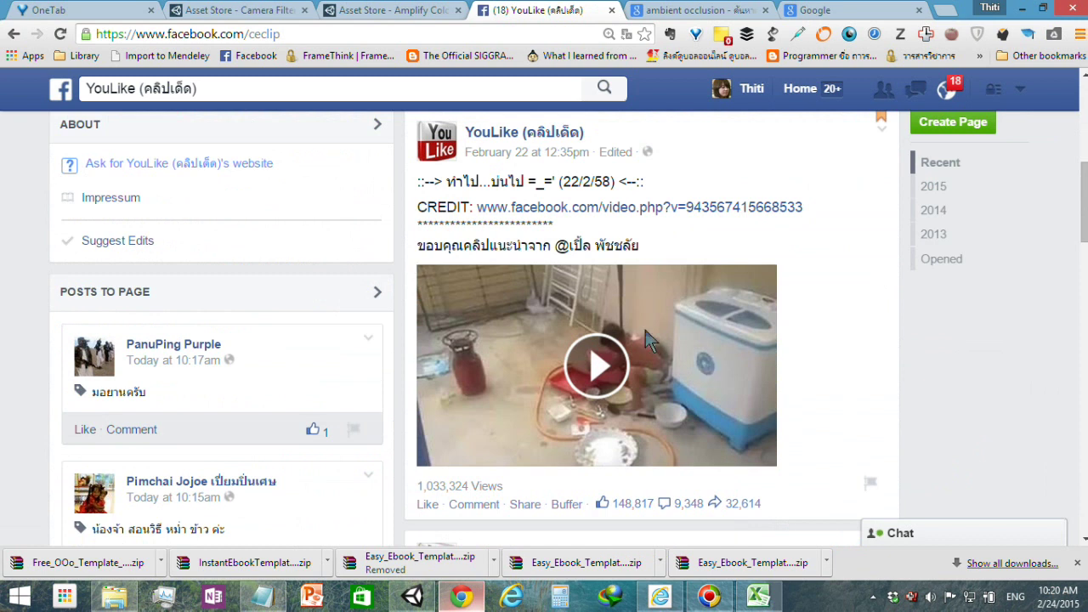
scroll(645, 337, down, 2)
scroll(595, 364, down, 5)
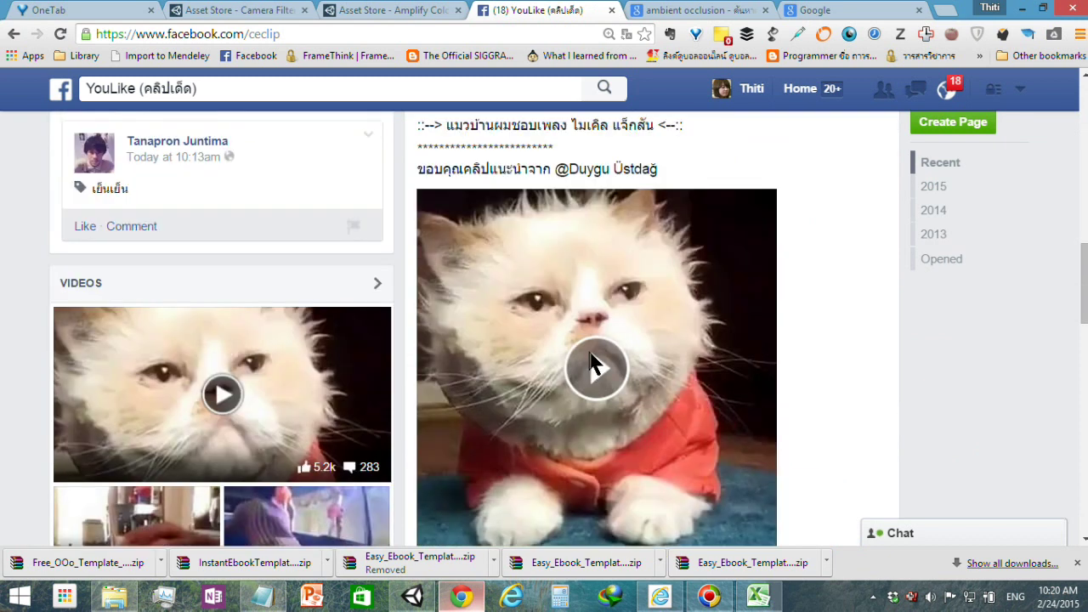
scroll(591, 363, down, 5)
scroll(592, 361, down, 4)
scroll(592, 362, down, 5)
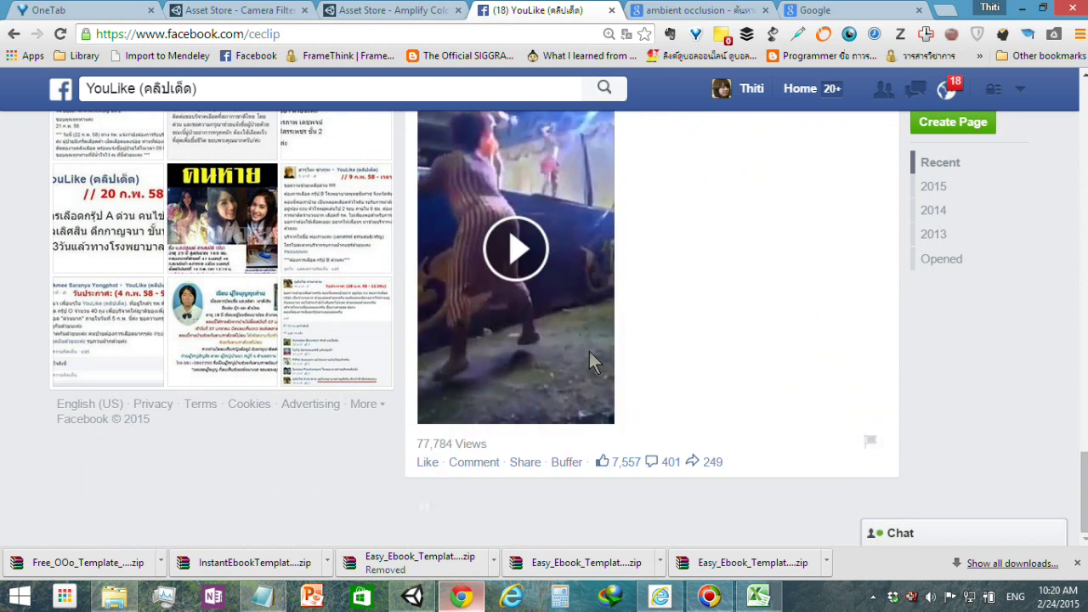
scroll(590, 349, down, 1)
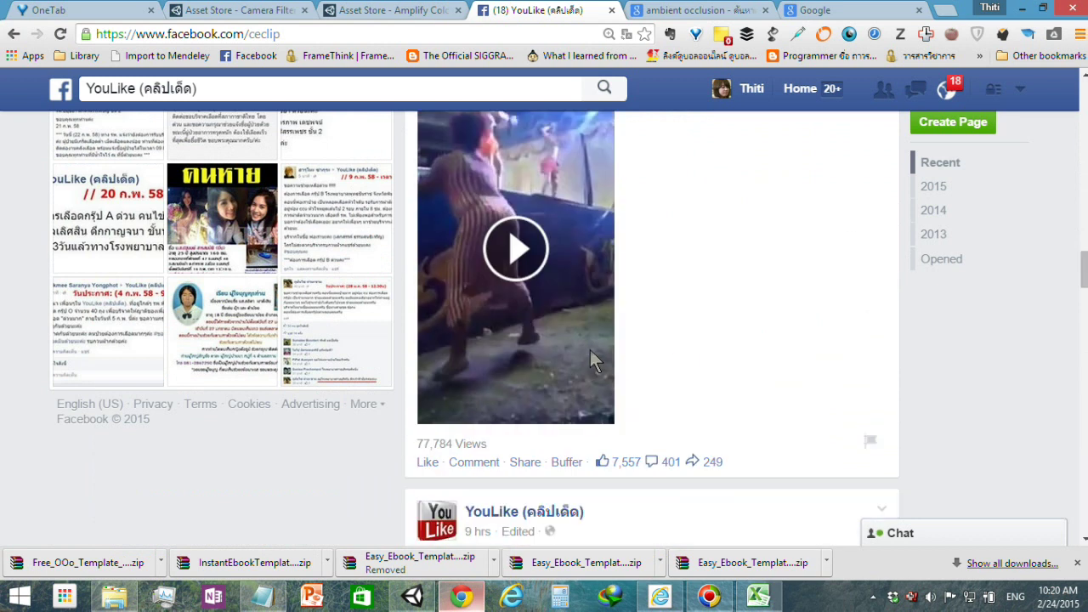
scroll(590, 349, down, 2)
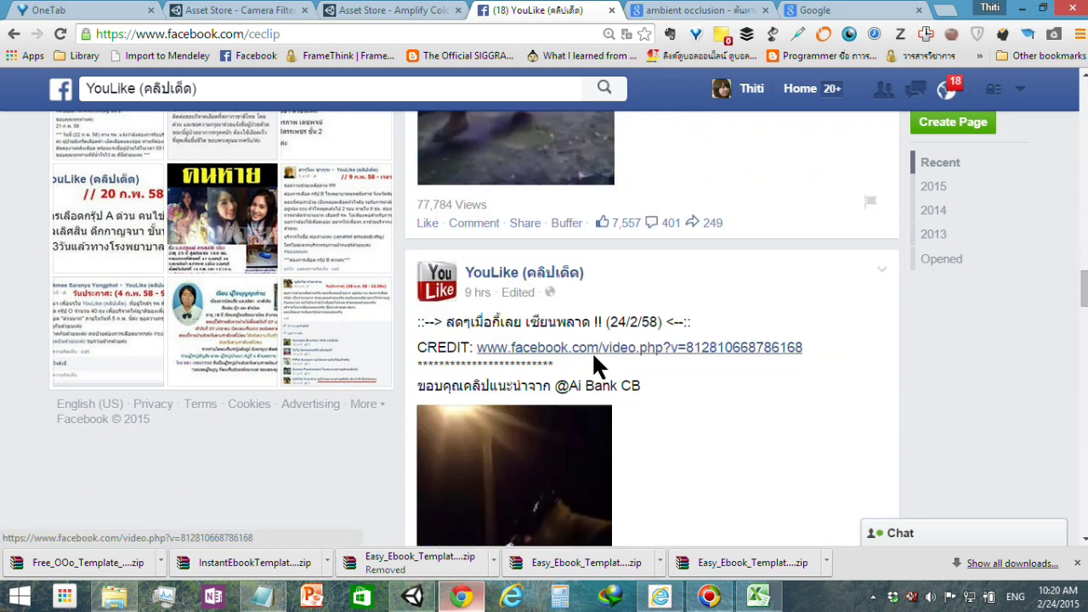
scroll(592, 352, down, 5)
scroll(590, 354, down, 5)
scroll(588, 374, down, 3)
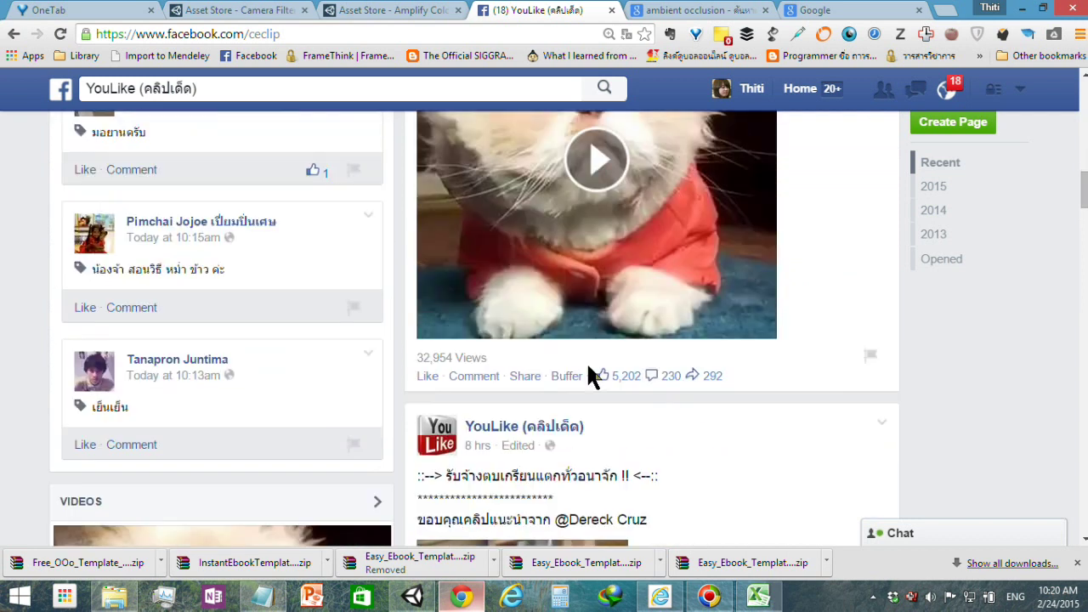
scroll(601, 333, up, 2)
Play the cat video captioned "::--> แมวบ้านผมขอบเพลง ไมเคิล แจ็กสัน <--::" and watch it.
click(599, 331)
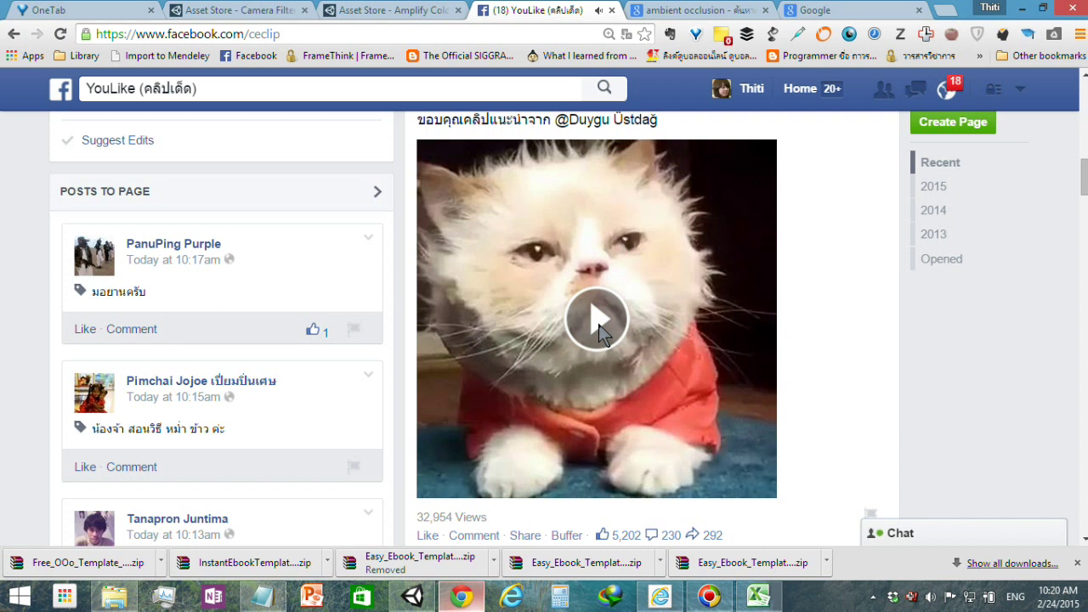
scroll(601, 327, down, 1)
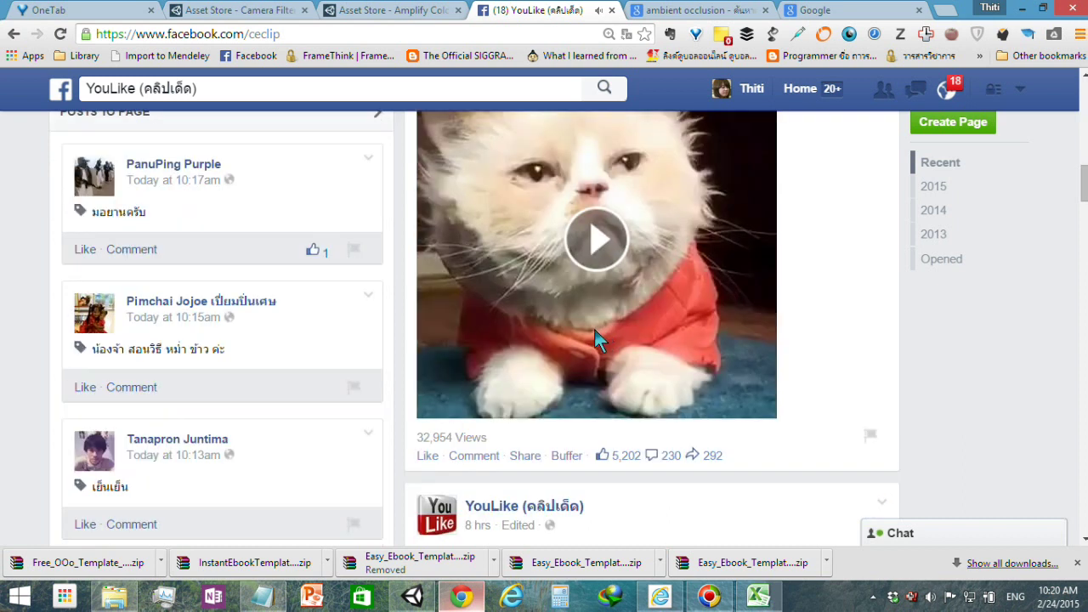
scroll(573, 374, down, 1)
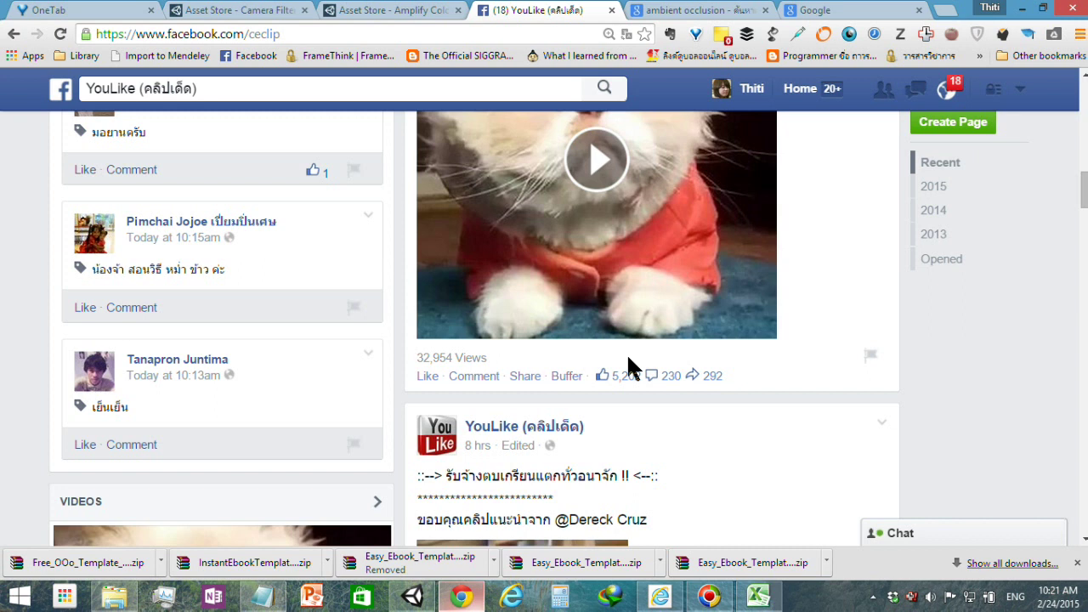
scroll(601, 188, up, 2)
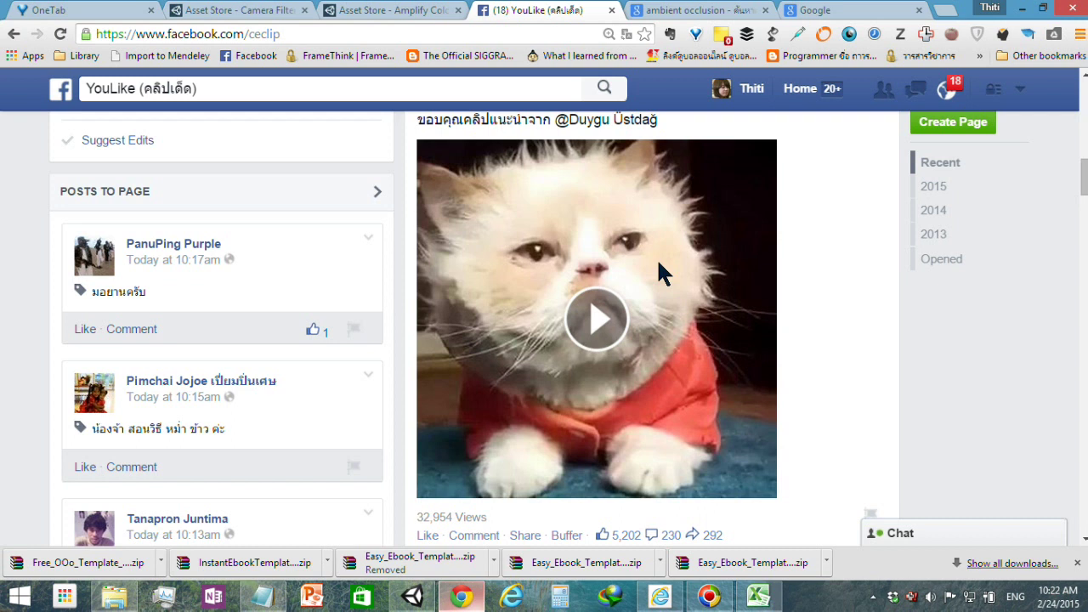
scroll(601, 274, up, 2)
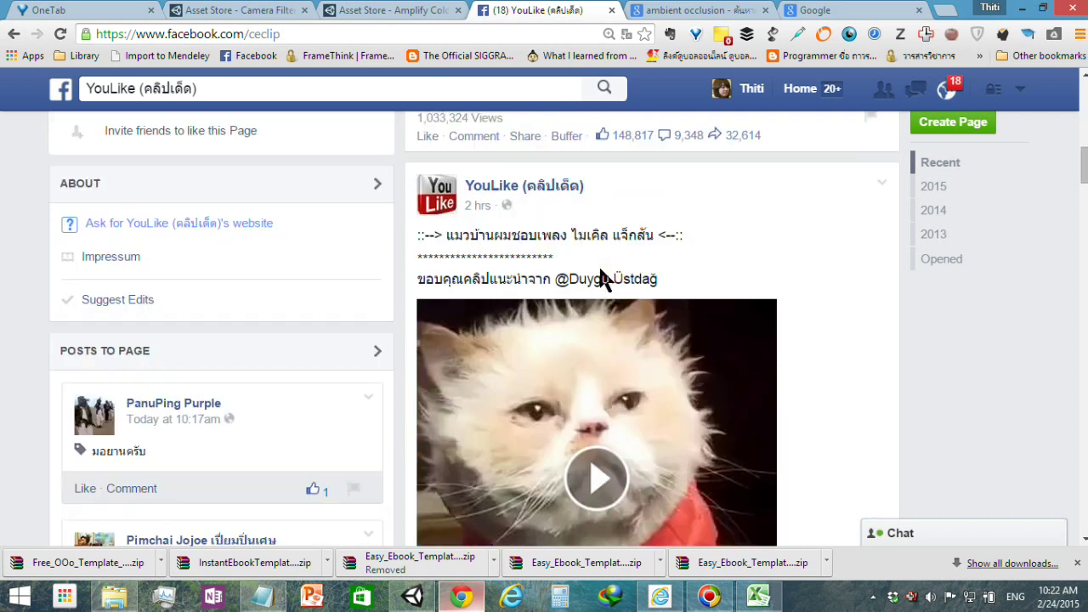
scroll(601, 274, up, 1)
scroll(601, 274, up, 1)
scroll(601, 272, down, 3)
scroll(601, 268, up, 2)
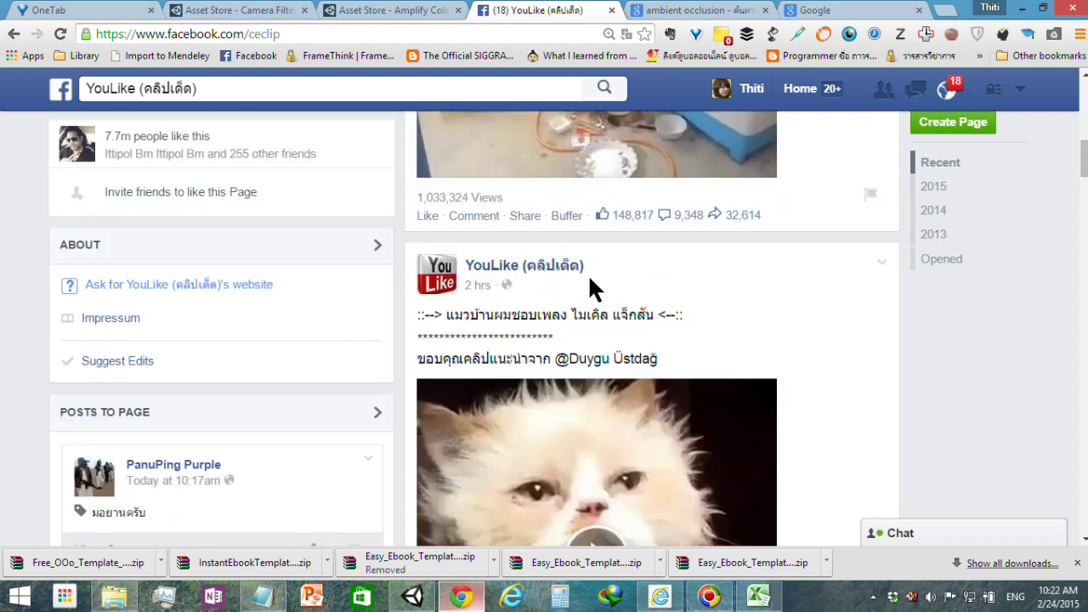
scroll(601, 344, down, 3)
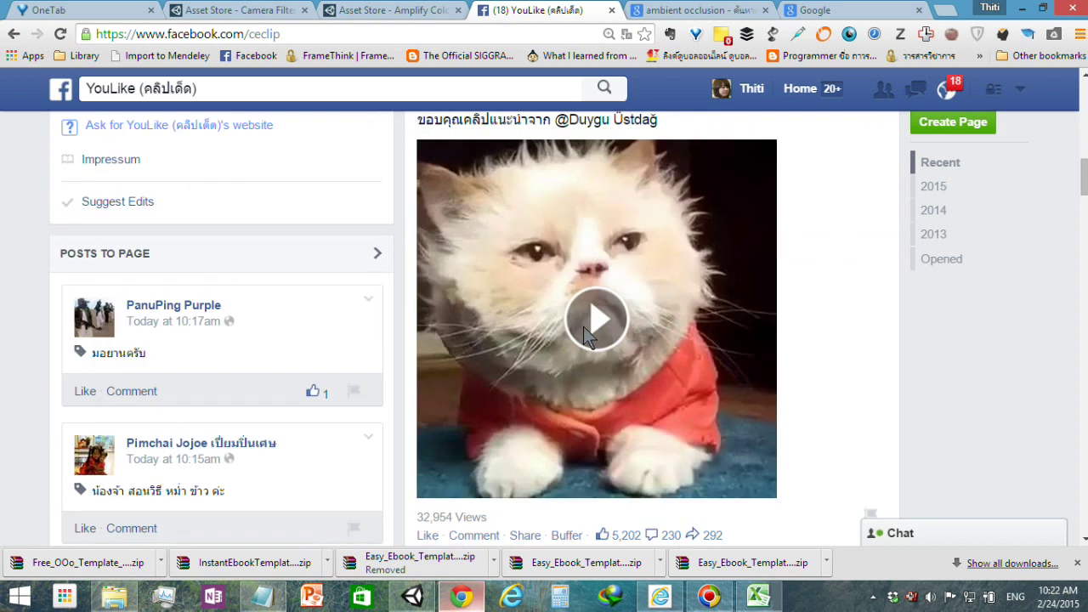
scroll(586, 336, up, 3)
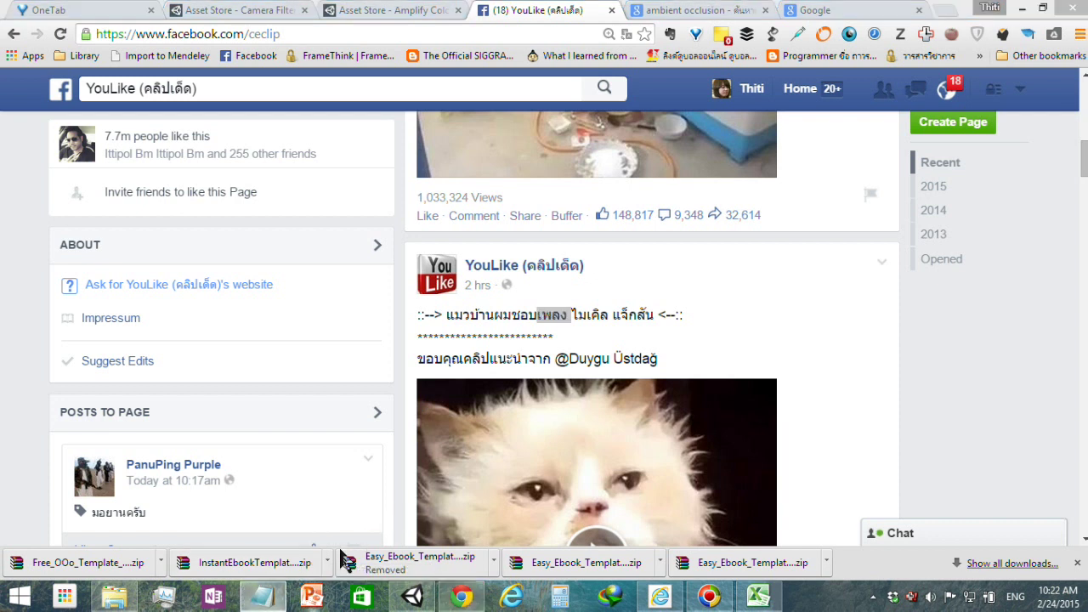
Back in Notepad, start the fourth note: 'โพสเป็นวิดีโอลง youtube แบบ'.
click(1021, 8)
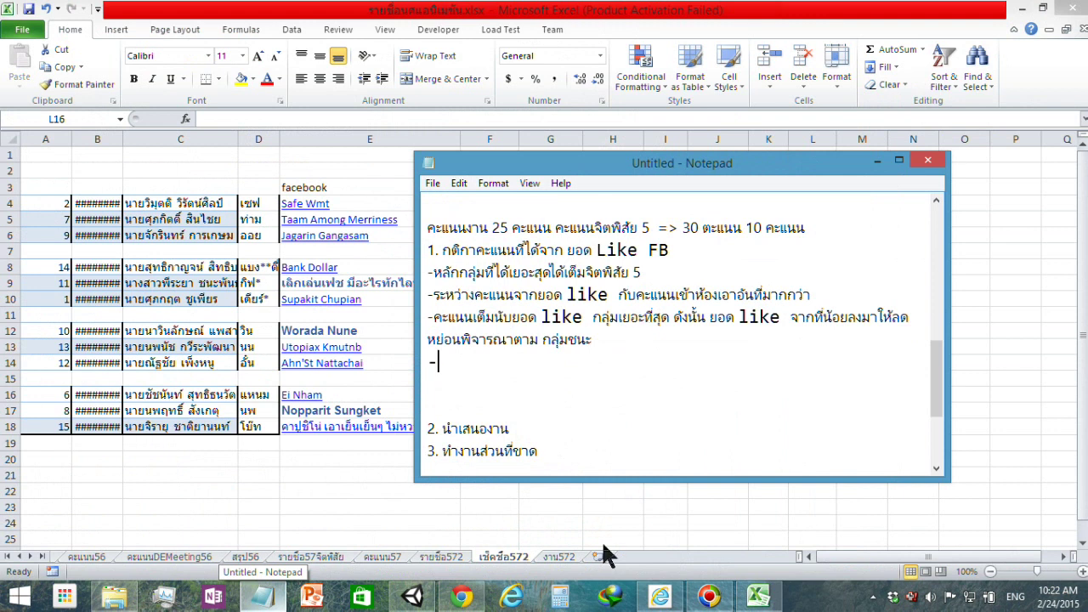
mouse_move(1086, 610)
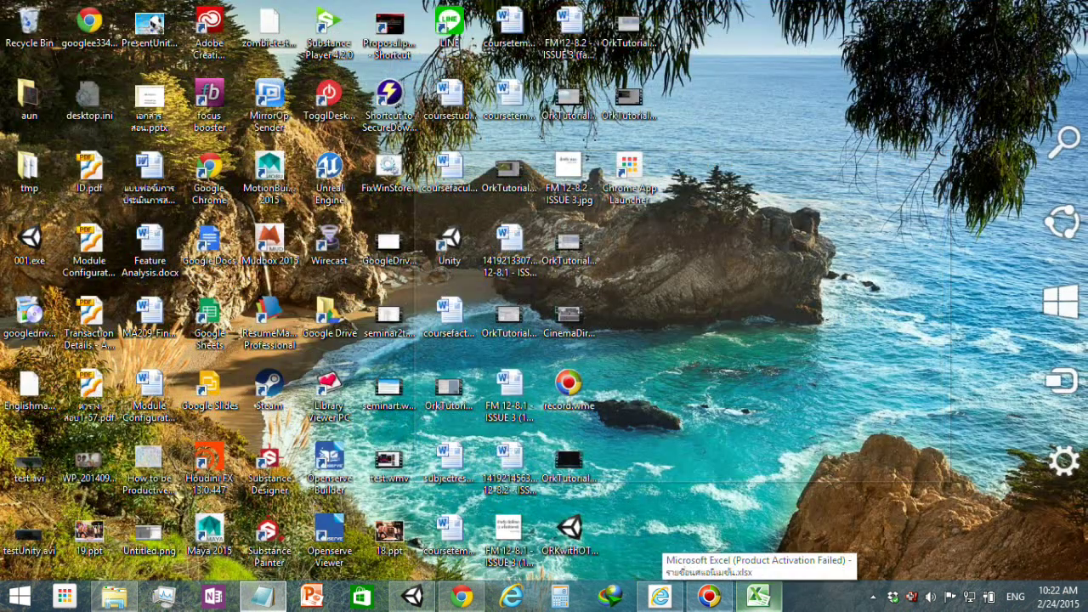
text(F)
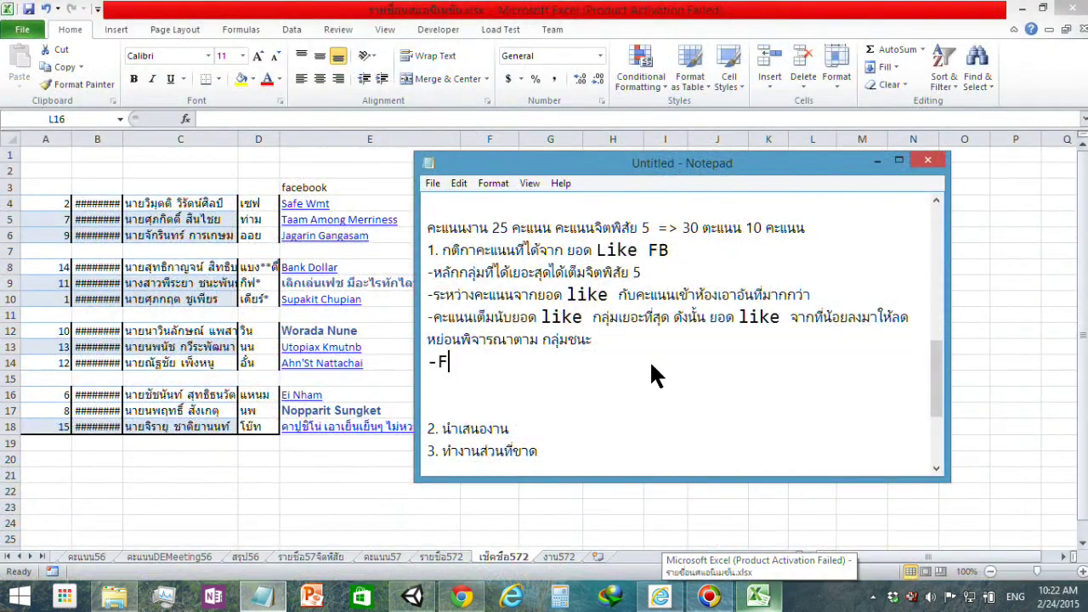
text(r)
key(BackSpace)
key(BackSpace)
key(grave)
text(โพ)
text(สเปิ)
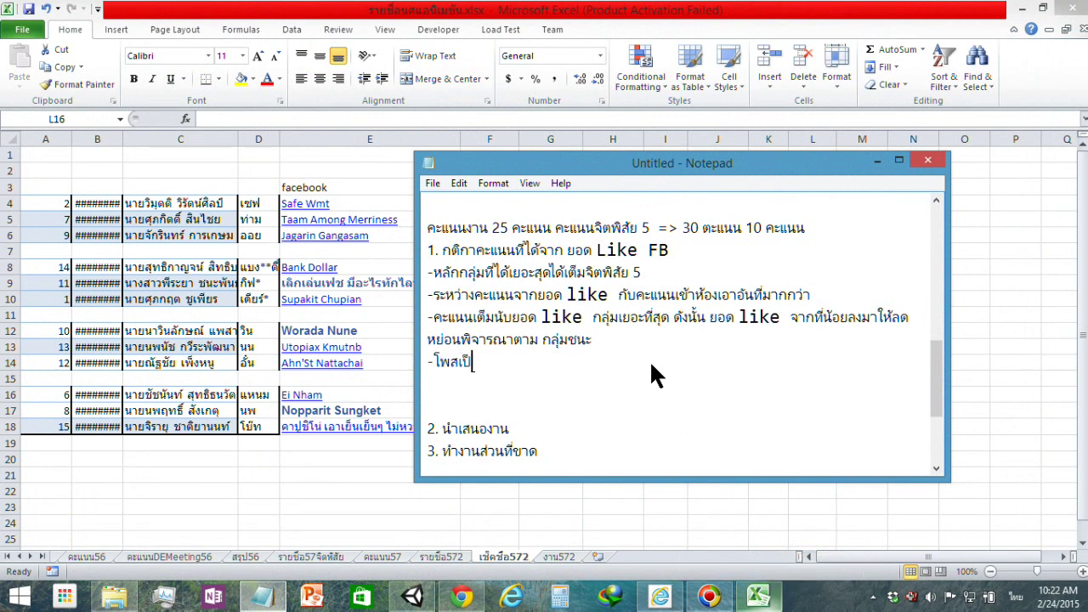
text(นวิดีโอ)
text(ลง)
key(grave)
text( youtub)
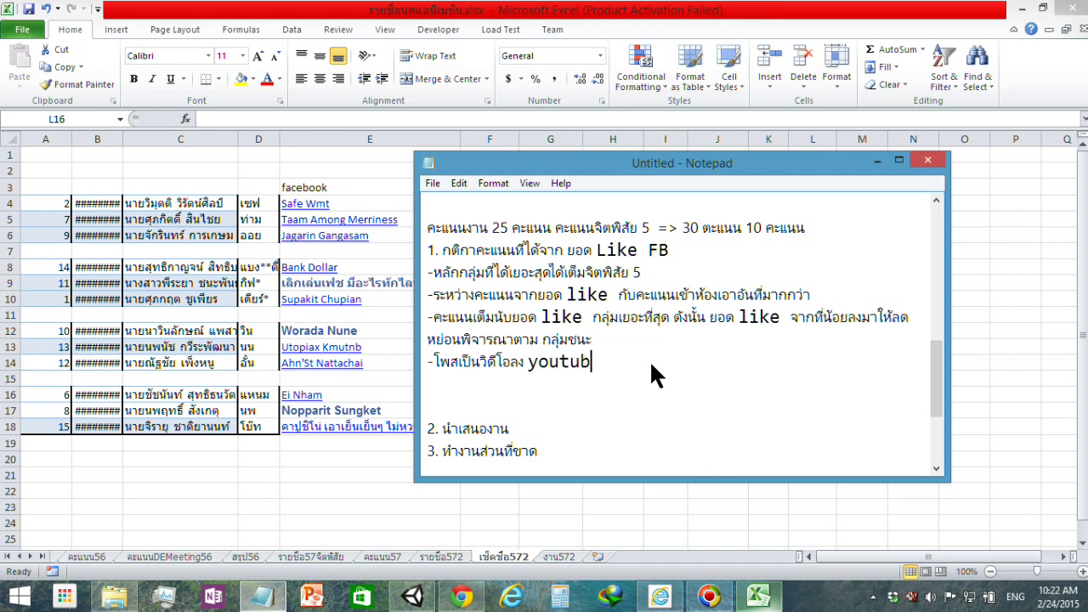
text(e)
key(grave)
text(แบบ)
key(Left)
key(Left)
key(Left)
key(End)
Continue the note with 'HD หรือ FullHD แล้วทางแอดมินจะไป'.
key(grave)
key(grave)
text(รือ)
key(grave)
text(F)
text(ull)
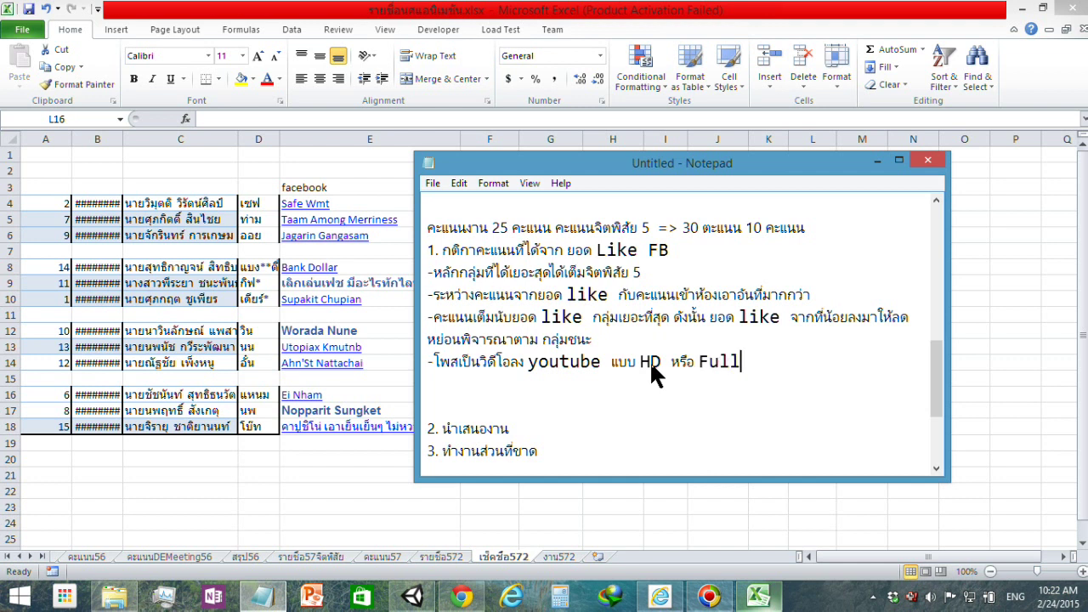
text(HD)
text( c])
key(BackSpace)
key(BackSpace)
key(grave)
text(แล้วทางแอดม)
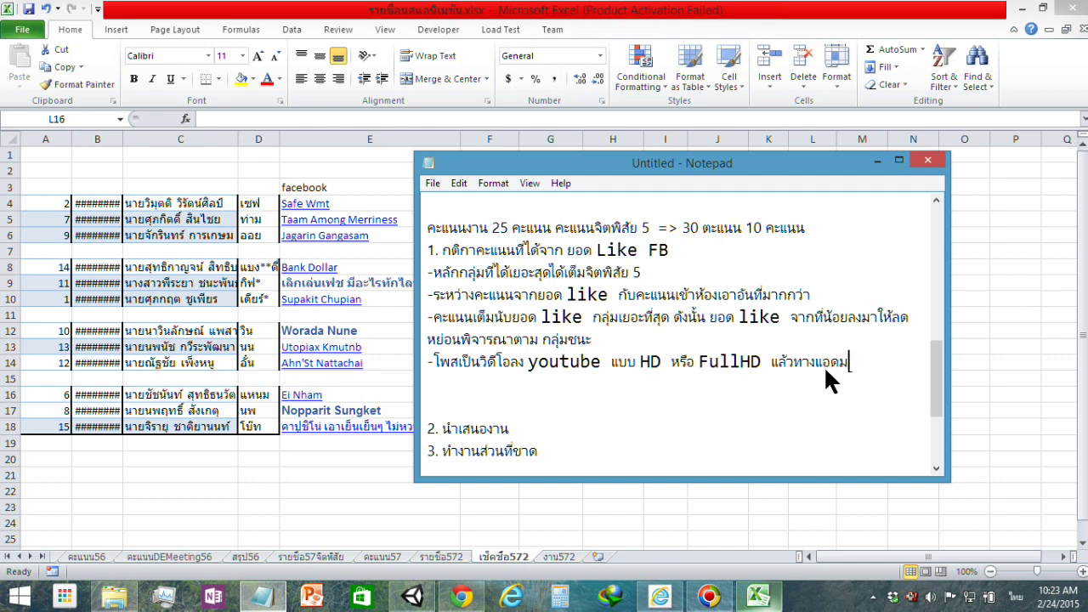
text(ินจะไป)
Finish the note with 'download ไฟล์เราเพื่อโพสลง youtube ต่อ'.
key(grave)
text(downl)
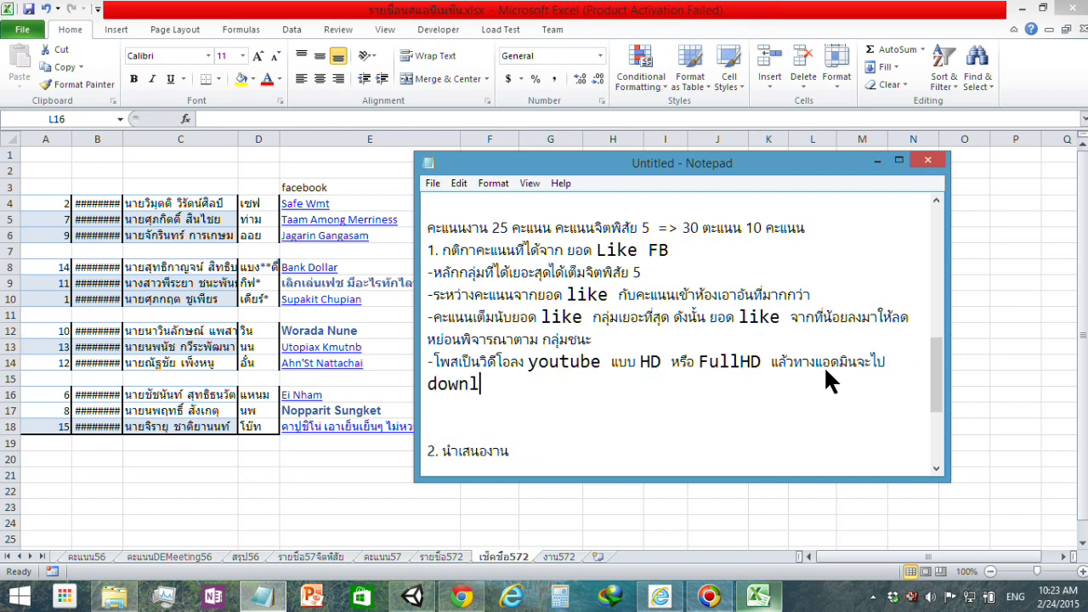
text(oad)
key(grave)
key(grave)
text(wall)
key(BackSpace)
key(BackSpace)
key(BackSpace)
key(BackSpace)
key(grave)
text( ไฟล์)
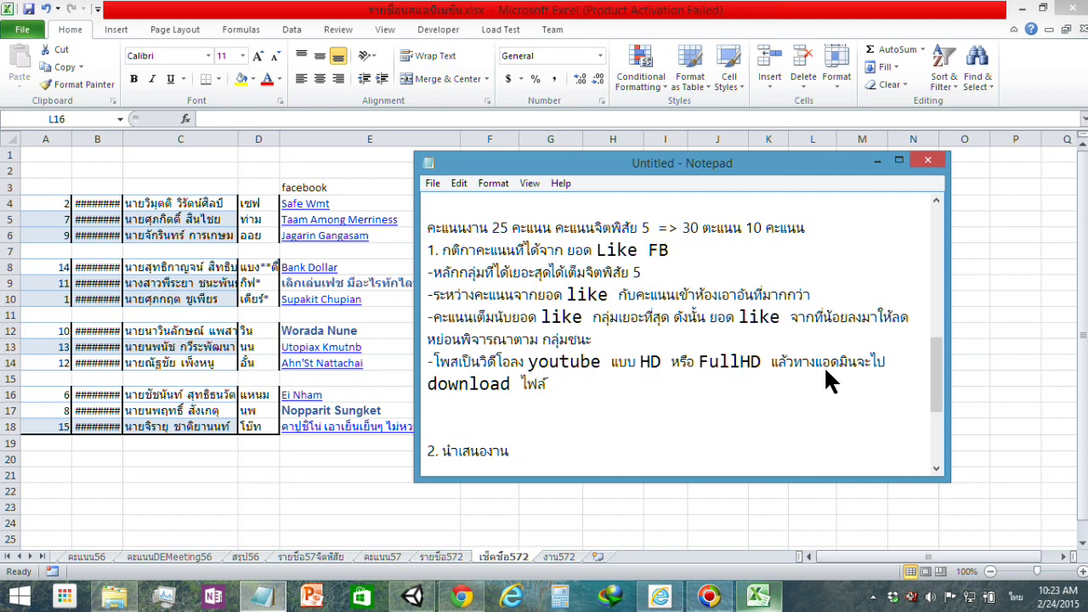
text(เราเพื่อไ)
text(โพสลง)
key(grave)
text( yo)
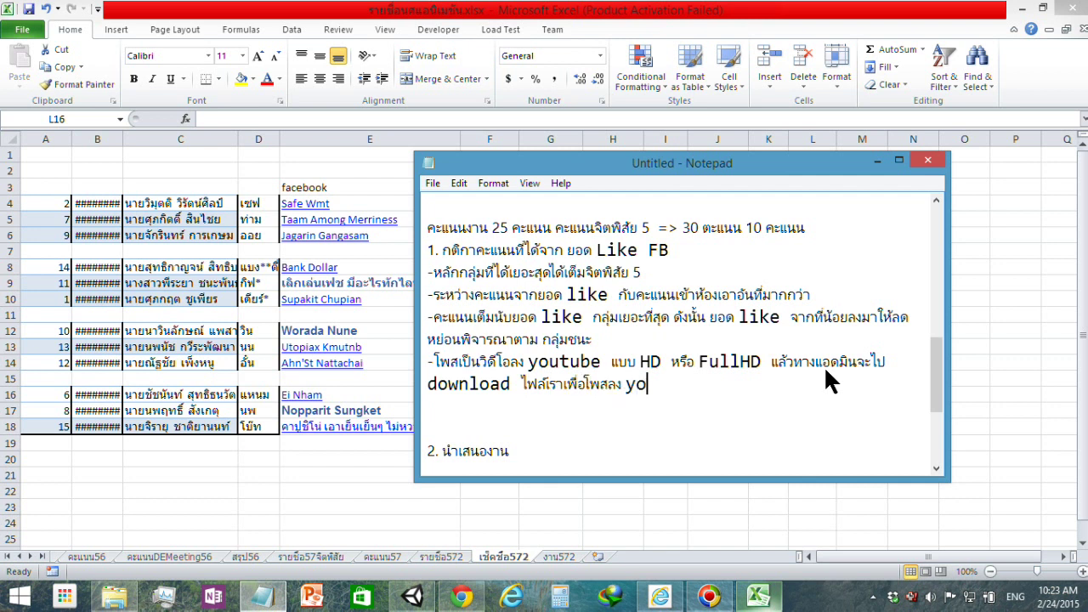
text(utube9jv)
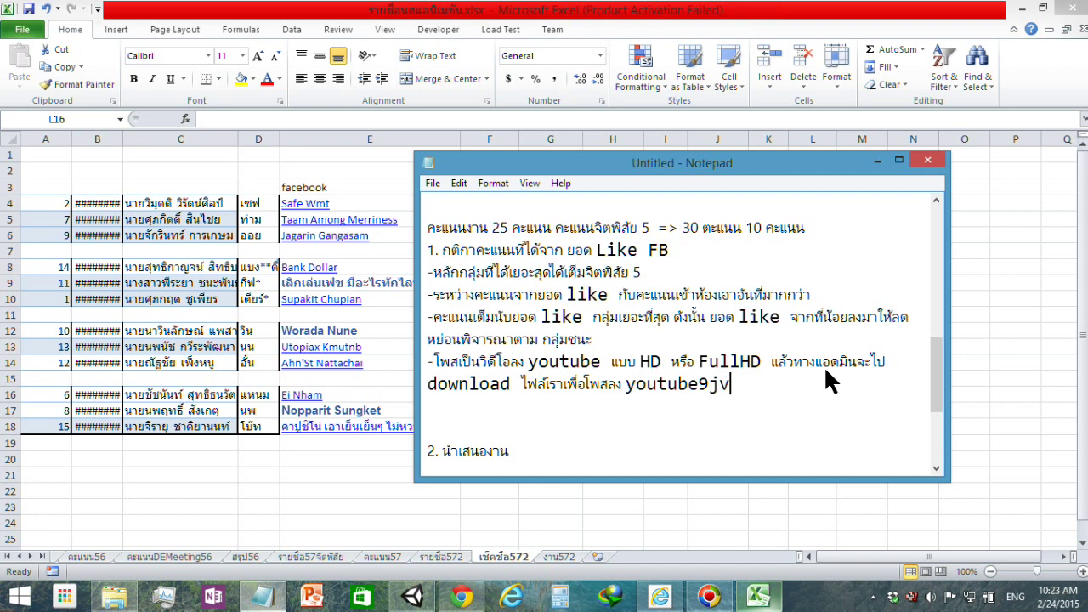
key(BackSpace)
key(BackSpace)
key(BackSpace)
key(grave)
text(ต่อ)
scroll(646, 312, down, 1)
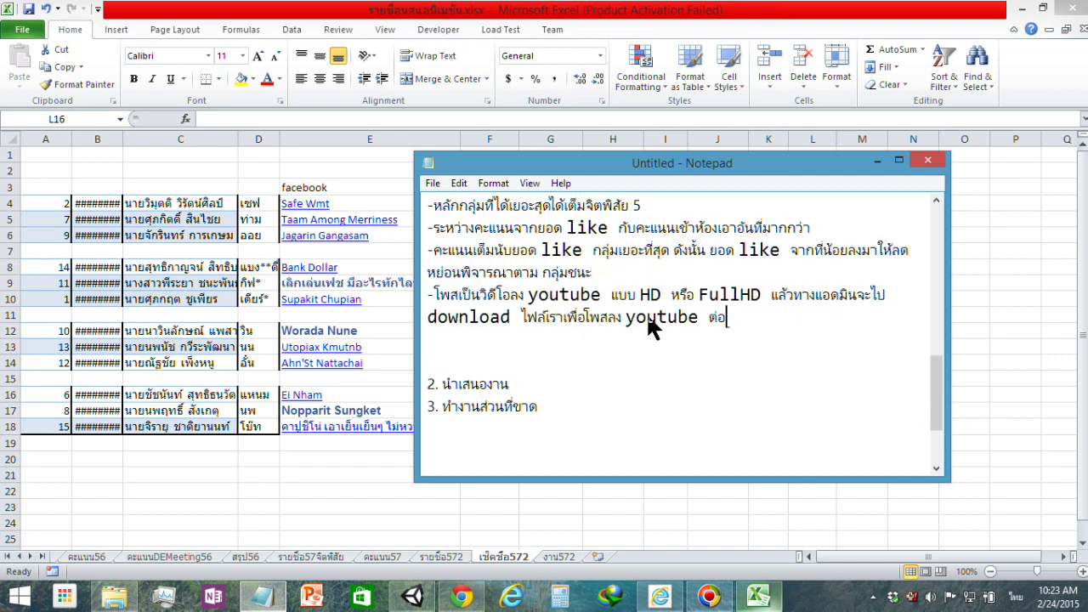
scroll(646, 312, up, 1)
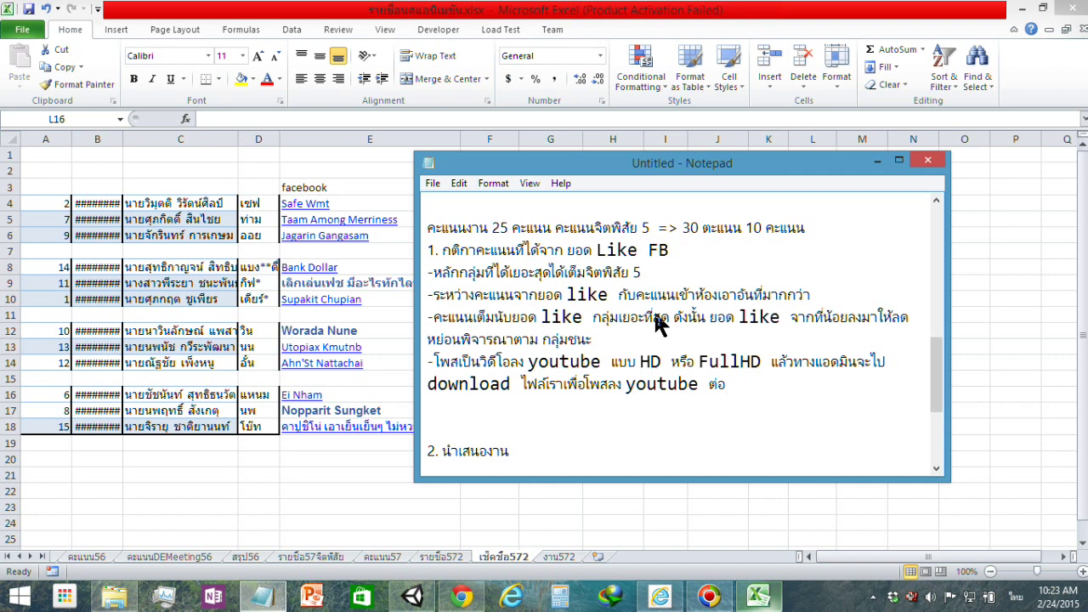
Add a dash note 'ท้ายวิดีโอต้องมี Credit ชื่อพวกเรา และ ชื่อวิชา' on a new line.
key(Return)
text(-)
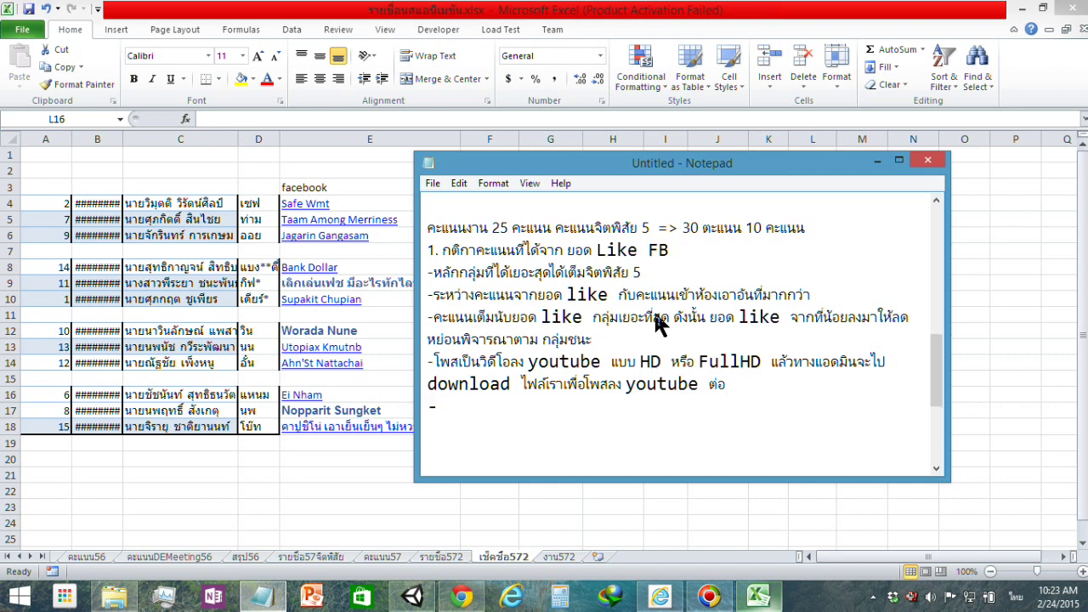
key(grave)
text(C)
text(m)
text(hk)
key(BackSpace)
key(BackSpace)
key(BackSpace)
key(grave)
text(ท้าย)
text(วิดีโอ)
text(ต้องมี)
key(grave)
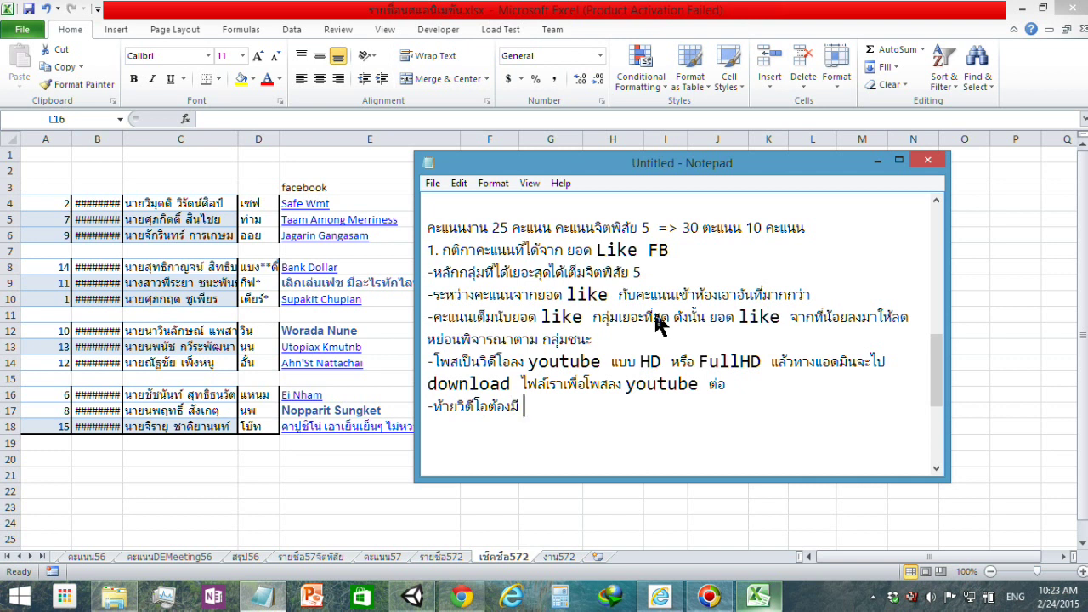
text(Credit)
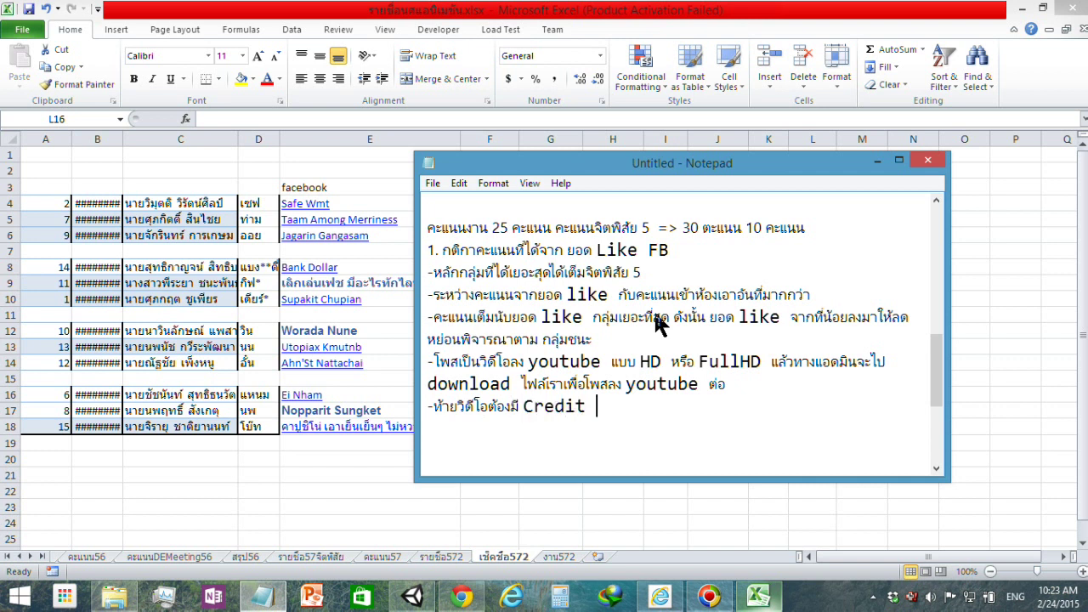
key(grave)
text(ชื่อพว)
text(กเรา และ)
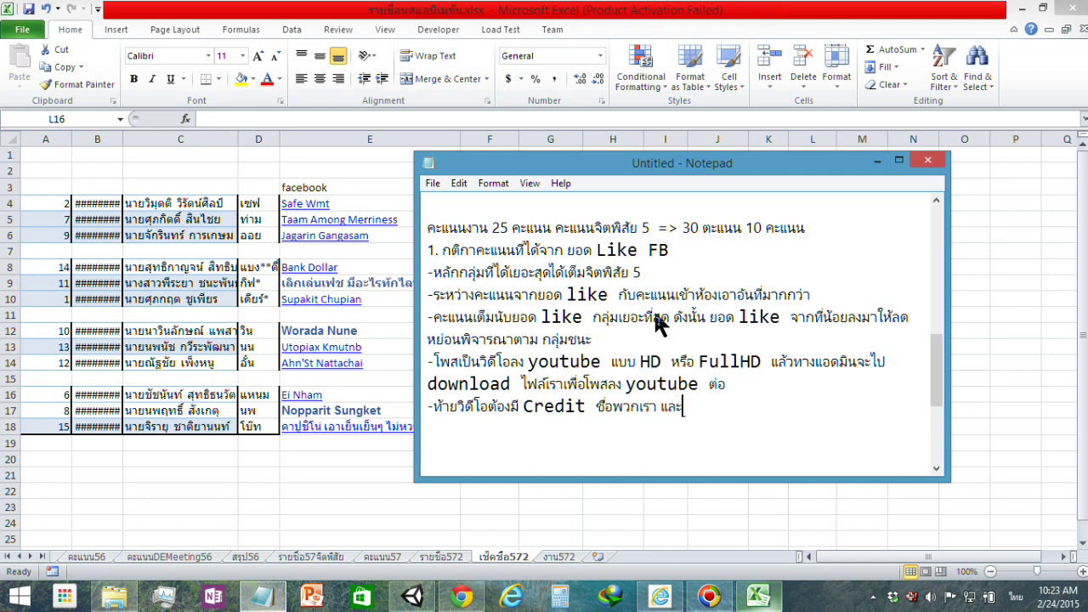
text( ชื่อวิช)
text(า)
Insert '(อีเมล)' right after ชื่อพวกเรา in the Credit note.
key(Left)
key(Left)
key(Left)
key(Left)
key(Left)
key(Left)
key(alt+shift)
text(())
key(Left)
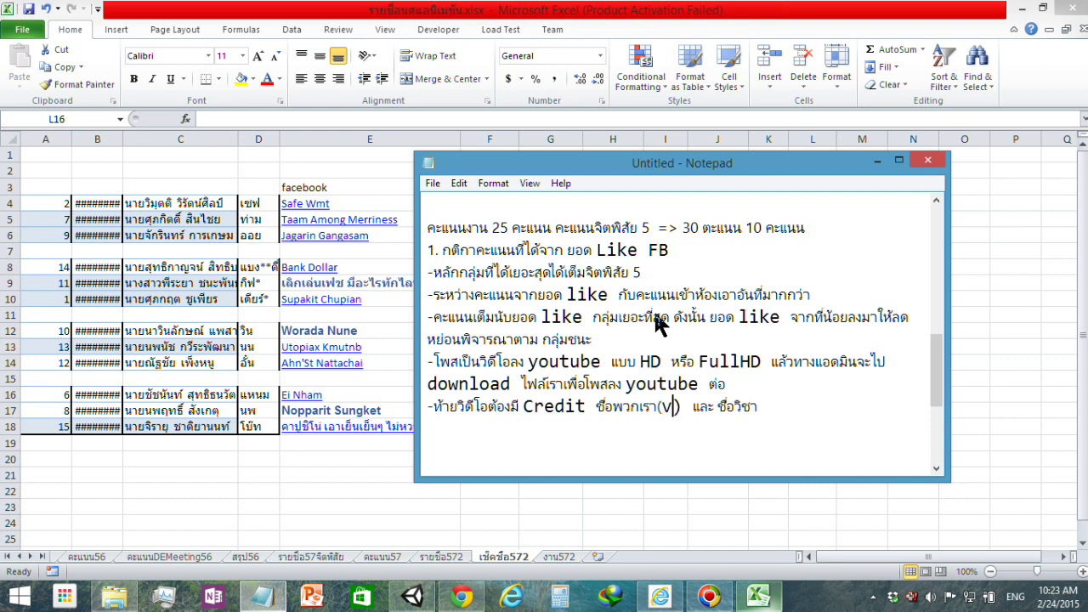
key(alt+shift)
text(อี)
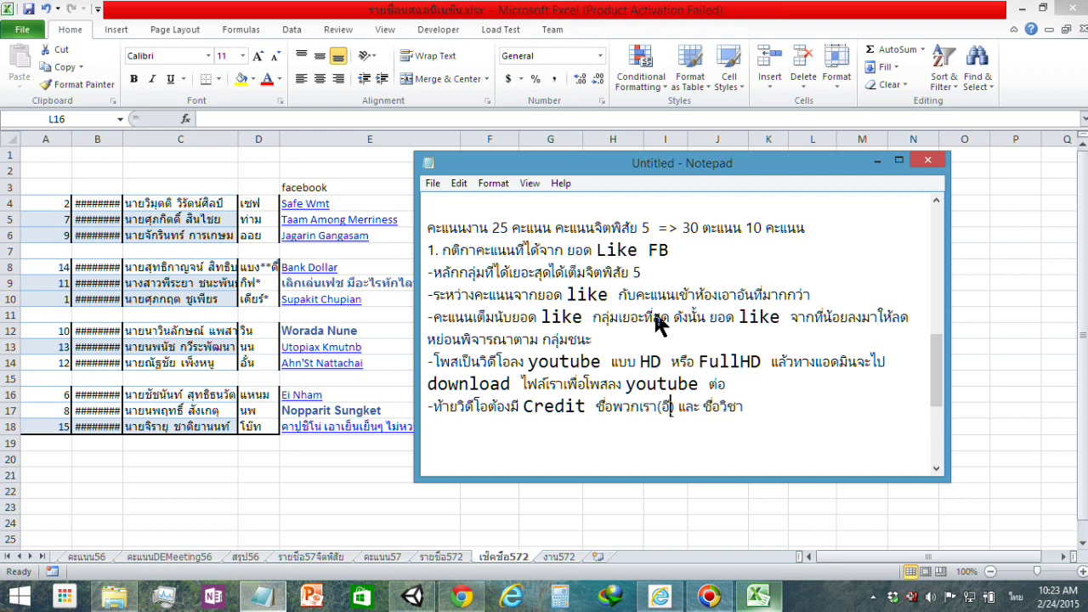
text(เมล)
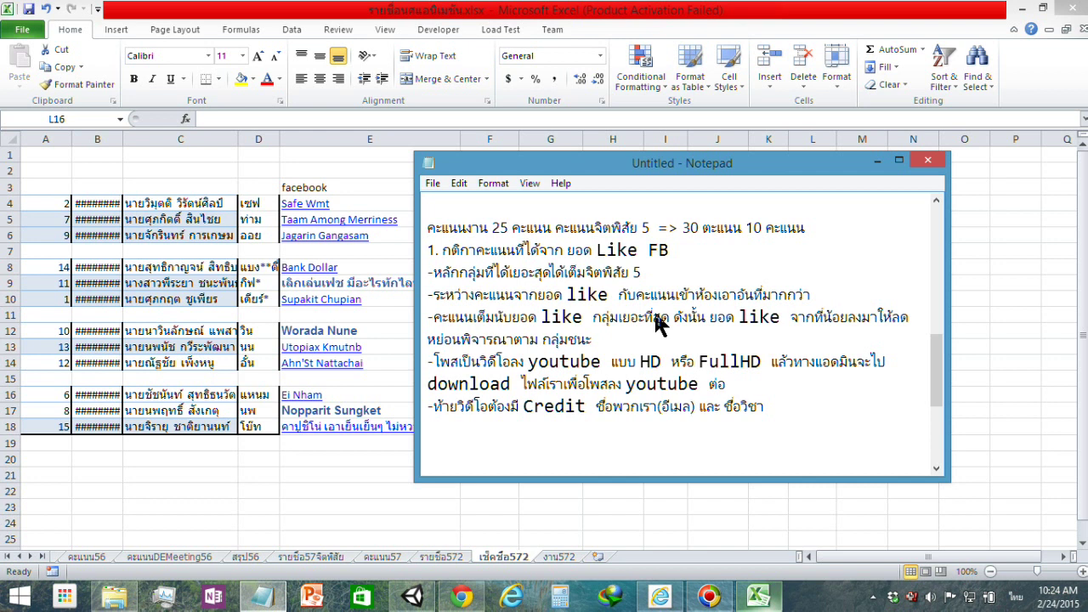
Begin another dash note on a new line below.
click(806, 408)
key(Return)
text(-)
Finish the rule 'ไม่มีการ tag ใดทั้งสิ้น', with 'tag' typed in English.
text(ไม่)
text(มีการ)
key(grave)
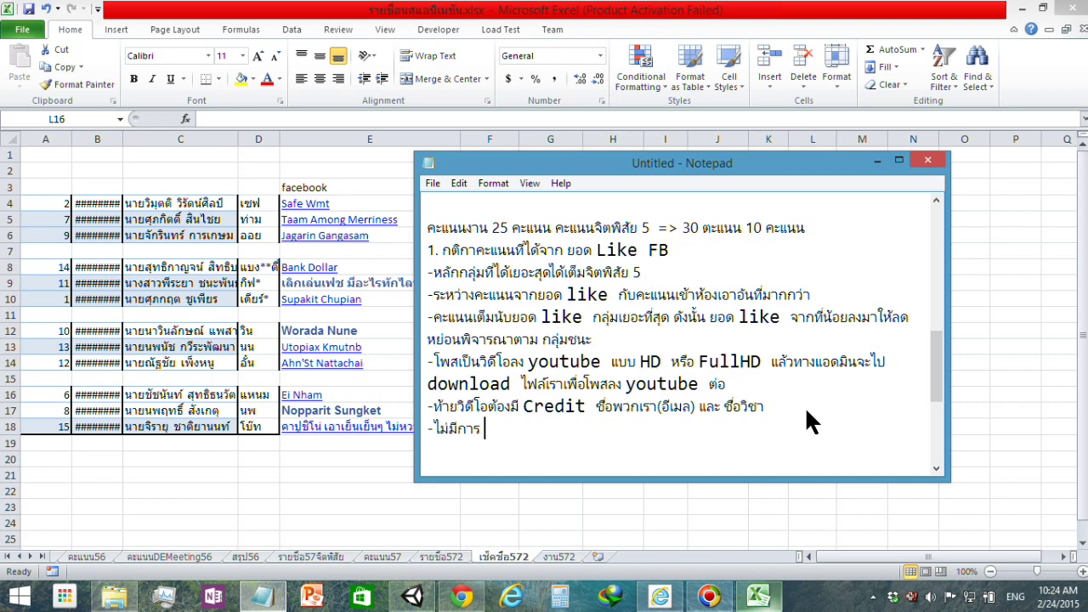
text(tag)
key(grave)
text(ใ)
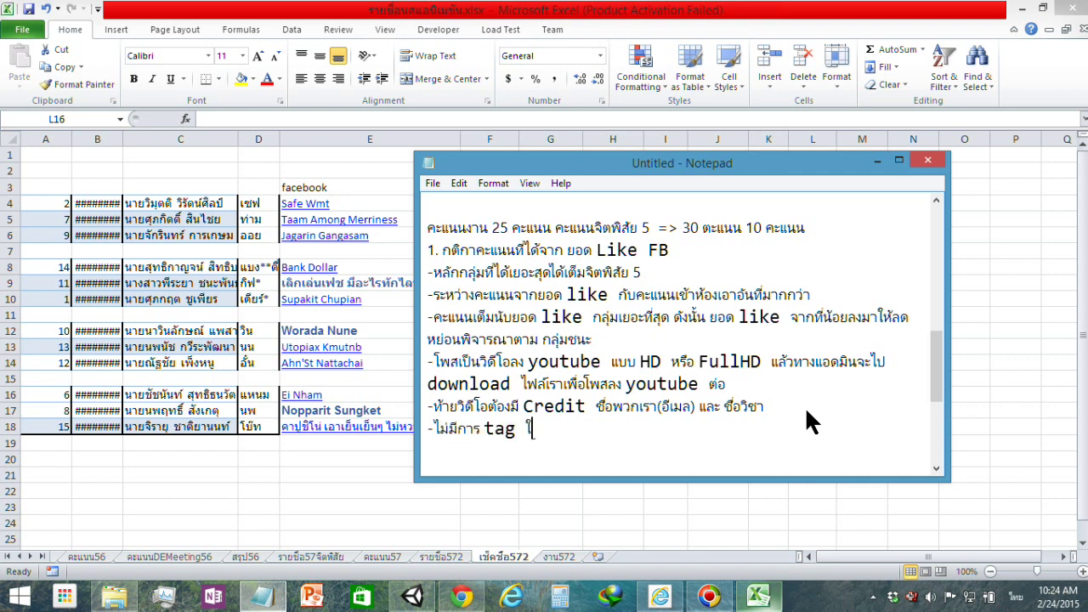
text(ดทั้งส)
text(ิ้น)
key(Return)
Add the rule '-ห้ามแชร์ของตนเอง แต่กด like ตนเองได้' and begin a new '-กติกา' line.
text(-)
text(ห้า)
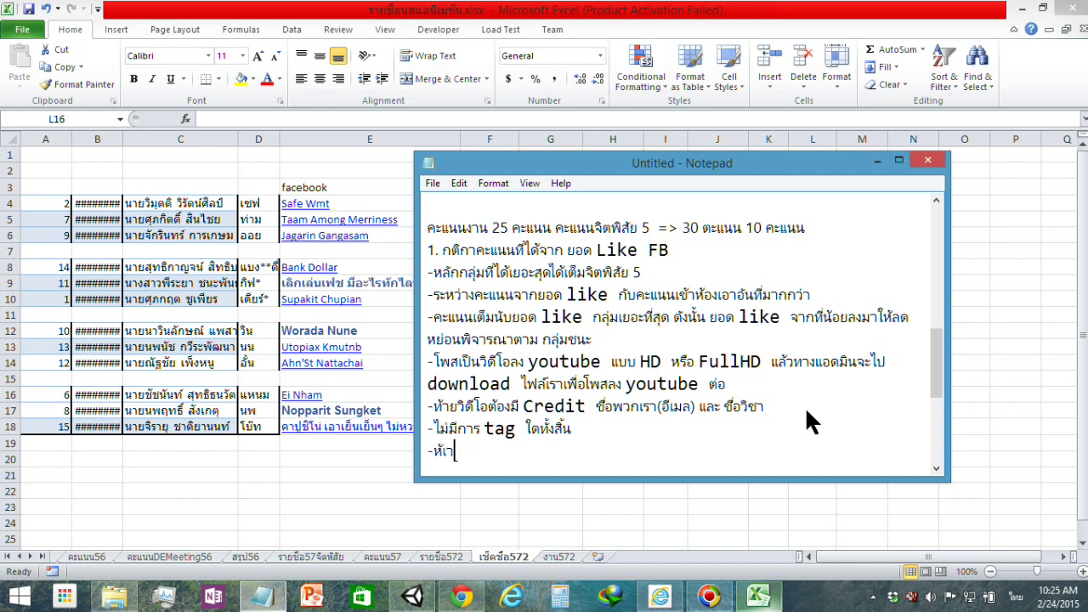
text(มแชร์)
text(ของตนเ)
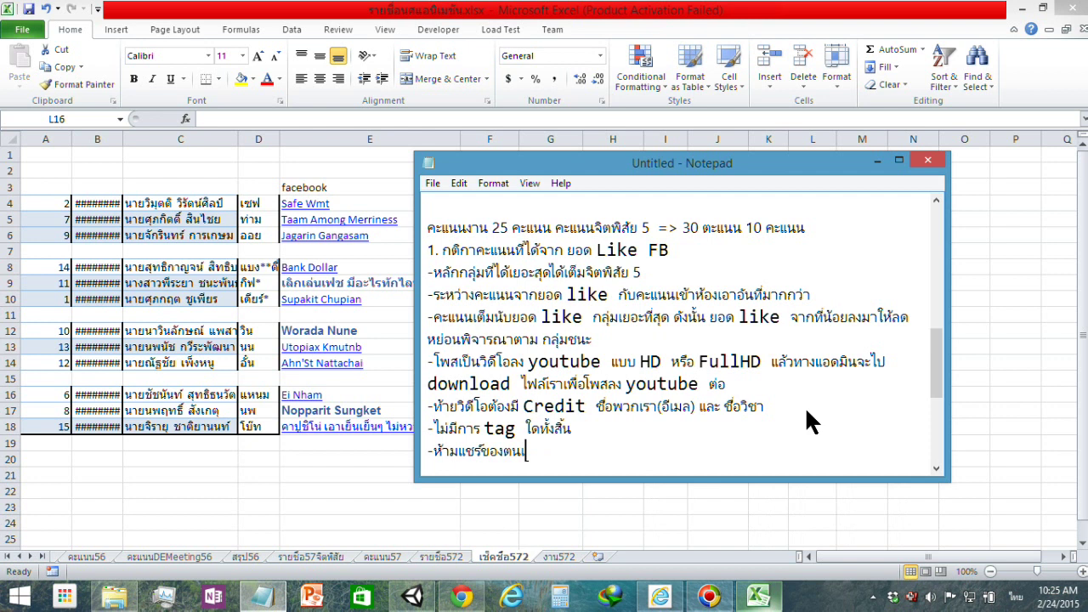
text(อง แต)
text(่กด)
key(grave)
text( like)
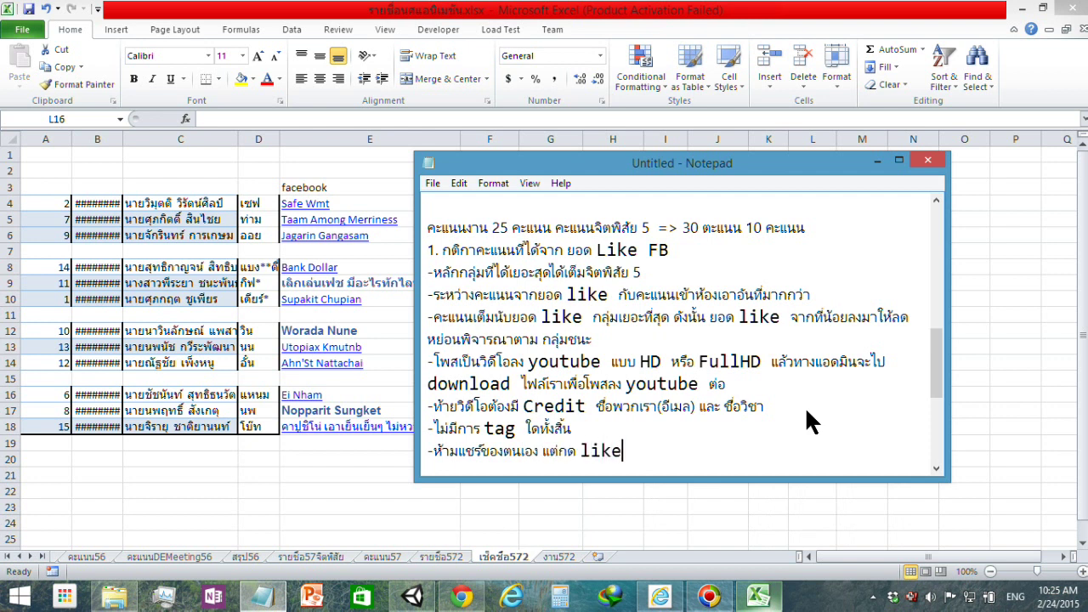
key(grave)
text(ตนเองไ)
text(ด้)
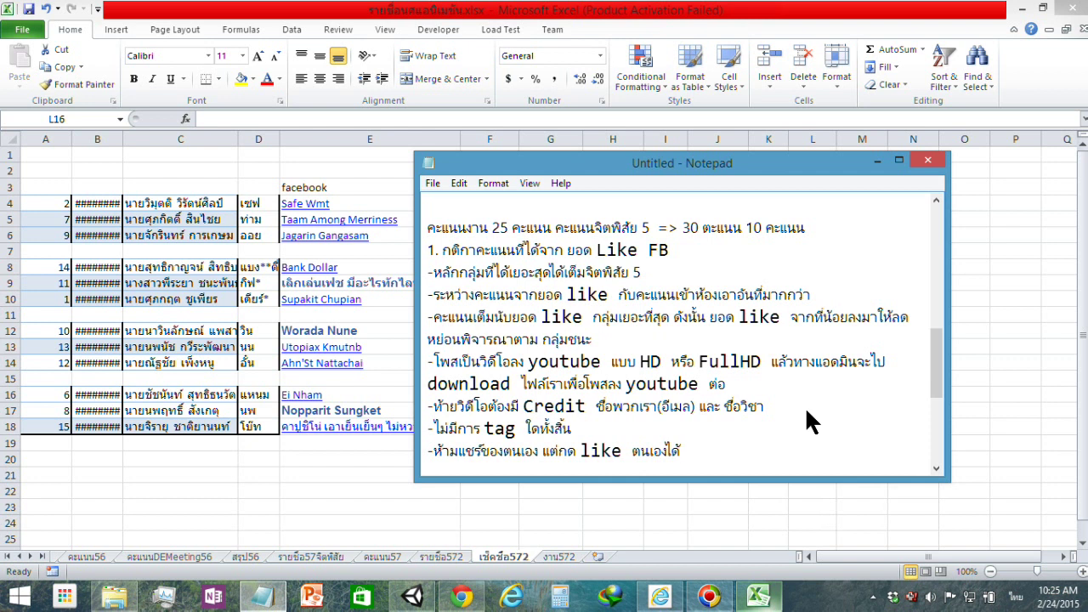
key(Return)
text(-)
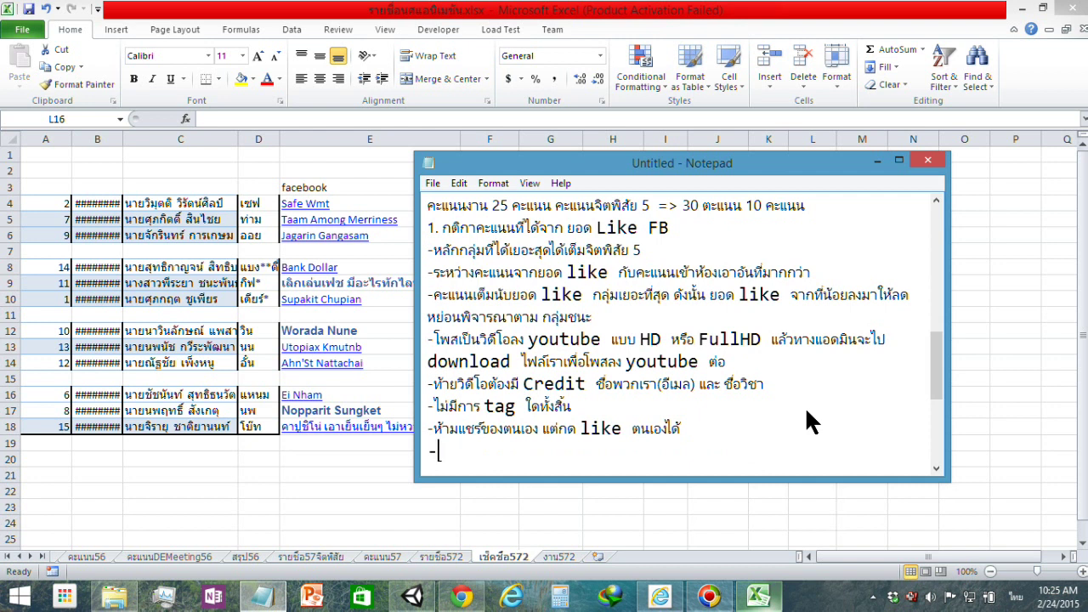
text(กติกา)
Complete the rule '-กติกากลุ่มใดส่งก่อนโพสก่อน เว้น 1-2 วัน ถึงจะโพสงานกลุ่มต่อไป', inserting 'เว้น' before 1-2.
text(กลุ่ม)
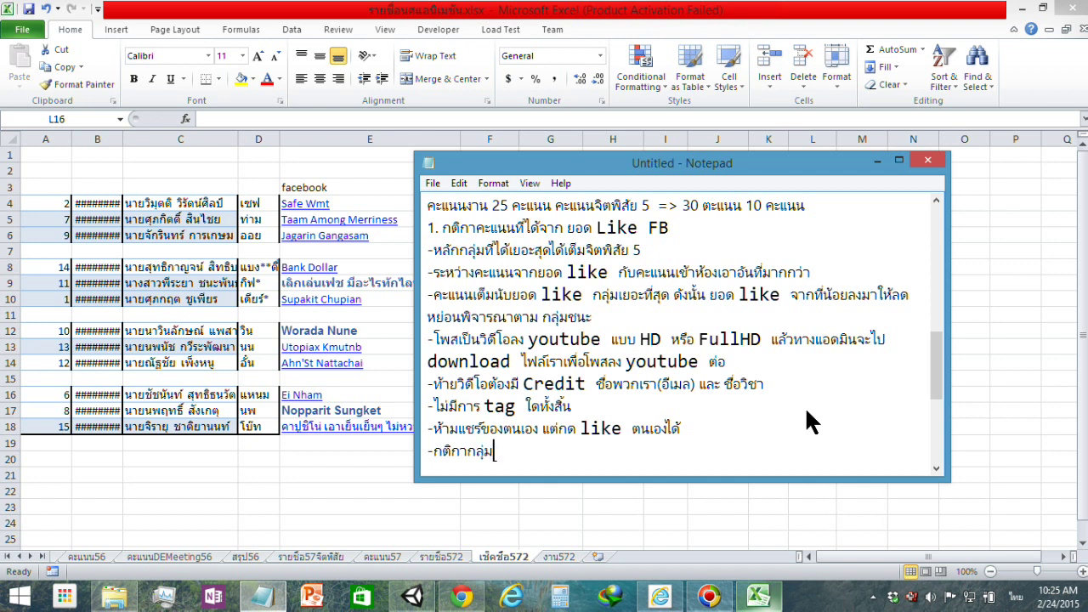
text(ใดส่งก่)
text(อนโพสก่อ)
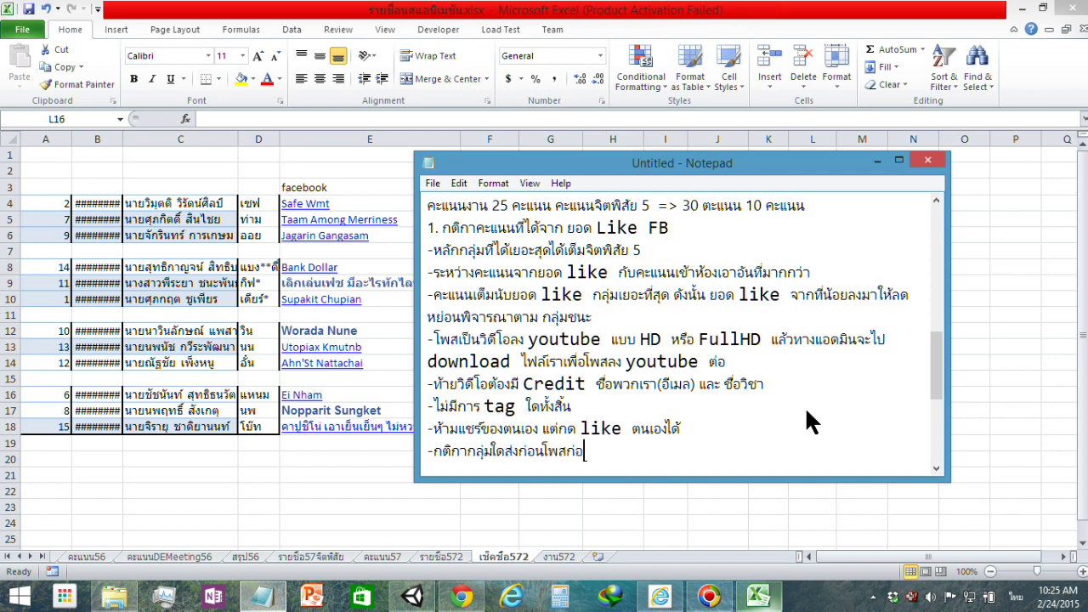
text(น )
text(1-2 วัน)
text( ที)
text(ง)
text(จะโพสงานก)
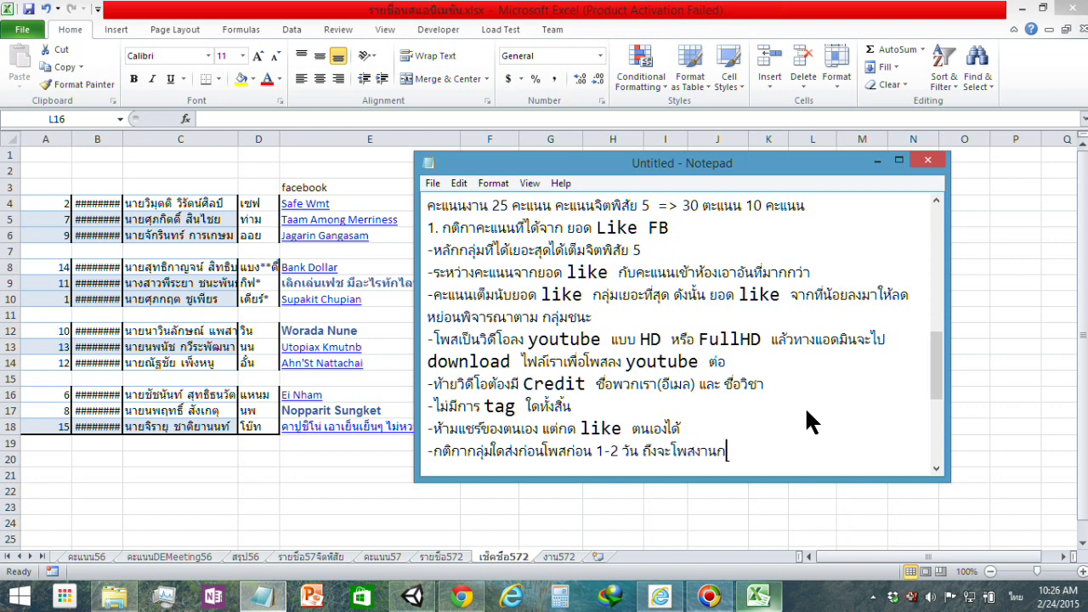
text(ลุ่ม)
key(Left)
key(Left)
key(Left)
key(Left)
key(Left)
key(Left)
key(Left)
key(Right)
text(เว)
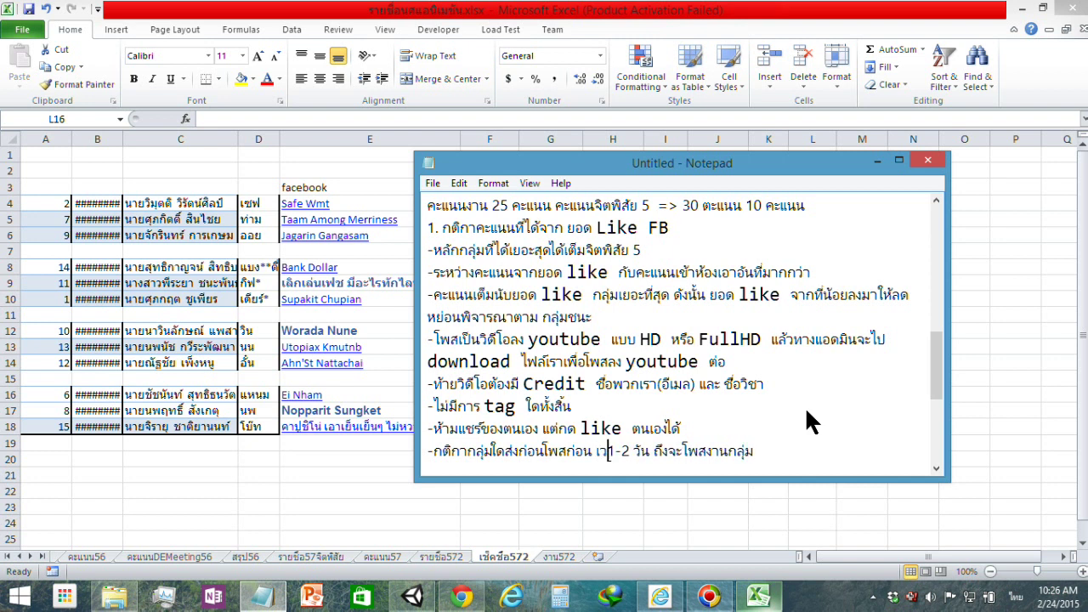
text(้น)
key(Right)
key(Right)
key(Right)
key(Right)
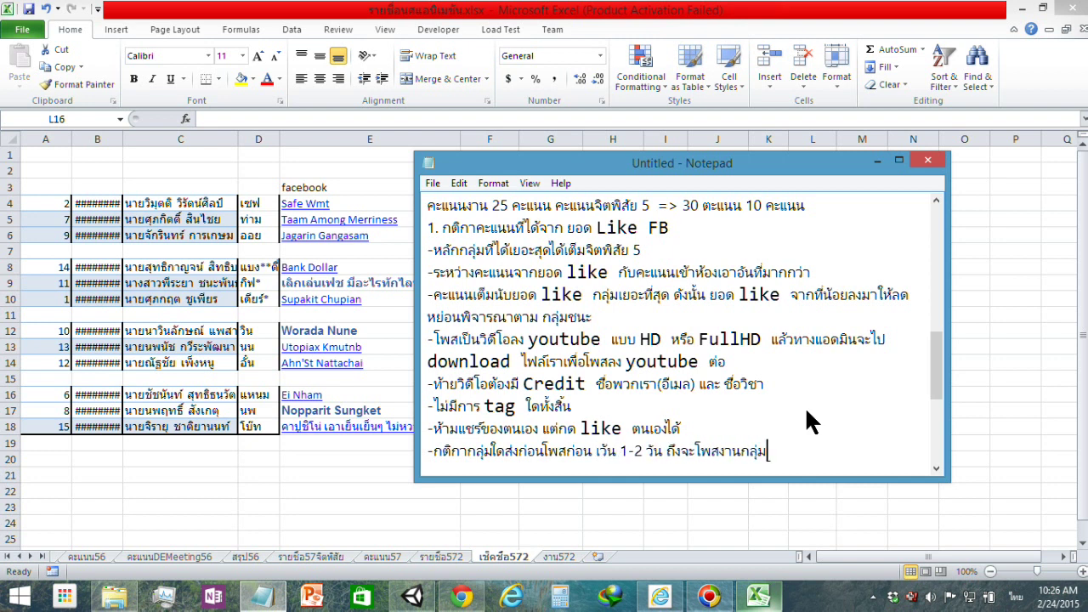
text(ต่อไปแ)
key(BackSpace)
click(647, 201)
Type the item '2. โบนัสยอด view สูงสุด จะเป็นคะแนนดิบ 2 คะแนน' after a blank line.
click(834, 452)
key(Return)
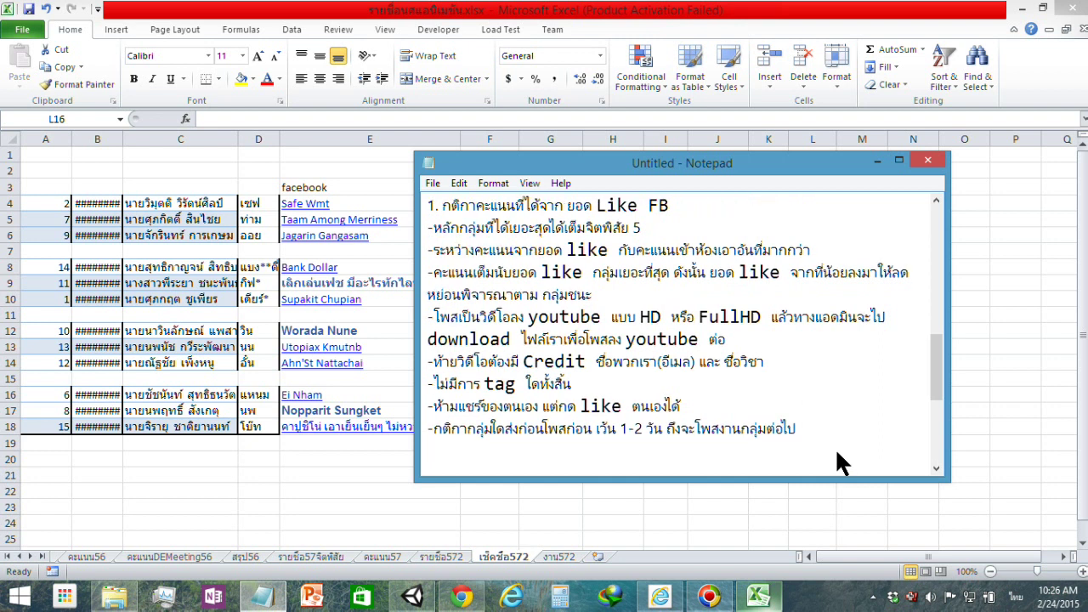
key(Return)
text(2. โ)
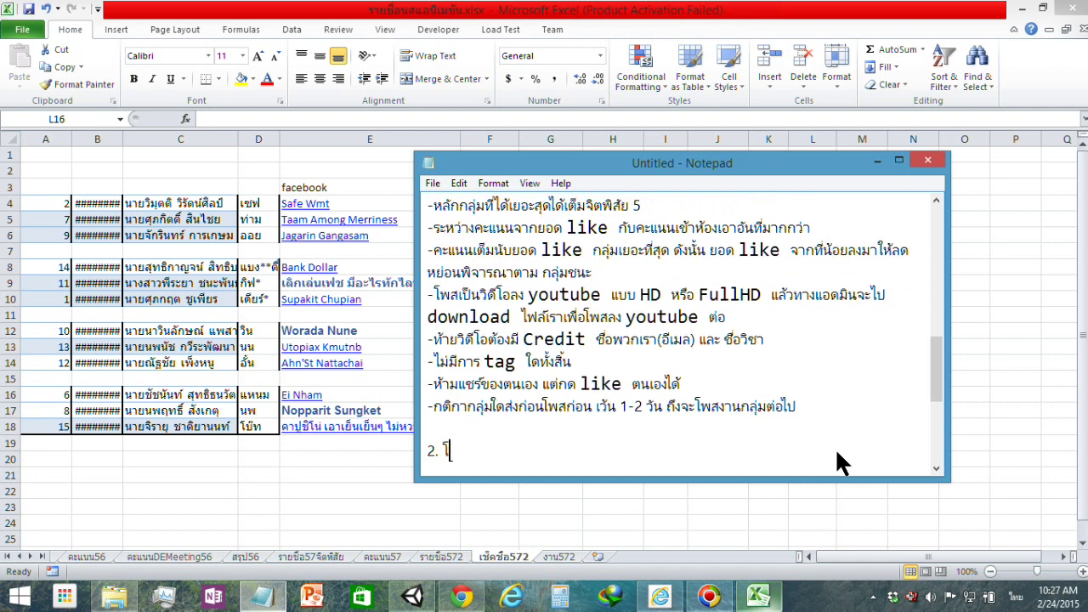
text(บนัส)
text(ยอด)
key(grave)
text( vi)
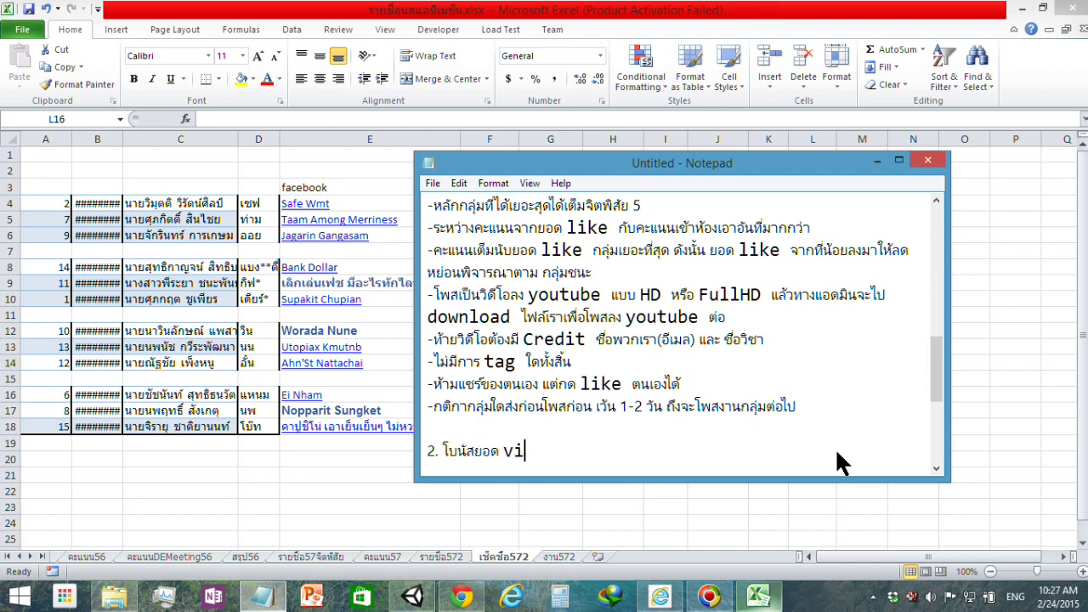
text(ew)
key(grave)
text(สูง)
text(สุด)
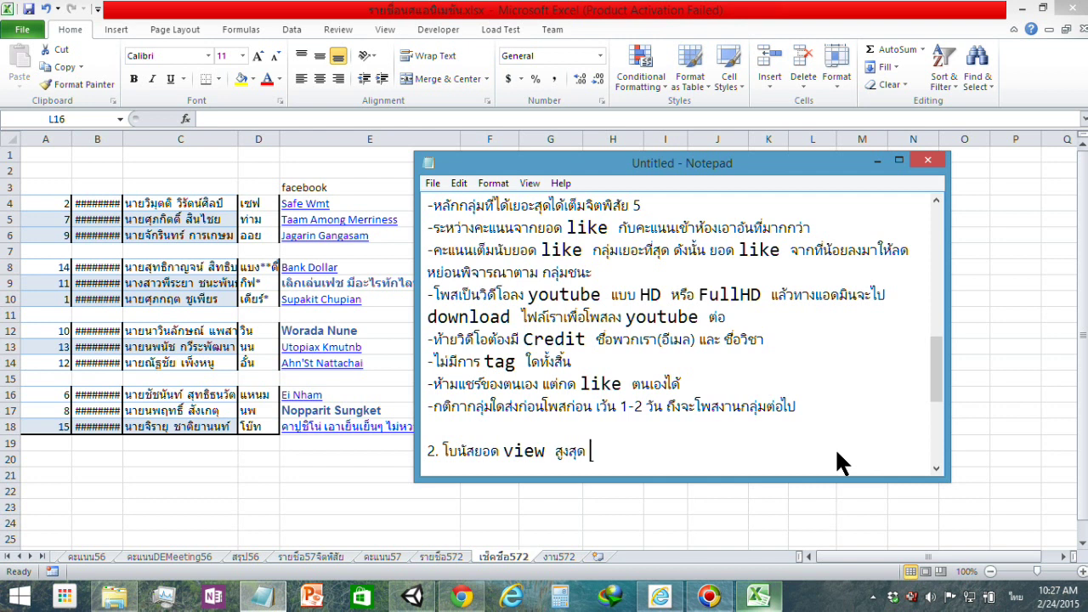
text( จะเป็น)
text(คะแนนด)
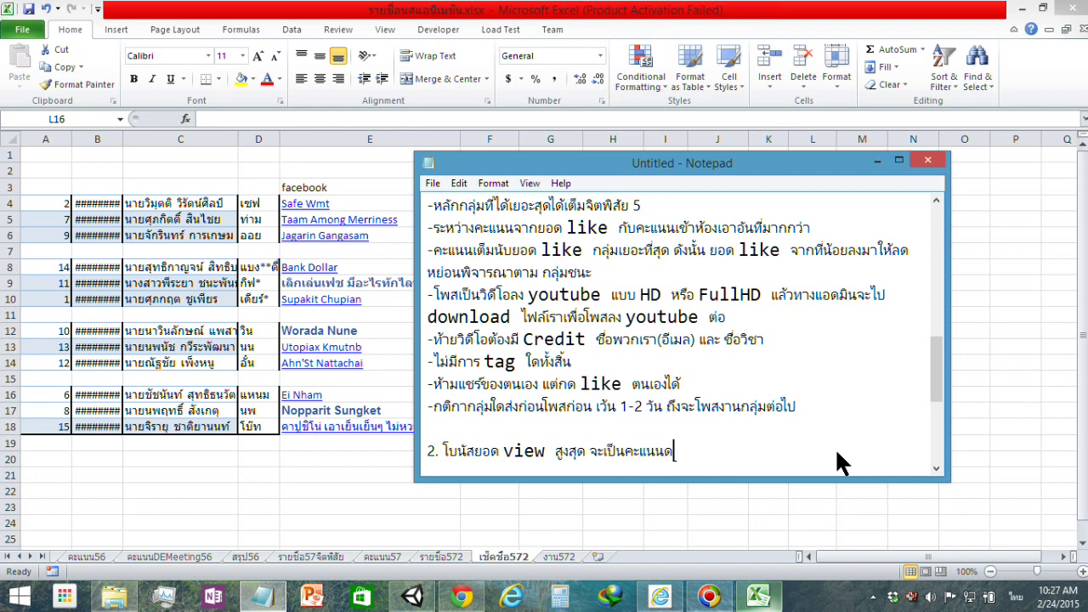
text(ิบ 2)
text( คะแนน)
Replace the '2.' numbering with a dash and remove the blank line above the bonus rule.
scroll(800, 273, up, 1)
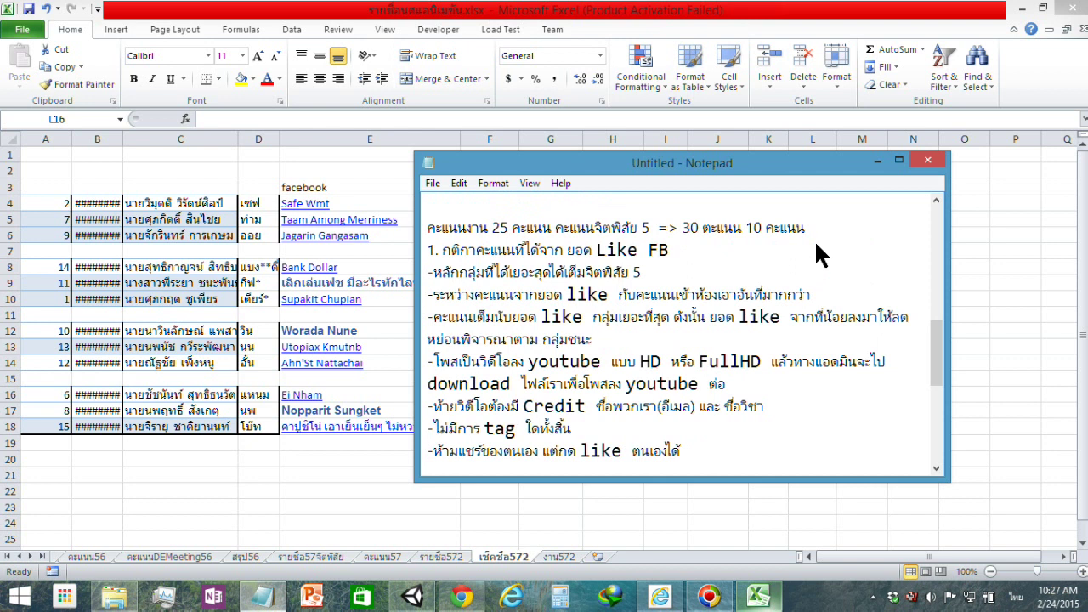
scroll(816, 244, down, 1)
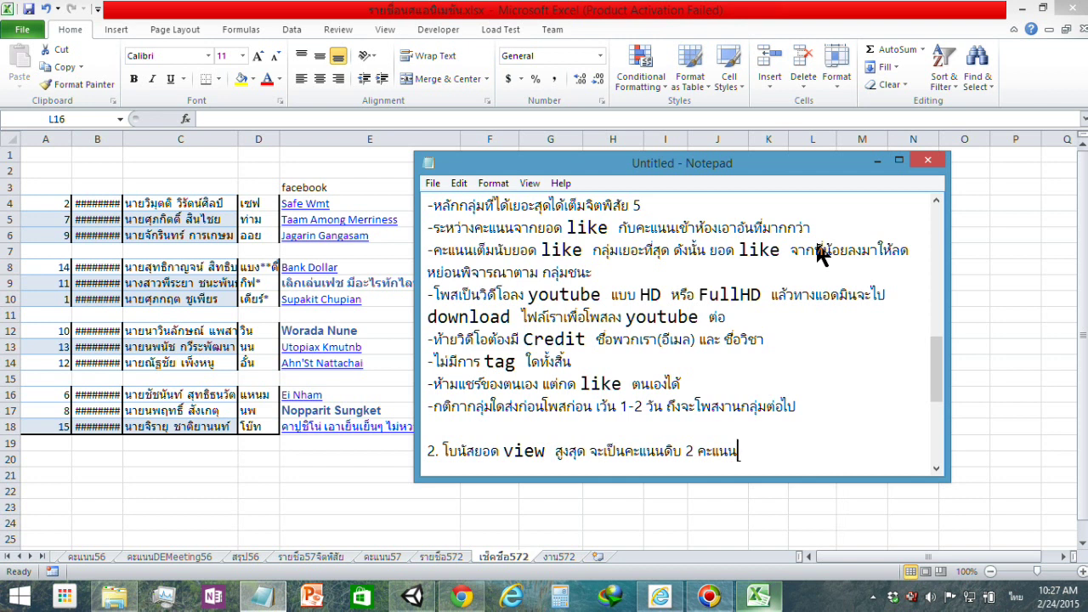
scroll(766, 240, up, 1)
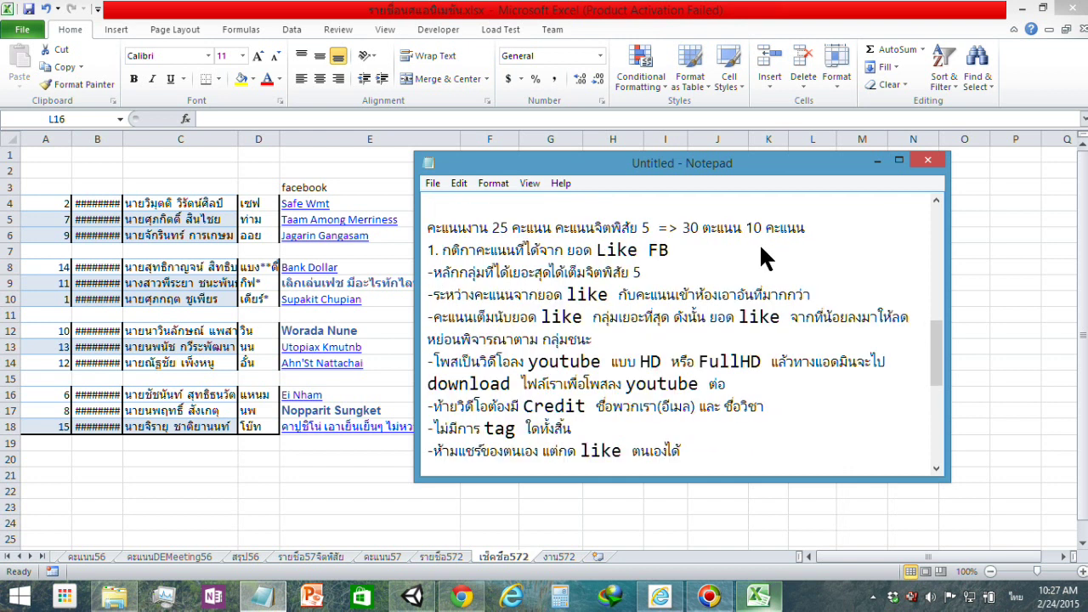
scroll(667, 268, down, 1)
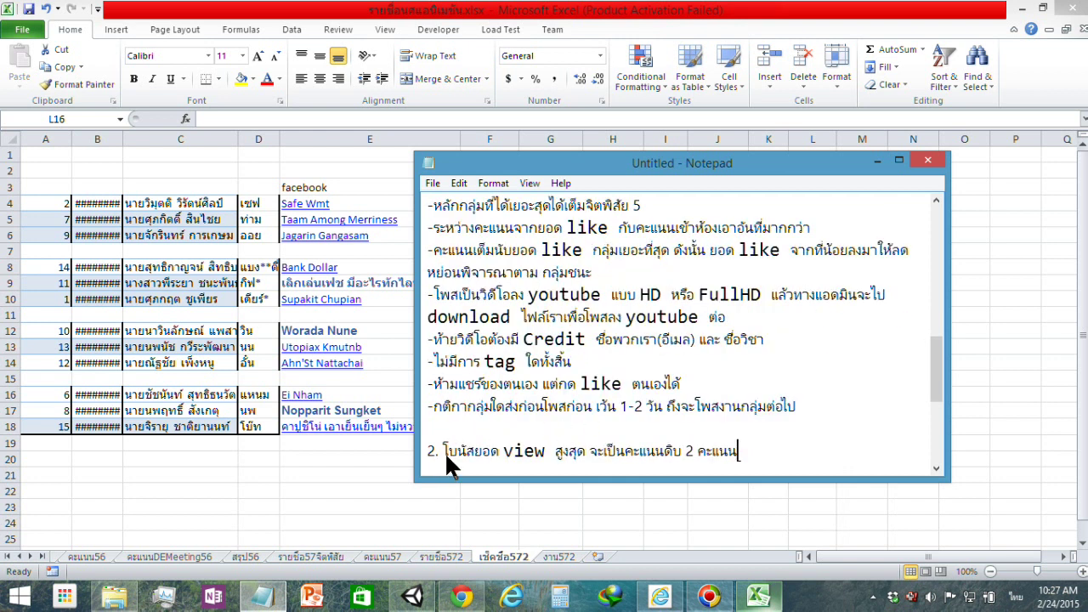
drag(446, 451, 428, 455)
key(Delete)
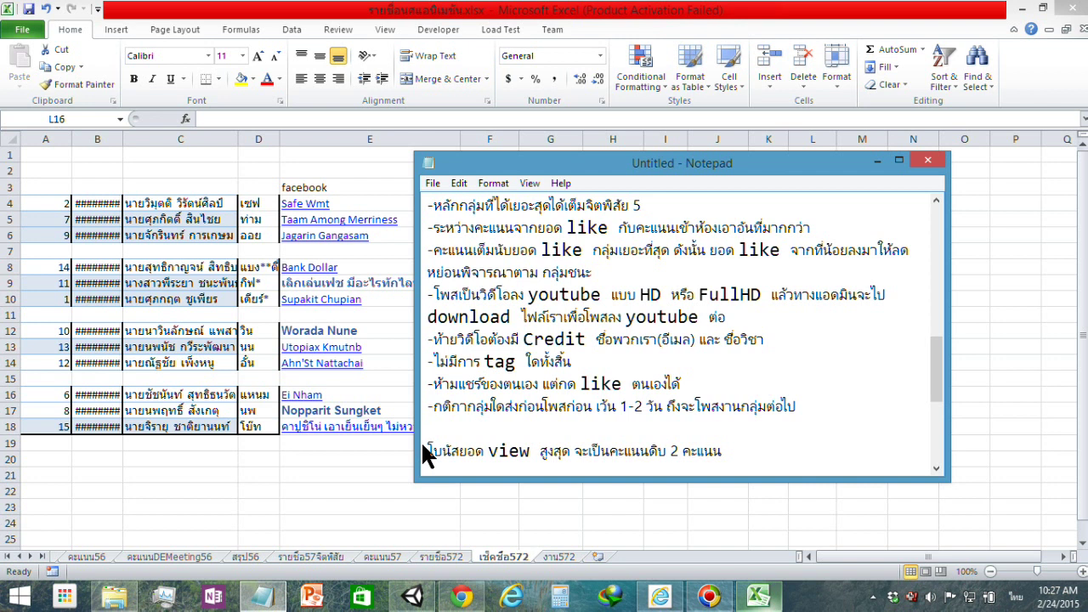
key(BackSpace)
text(-)
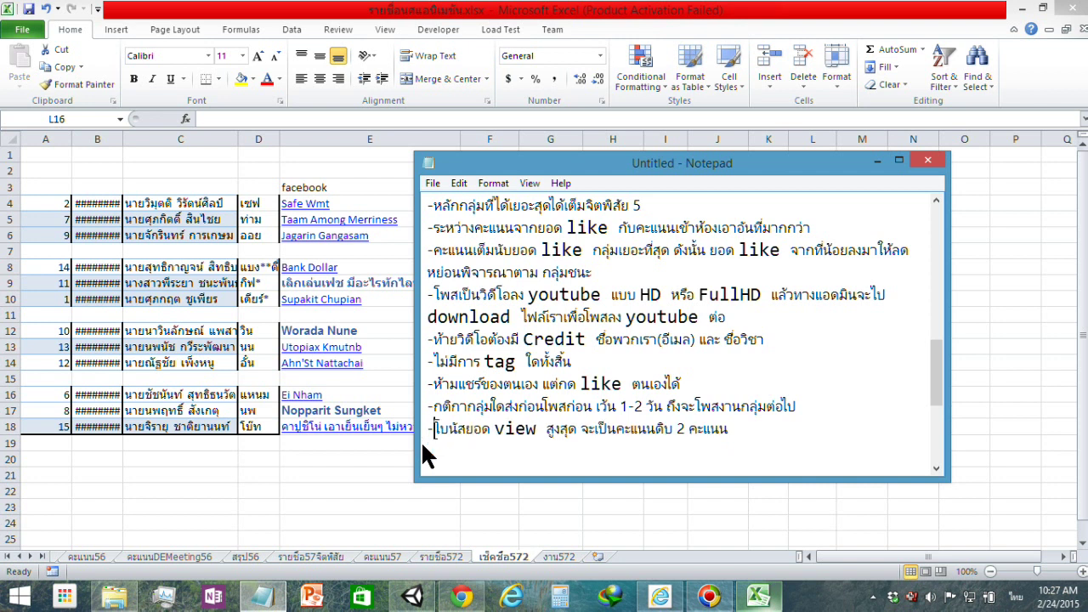
click(734, 405)
Bring the Excel score sheet forward and review each group's weekly scores and the M4 and M13 total formulas.
click(360, 241)
click(502, 284)
click(935, 301)
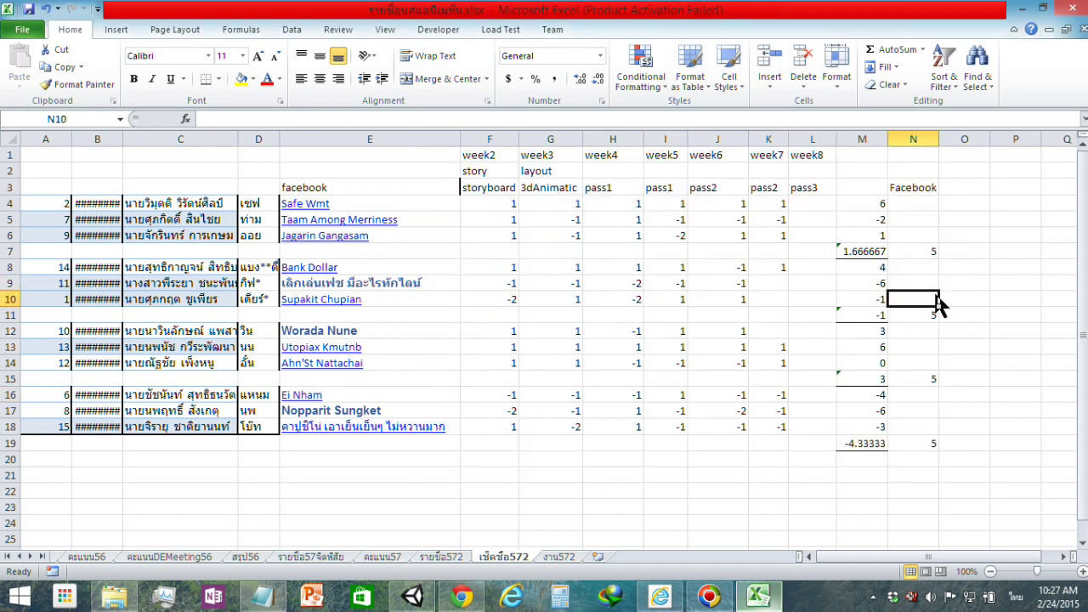
drag(829, 206, 821, 446)
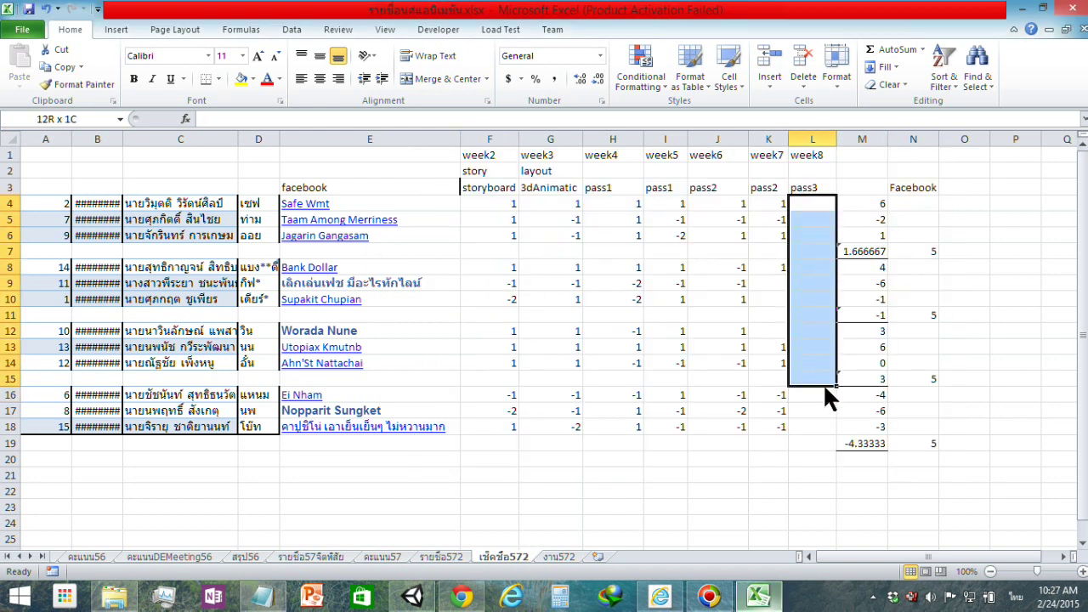
click(884, 348)
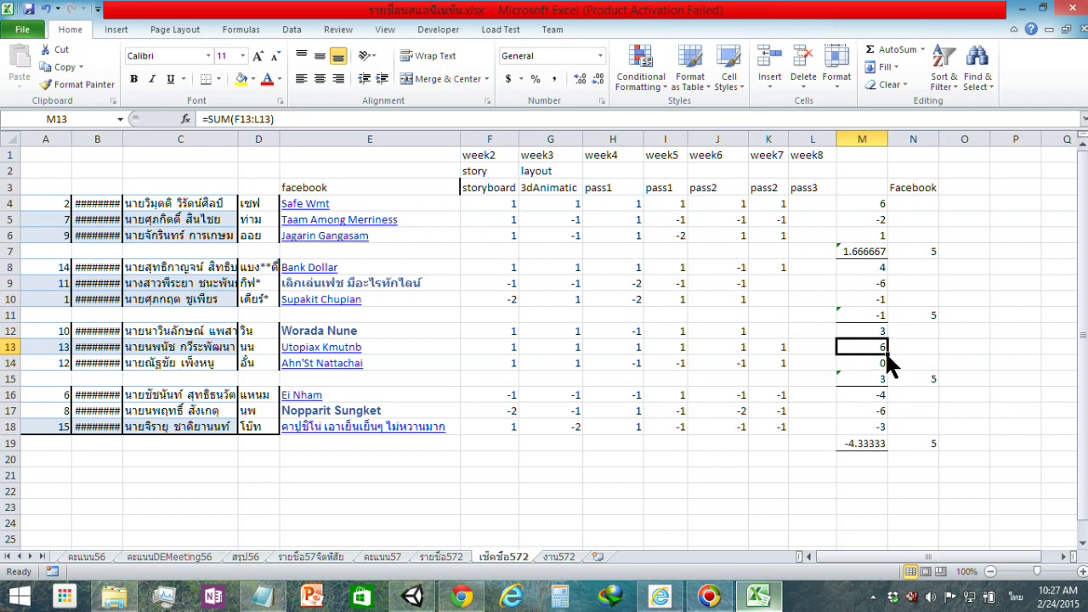
click(874, 208)
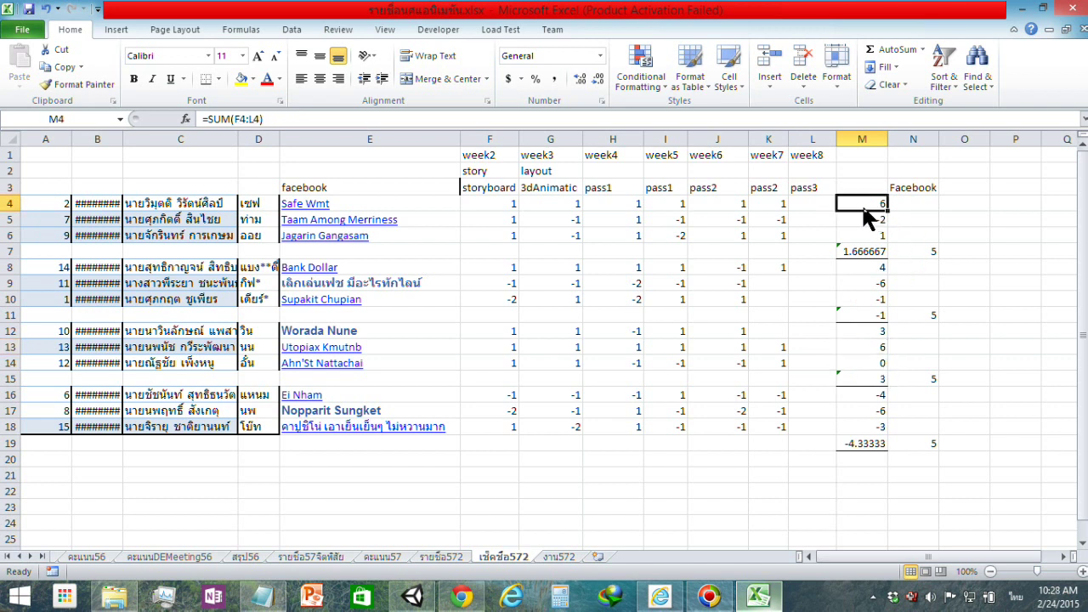
mouse_move(514, 205)
mouse_down()
mouse_move(639, 267)
mouse_move(773, 244)
mouse_up()
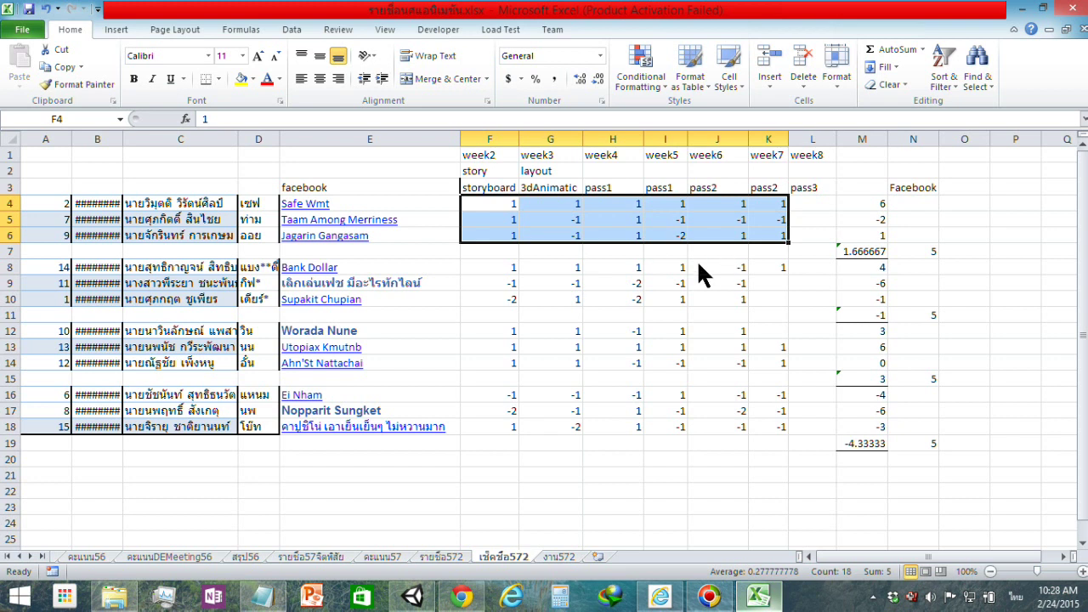
drag(510, 269, 775, 299)
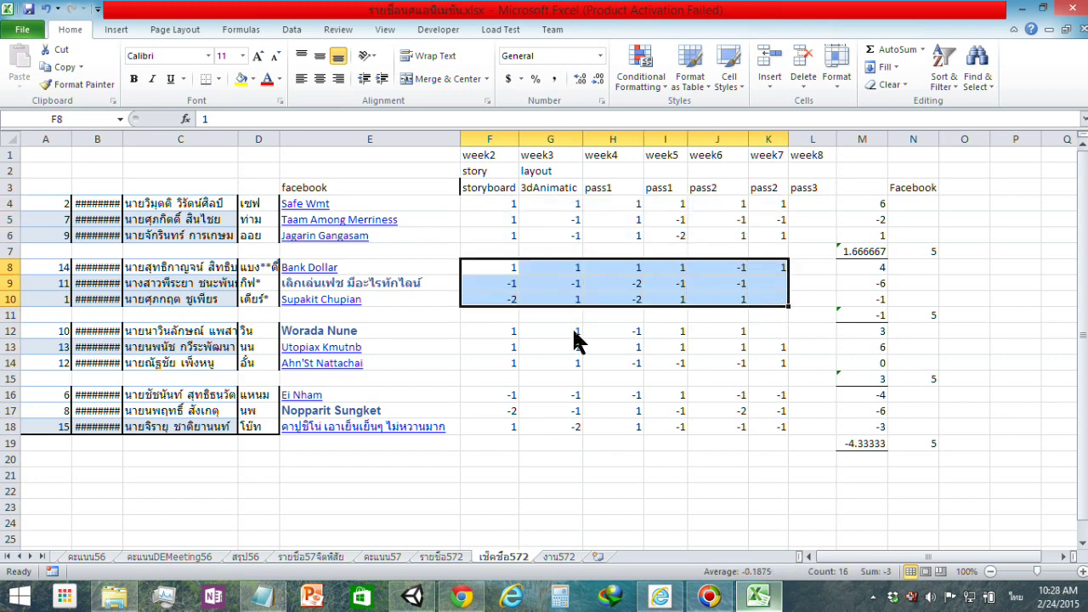
mouse_move(505, 332)
mouse_down()
mouse_move(895, 380)
mouse_move(893, 371)
mouse_up()
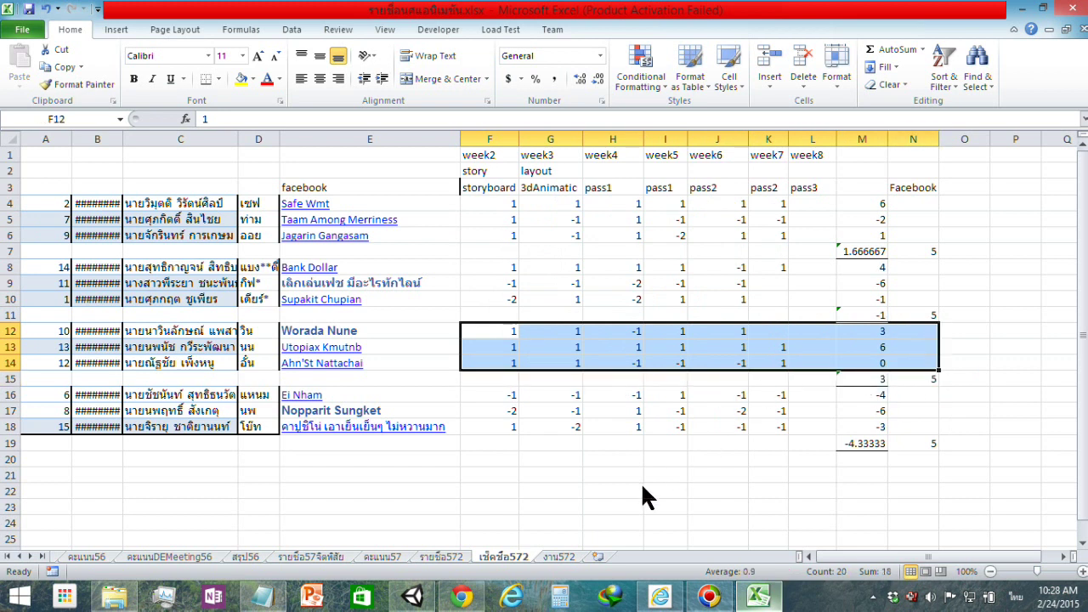
click(706, 480)
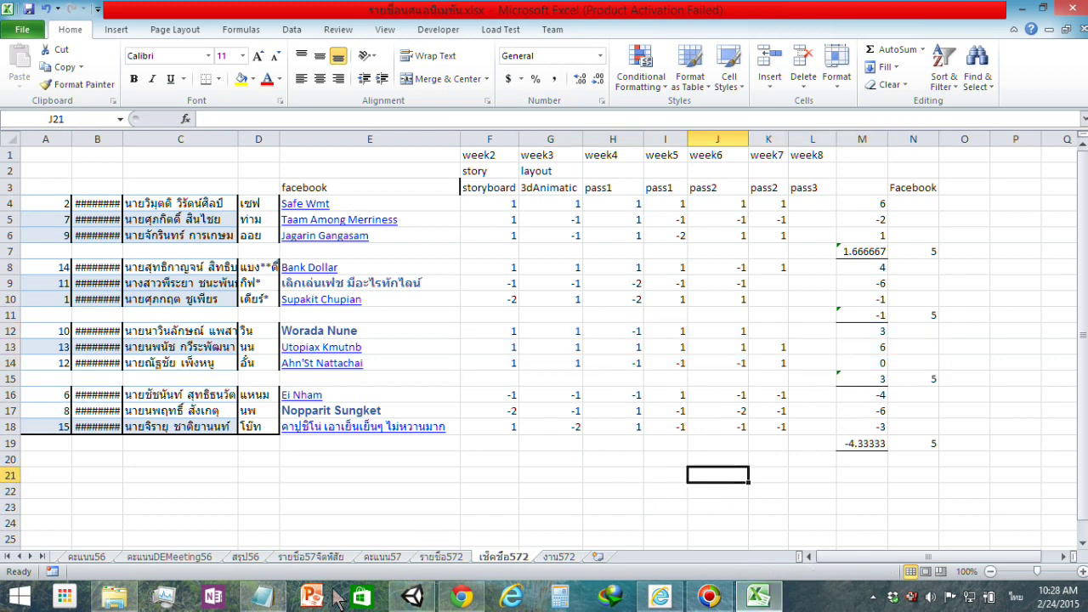
Close the grading rules with an asterisk divider line.
click(272, 598)
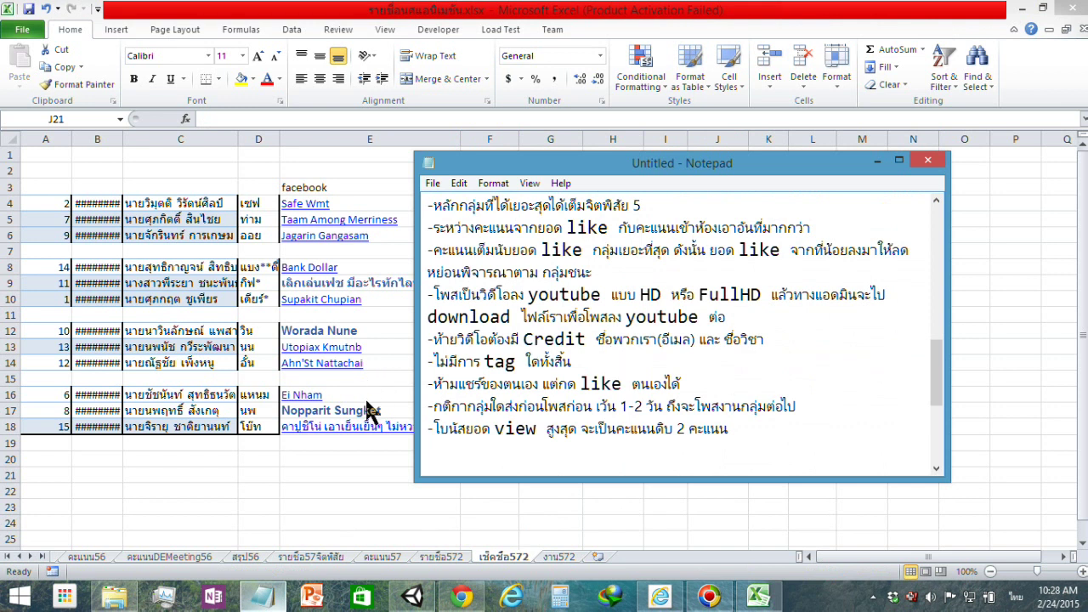
scroll(753, 395, up, 2)
scroll(743, 383, down, 2)
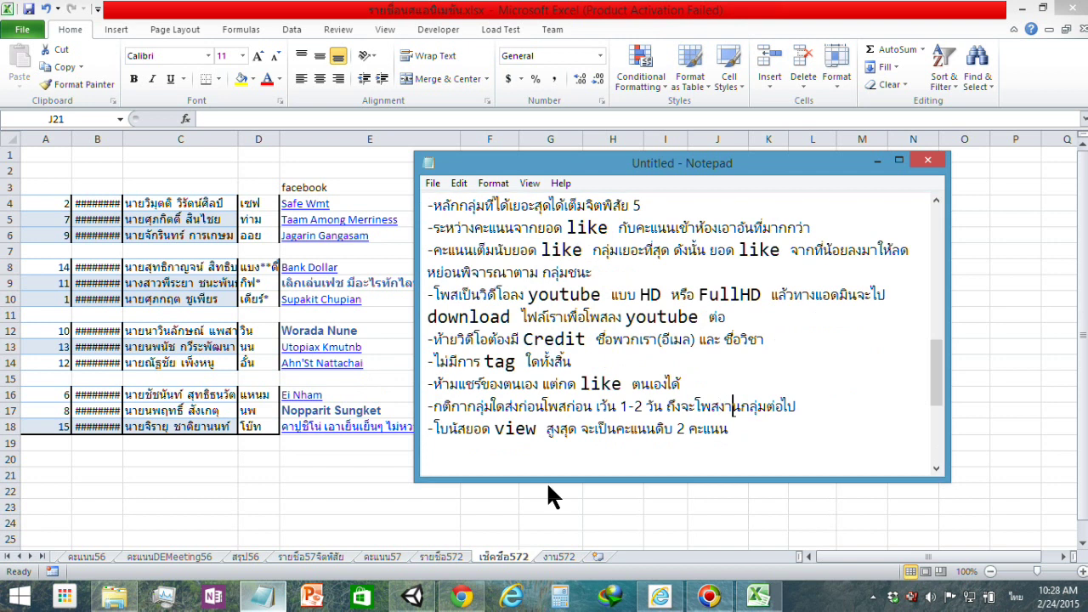
text(******************************************)
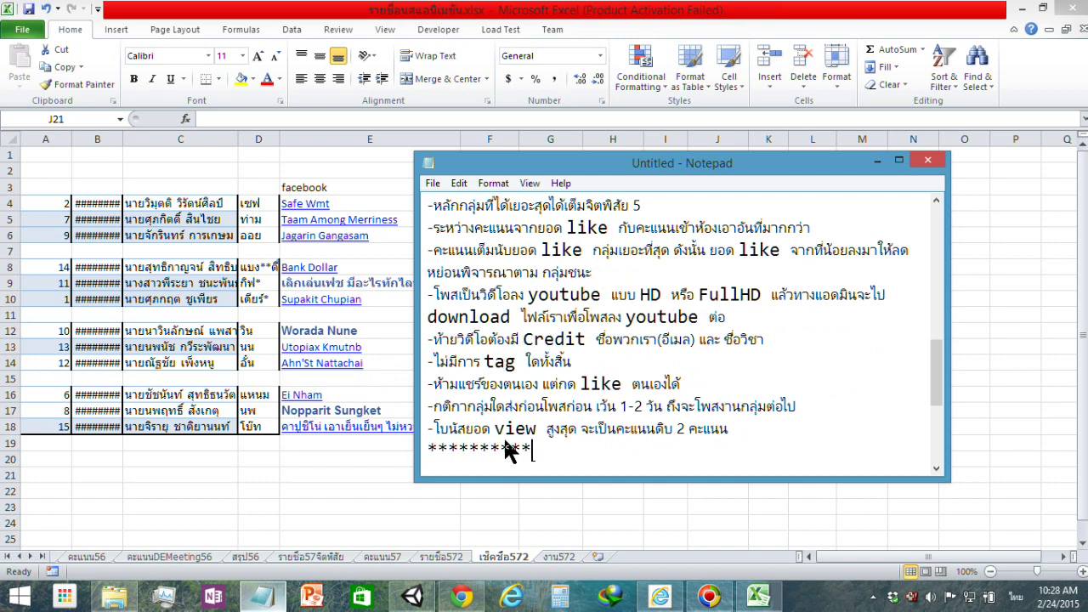
Add an asterisk row under item 2 and start the note '- กลุ่มใดที่ส่งงานสัปดาห์หน้าต้องมี'.
scroll(513, 357, down, 3)
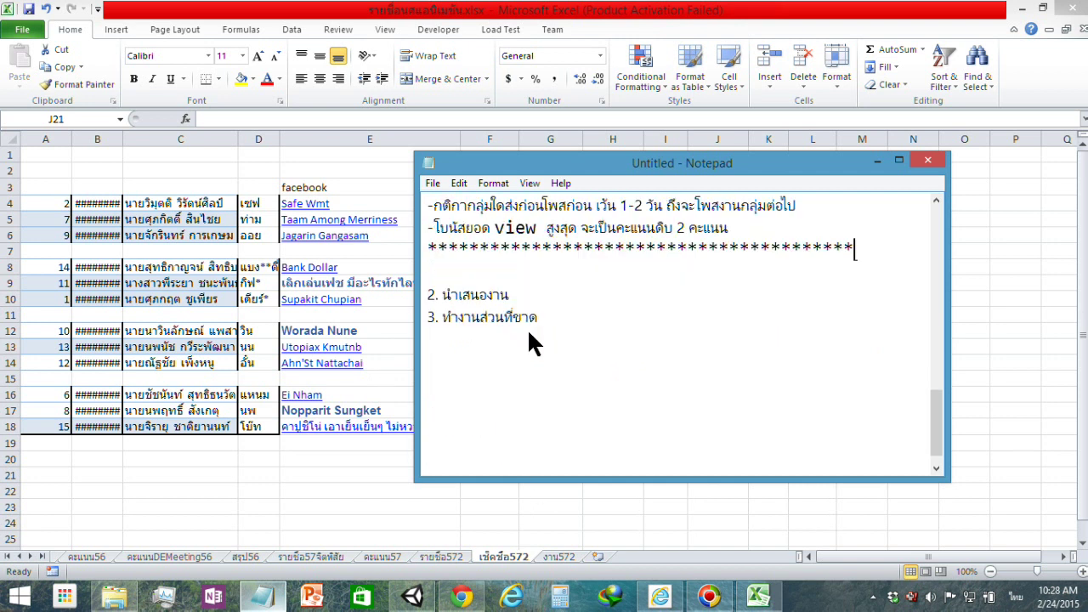
click(504, 268)
key(Delete)
key(Down)
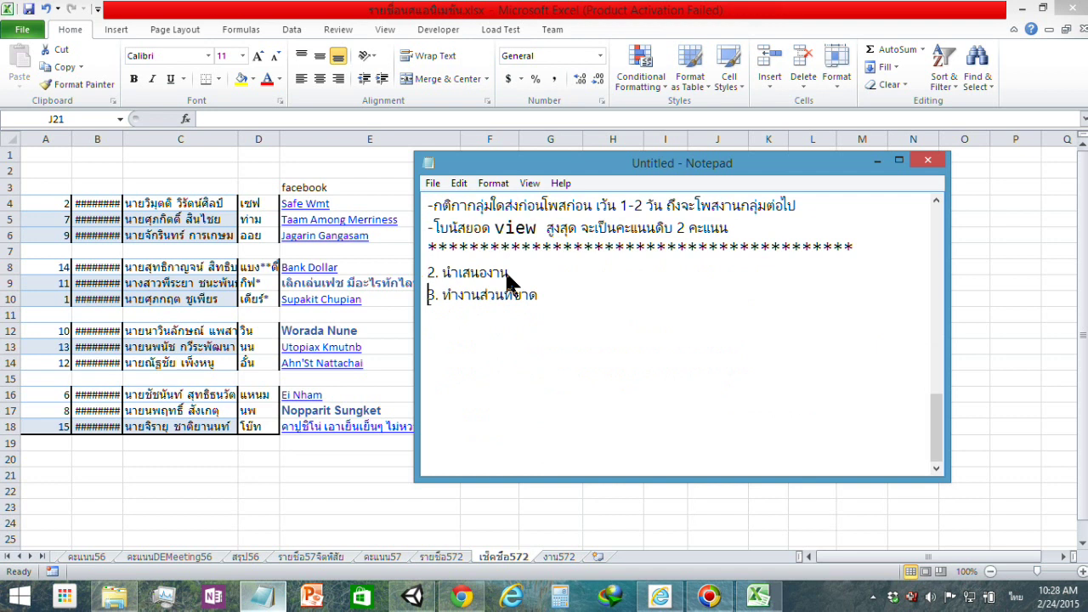
key(Return)
key(Return)
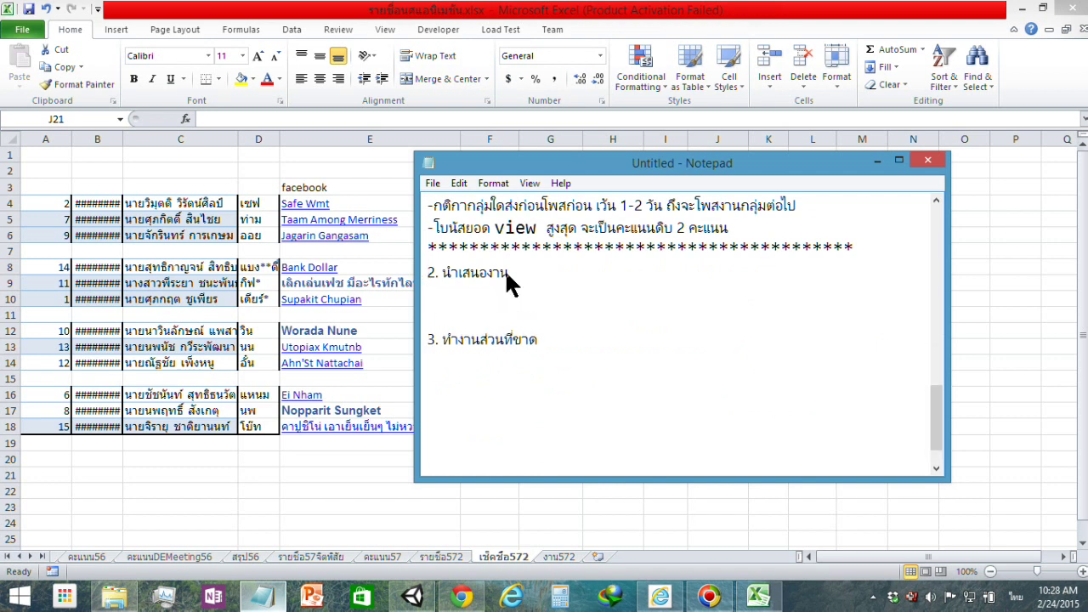
text(****************************************)
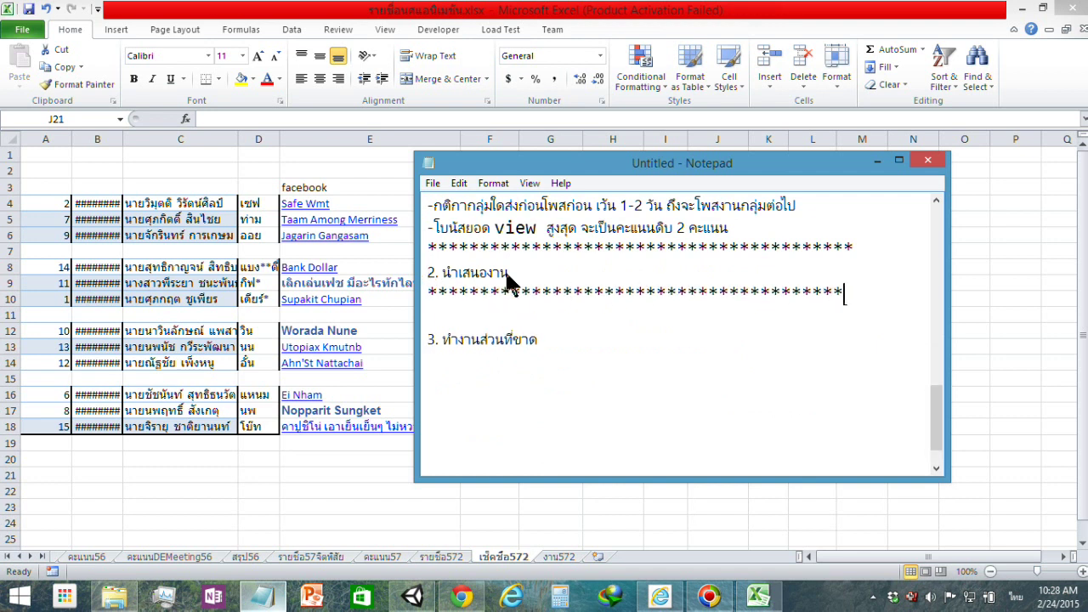
text(*)
key(Return)
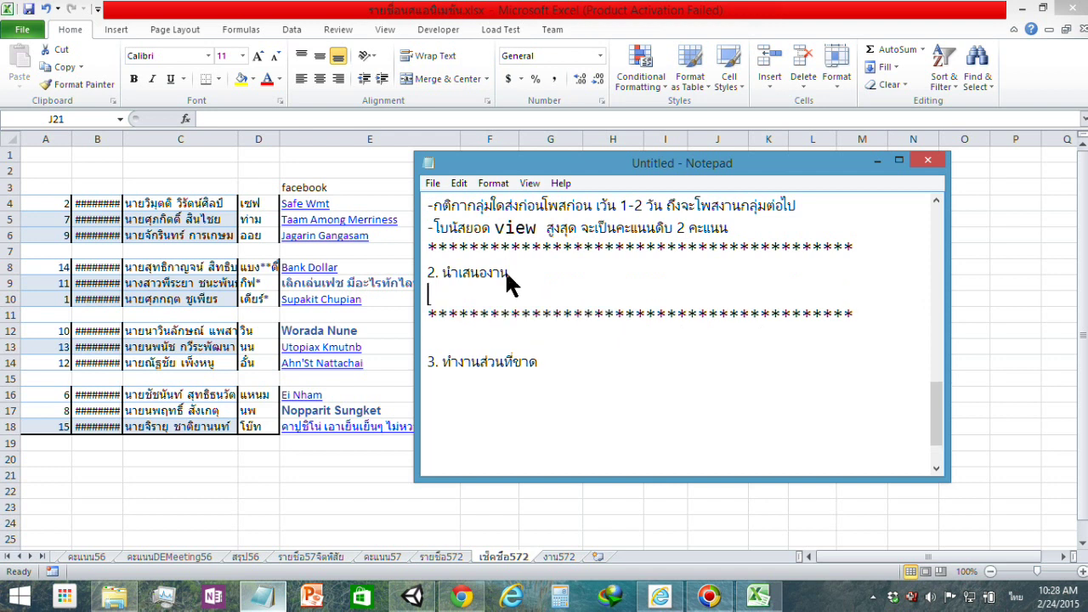
text(-  กลุ)
text(่มใ)
text(ดที่)
text(ส่งงานสัป)
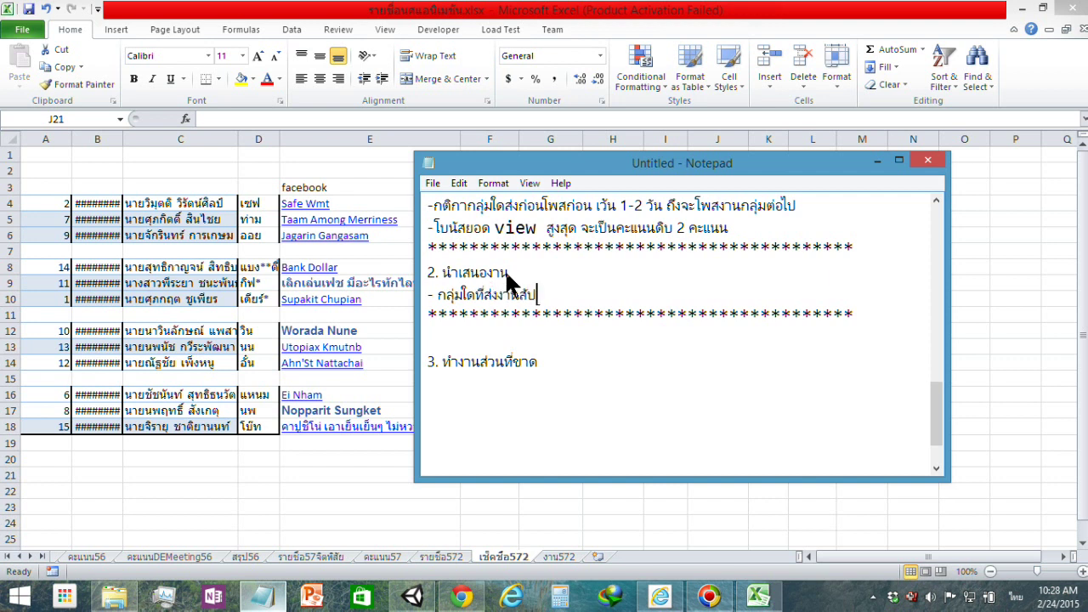
text(ดาห์หน้าต)
text(้องม)
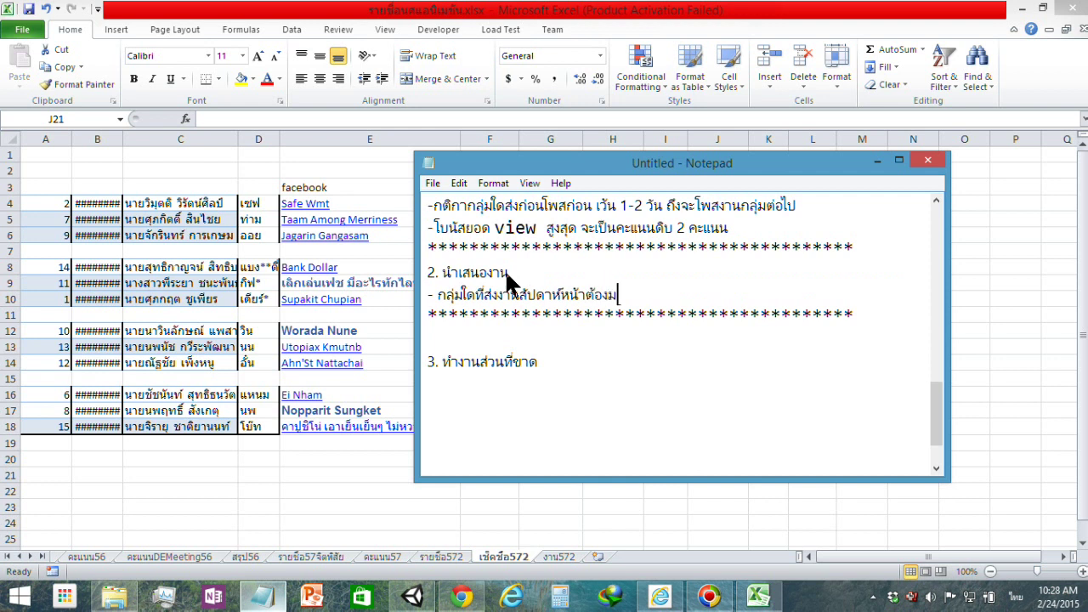
text(ี)
Add the requirement line '-- Image Effect'.
key(Return)
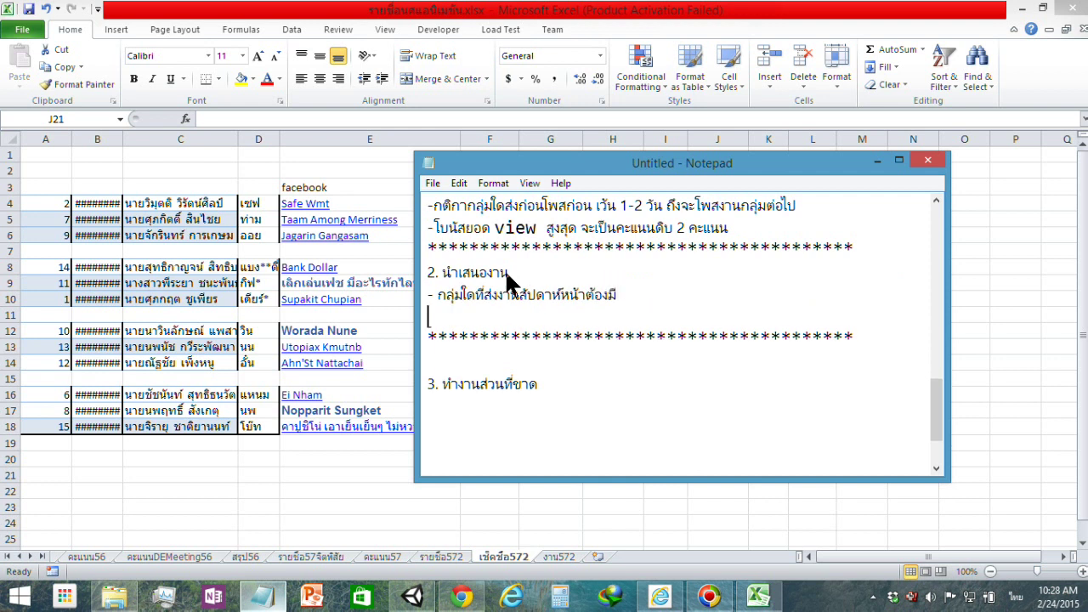
text(--)
key(alt+shift)
text(C)
key(BackSpace)
text(Imag)
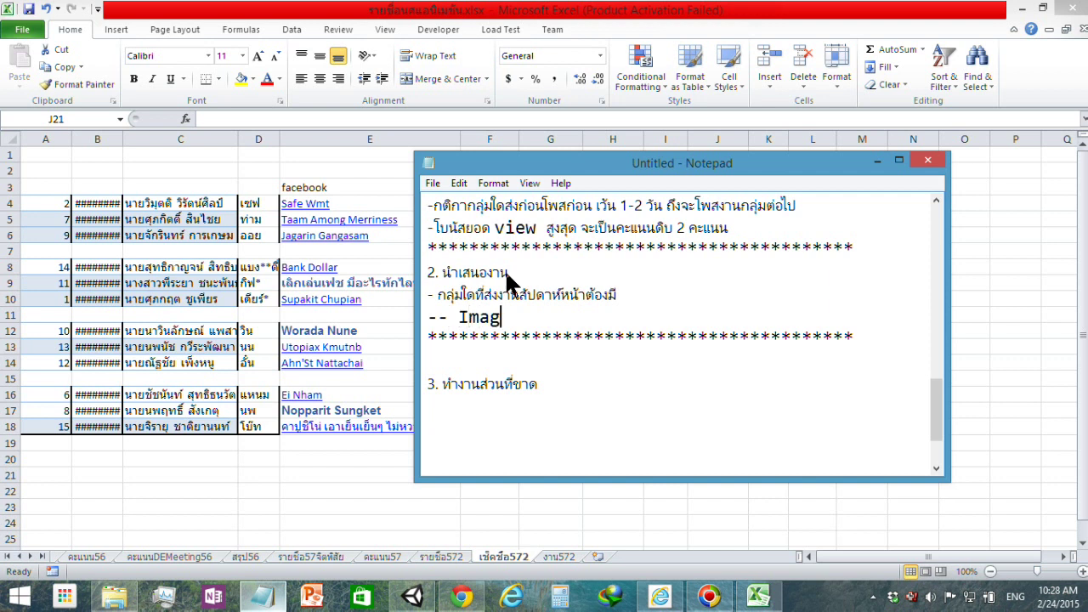
text(e)
text( Ef)
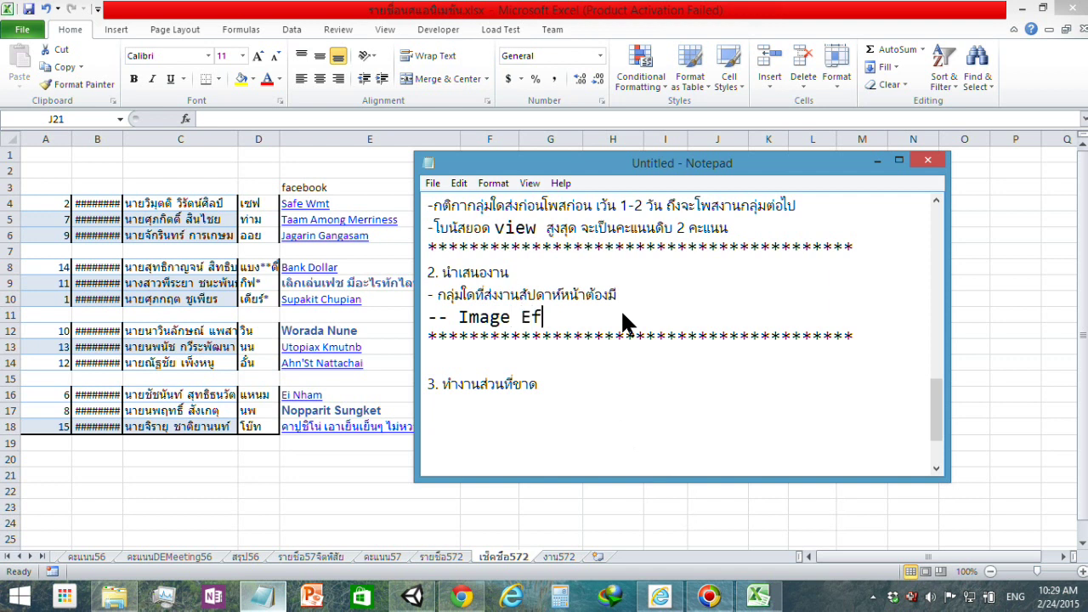
text(fect)
key(Return)
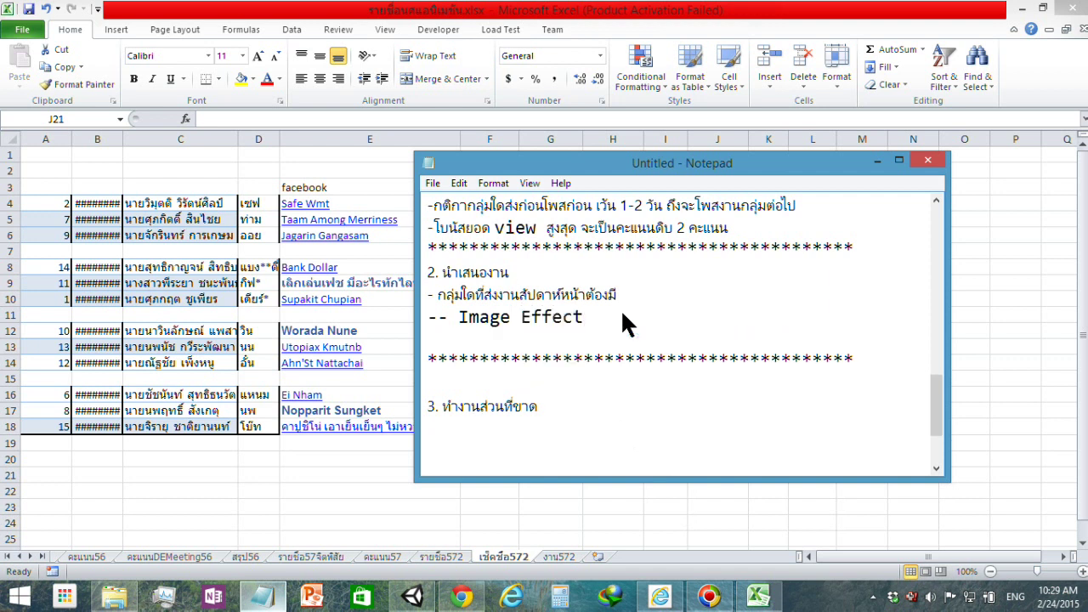
Add '-- Sound FX ดูอลังการขึ้น เพราะมี (Universal Sound FX แล้ว)'.
text(--)
text( Soun)
text(d FX )
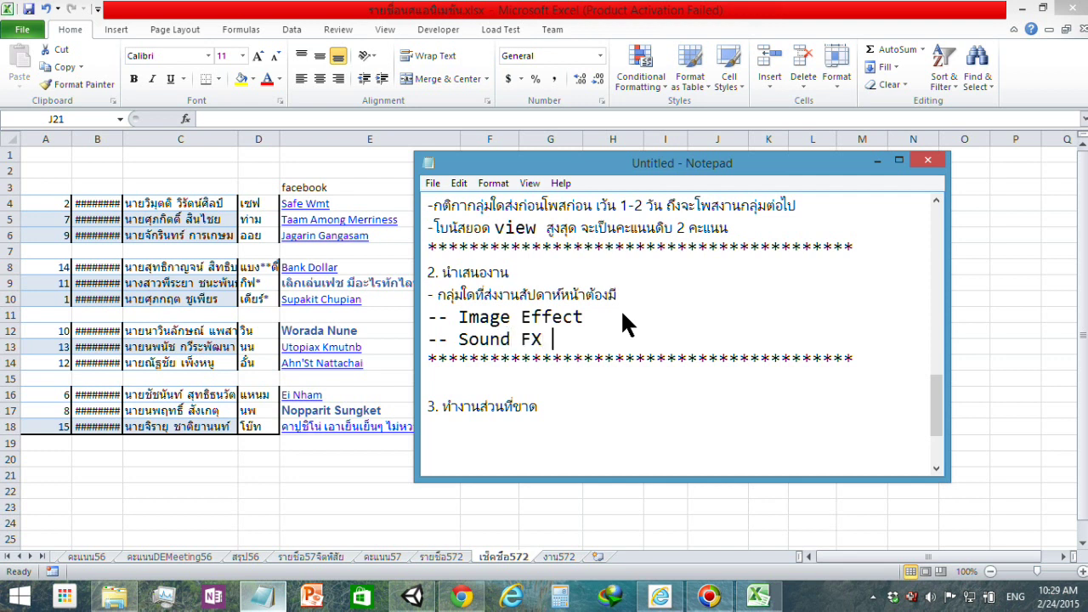
text(f)
key(BackSpace)
key(BackSpace)
key(grave)
text(ด)
text(ูอลังก)
text(ารขึ้น )
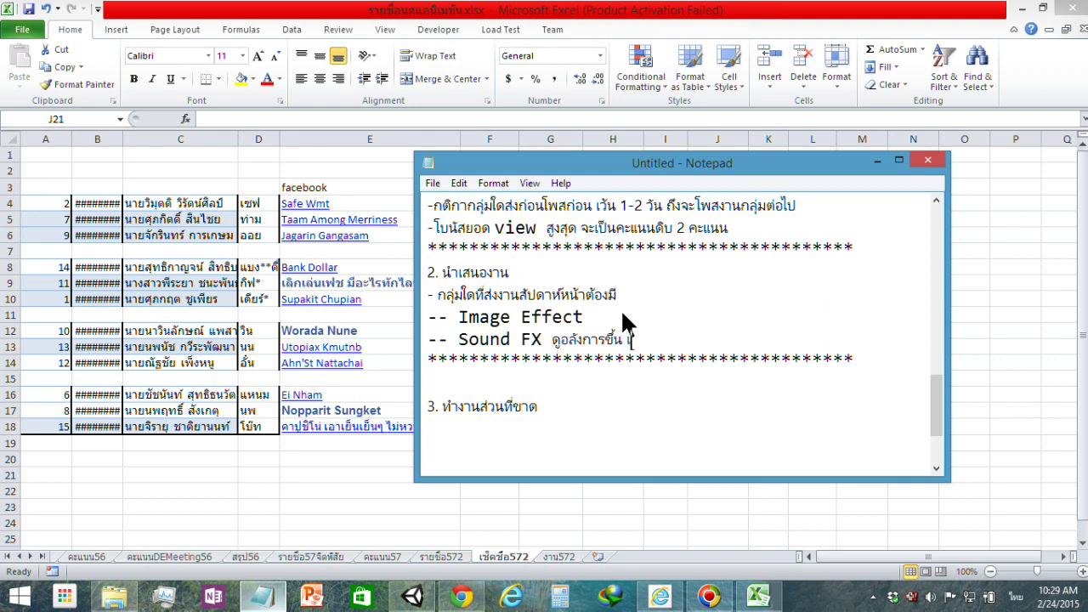
text(เพราะมี)
key(grave)
text(())
text(Uni)
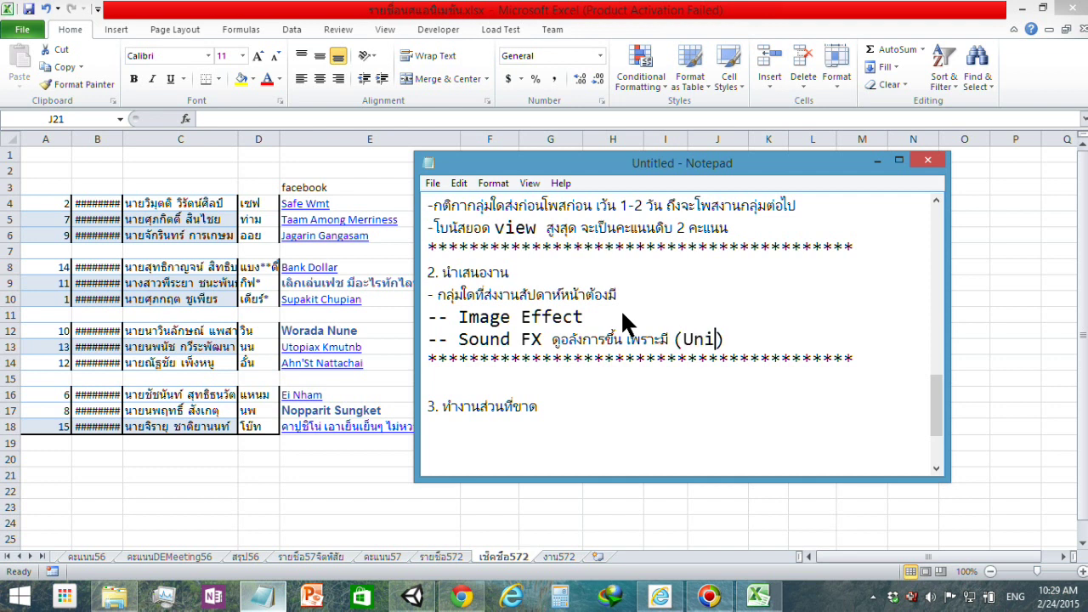
text(versal )
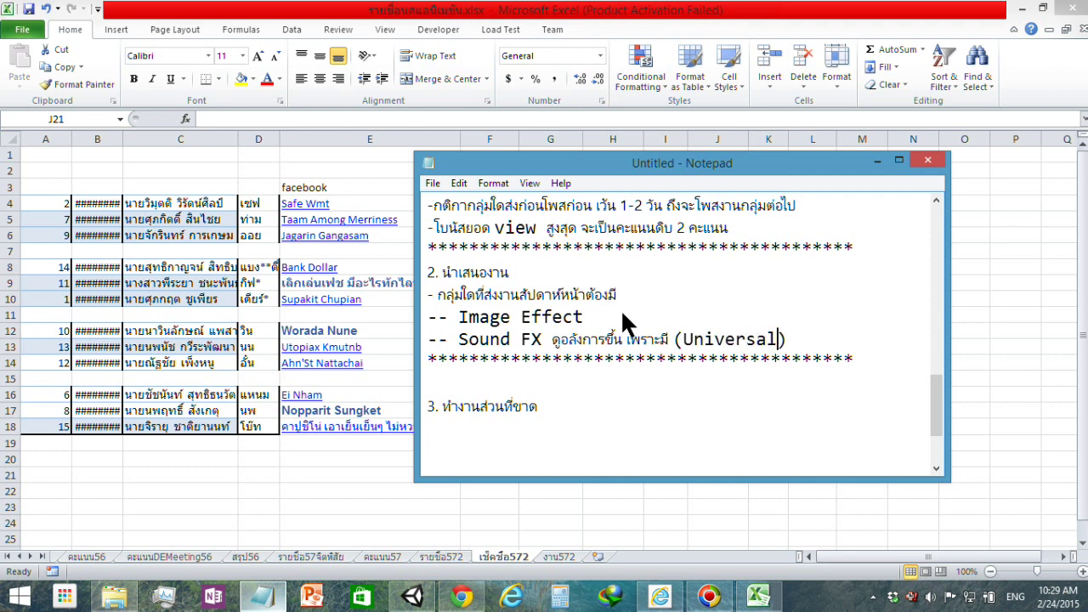
text(Sound )
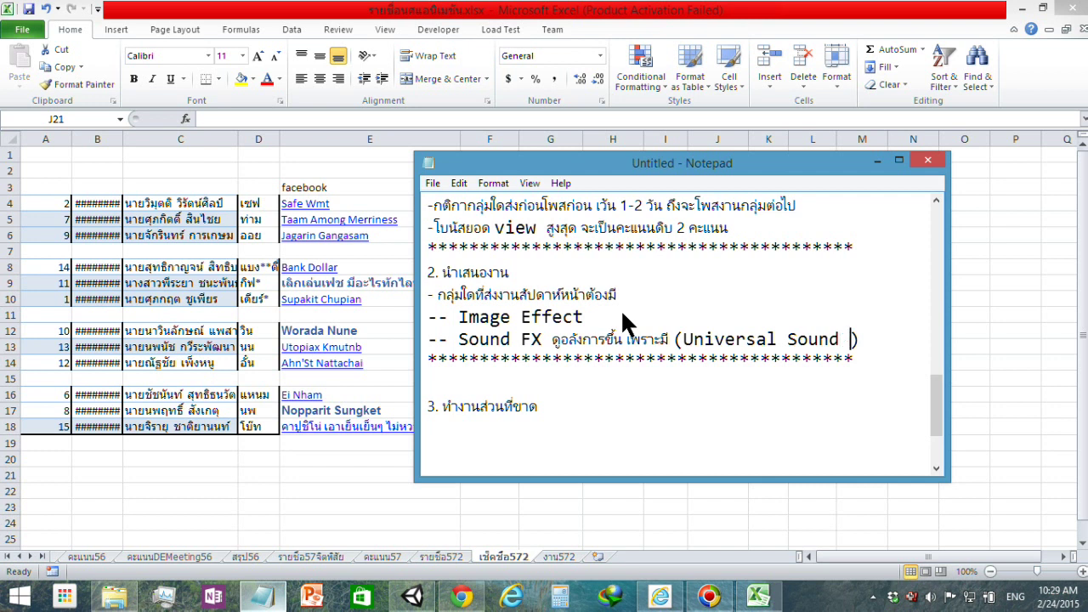
text(FX)
key(alt+shift)
text(แล)
text(้ว))
Join 'Sound FX' into 'SoundFX' and remove the leading dash and space from the requirement sentence.
key(Left)
key(Left)
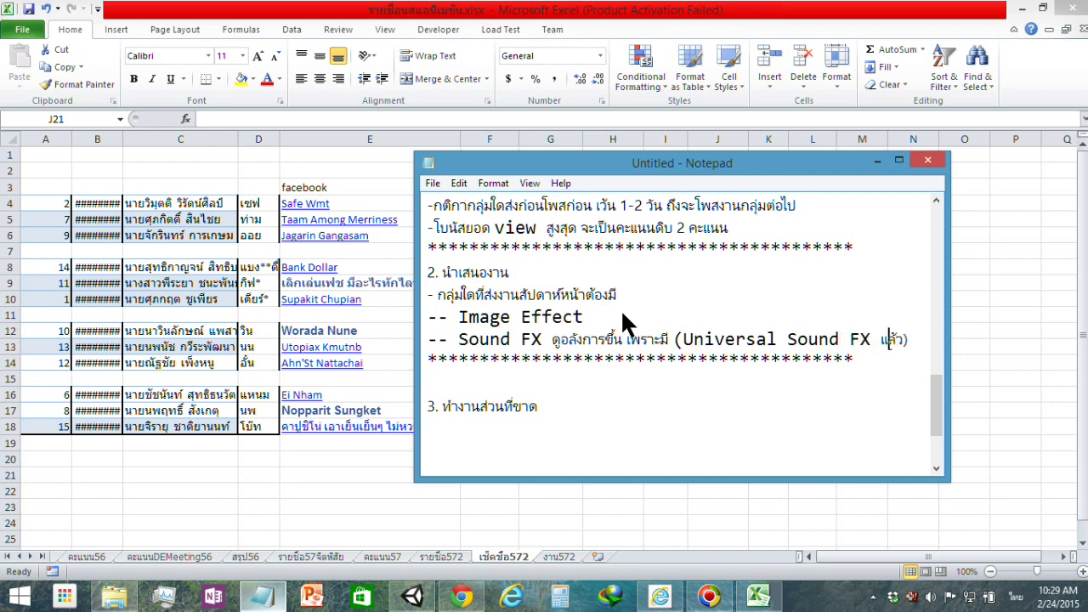
key(Left)
key(Left)
key(Left)
key(Left)
key(Left)
key(BackSpace)
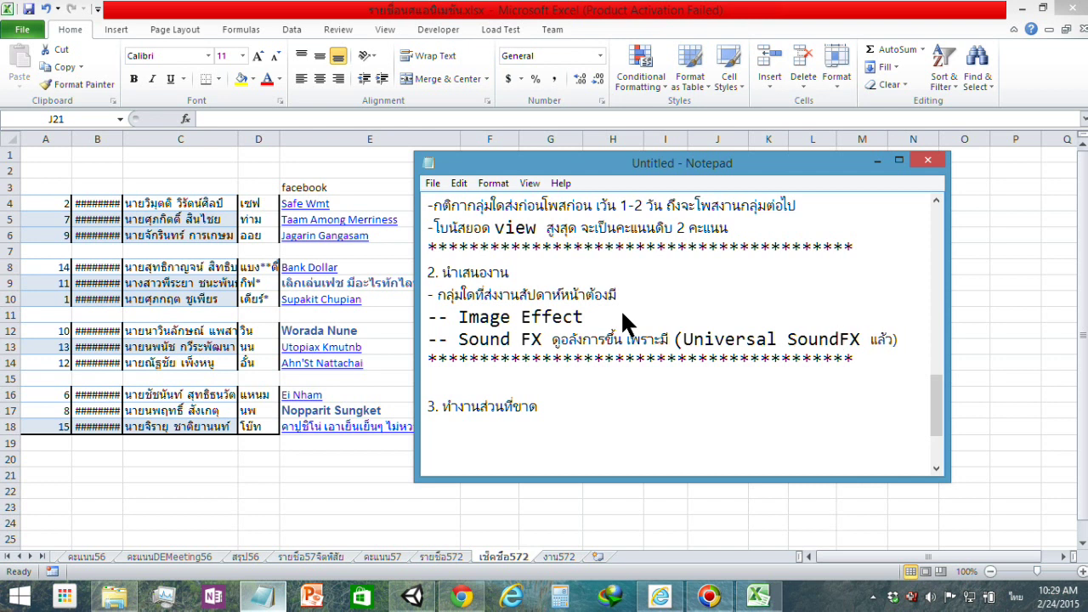
key(Up)
key(Left)
key(Left)
key(Left)
key(Left)
key(Up)
key(Left)
key(Left)
key(Left)
key(Left)
key(Left)
key(BackSpace)
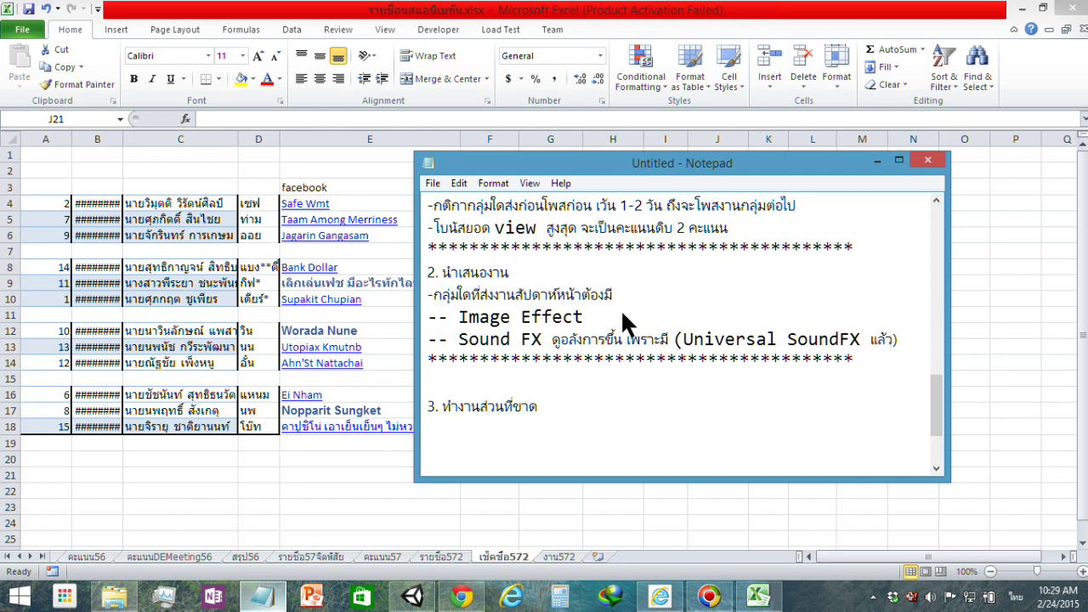
key(BackSpace)
Add the requirement line '-- Present งานครบทุกคน'.
key(Down)
key(Down)
key(Down)
key(Return)
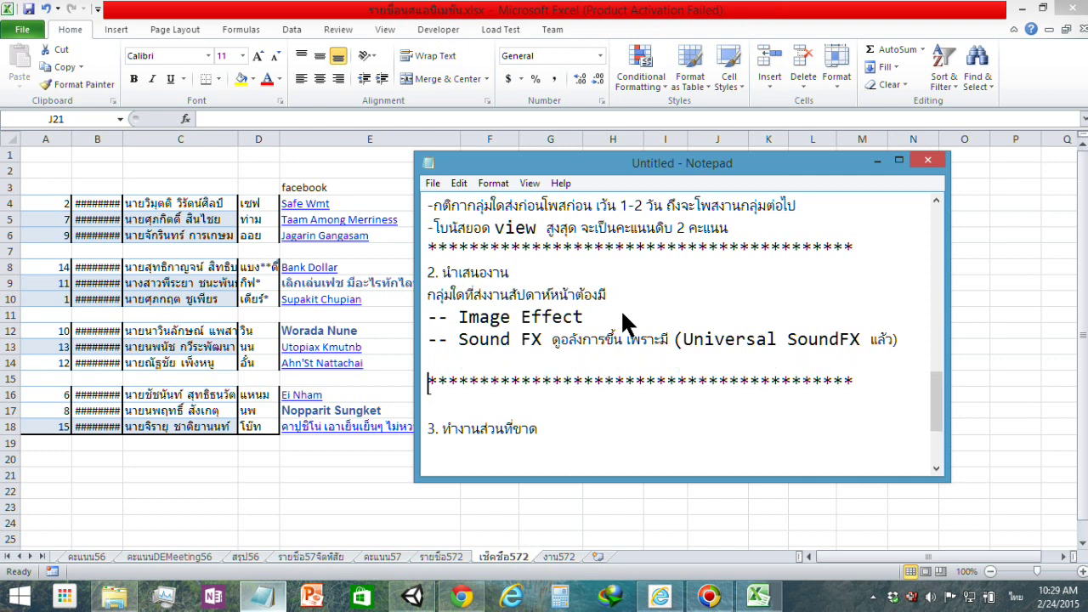
text(-- ม)
text(า)
key(BackSpace)
key(BackSpace)
key(grave)
text(P)
text(resent)
key(grave)
text(งาน)
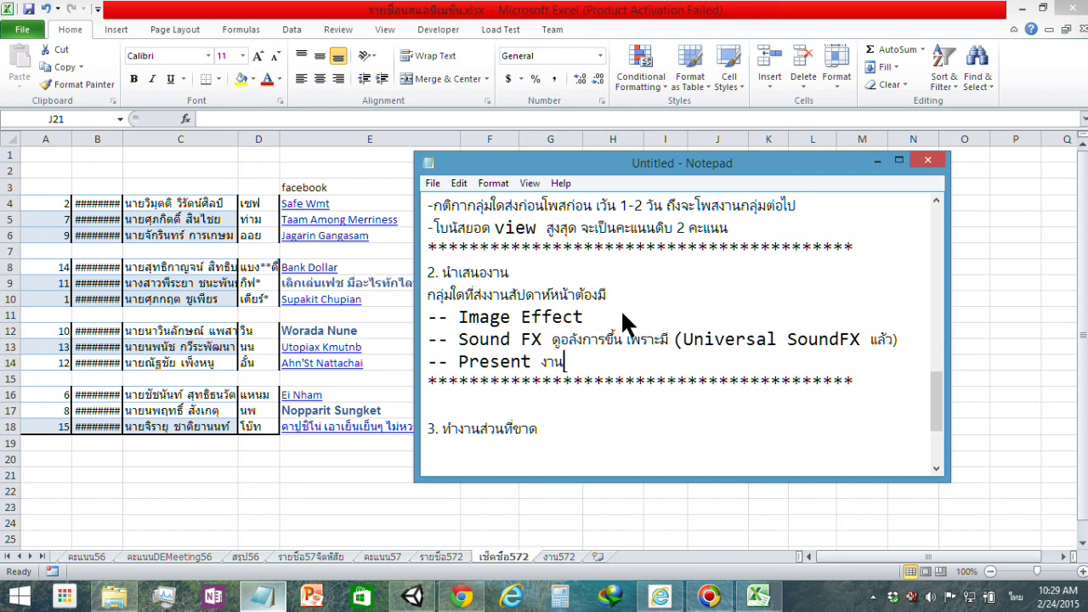
text(ครบทุก)
text(คน)
Add the line 'กลุ่มใดนำเสนอสัปดาห์นี้', then go back a page on Facebook in Chrome.
key(Return)
key(Return)
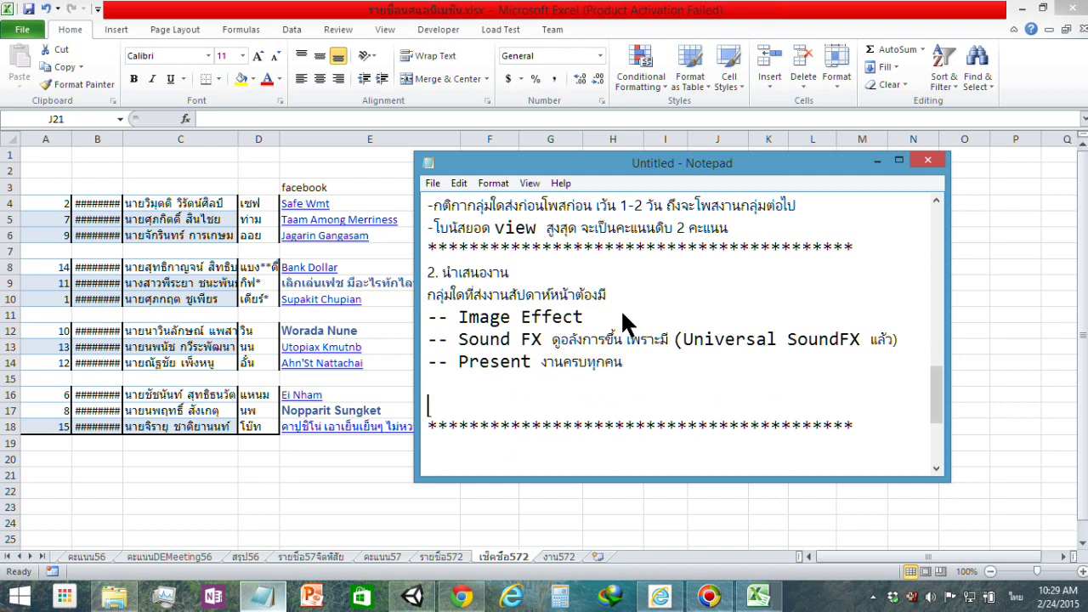
key(Return)
text(กลุ)
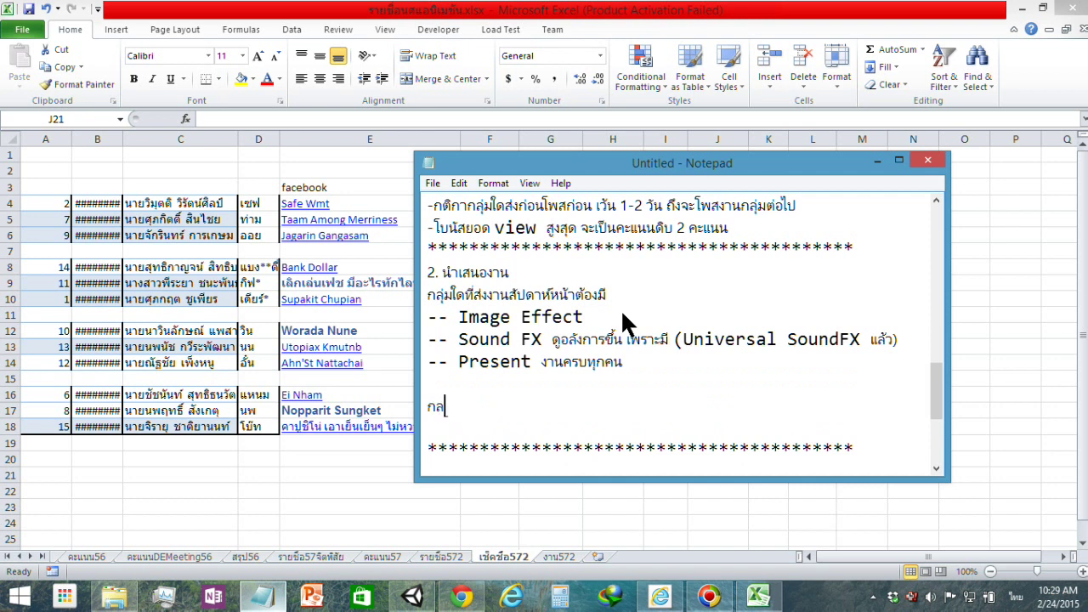
text(่ม)
text(ใด)
text(นำเสนอ)
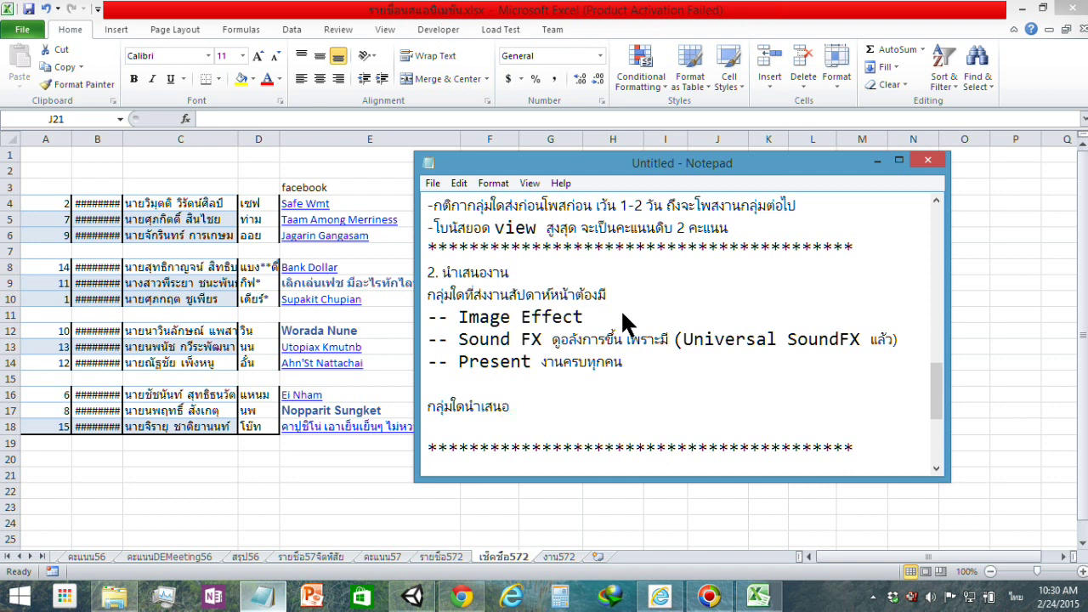
text(สัปดาห์นี)
text(้)
key(Return)
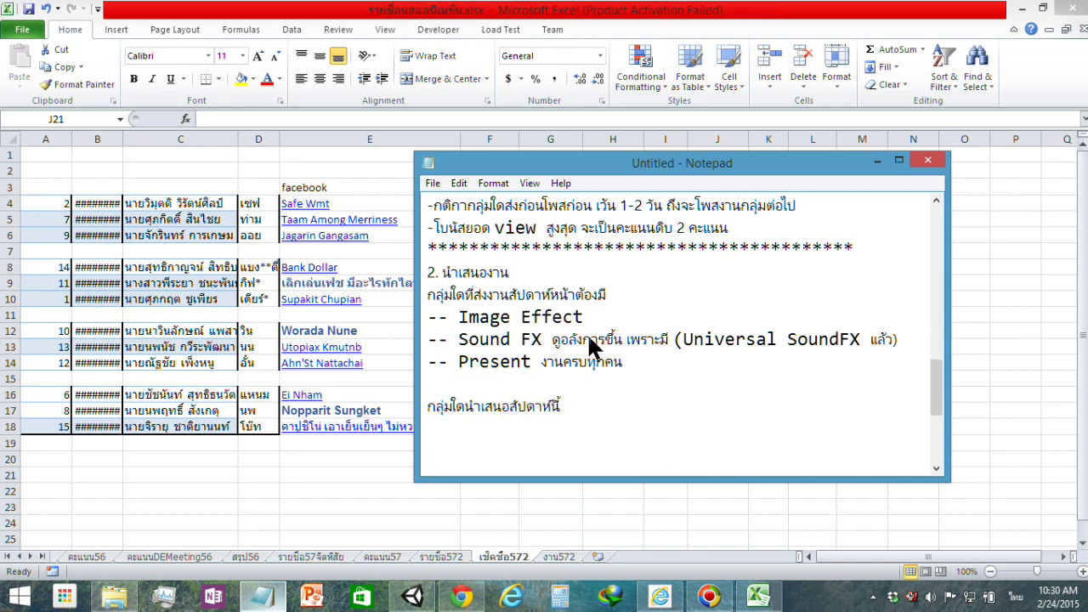
click(466, 597)
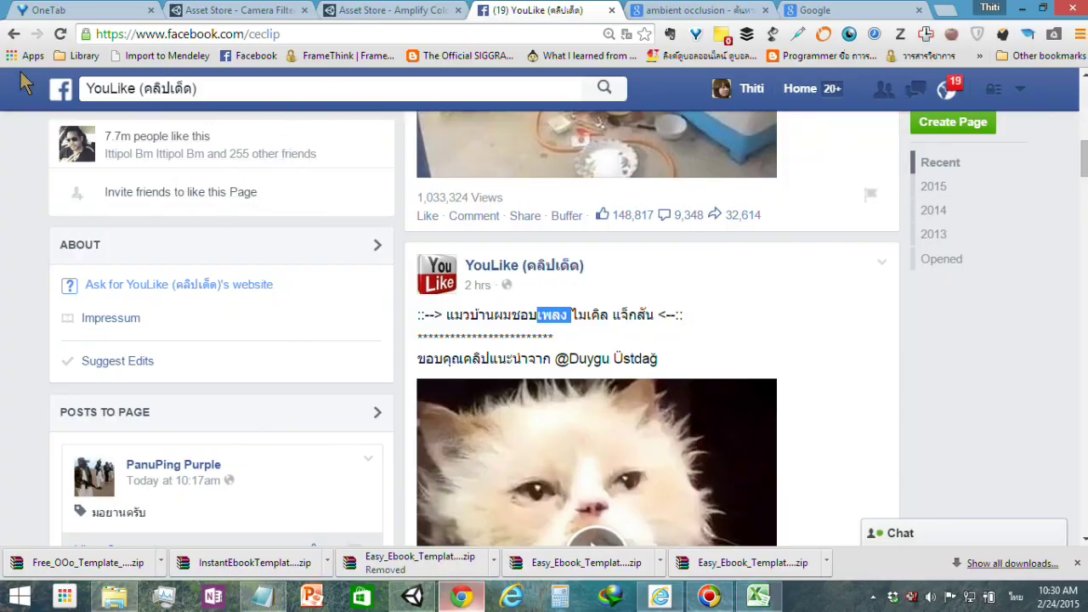
click(12, 35)
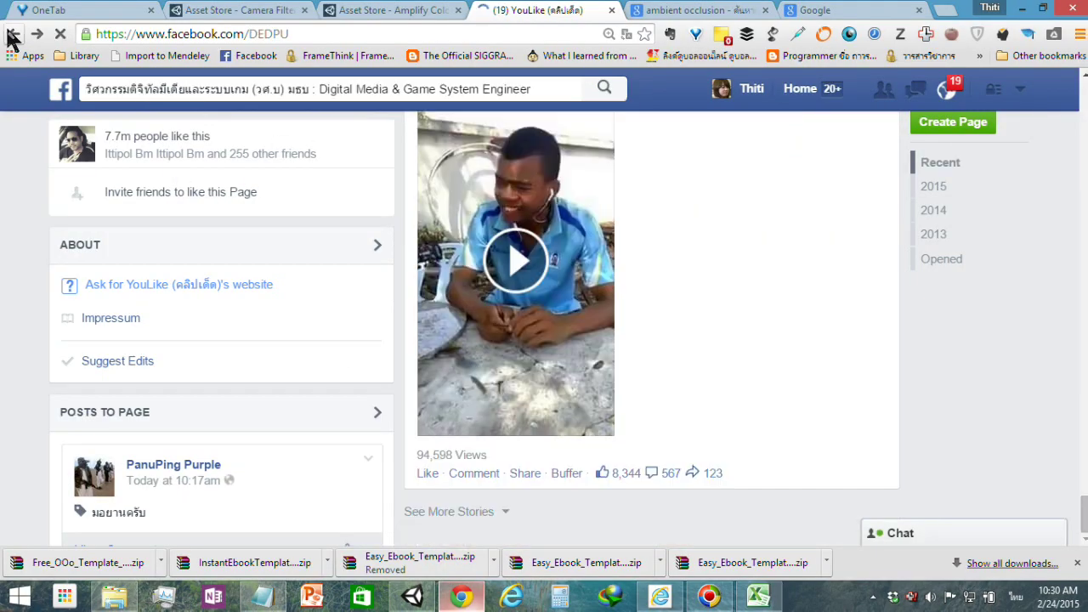
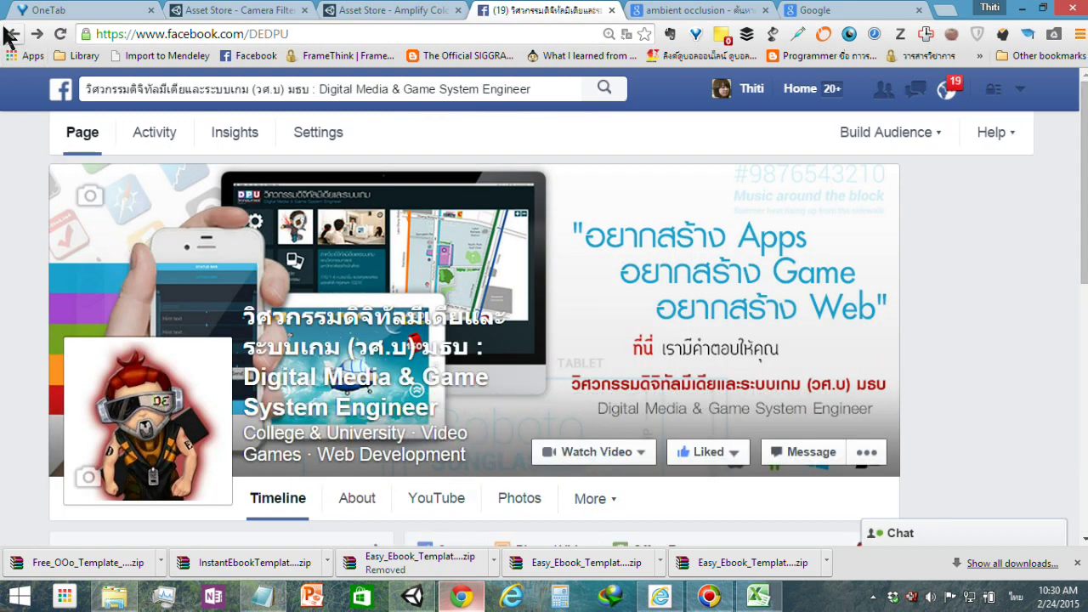
Return to the AG321 Animation group and scroll its feed down to the week6 homework post.
click(8, 34)
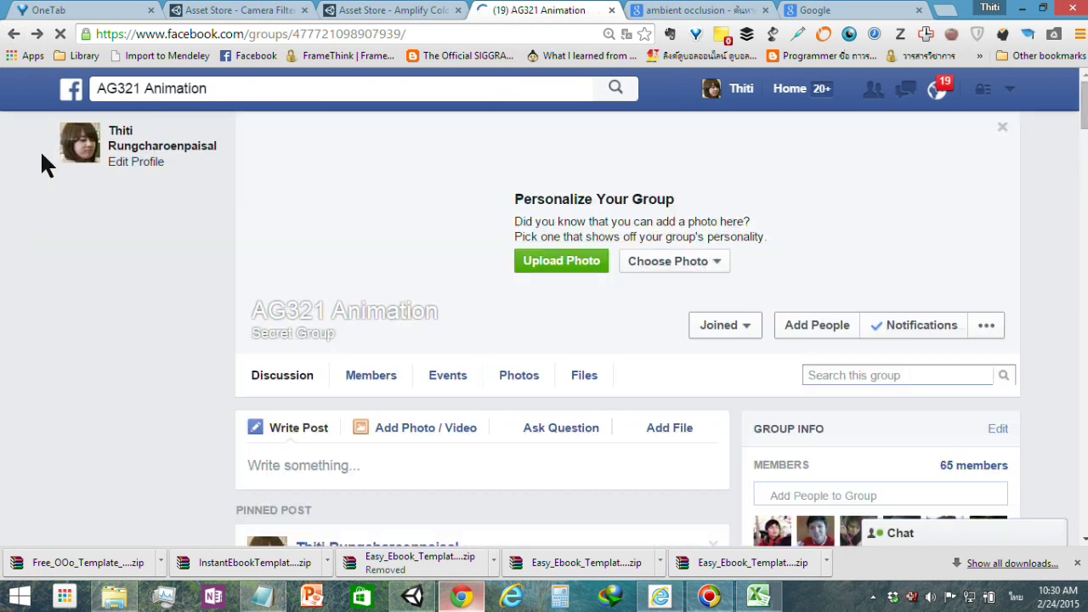
scroll(181, 167, down, 2)
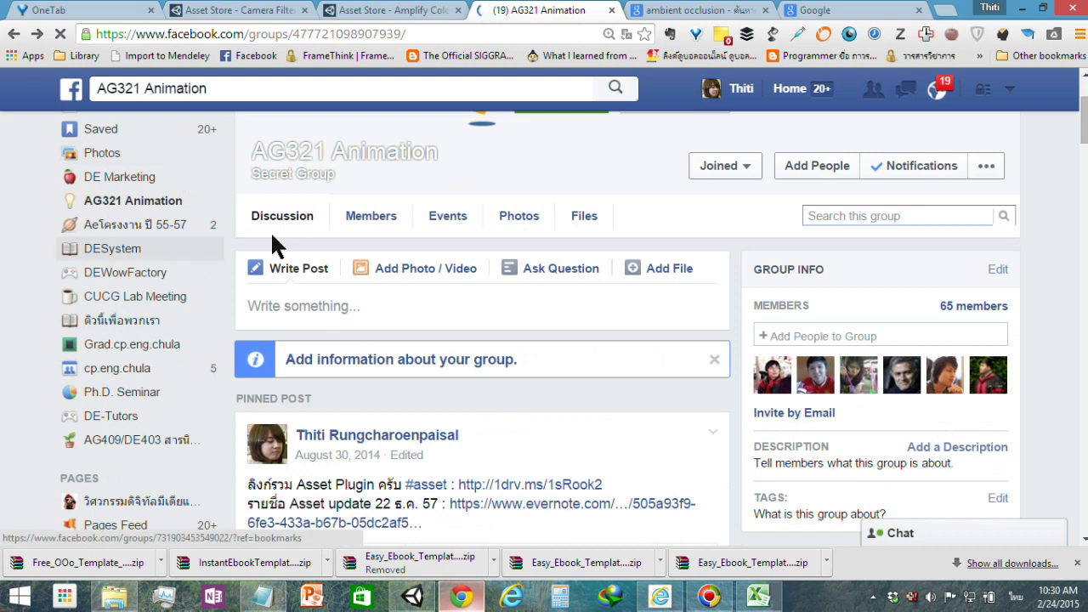
scroll(281, 235, down, 1)
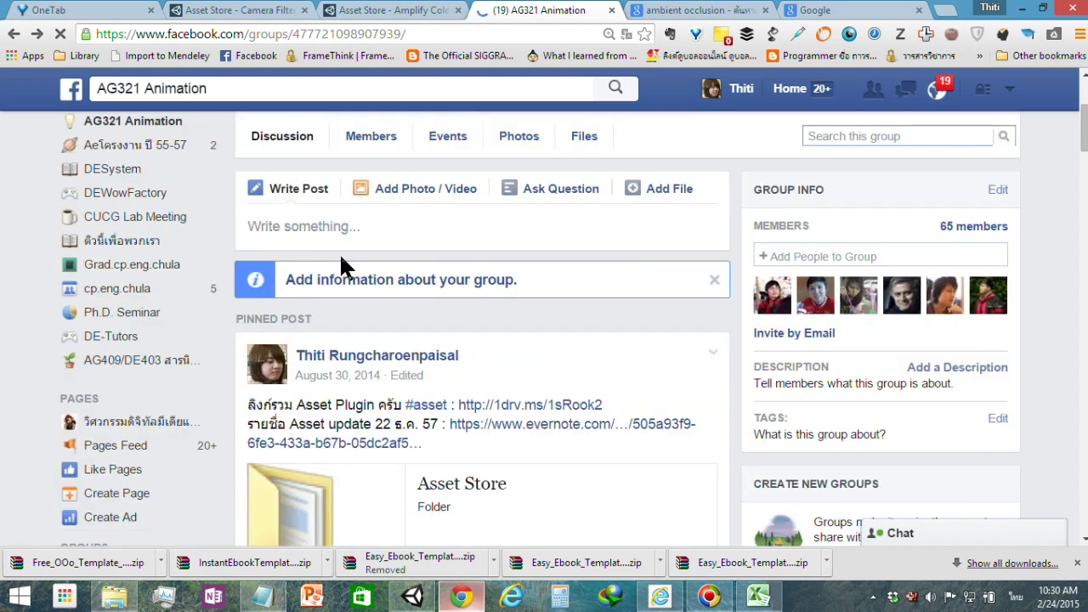
scroll(416, 300, down, 2)
scroll(417, 300, down, 6)
scroll(417, 305, down, 4)
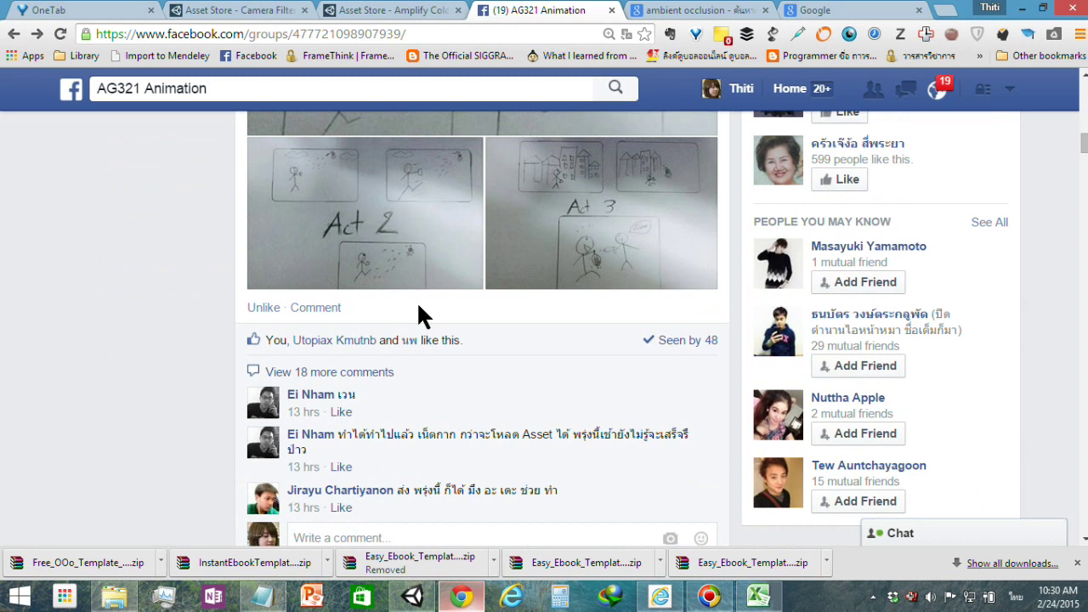
scroll(457, 272, down, 3)
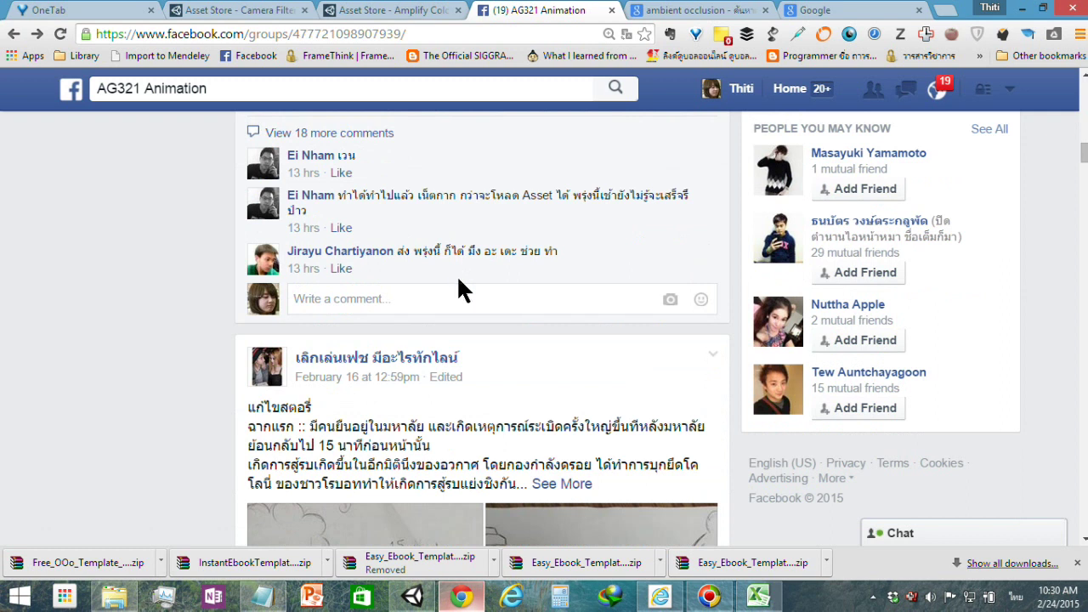
scroll(464, 294, down, 2)
scroll(485, 306, down, 3)
scroll(487, 299, down, 3)
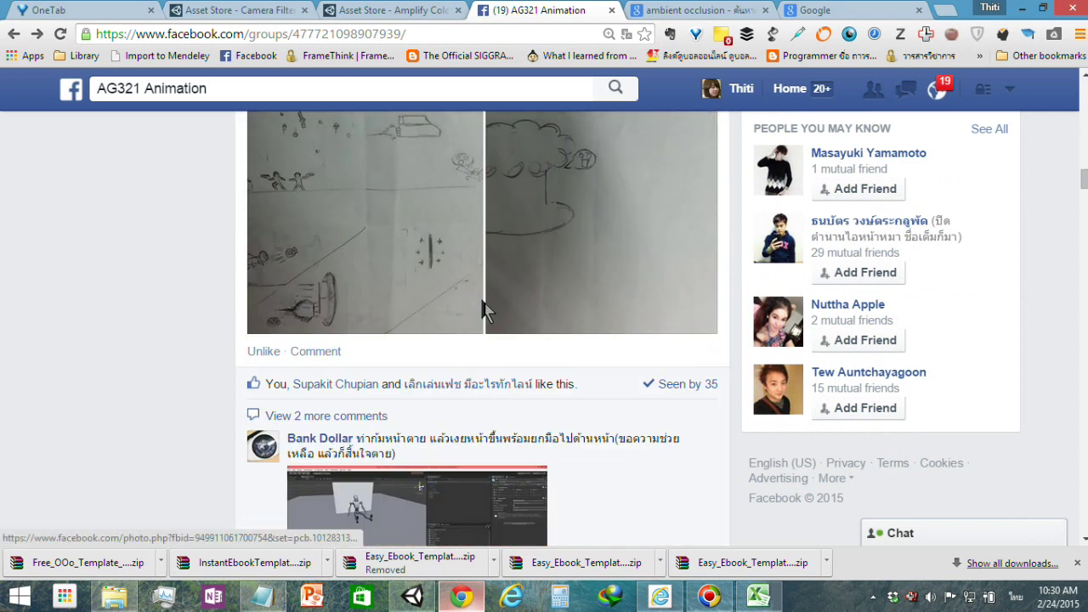
scroll(479, 295, down, 3)
scroll(479, 295, down, 2)
scroll(481, 298, down, 2)
scroll(481, 299, down, 2)
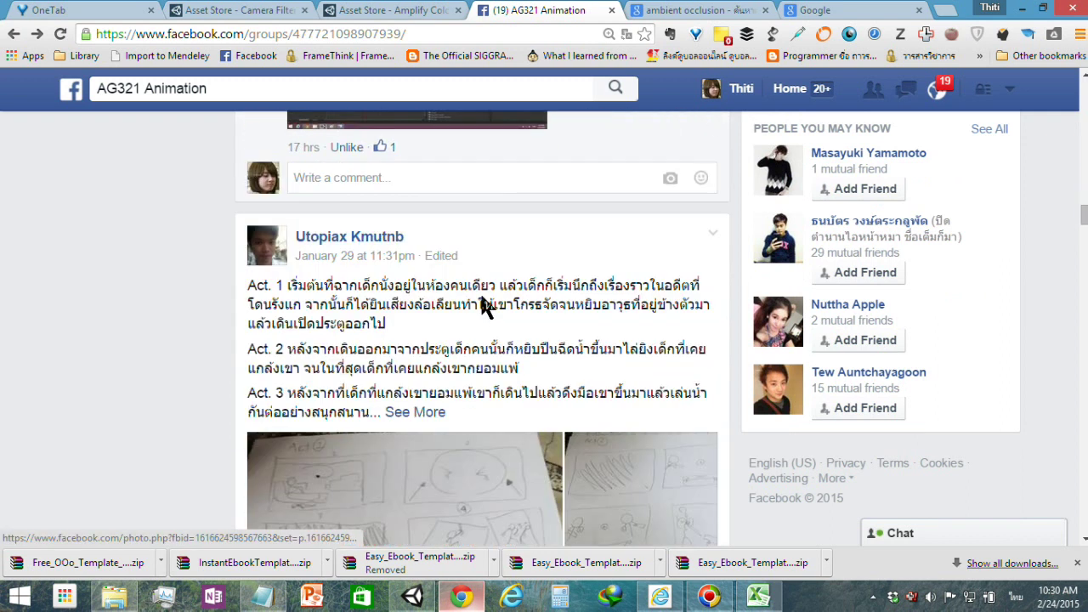
scroll(476, 289, down, 3)
scroll(474, 285, down, 3)
scroll(474, 290, down, 3)
scroll(474, 291, down, 4)
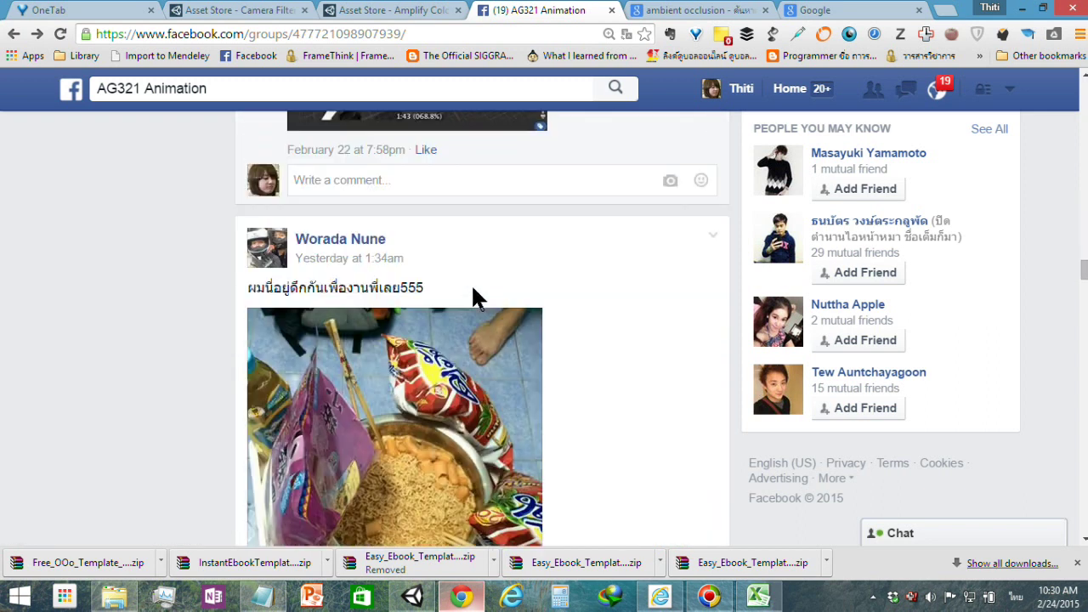
scroll(471, 289, down, 3)
scroll(472, 289, down, 3)
scroll(475, 291, down, 3)
scroll(476, 295, down, 3)
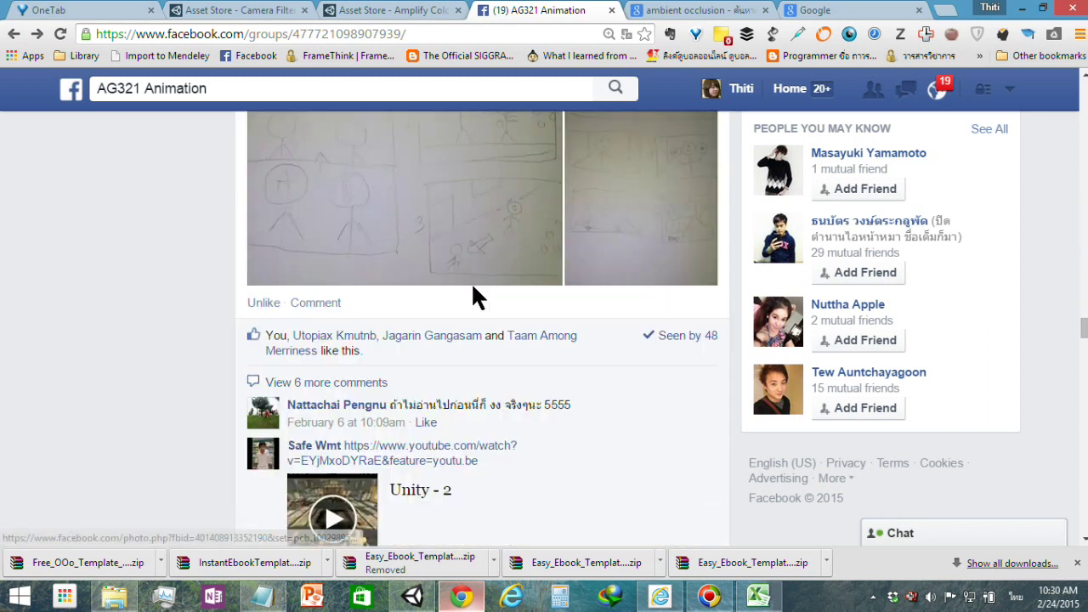
scroll(476, 296, down, 2)
scroll(476, 296, down, 2)
scroll(474, 289, down, 2)
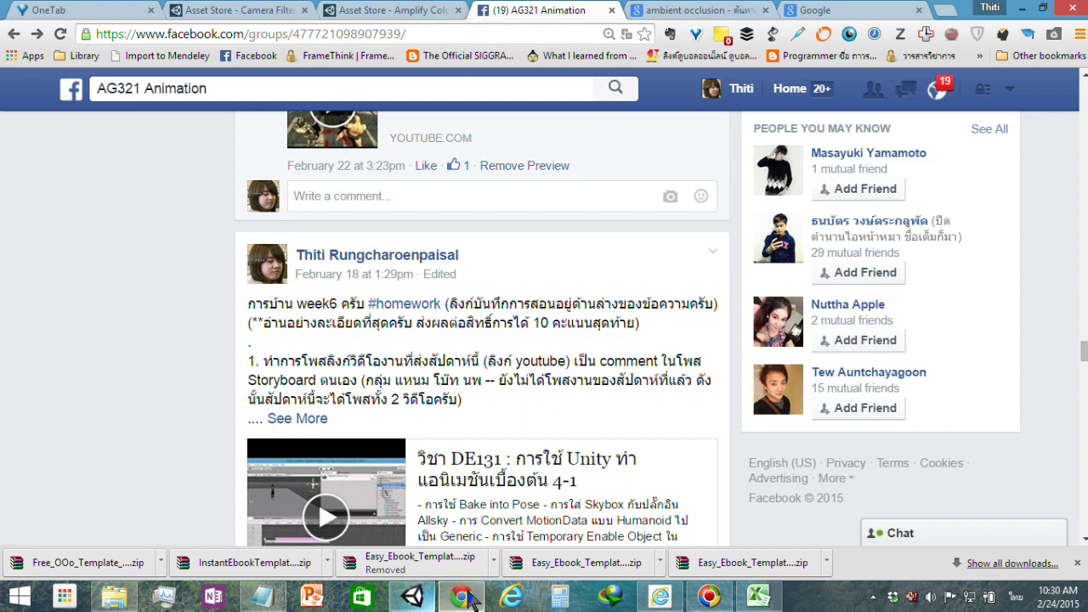
click(756, 598)
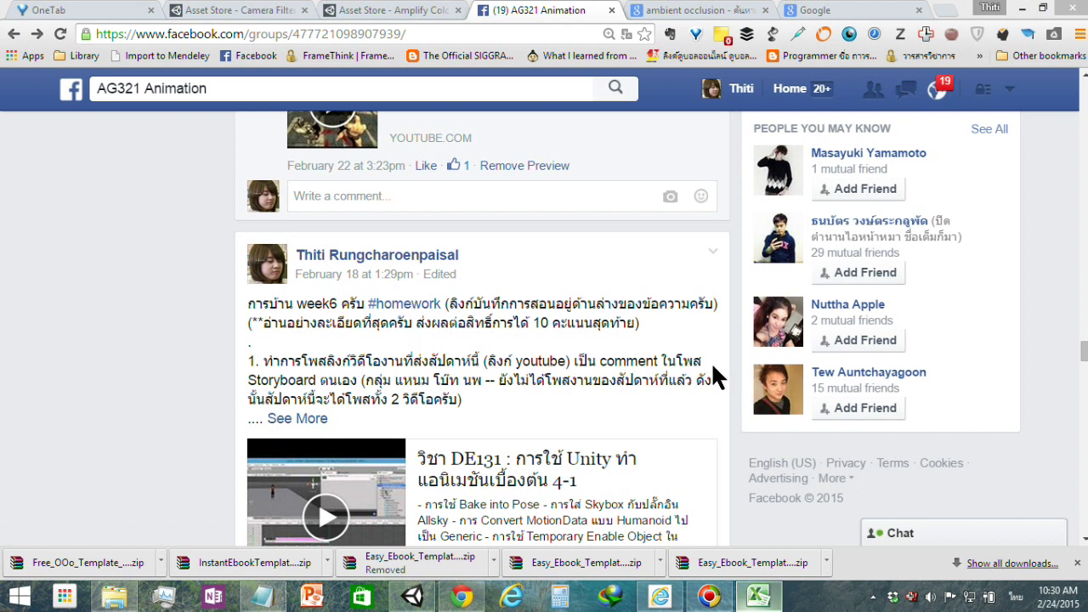
Enter a week7 score of -1 in cell K12, lowering that row's total to 2.
click(1018, 11)
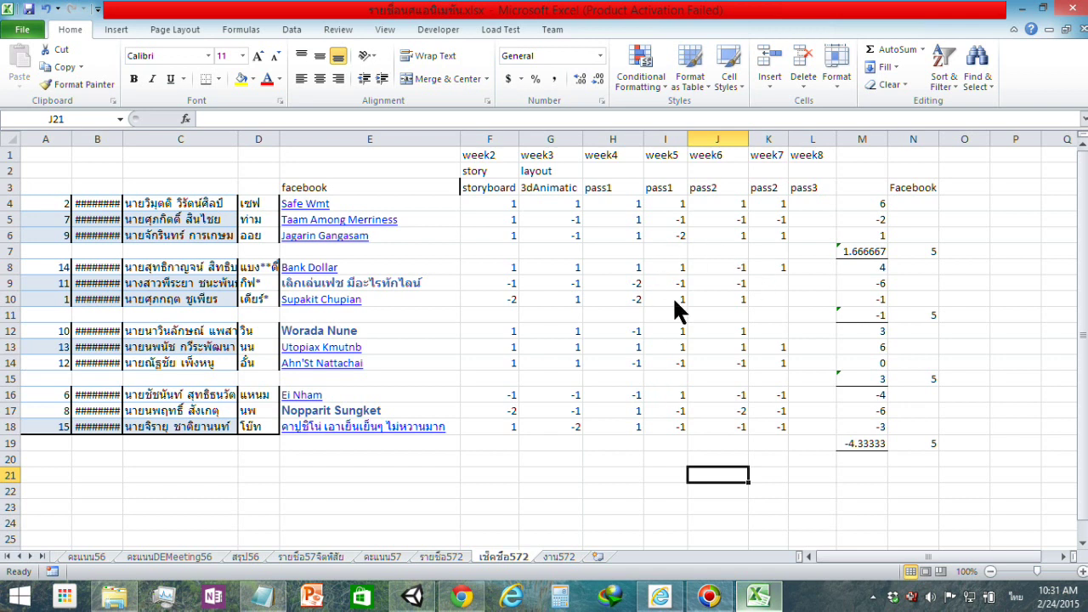
click(769, 335)
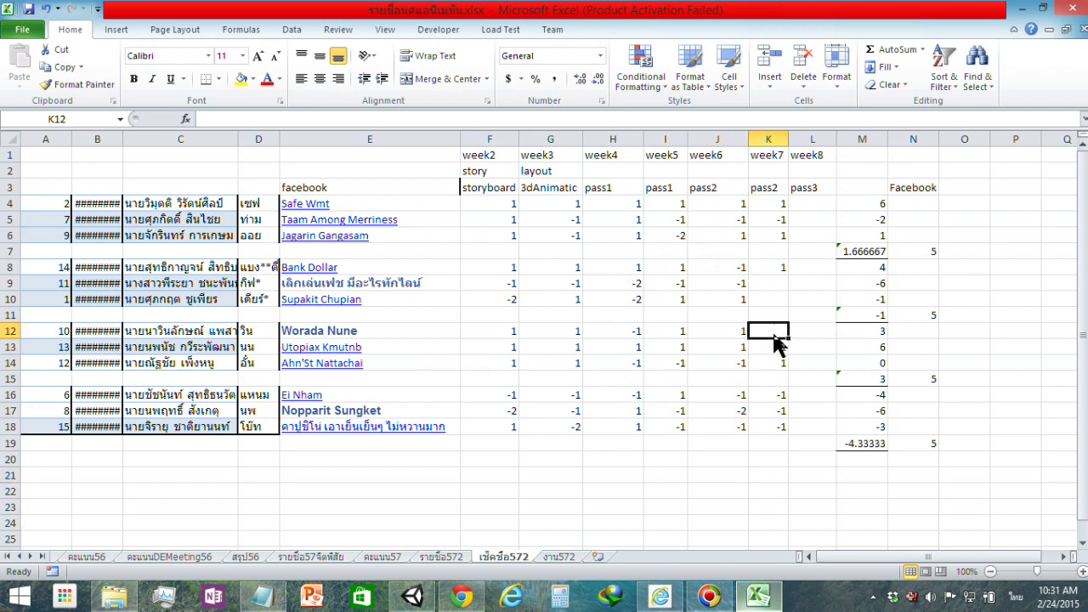
text(-1)
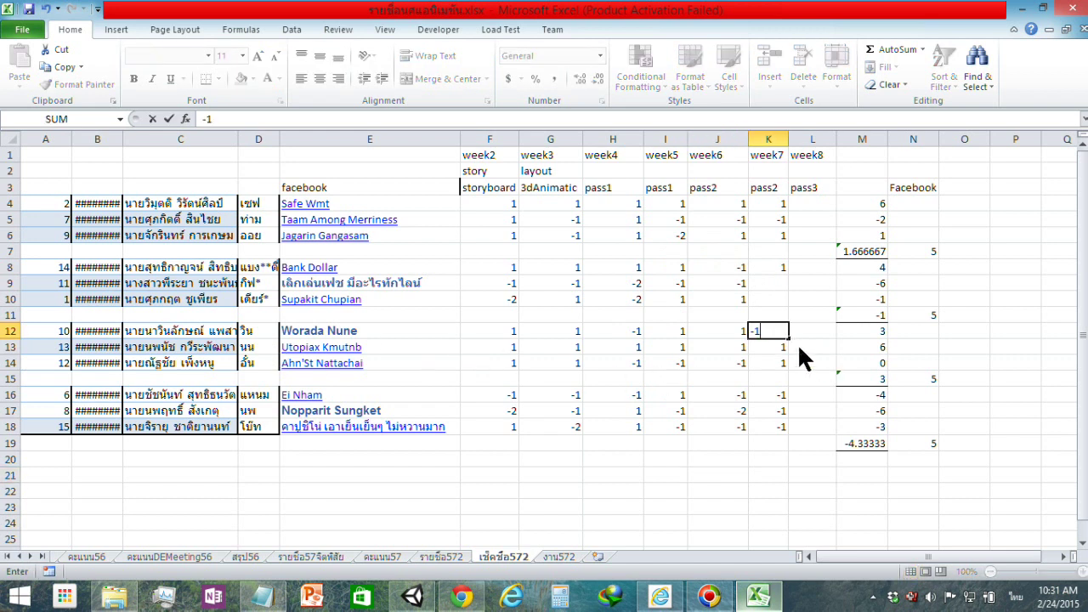
click(799, 348)
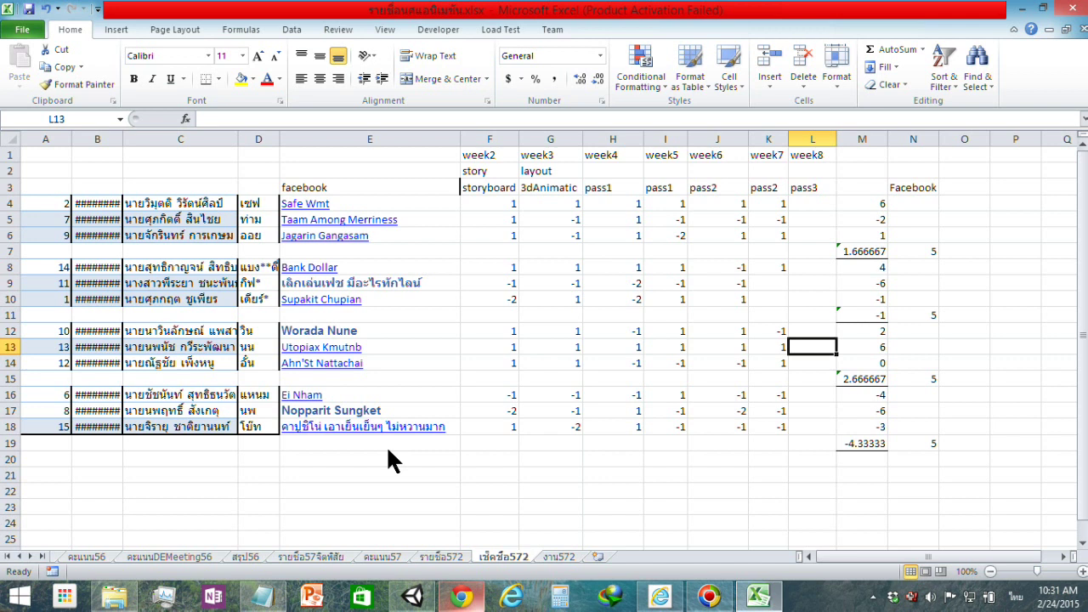
click(419, 396)
click(498, 444)
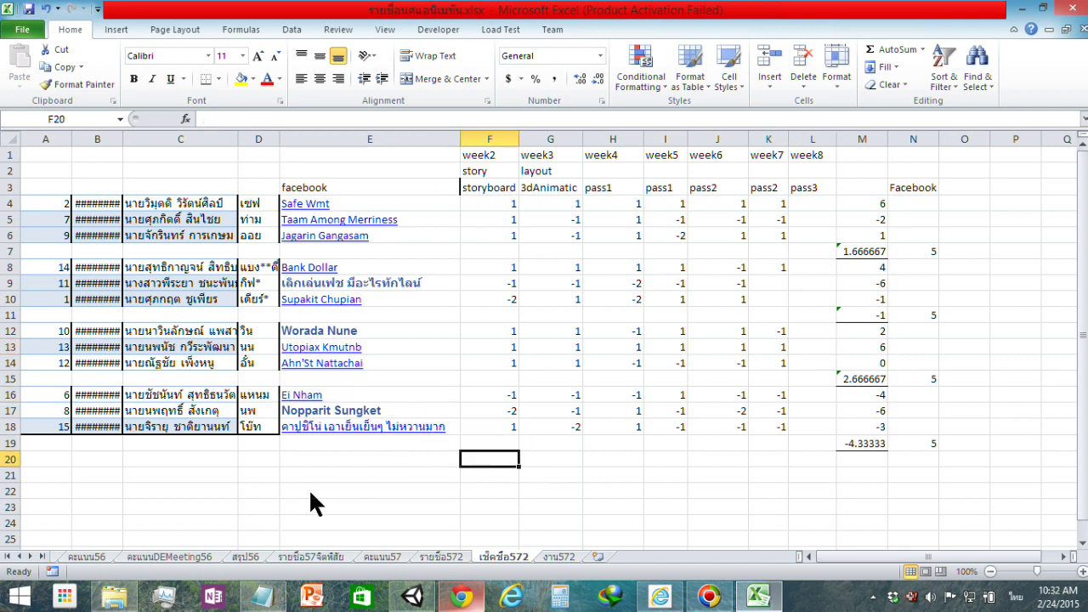
click(360, 476)
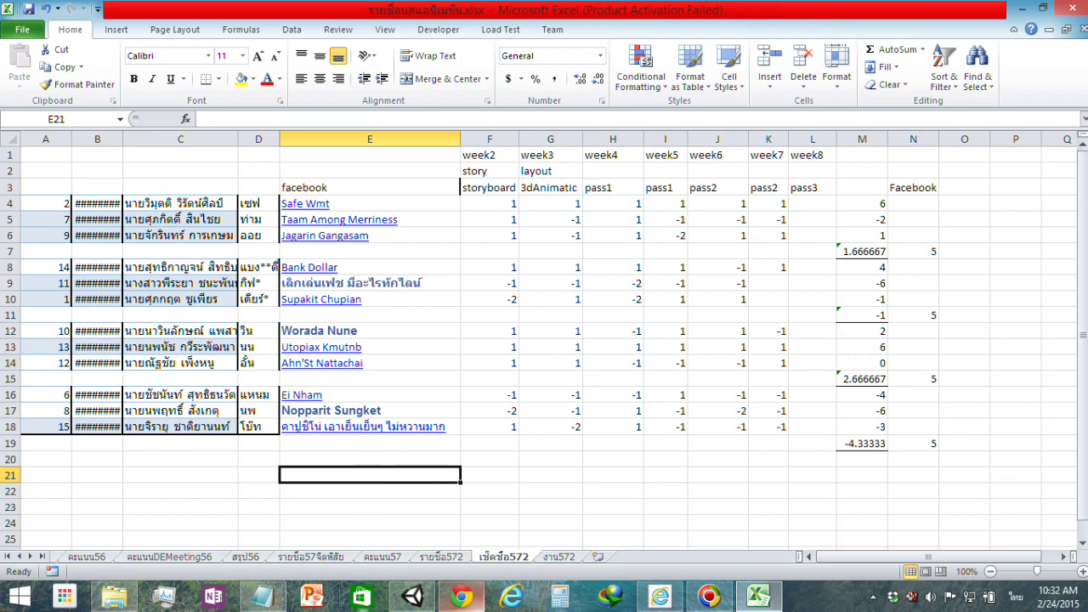
Expand the full text of the week6 homework post in the group feed.
click(467, 598)
scroll(220, 365, down, 3)
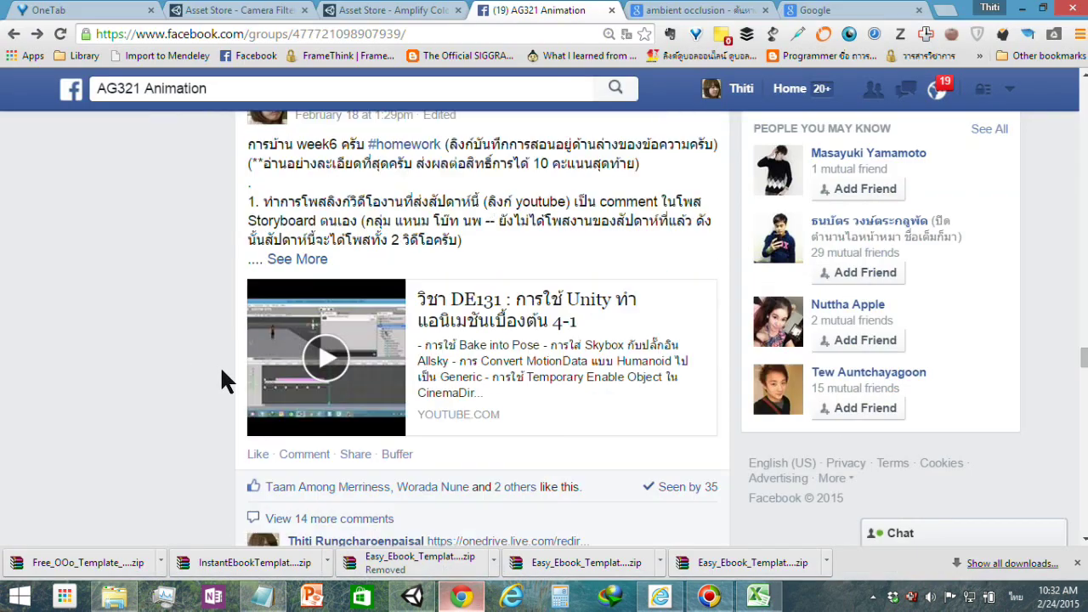
scroll(220, 365, up, 3)
scroll(315, 340, down, 1)
click(314, 340)
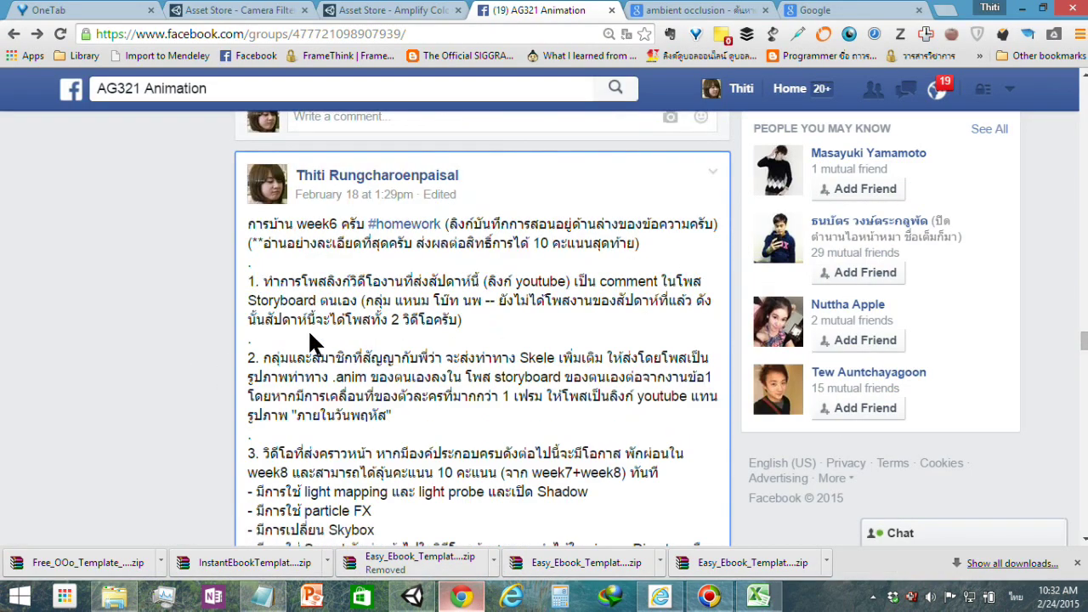
scroll(311, 340, down, 3)
scroll(374, 341, down, 1)
scroll(374, 335, down, 1)
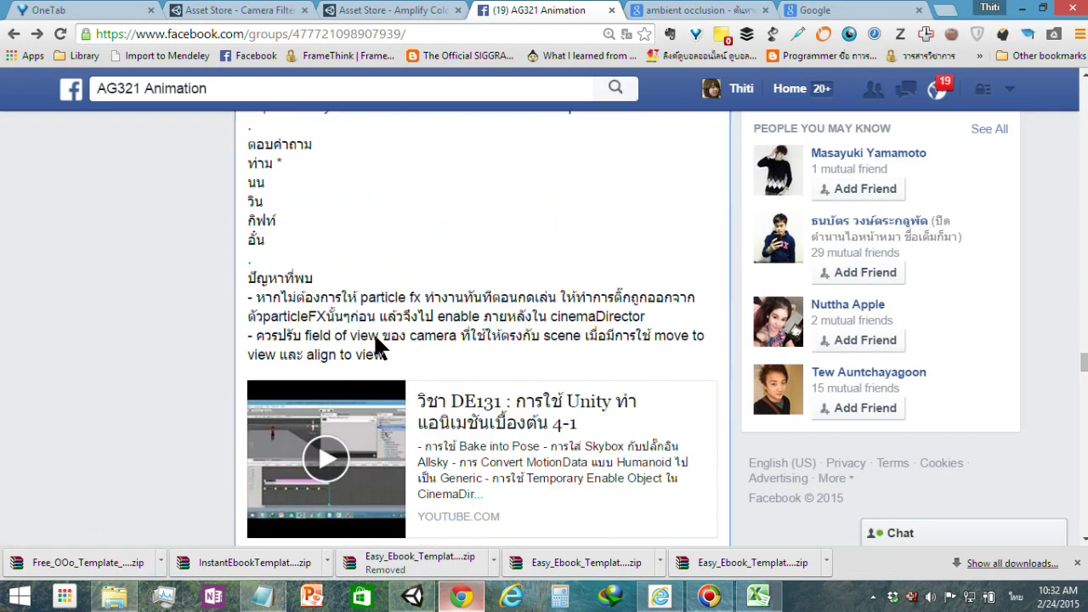
scroll(375, 335, up, 2)
scroll(375, 336, up, 2)
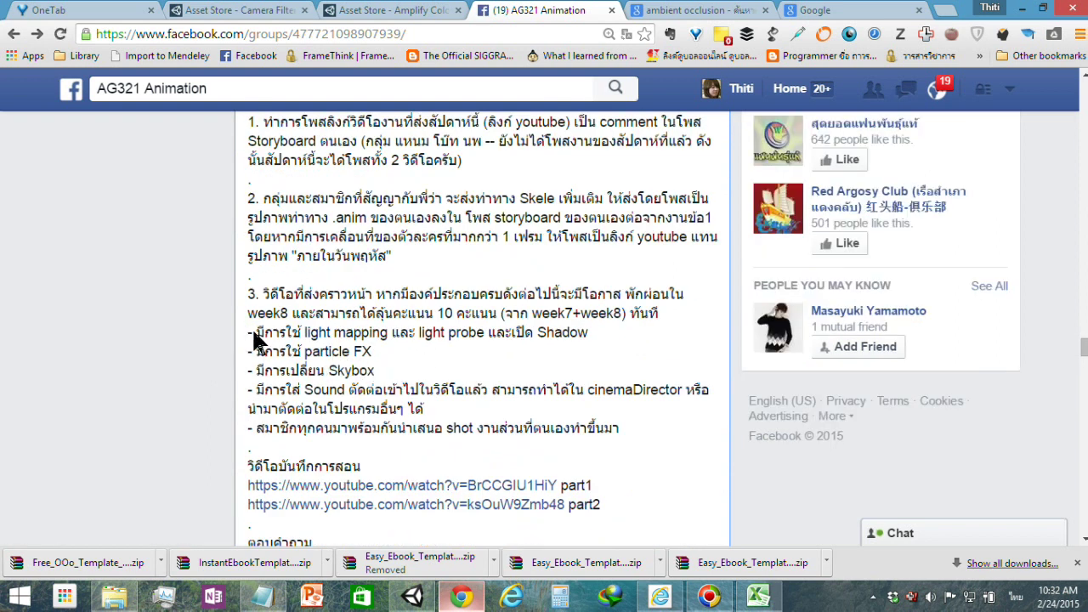
Select and copy the requirement bullets from light mapping through presenting shots.
drag(247, 333, 332, 362)
click(331, 361)
mouse_move(248, 332)
mouse_down()
mouse_move(399, 397)
mouse_move(642, 440)
mouse_up()
key(ctrl+c)
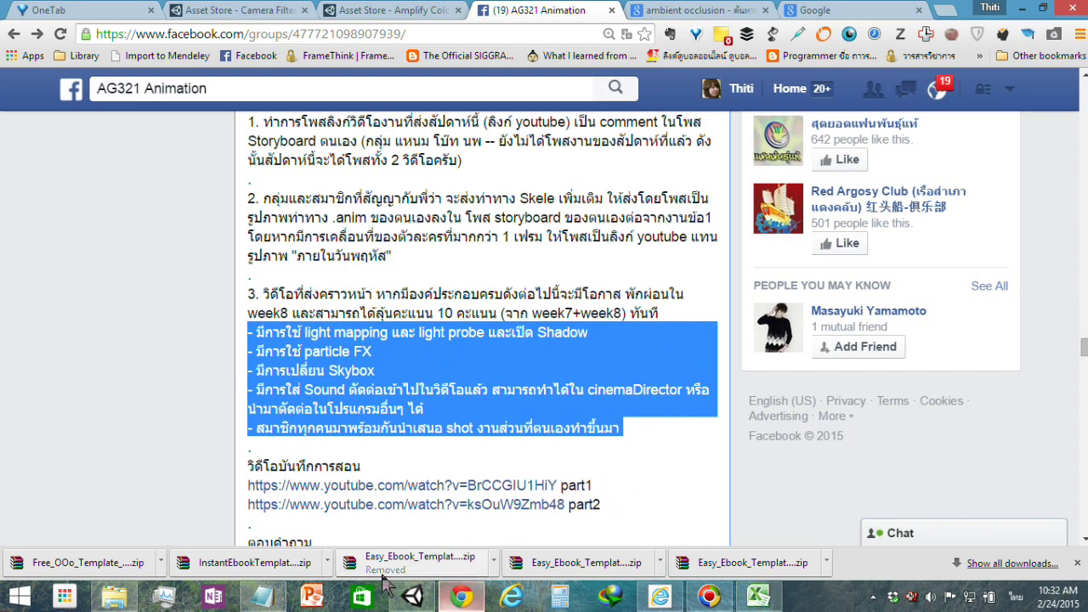
click(279, 598)
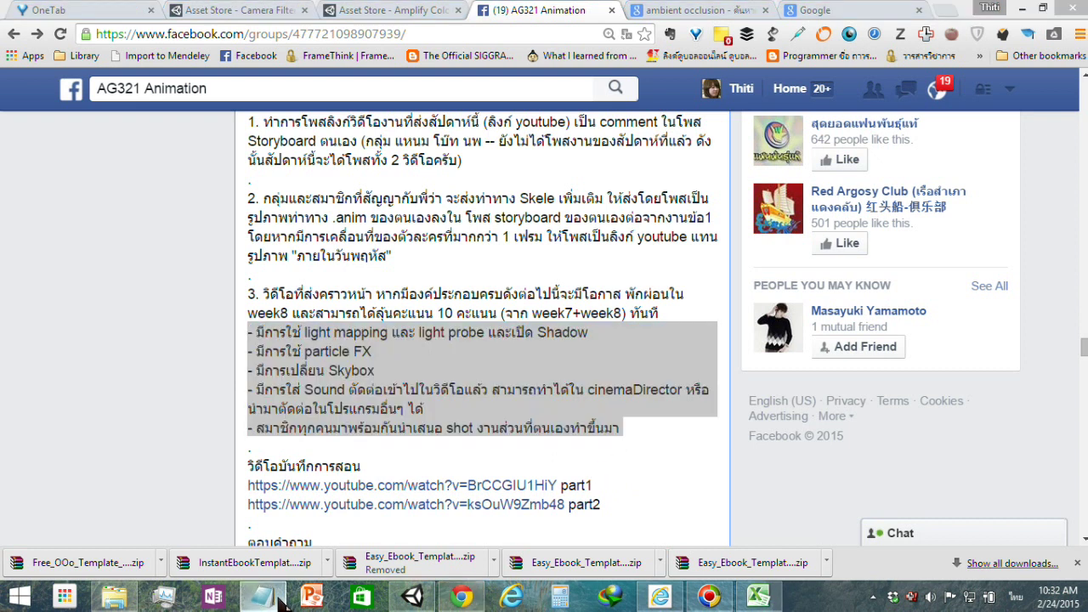
Paste the copied requirement list into the untitled Notepad notes.
click(1018, 10)
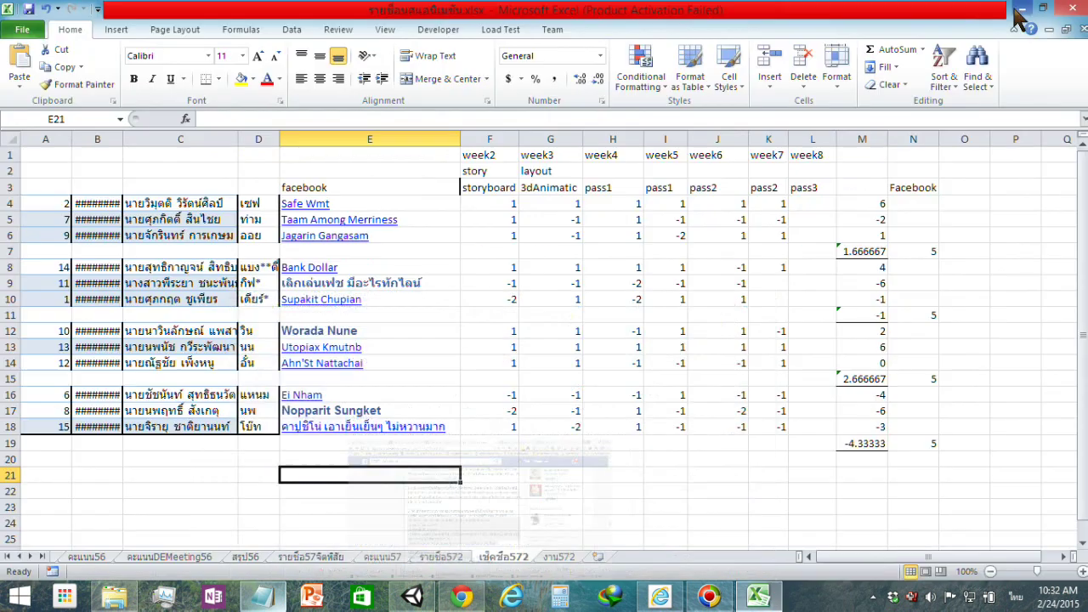
click(262, 598)
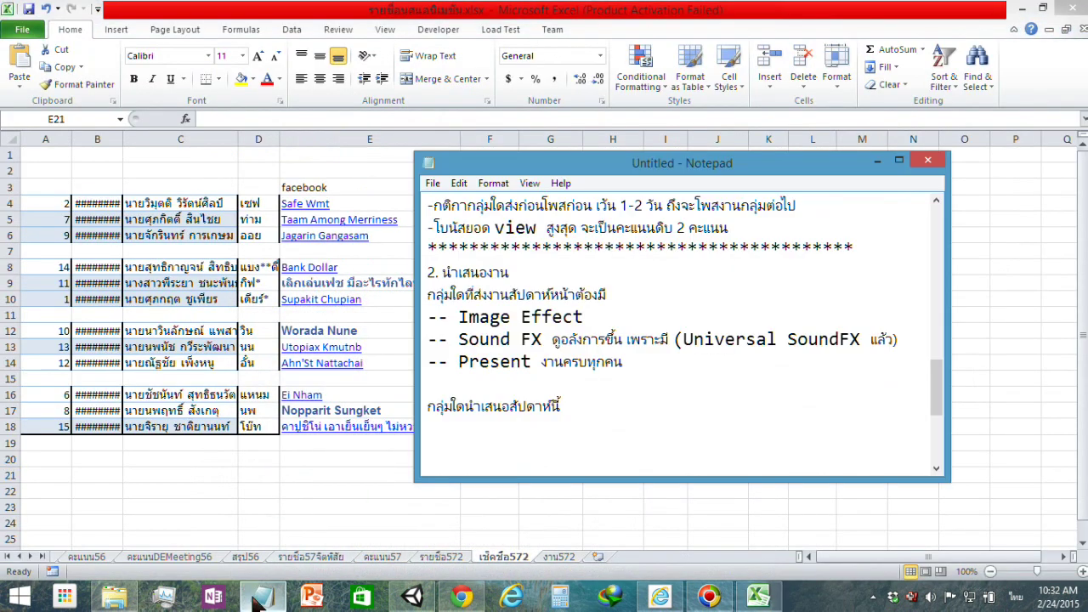
key(ctrl+v)
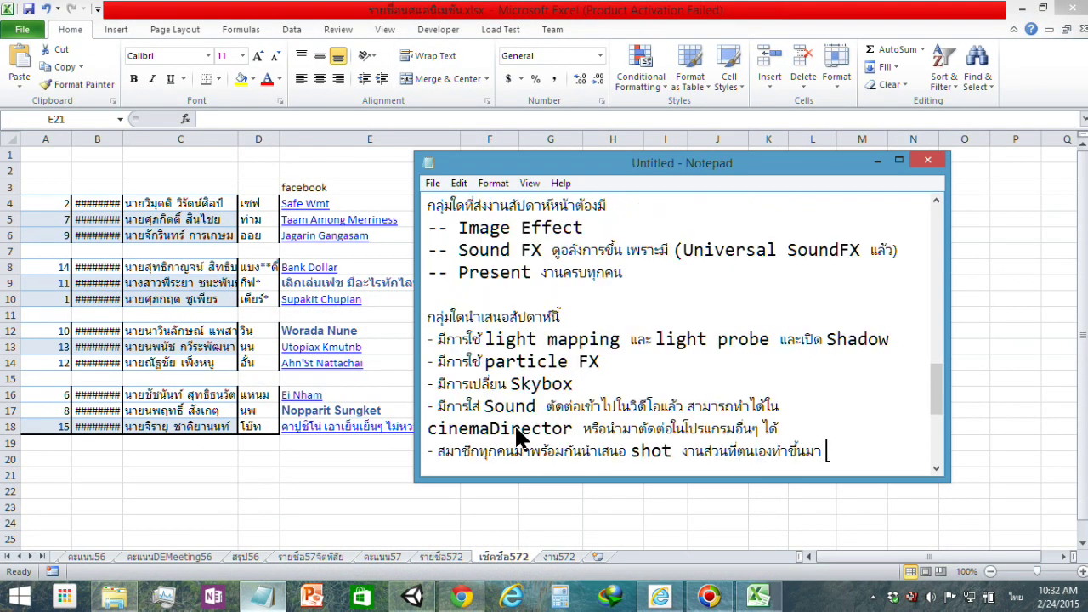
scroll(510, 370, down, 1)
scroll(514, 391, up, 2)
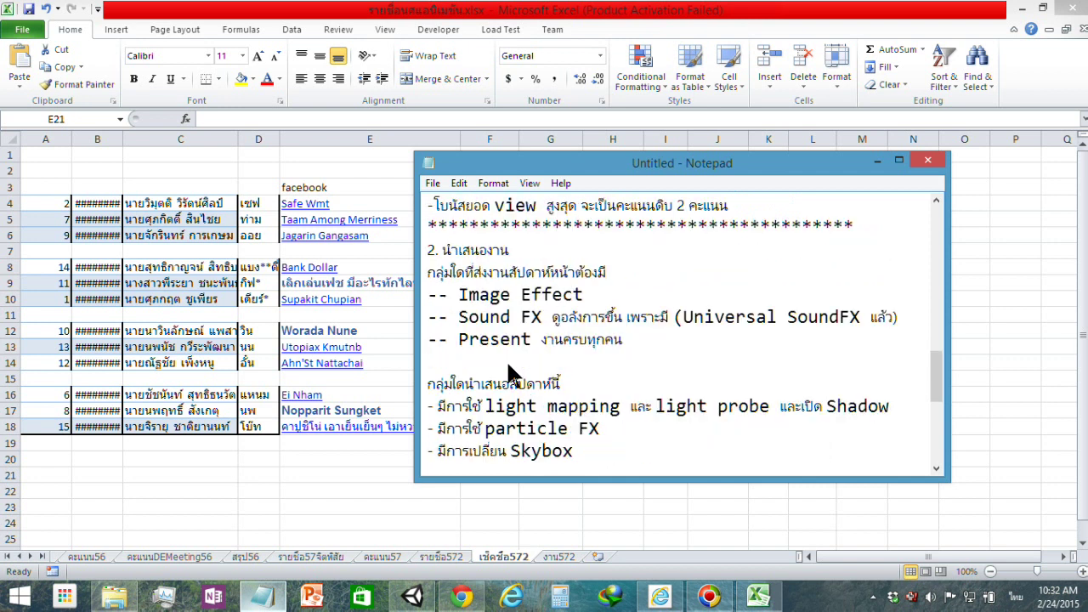
scroll(510, 374, down, 2)
scroll(510, 374, up, 2)
scroll(510, 374, down, 2)
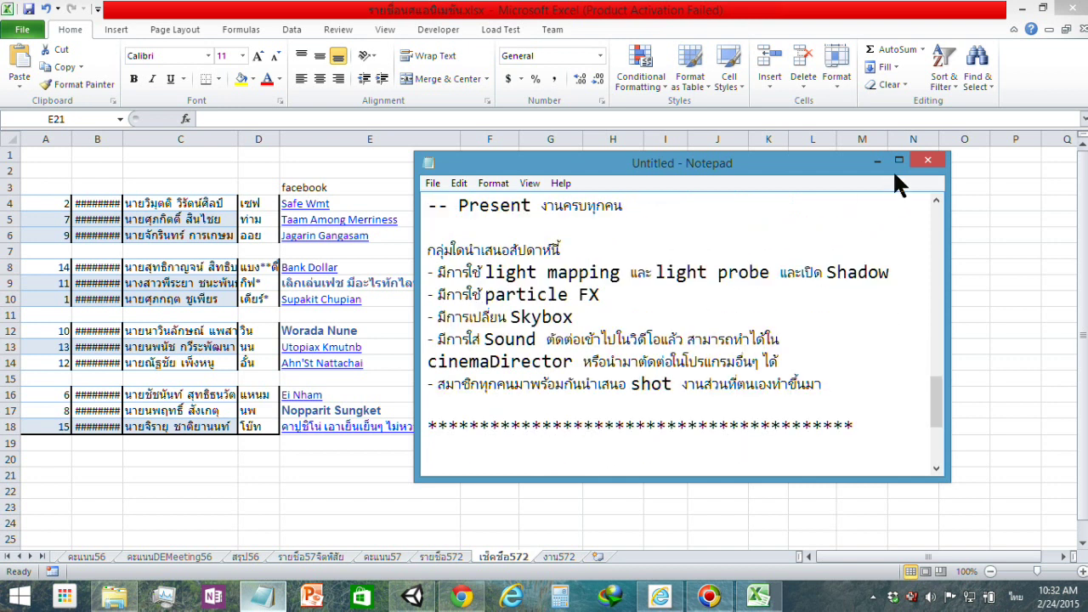
Enlarge the Notepad window and add a row of asterisks below the 25-point scoring line.
mouse_move(801, 156)
mouse_down()
mouse_move(741, 36)
mouse_move(859, 74)
mouse_up()
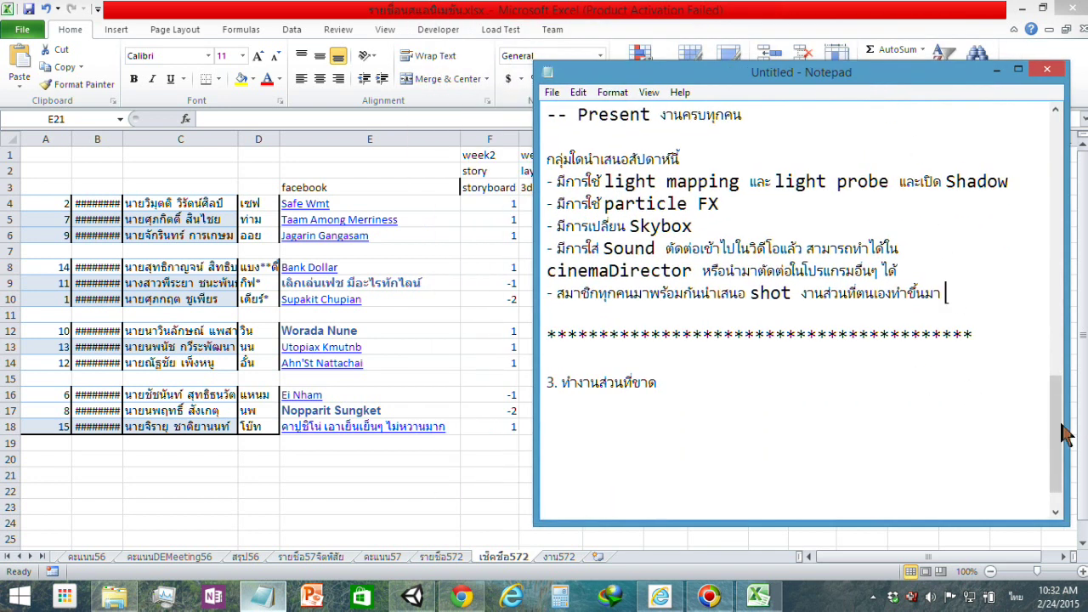
drag(1062, 420, 1030, 311)
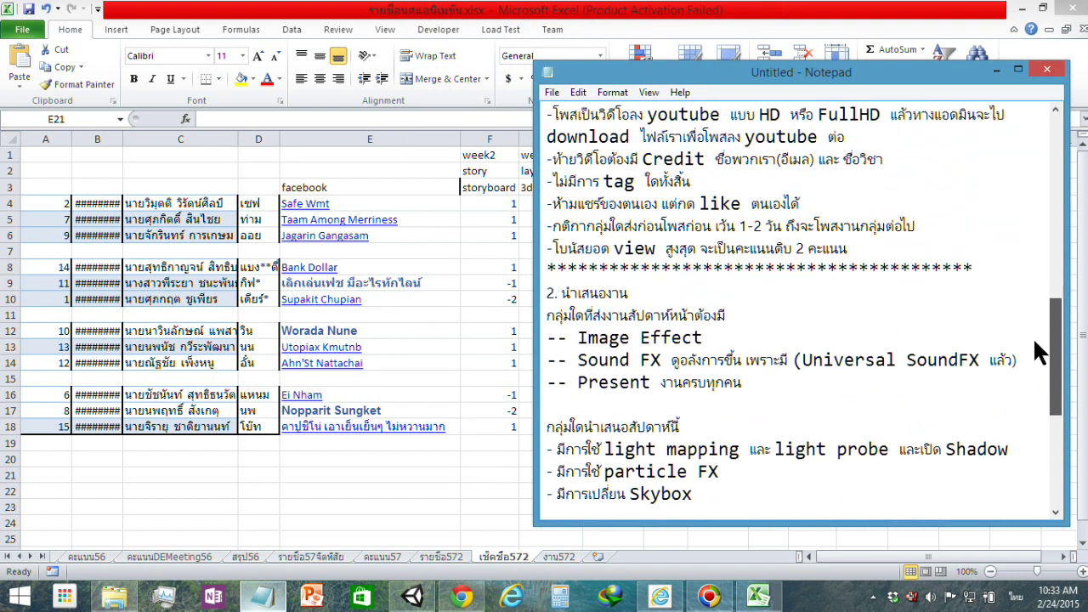
drag(1030, 319, 1012, 280)
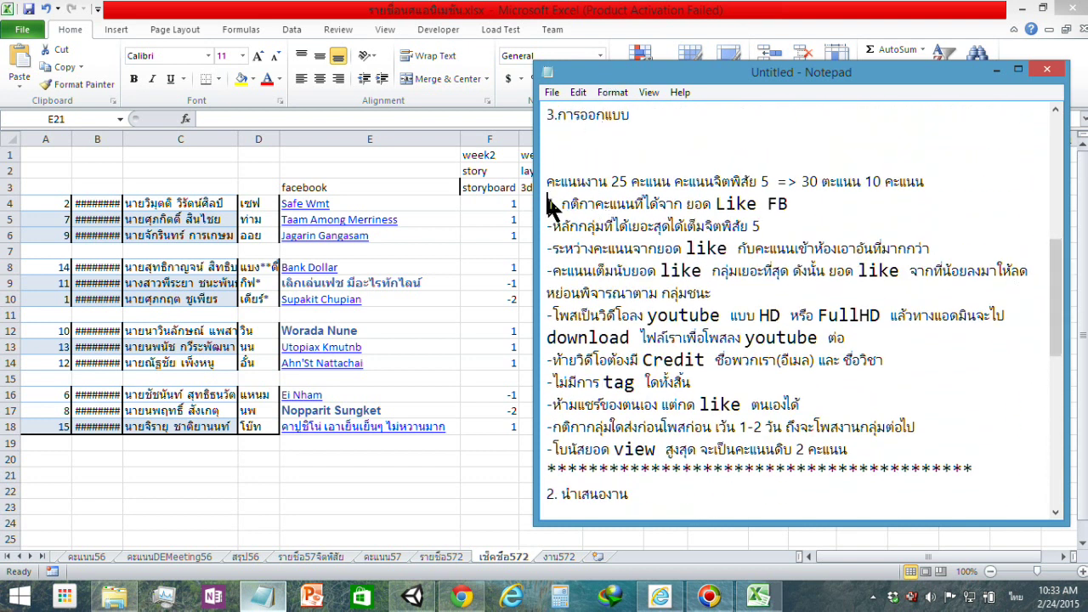
key(Return)
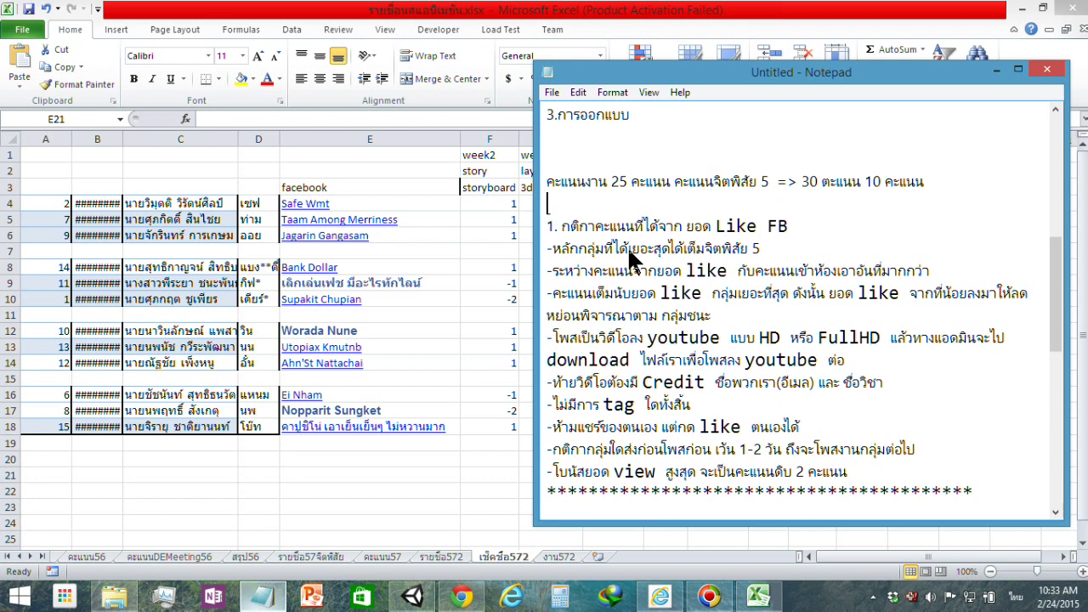
text(************************************)
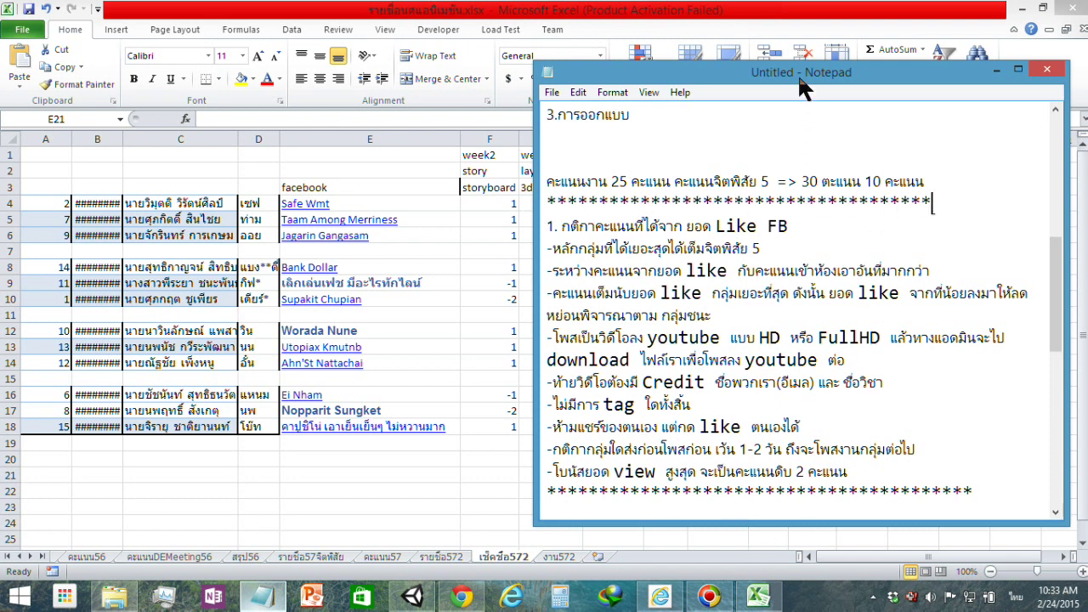
Snap the Notepad window to the right half of the screen and bring back the score sheet.
drag(798, 73, 1087, 177)
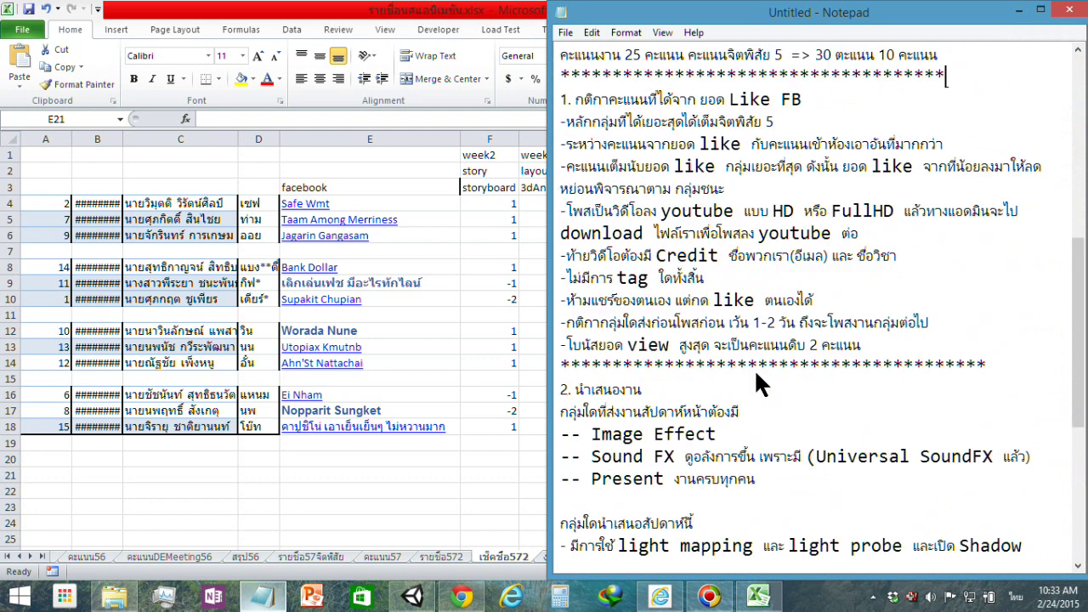
scroll(755, 373, down, 1)
scroll(756, 373, down, 1)
scroll(756, 373, down, 1)
scroll(755, 373, down, 2)
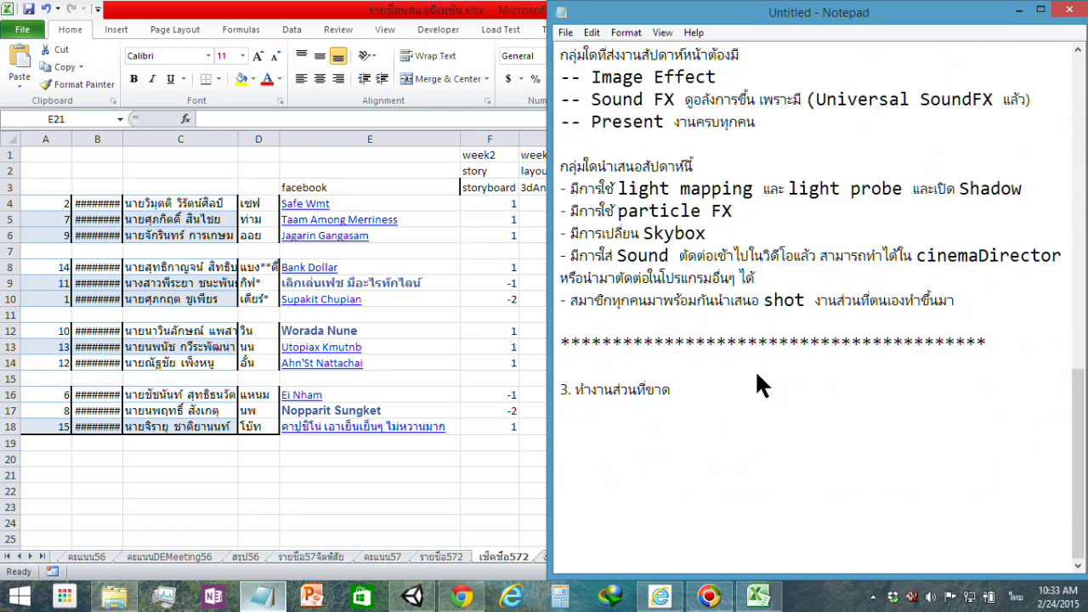
scroll(755, 369, up, 2)
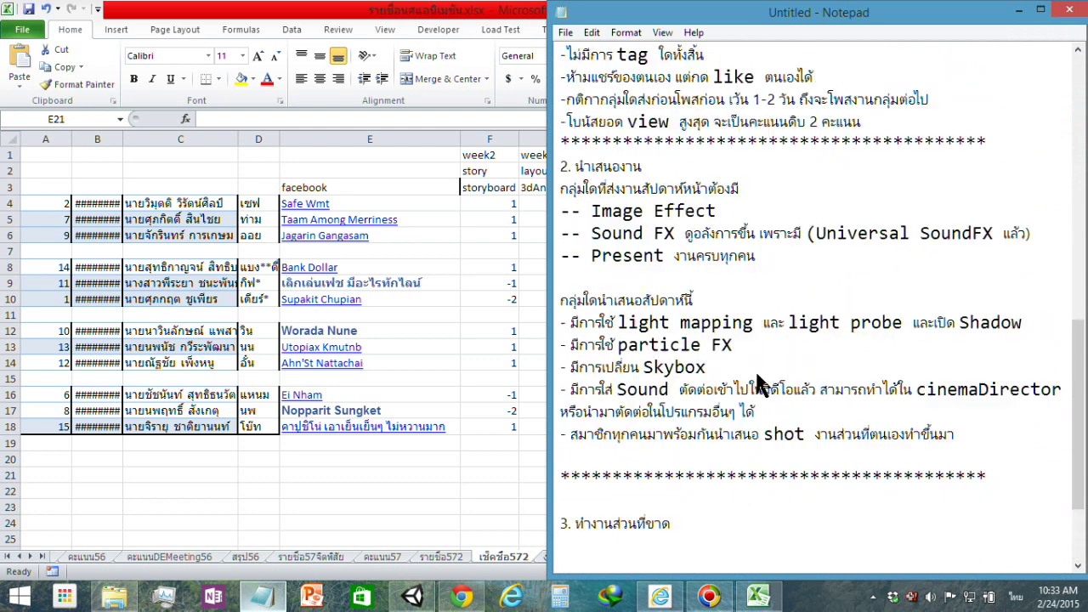
click(397, 184)
Check the nicknames in D9 and D8 and the -1 score in G16.
click(358, 411)
click(269, 282)
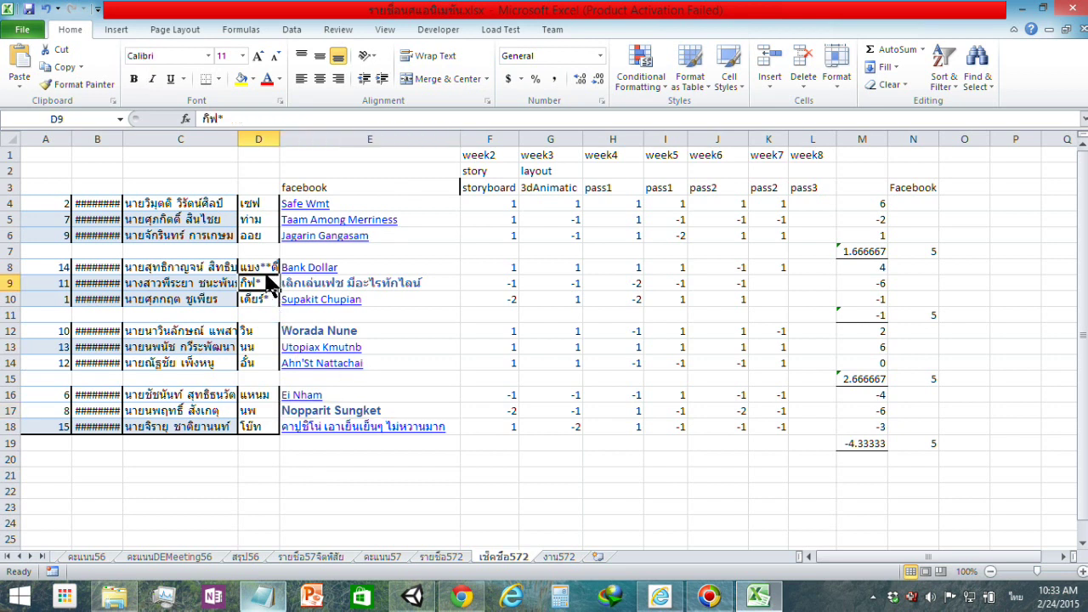
click(259, 267)
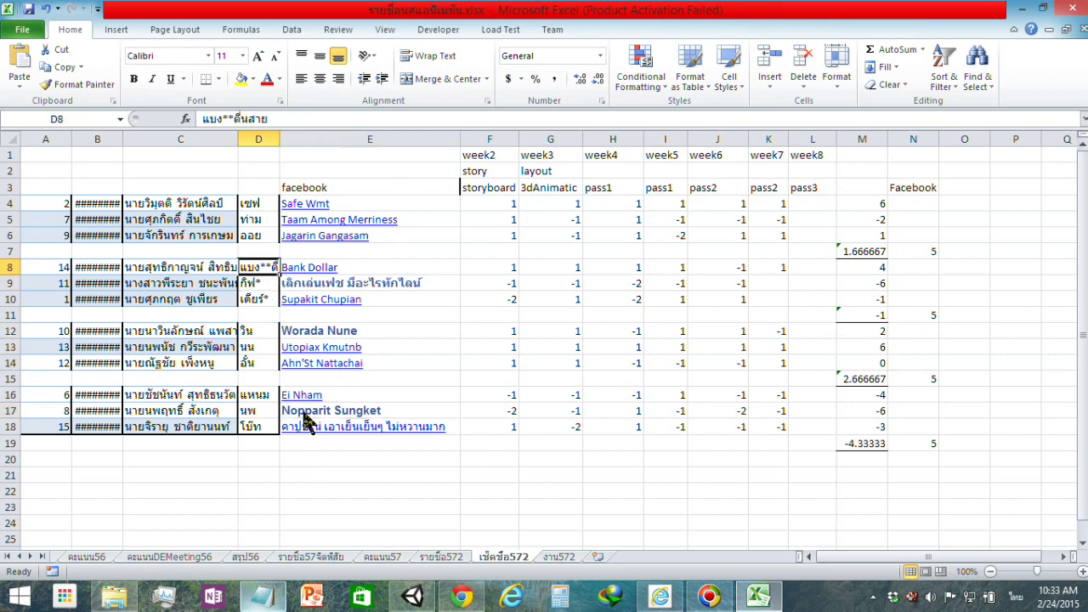
click(539, 396)
Switch to the งาน572 sheet and select the empty week7 cell K9.
click(444, 558)
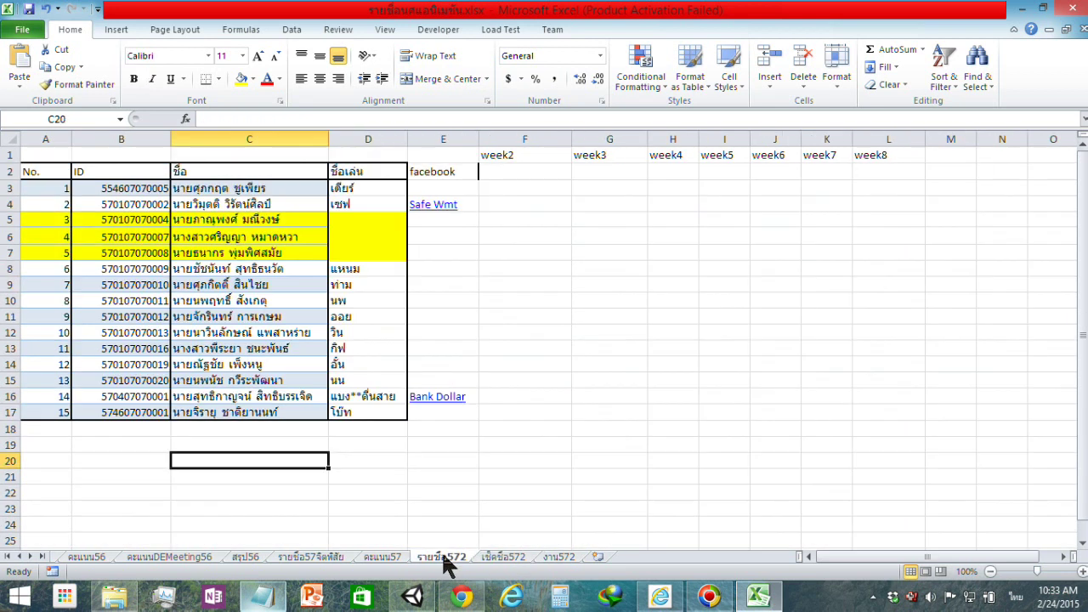
click(559, 557)
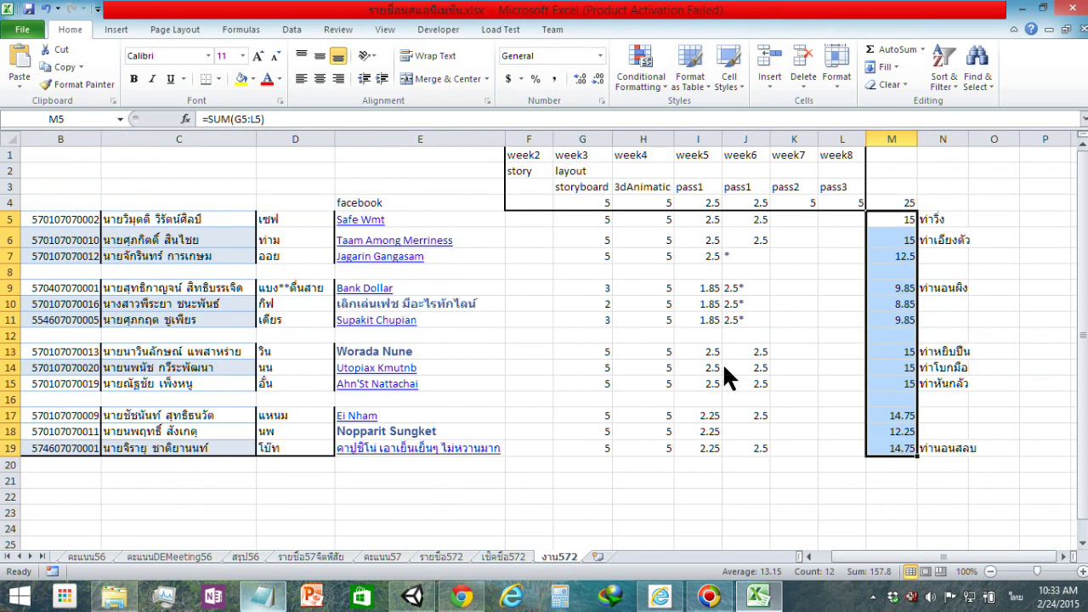
click(802, 304)
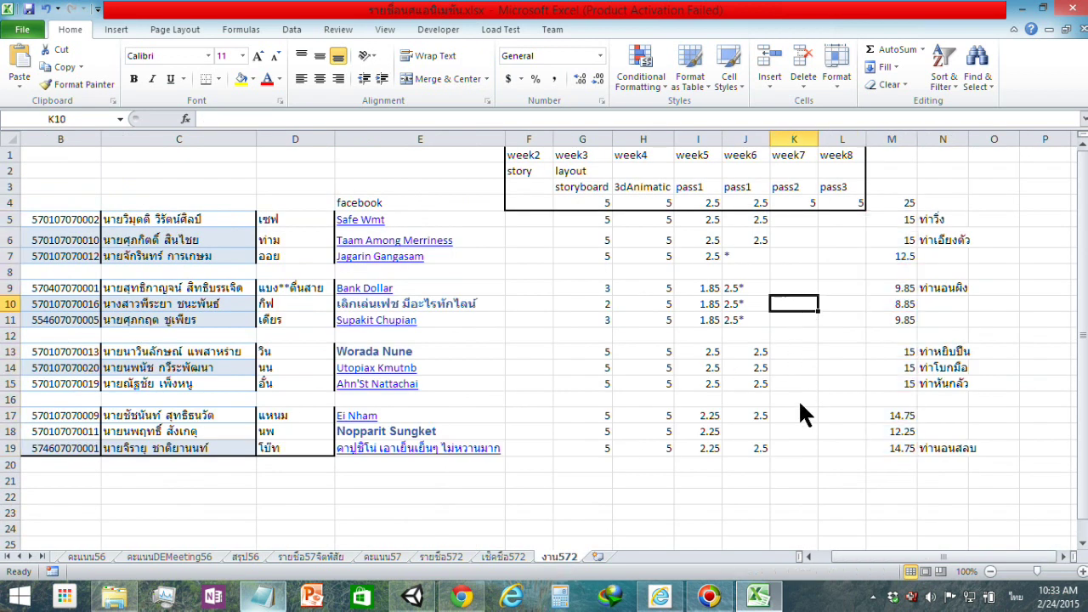
click(785, 291)
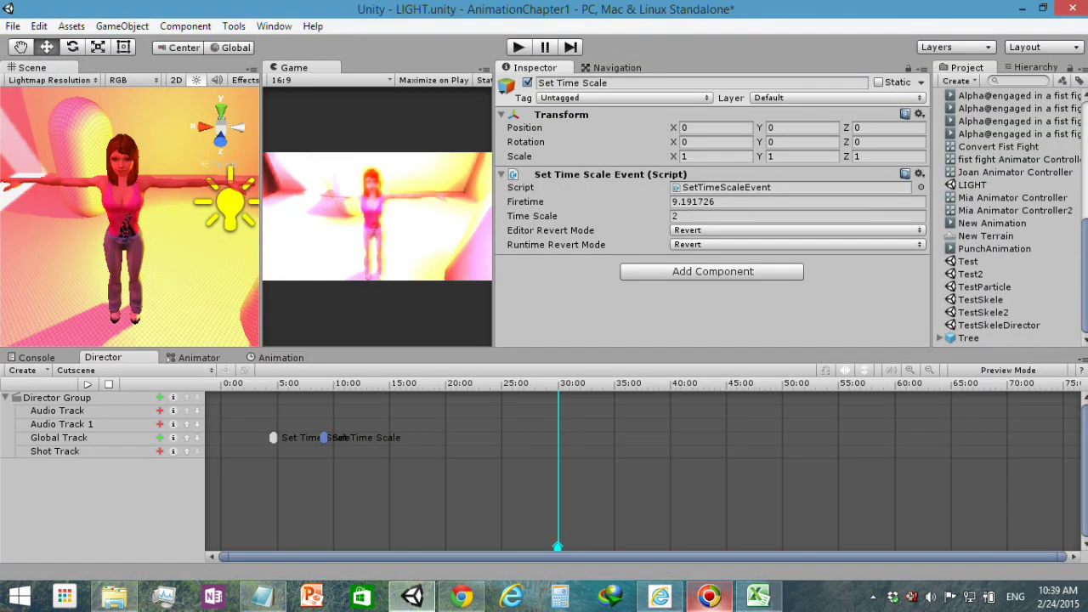
Widen the Project panel and expand Cinema Suite > Cinema Director > Prefabs to list ScreenshotCapturer.
scroll(1069, 156, up, 5)
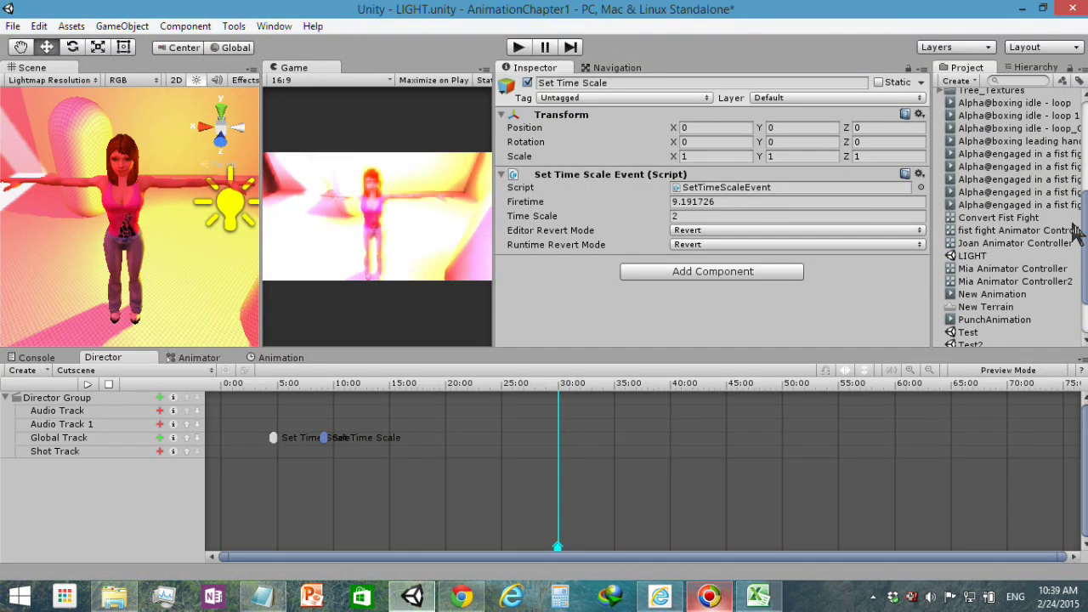
scroll(1069, 155, up, 5)
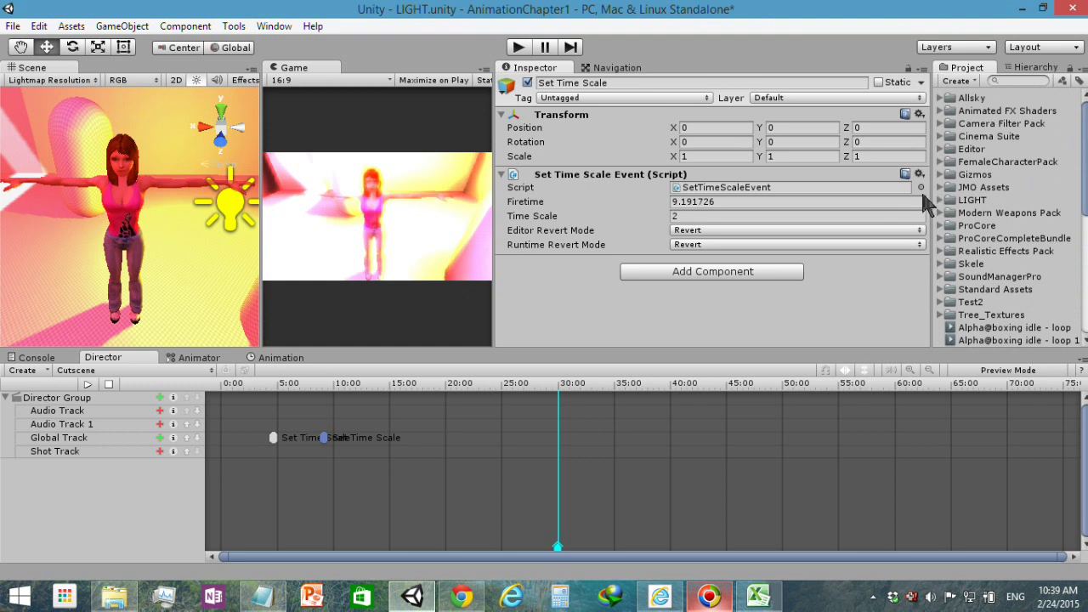
drag(929, 204, 840, 219)
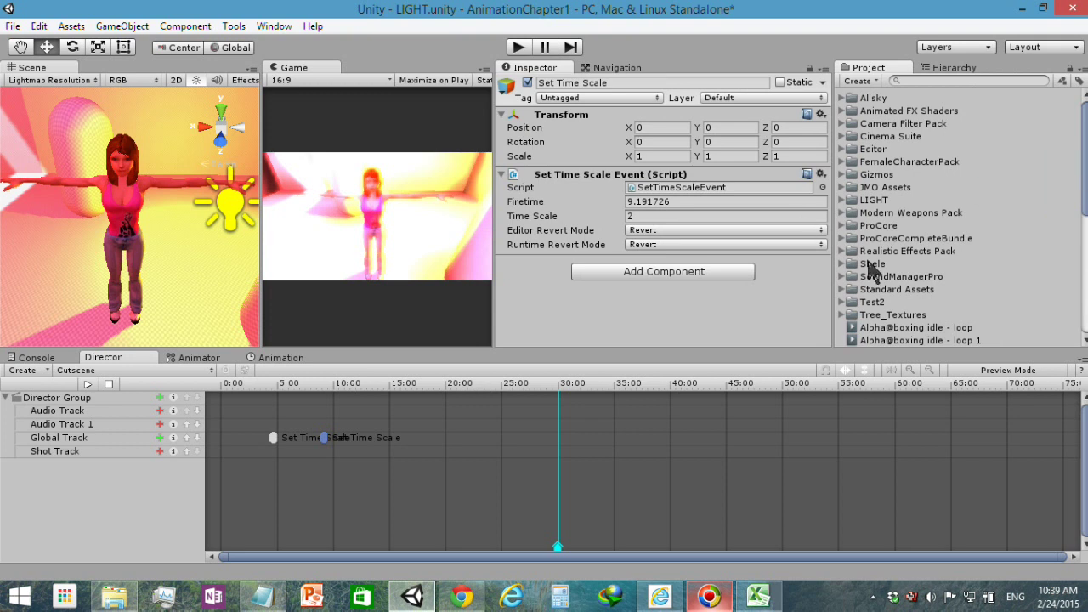
click(842, 137)
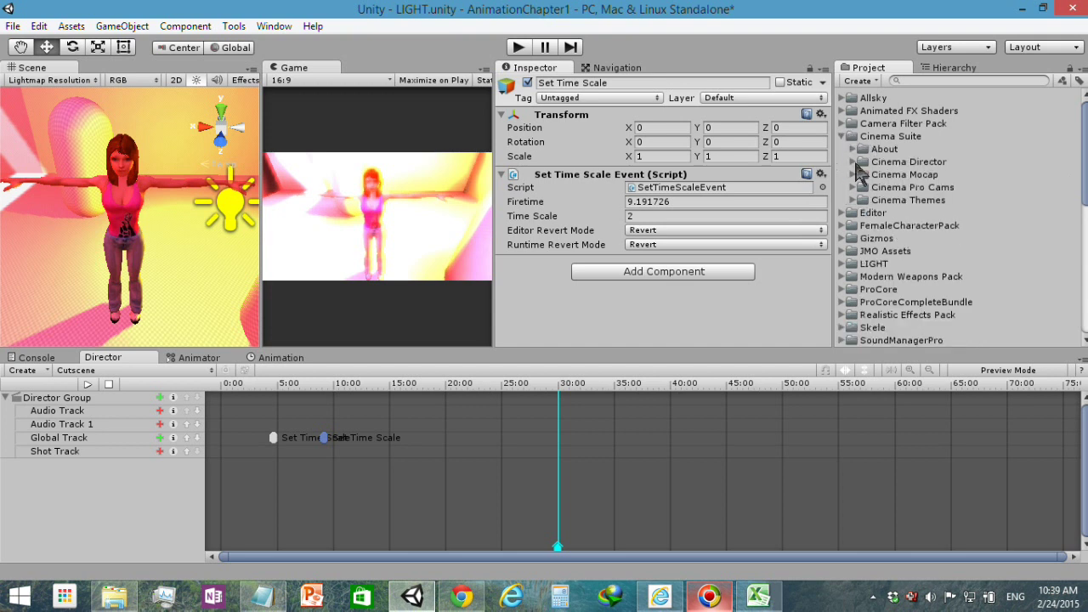
click(855, 162)
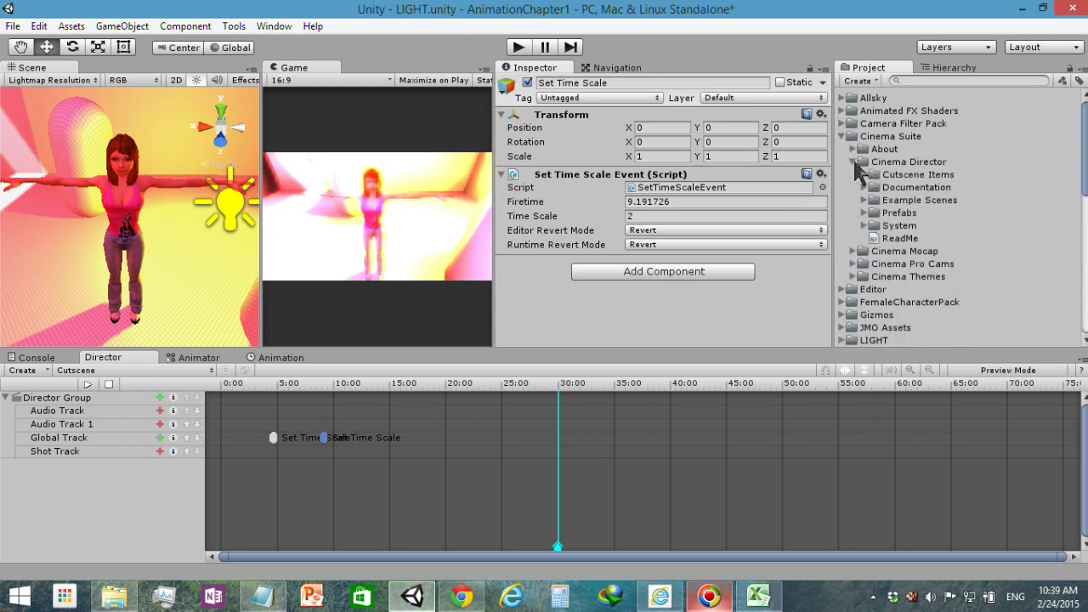
click(869, 213)
click(865, 212)
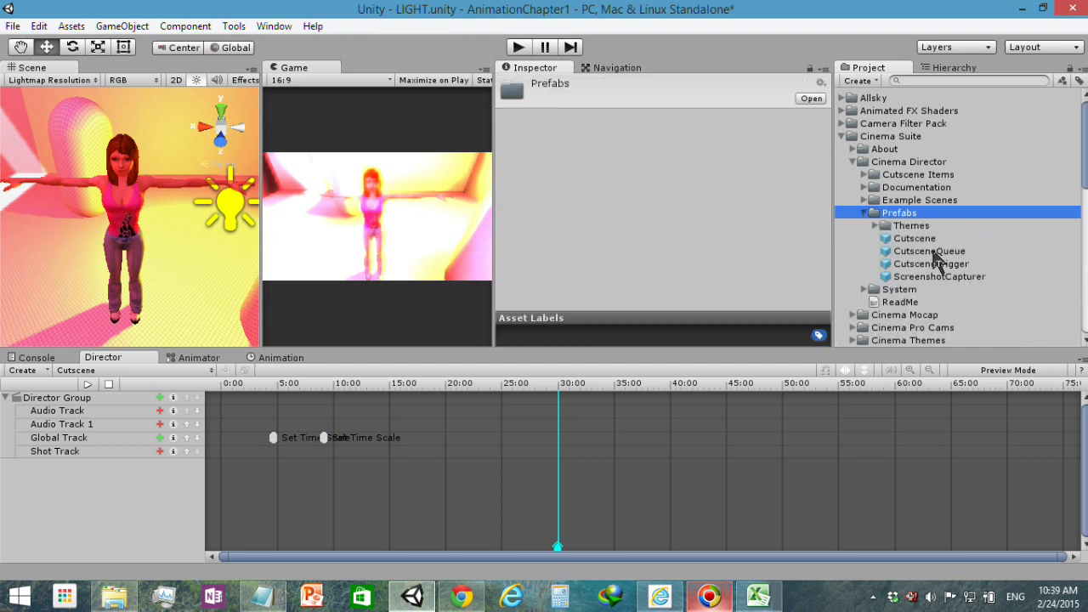
Drag the ScreenshotCapturer prefab into the Scene view to add an instance.
click(934, 280)
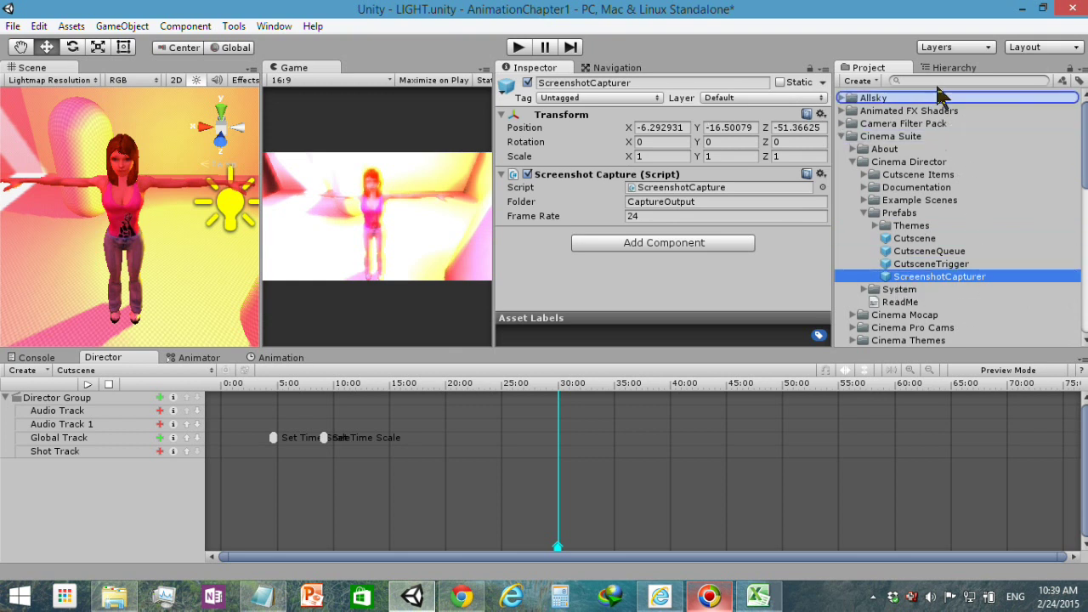
click(397, 204)
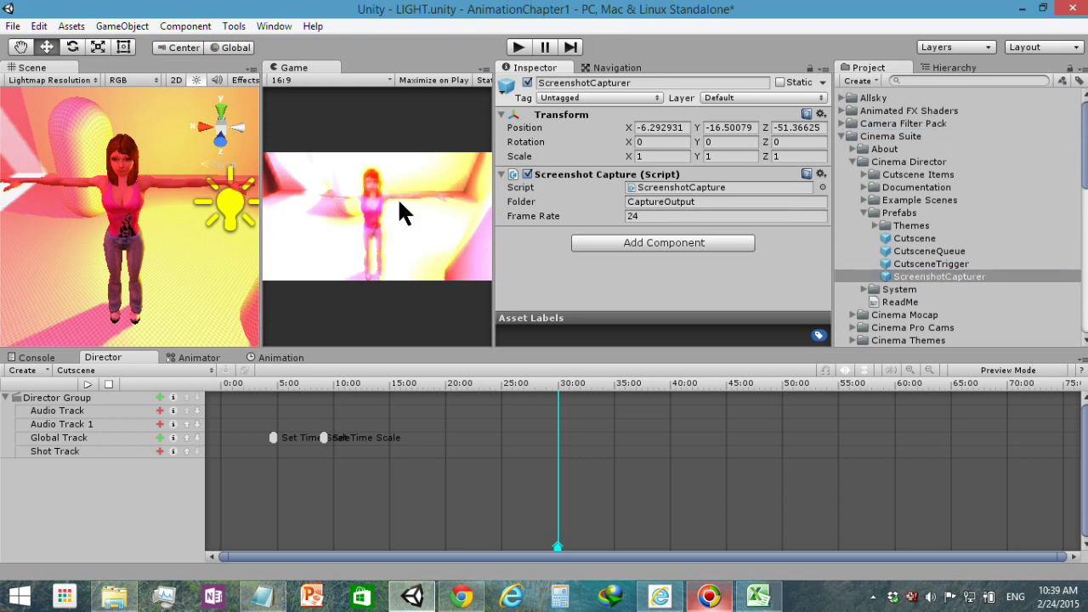
drag(170, 243, 171, 245)
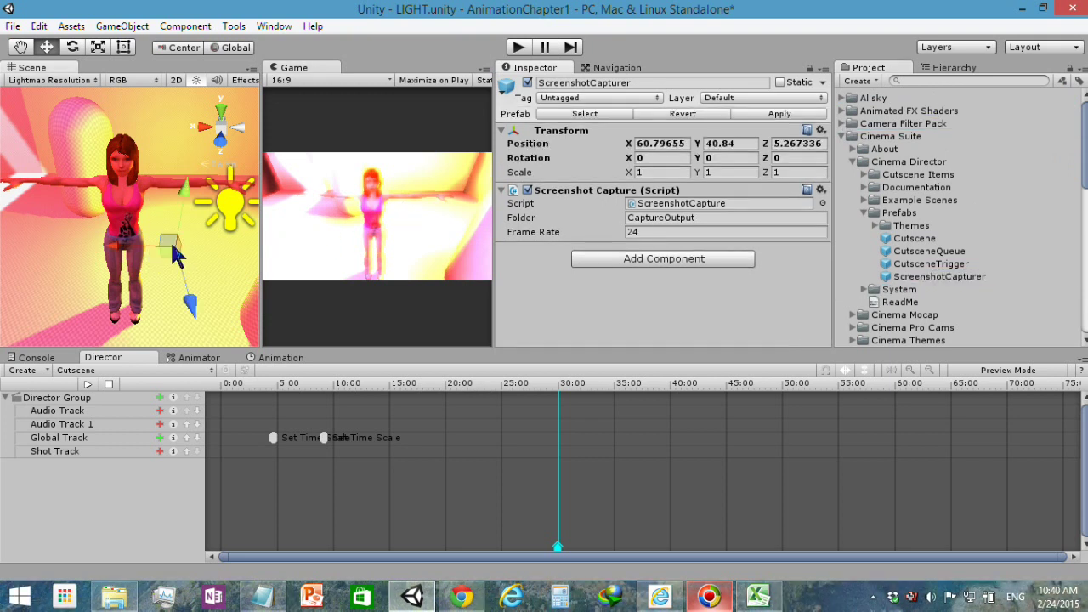
Confirm the ScreenshotCapturer in the Hierarchy, with frame rate 24 and folder CaptureOutput.
click(941, 70)
scroll(1076, 186, down, 2)
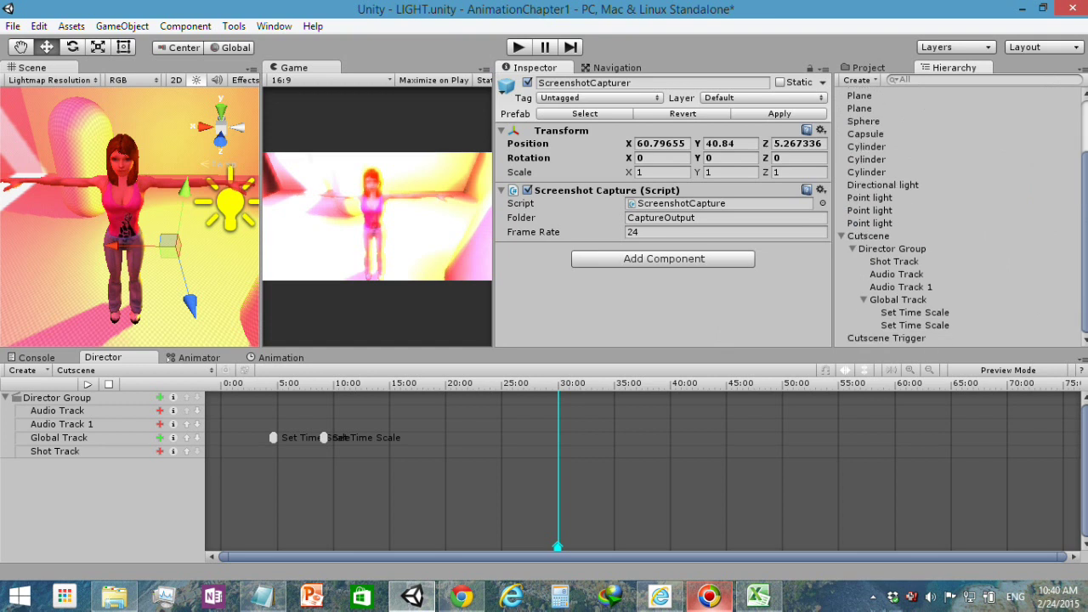
click(839, 234)
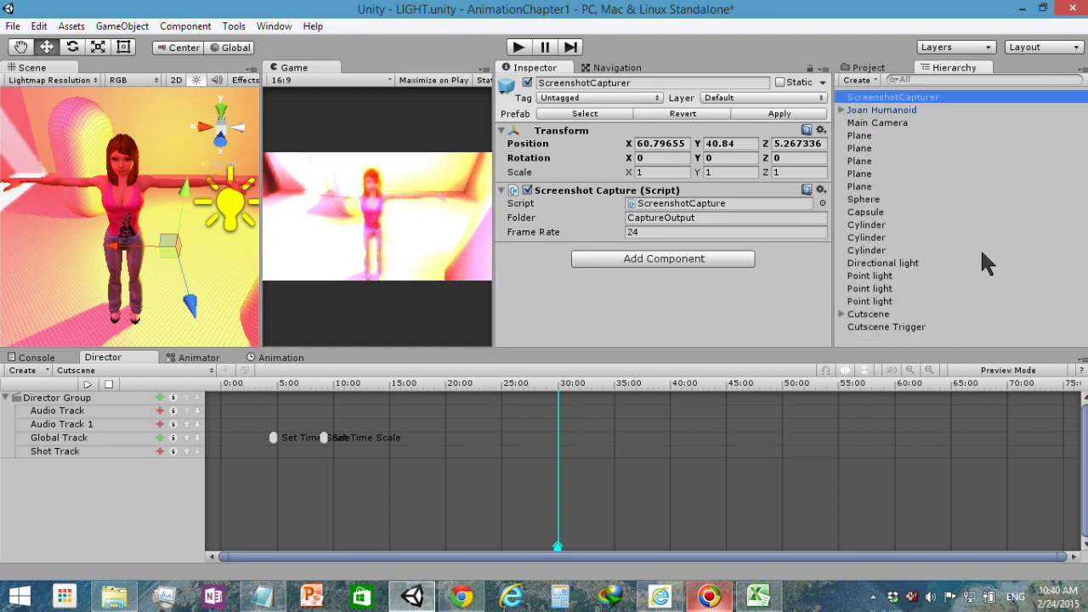
right_click(881, 98)
click(636, 327)
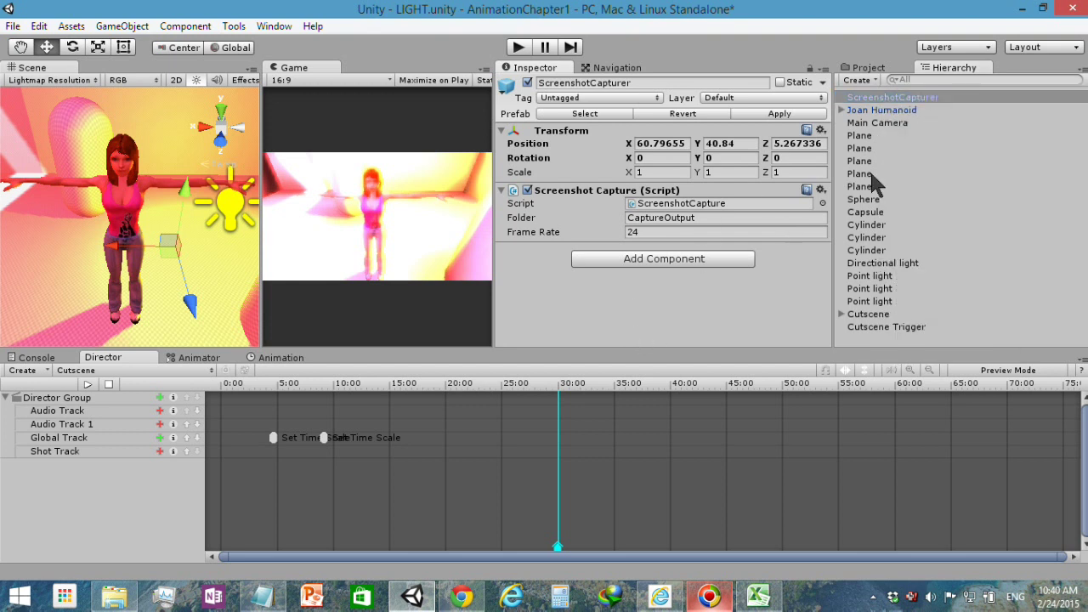
click(671, 232)
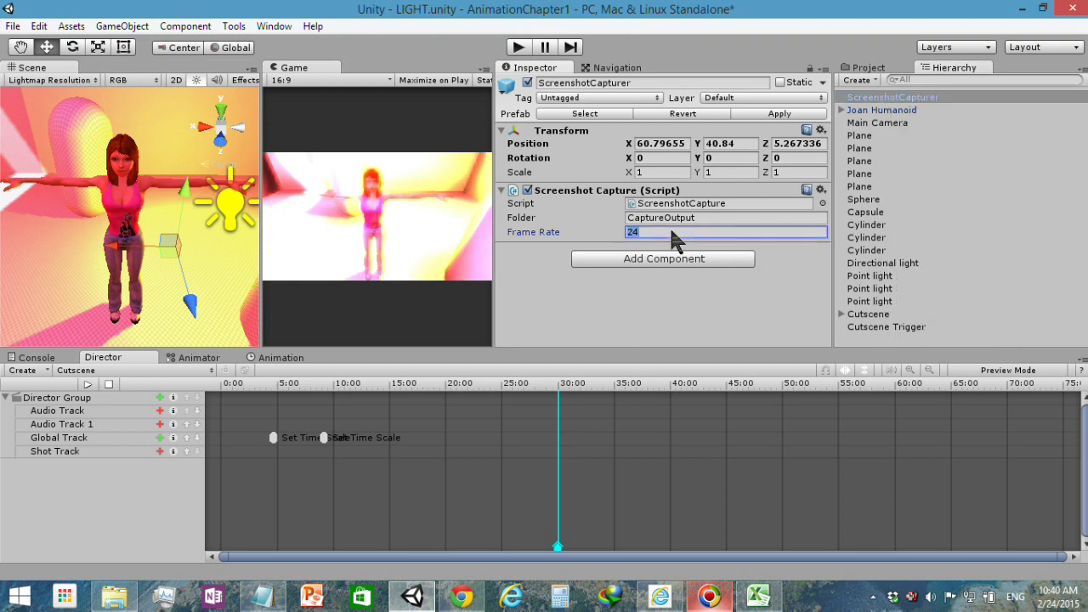
click(717, 219)
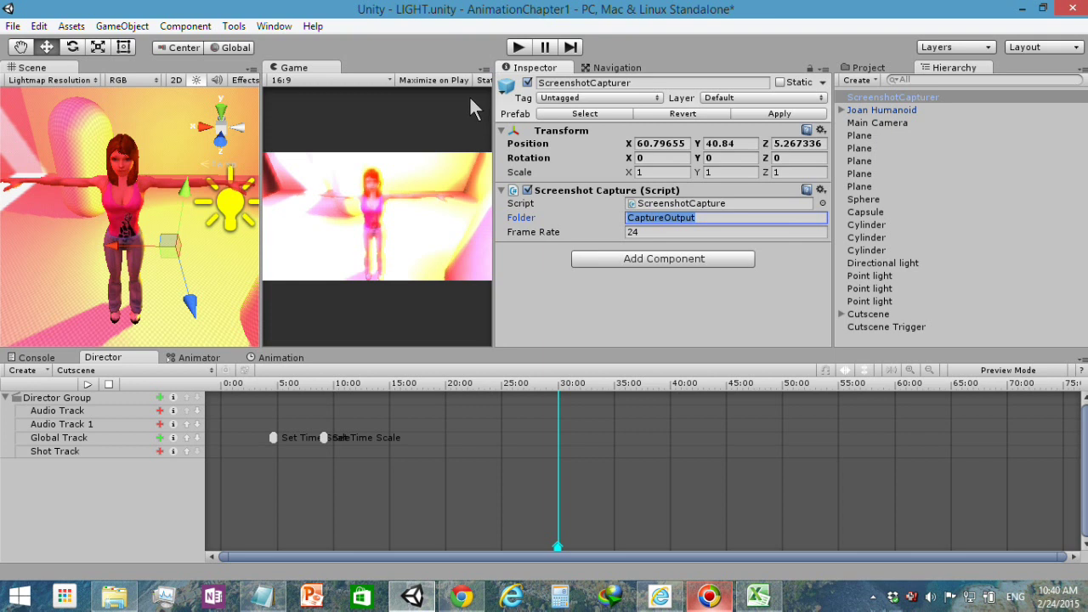
Play the cutscene for about 28 seconds to capture frames, then stop play mode.
click(517, 47)
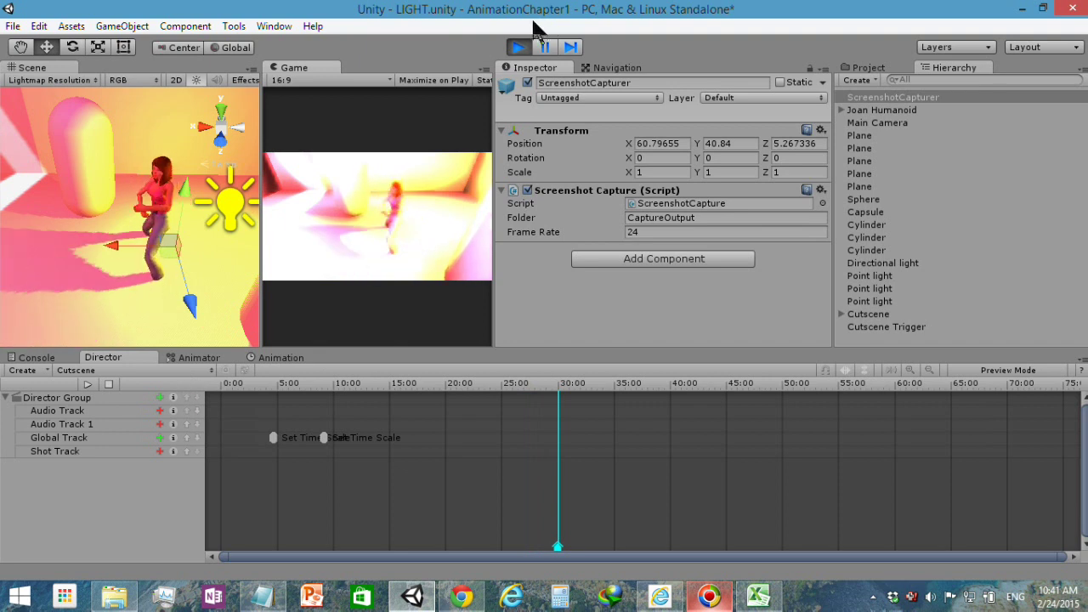
click(519, 47)
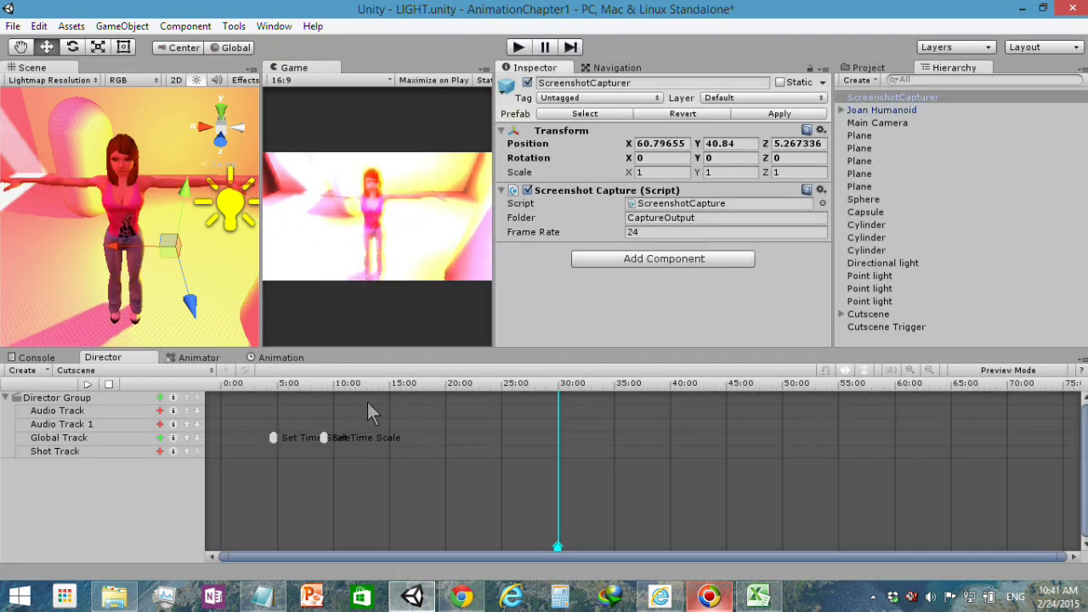
Navigate File Explorer to Documents > Unity > AnimationChapter1 > CaptureOutput.
click(133, 599)
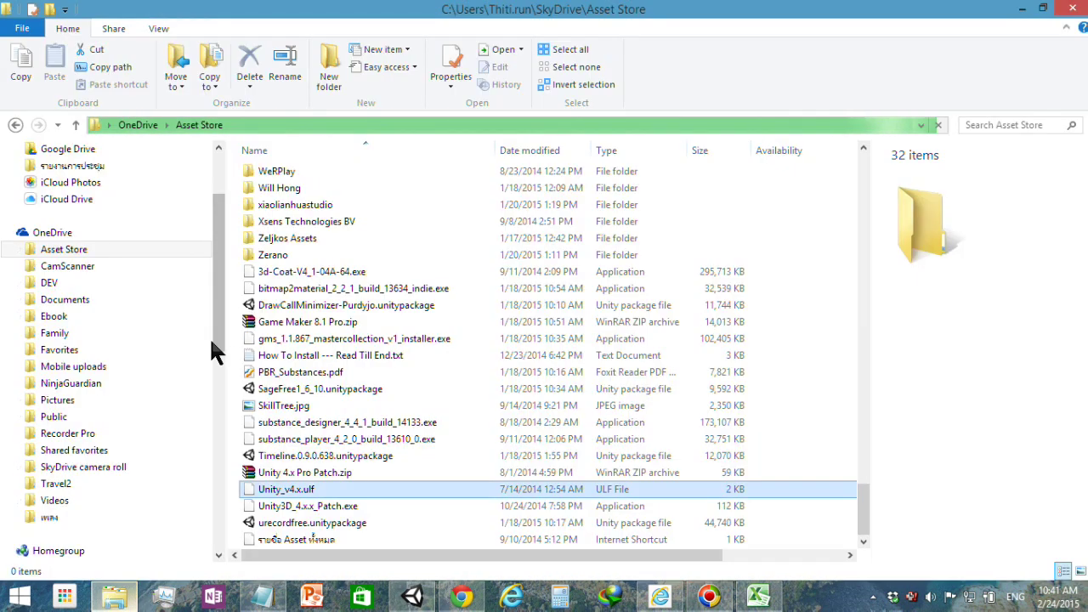
drag(223, 310, 225, 448)
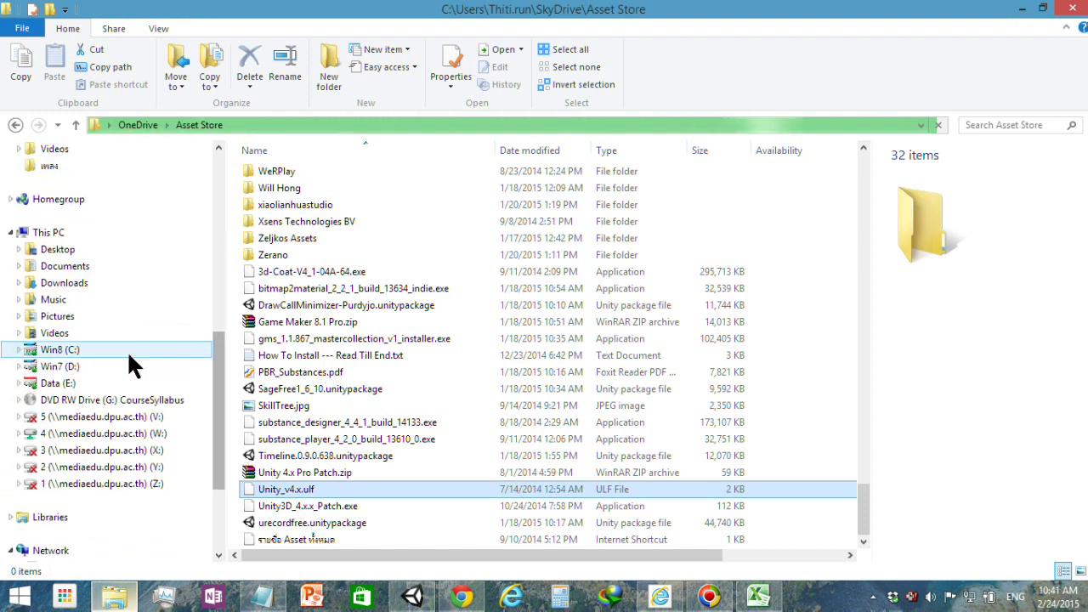
click(139, 354)
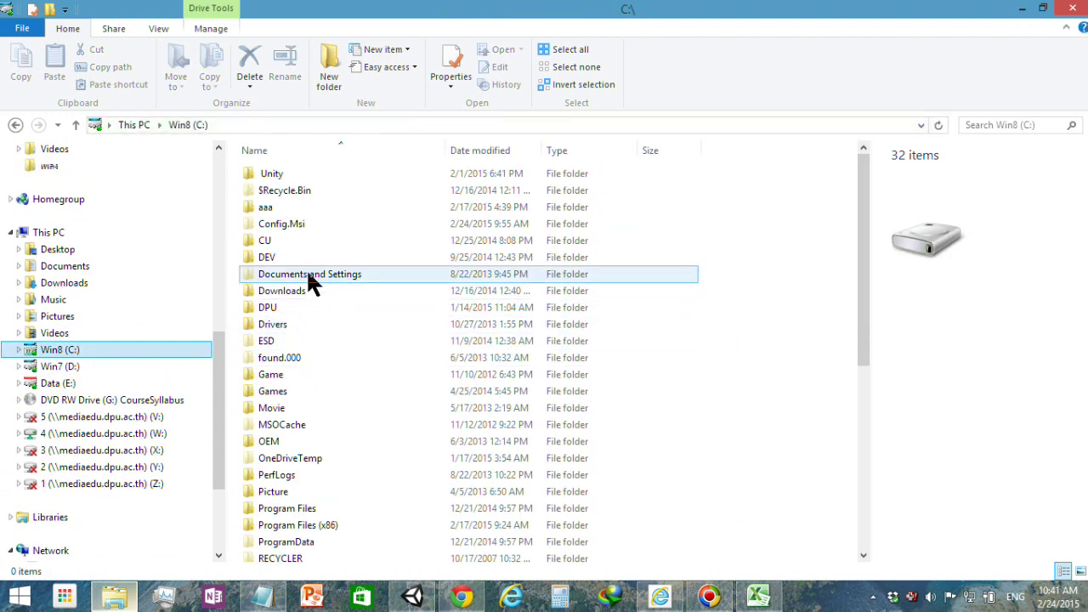
click(132, 264)
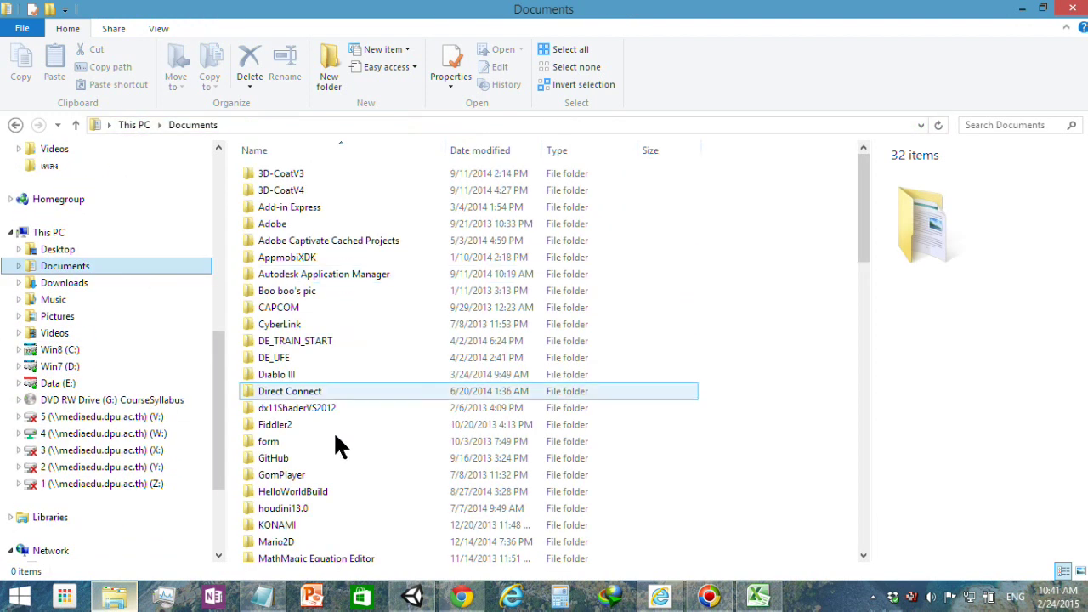
scroll(363, 480, down, 3)
scroll(364, 480, down, 6)
scroll(360, 476, down, 2)
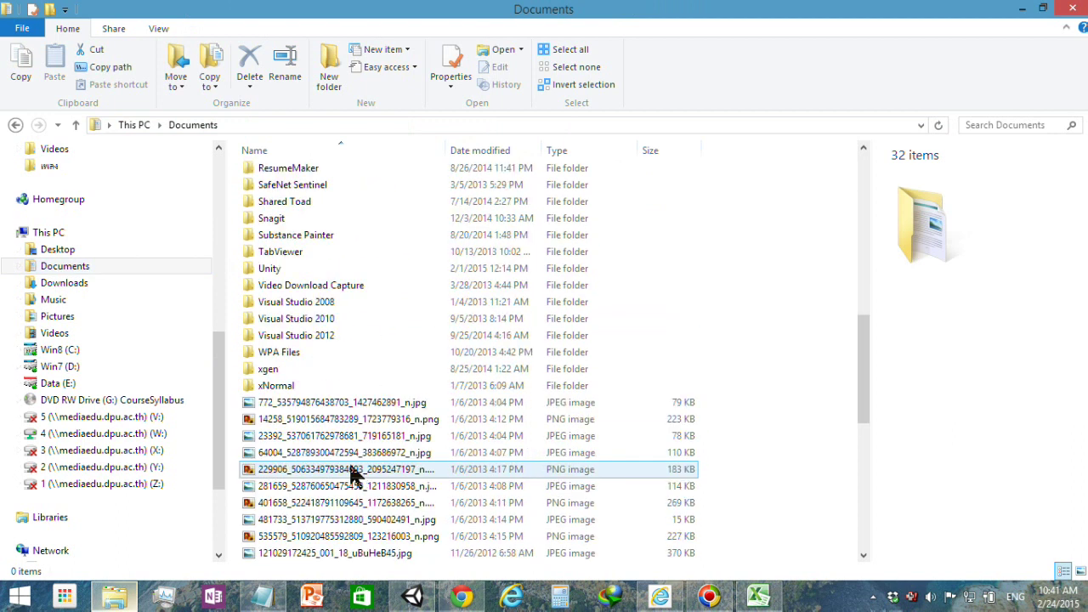
double_click(294, 267)
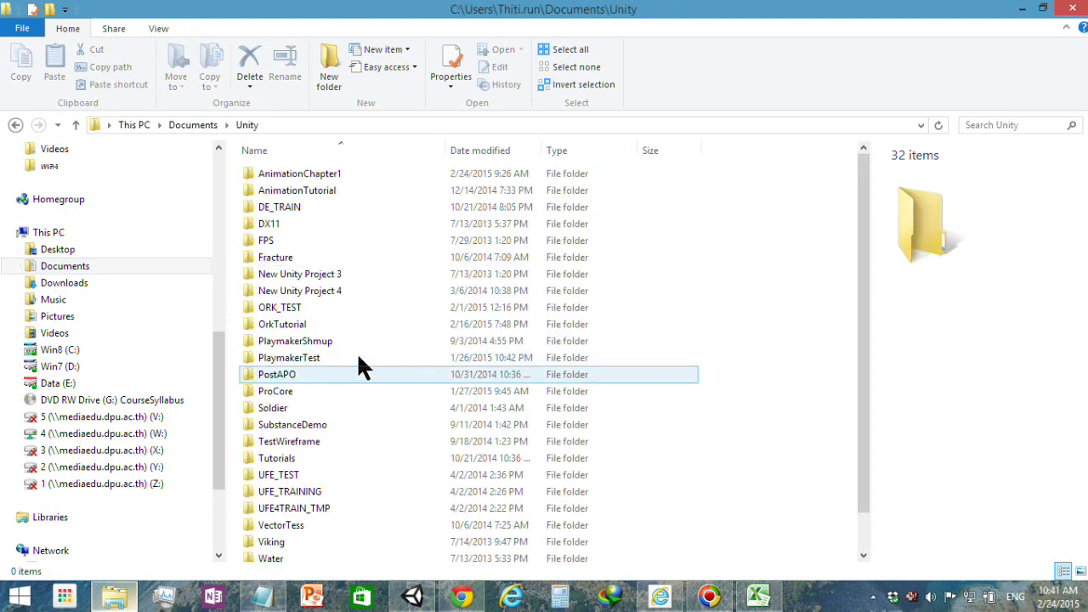
double_click(393, 170)
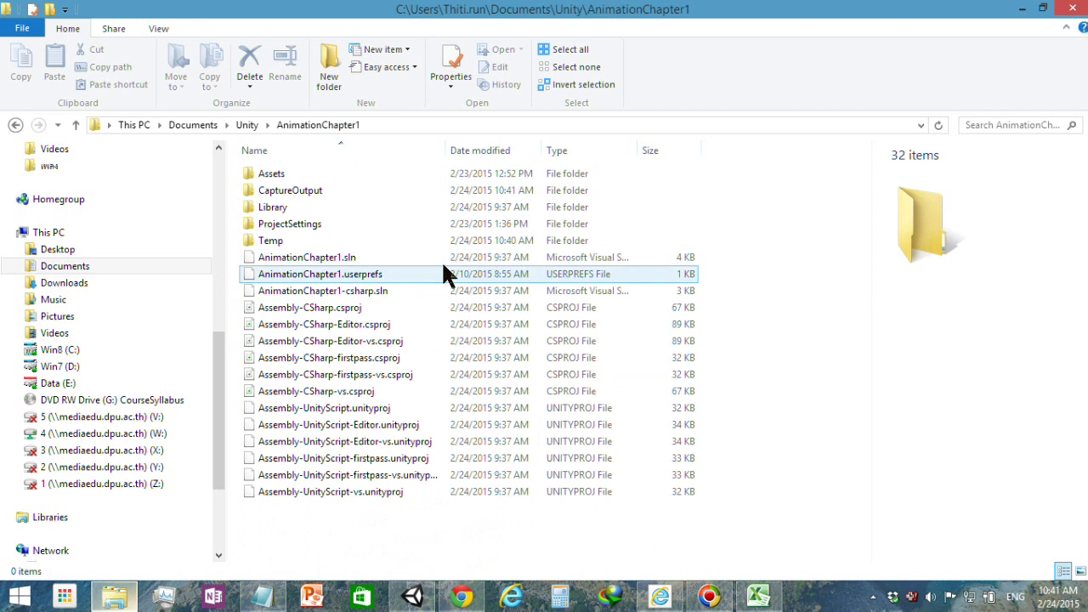
double_click(388, 189)
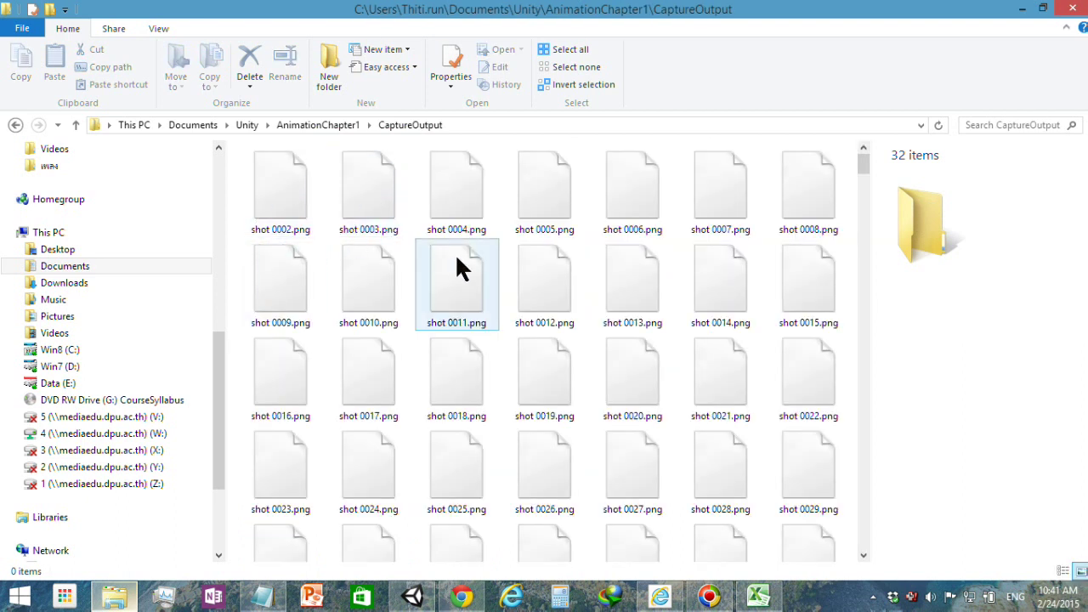
Browse the numbered shot PNGs and open shot 0002.png in Photo Viewer.
scroll(457, 271, down, 3)
scroll(458, 273, down, 8)
scroll(459, 280, down, 6)
scroll(459, 289, down, 9)
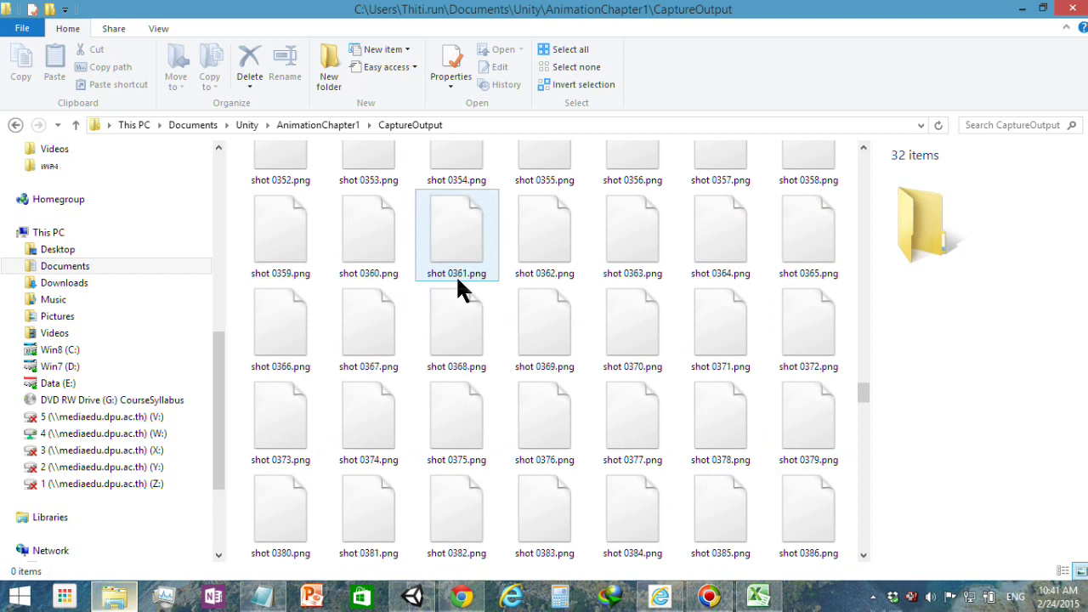
scroll(457, 291, down, 8)
scroll(457, 290, down, 8)
scroll(457, 291, up, 5)
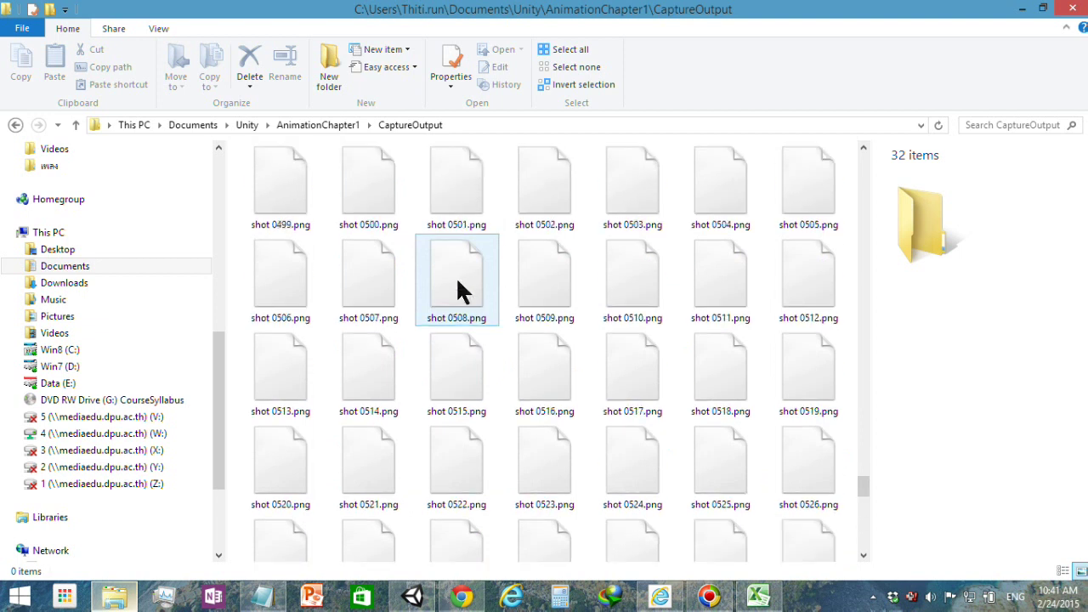
scroll(456, 283, up, 6)
scroll(461, 285, up, 6)
scroll(467, 283, up, 6)
scroll(469, 279, up, 6)
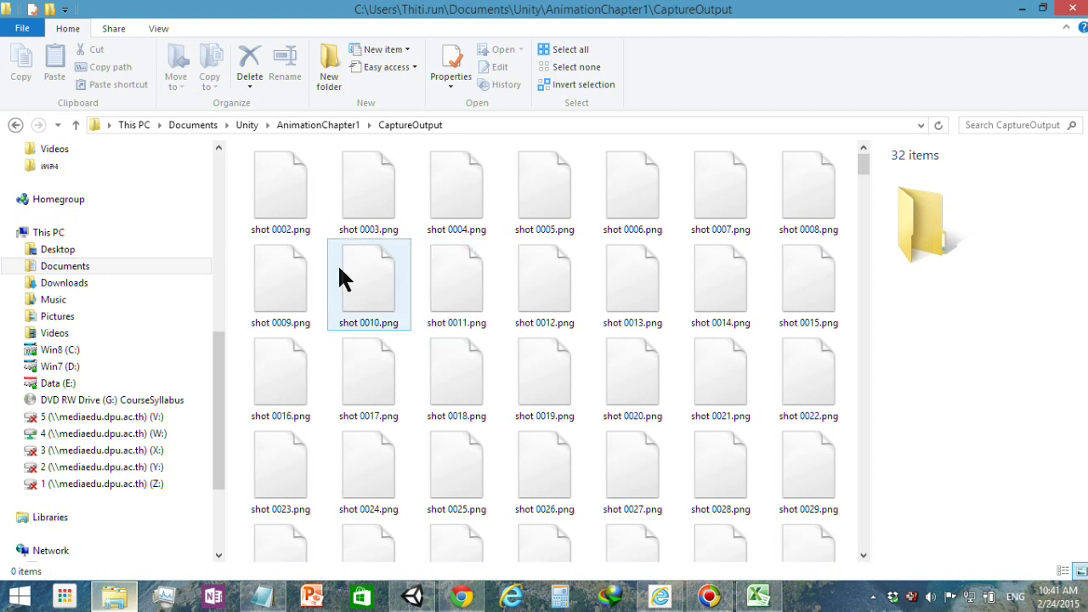
double_click(283, 202)
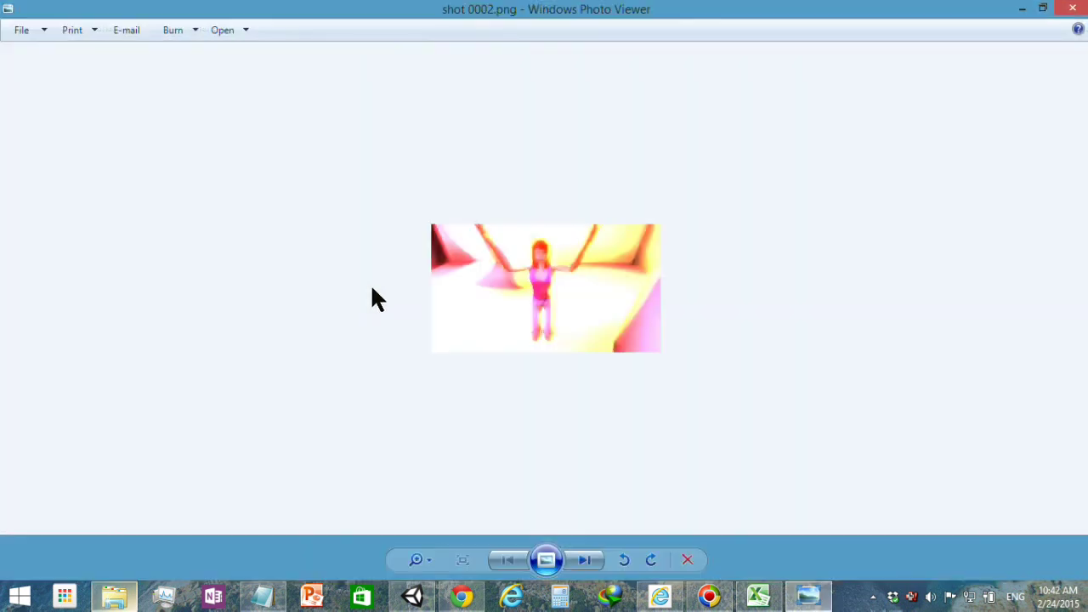
Page forward through the captured frames from shot 0002, then minimize Photo Viewer.
click(585, 560)
click(585, 561)
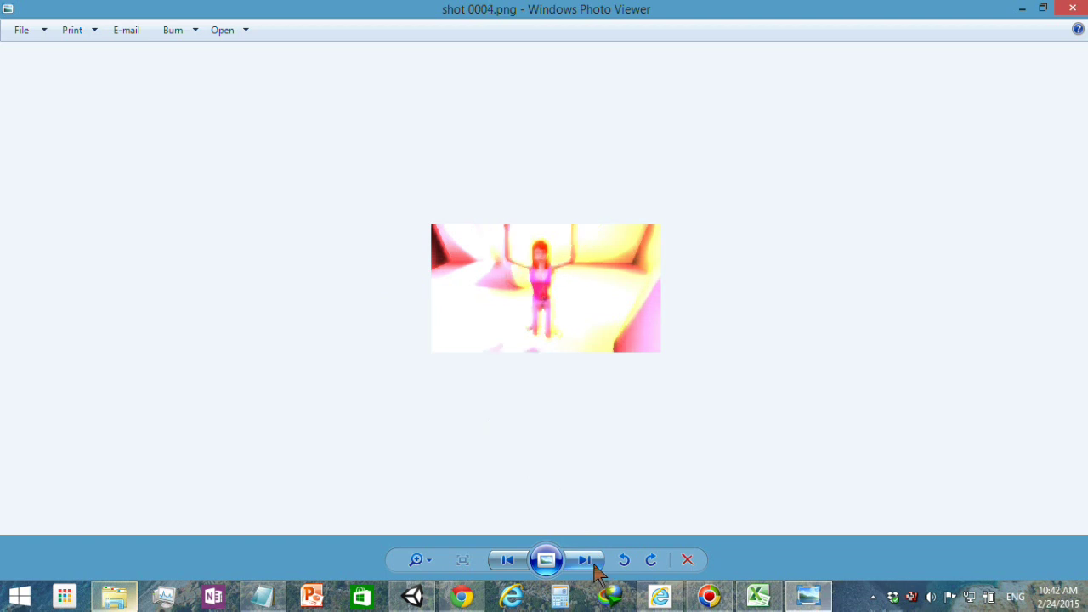
click(585, 560)
click(585, 560)
click(585, 560)
click(585, 560)
click(585, 560)
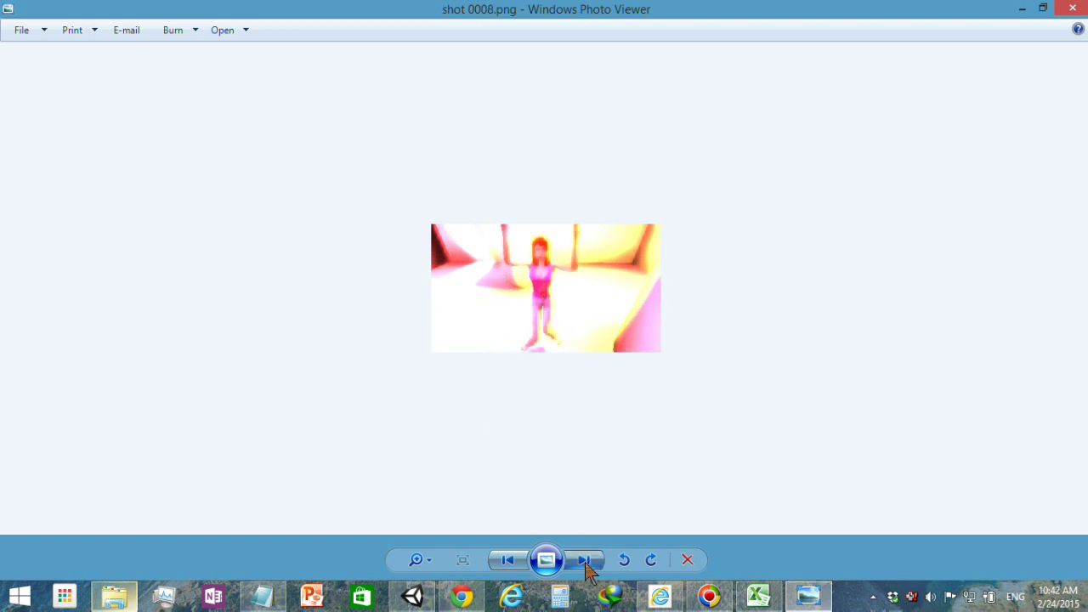
click(585, 560)
click(585, 560)
click(585, 560)
click(584, 561)
click(585, 560)
click(585, 560)
click(584, 561)
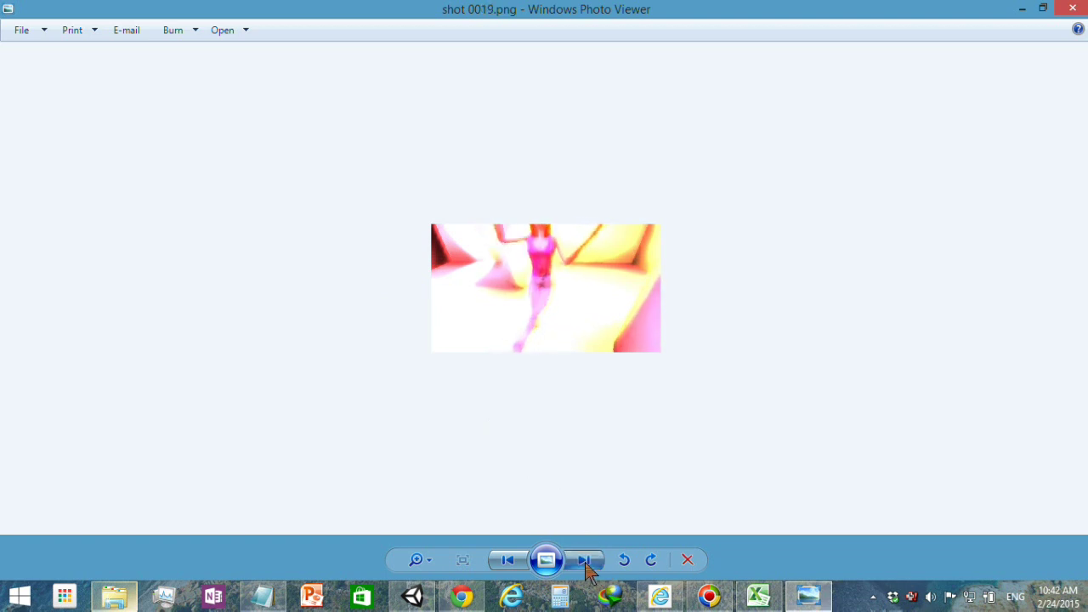
click(585, 561)
click(585, 561)
click(585, 561)
click(585, 560)
click(585, 560)
click(584, 560)
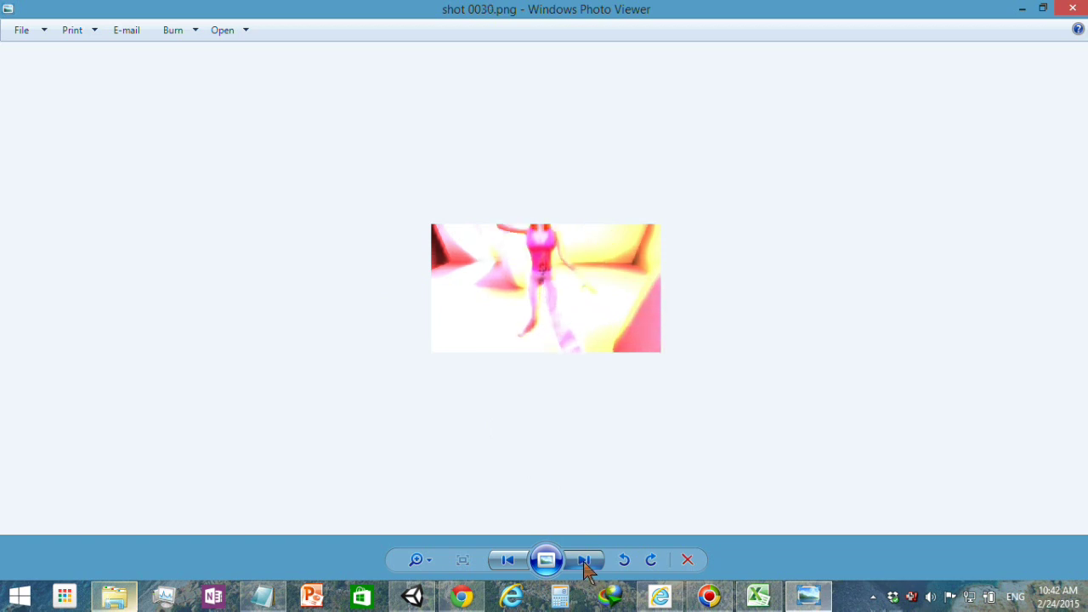
click(584, 560)
click(585, 560)
click(585, 560)
click(585, 560)
click(585, 560)
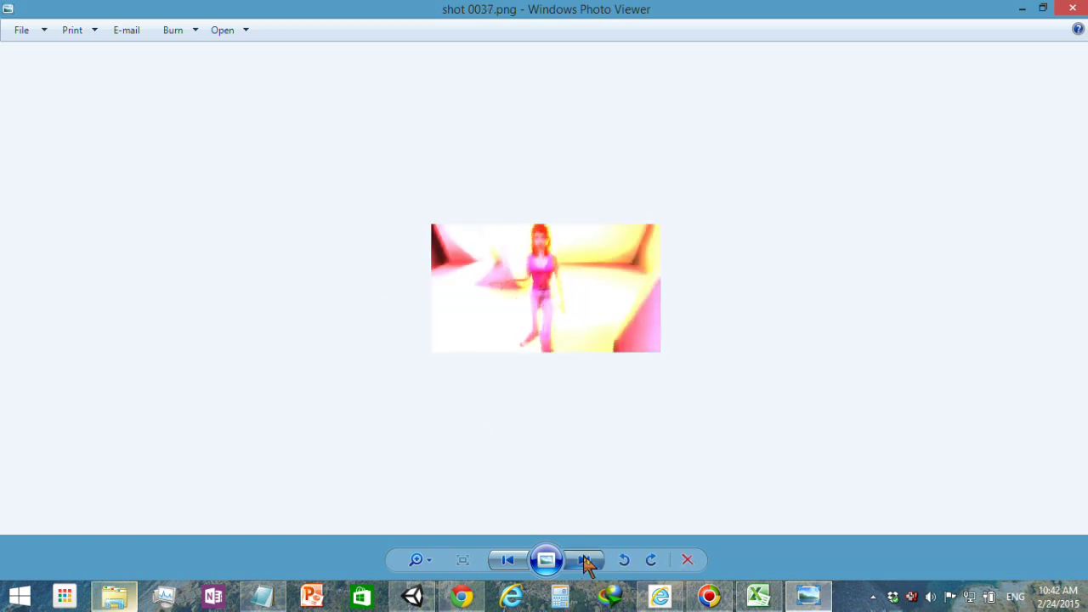
click(584, 560)
click(585, 560)
click(584, 560)
click(584, 560)
click(585, 560)
click(585, 560)
click(585, 560)
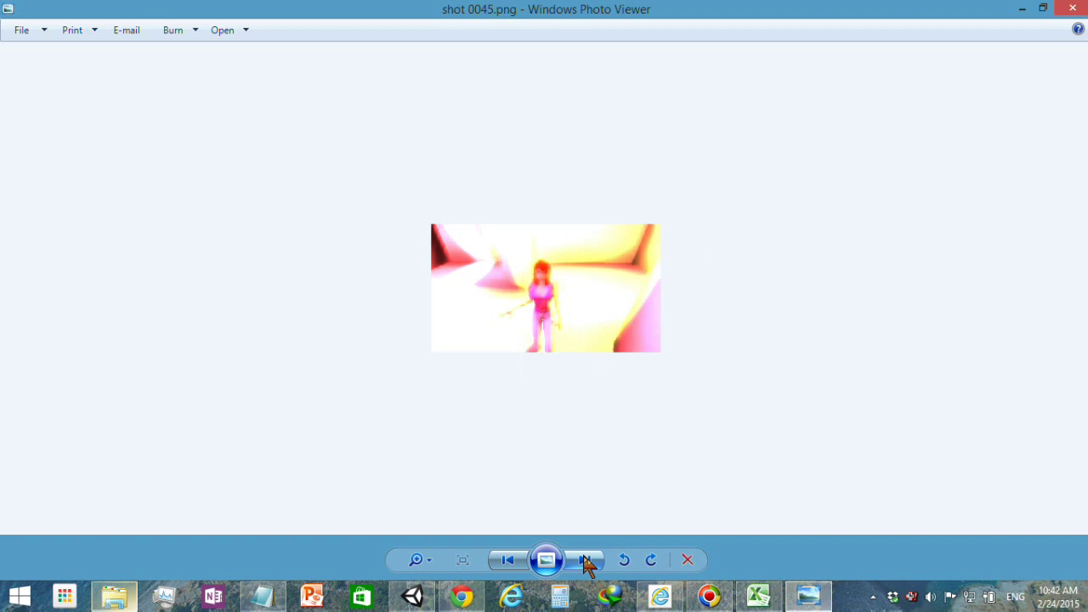
click(585, 560)
click(1019, 10)
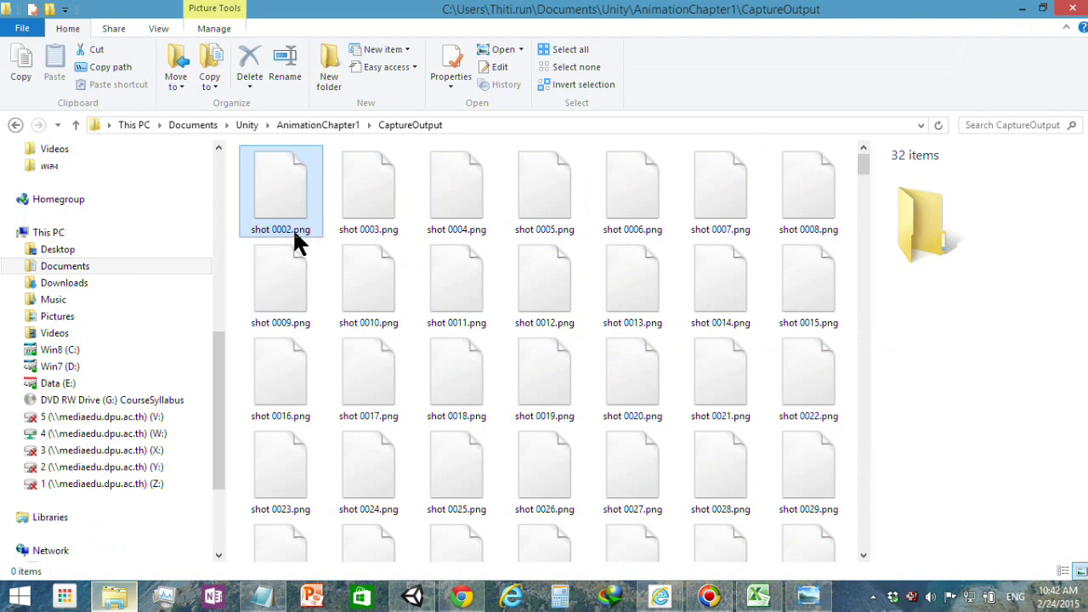
drag(862, 167, 878, 147)
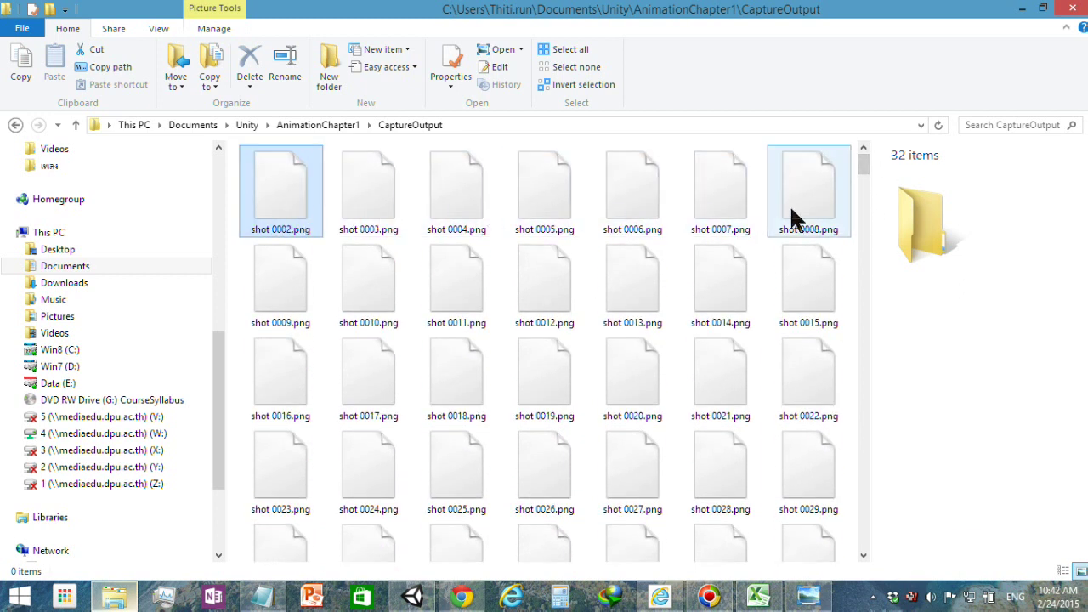
drag(862, 166, 892, 551)
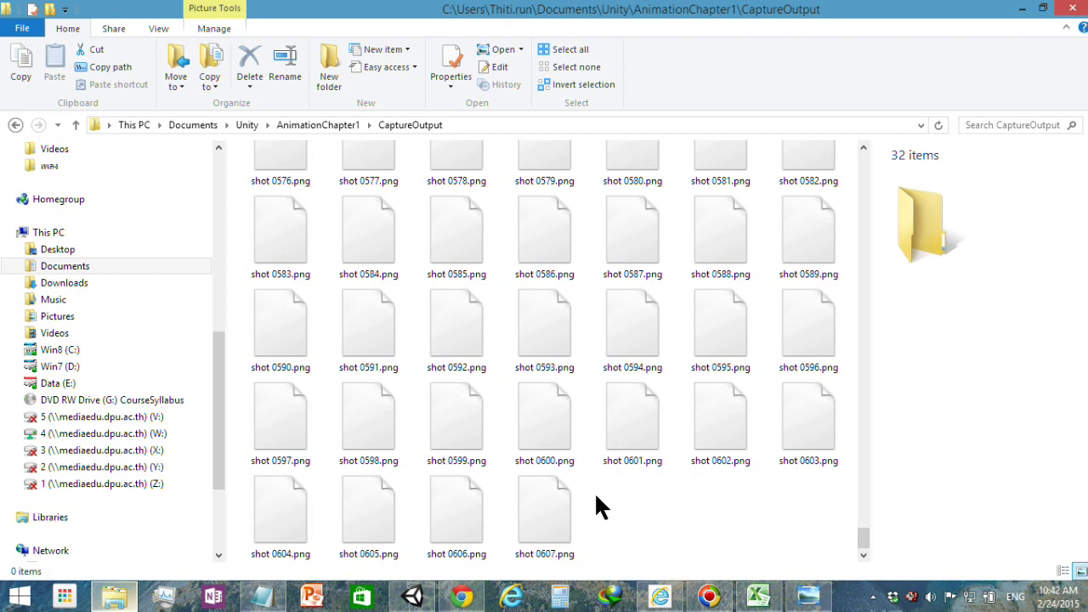
scroll(578, 504, up, 10)
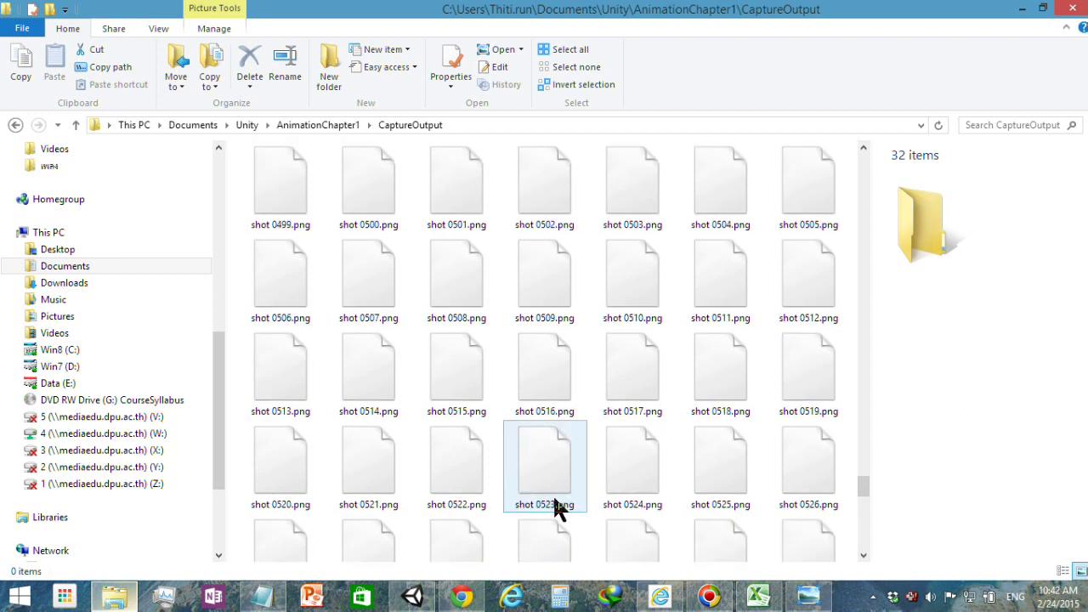
scroll(524, 519, up, 5)
scroll(522, 529, up, 10)
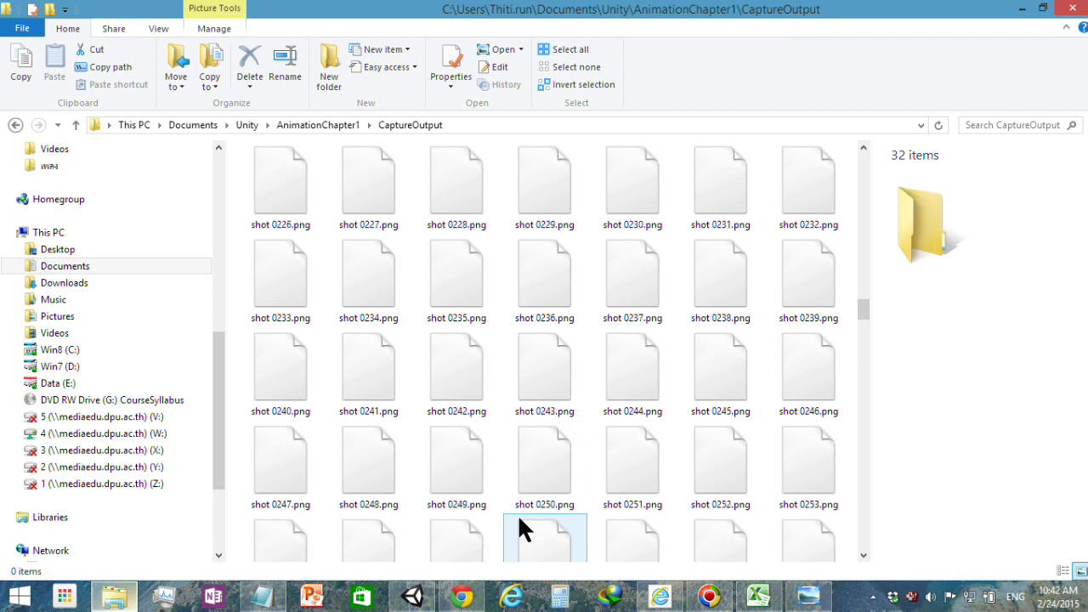
scroll(522, 529, up, 15)
scroll(522, 529, up, 10)
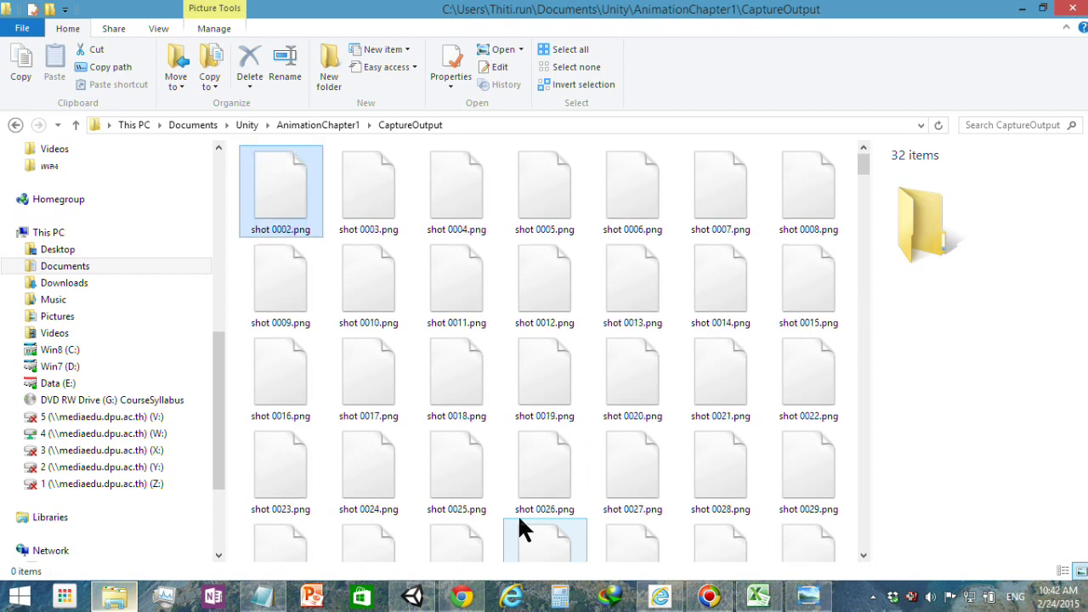